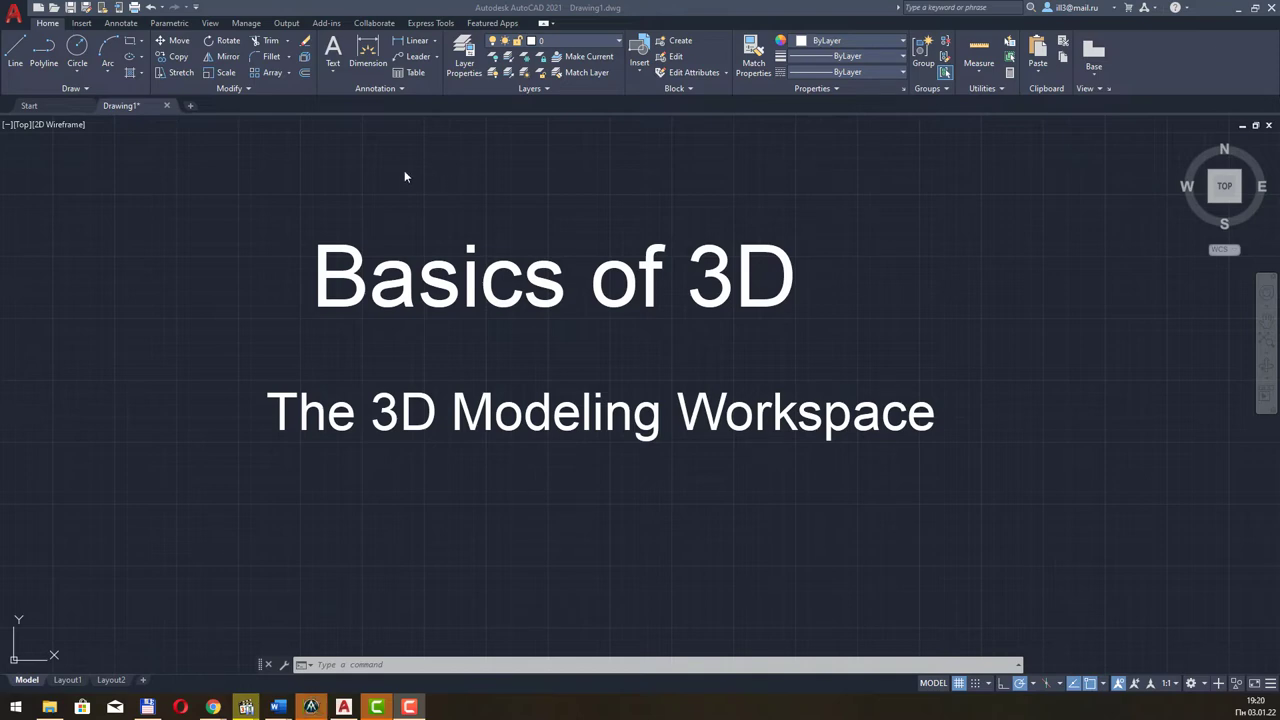
Bring up the status-bar workspace list while Drafting & Annotation stays current
click(1206, 682)
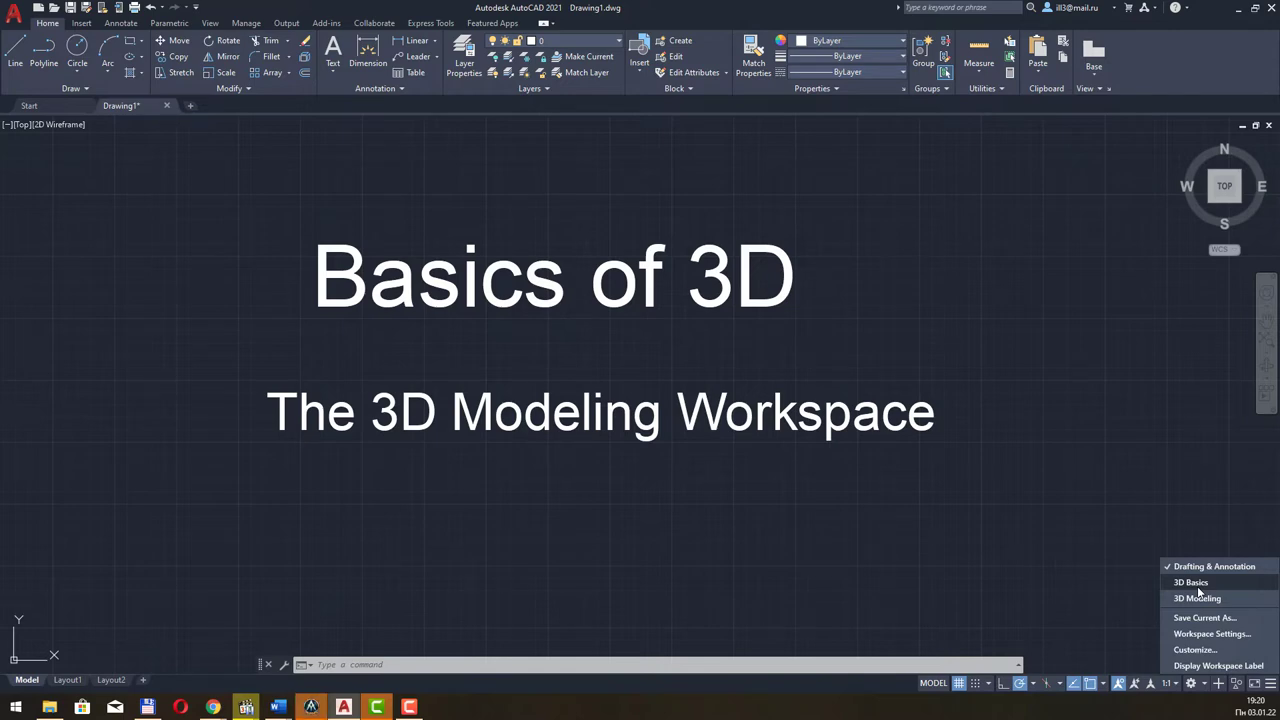
click(1204, 686)
click(1204, 686)
Switch to 3D Basics, view the Box dropdown's solid primitives, then reopen the workspace list
click(1200, 597)
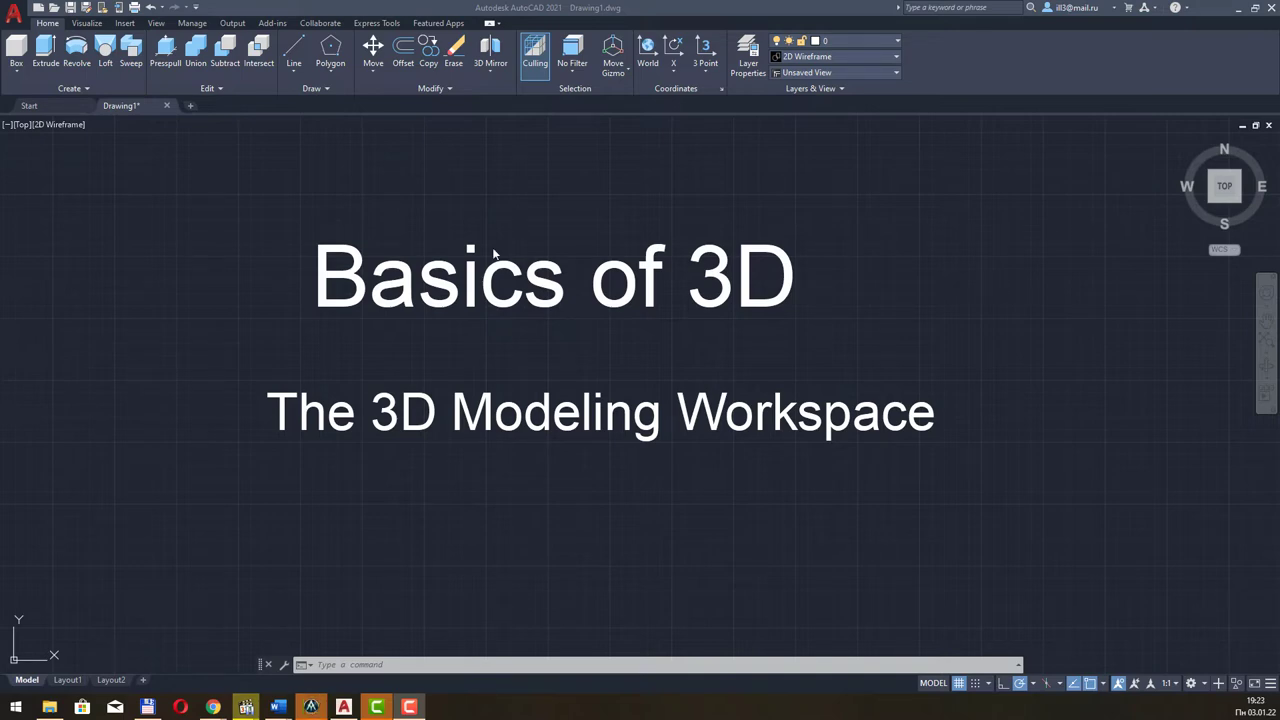
click(17, 78)
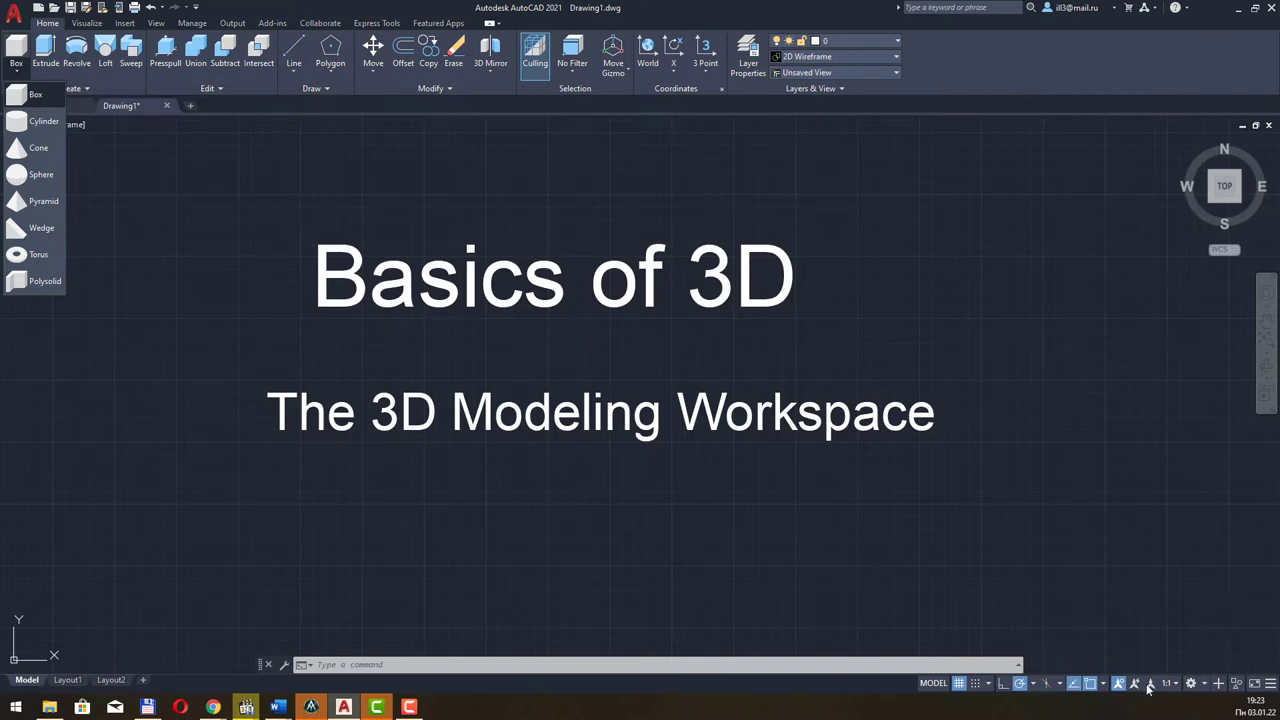
click(1202, 684)
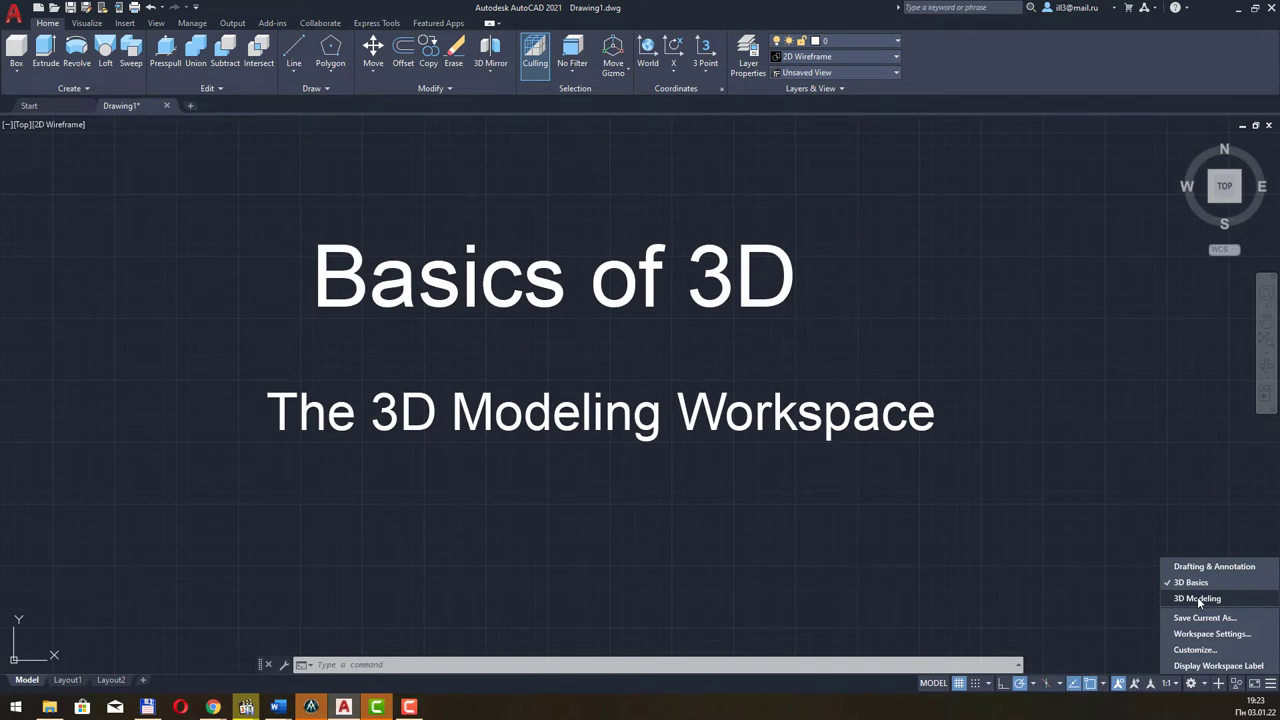
Switch to 3D Modeling, preview the Extrude dropdown options, and show the Solid tab tools
click(1198, 599)
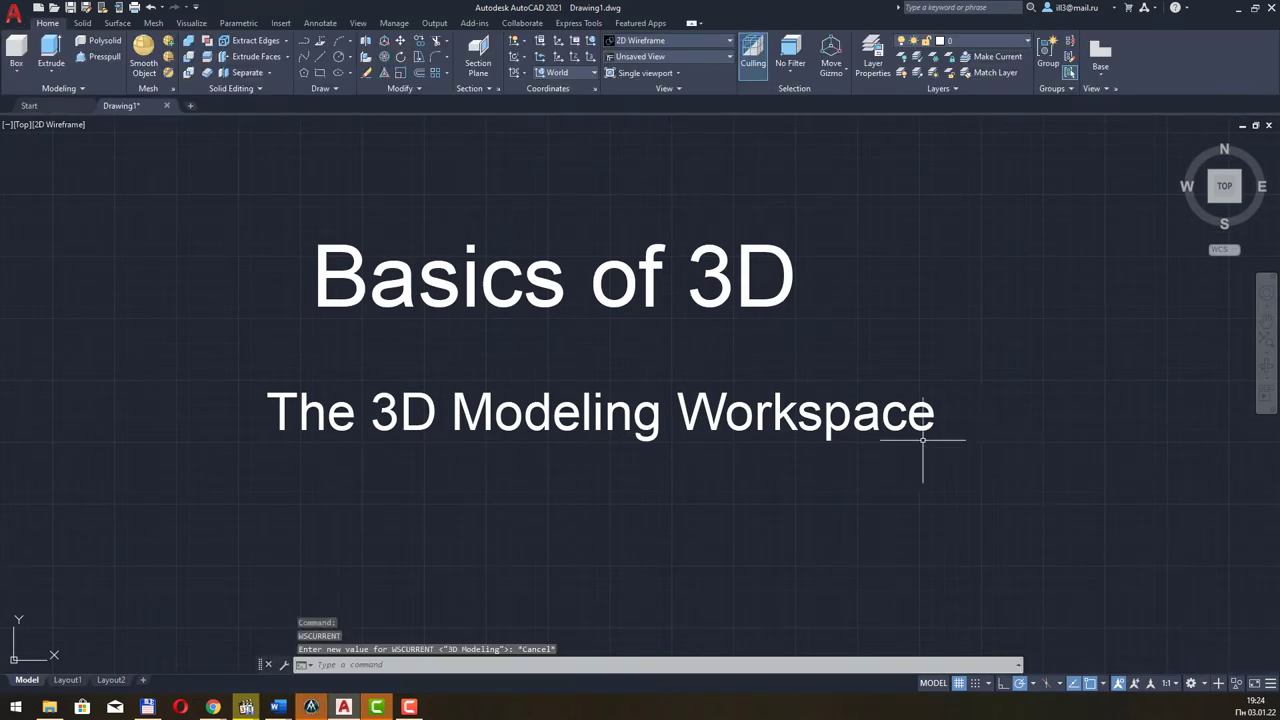
key(F10)
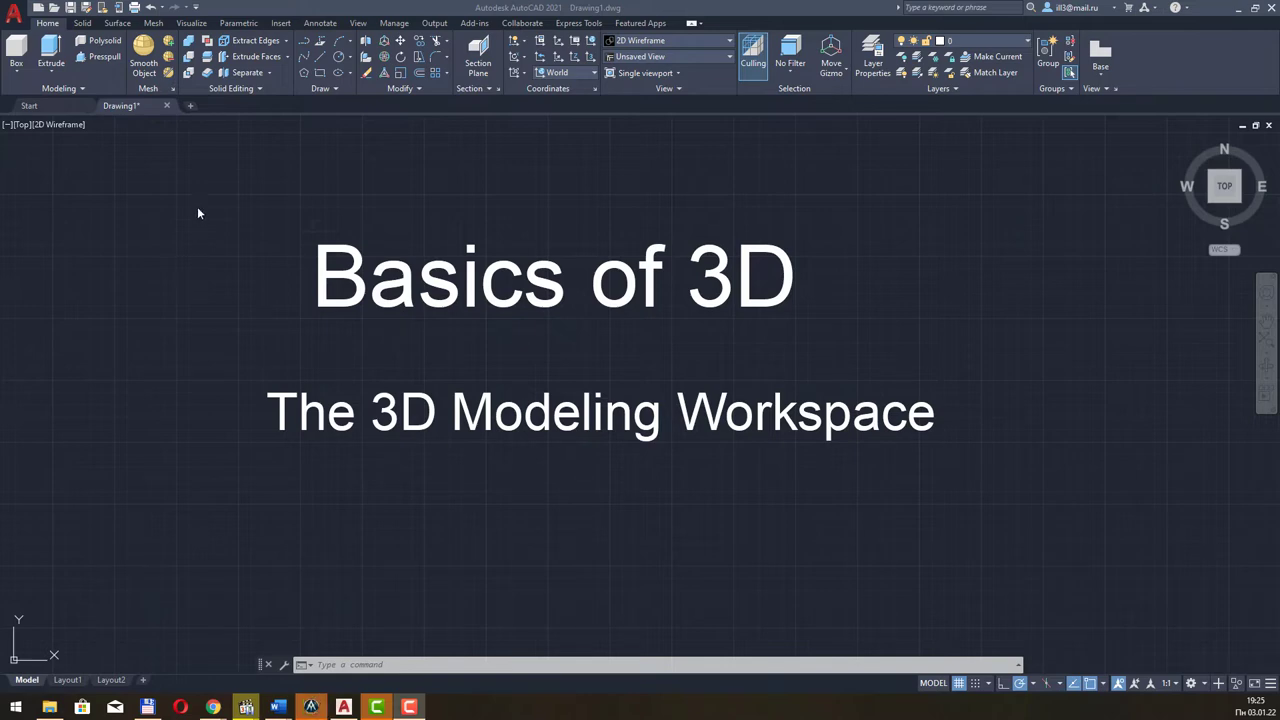
click(49, 81)
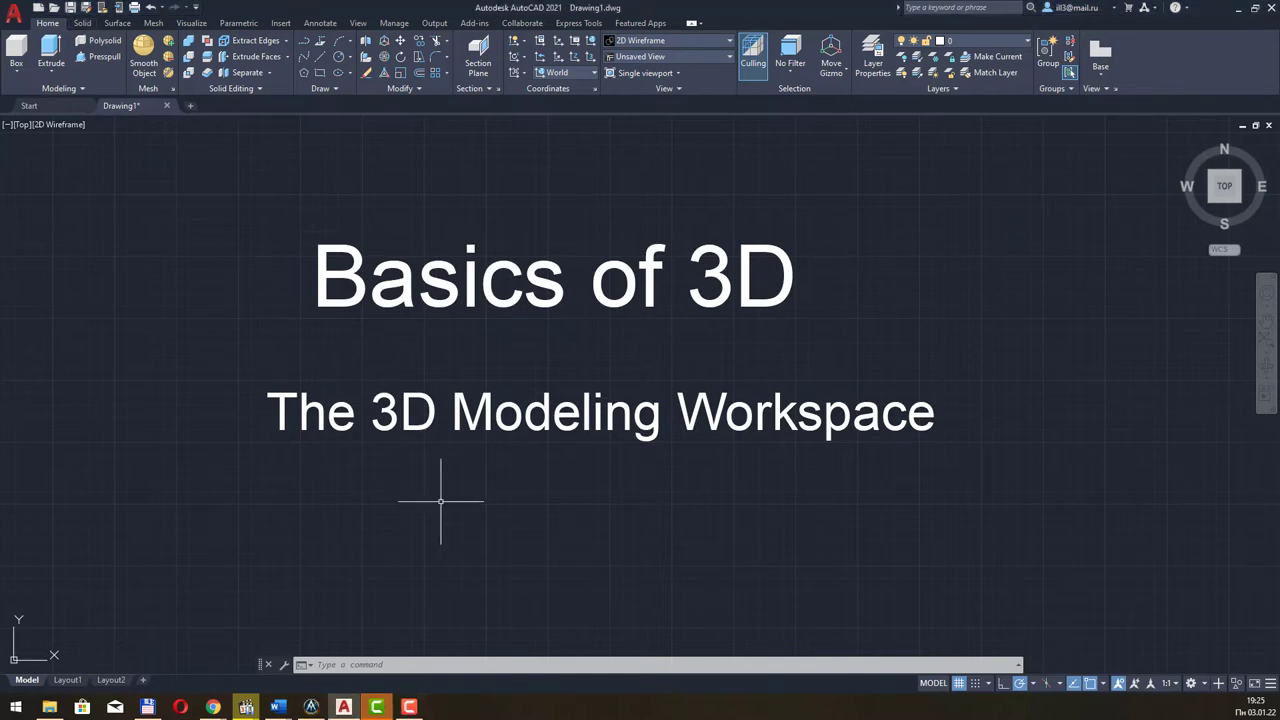
click(82, 22)
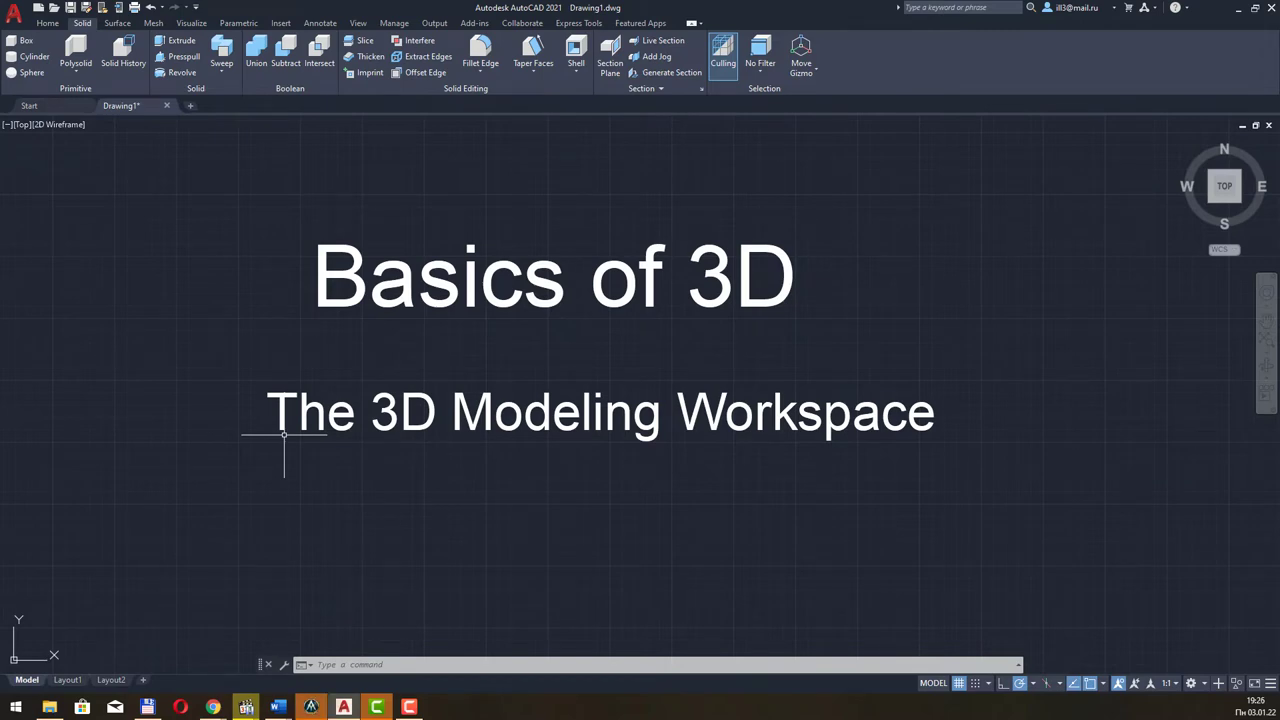
Look over the Surface and Visualize tabs and list the available Create Light types
click(117, 22)
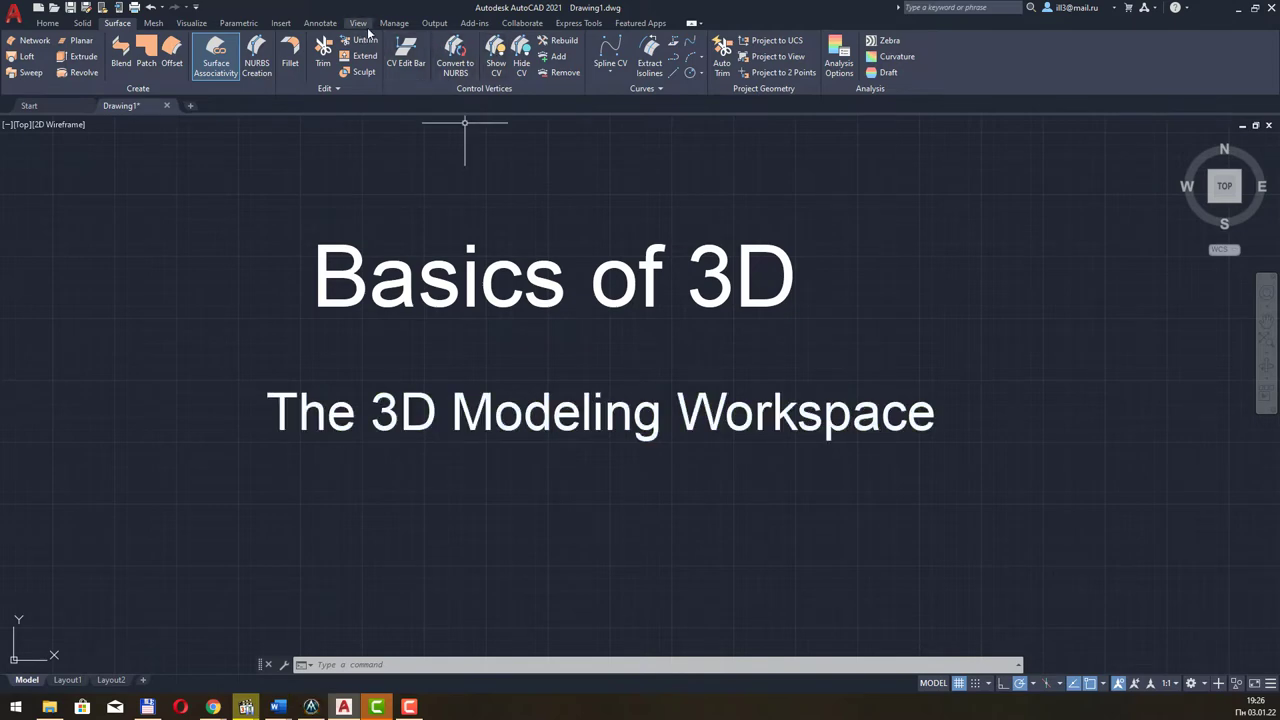
click(196, 25)
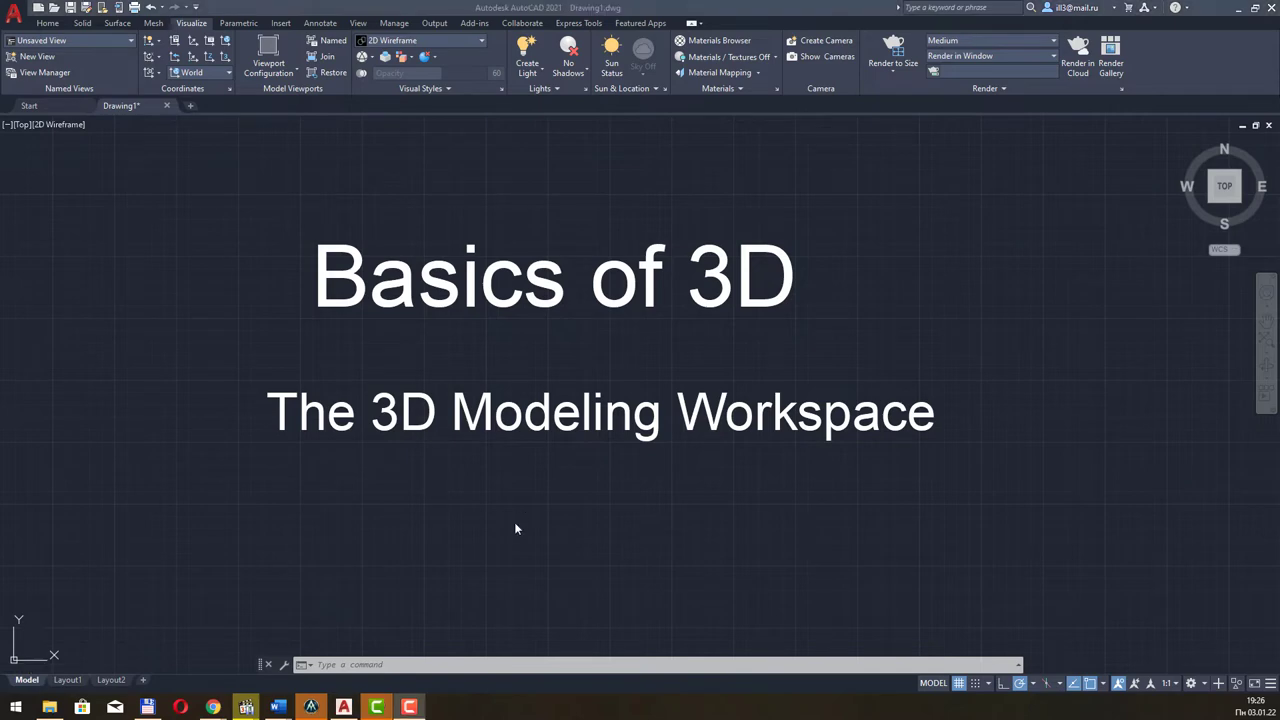
click(539, 74)
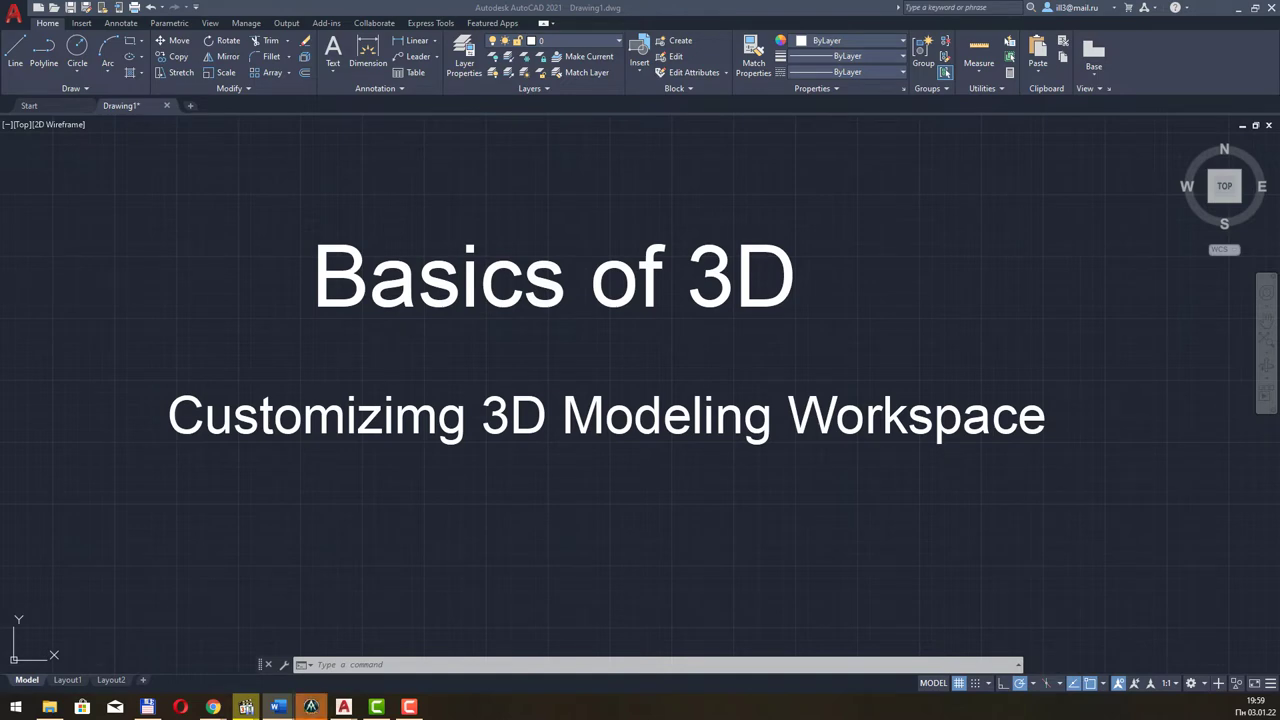
Switch the workspace to 3D Basics, then on to 3D Modeling
click(1205, 688)
click(1205, 688)
click(1205, 688)
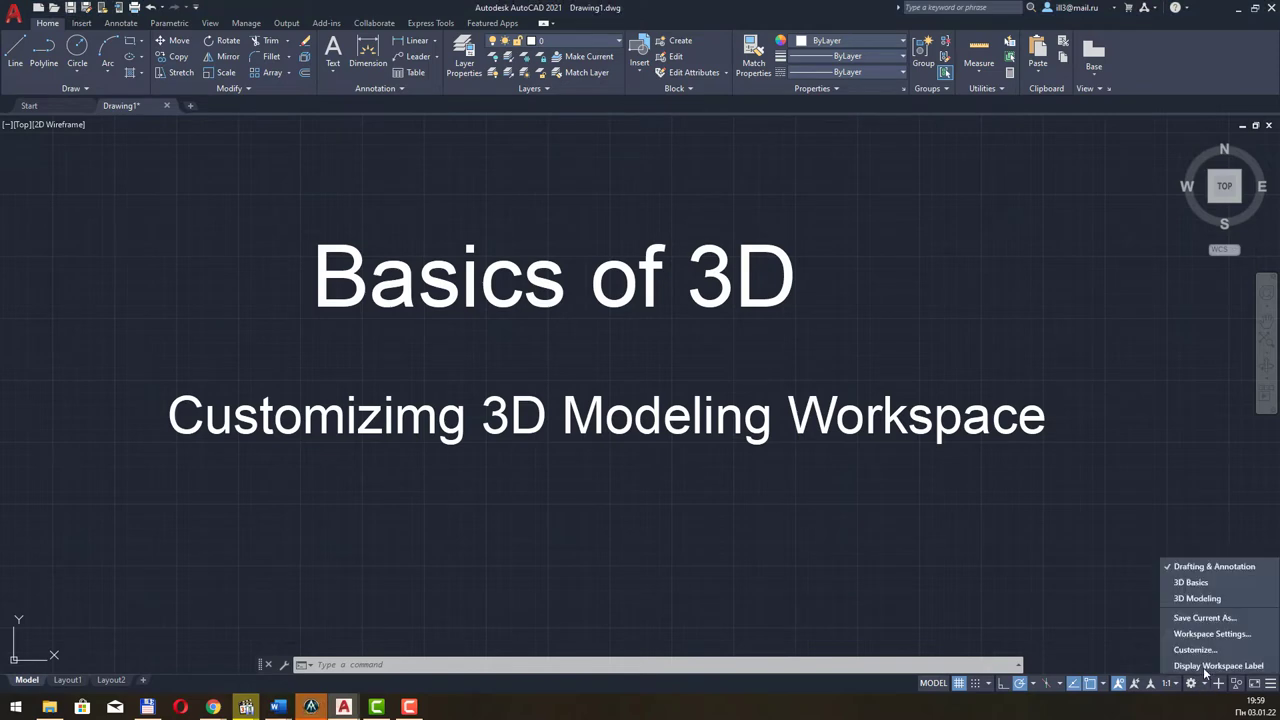
click(1208, 585)
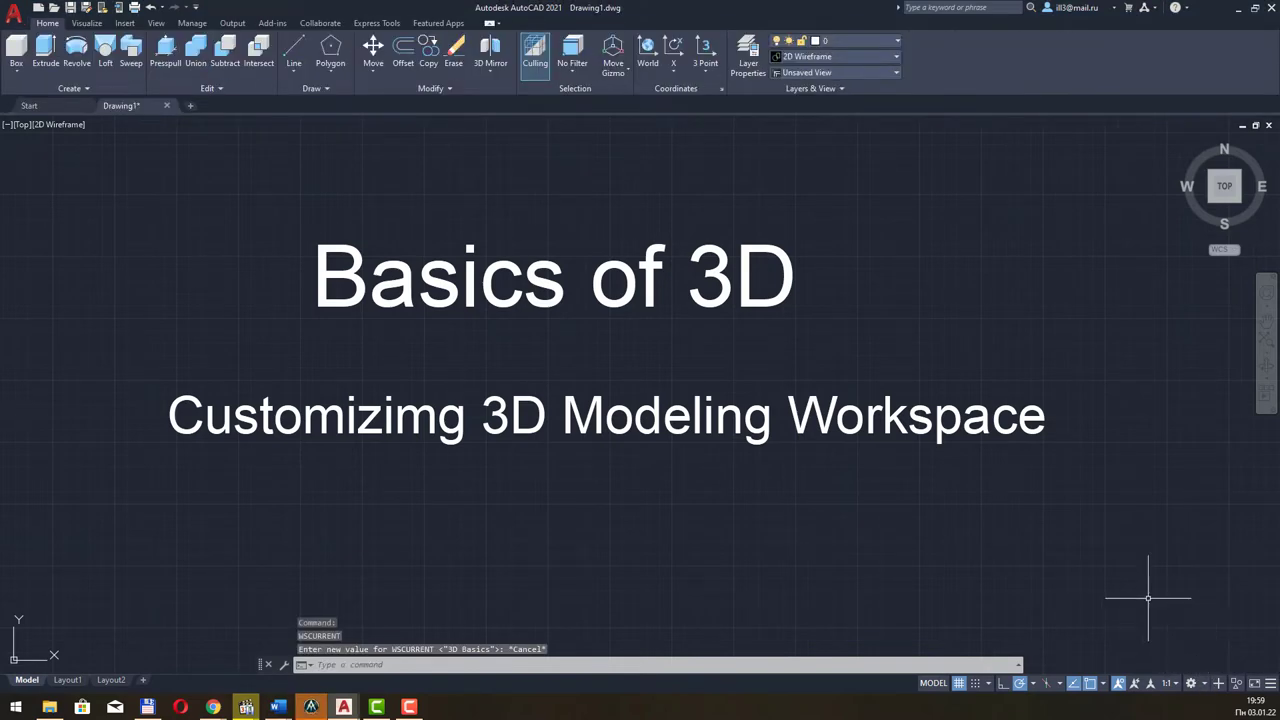
click(1205, 688)
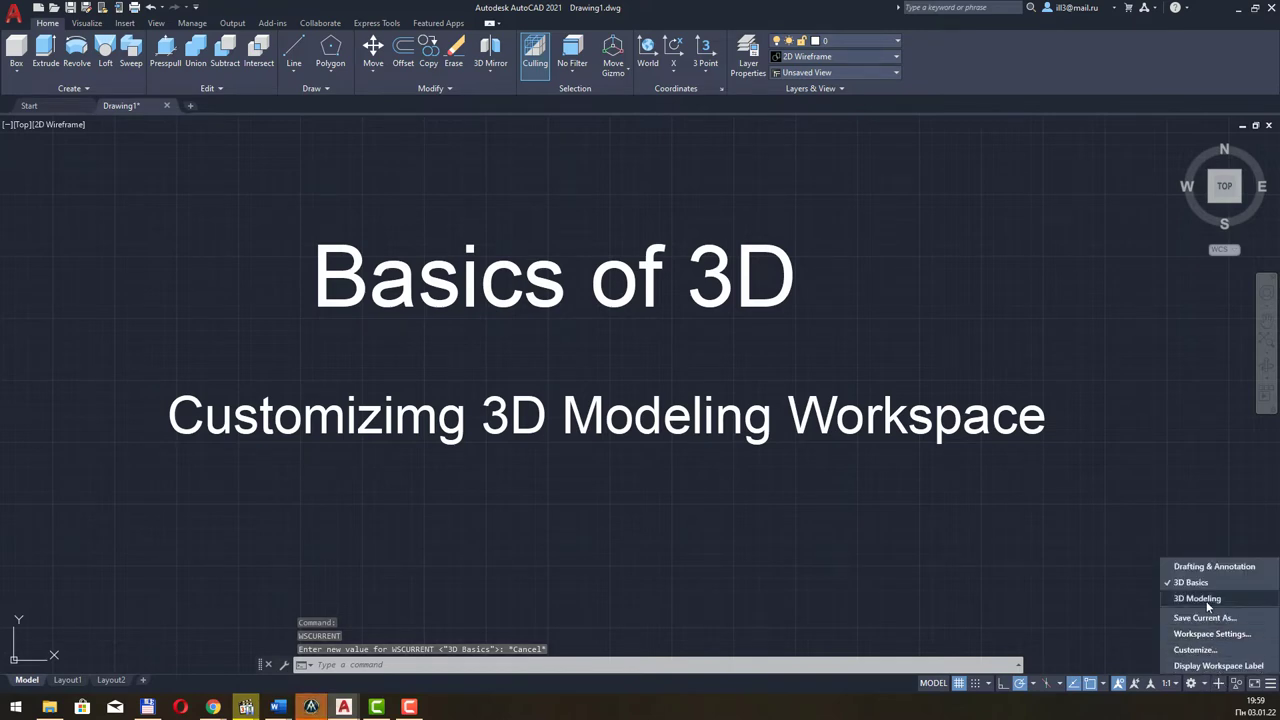
click(1197, 598)
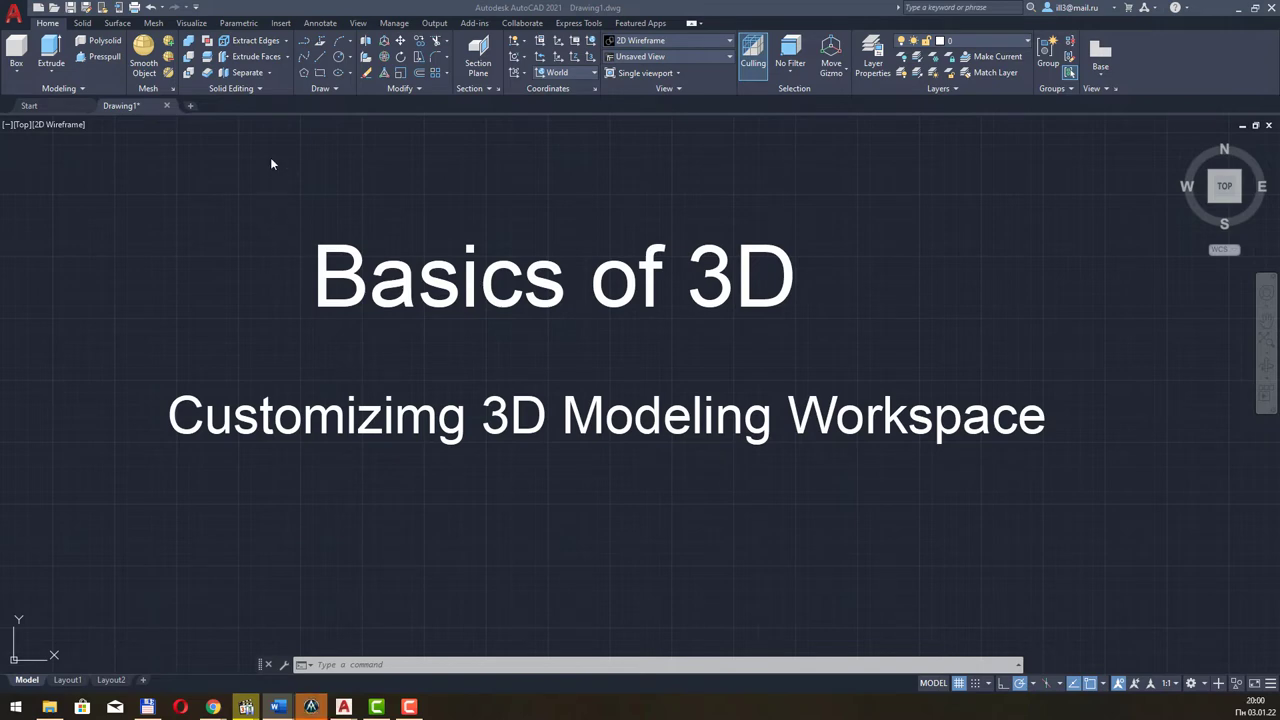
Show the classic menu bar and open Tools > Toolbars > AutoCAD
click(197, 8)
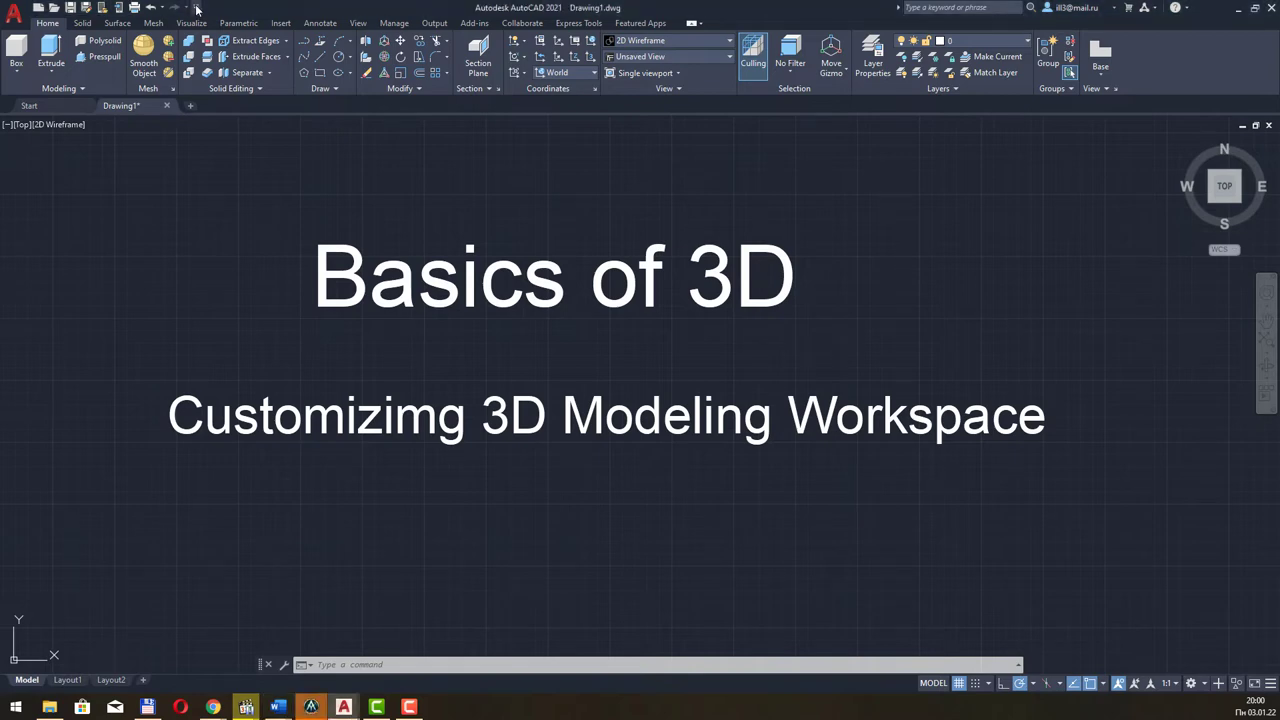
click(197, 8)
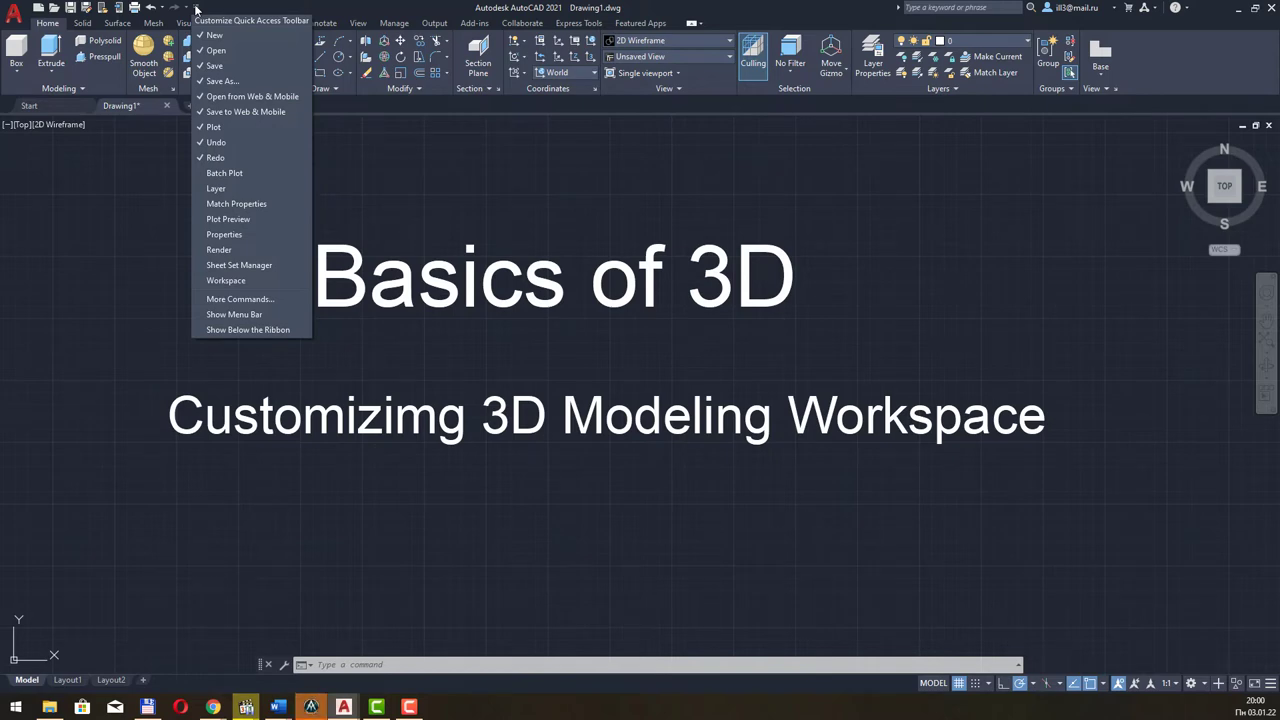
right_click(197, 8)
click(197, 9)
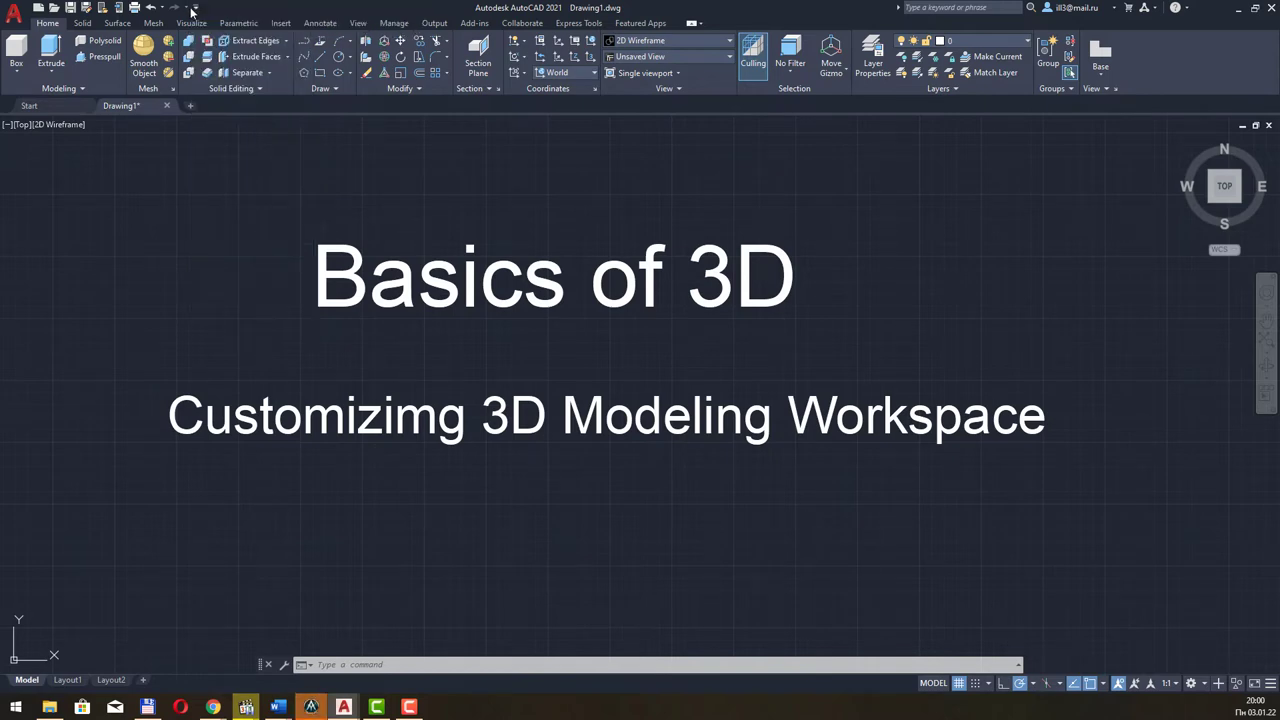
click(197, 9)
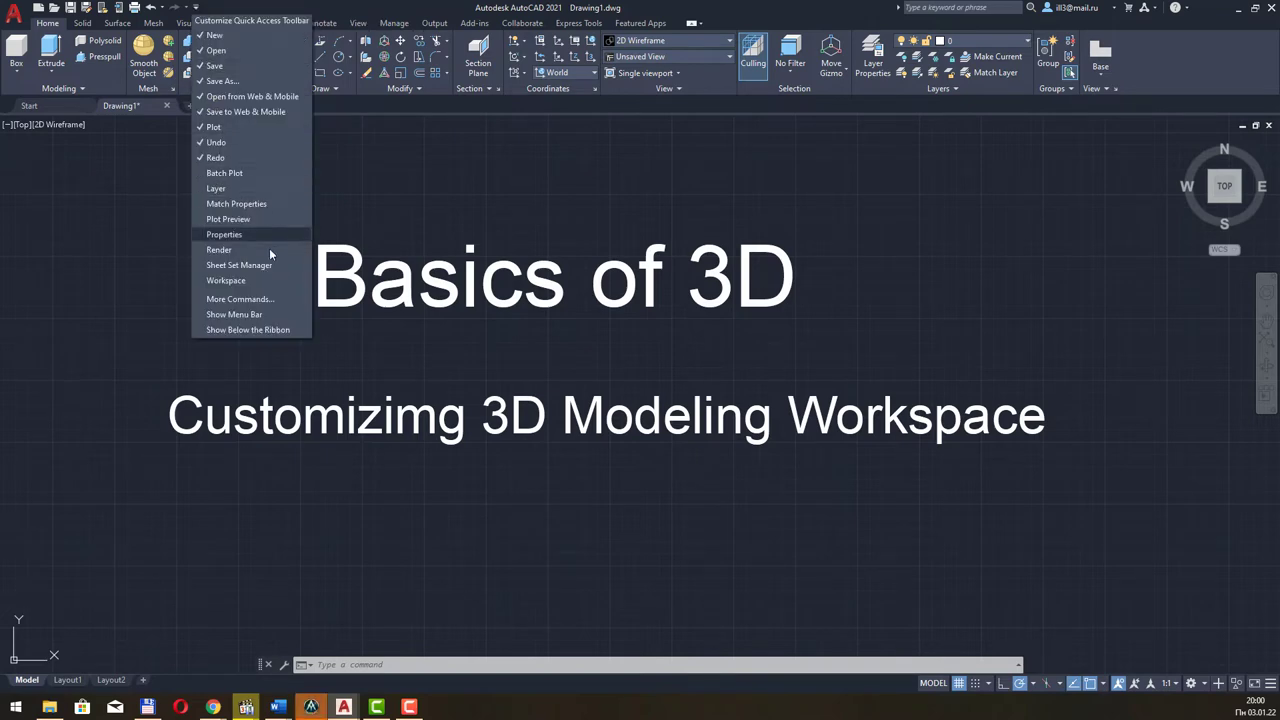
click(265, 316)
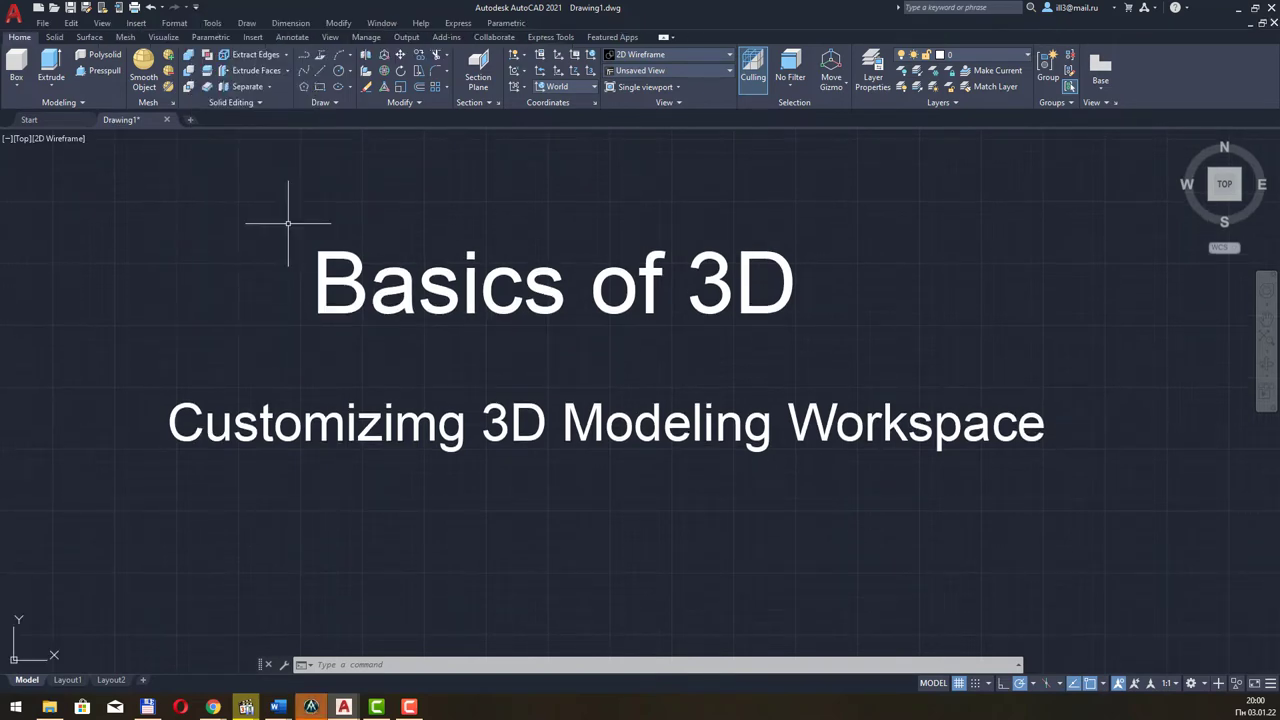
click(211, 24)
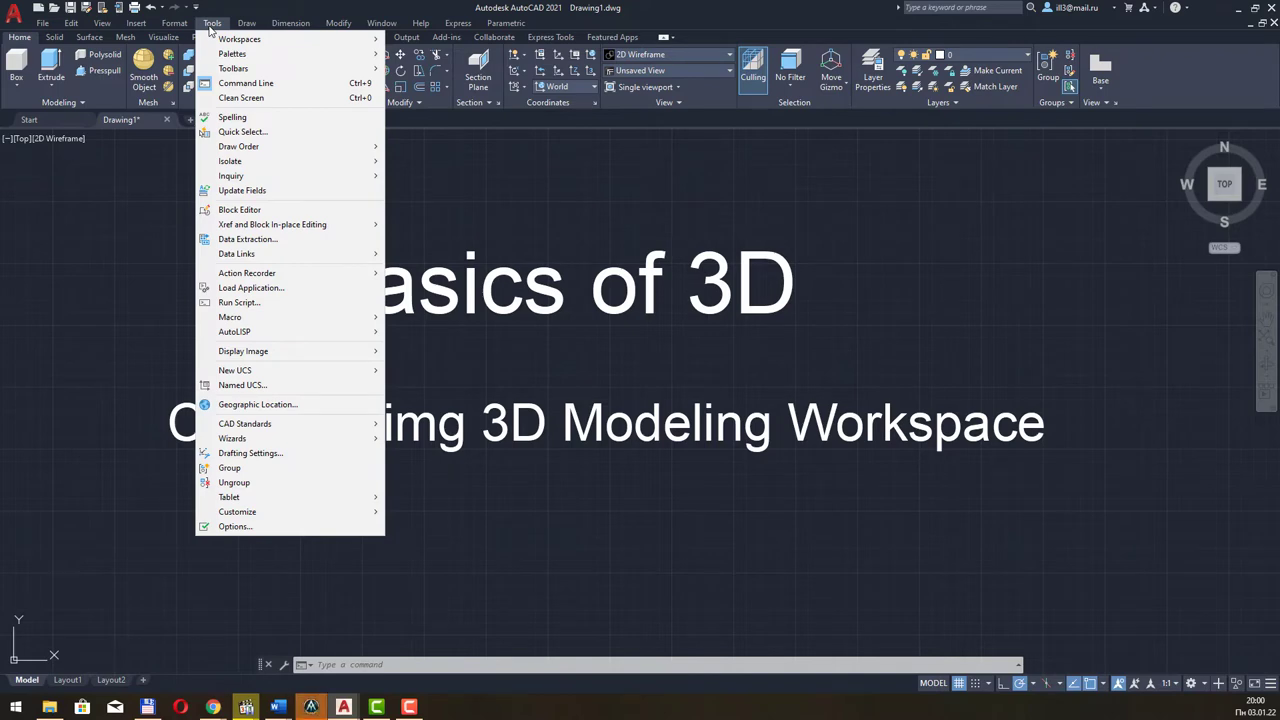
mouse_move(234, 68)
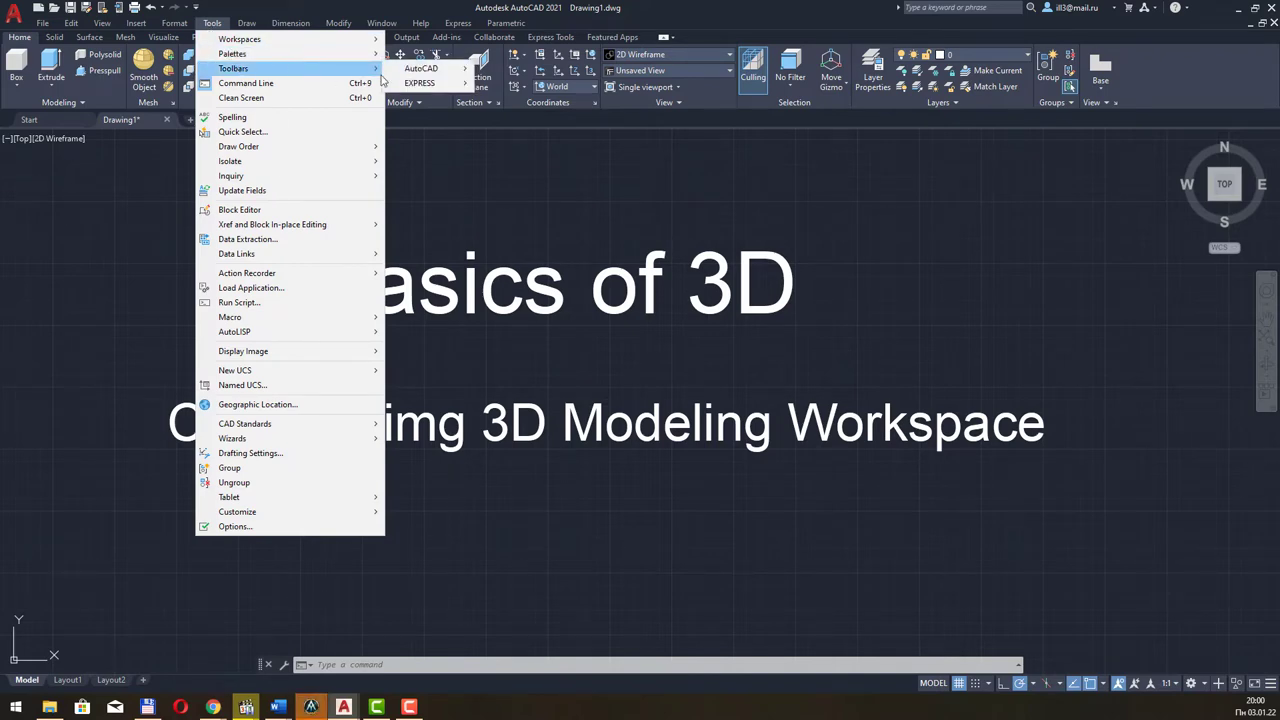
mouse_move(421, 68)
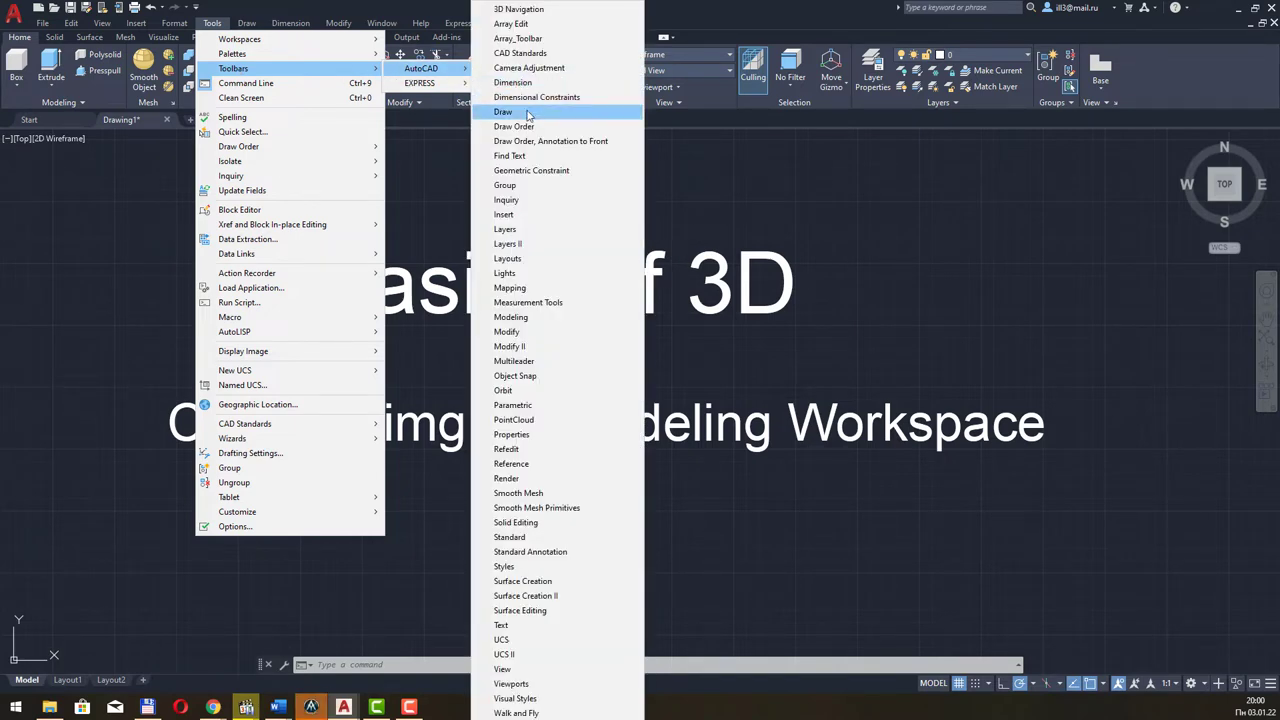
Display the Draw toolbar and dock it vertically along the drawing area's left edge
click(528, 113)
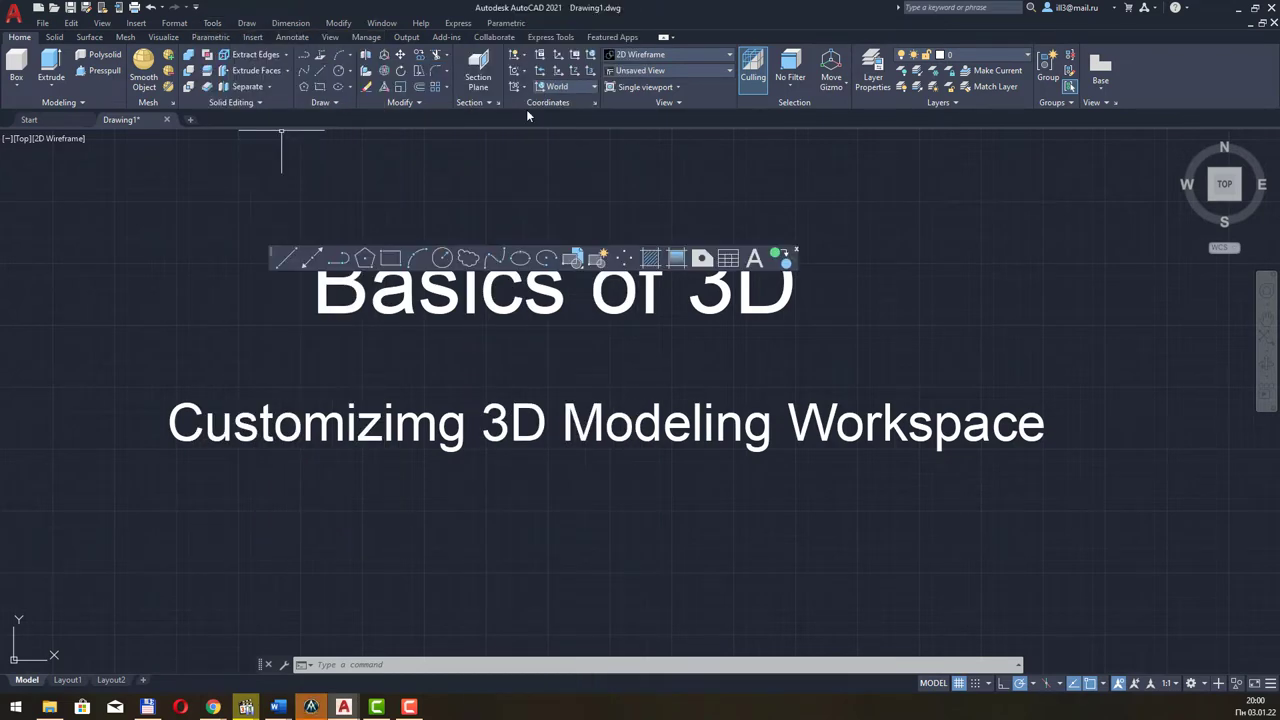
mouse_move(276, 258)
mouse_down()
mouse_move(237, 190)
mouse_move(220, 186)
mouse_up()
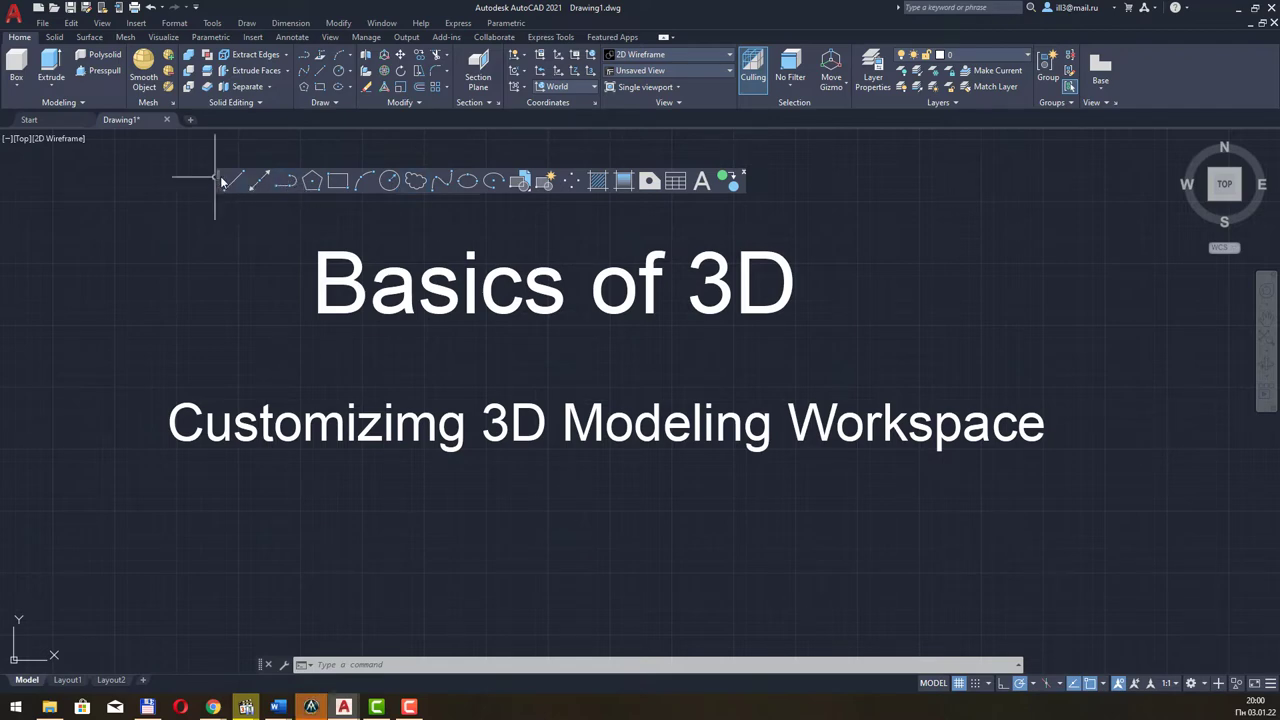
drag(222, 182, 218, 198)
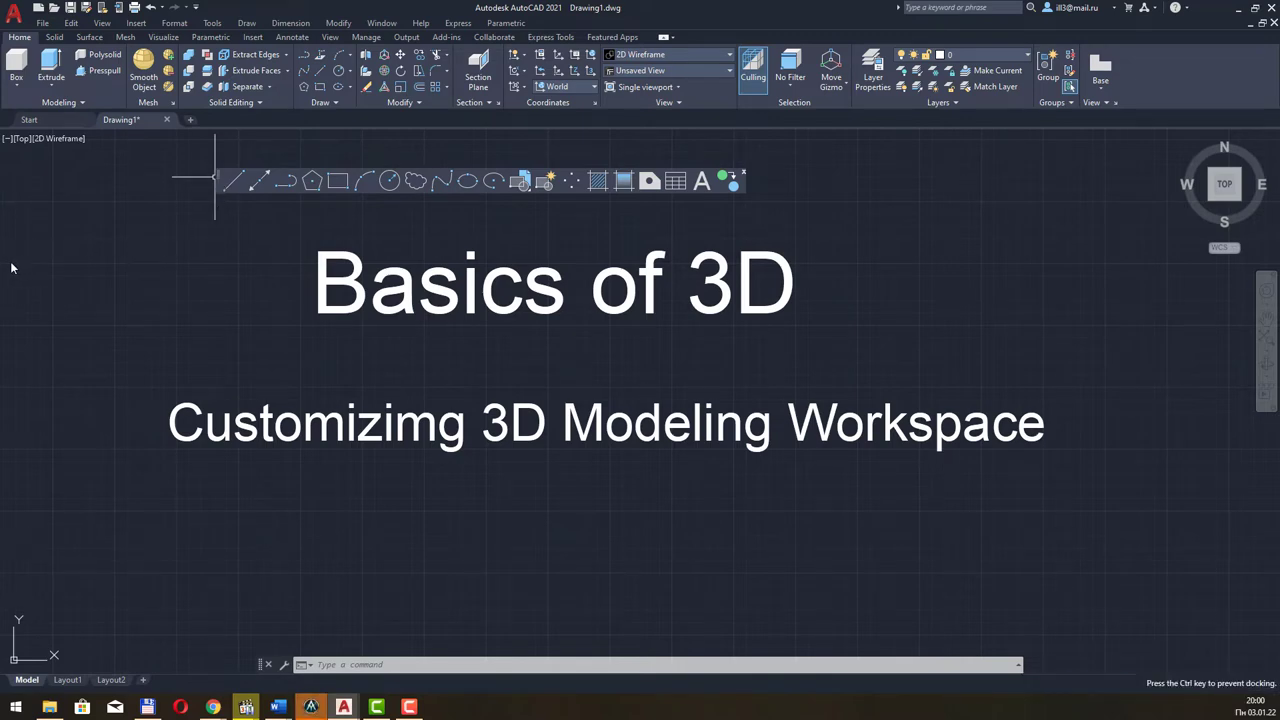
drag(12, 267, 12, 268)
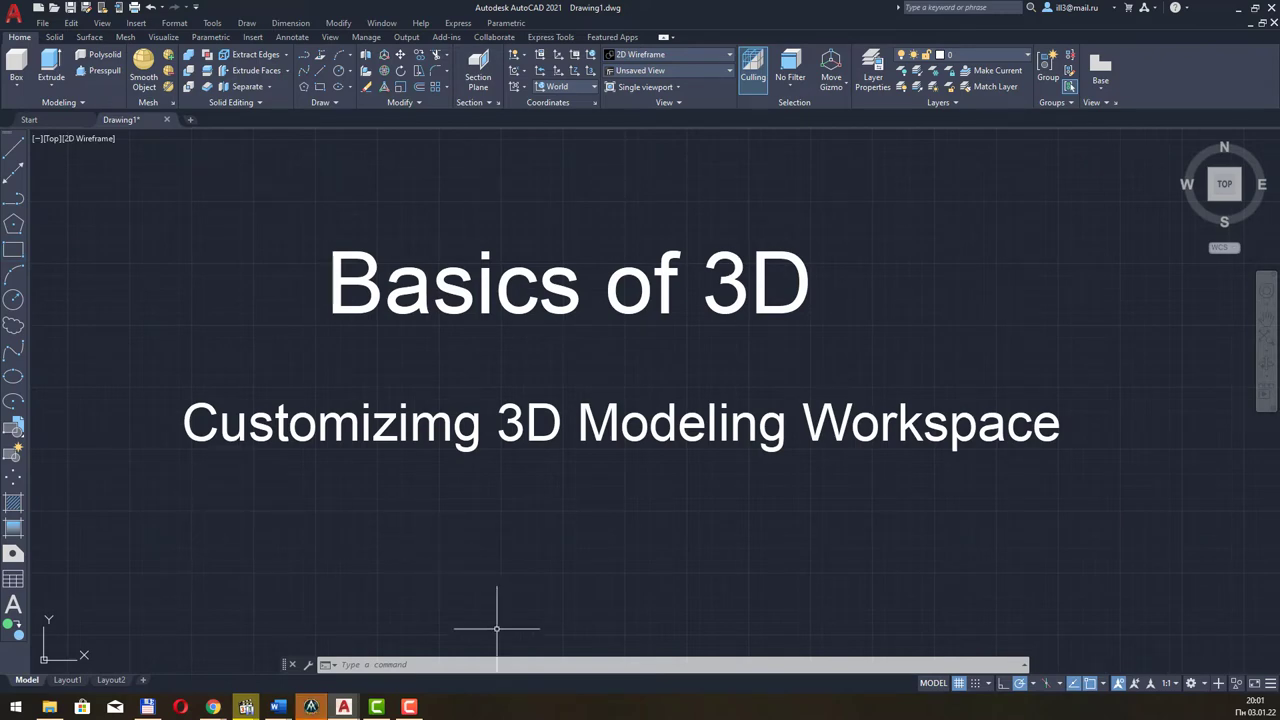
key(F10)
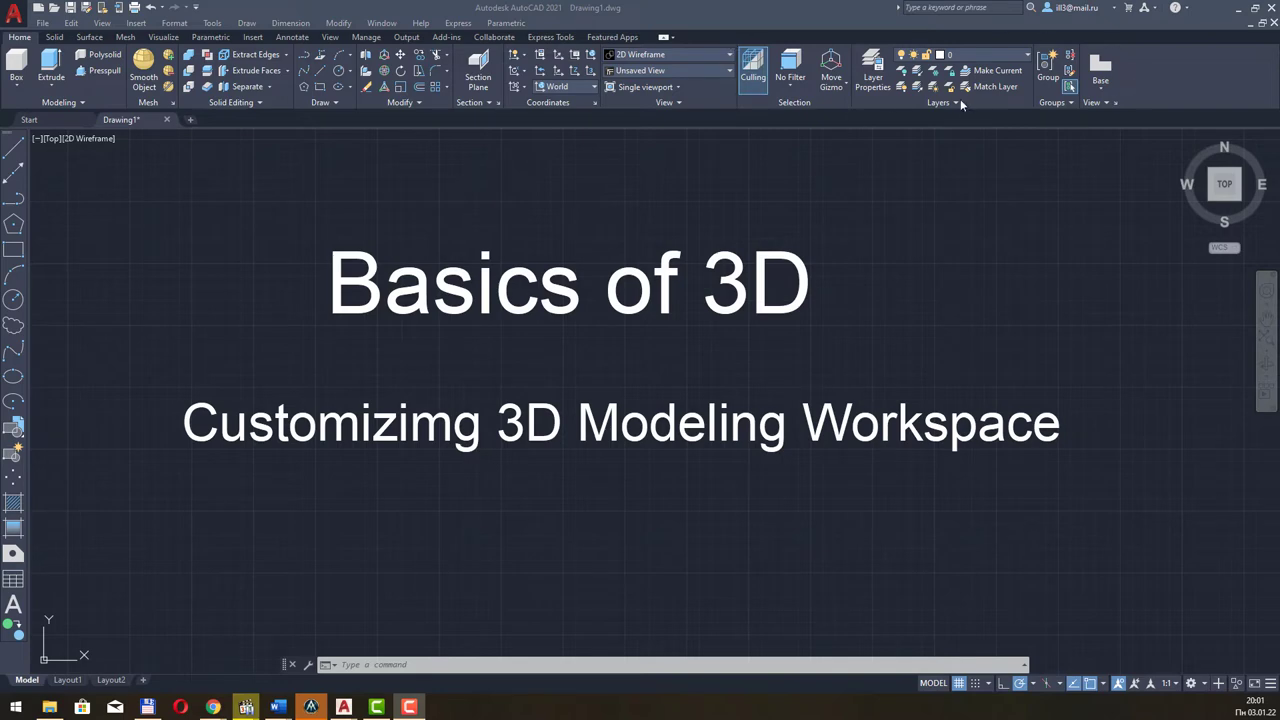
Check the ribbon's Show Panels options, then open the application menu of recent documents
right_click(1155, 65)
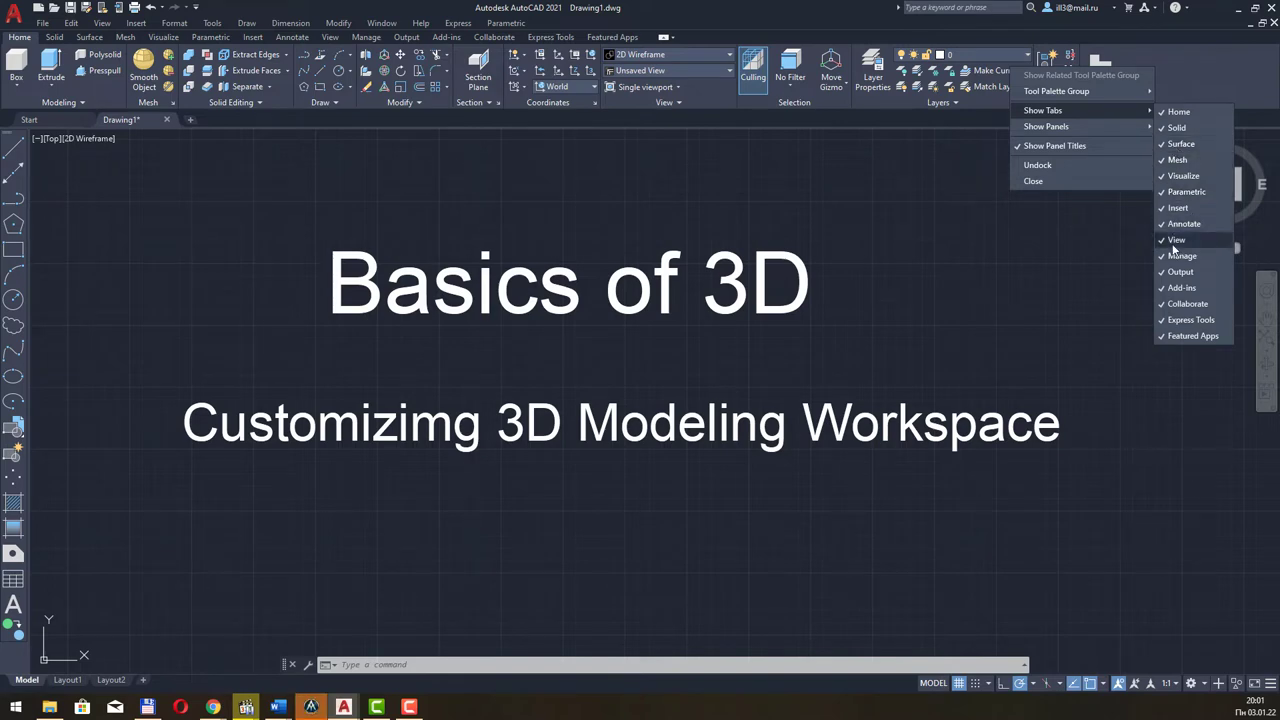
mouse_move(1046, 126)
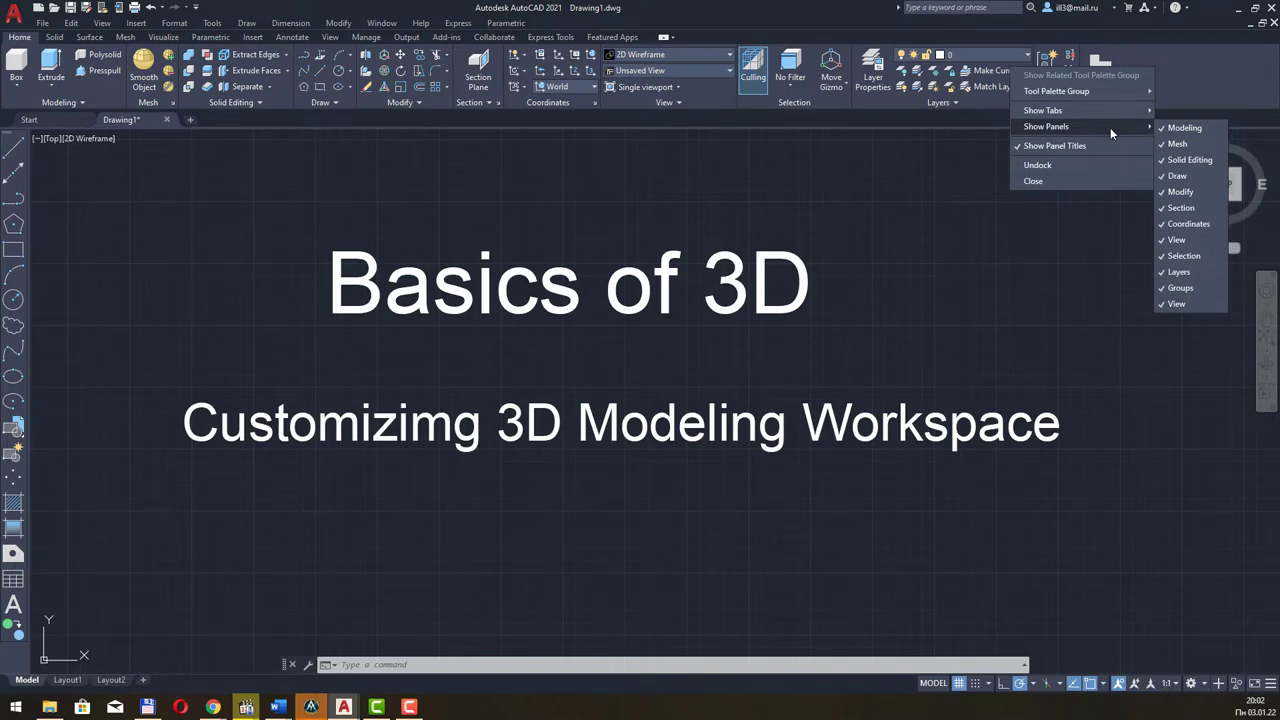
click(1170, 64)
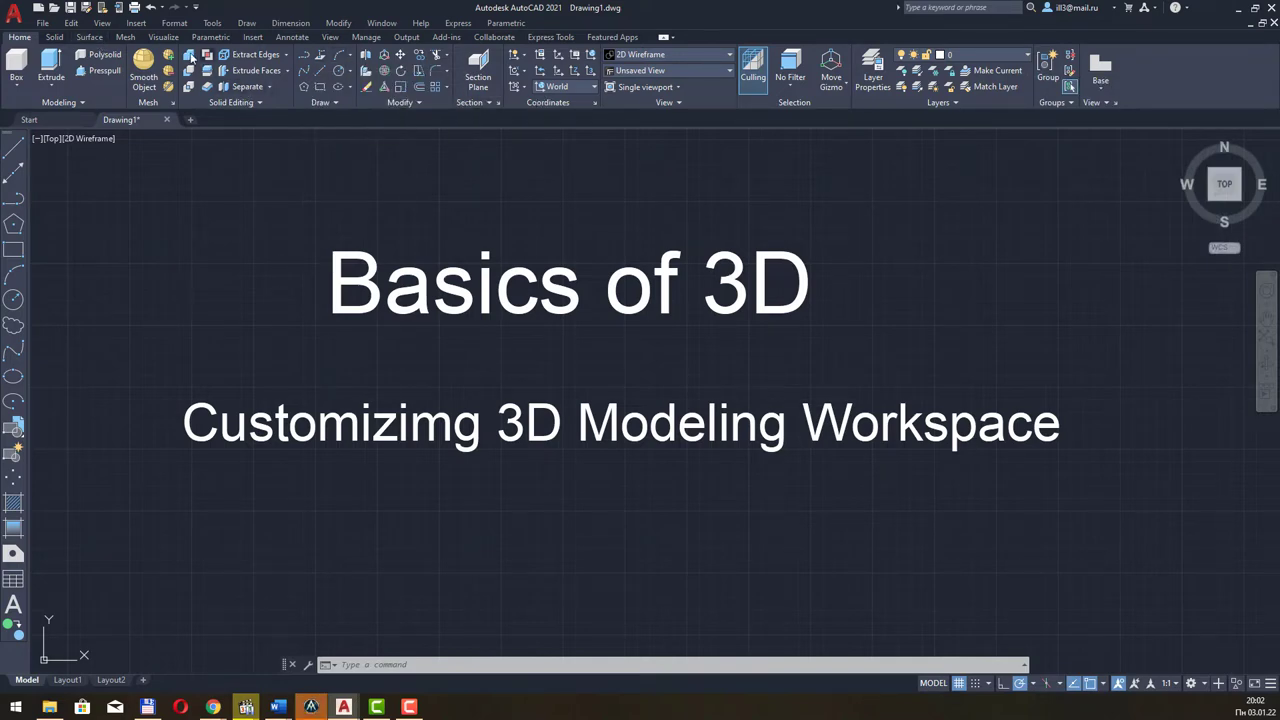
click(14, 20)
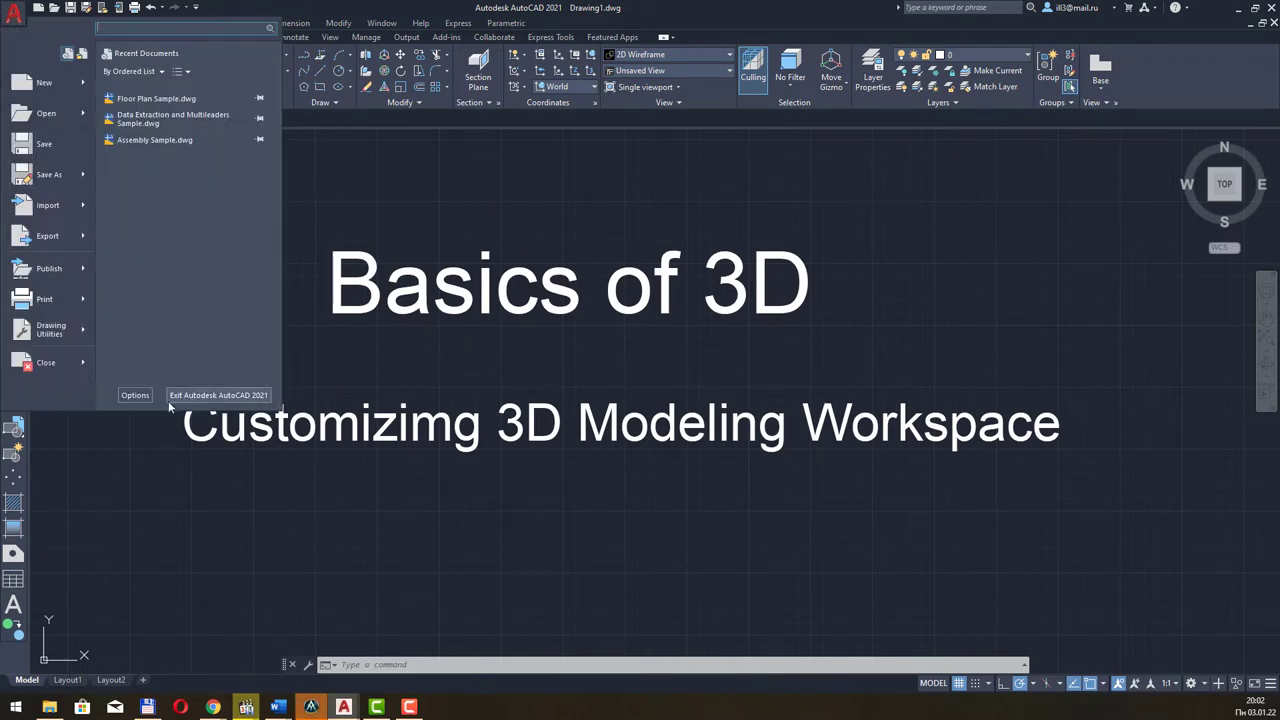
Inspect the Support and Working Support File Search Paths in Options' Files tab, then confirm with OK
click(139, 398)
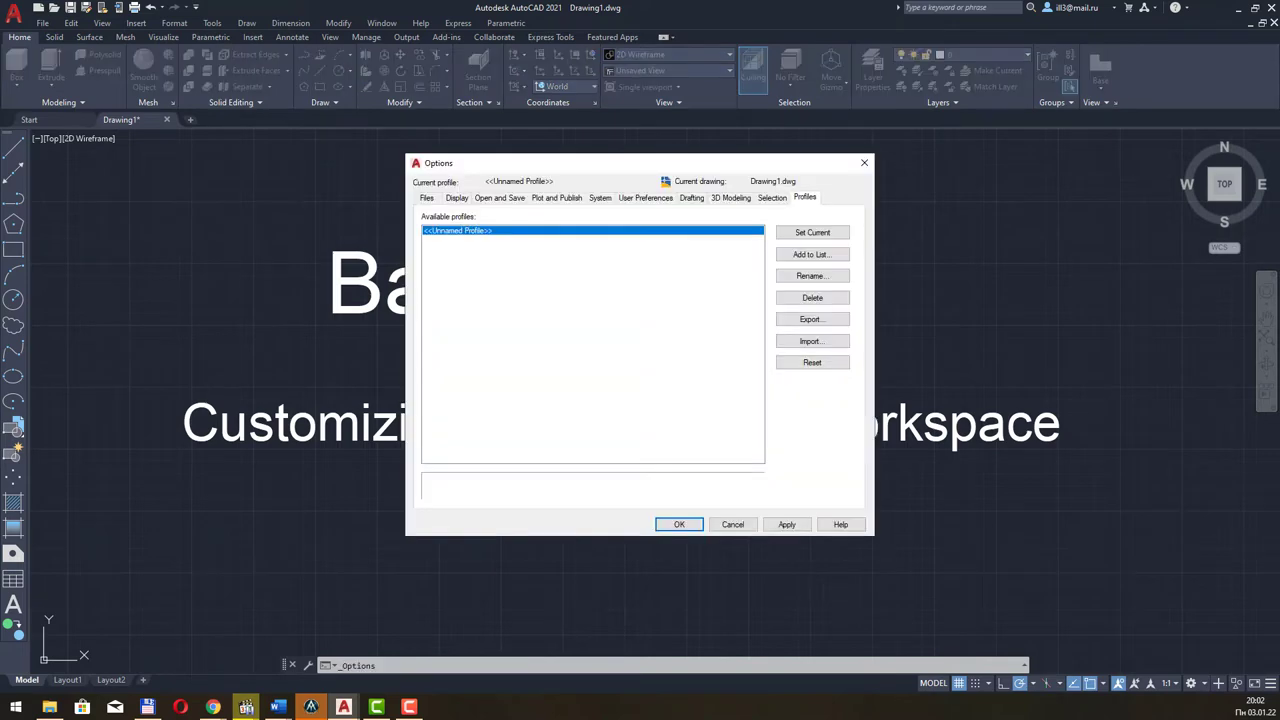
click(455, 198)
click(425, 198)
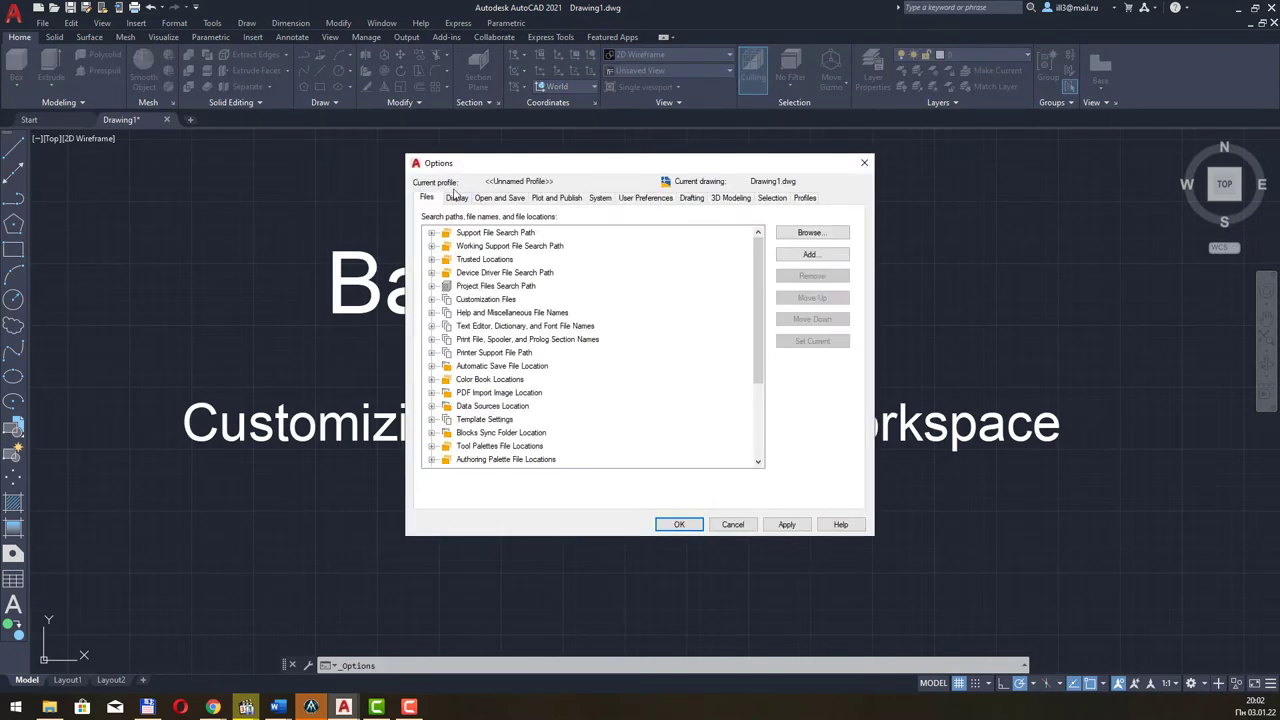
drag(595, 167, 559, 150)
click(409, 230)
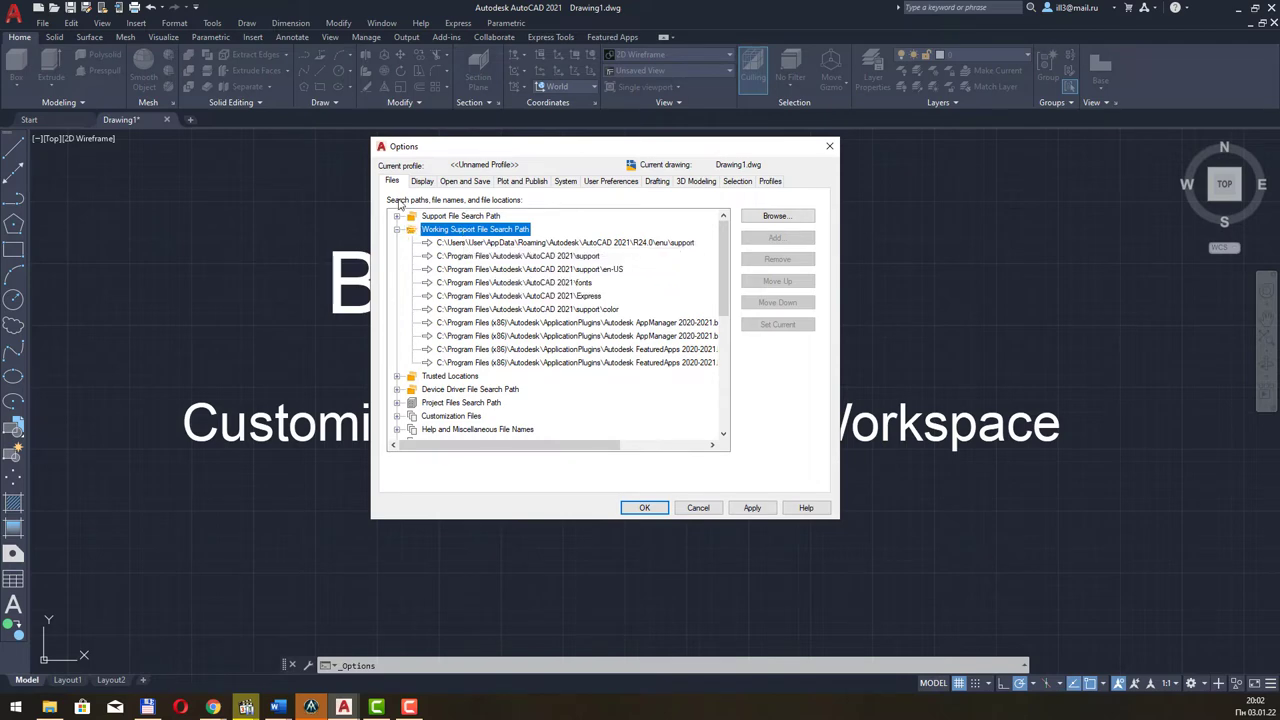
drag(463, 151, 417, 160)
click(351, 238)
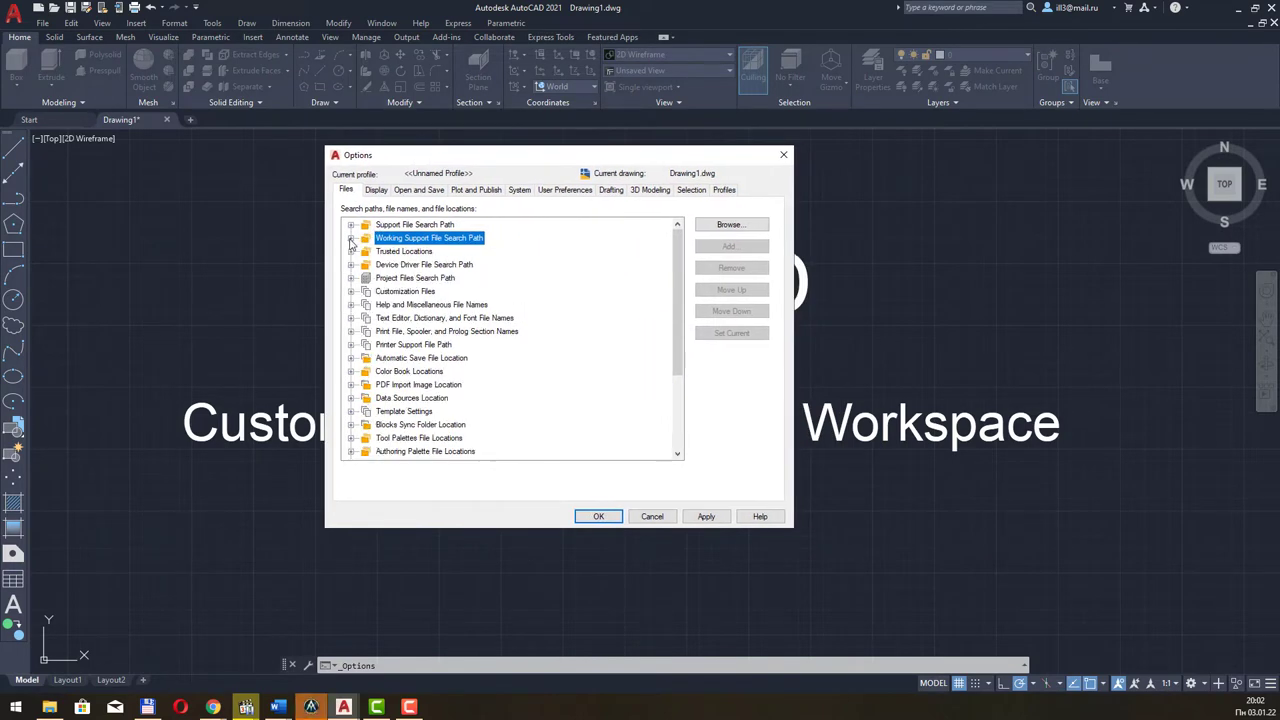
click(350, 225)
click(351, 371)
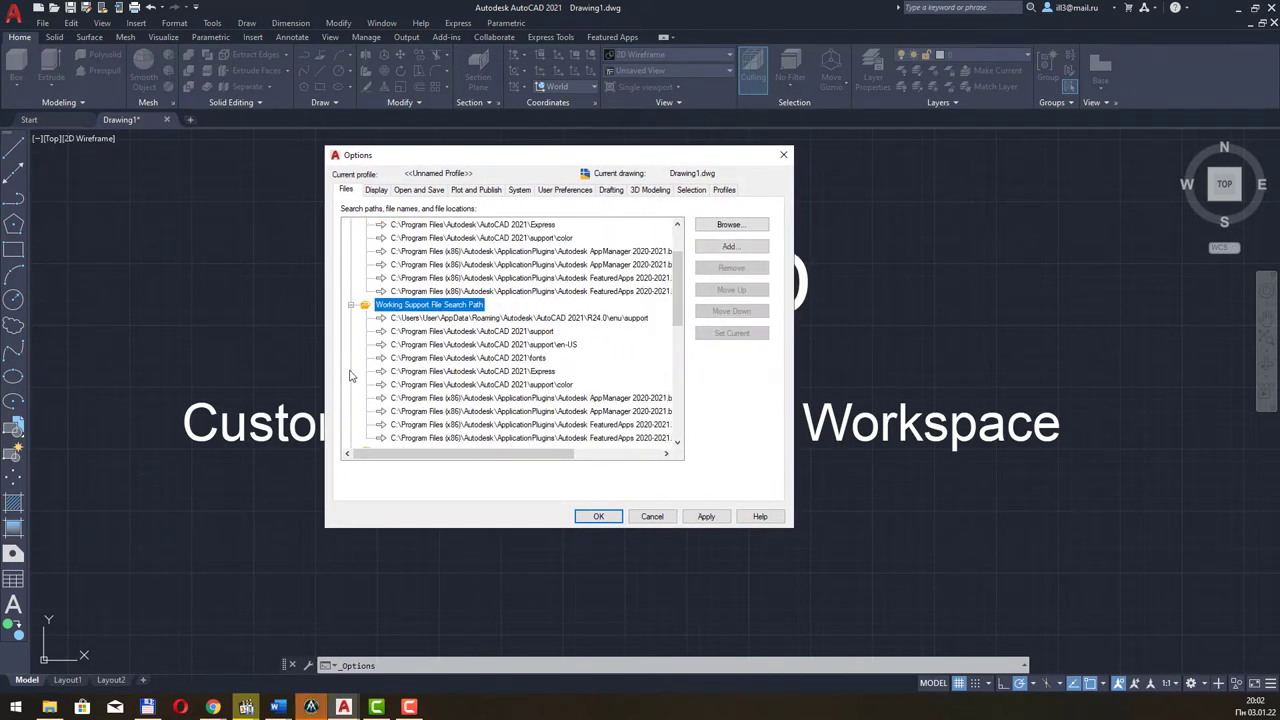
scroll(410, 312, down, 2)
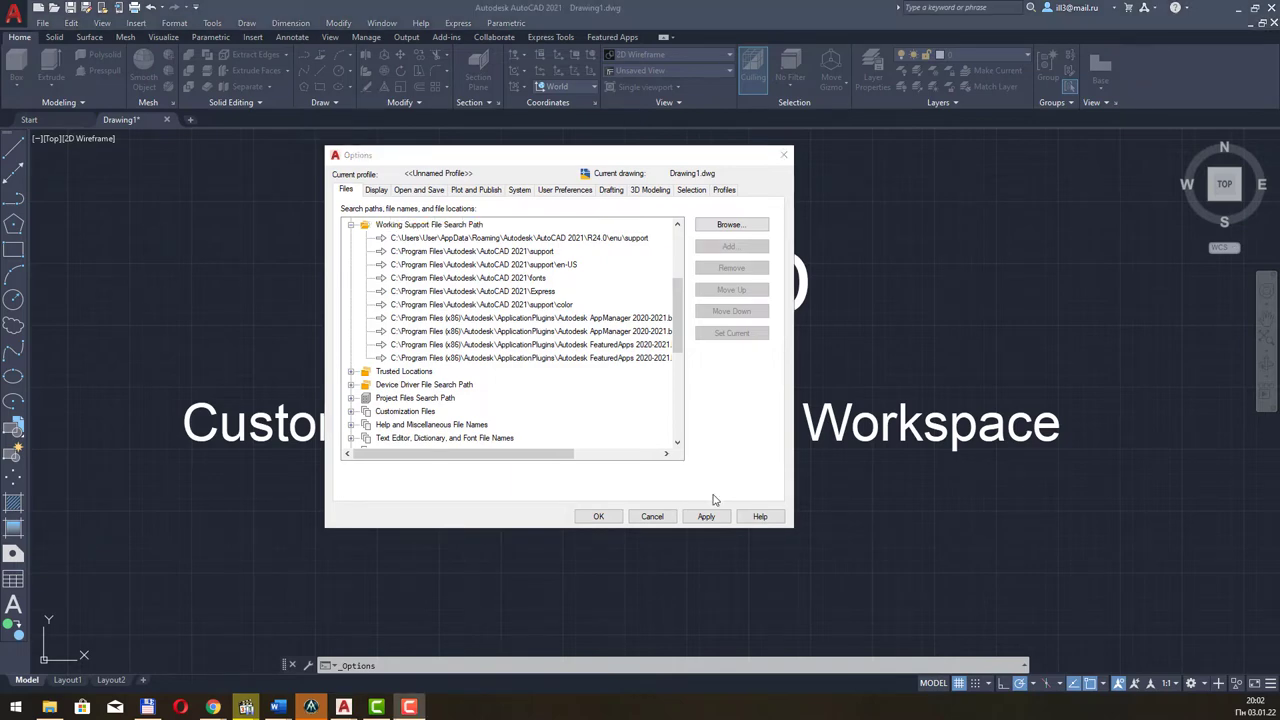
click(598, 516)
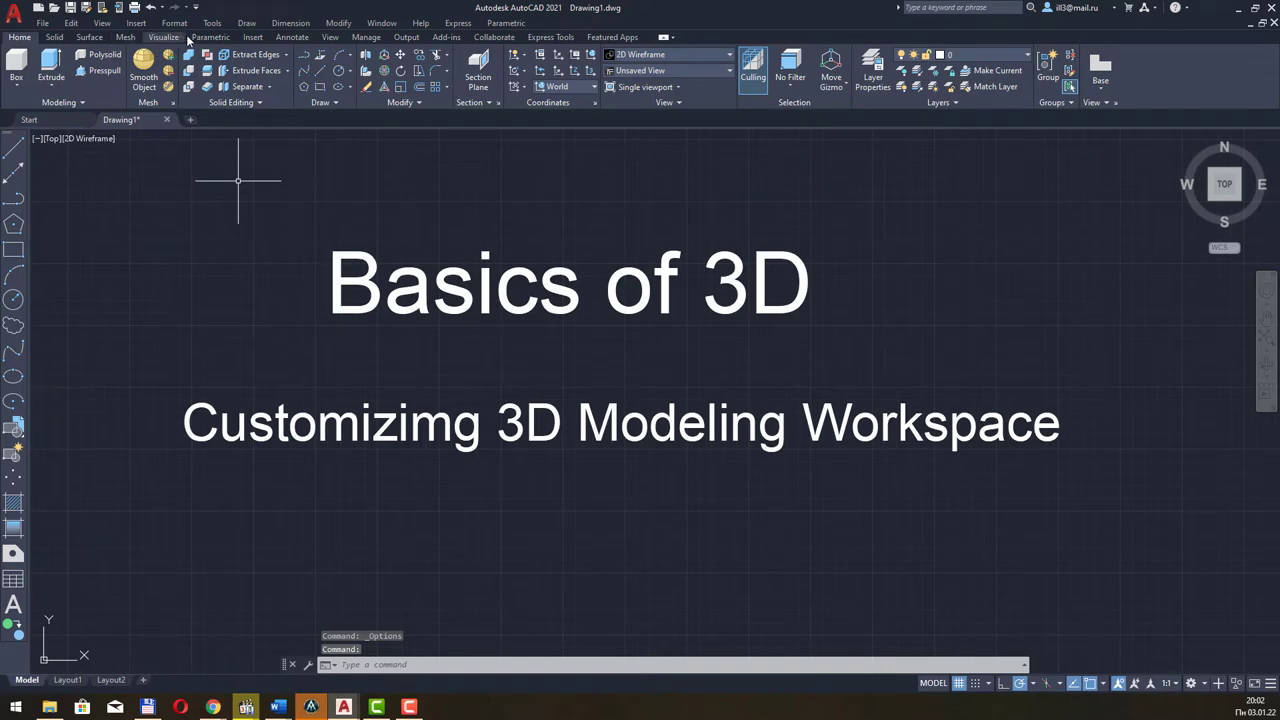
Browse the View tab, then show the Manage tab's customization and CAD standards tools
click(329, 39)
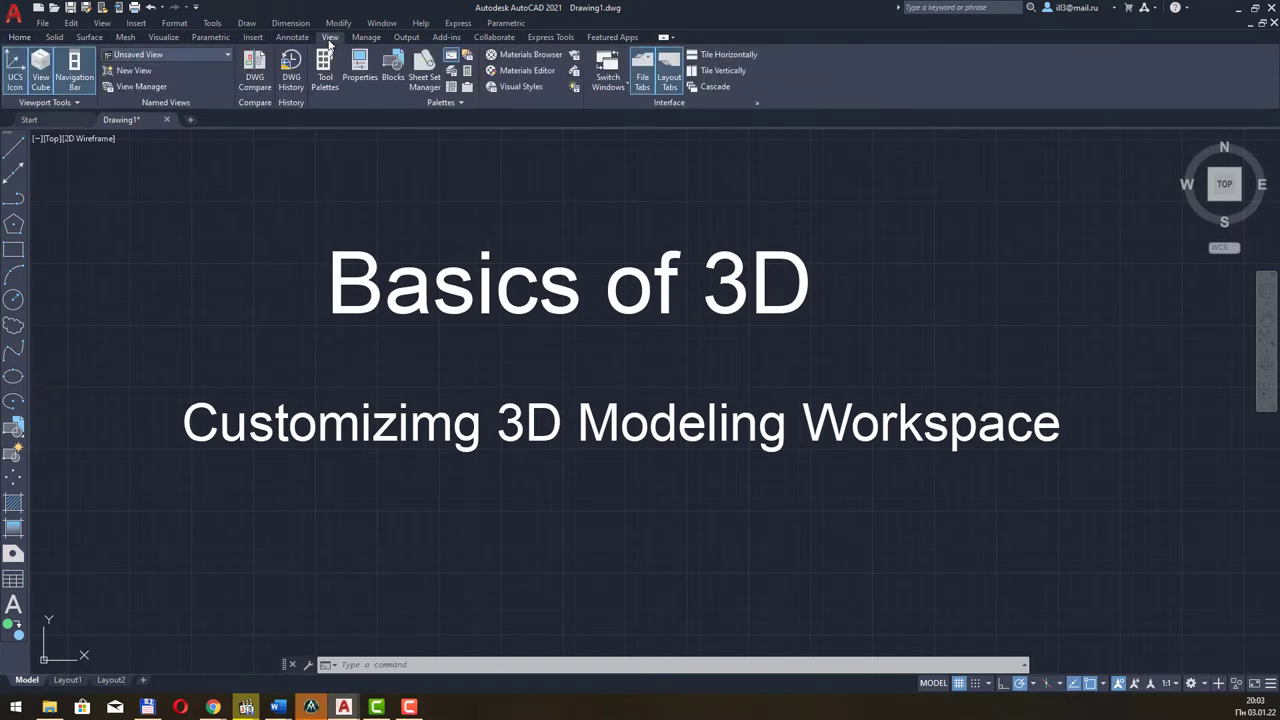
click(366, 38)
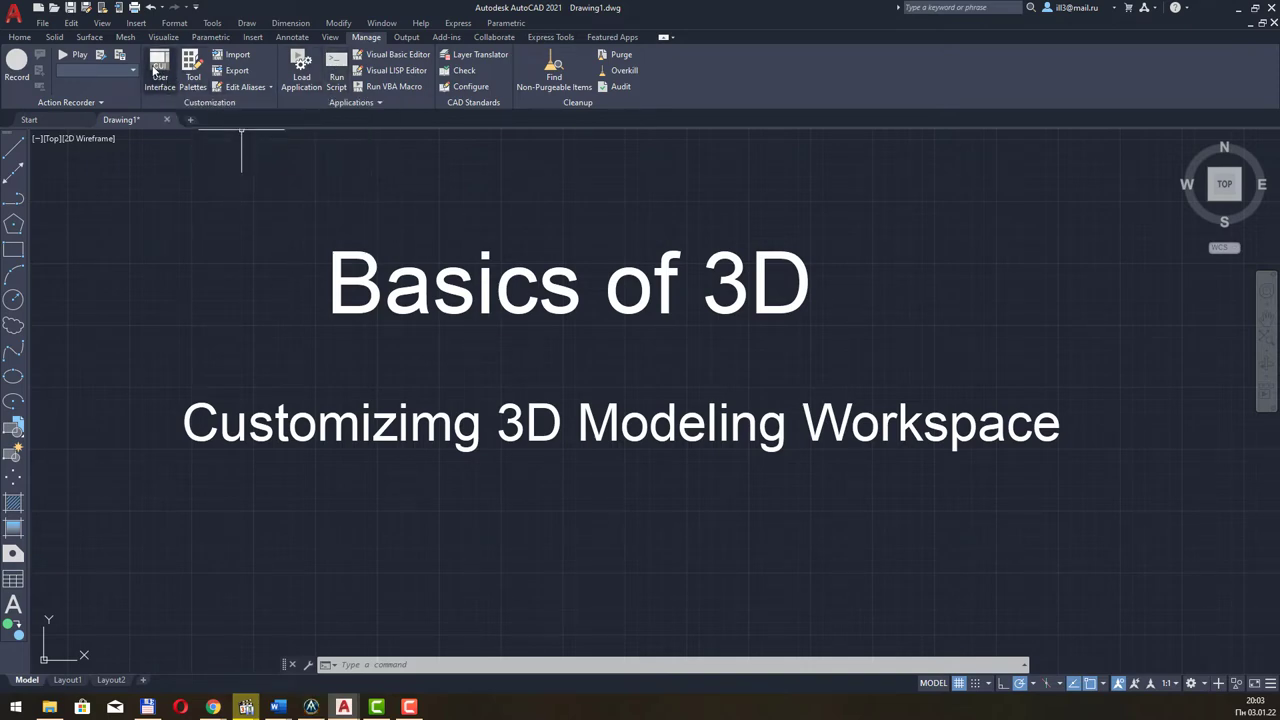
Open the Customize User Interface editor and browse the workspaces down to 3D Basics
click(161, 86)
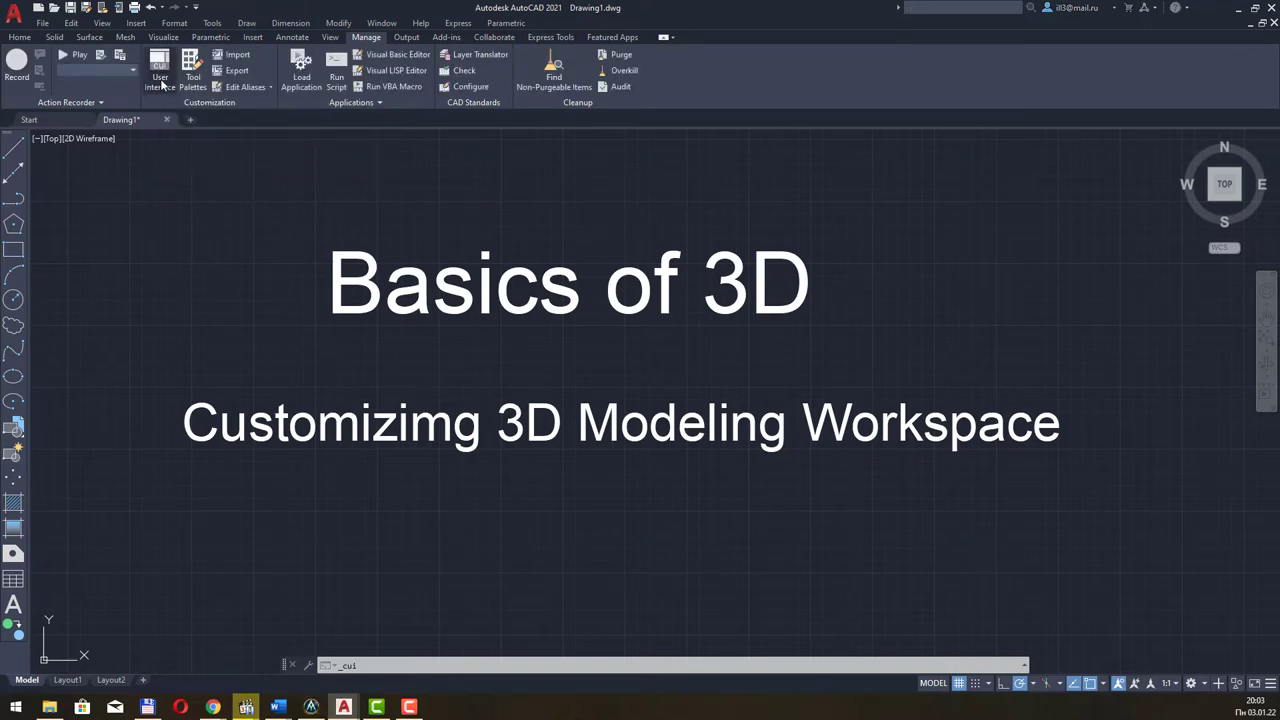
drag(548, 113, 443, 128)
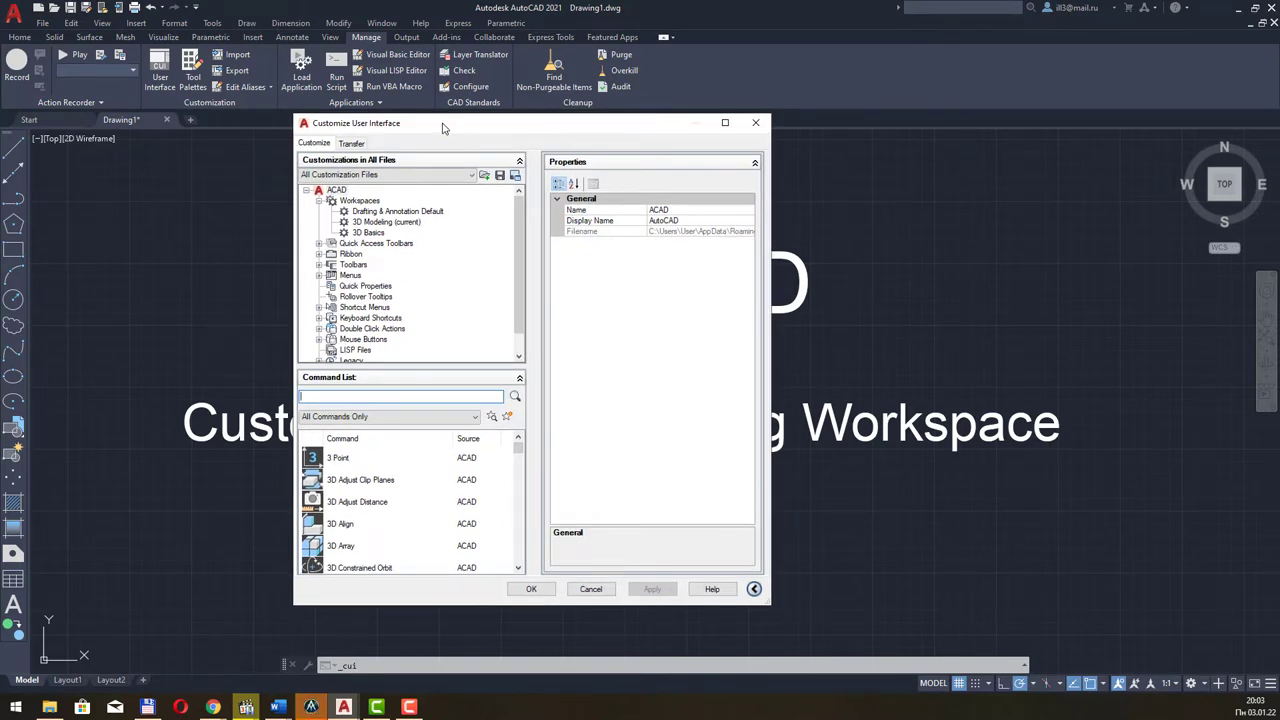
click(403, 212)
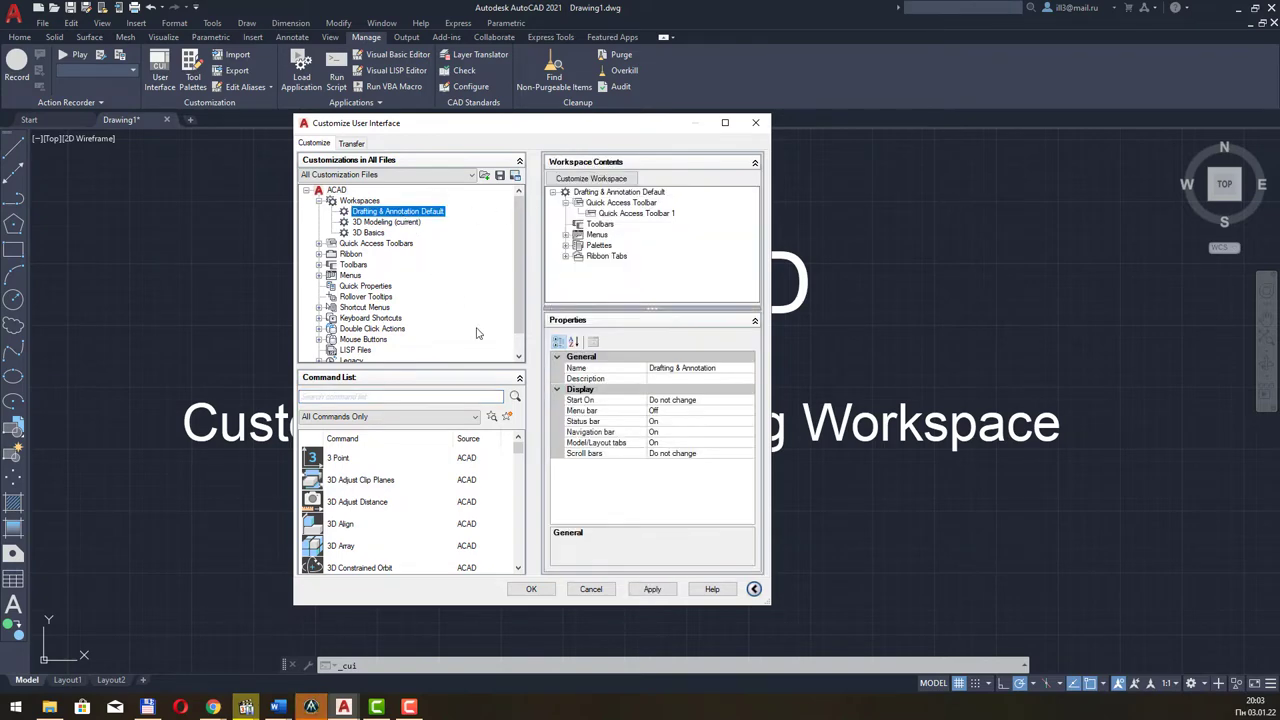
click(400, 222)
click(378, 233)
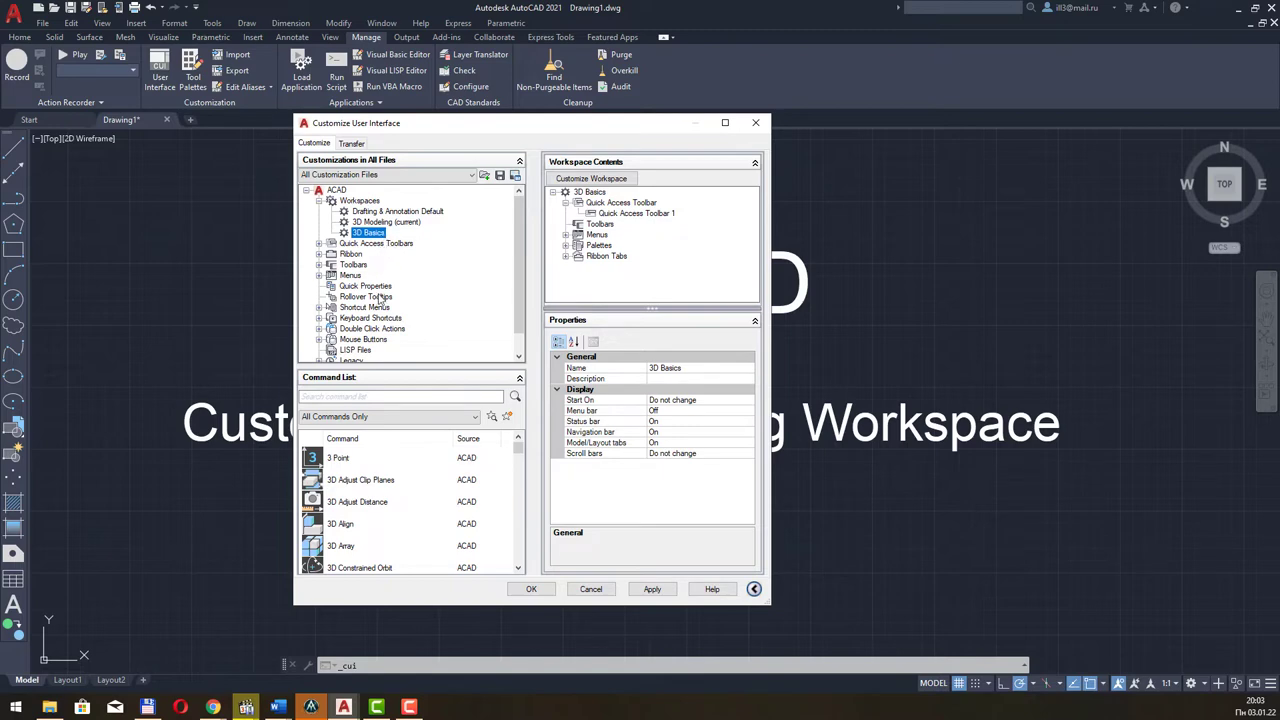
right_click(387, 236)
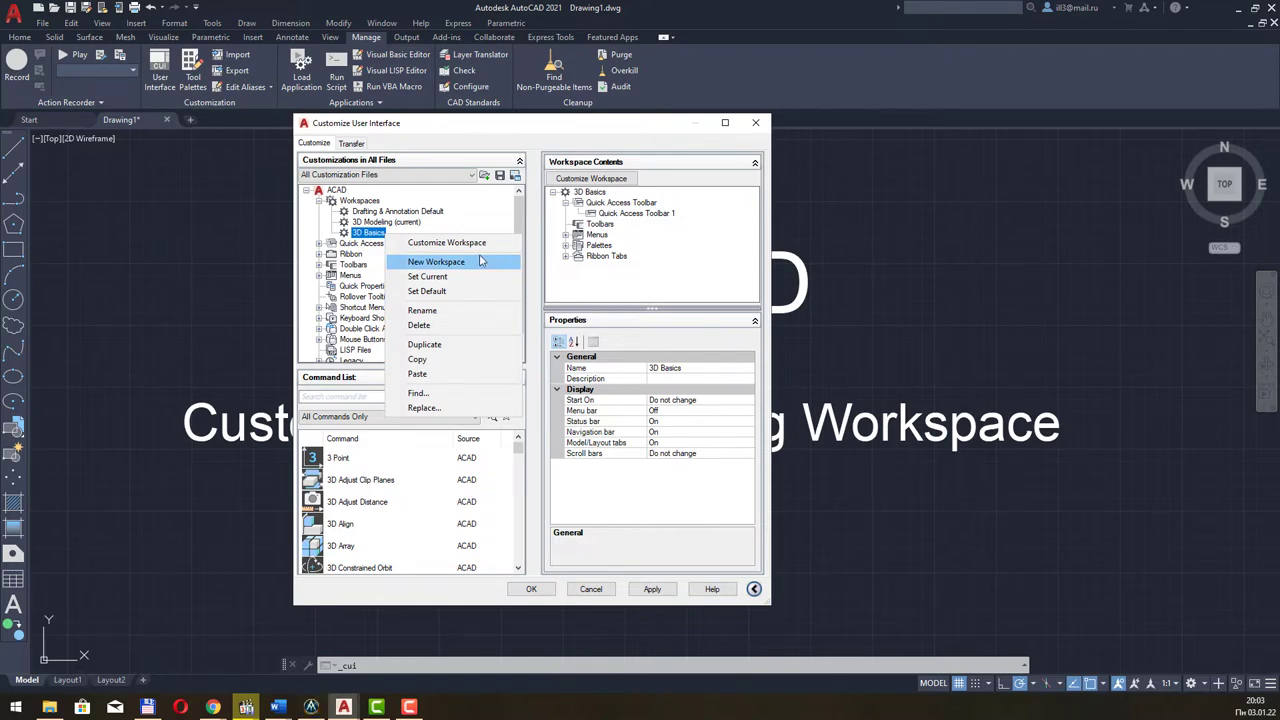
click(470, 232)
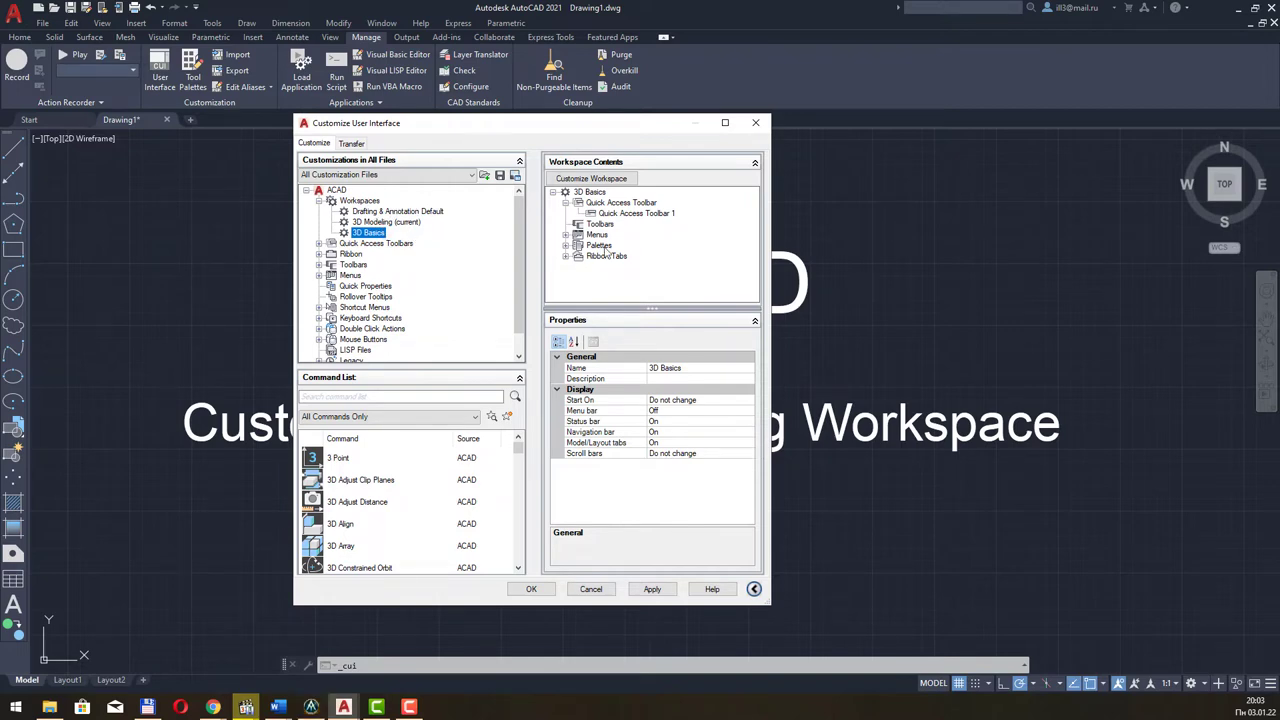
Expand the 3D Basics menus and palettes, check Quick Access Toolbar 1, then select Ribbon
click(567, 236)
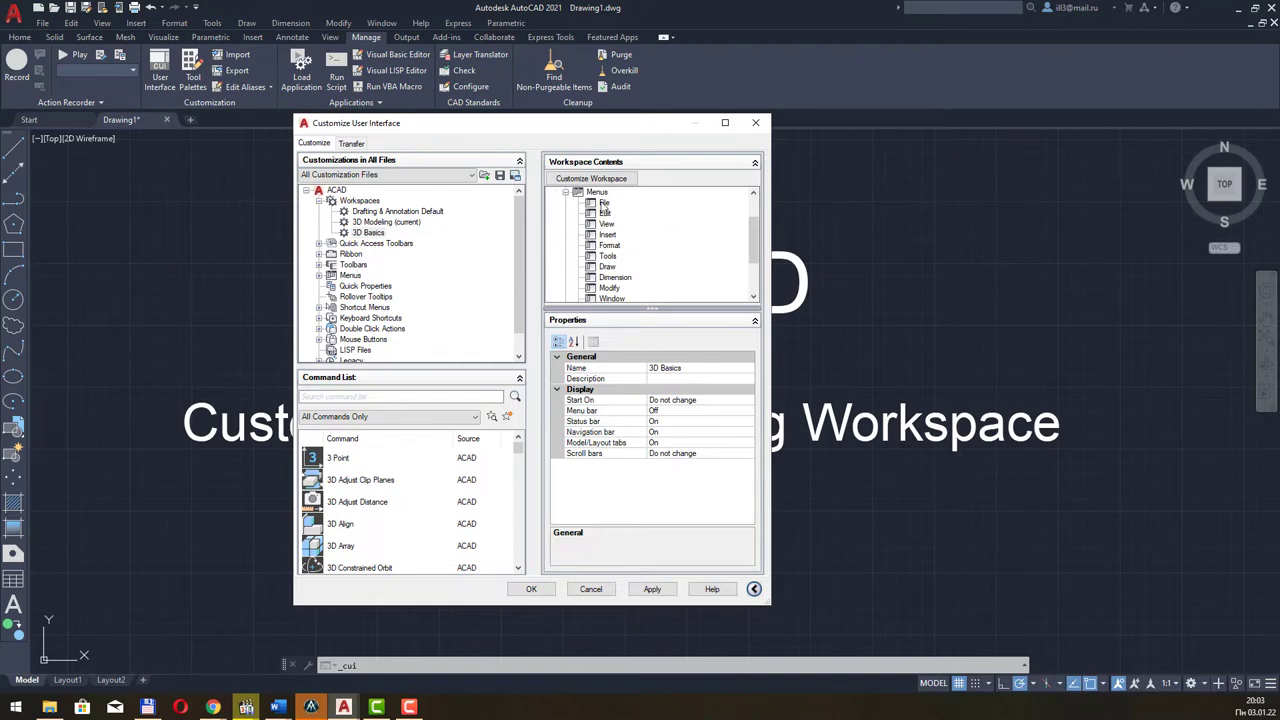
click(565, 193)
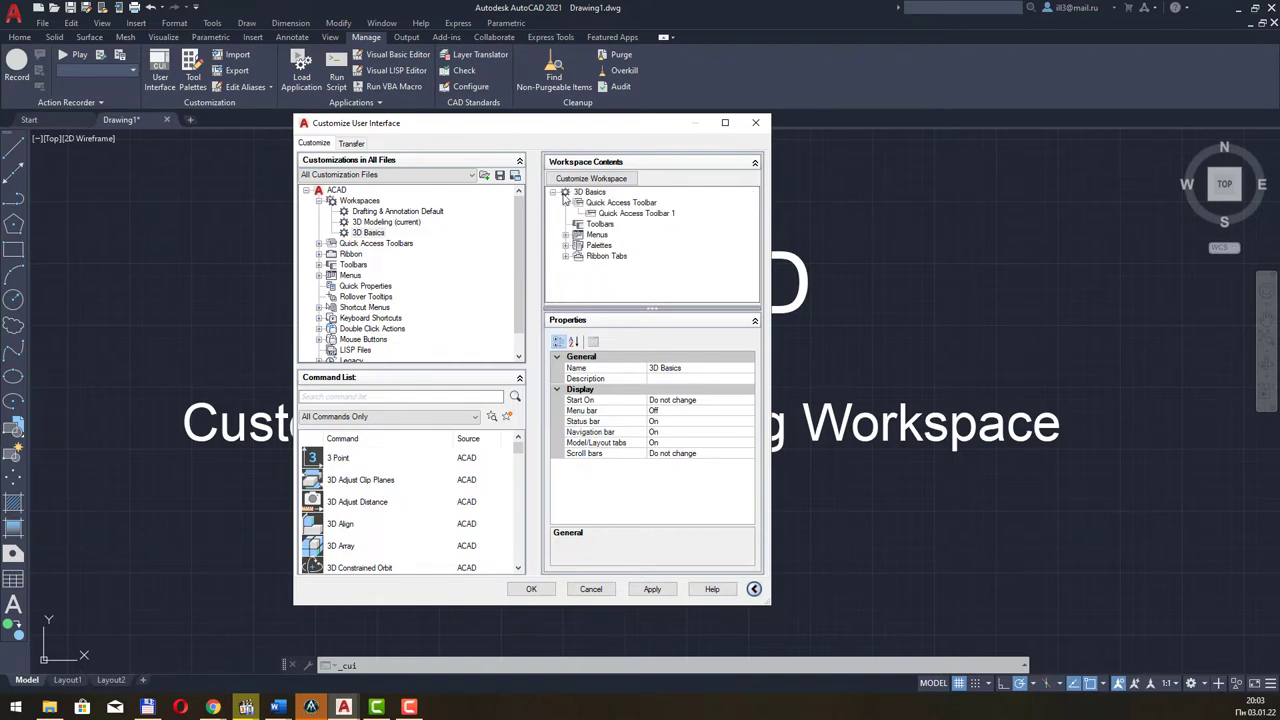
click(566, 245)
scroll(576, 232, up, 1)
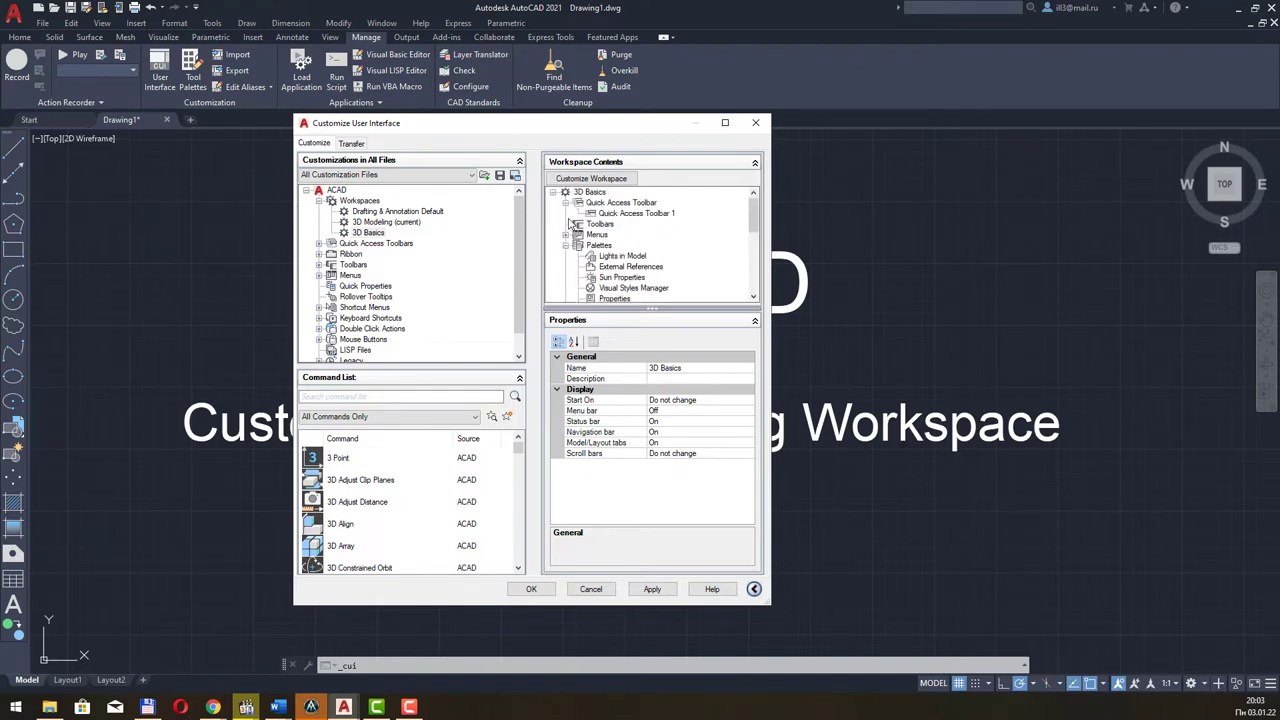
click(624, 214)
click(404, 213)
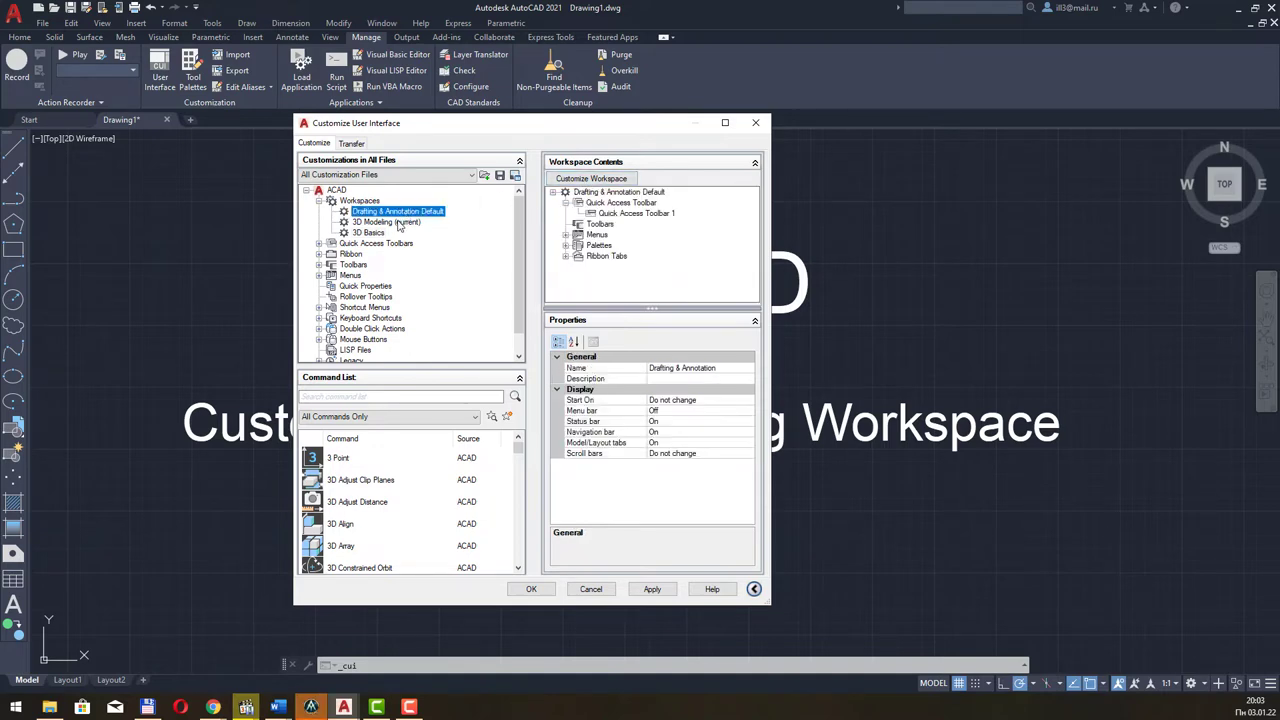
click(388, 222)
click(378, 233)
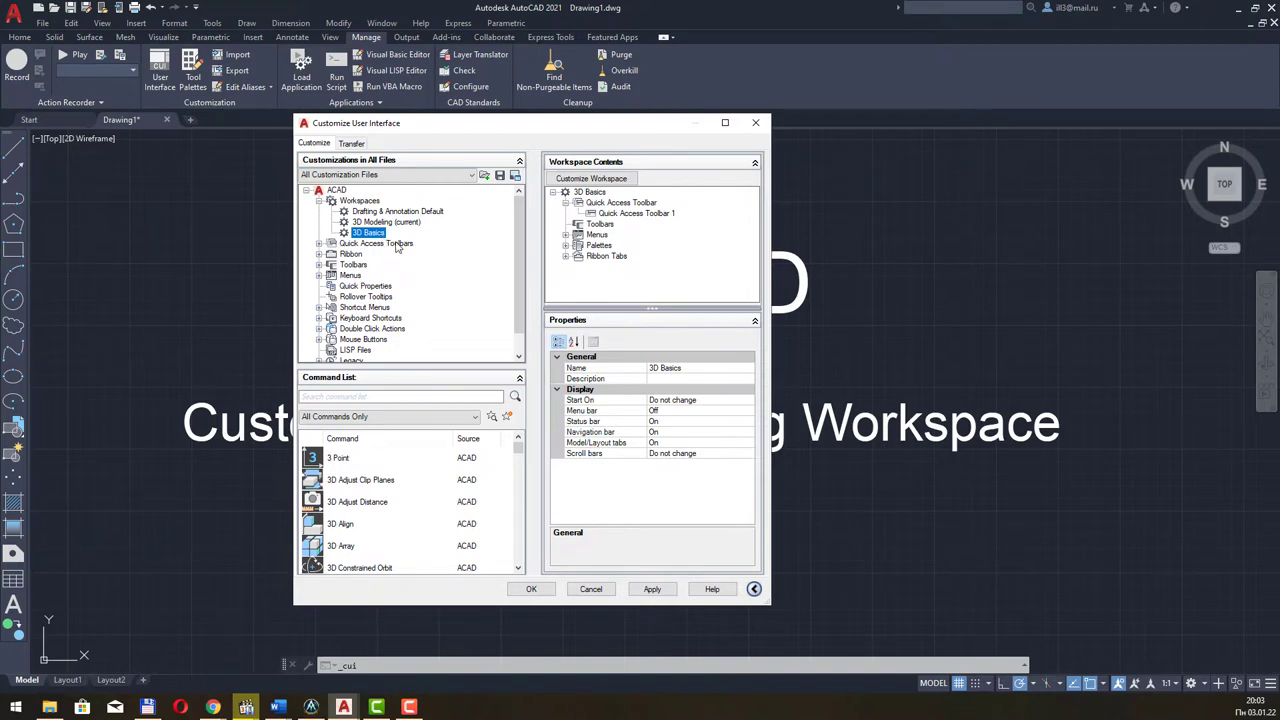
click(352, 254)
Expand the Ribbon node and the Toolbars list to show the Draw toolbar commands
click(318, 254)
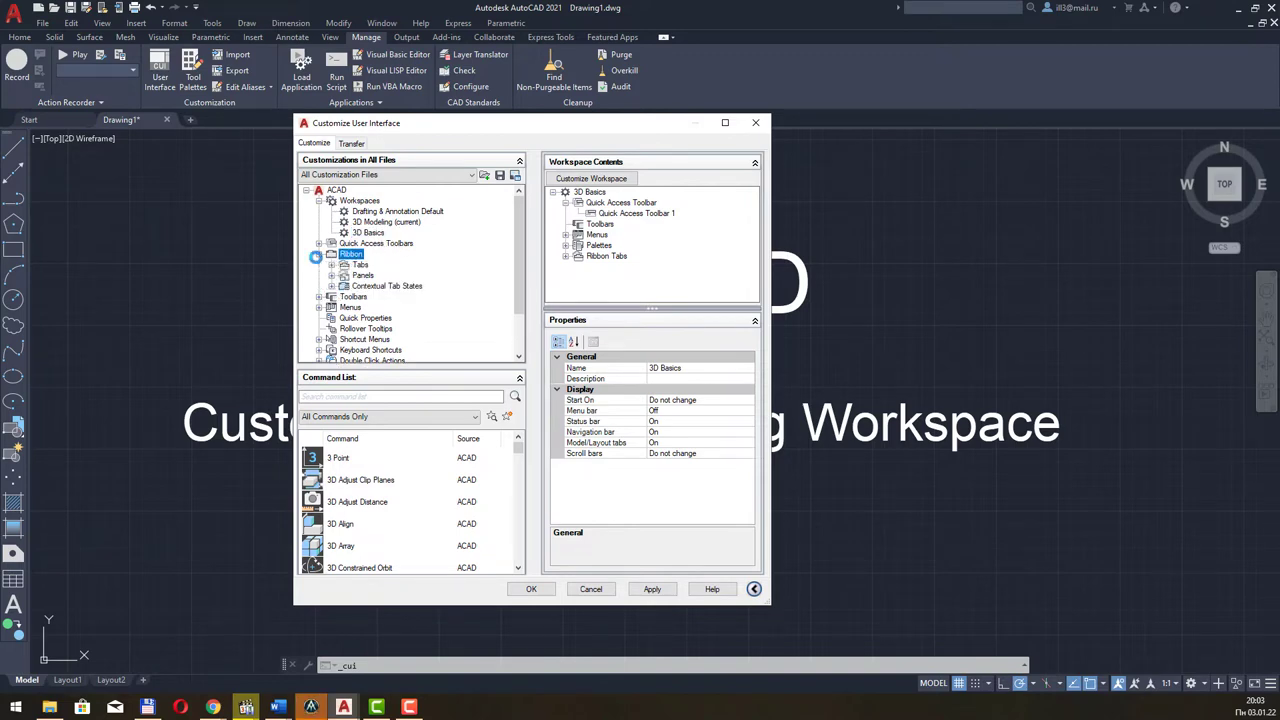
click(318, 298)
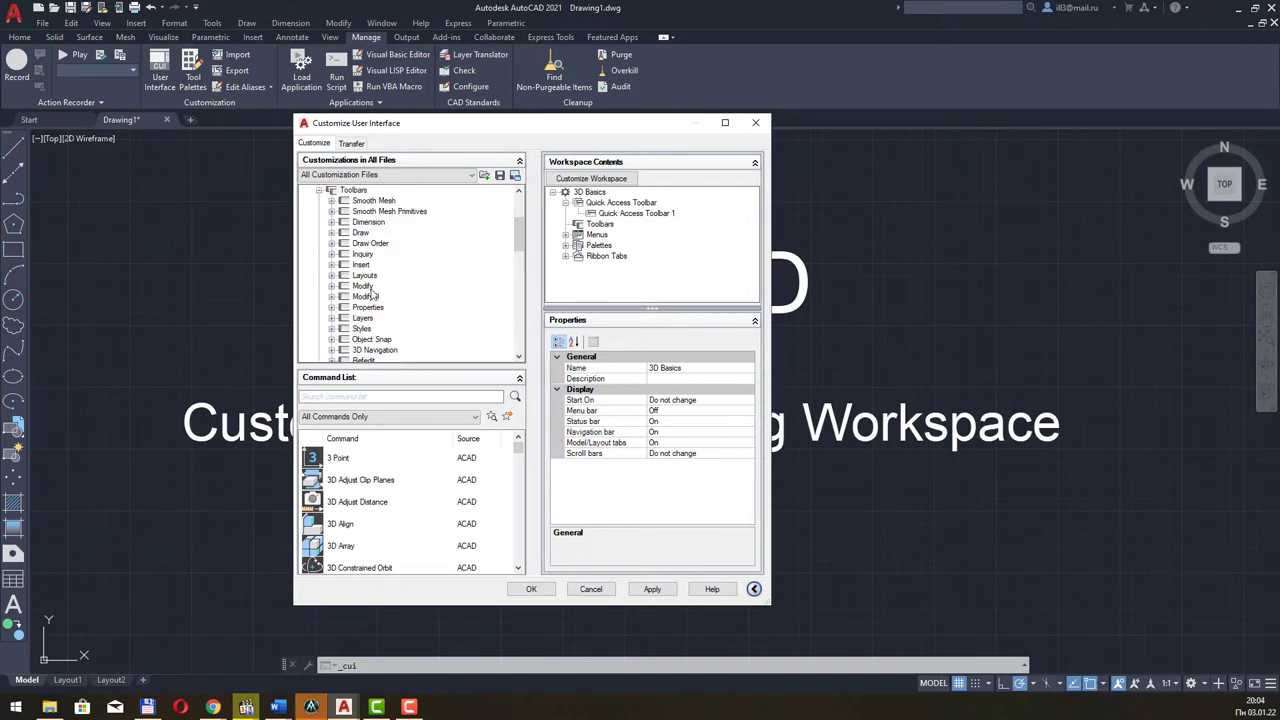
click(332, 241)
scroll(430, 242, down, 3)
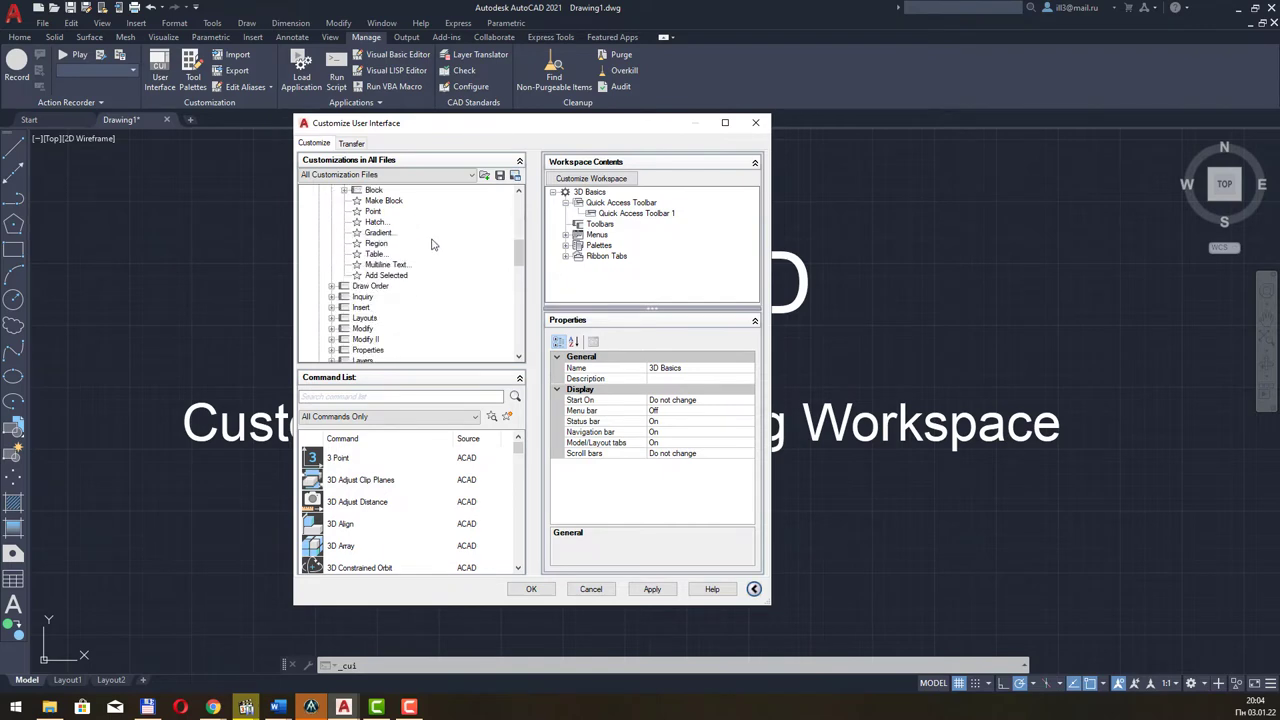
scroll(434, 245, down, 4)
scroll(434, 245, down, 4)
scroll(425, 247, down, 4)
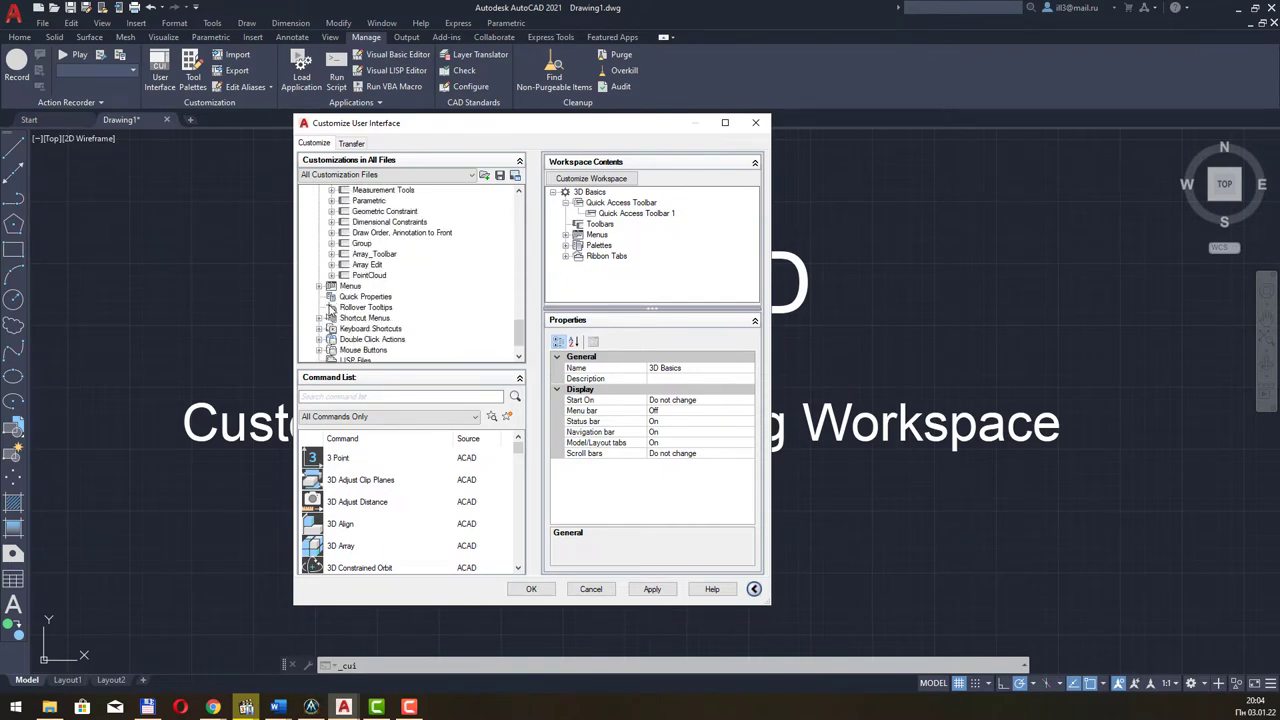
Show the View menu's commands under Menus, then close the customization editor with OK
click(319, 286)
click(332, 254)
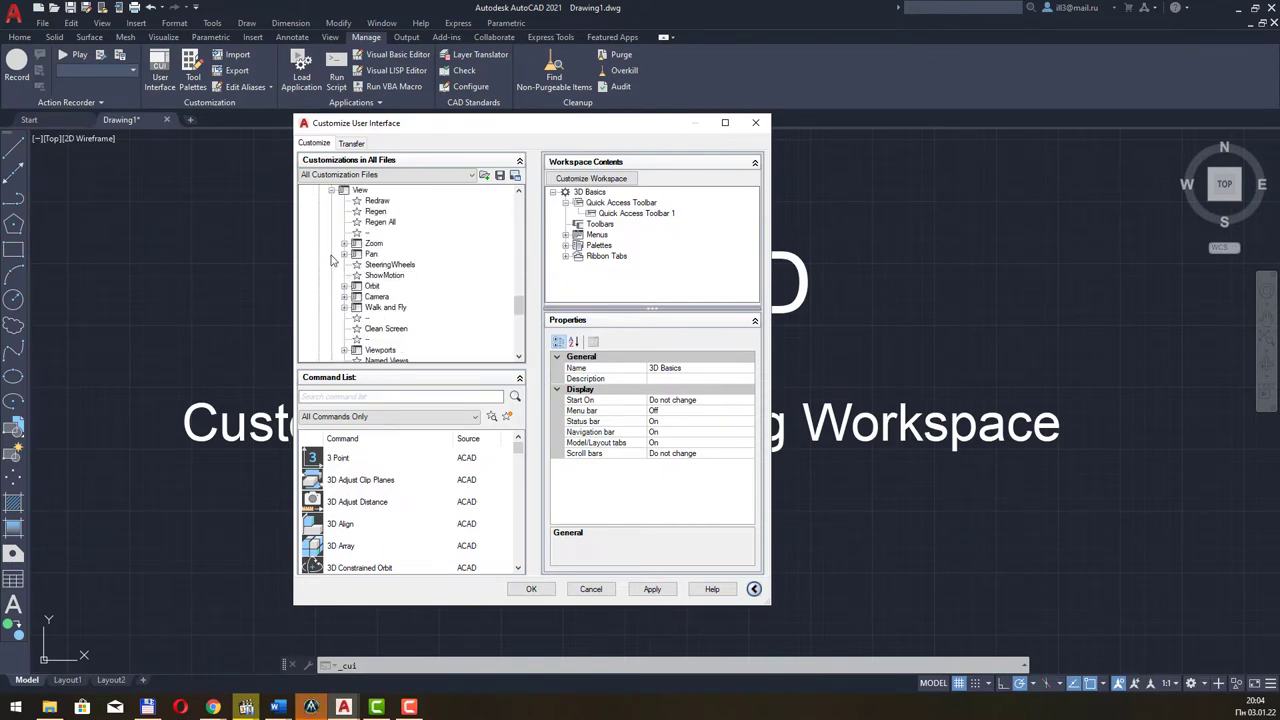
scroll(368, 259, up, 2)
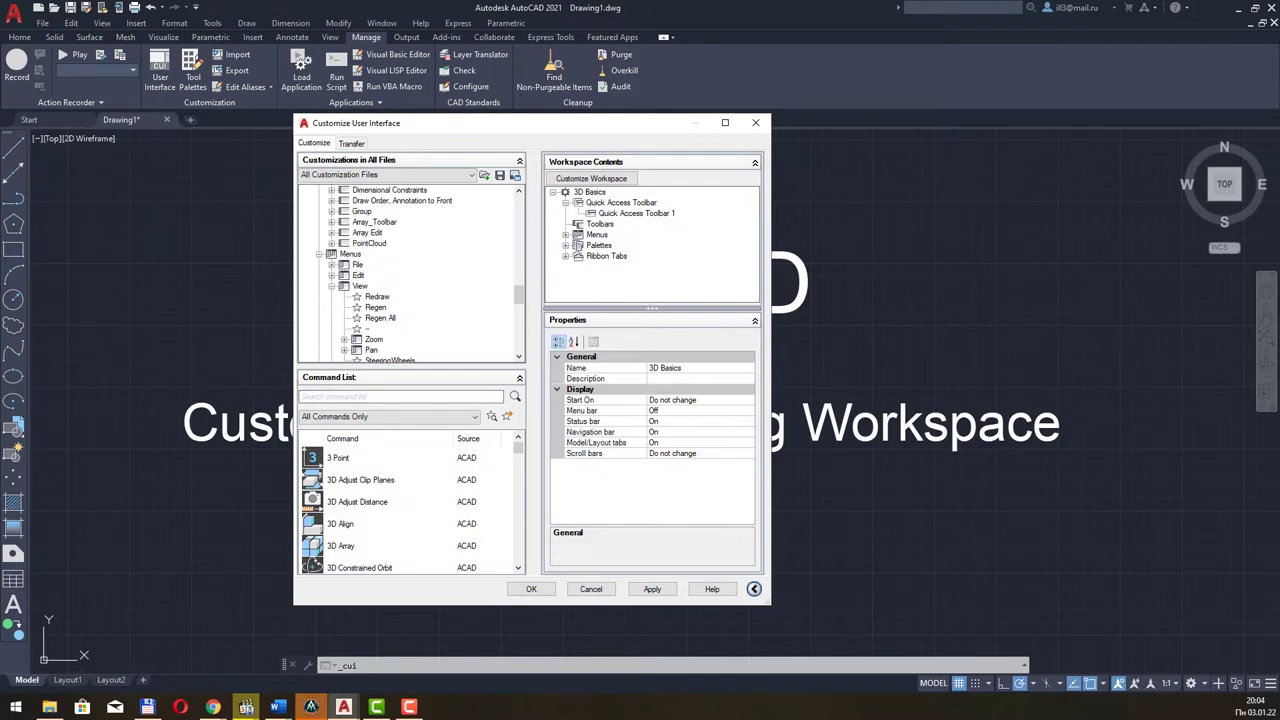
click(531, 588)
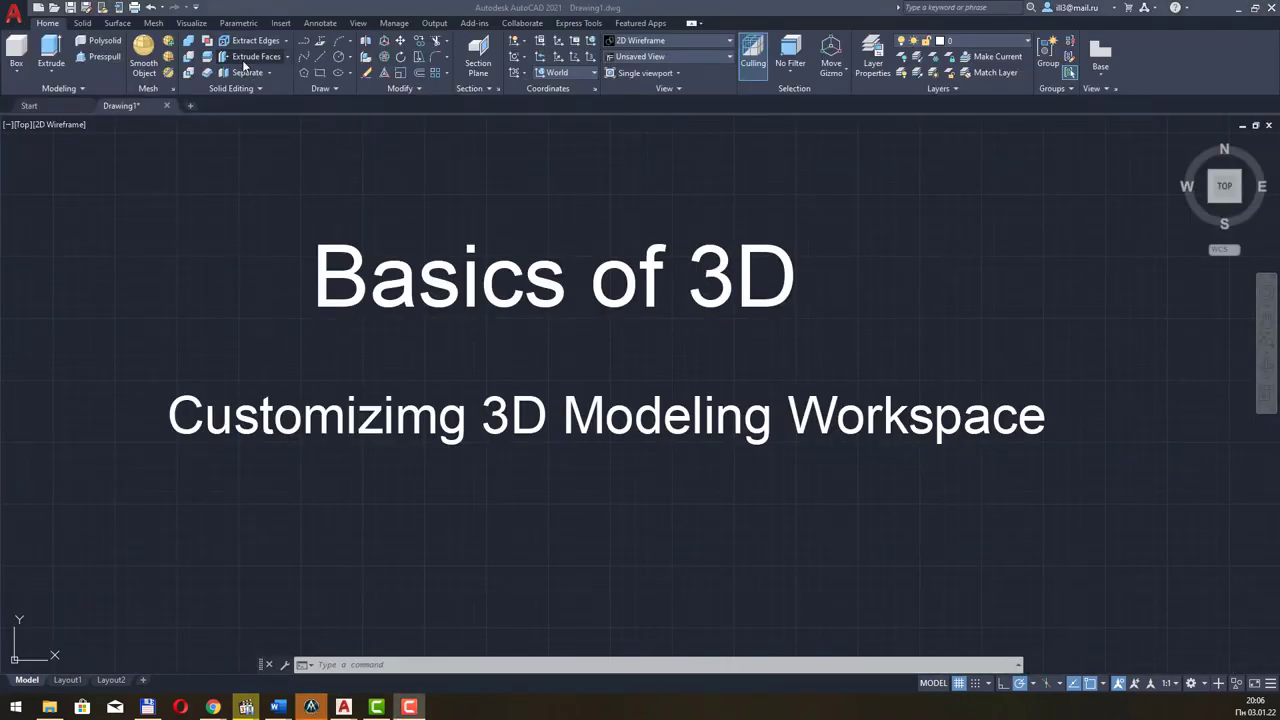
Open the Properties palette at the left and select the subtitle MText to view its properties
click(369, 26)
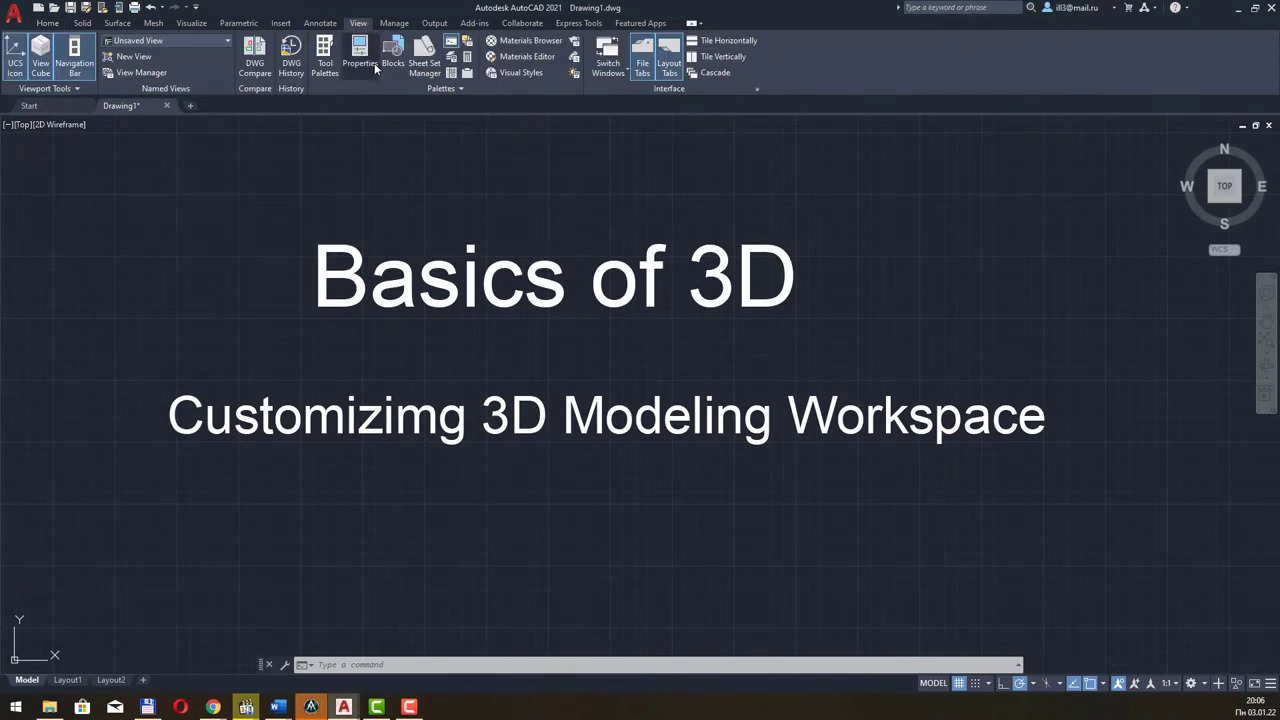
click(360, 55)
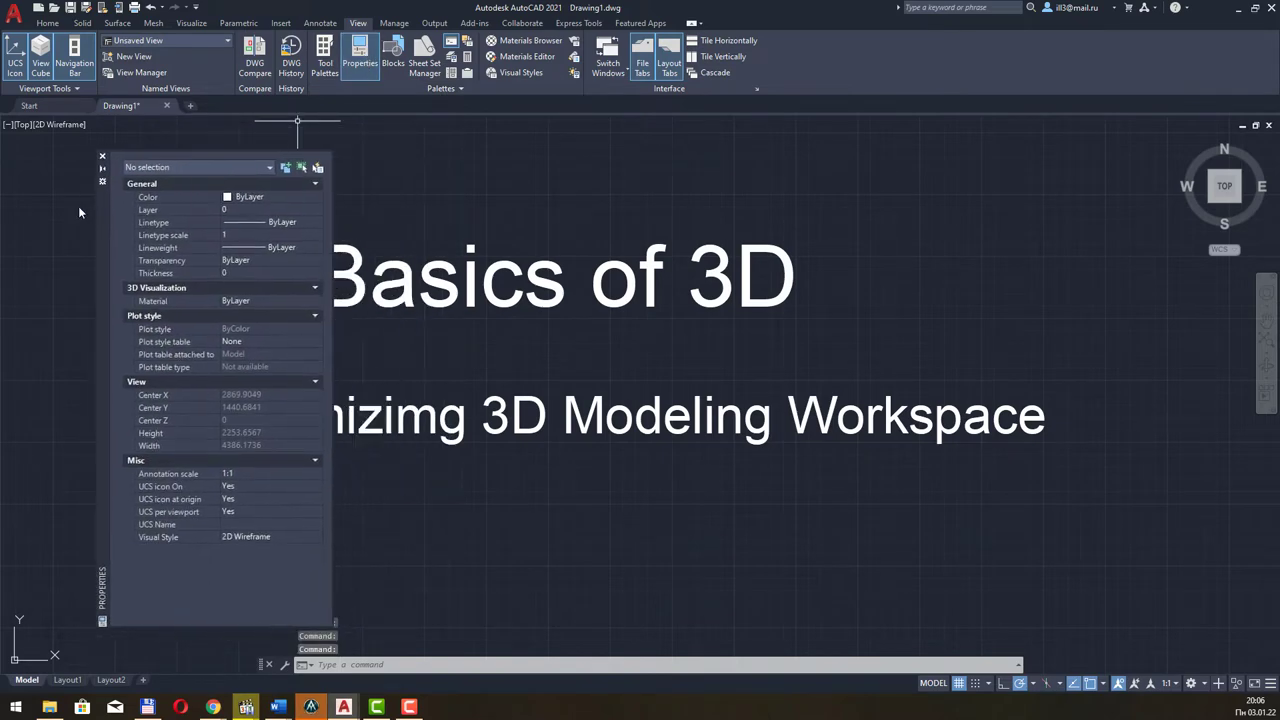
drag(224, 183, 47, 203)
click(683, 412)
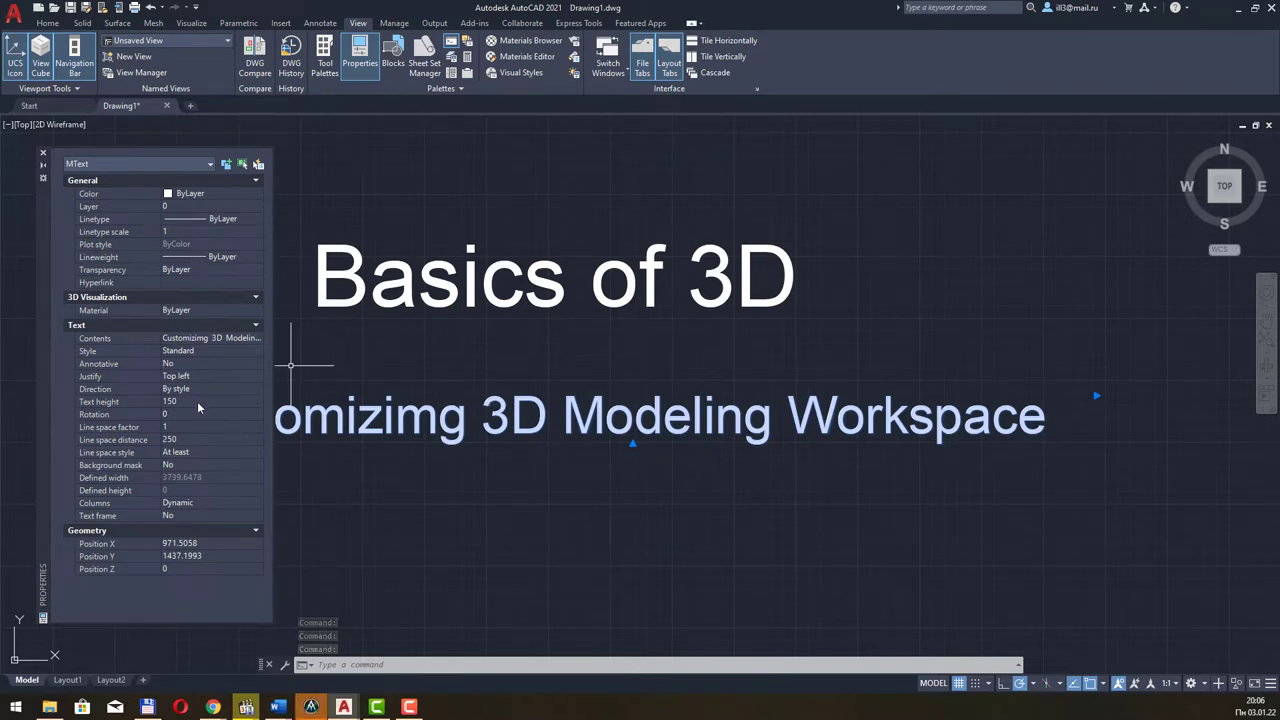
Open Tool Palettes and browse the Constraints, Annotation and Architectural tabs, returning to Modeling
click(326, 62)
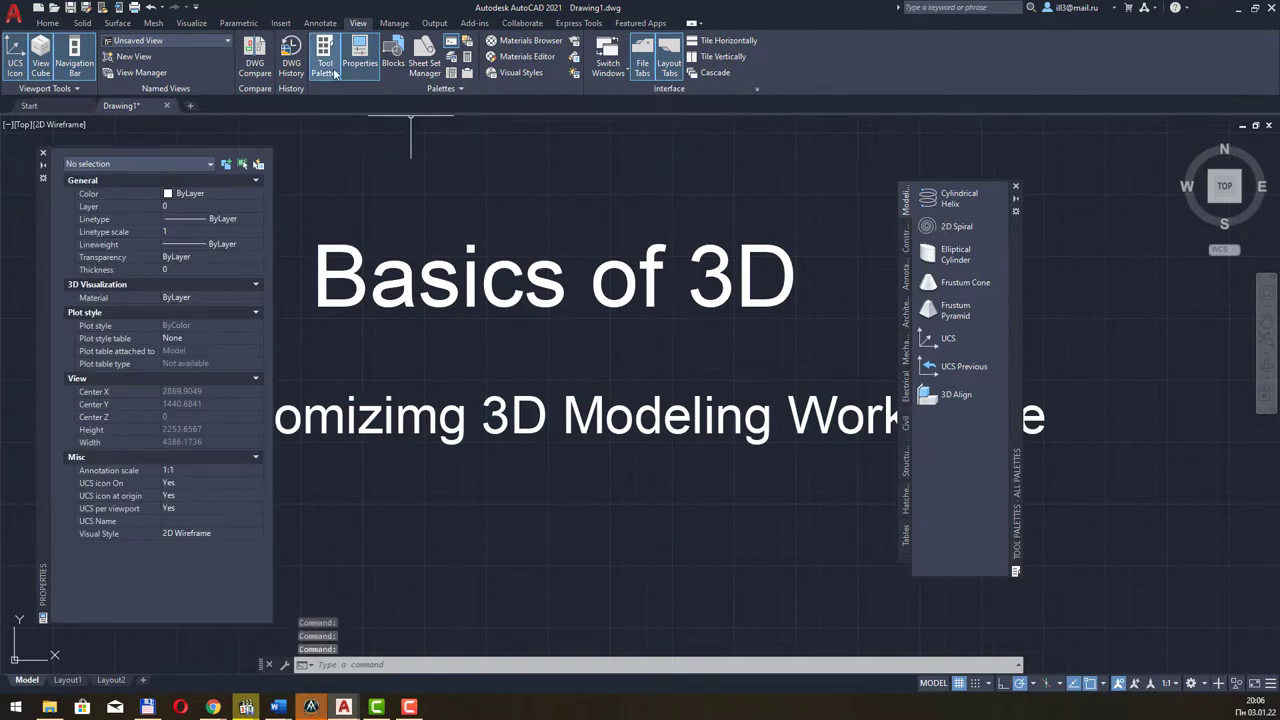
right_click(1020, 248)
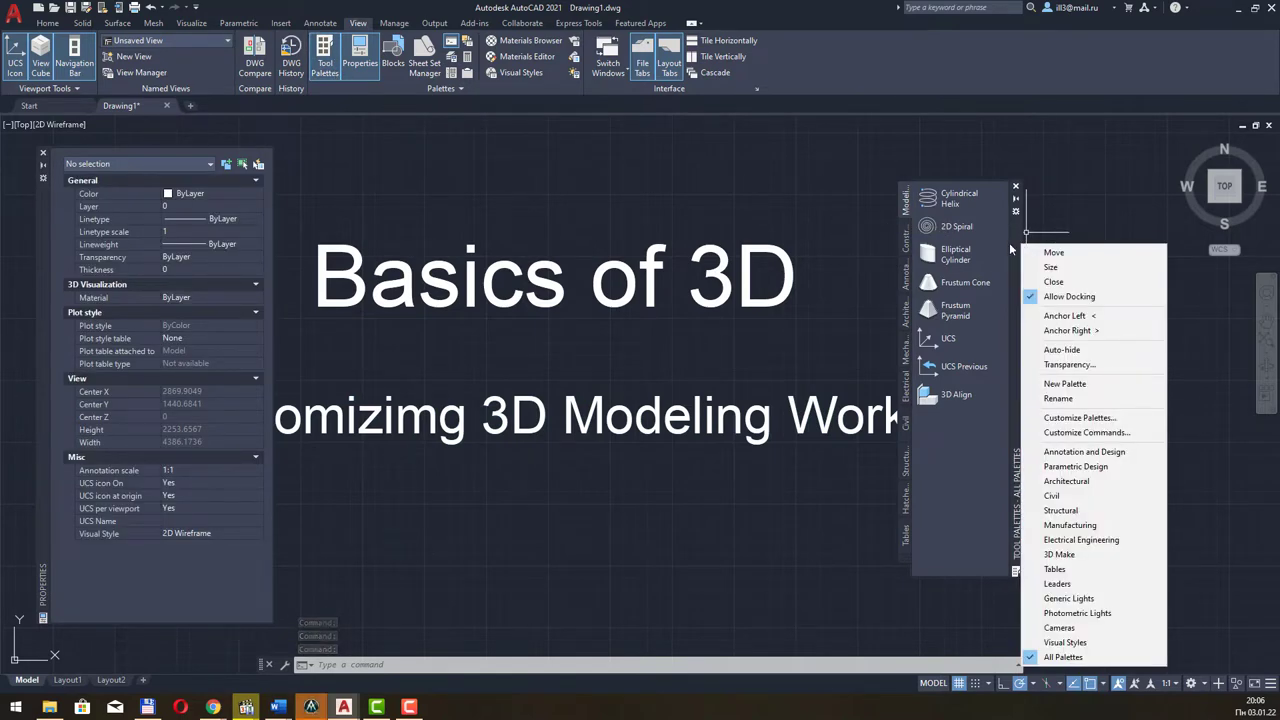
right_click(1018, 218)
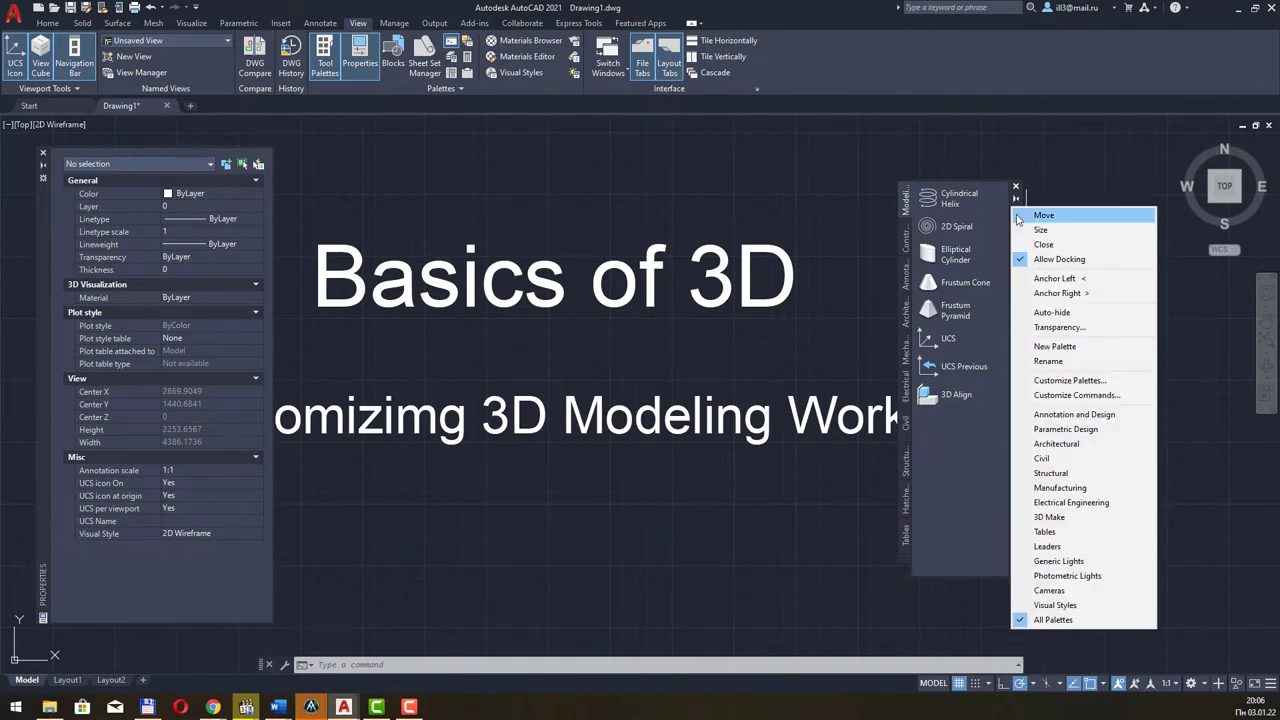
click(992, 230)
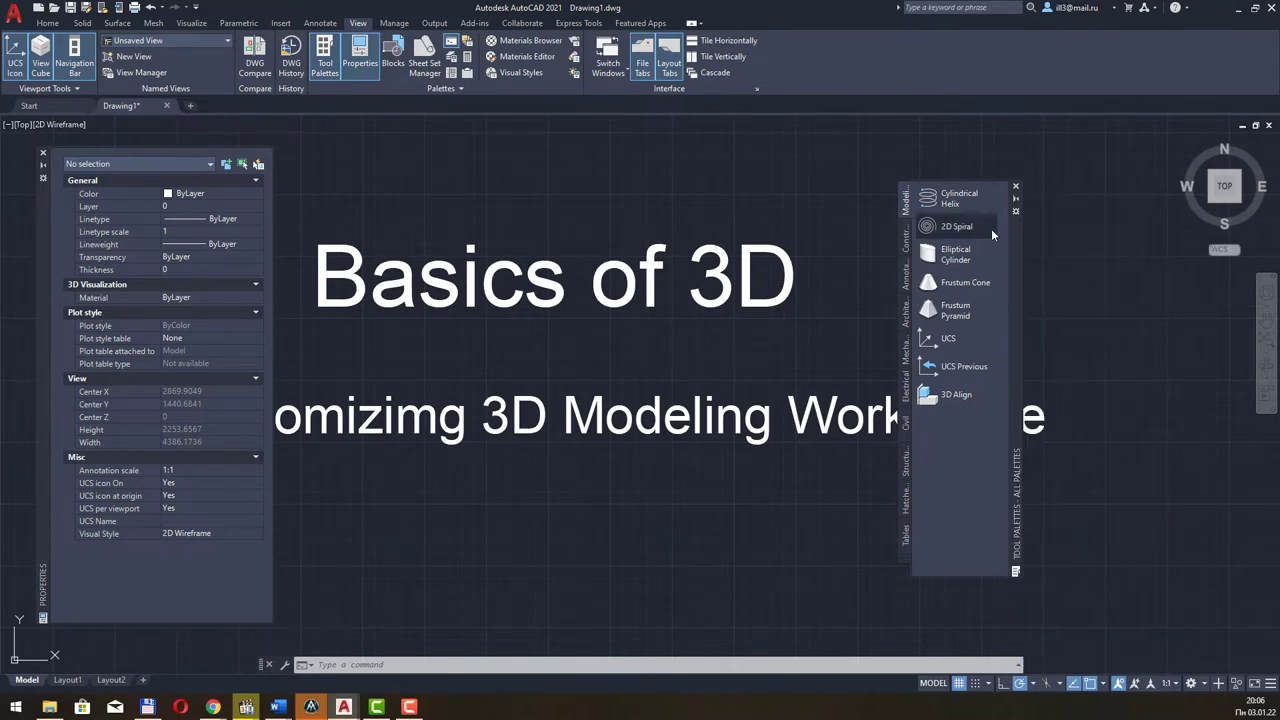
click(981, 216)
right_click(990, 228)
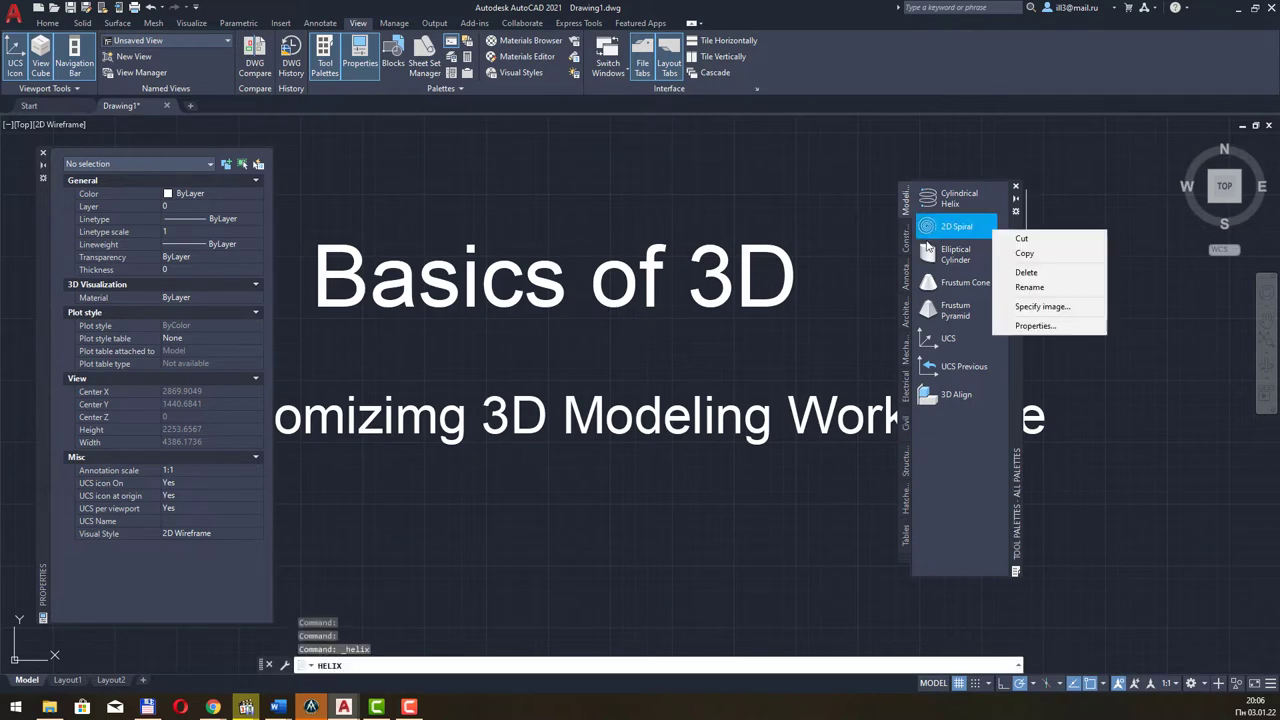
click(905, 241)
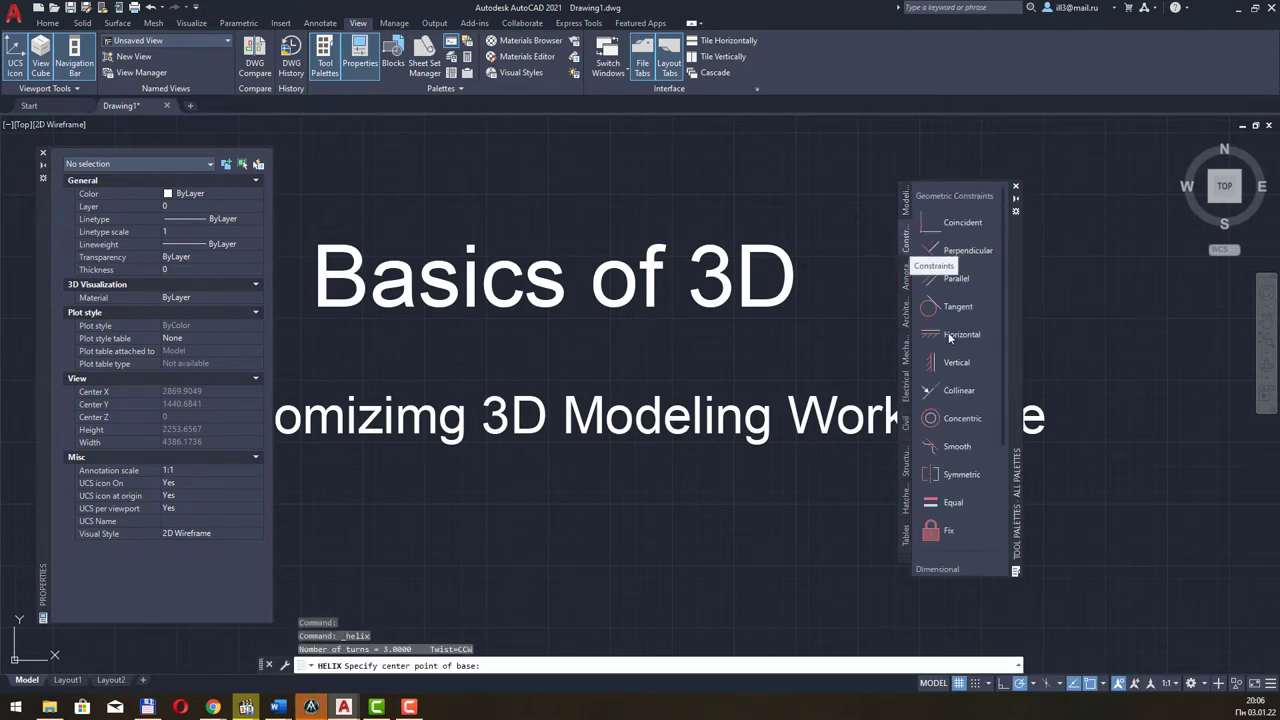
click(907, 285)
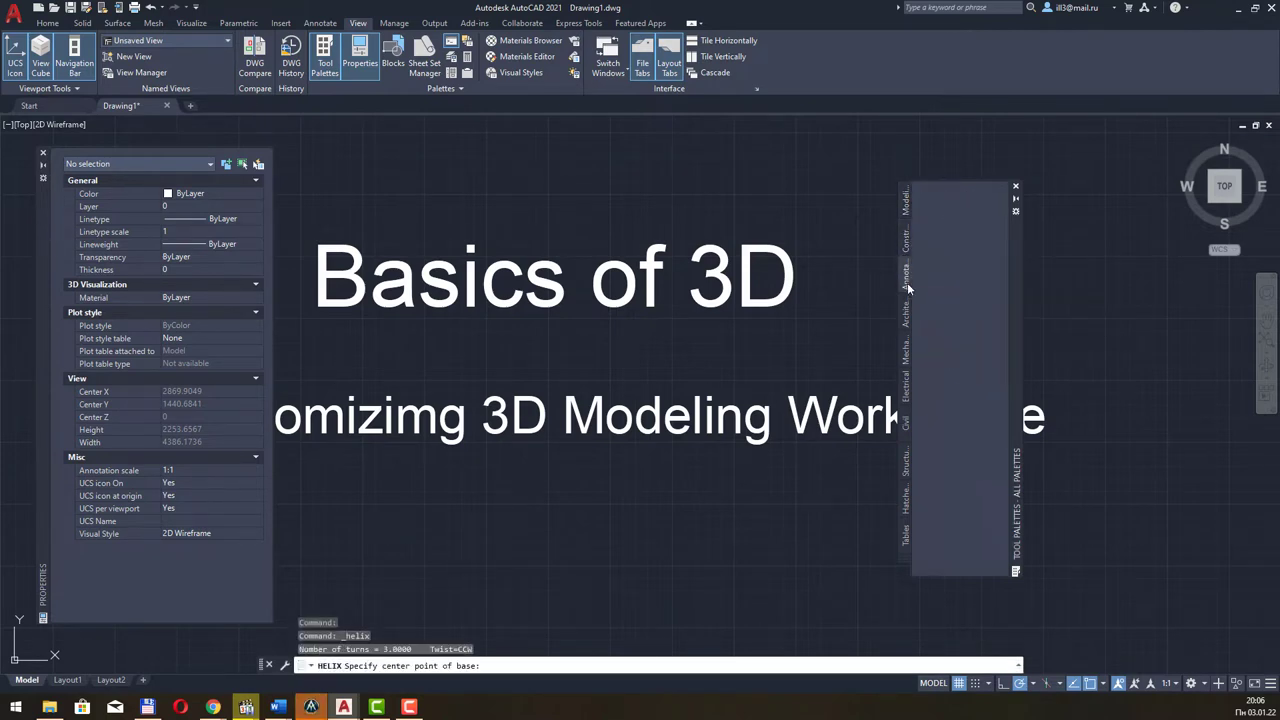
click(907, 315)
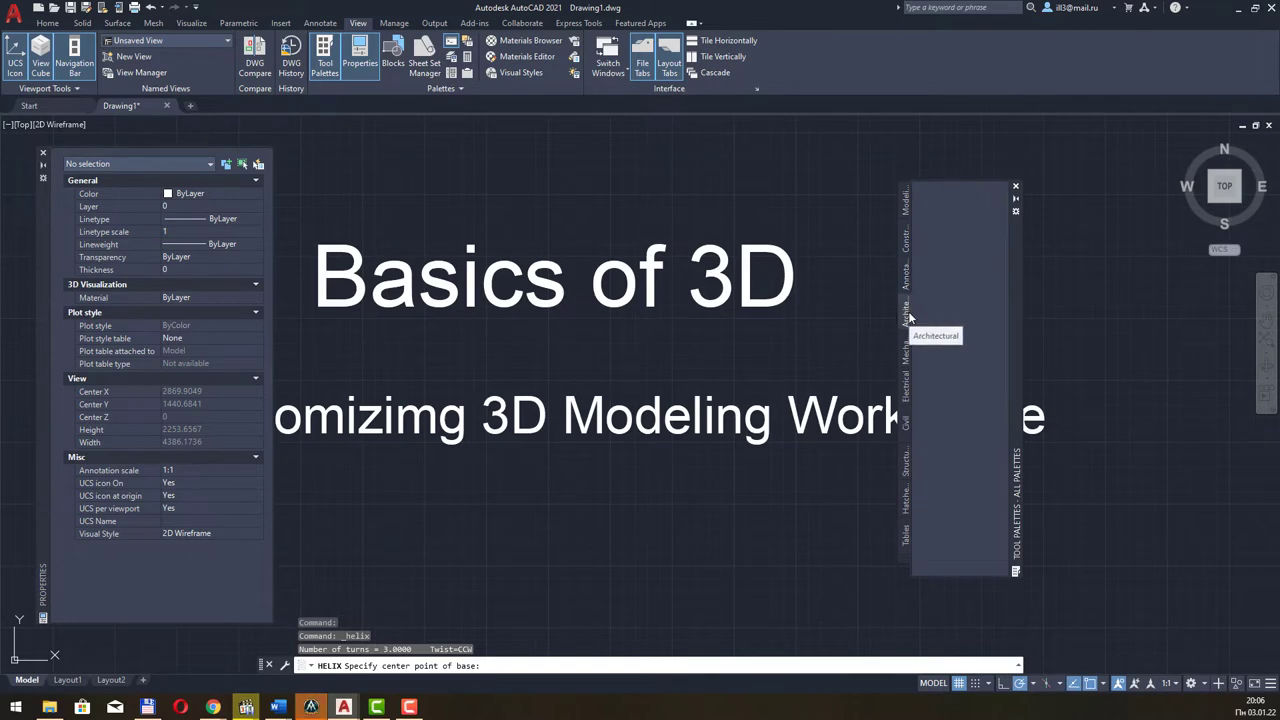
click(906, 205)
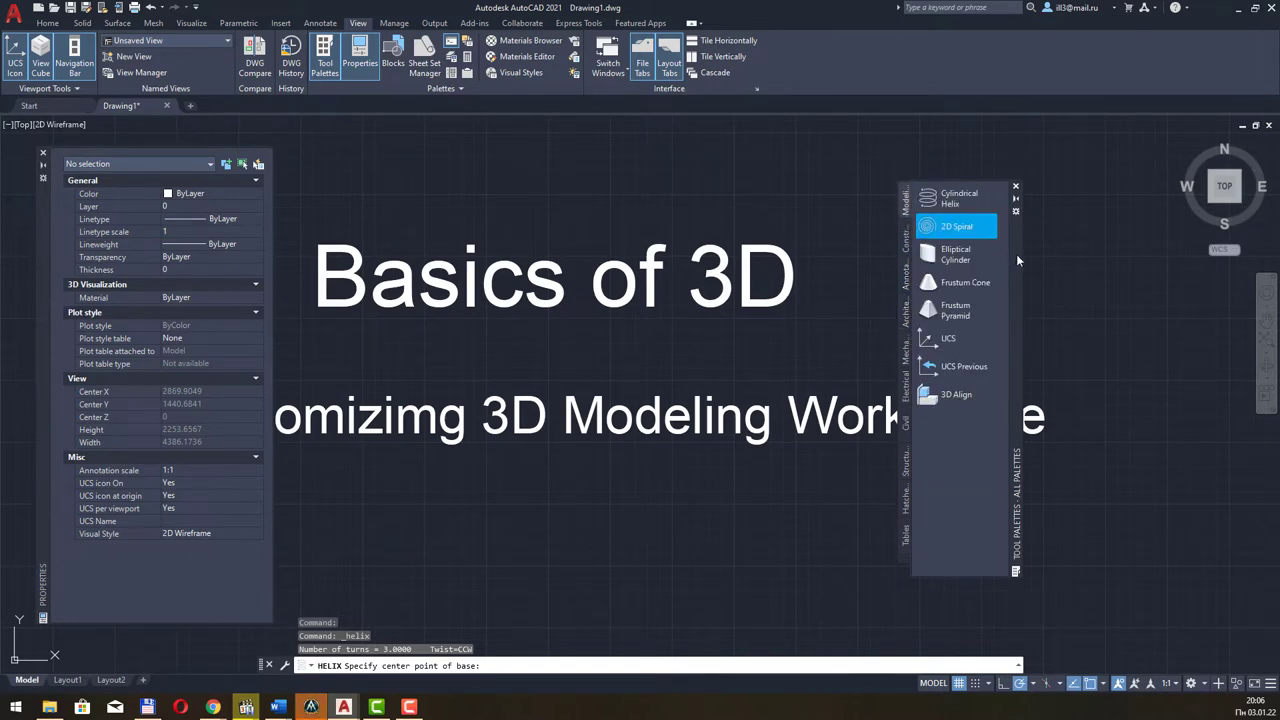
Shift Tool Palettes slightly right and try a 2D Spiral helix with two points, then cancel it
drag(1017, 260, 1120, 241)
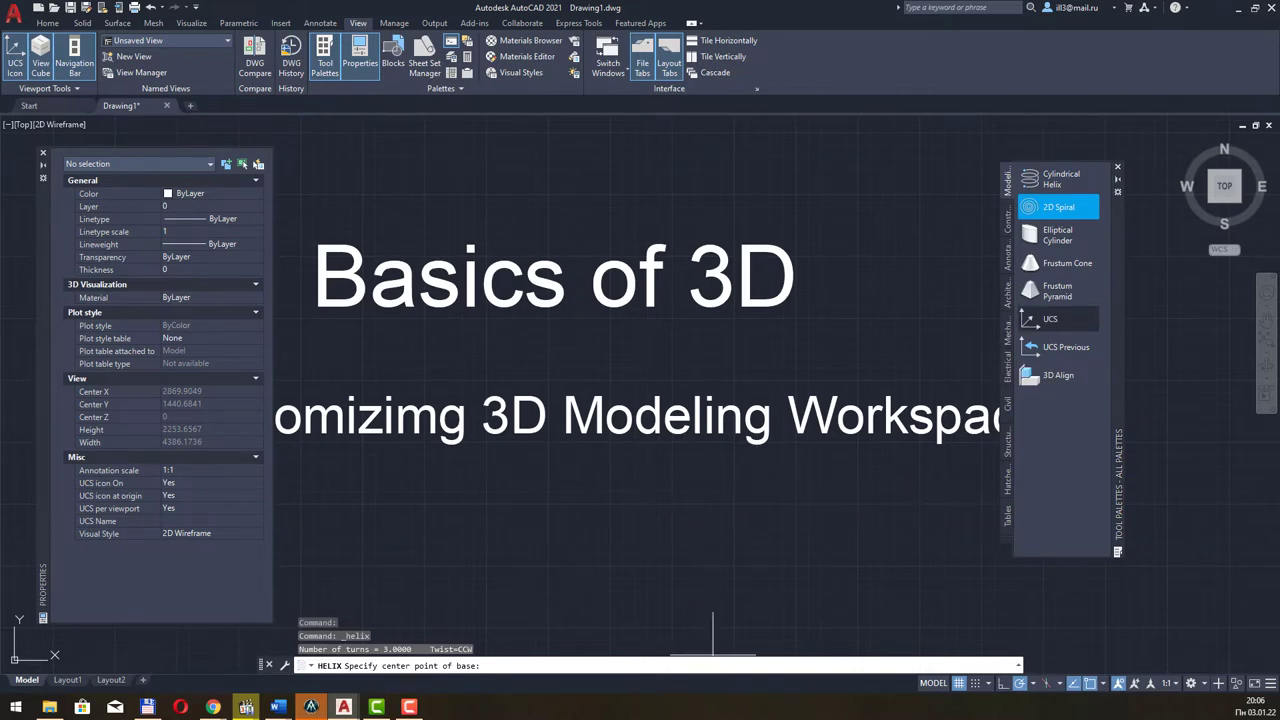
click(686, 532)
click(712, 505)
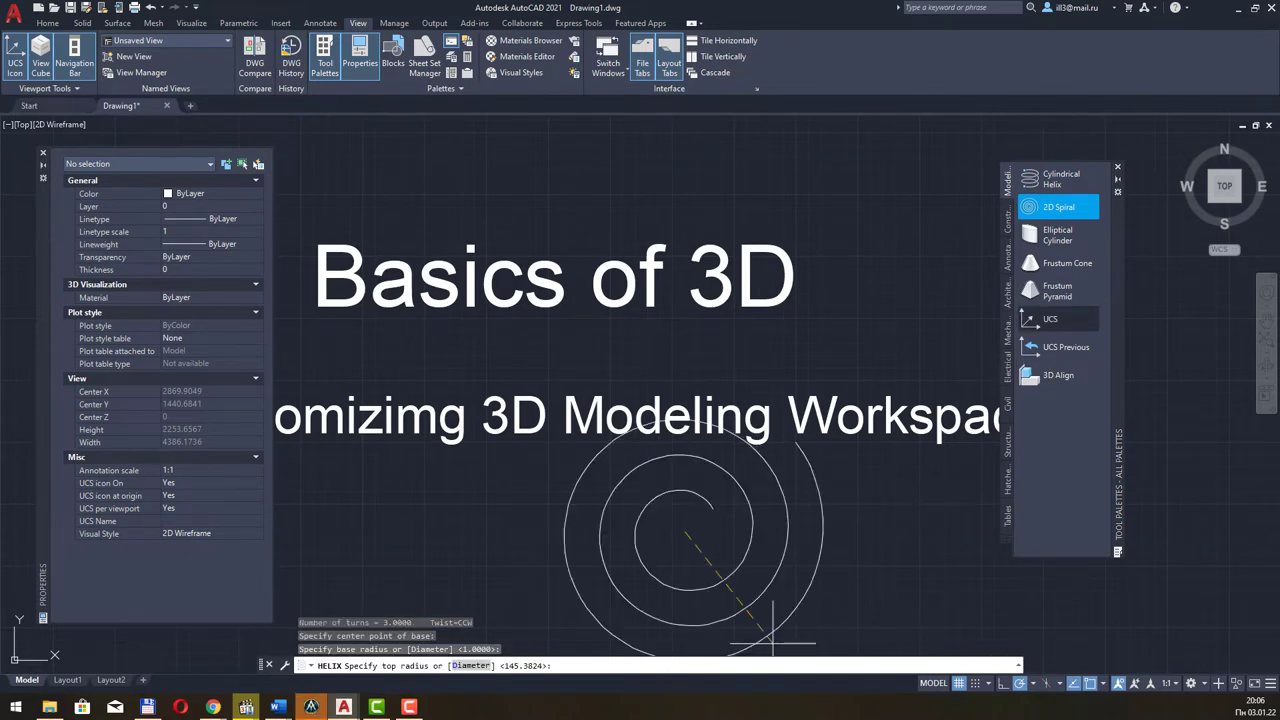
key(Escape)
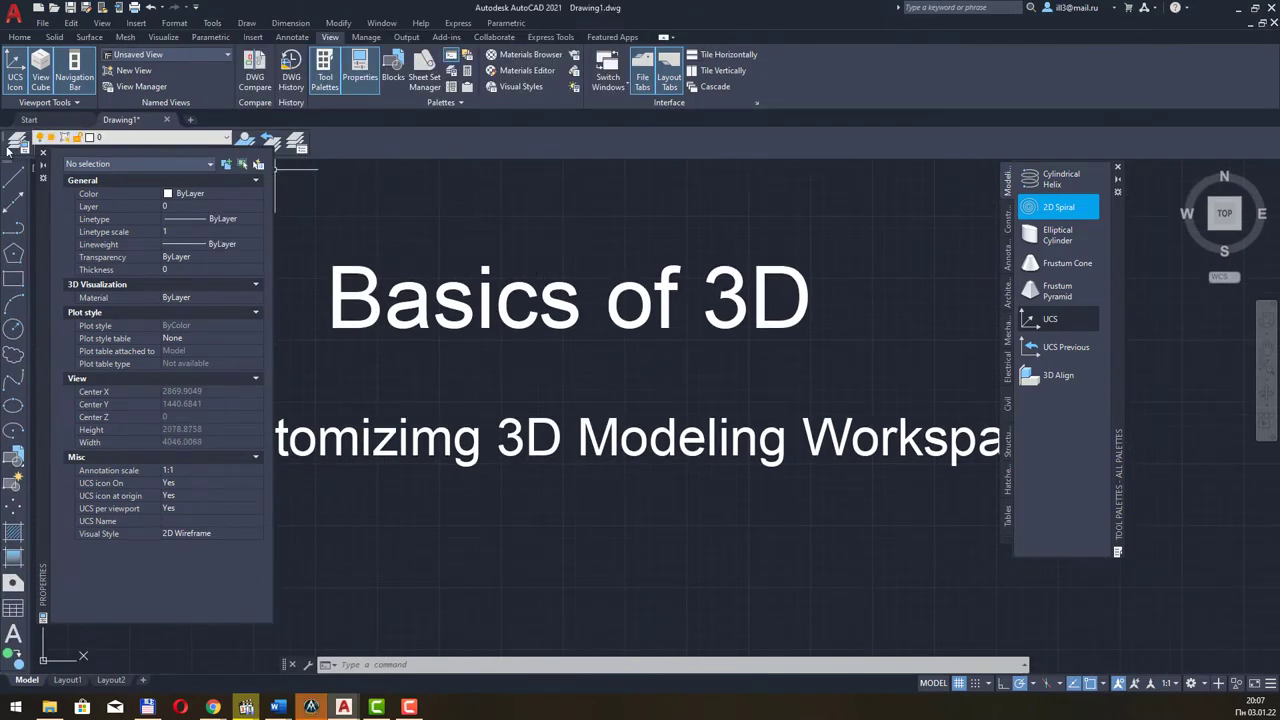
Dock the Properties palette on the left edge and move Tool Palettes further right and down
drag(5, 146, 117, 207)
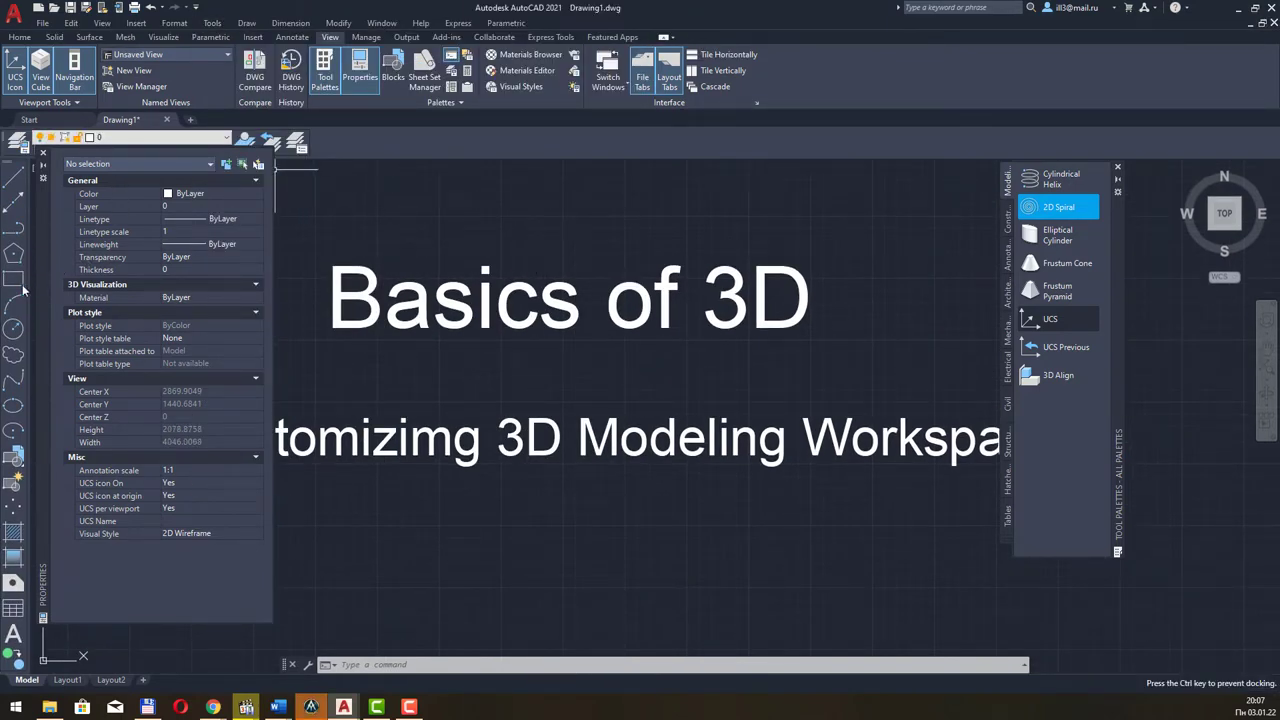
drag(22, 289, 20, 290)
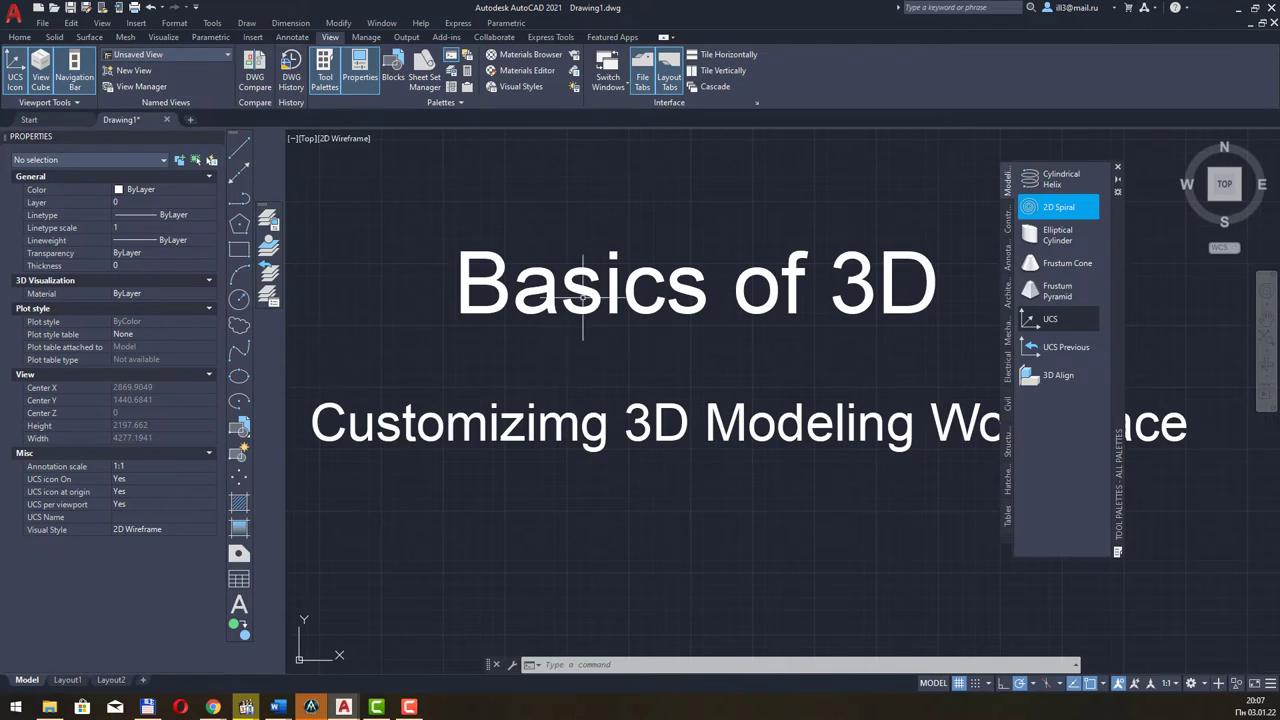
mouse_move(1117, 259)
mouse_down()
mouse_move(1187, 337)
mouse_move(1182, 316)
mouse_up()
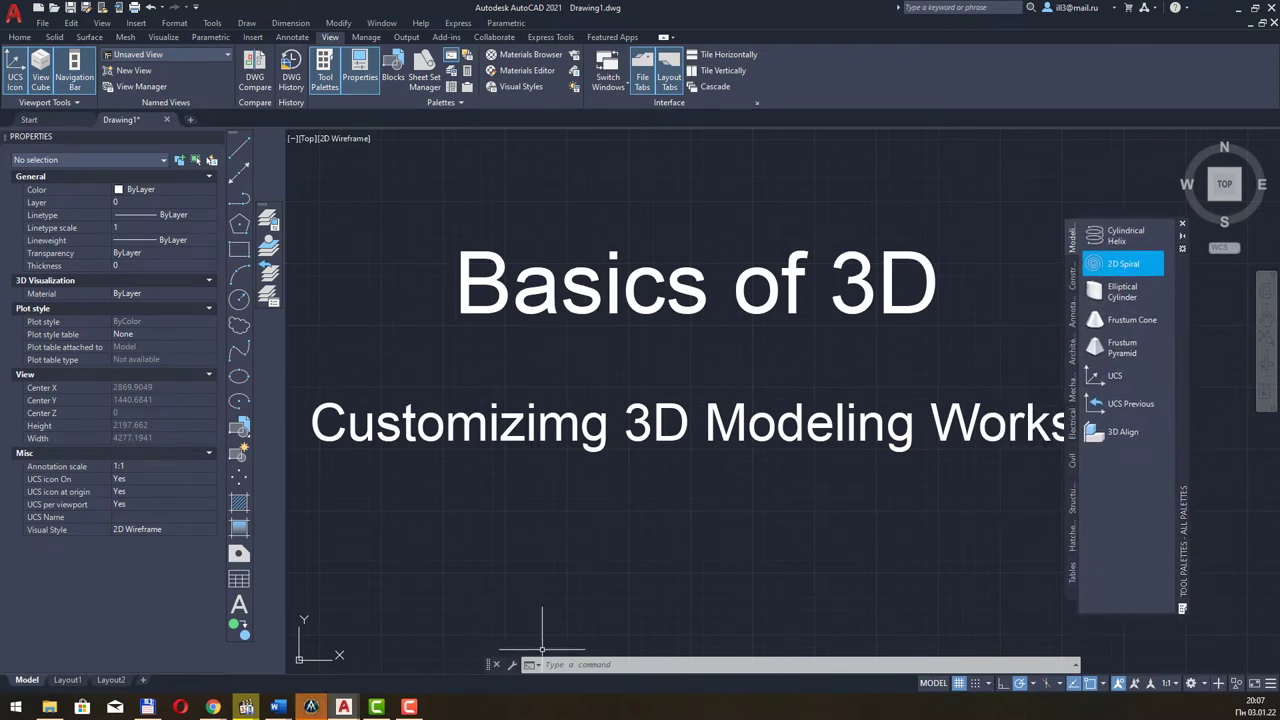
Save the current layout as workspace 'New interface', then switch to 3D Basics
click(1205, 687)
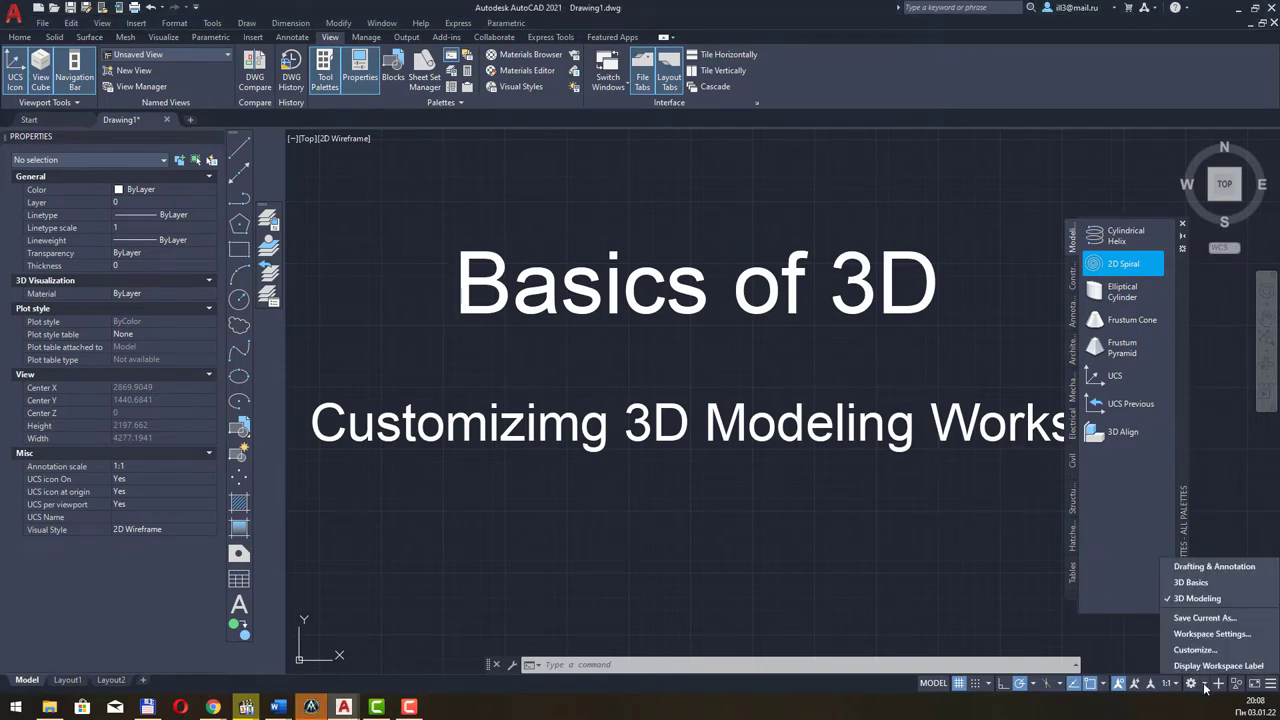
click(1204, 619)
text(New)
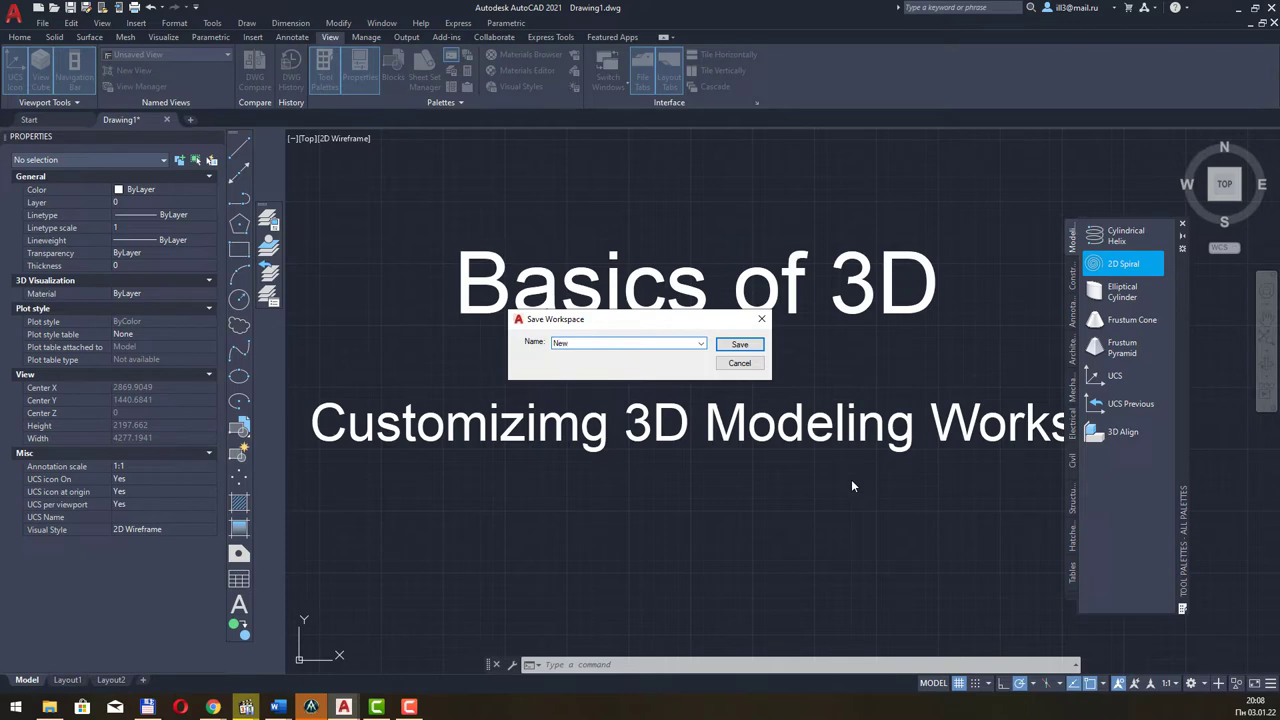
text(interface)
click(736, 346)
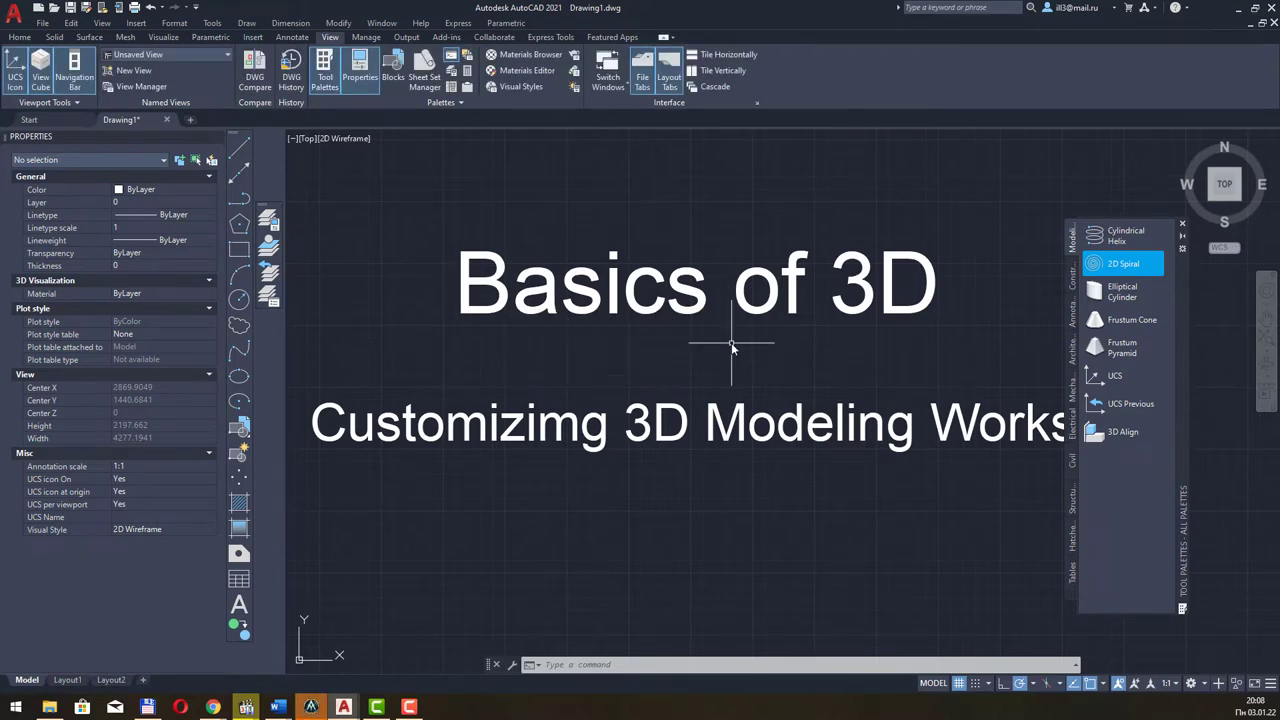
click(1206, 681)
click(1193, 572)
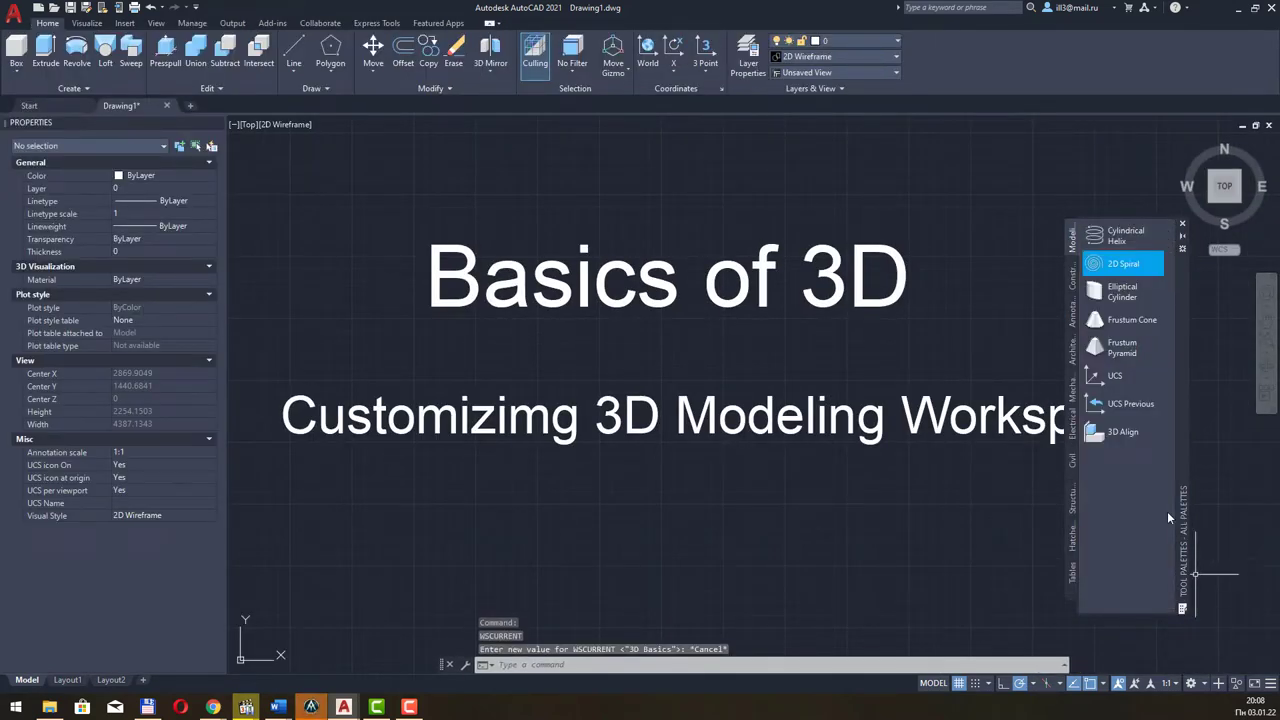
Close Tool Palettes and Properties, then make 'New interface' the current workspace again
click(1182, 224)
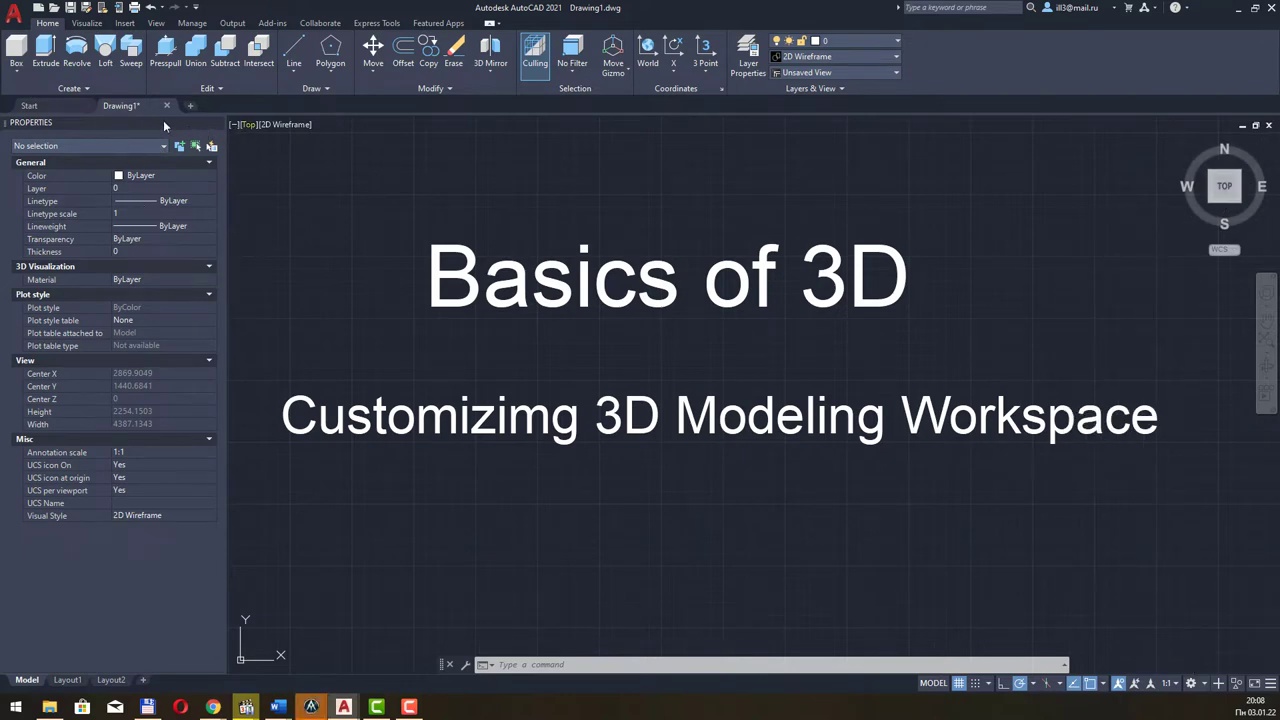
key(ctrl+3)
key(ctrl+1)
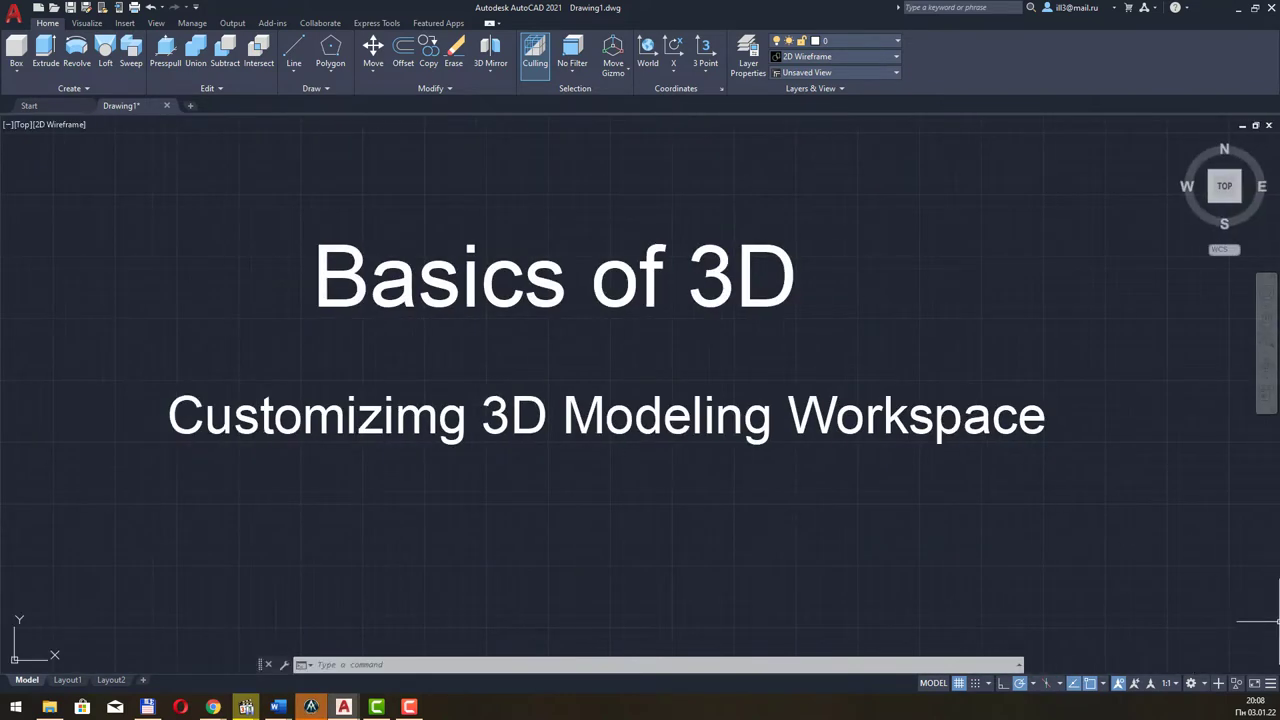
click(1205, 686)
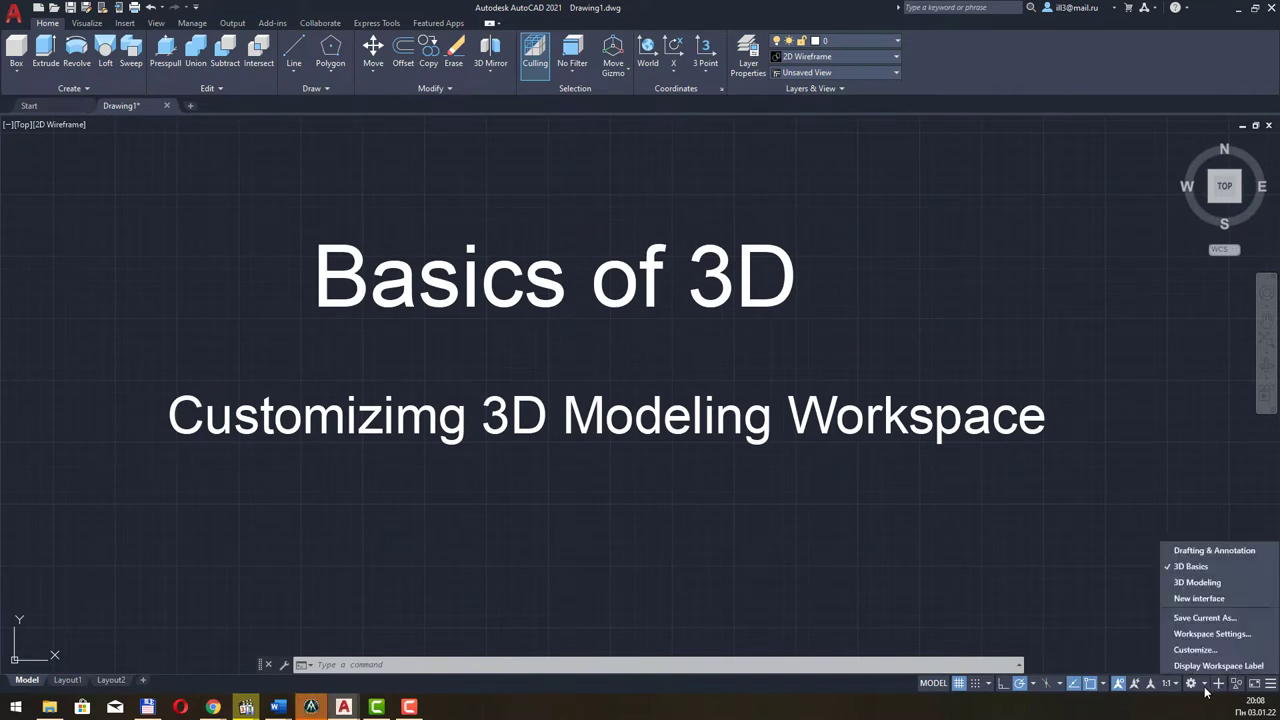
click(1193, 598)
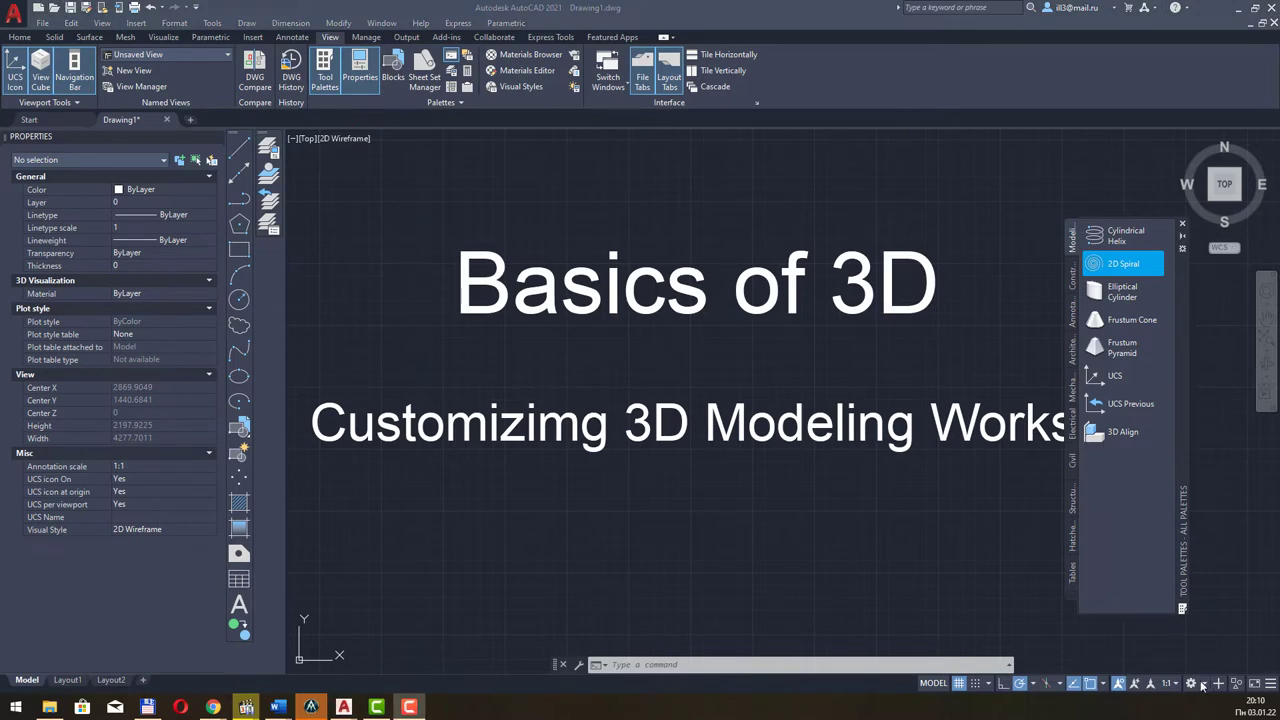
click(1201, 683)
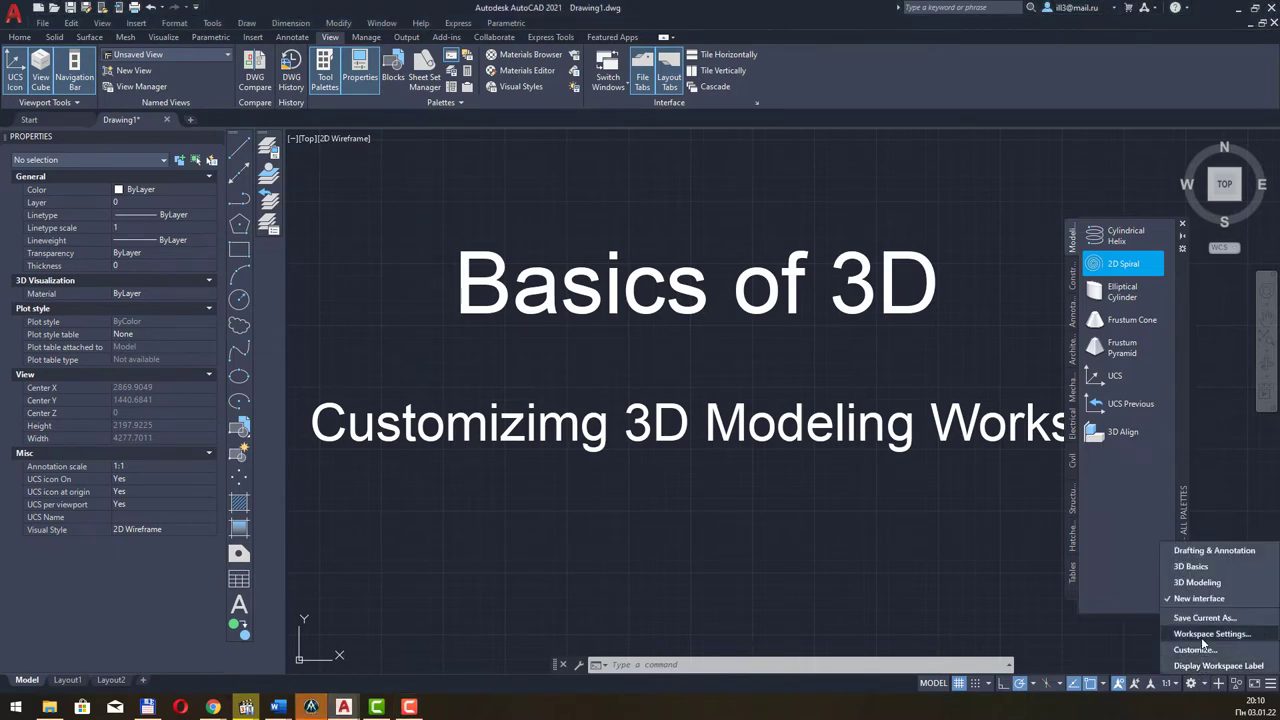
click(1203, 641)
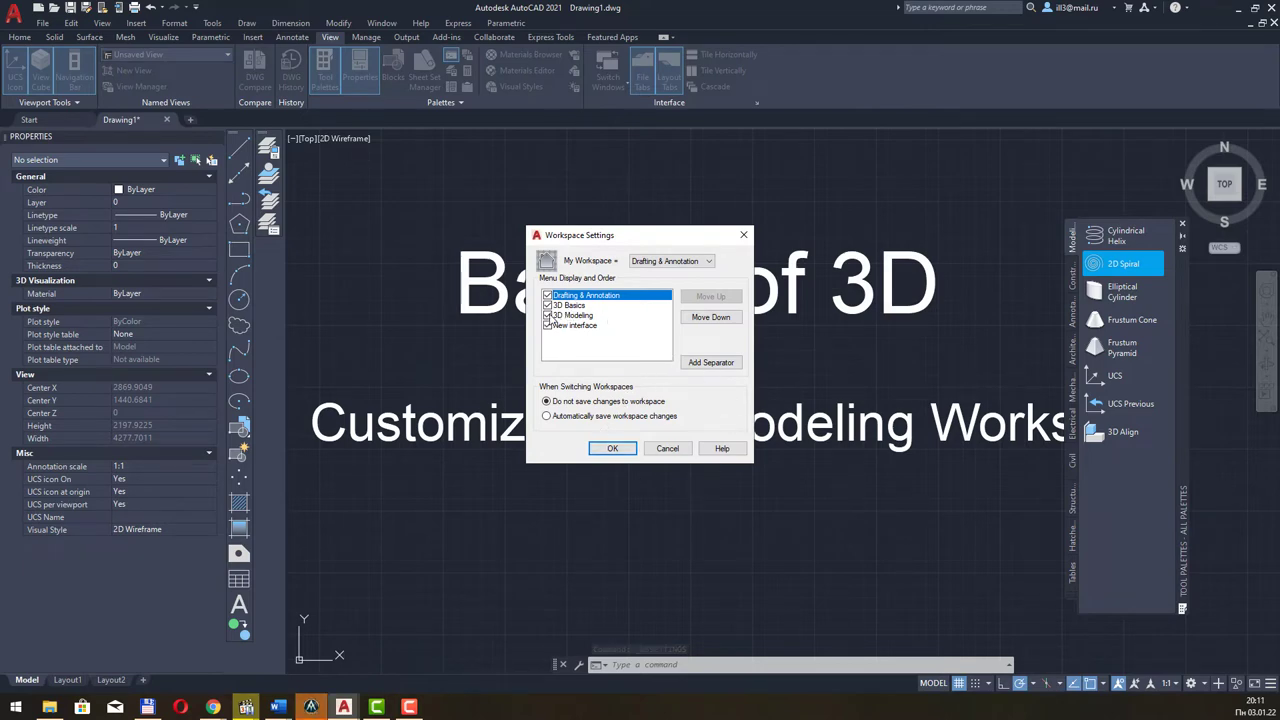
click(547, 315)
click(547, 305)
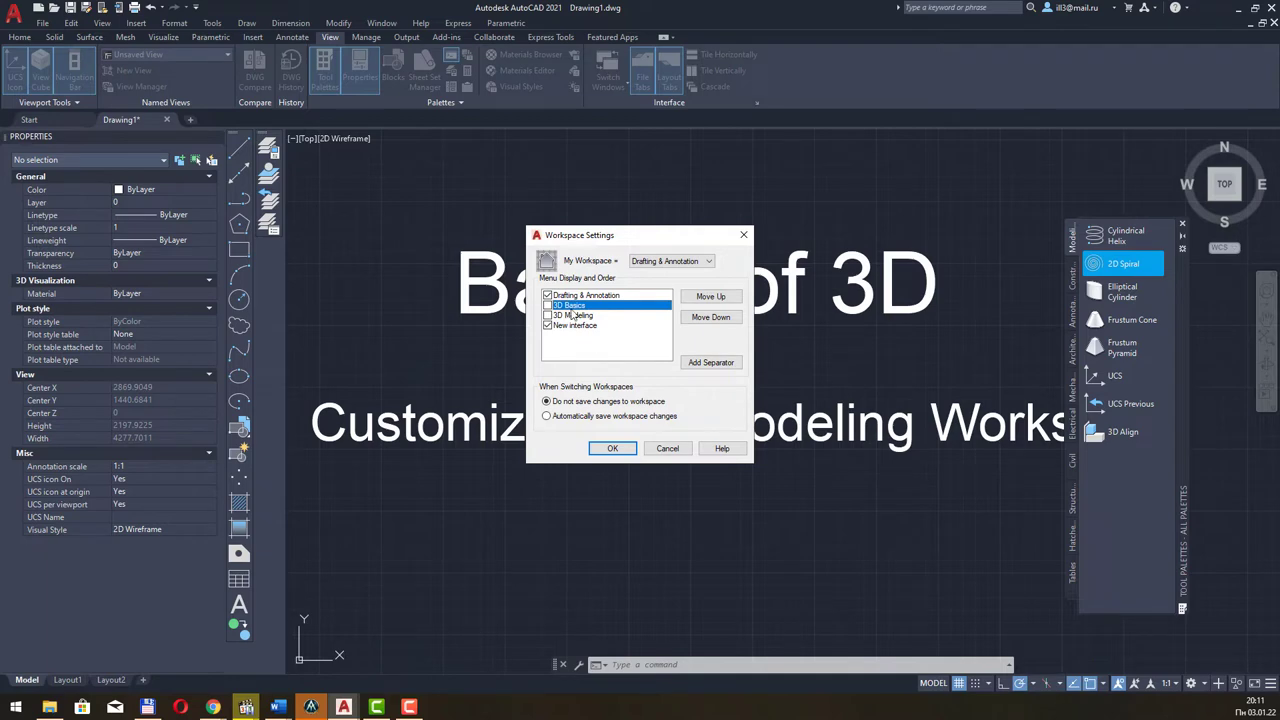
click(612, 448)
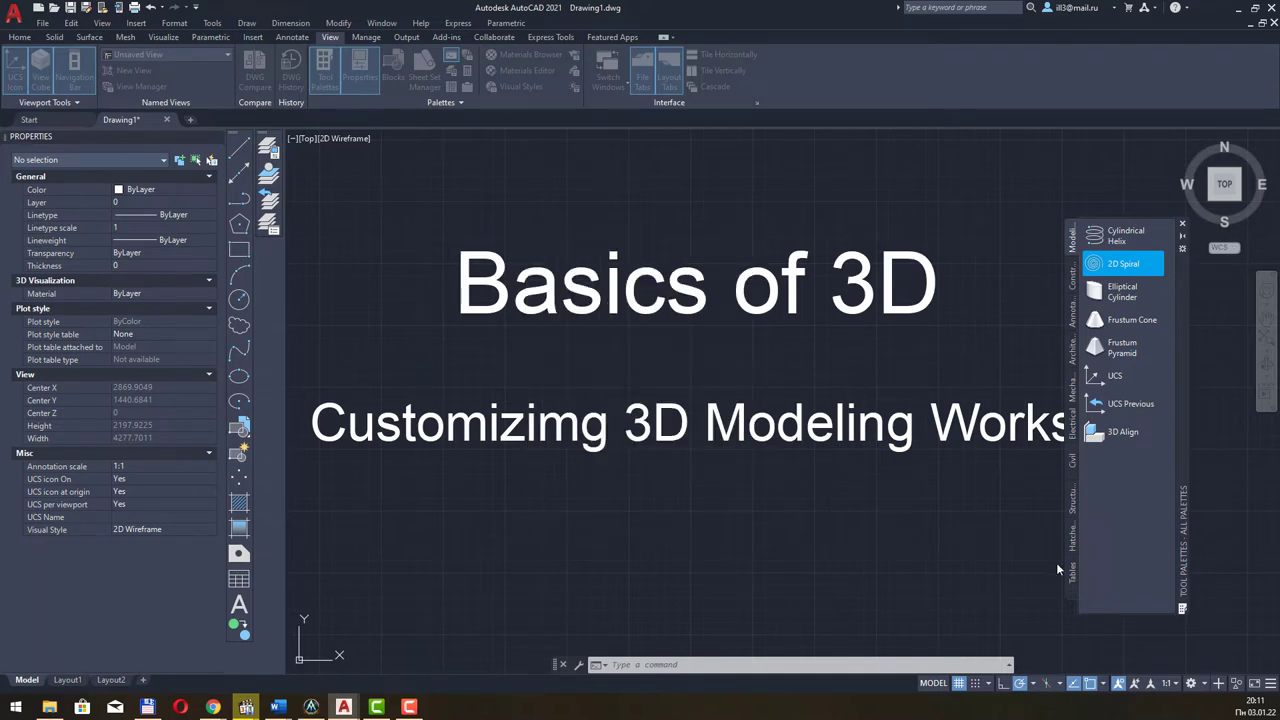
click(1207, 684)
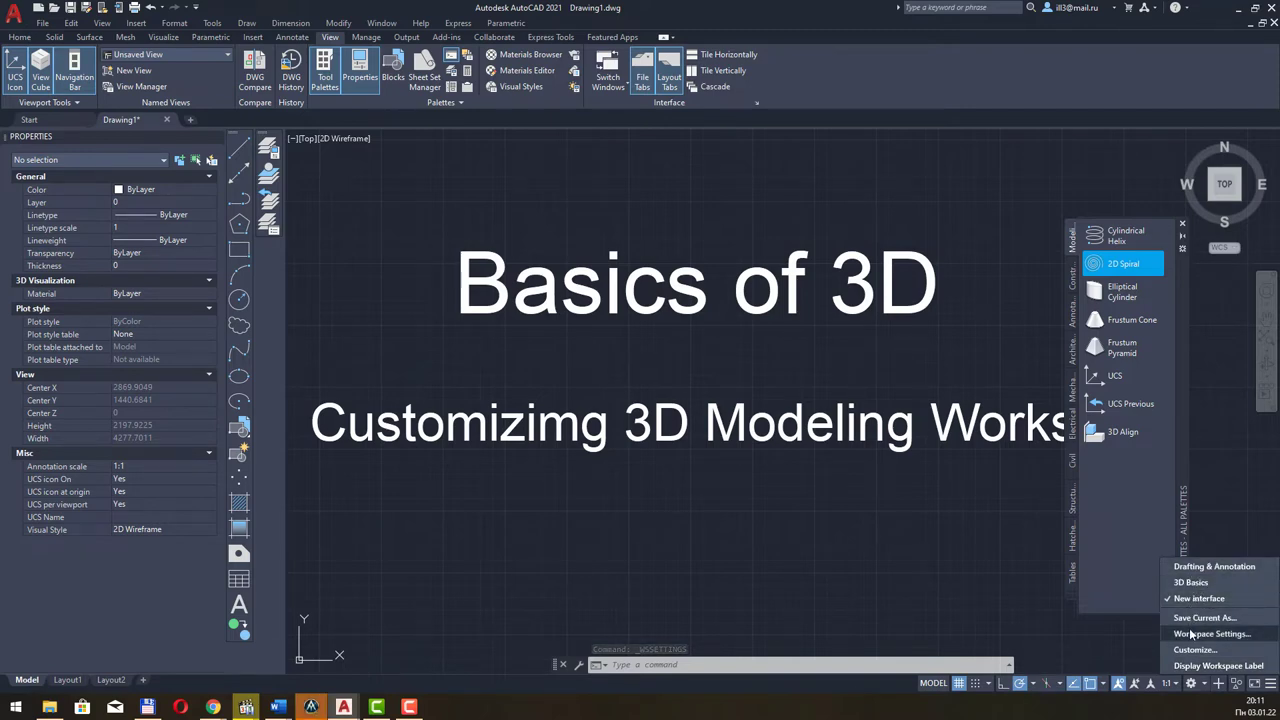
click(1199, 638)
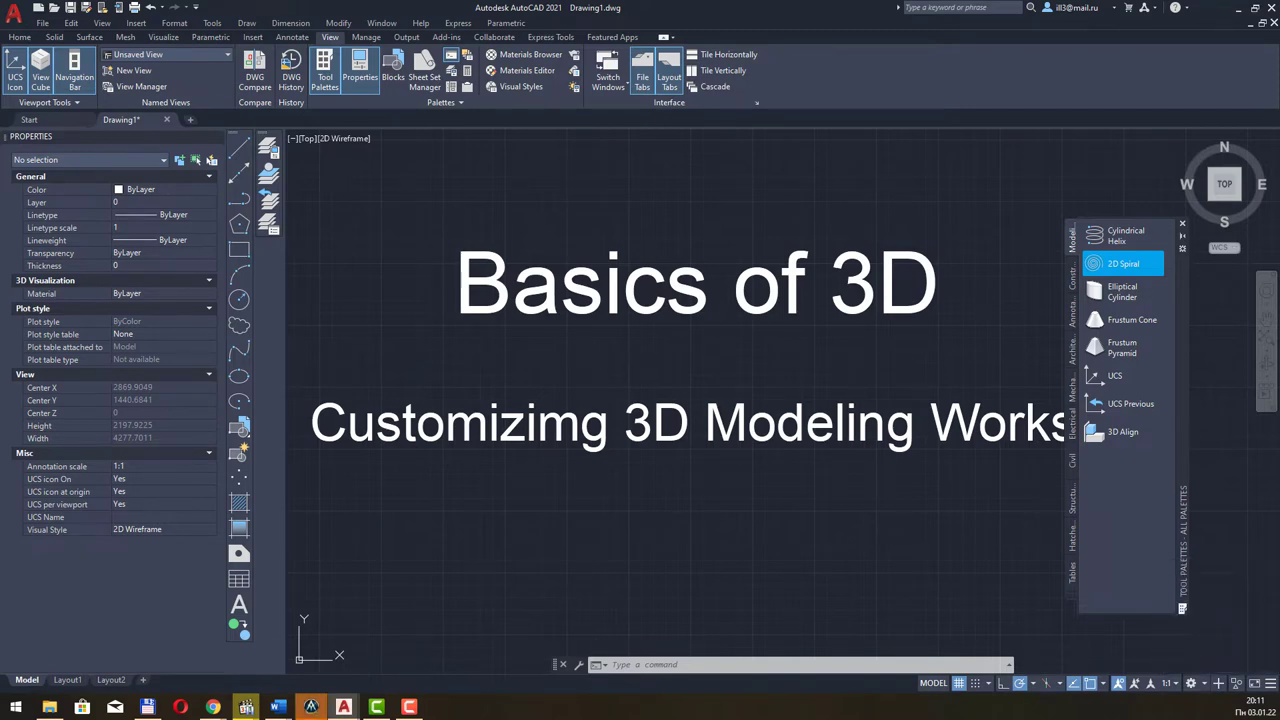
click(548, 315)
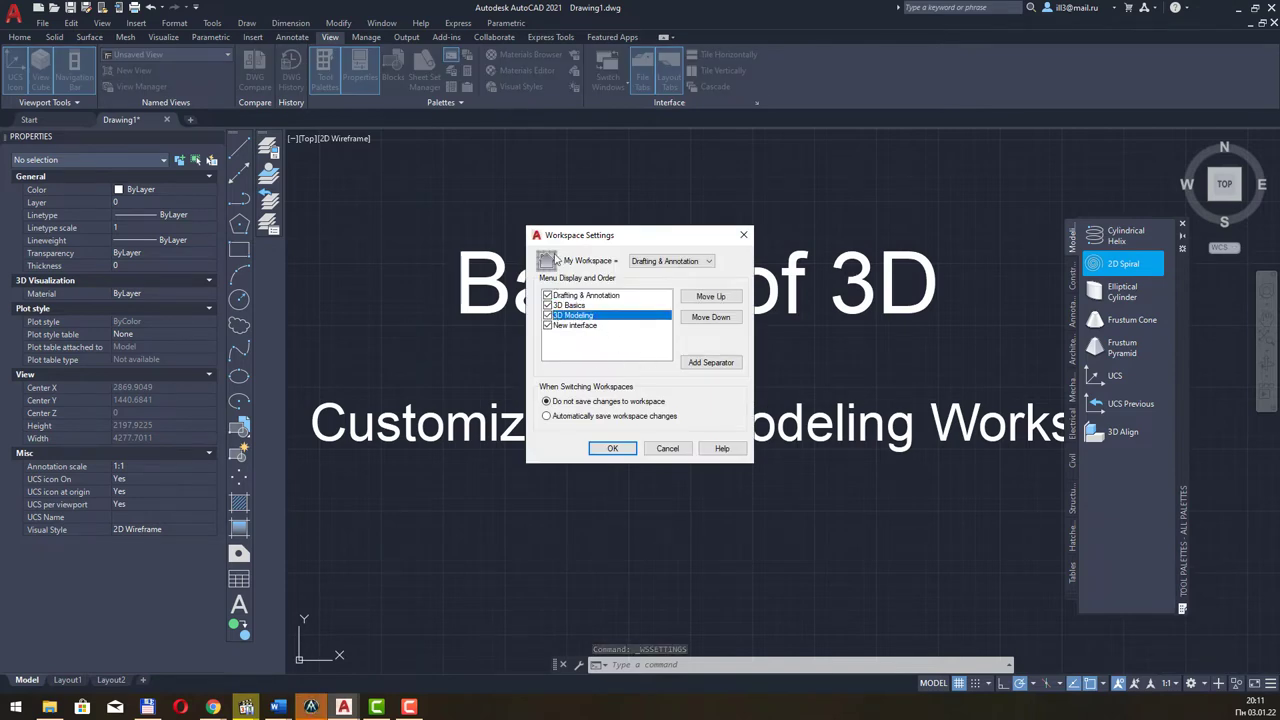
drag(594, 243, 656, 189)
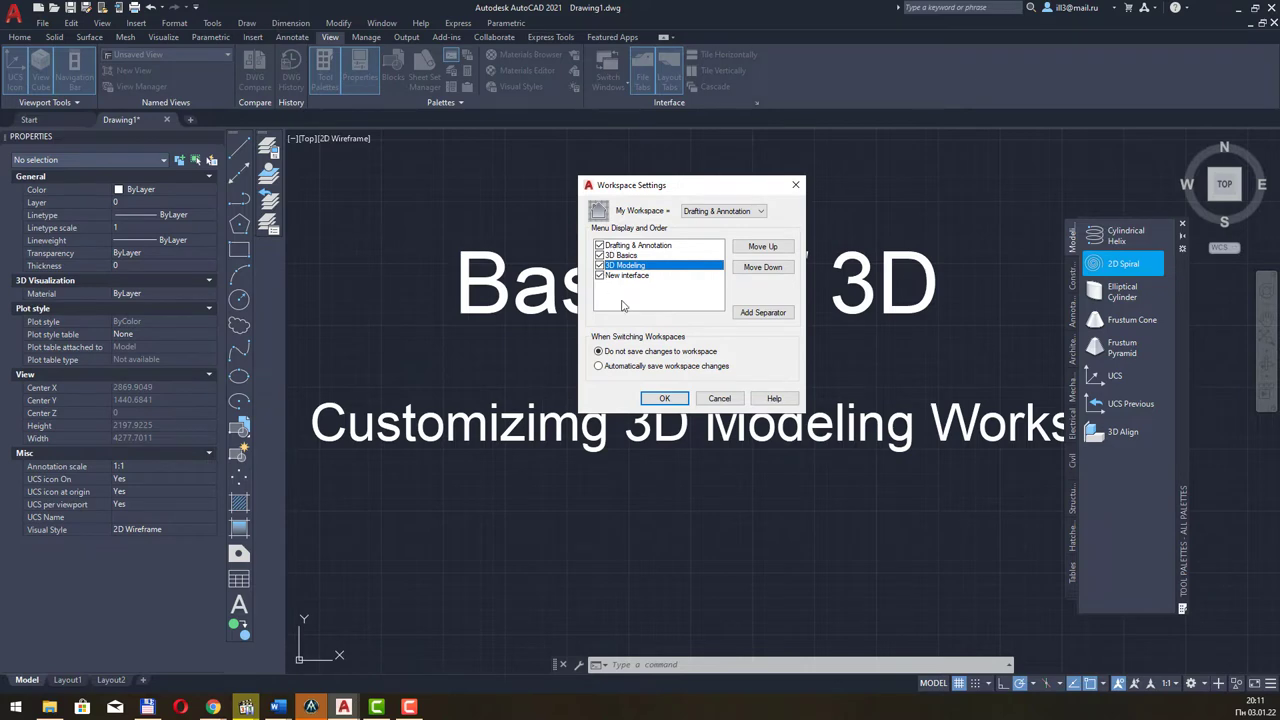
click(678, 400)
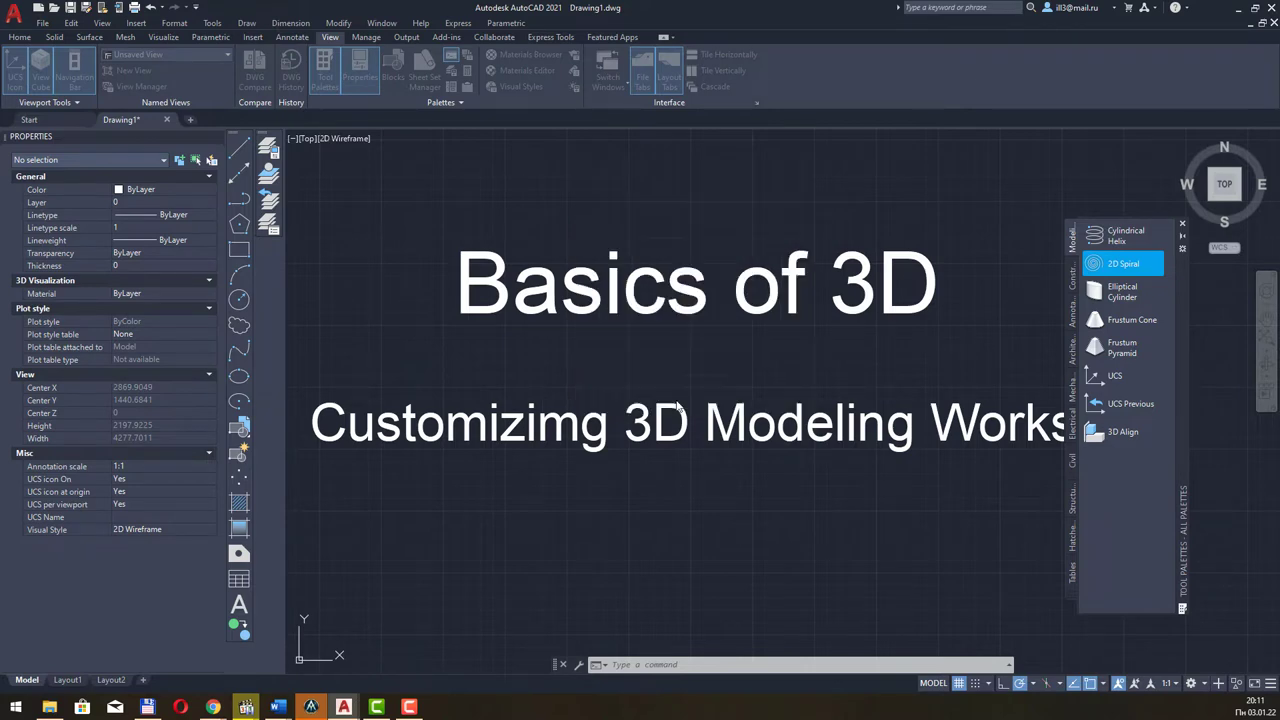
Make 3D Modeling the current workspace from the status-bar workspace menu
click(1191, 683)
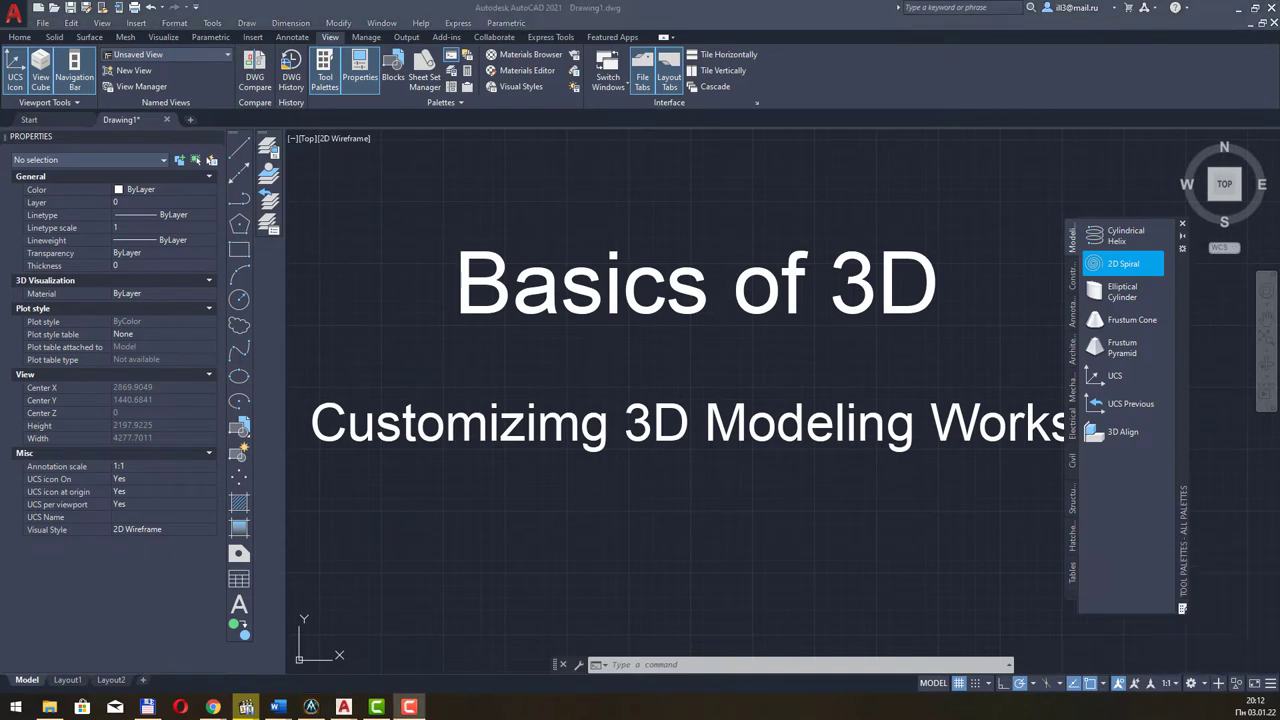
click(592, 610)
click(1208, 686)
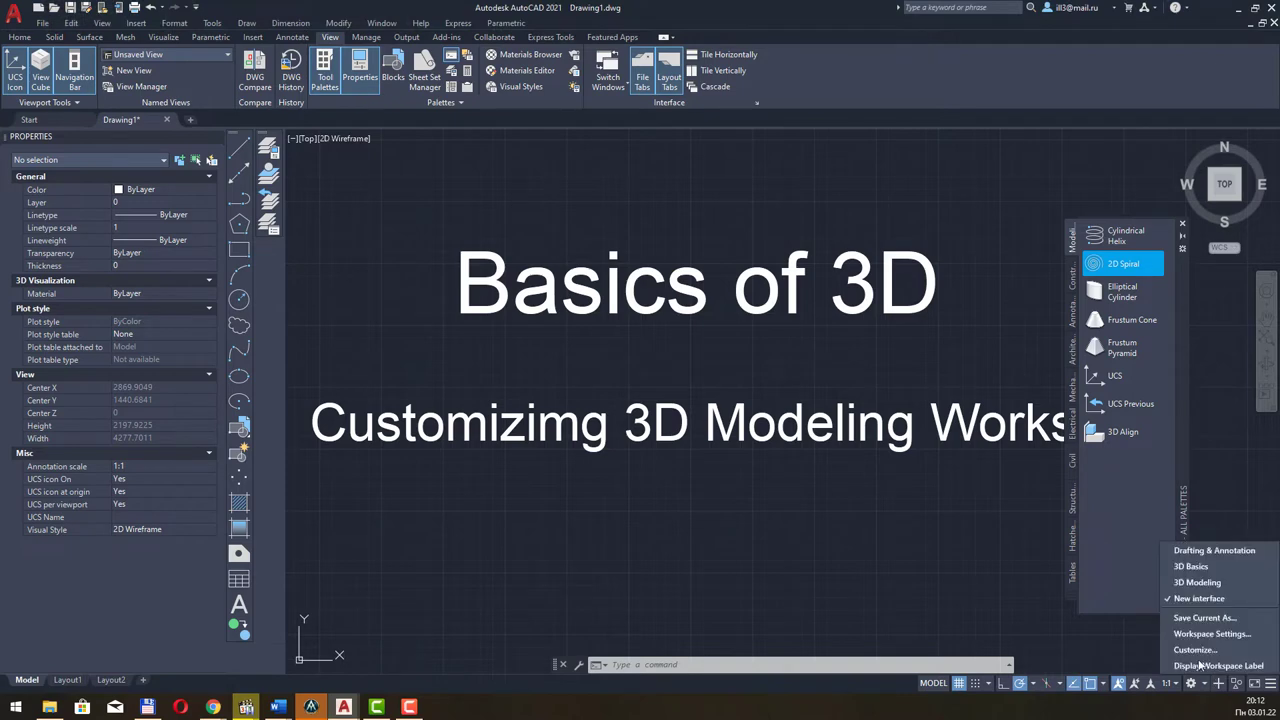
click(1209, 583)
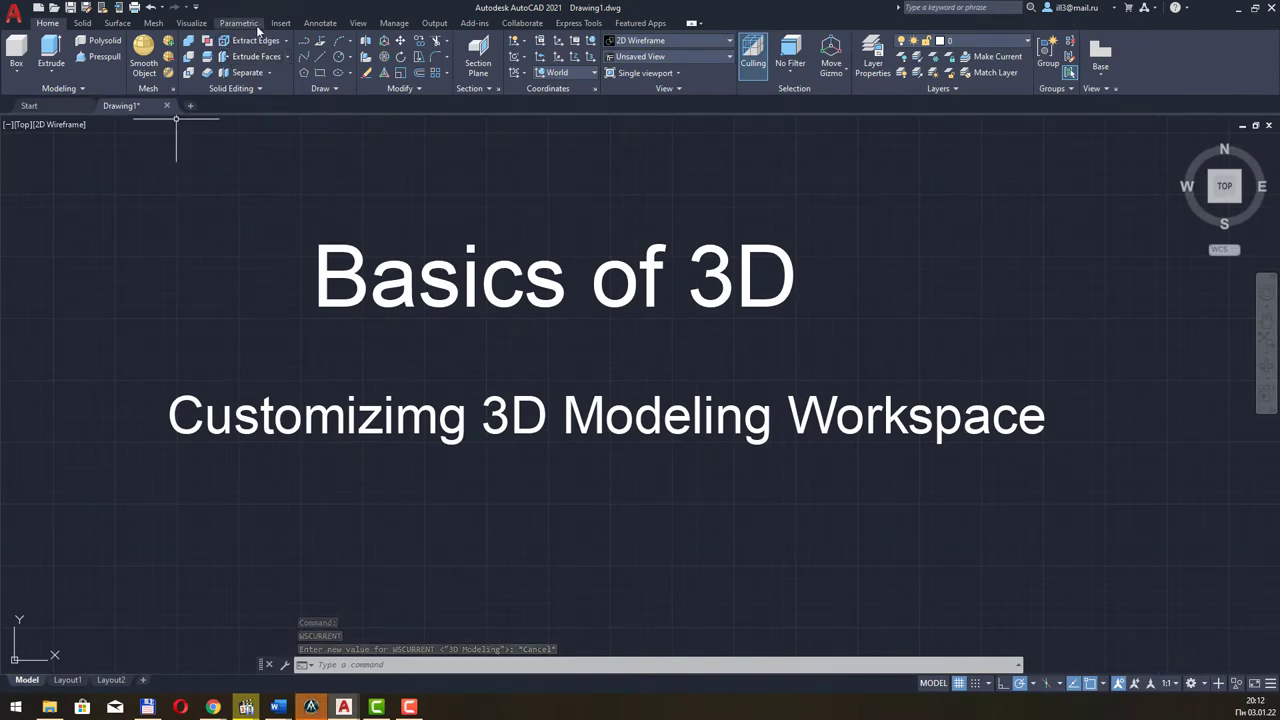
Delete the 'New interface' workspace in the CUI editor, confirming, applying and closing with OK
click(395, 24)
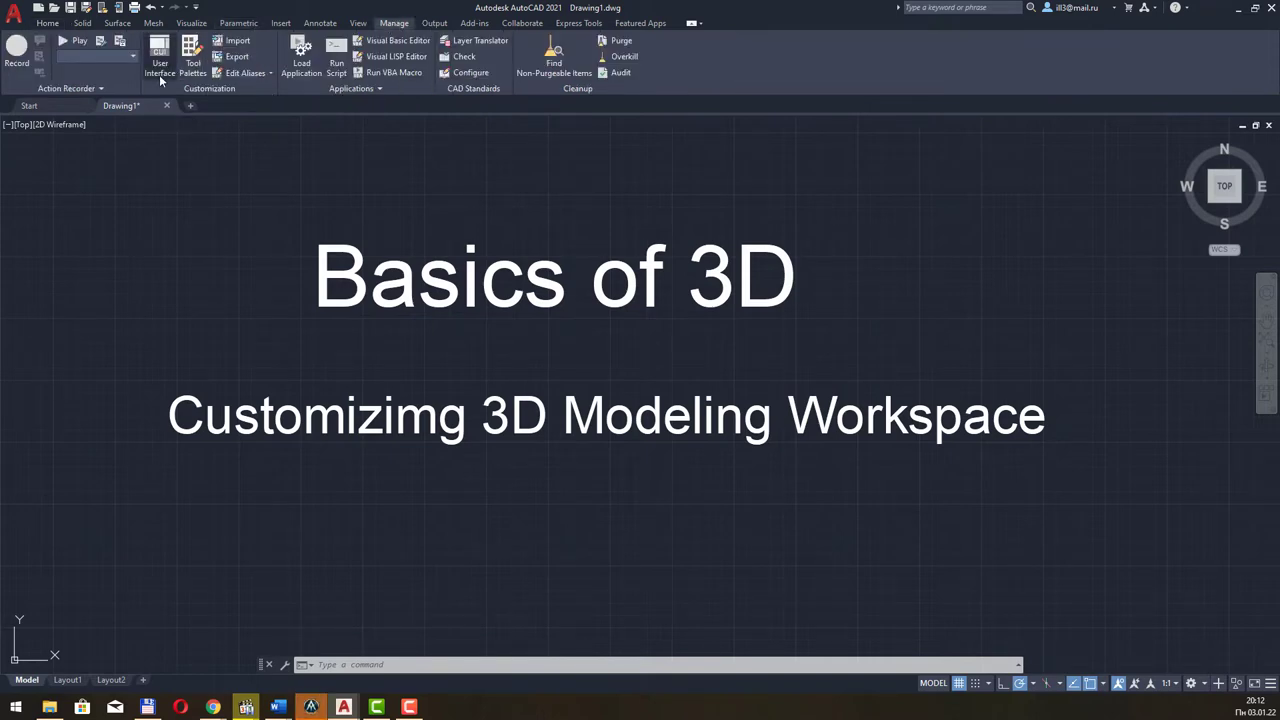
click(159, 74)
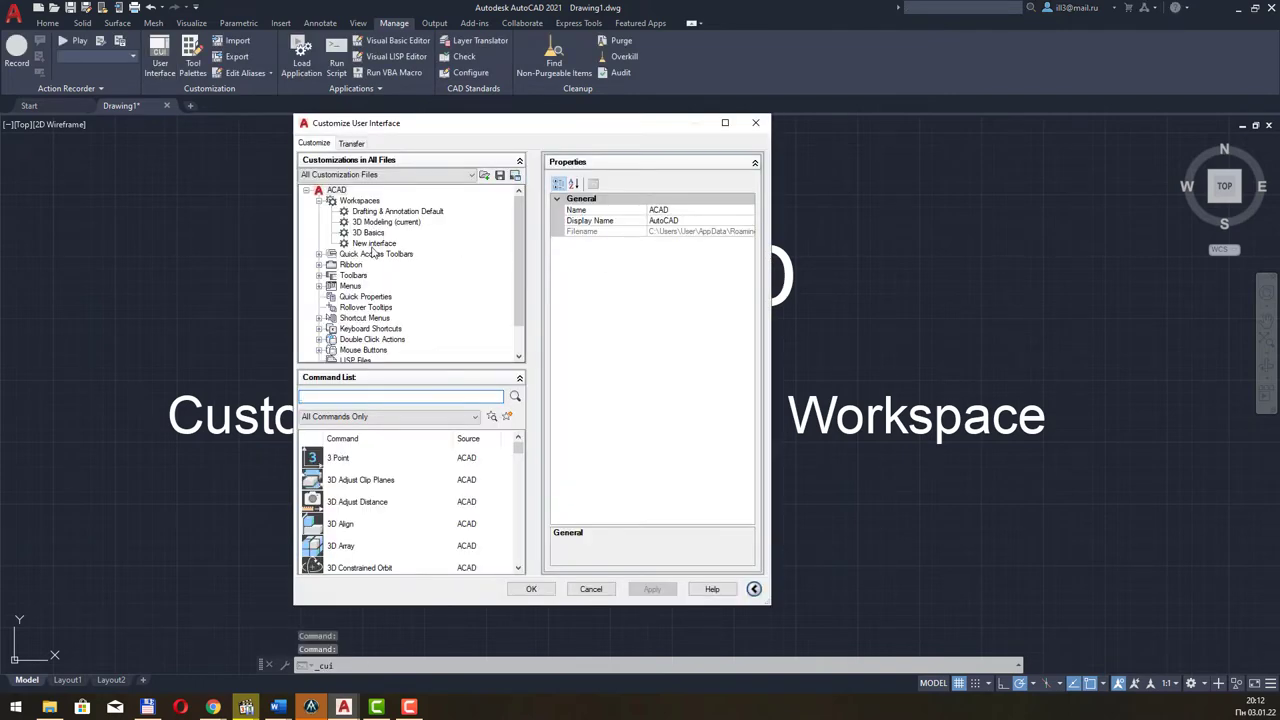
click(374, 245)
right_click(376, 246)
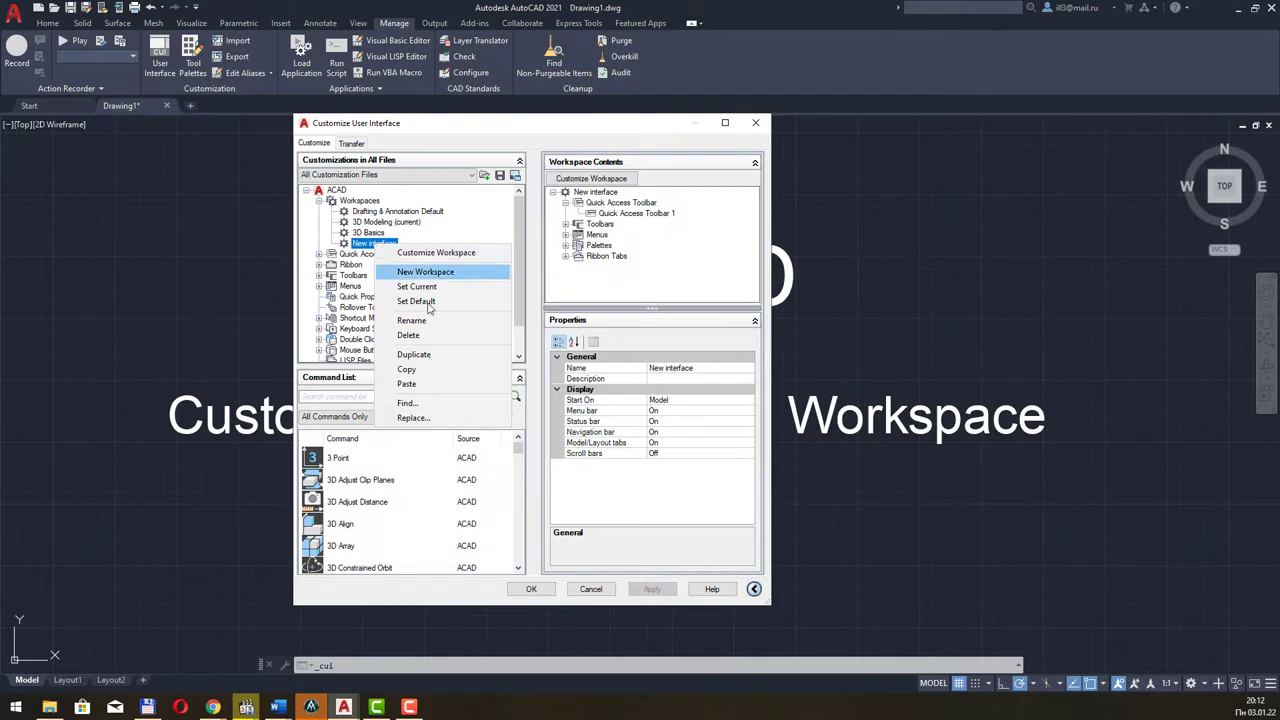
click(437, 339)
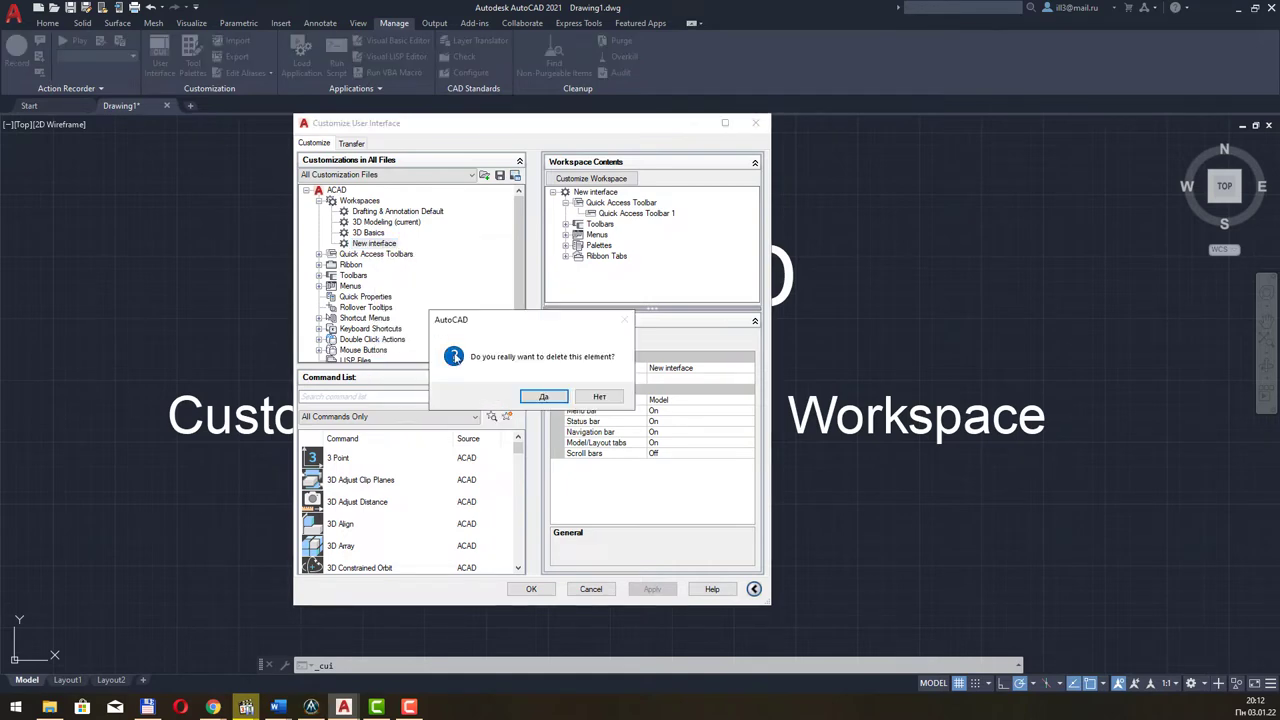
click(533, 400)
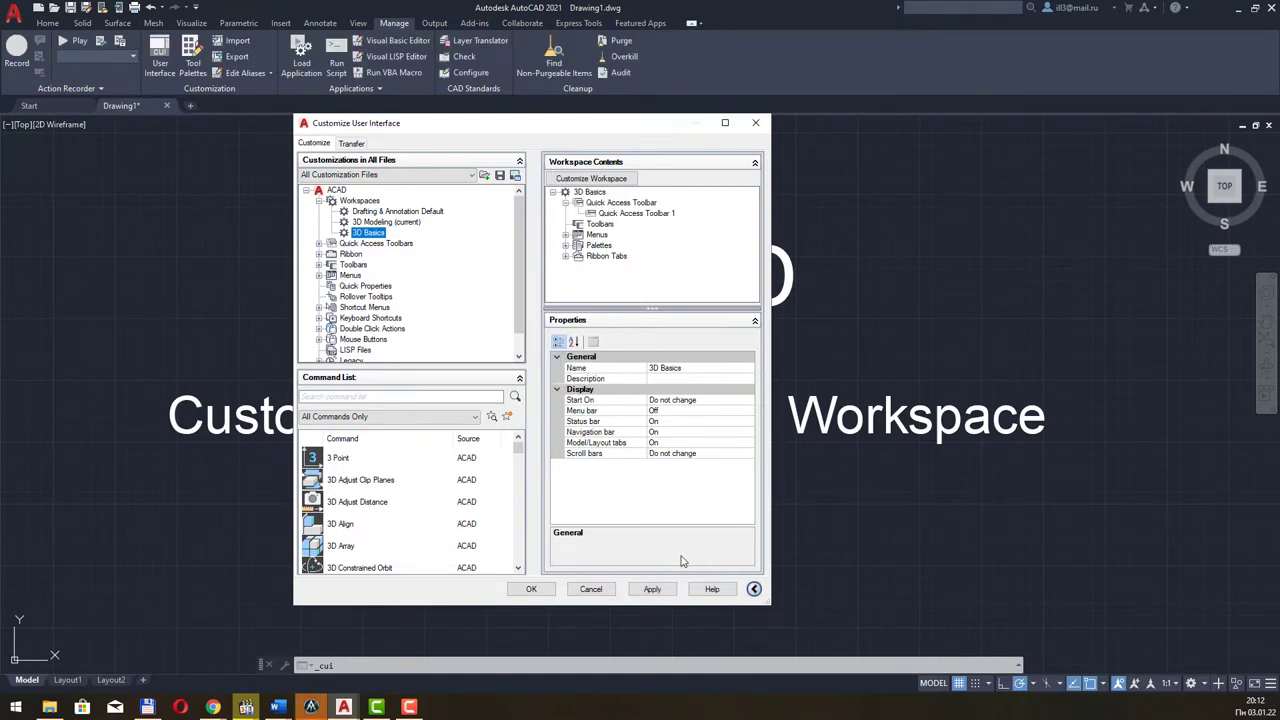
click(652, 589)
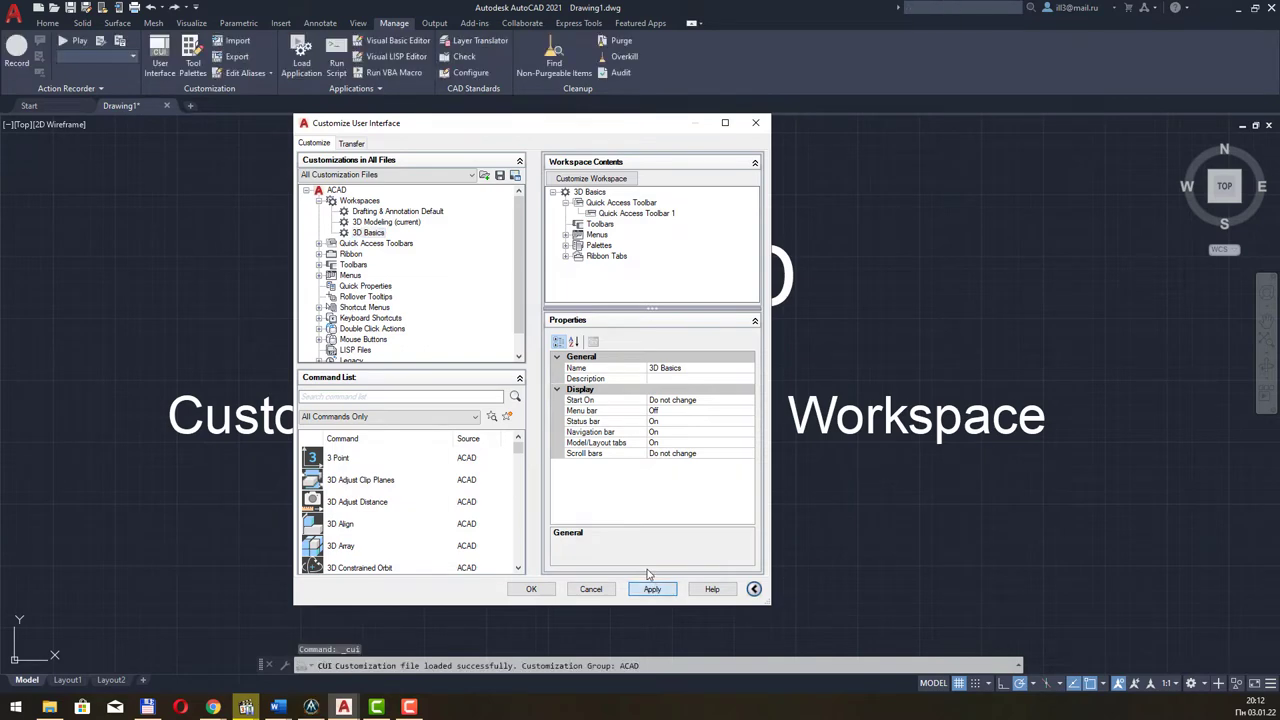
click(530, 589)
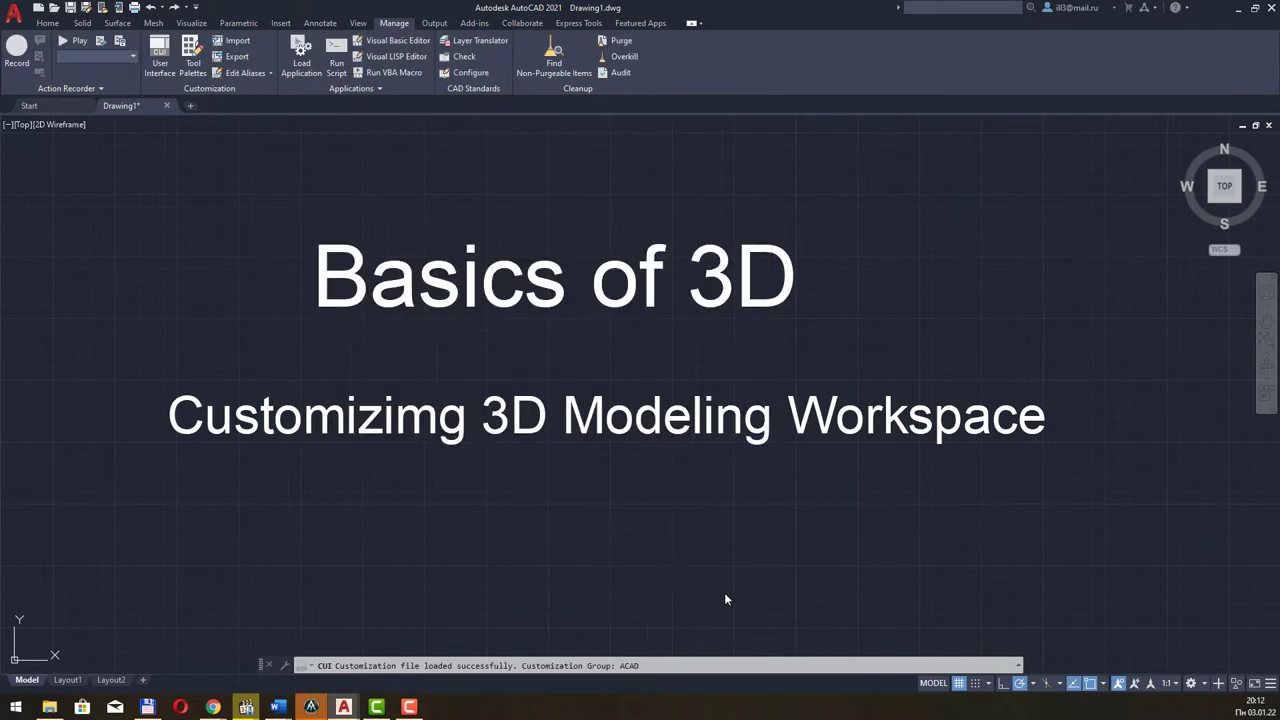
Turn on Display Workspace Label so the status bar shows '3D Modeling'
click(1205, 686)
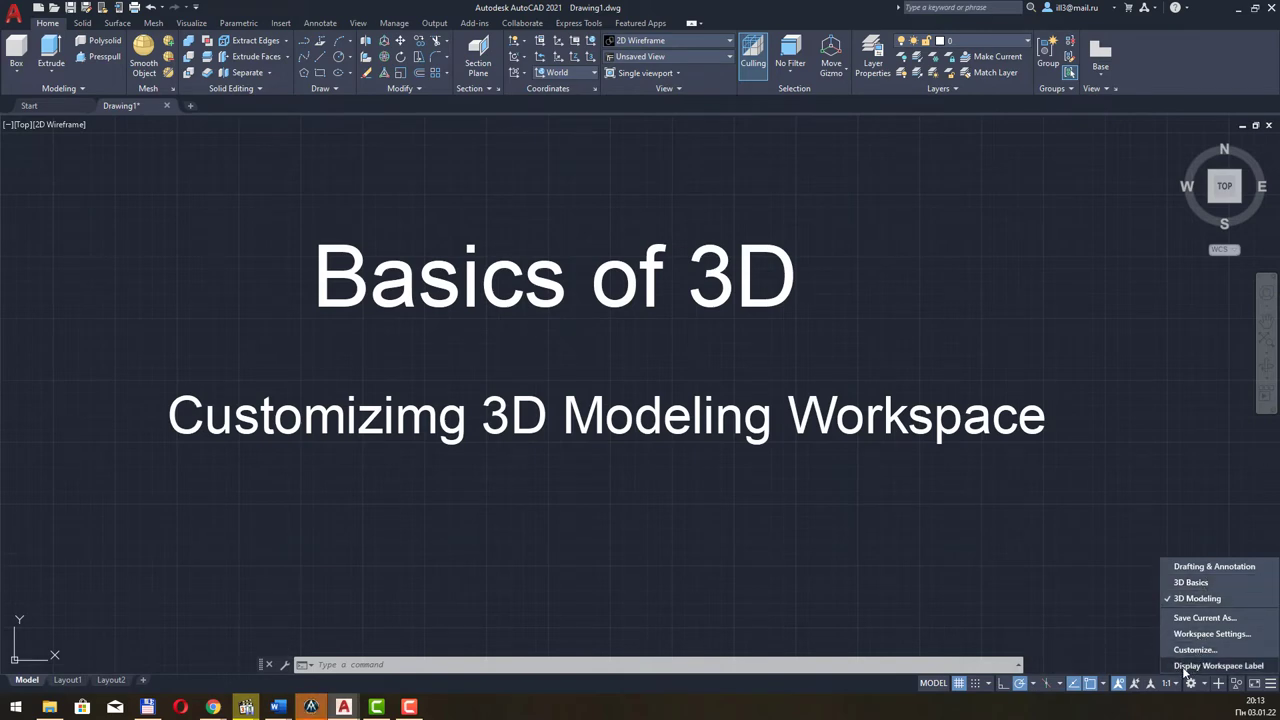
click(1184, 666)
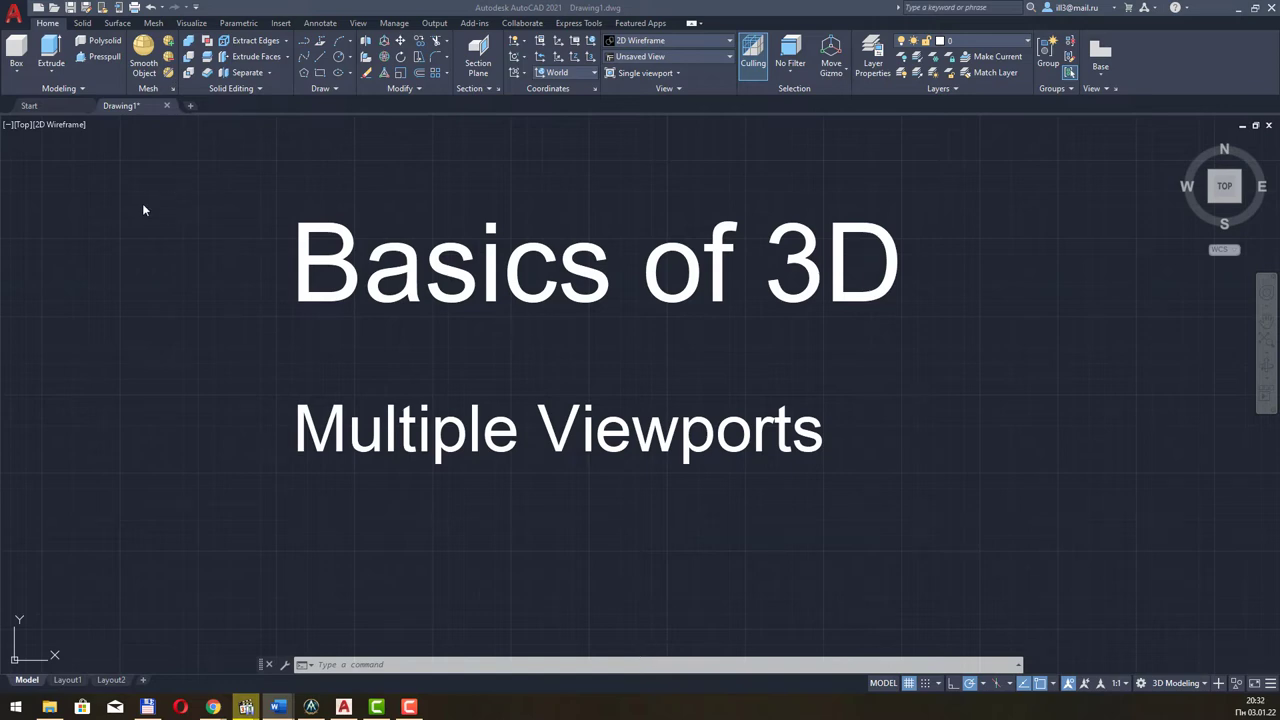
click(9, 128)
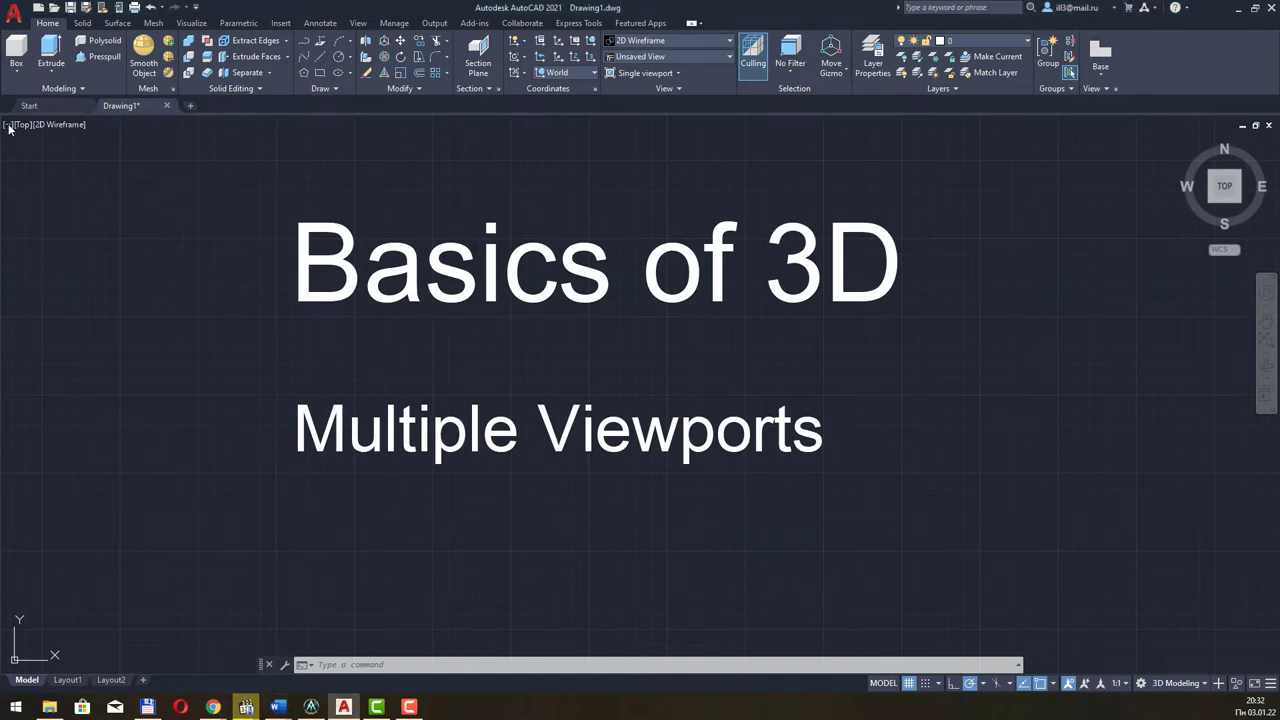
click(9, 126)
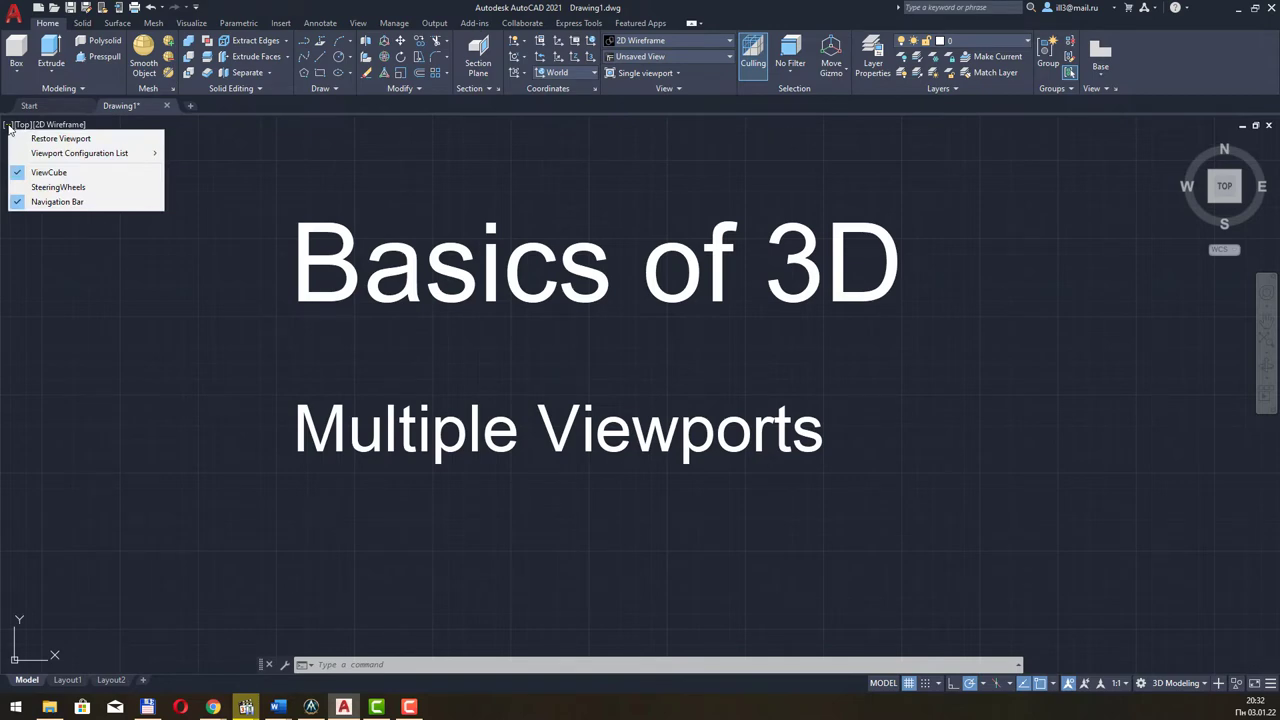
mouse_move(79, 153)
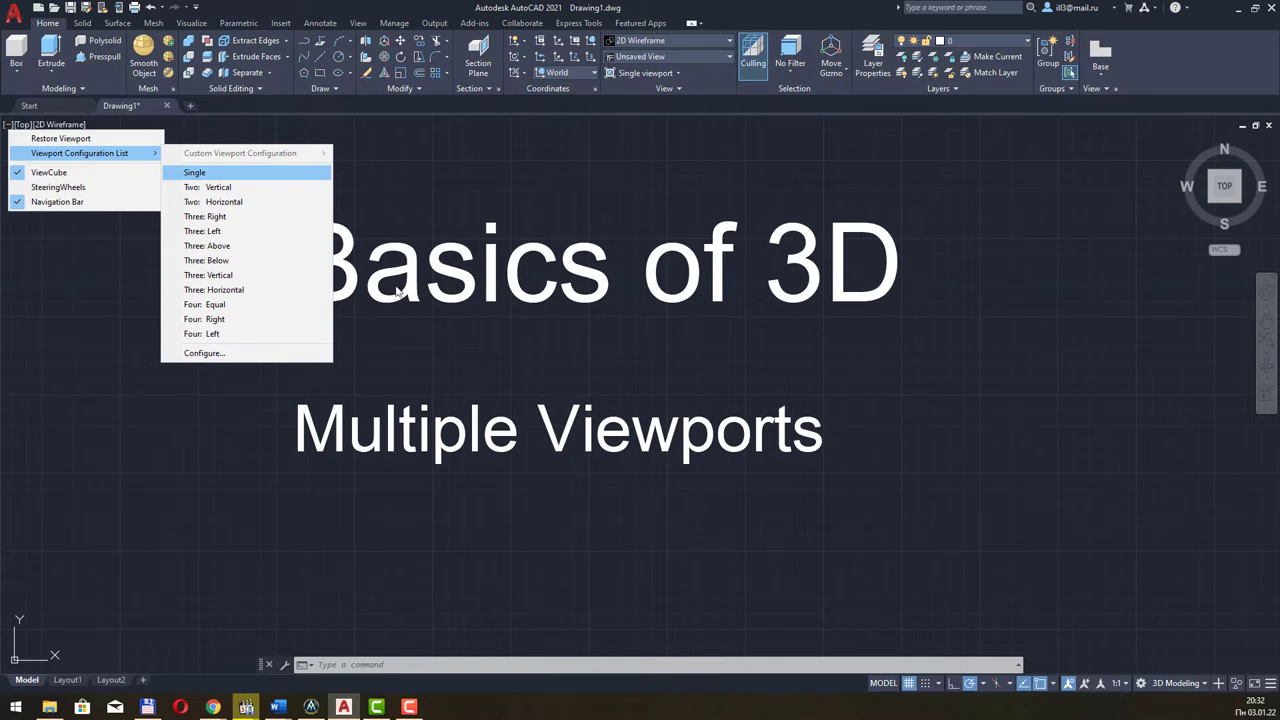
key(Escape)
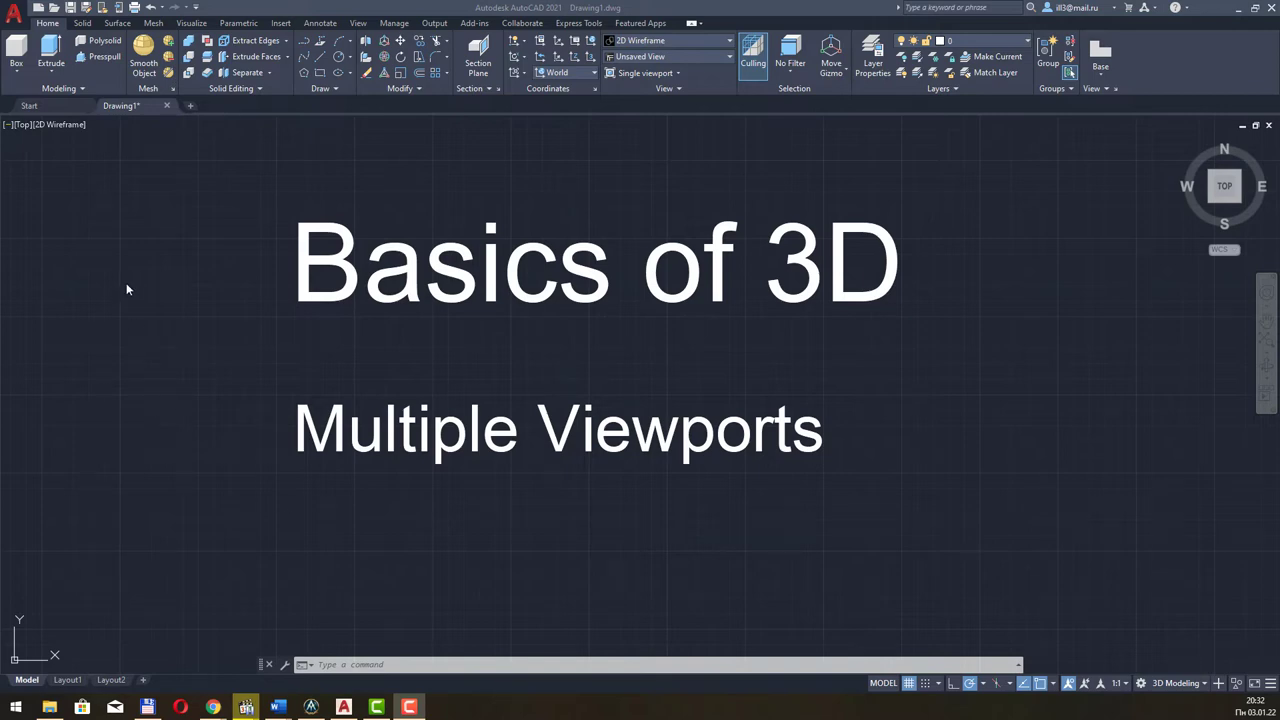
Choose the Two: Vertical viewport configuration so model space shows side-by-side viewports
click(9, 125)
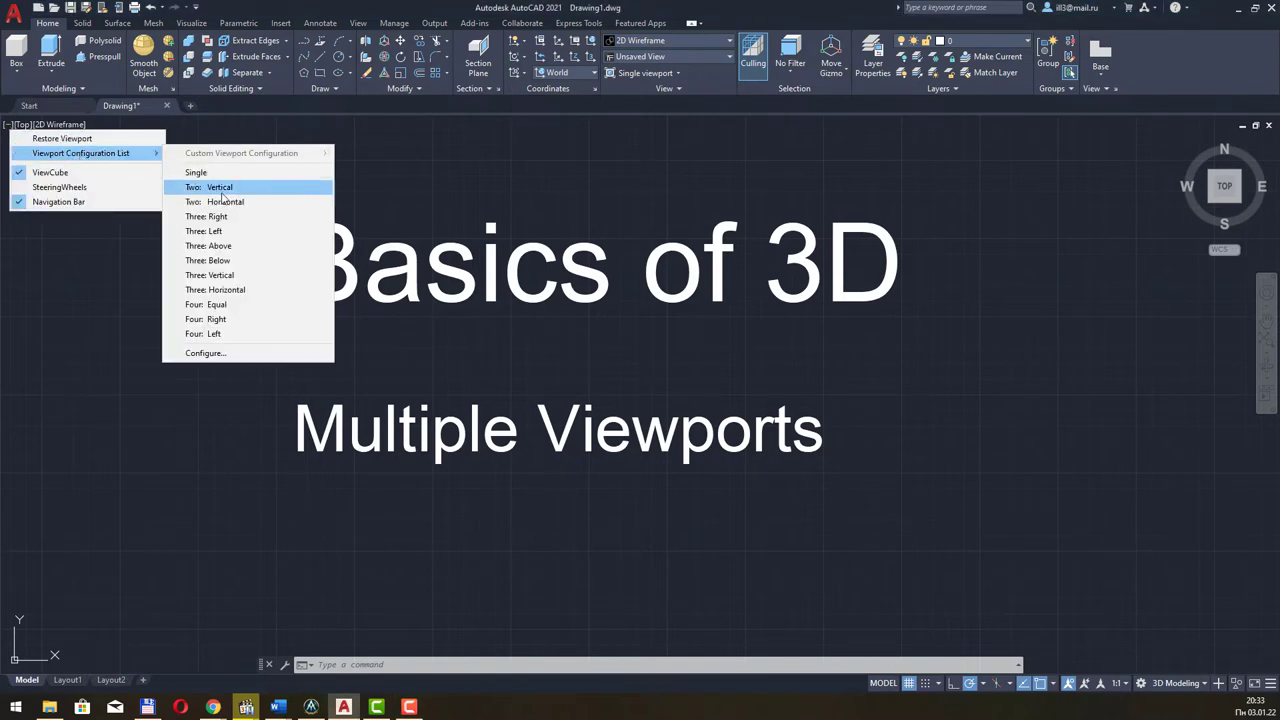
click(221, 189)
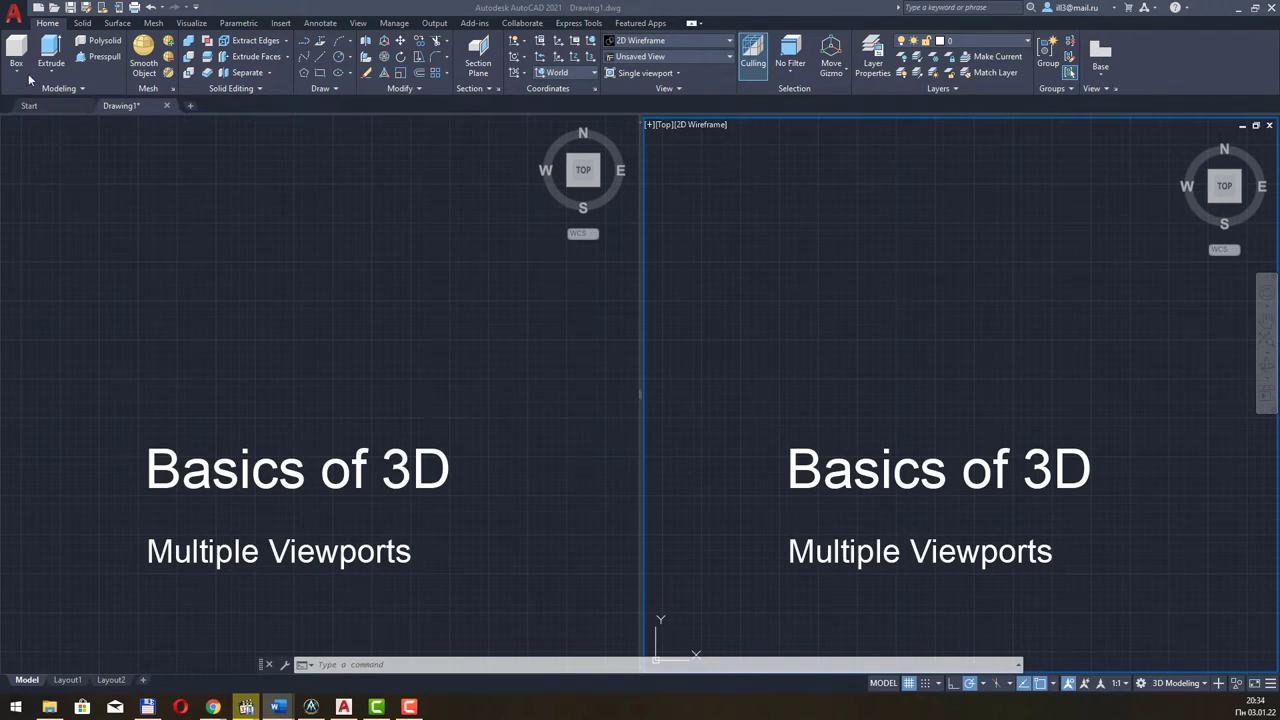
Activate the left viewport and apply the Three: Right viewport configuration
click(160, 148)
click(136, 151)
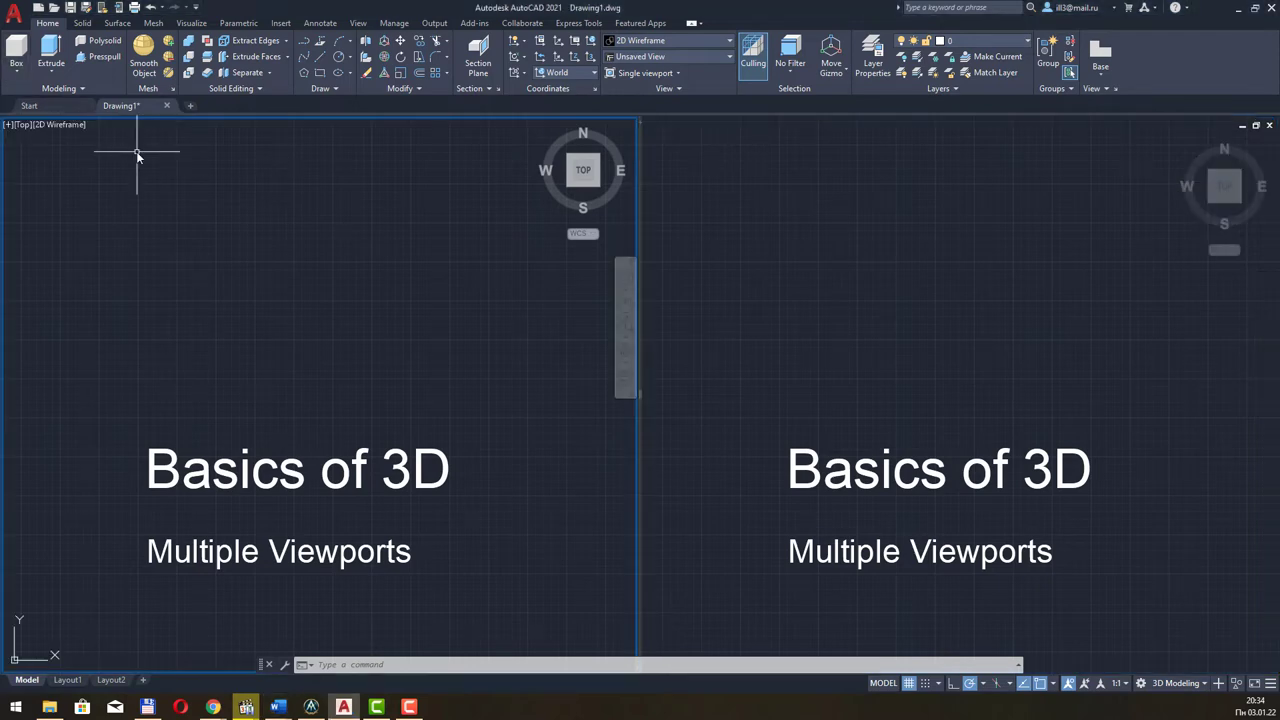
click(12, 125)
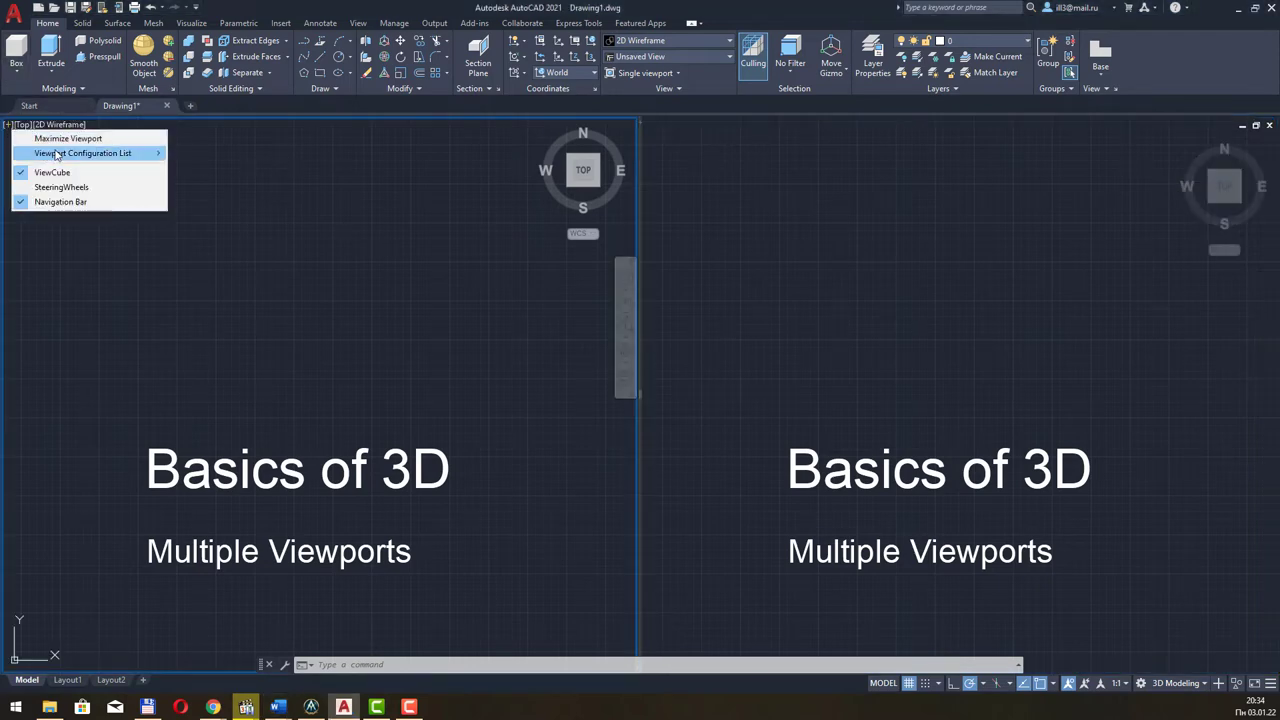
mouse_move(83, 153)
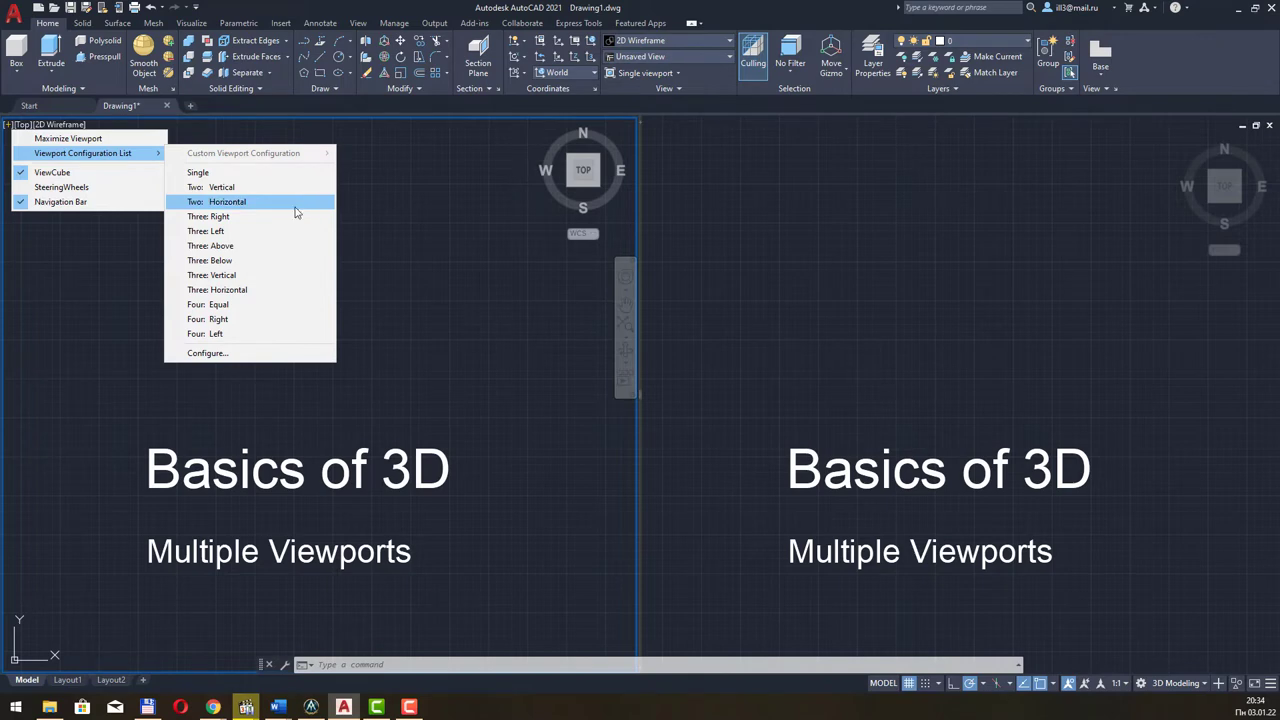
click(288, 216)
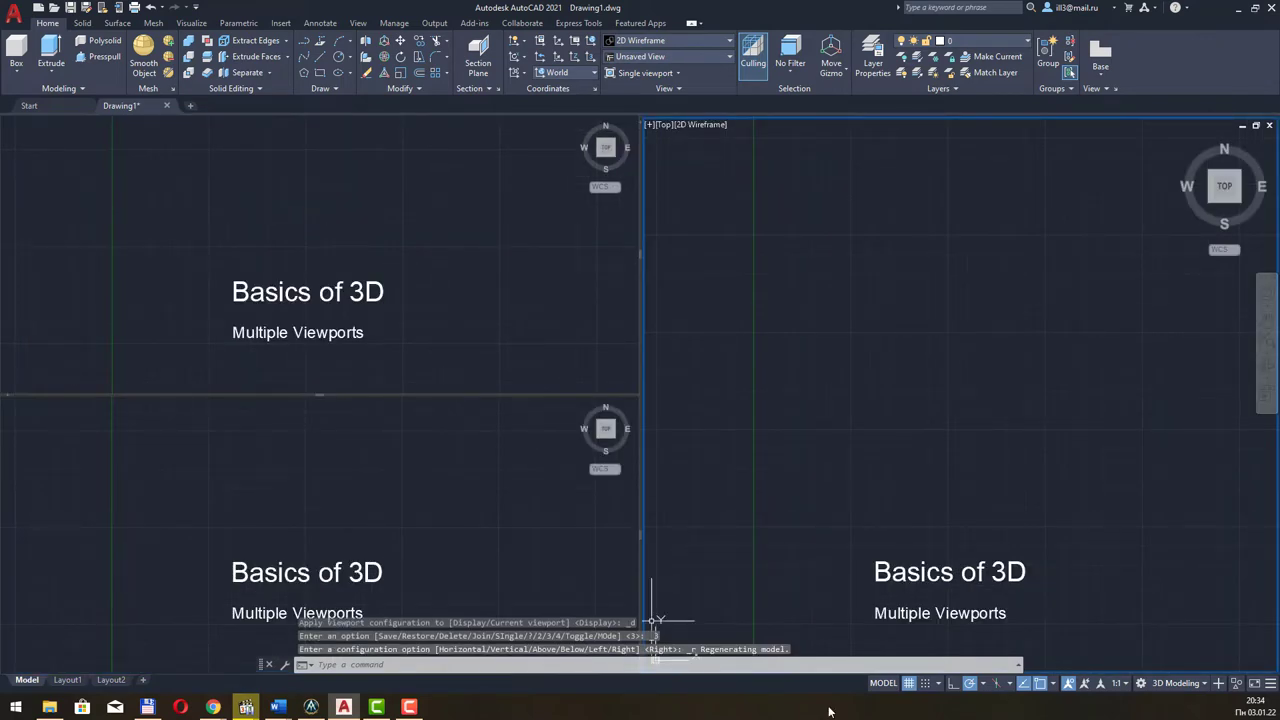
Activate each of the three viewports in turn, ending in the upper-left one
click(402, 442)
click(410, 280)
click(866, 286)
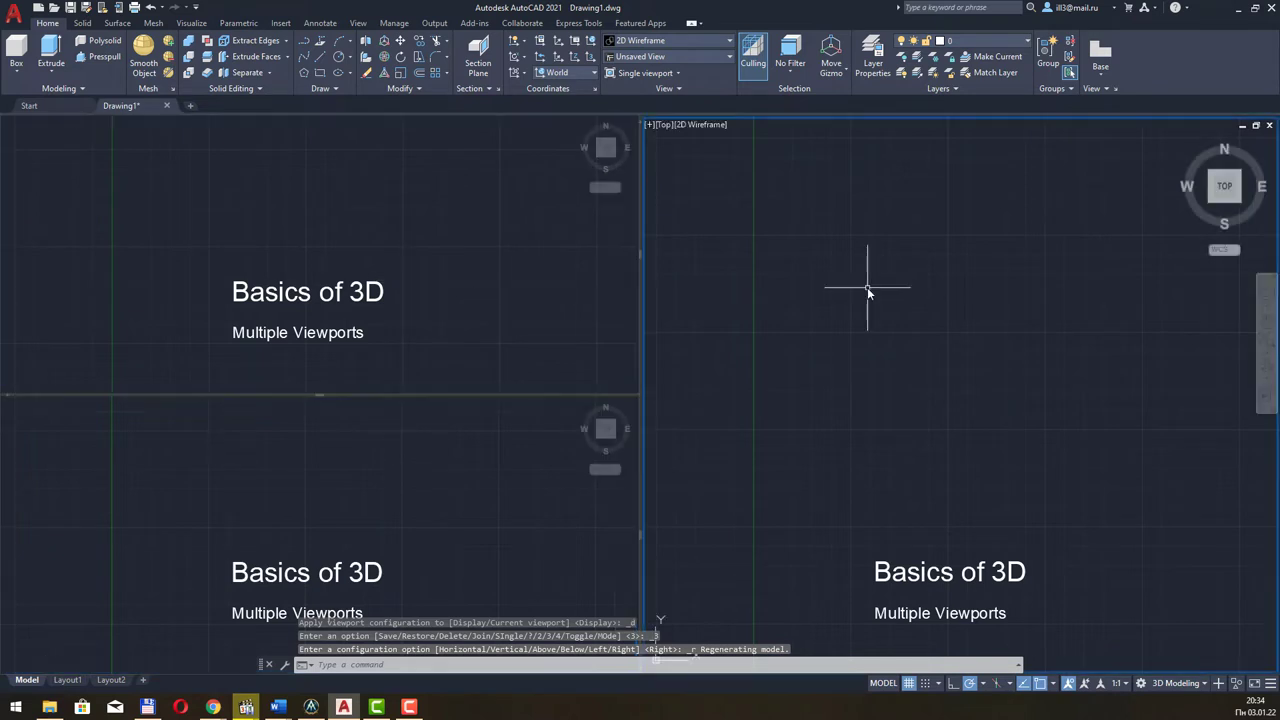
click(806, 527)
click(514, 508)
click(460, 293)
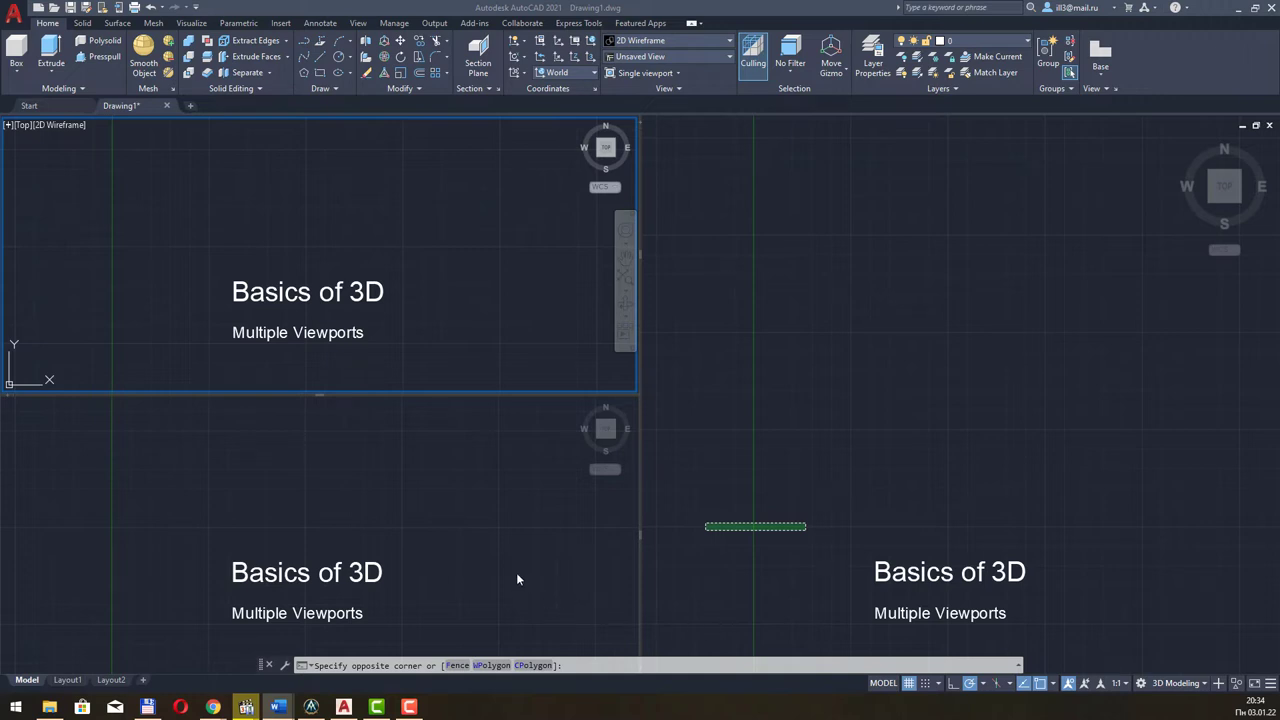
Cancel the pending selection and return to the Two: Vertical viewport layout
click(10, 130)
click(9, 125)
mouse_move(80, 153)
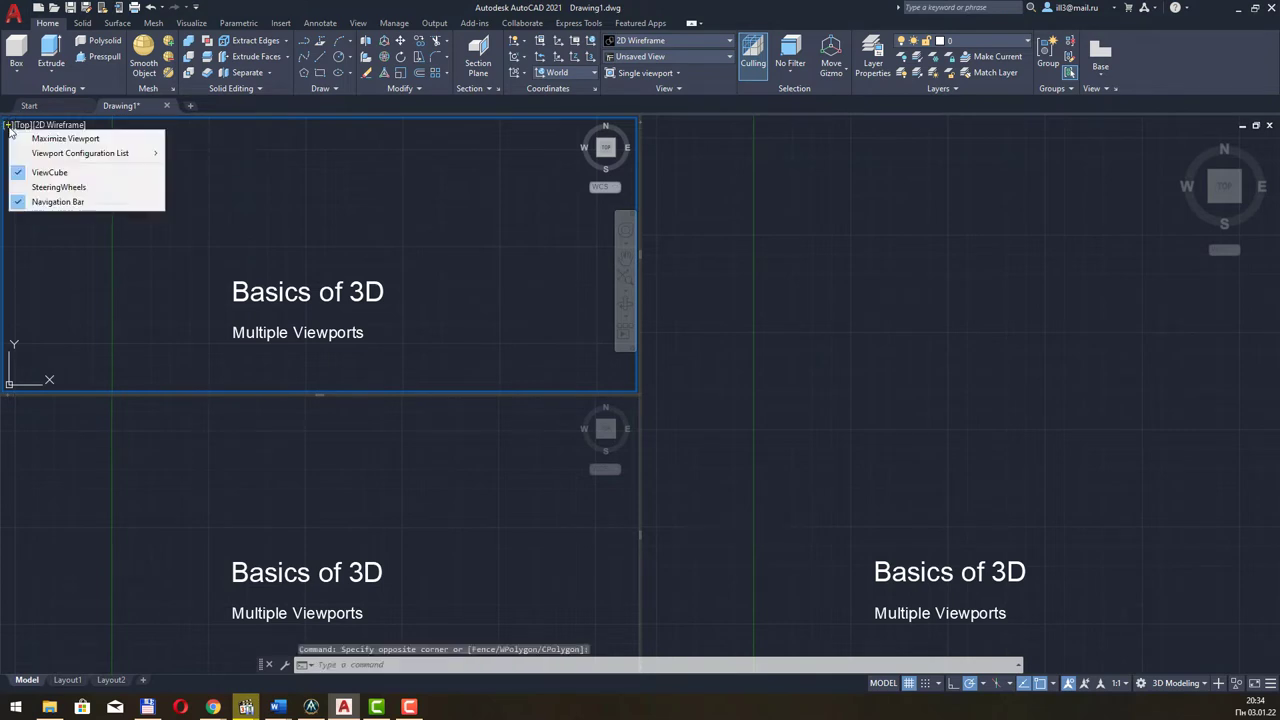
click(197, 187)
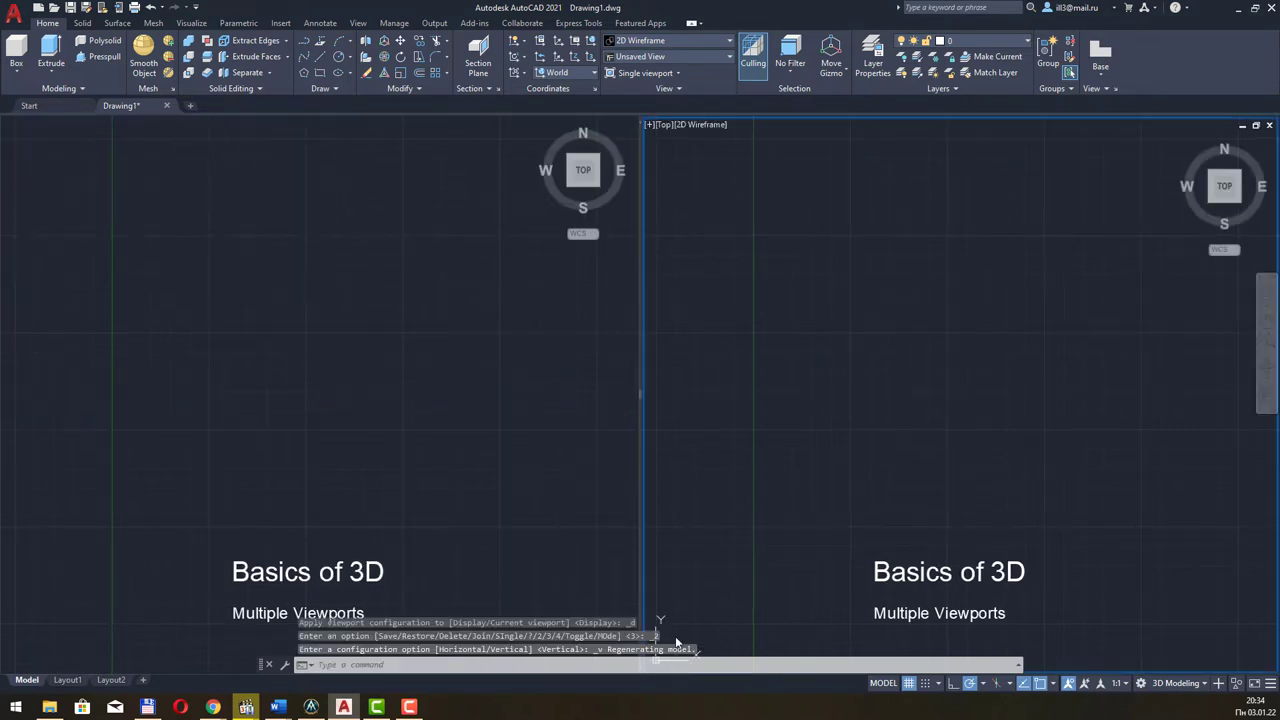
Check Word, then activate the left viewport and finally the right one
click(278, 707)
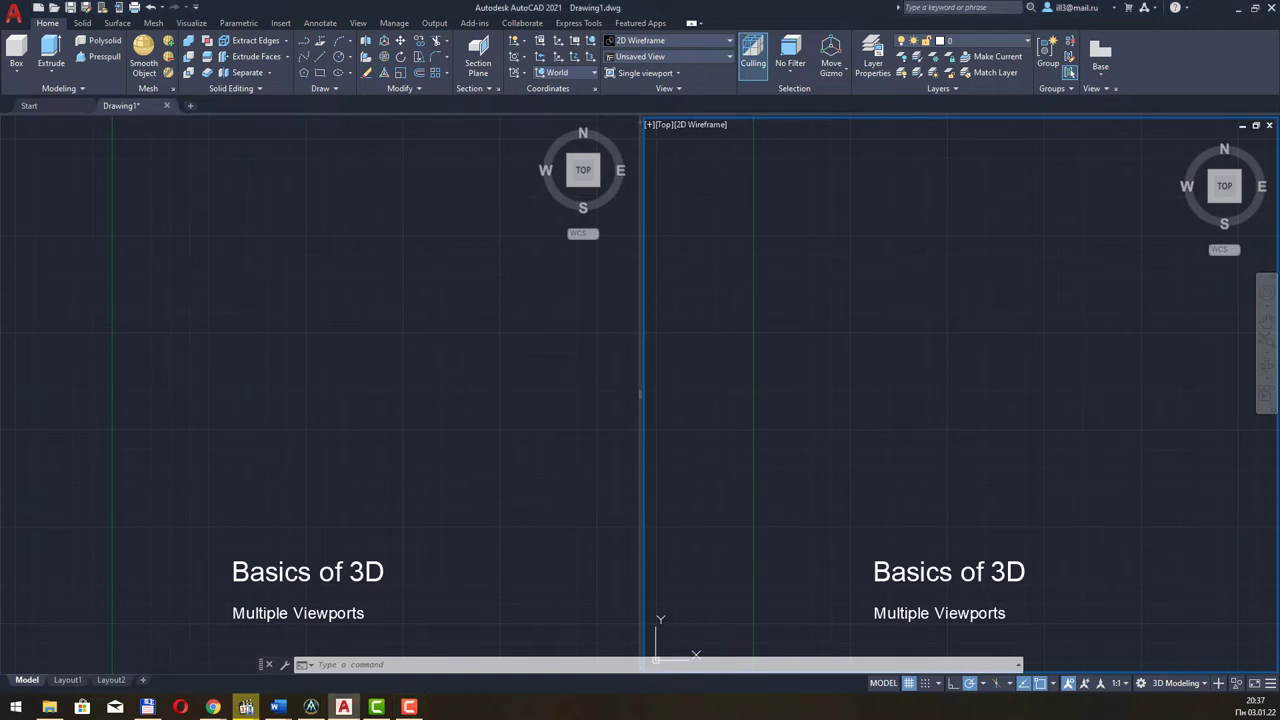
click(222, 176)
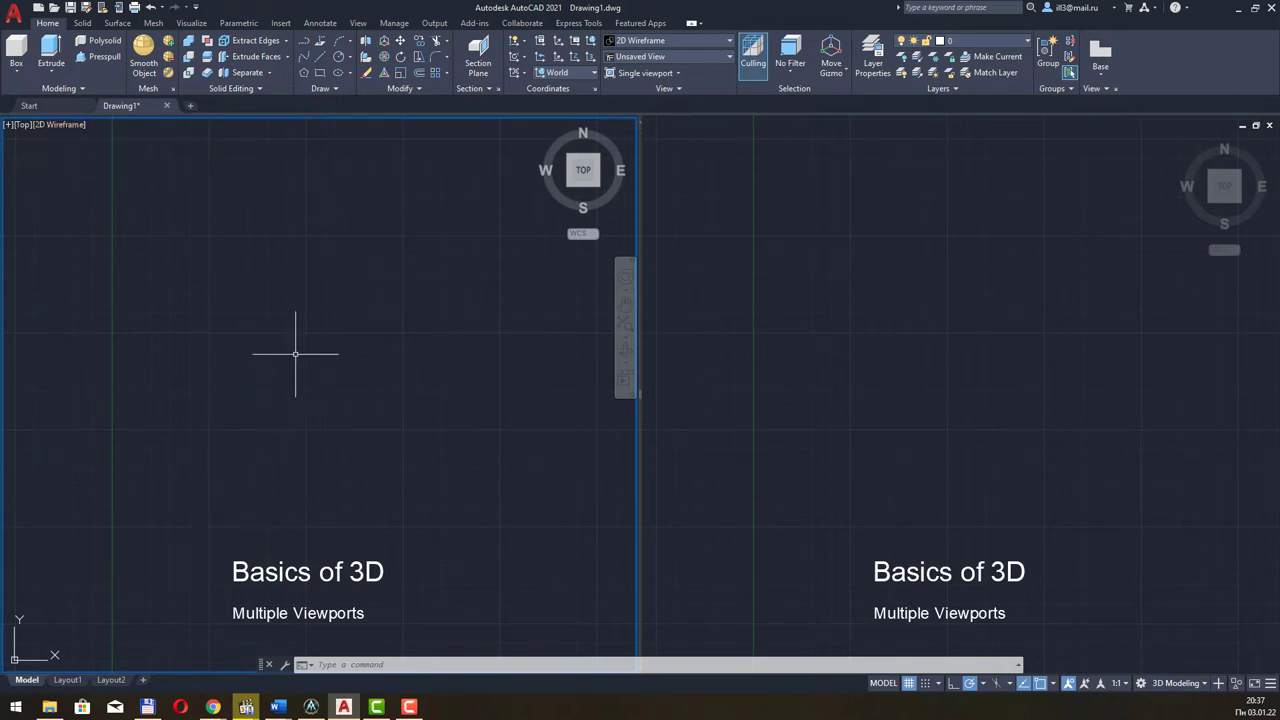
click(785, 230)
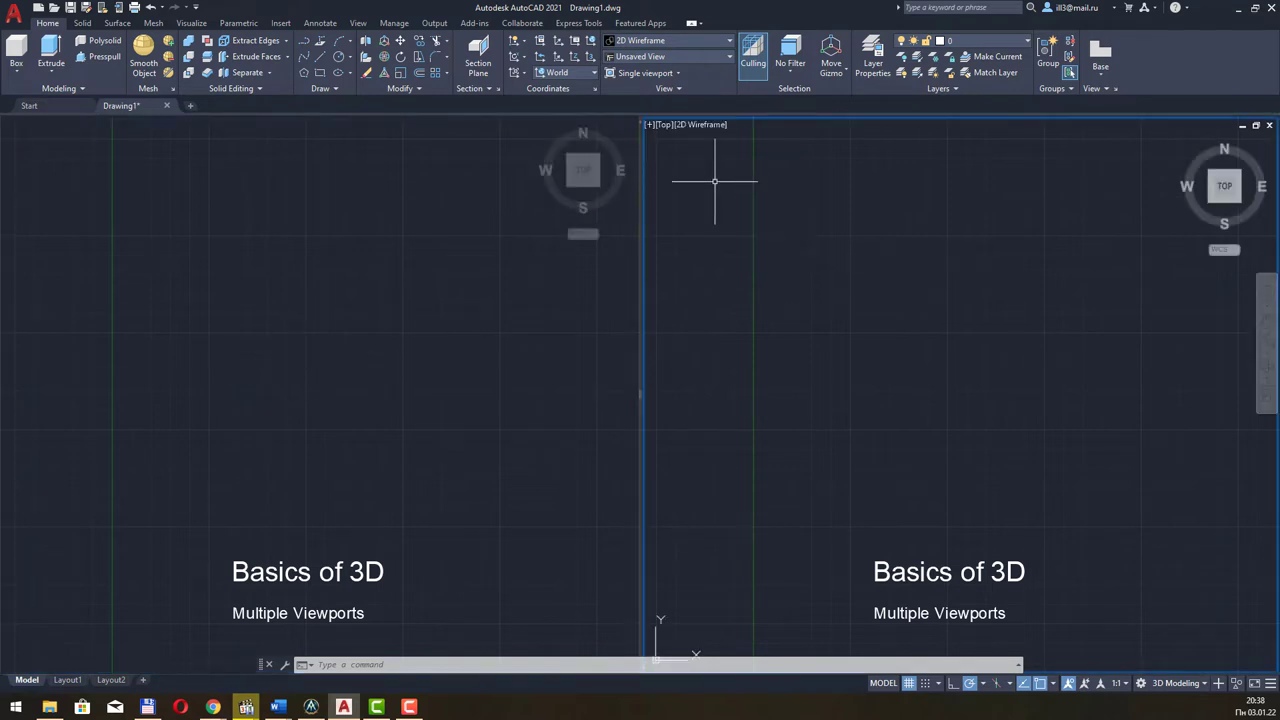
Open the right viewport's preset view list, dismiss it keeping Top view, then switch to Word
click(666, 126)
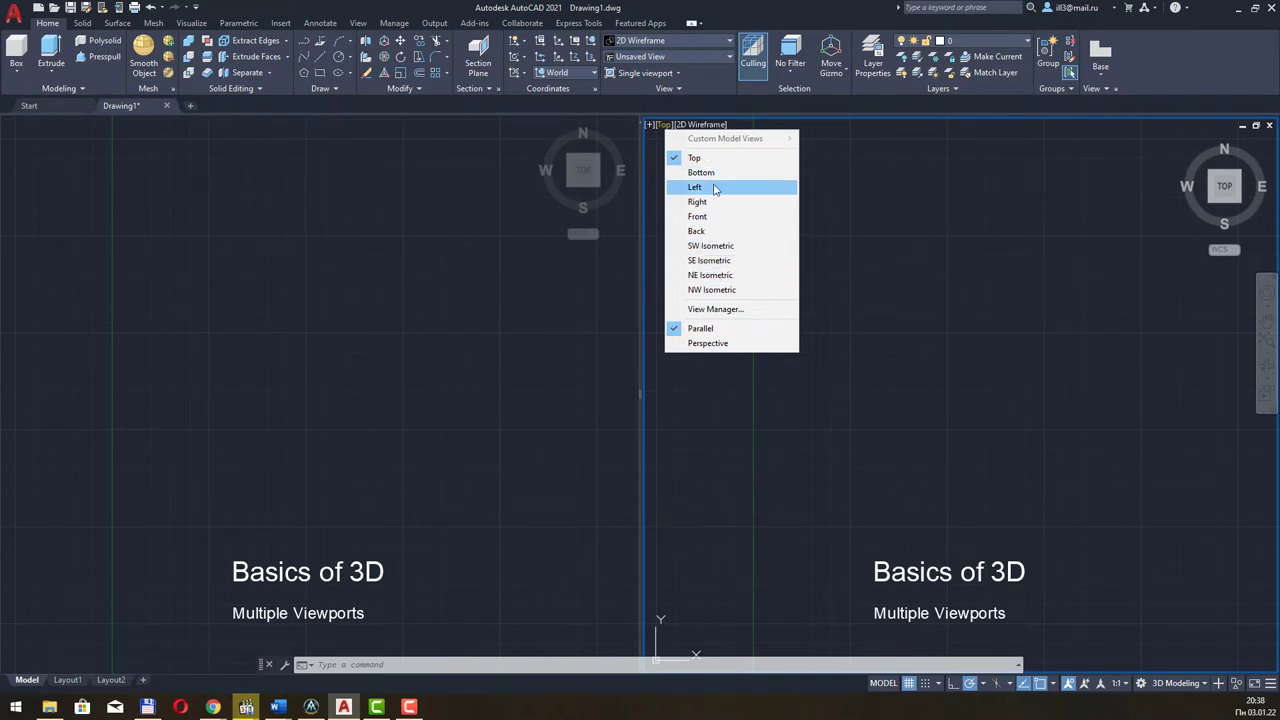
click(705, 201)
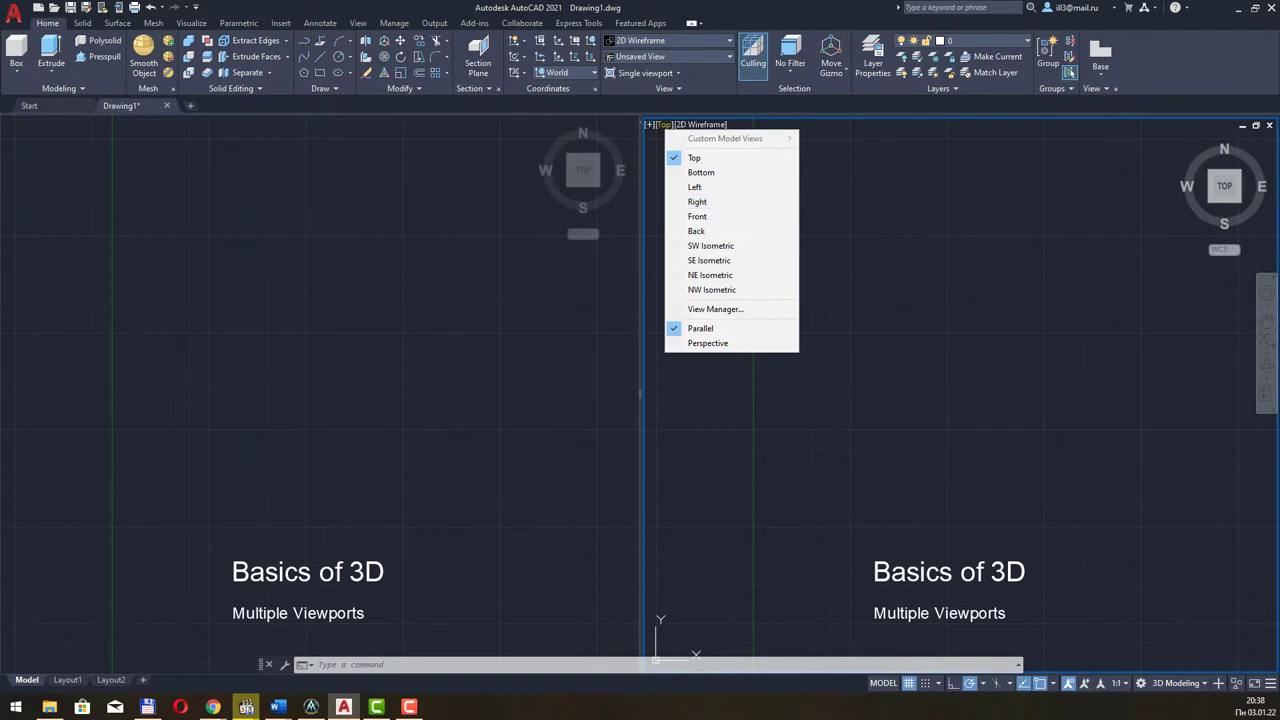
key(Escape)
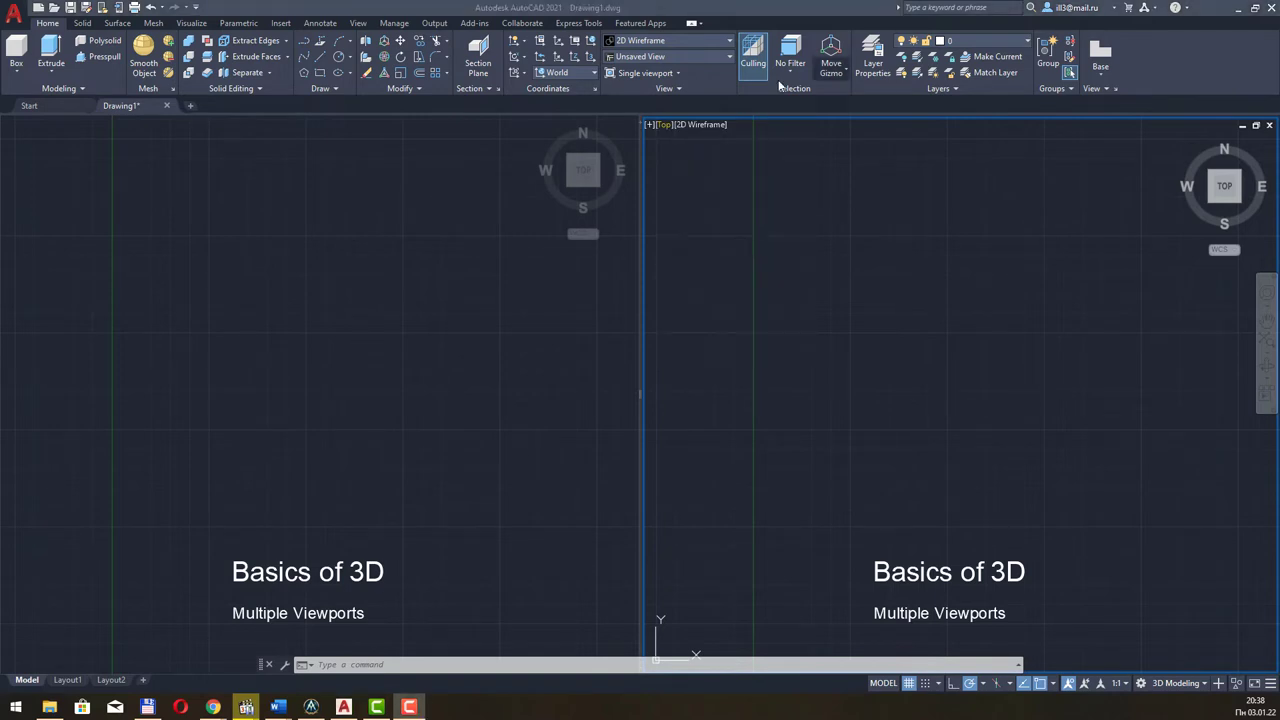
click(665, 125)
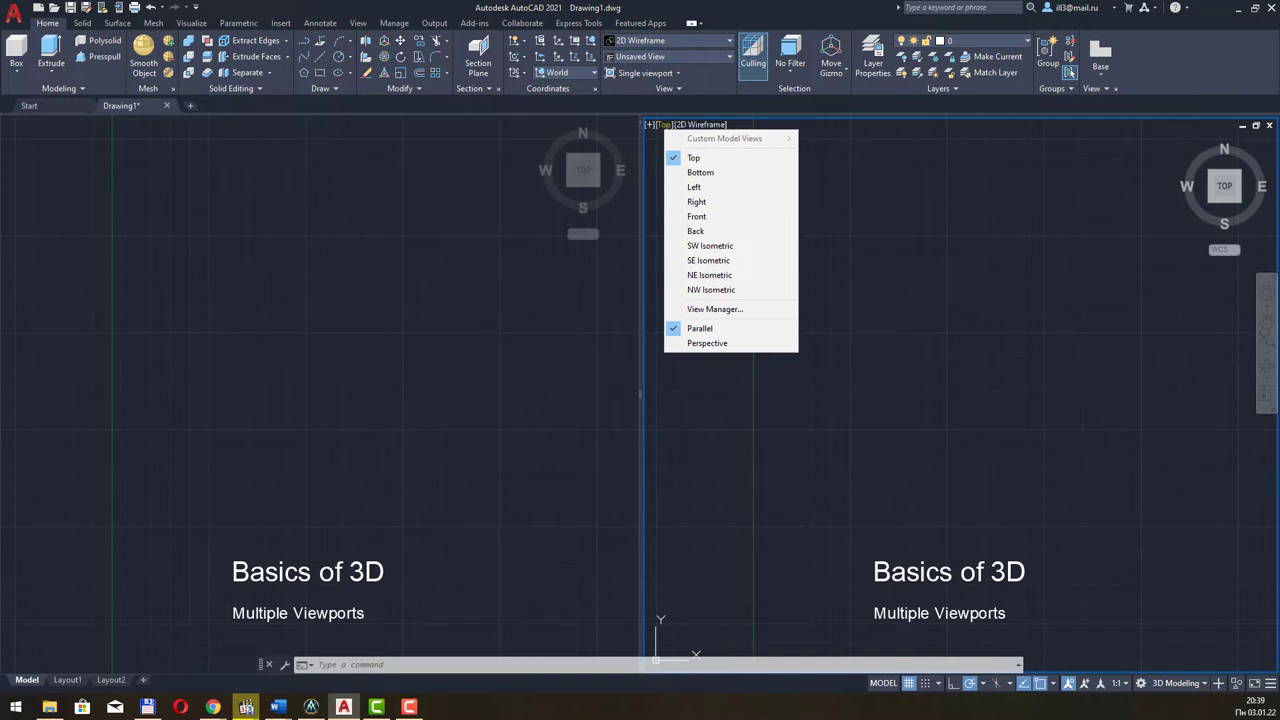
click(278, 707)
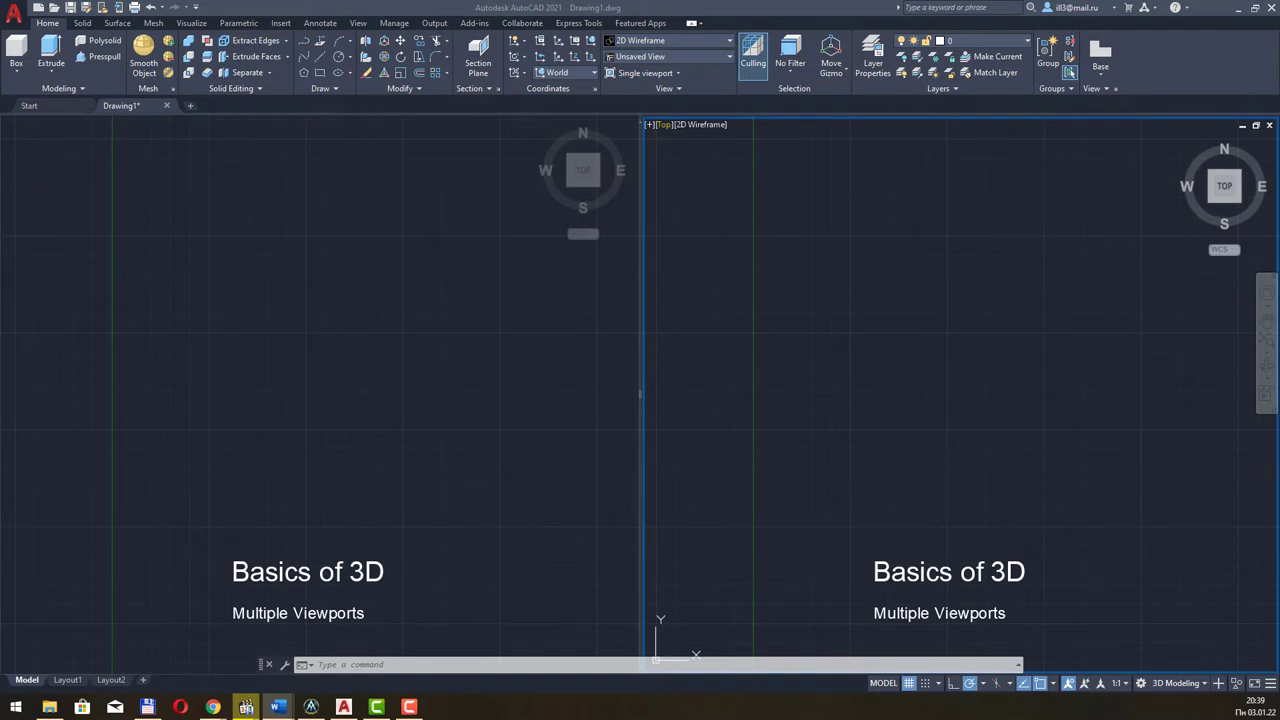
Activate the left viewport, pan its 'Basics of 3D' title upward, and open its [Top] view list
click(423, 387)
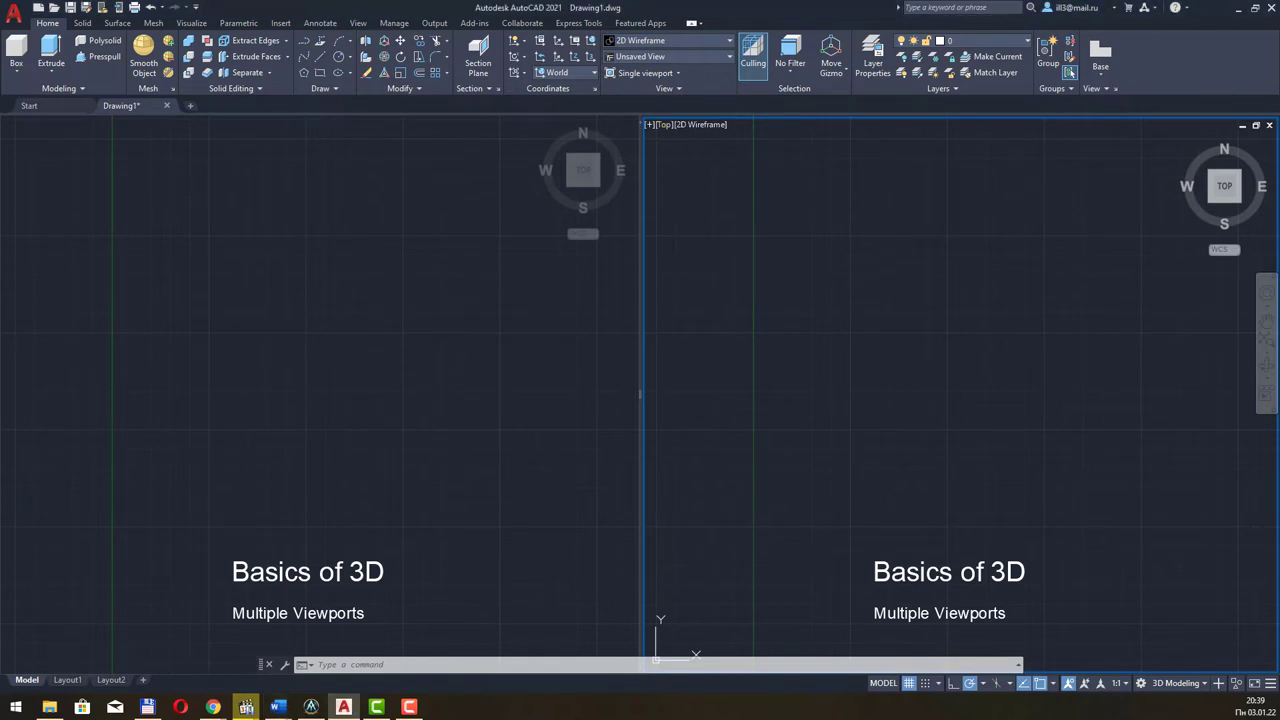
click(423, 382)
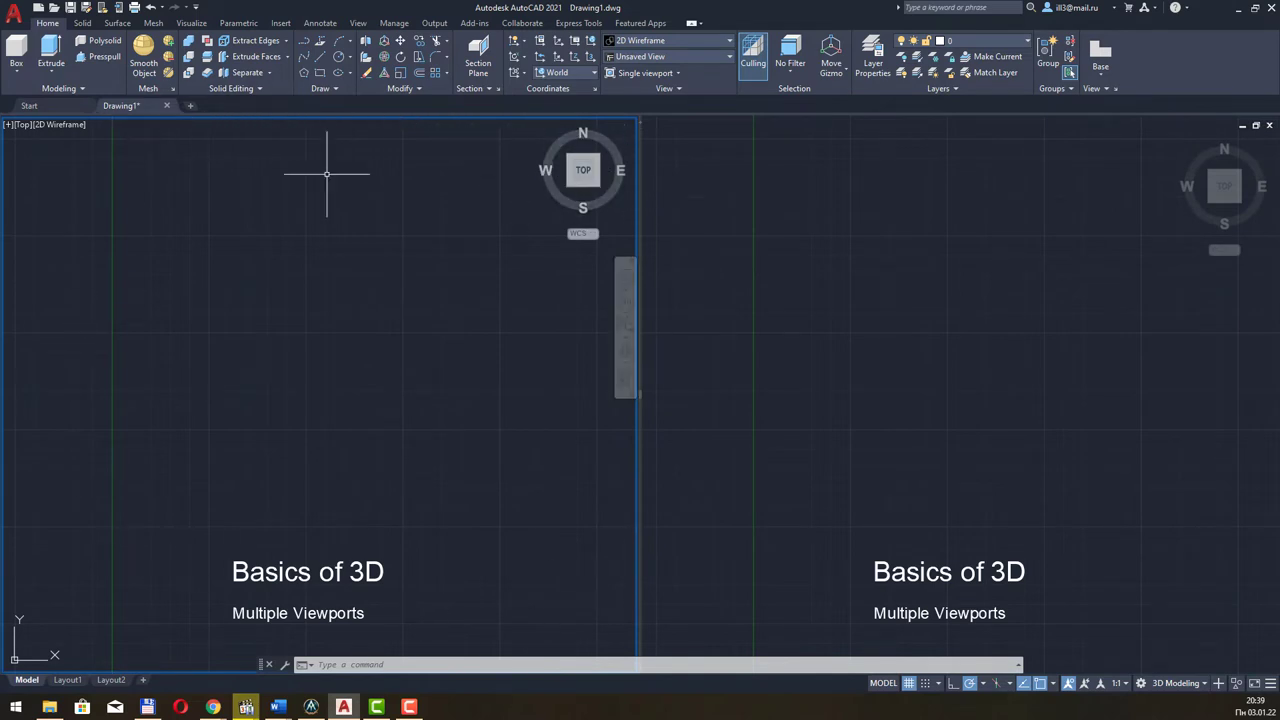
middle_drag(397, 494, 406, 287)
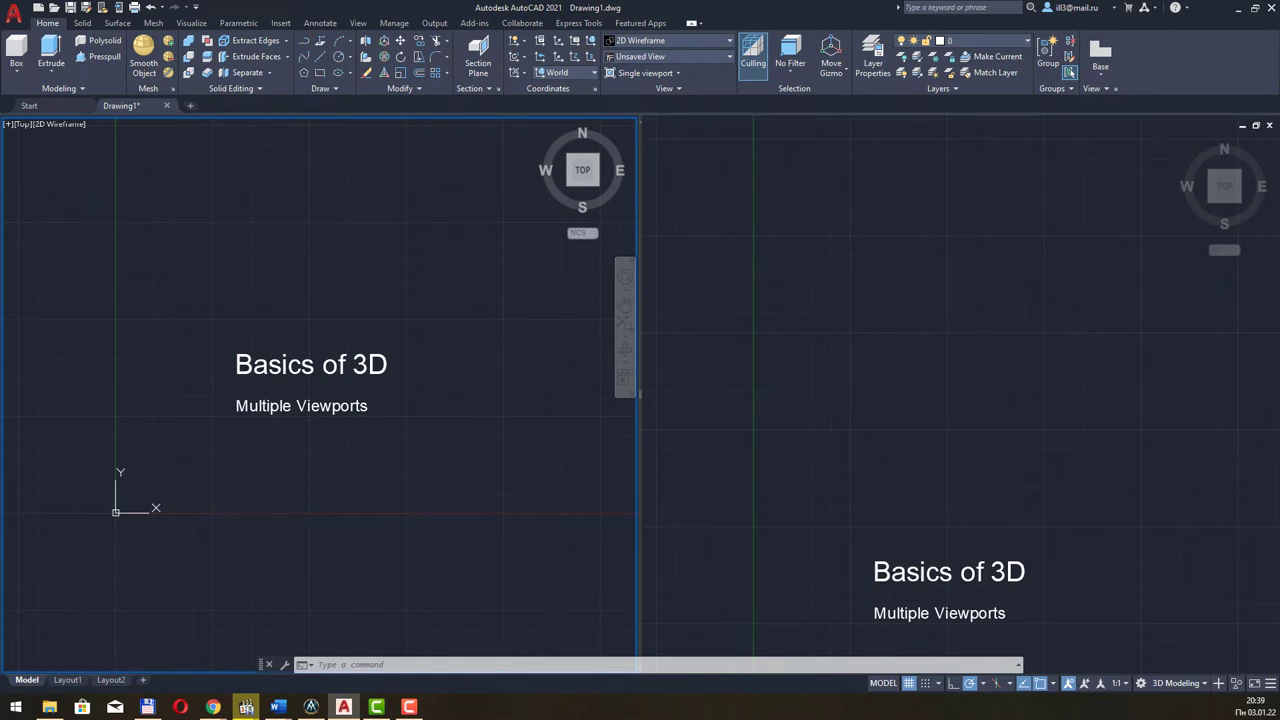
click(278, 707)
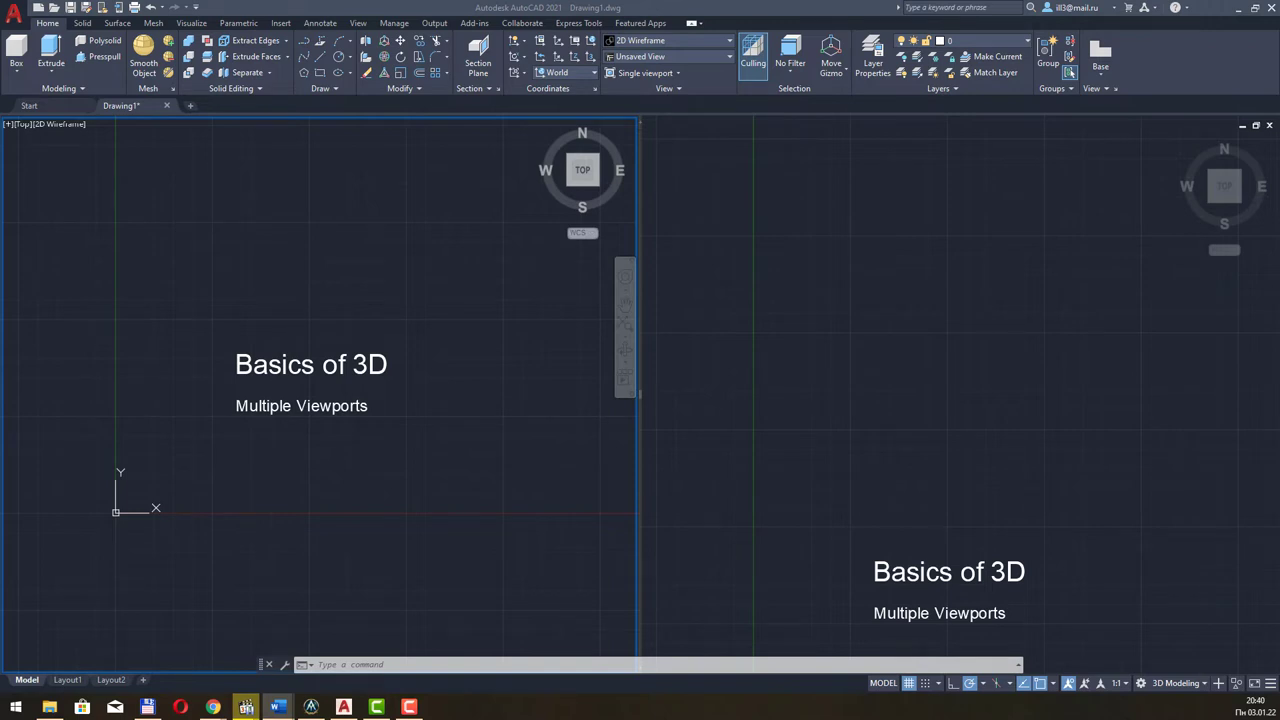
click(28, 127)
click(28, 127)
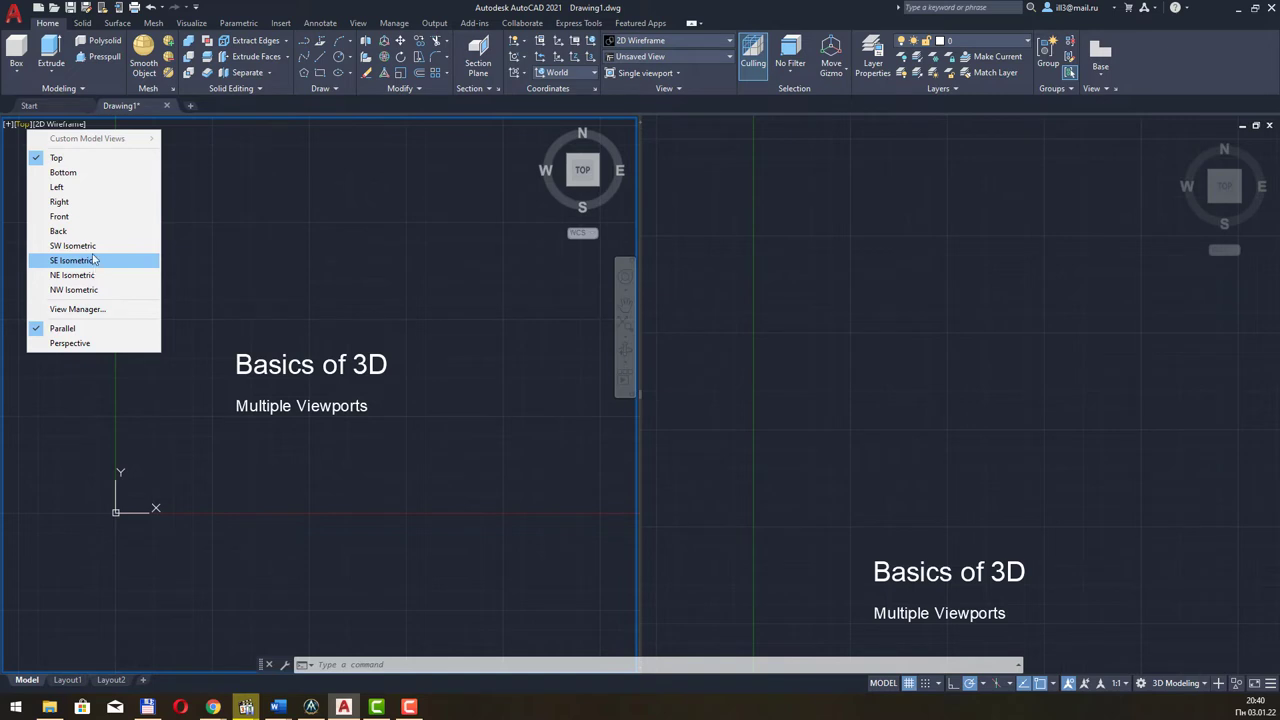
Switch the left viewport to SW Isometric and adjust its zoom and position
click(93, 247)
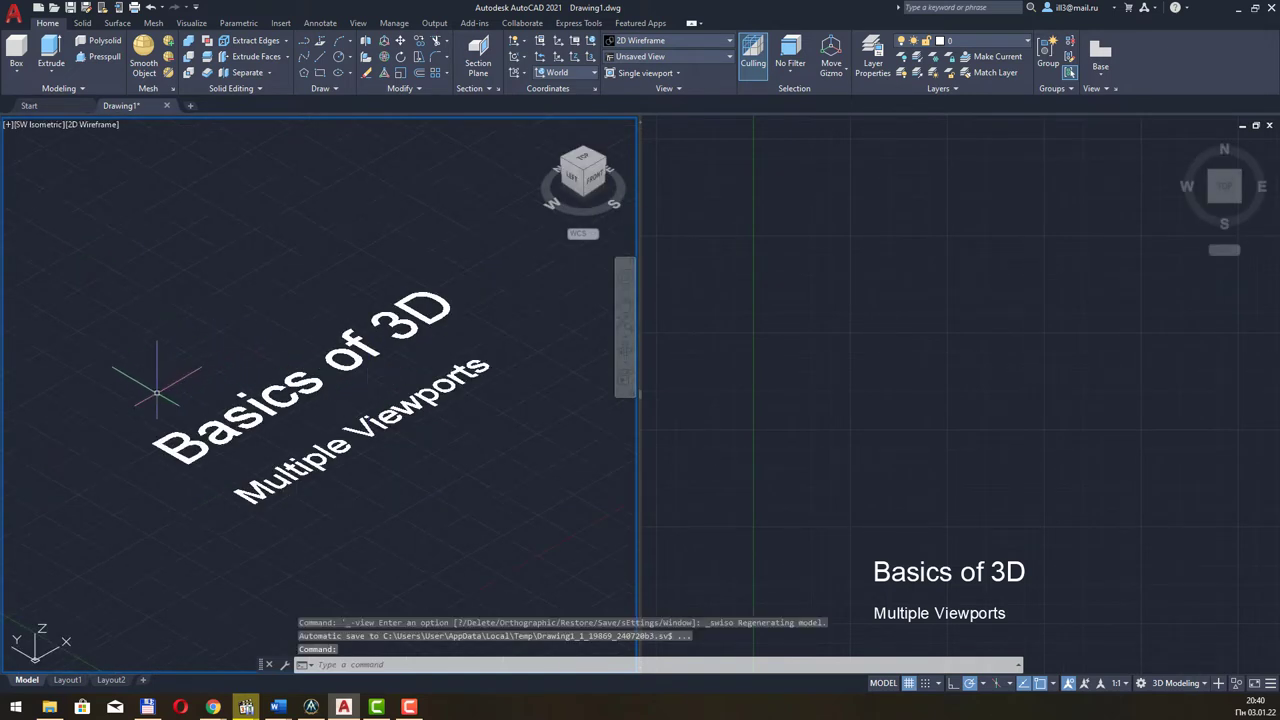
scroll(194, 394, down, 2)
scroll(320, 420, down, 2)
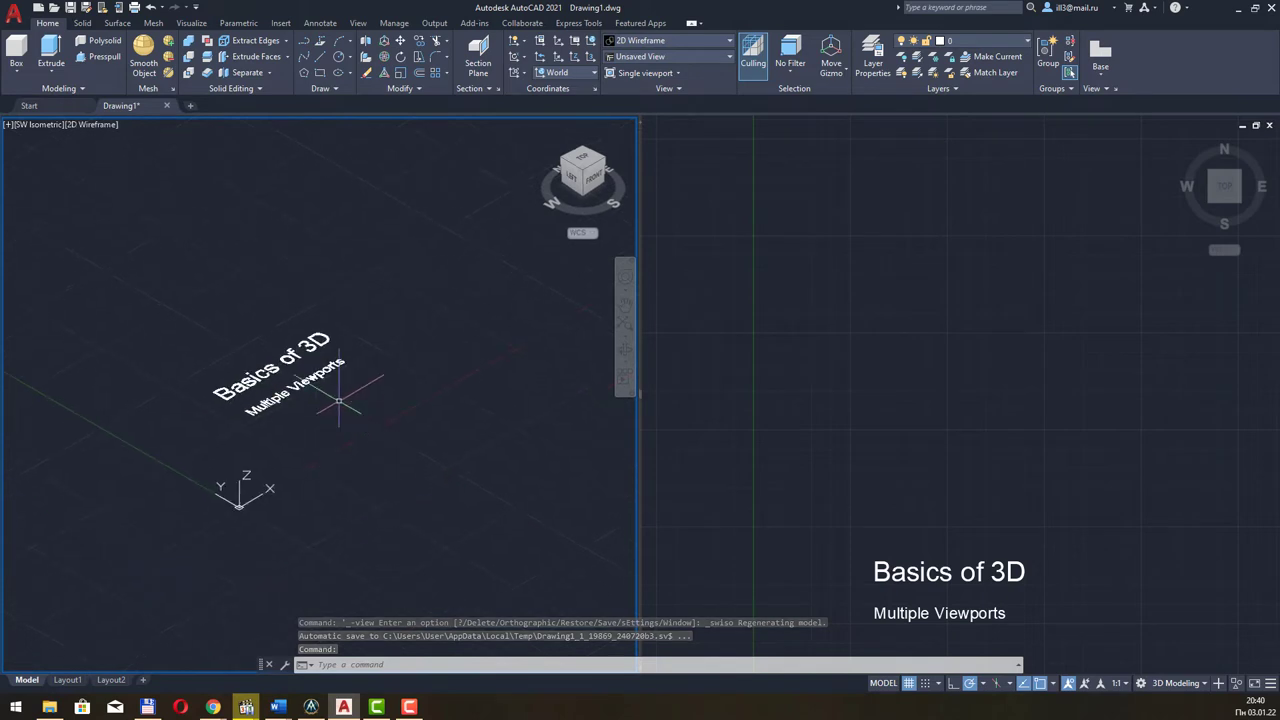
scroll(310, 400, up, 2)
scroll(315, 408, up, 1)
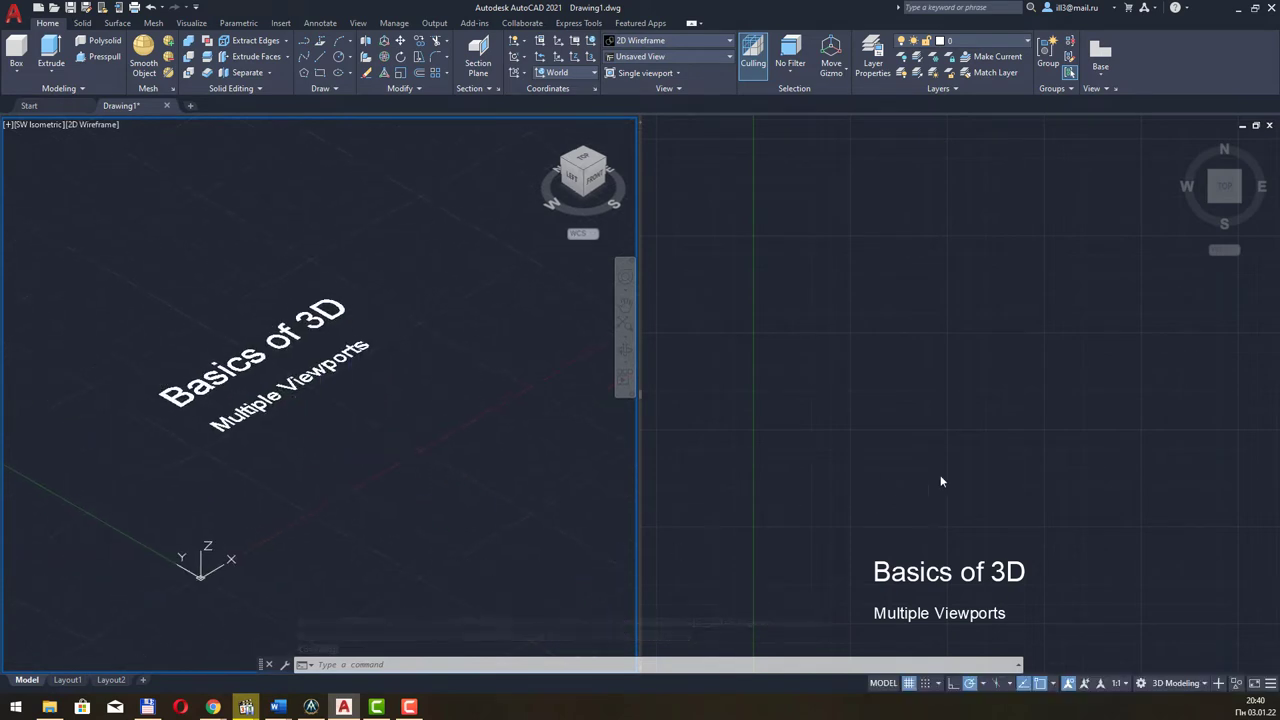
mouse_move(400, 450)
middle_down()
mouse_move(400, 255)
mouse_move(405, 453)
middle_up()
Pan the right Top viewport's text up and right, then reactivate the left viewport
click(1040, 430)
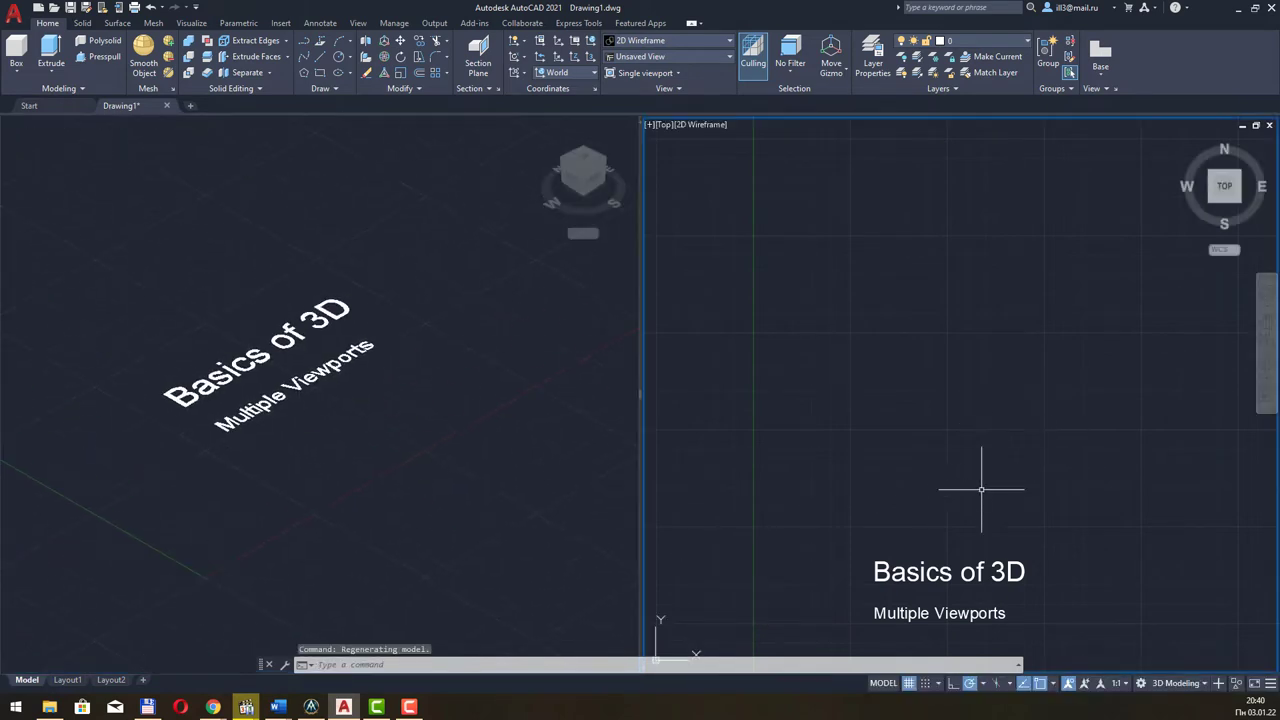
mouse_move(983, 486)
middle_down()
mouse_move(951, 246)
mouse_move(1066, 269)
middle_up()
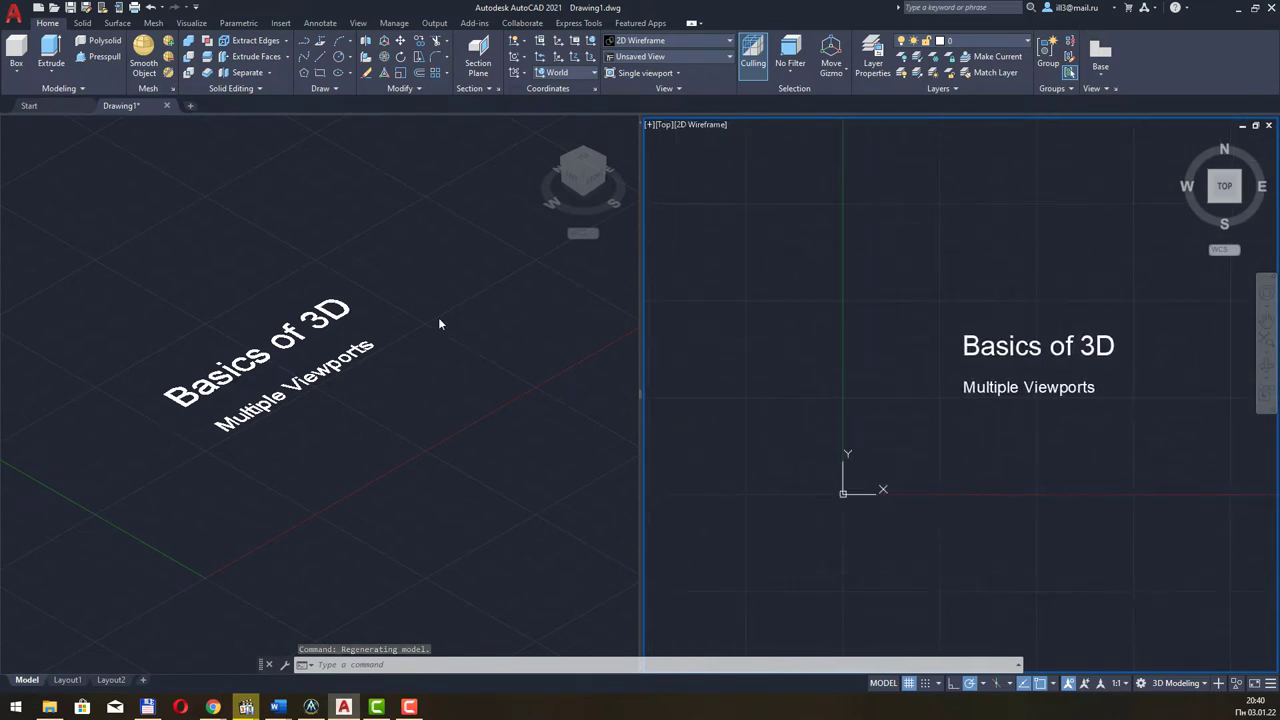
click(438, 317)
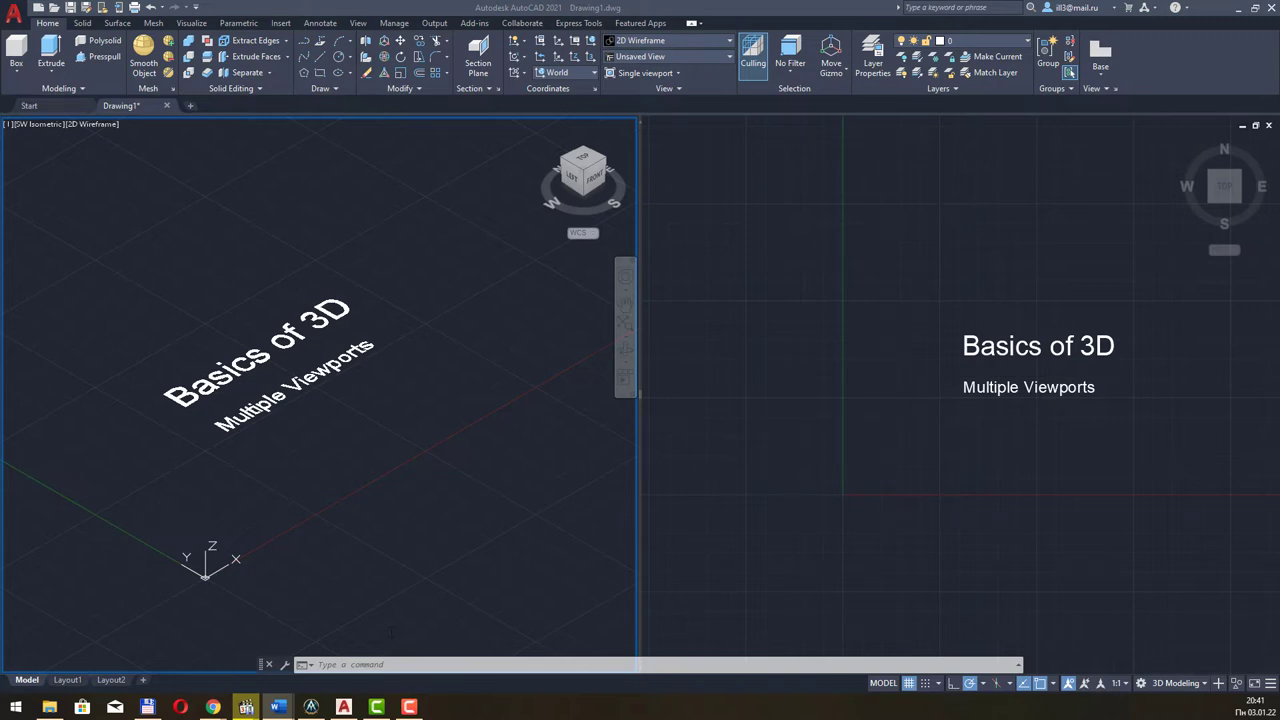
click(101, 125)
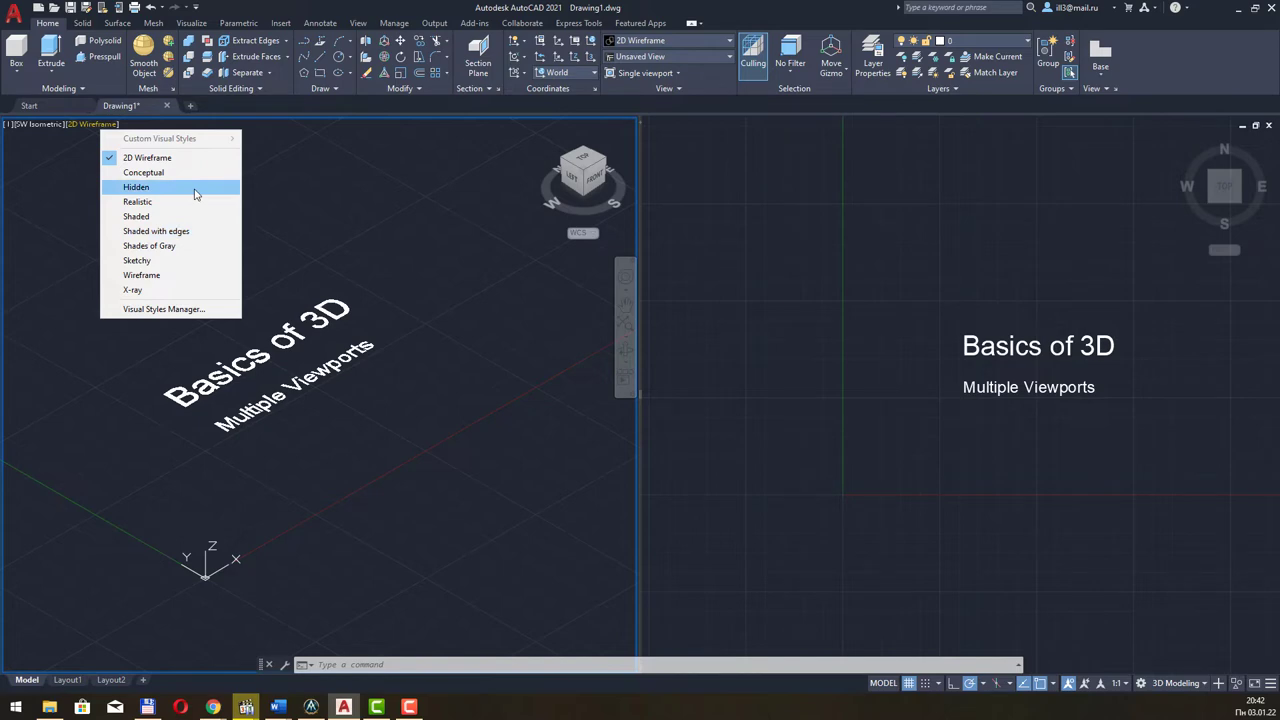
key(Escape)
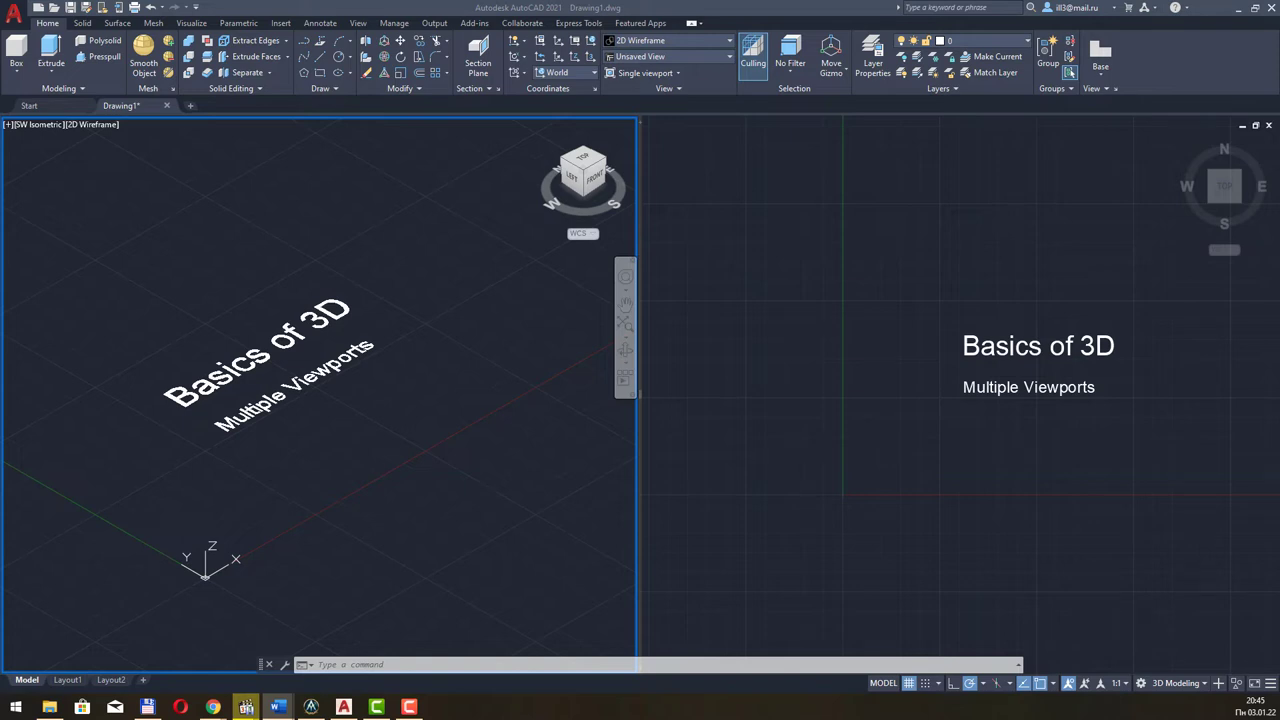
Maximize the SW Isometric viewport so it fills the entire drawing area
click(9, 127)
mouse_move(80, 153)
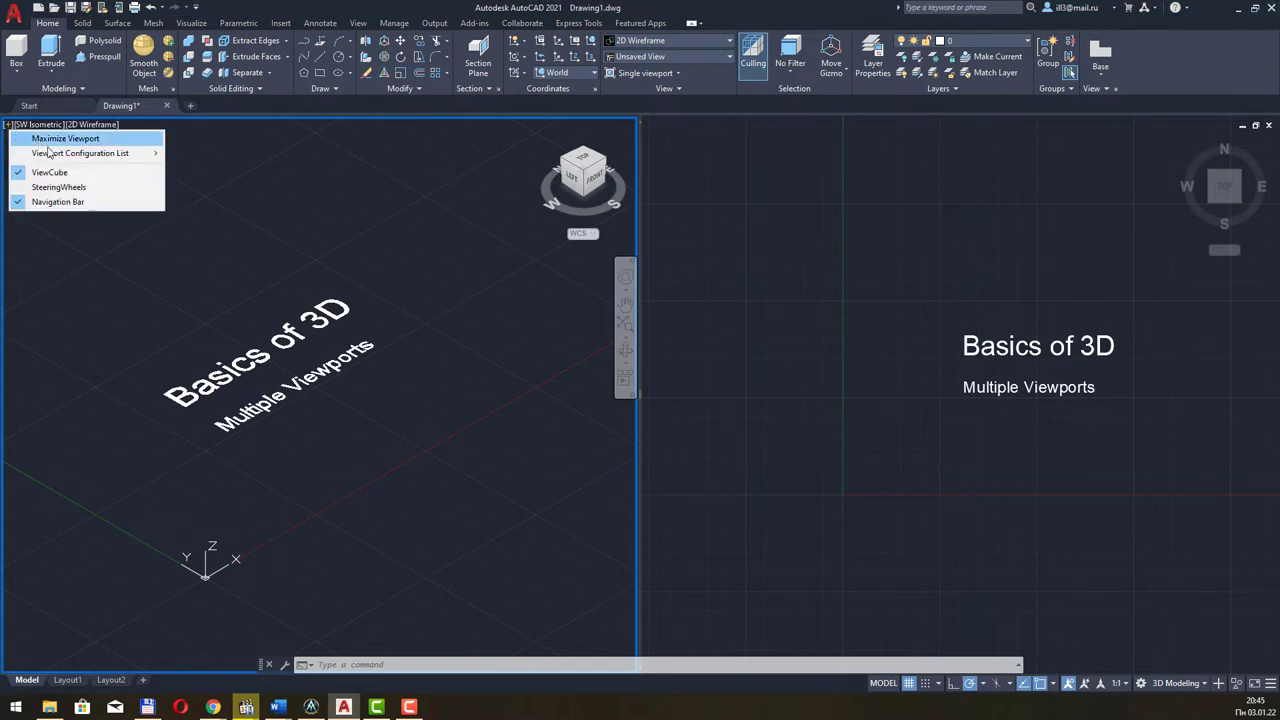
click(212, 173)
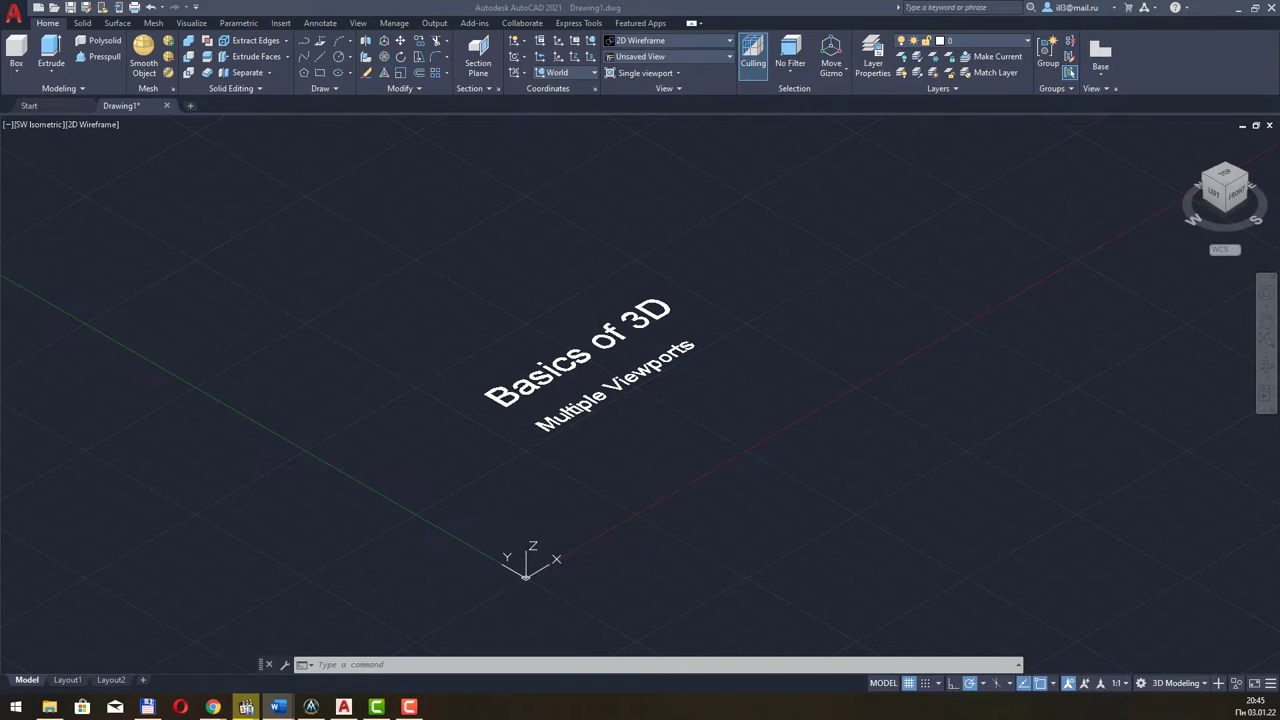
click(31, 131)
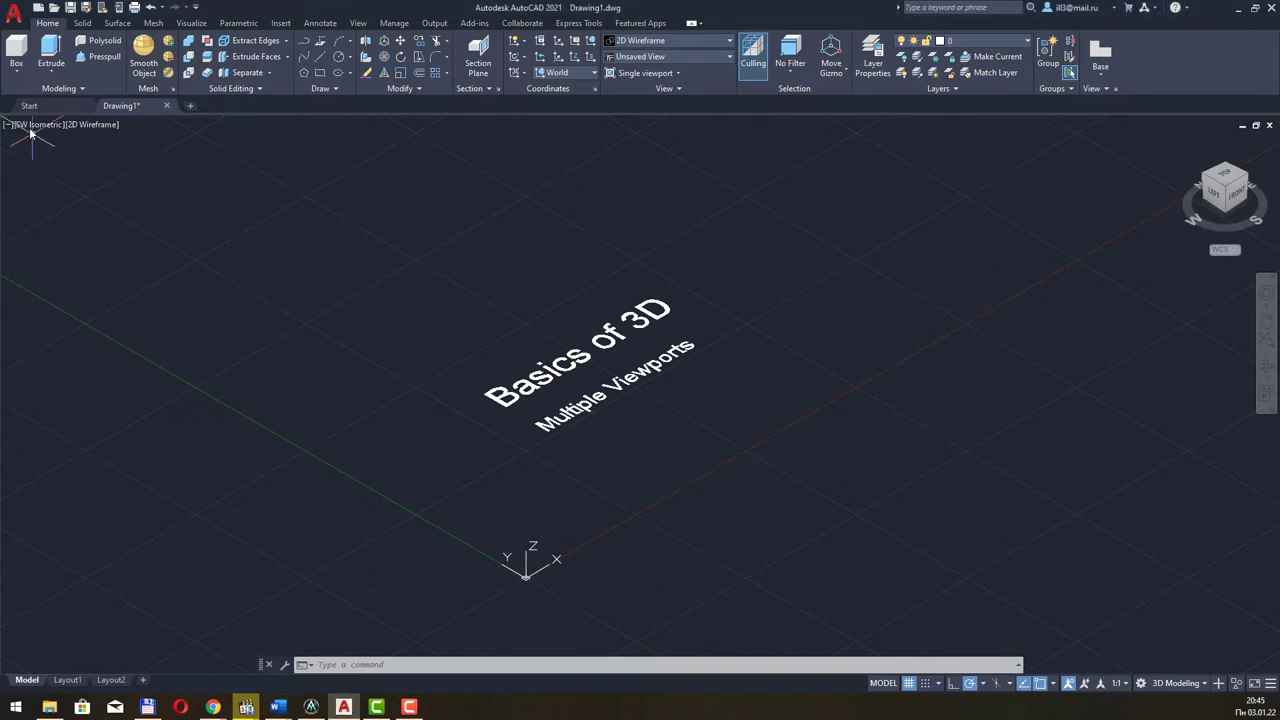
Restore the two viewports, alternate activating right and left, and zoom the left view
click(31, 125)
key(Escape)
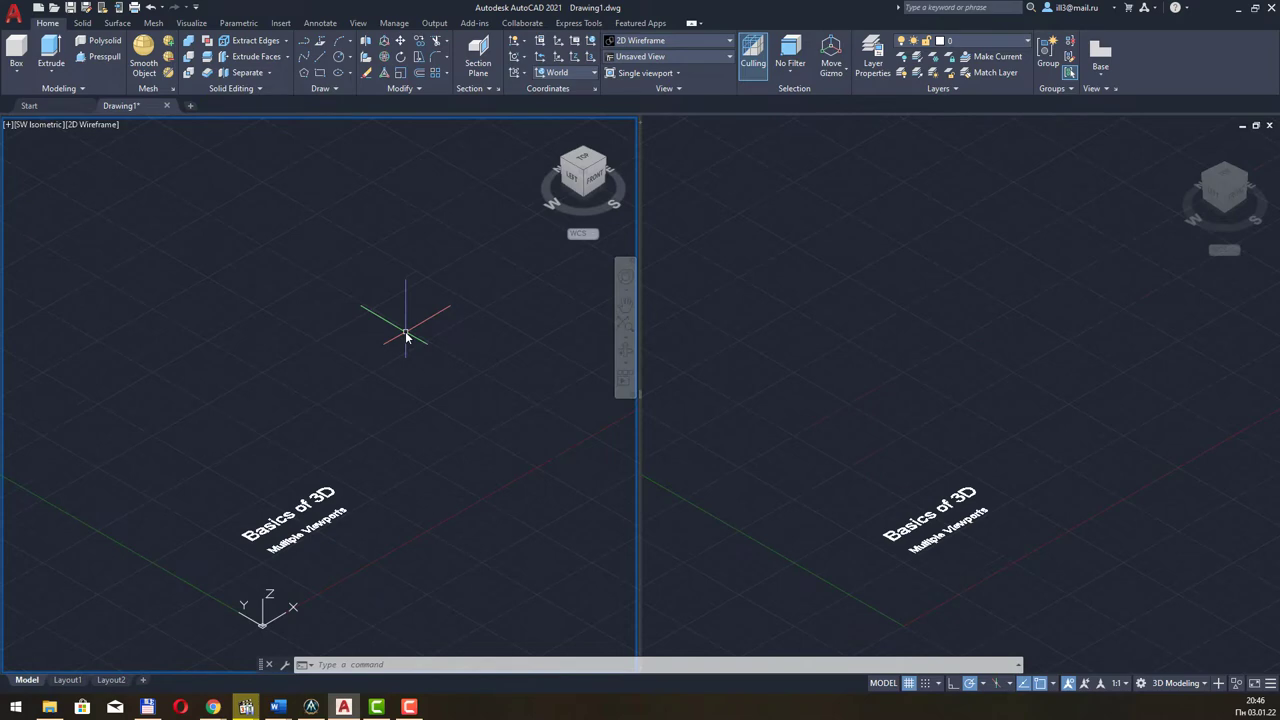
click(862, 362)
click(411, 365)
click(763, 317)
click(353, 356)
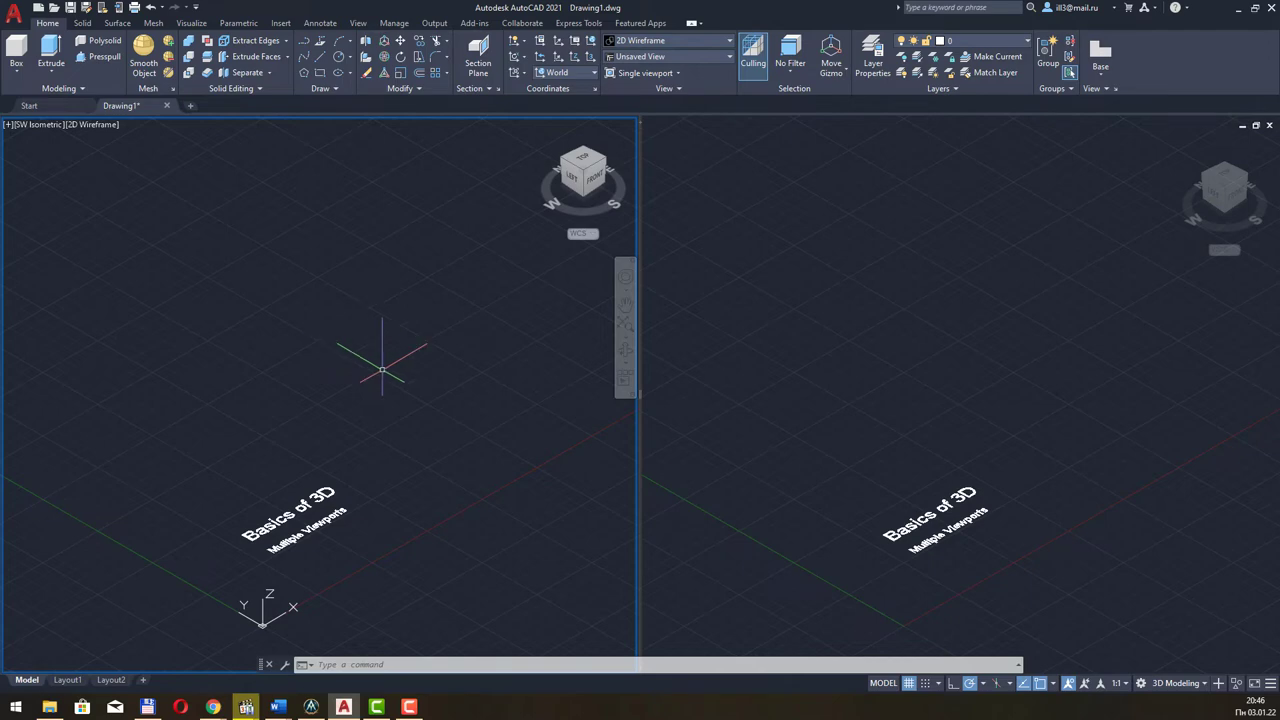
scroll(348, 405, down, 3)
scroll(348, 412, down, 3)
scroll(348, 412, up, 3)
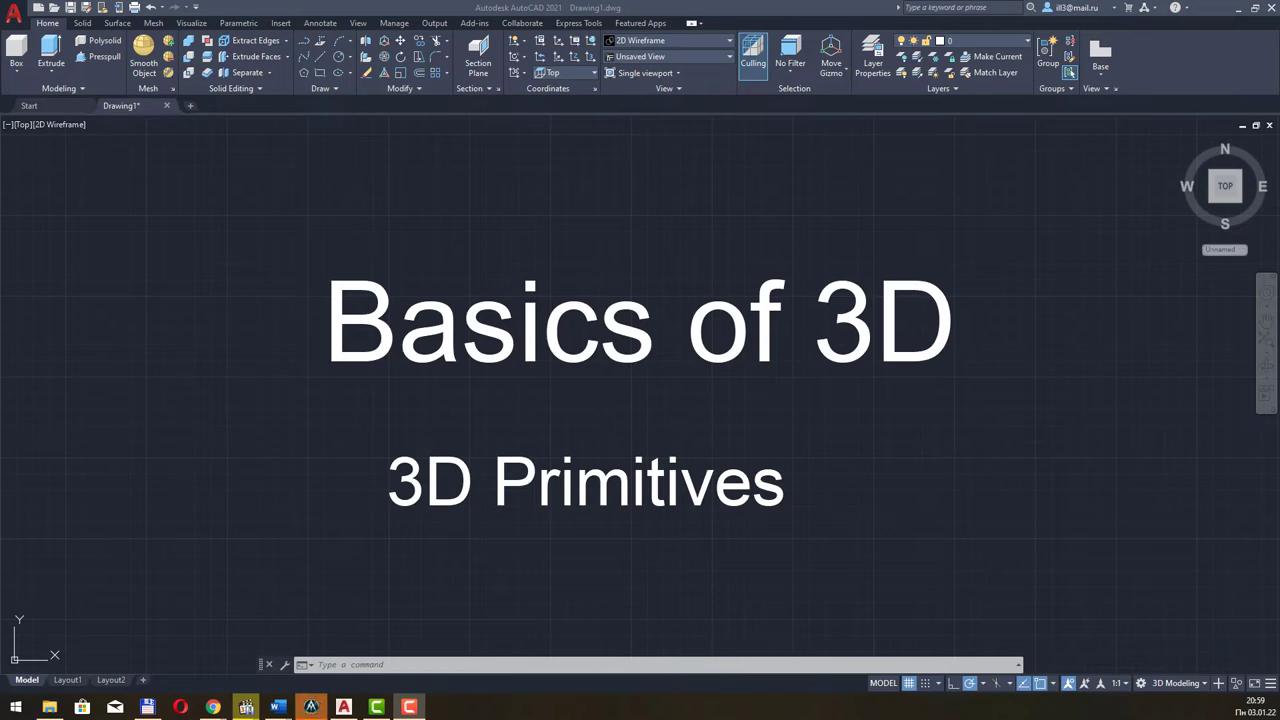
Open the Modeling panel's Box dropdown to list Box, Cylinder, Cone, Sphere, Pyramid, Wedge and Torus
click(16, 75)
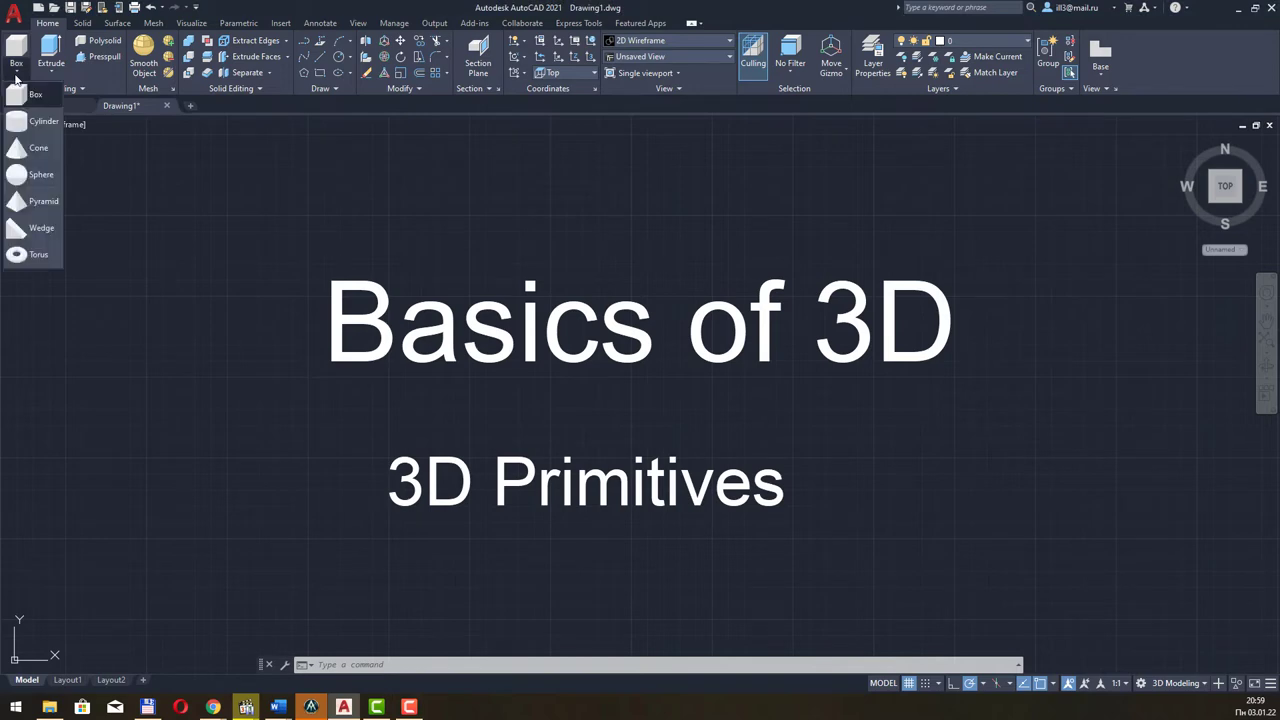
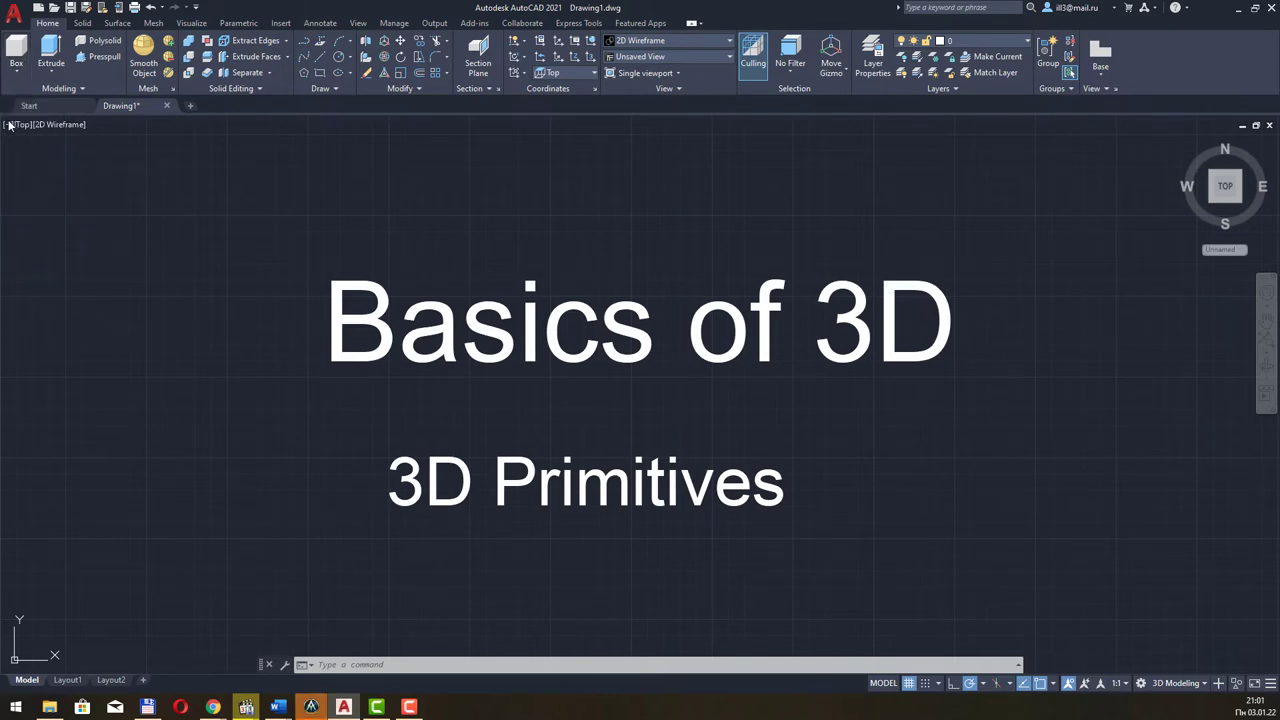
Split the drawing into two vertical viewports and set the right one to SW Isometric
click(9, 124)
click(200, 188)
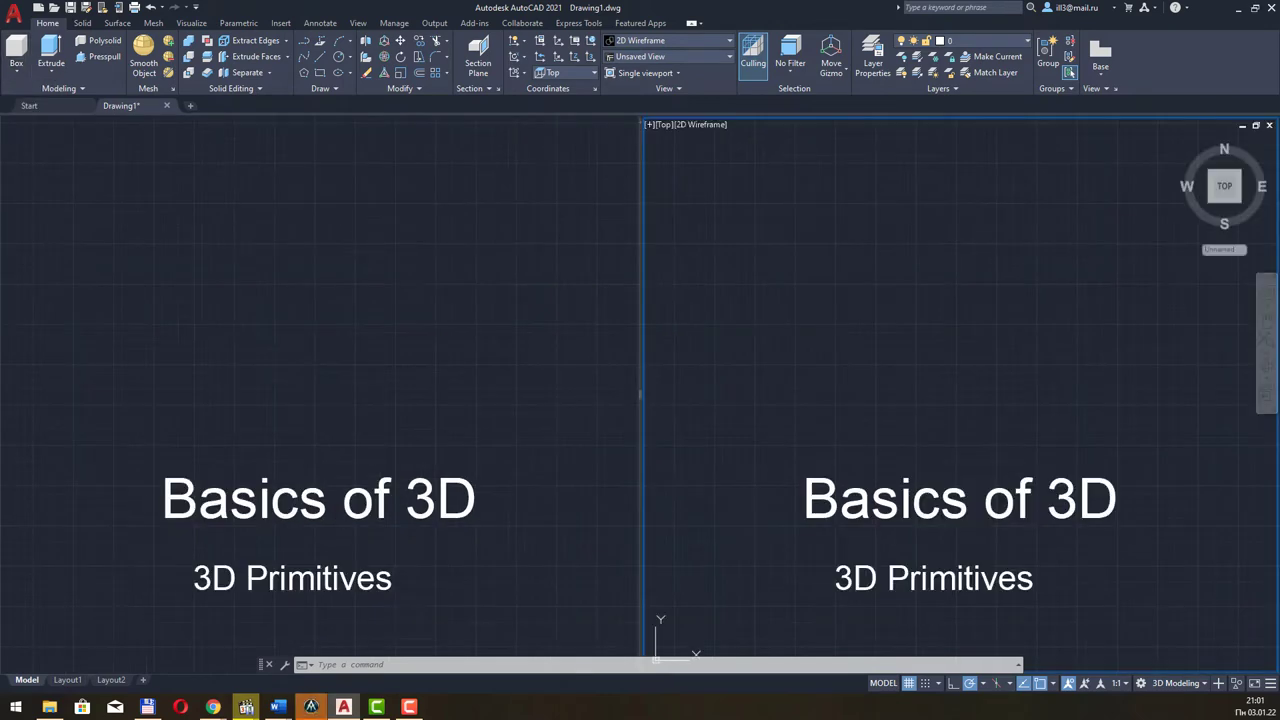
click(694, 127)
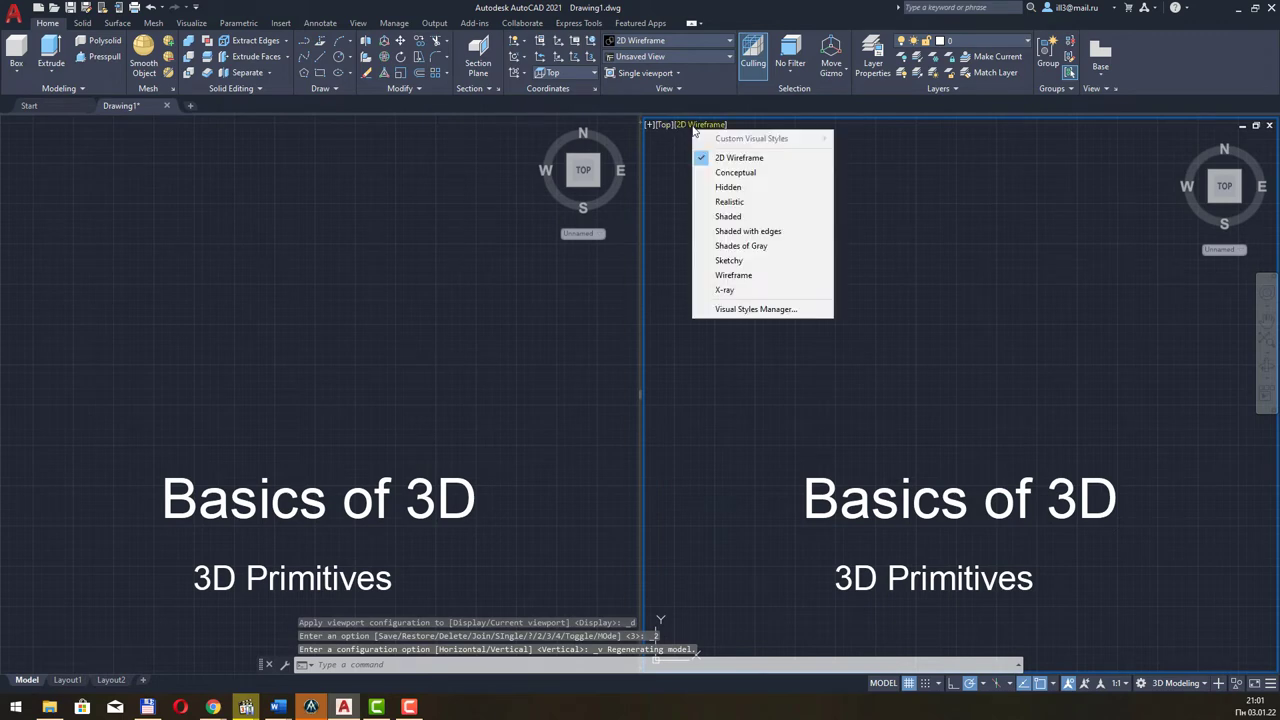
click(703, 128)
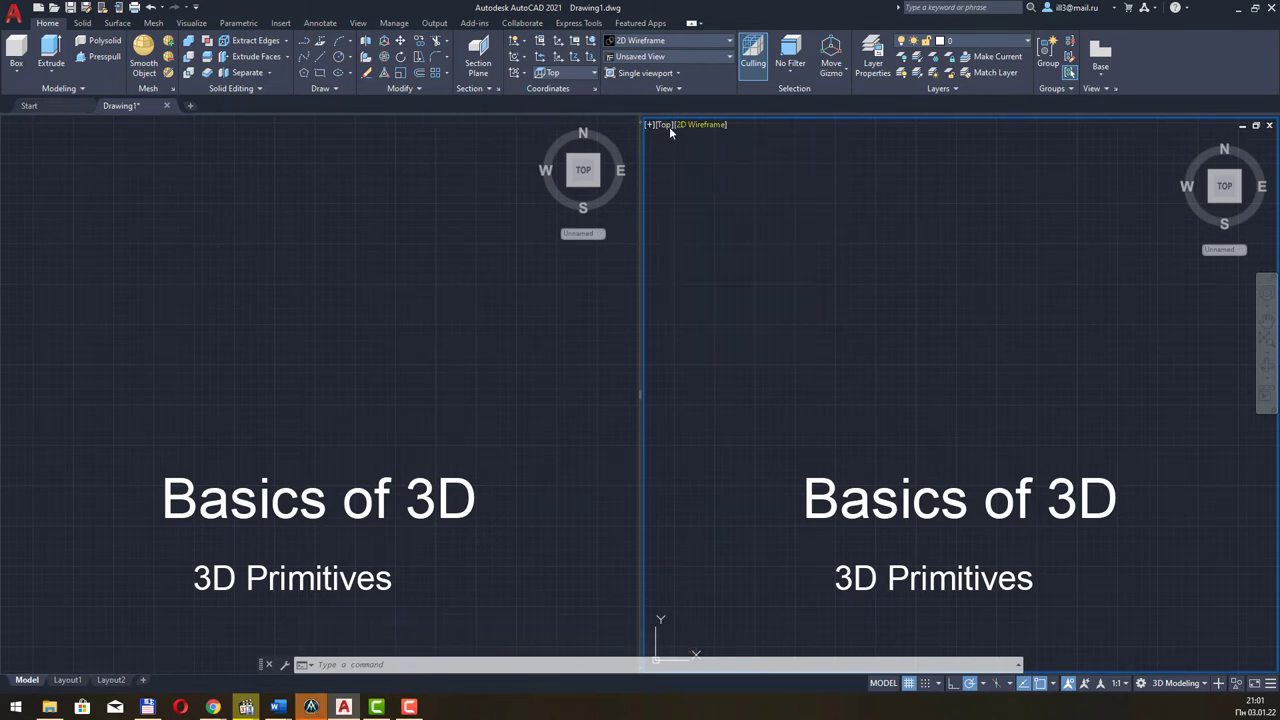
click(664, 125)
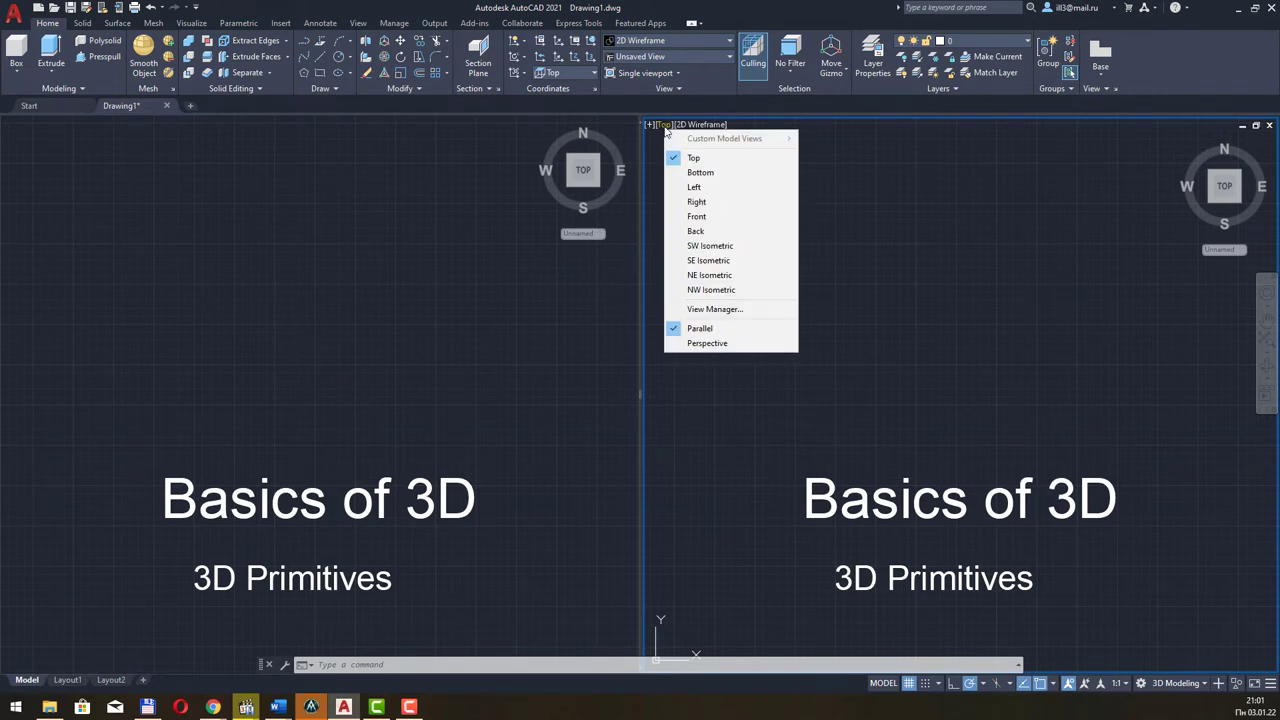
click(733, 248)
scroll(731, 245, down, 3)
scroll(731, 245, down, 3)
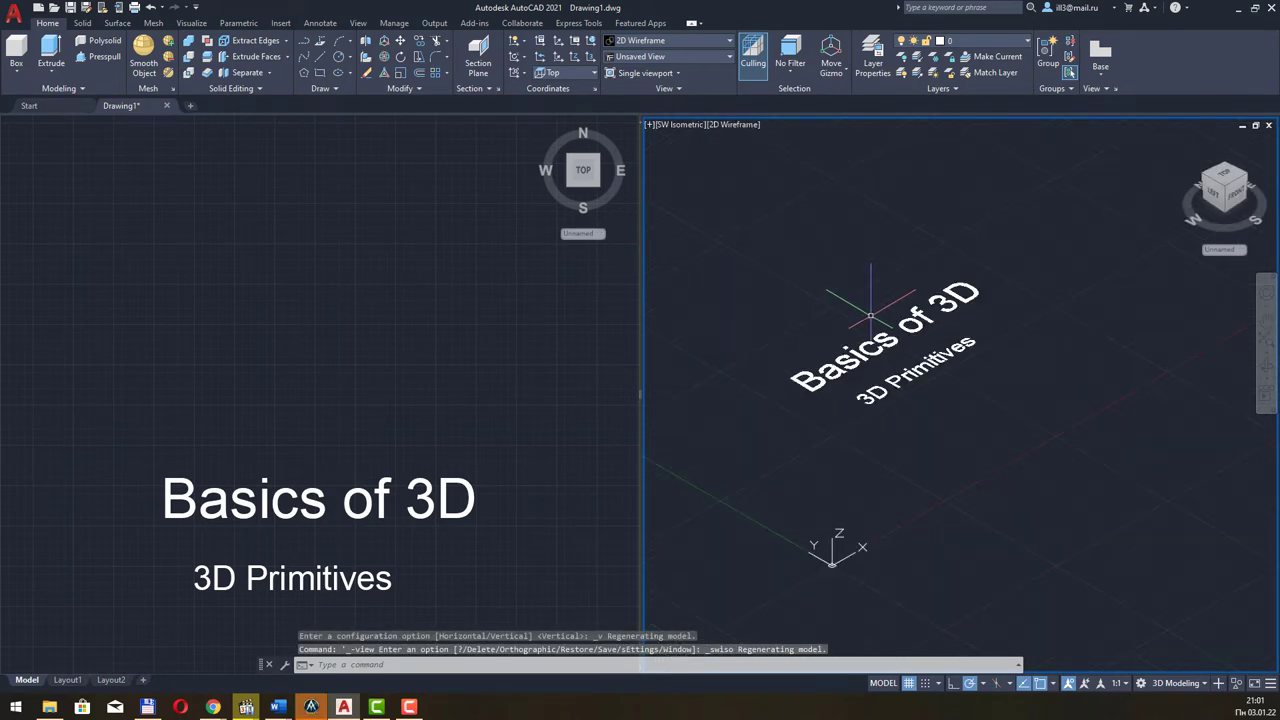
Start the BOX command from the left Top viewport
click(594, 502)
text(box)
key(Return)
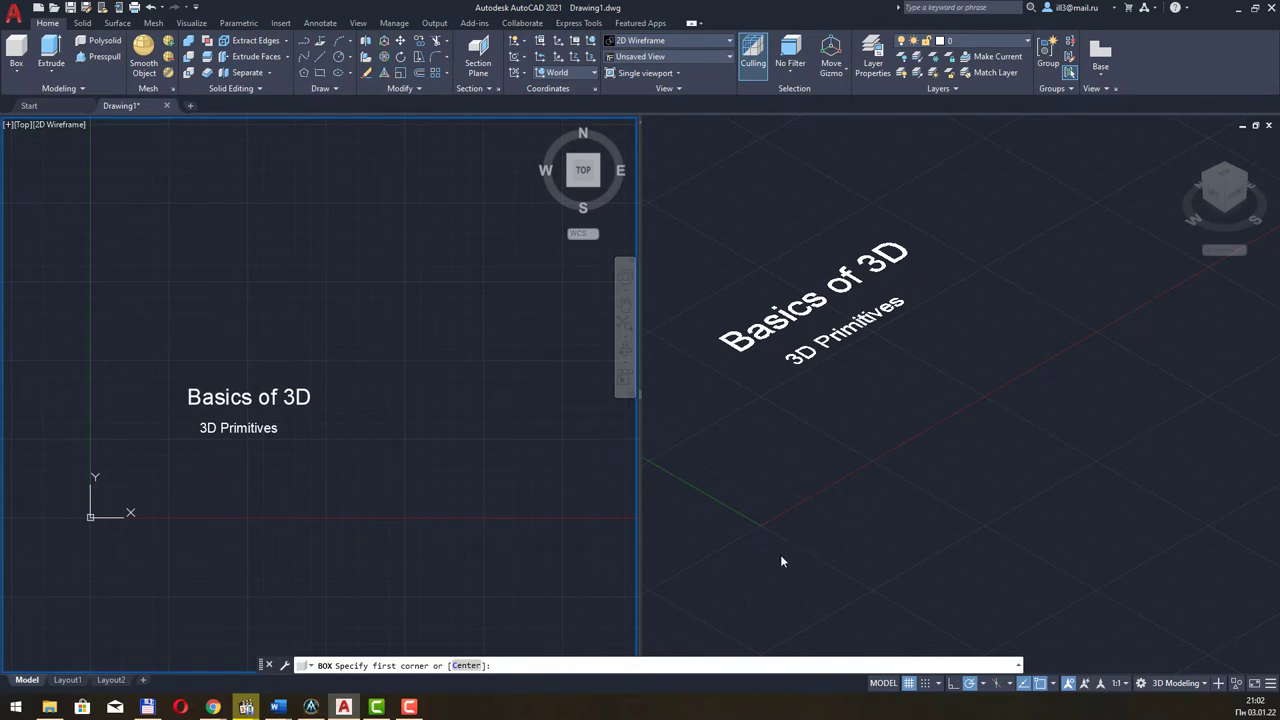
Pick the box's first corner in the isometric view and try entering 6 and 0 for the other corner
click(780, 554)
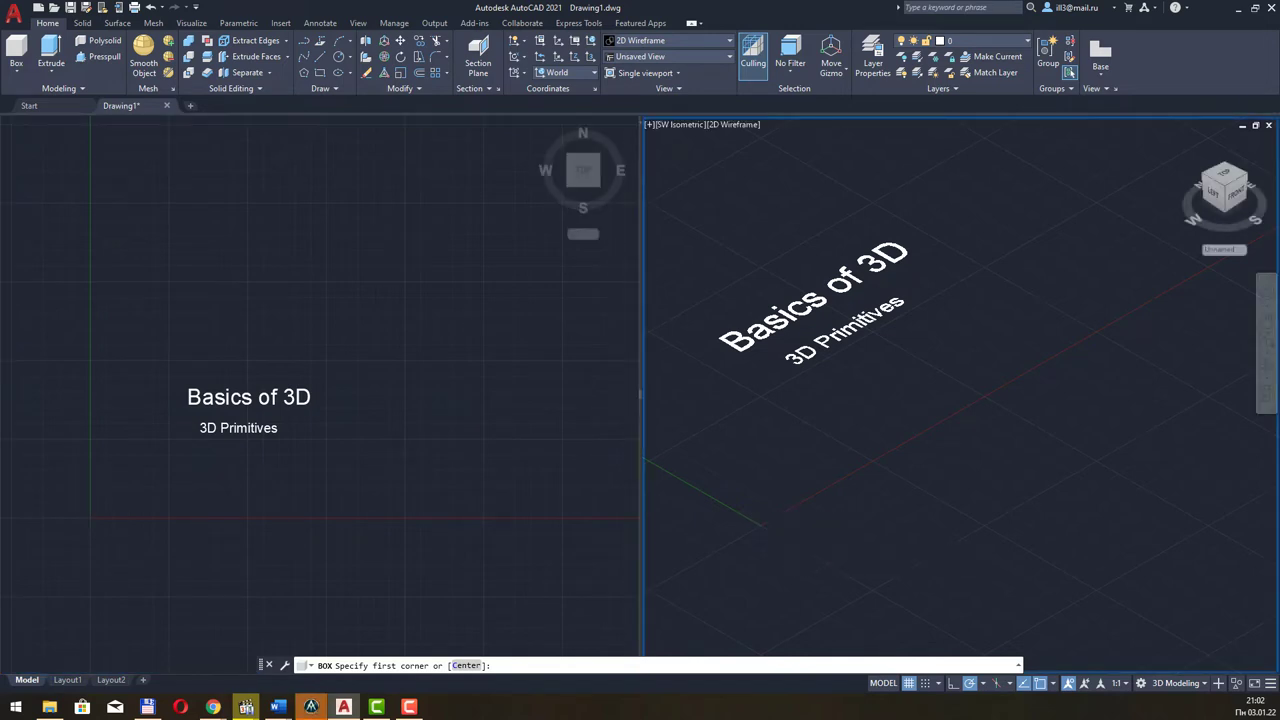
click(797, 540)
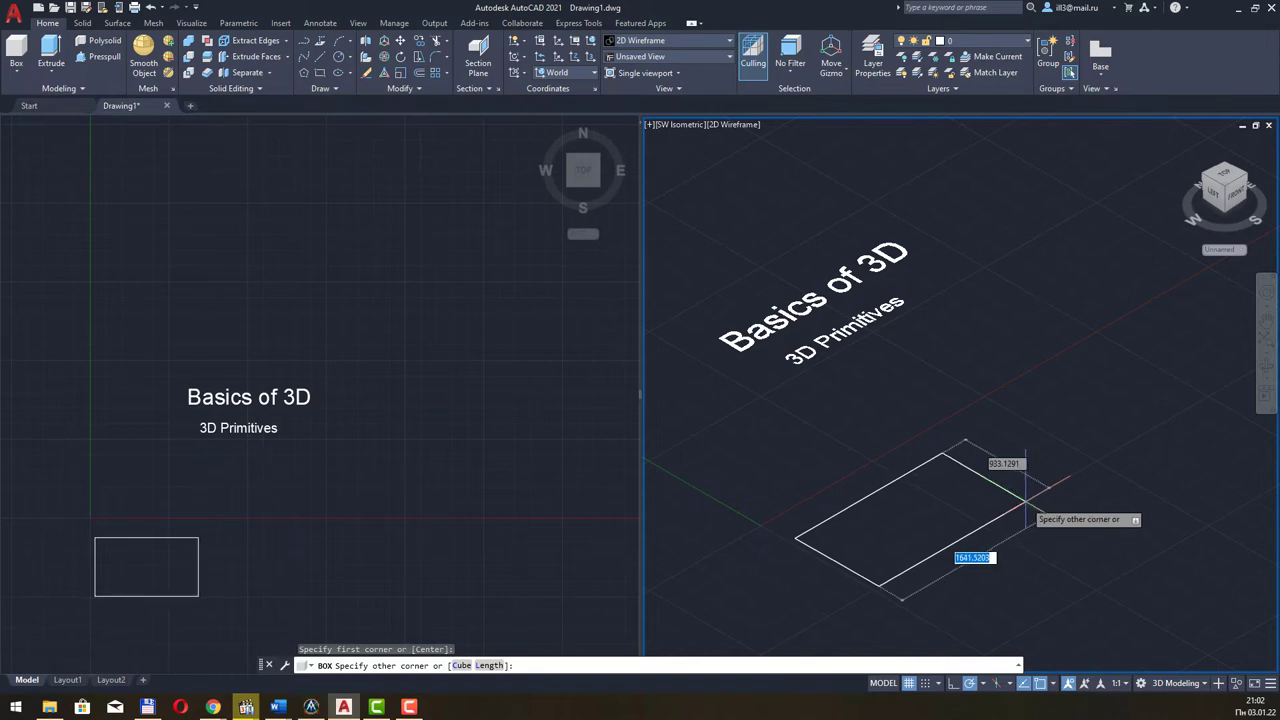
text(60)
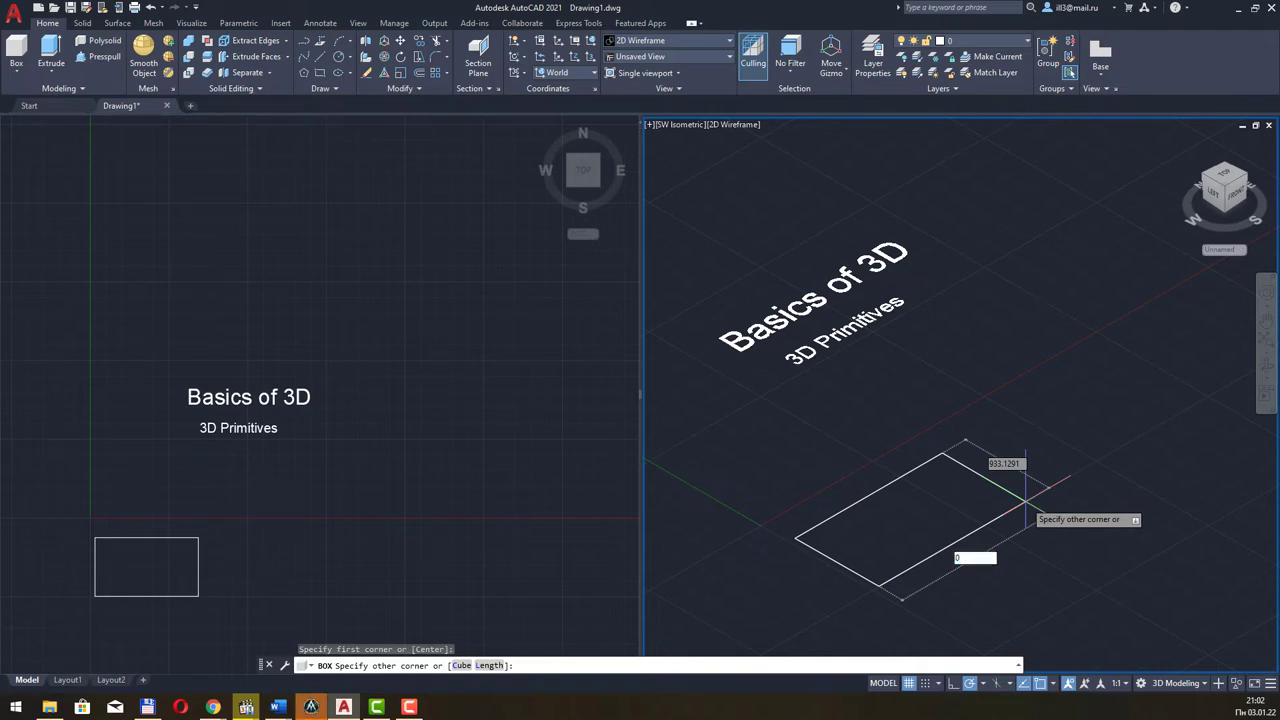
key(Tab)
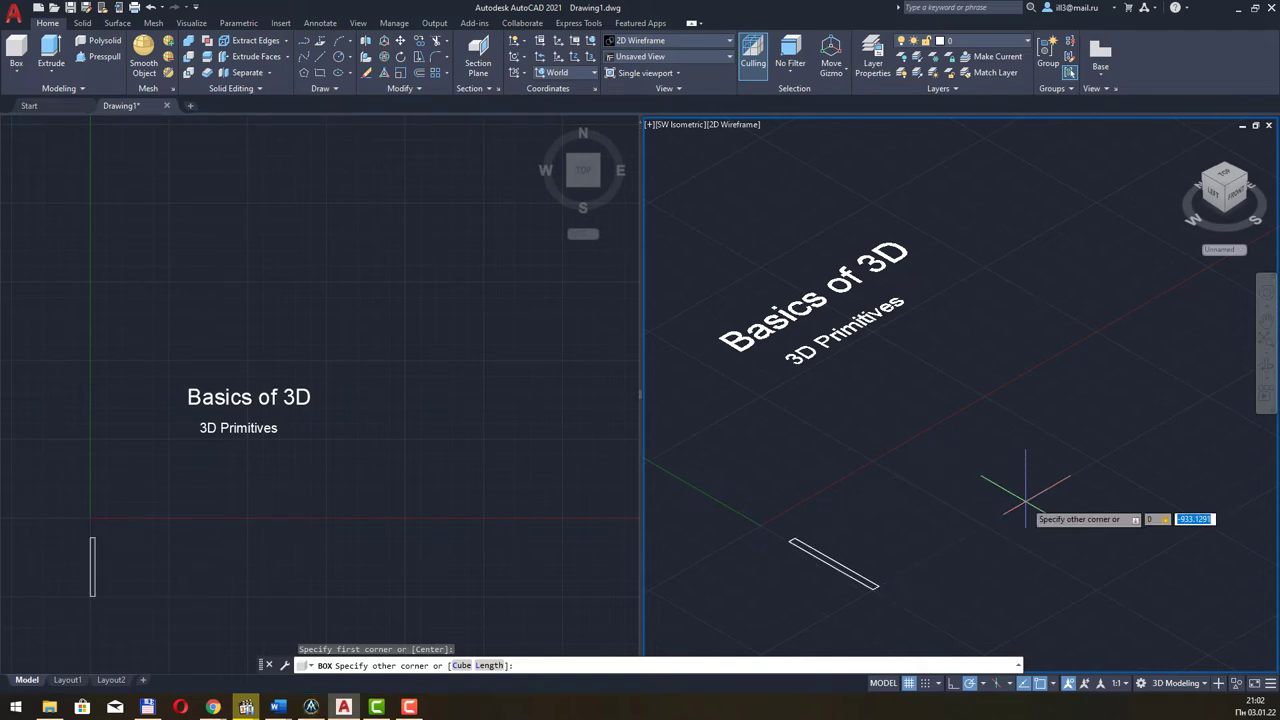
text(0)
key(Return)
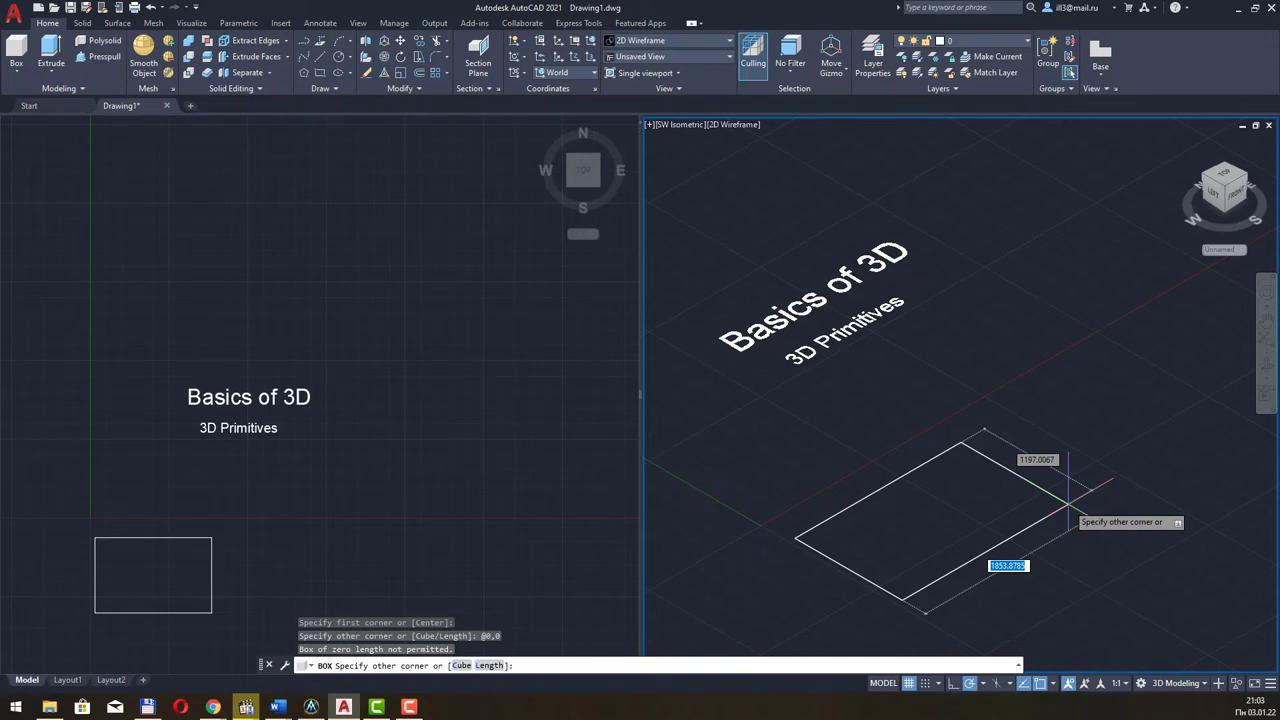
Pick the opposite base corner and a height point to create the box solid
click(1068, 511)
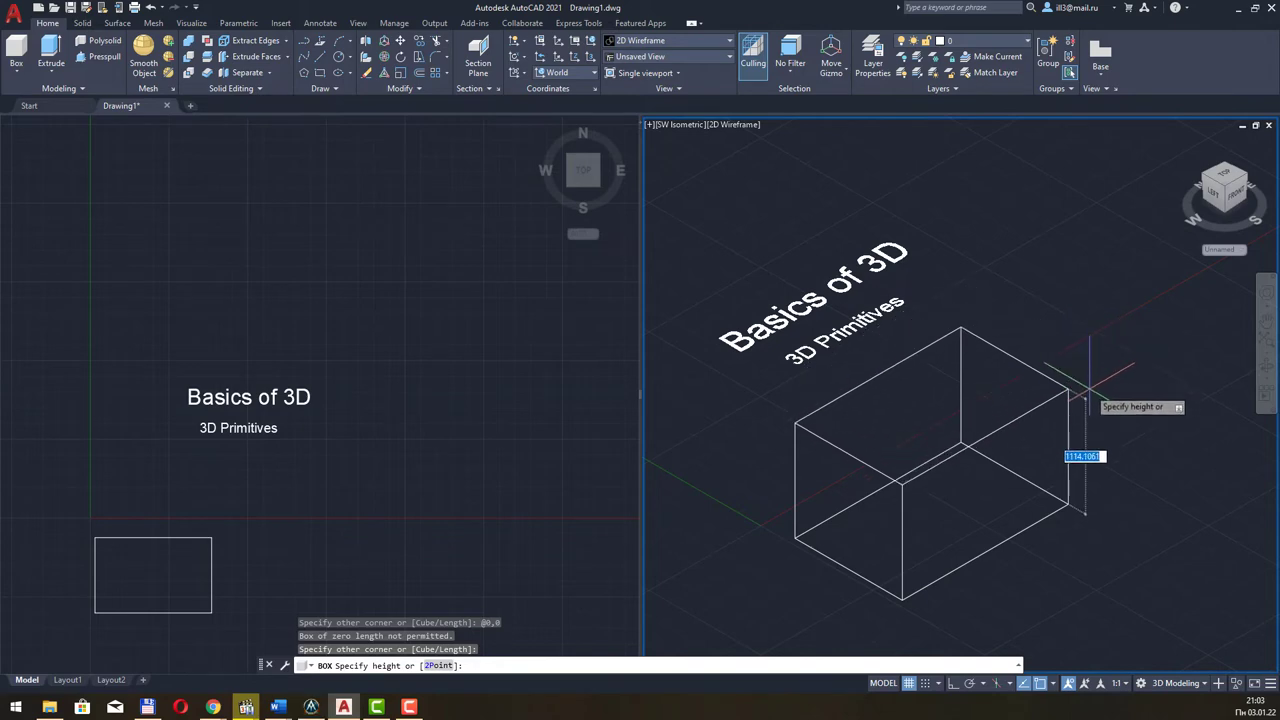
click(1080, 350)
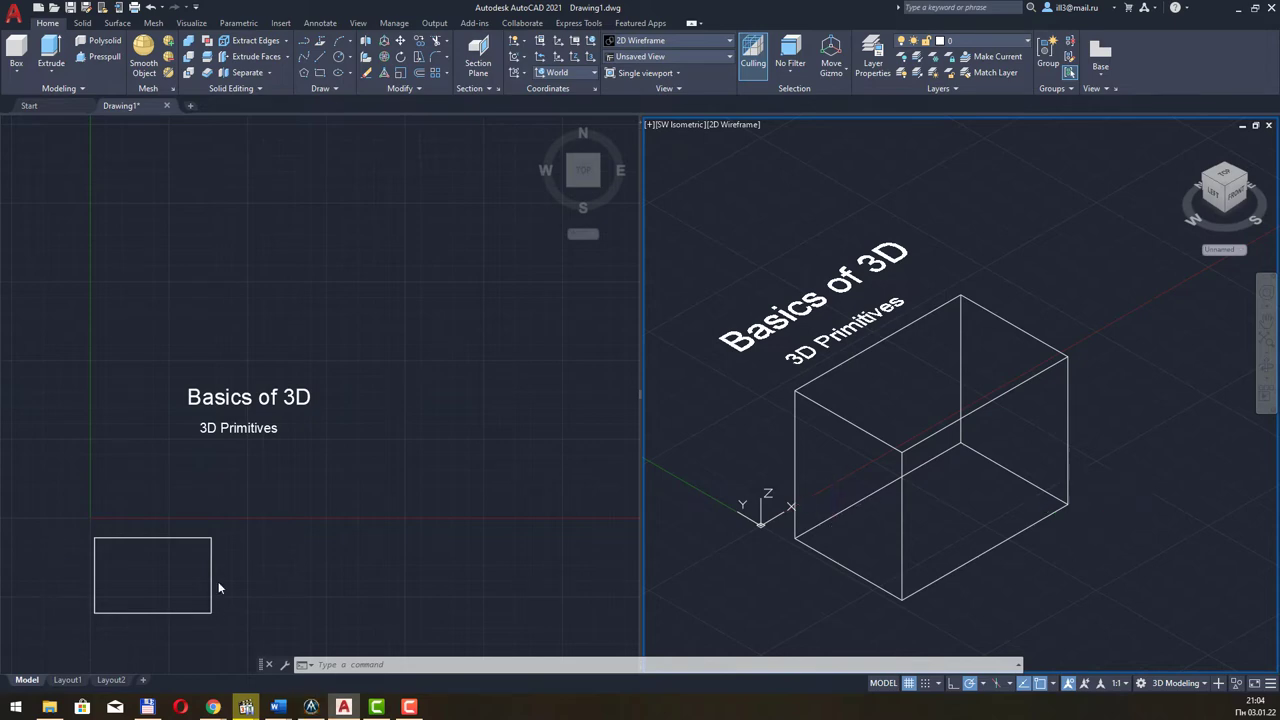
click(236, 545)
Pan and zoom the Top view in on the box footprint, then reactivate the isometric viewport
middle_drag(236, 545, 406, 469)
scroll(370, 483, up, 2)
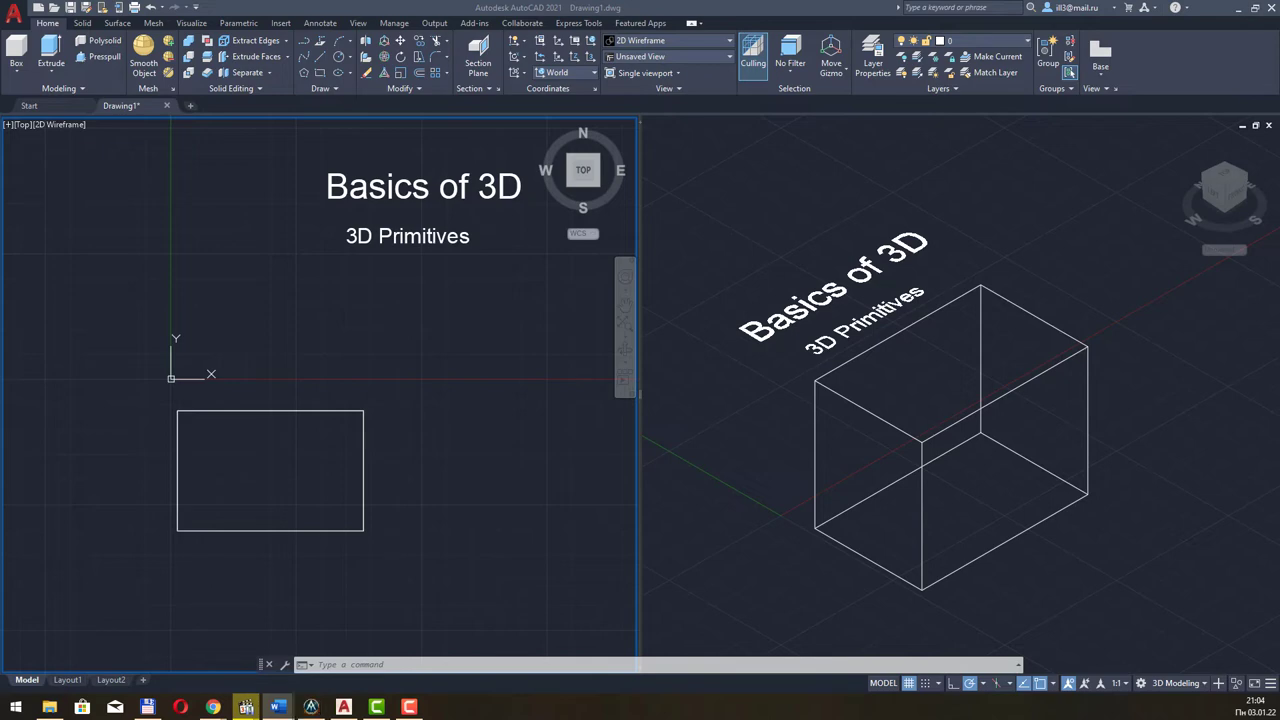
click(763, 174)
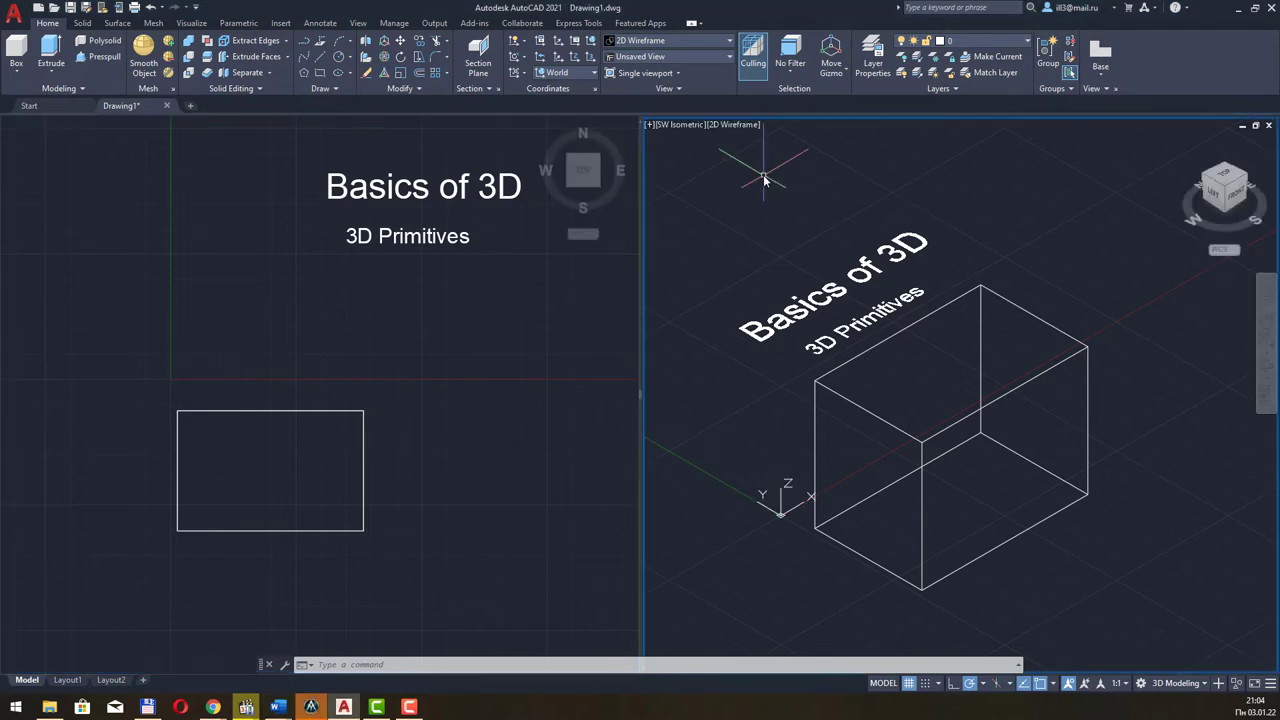
click(672, 124)
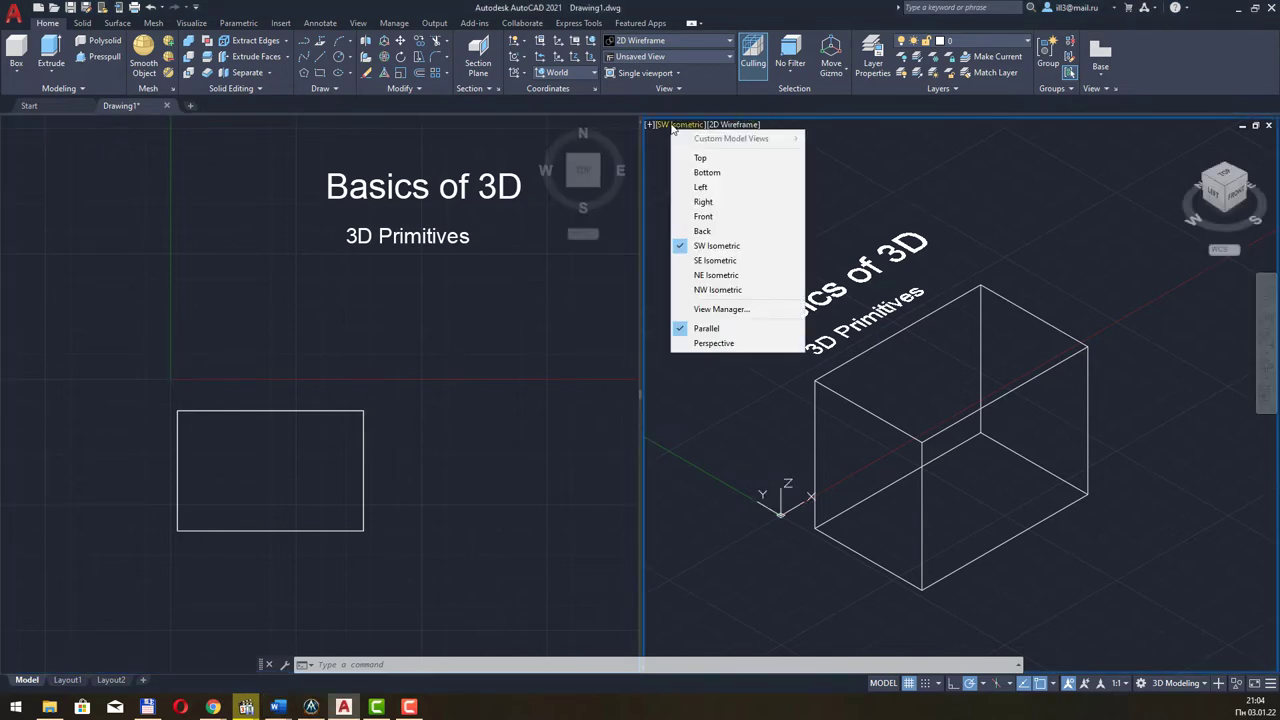
click(724, 125)
click(724, 125)
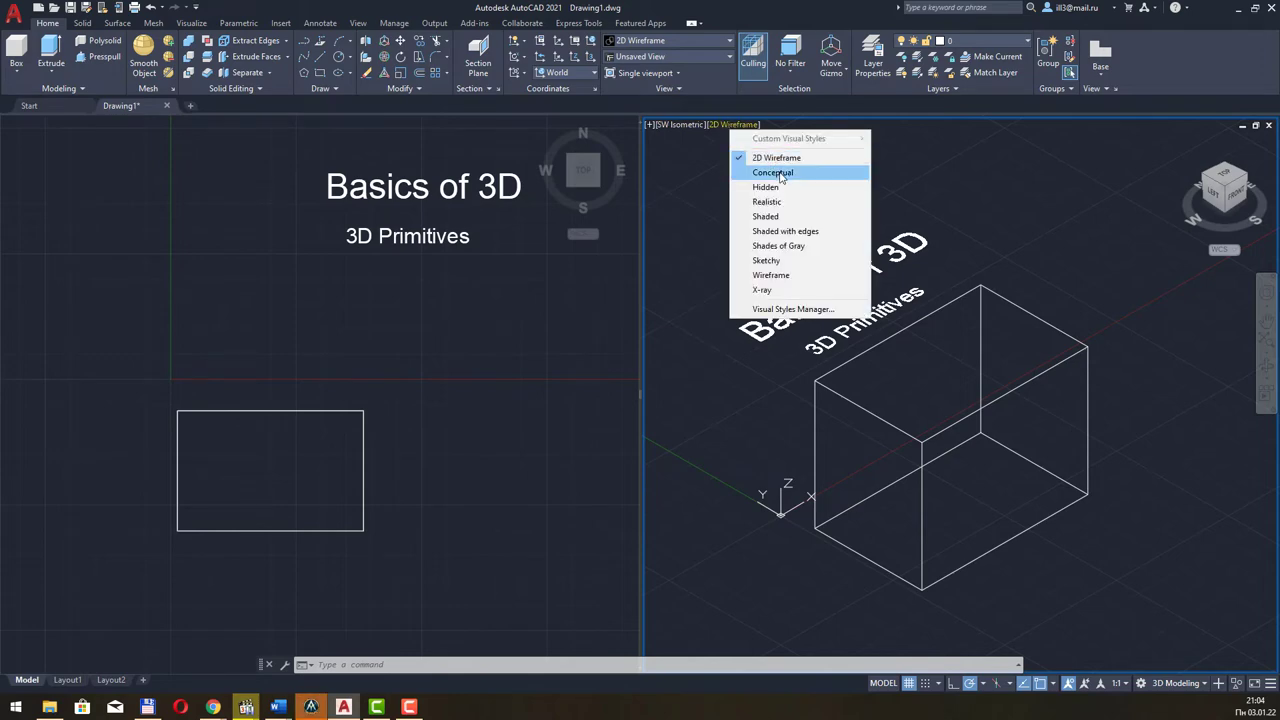
click(779, 173)
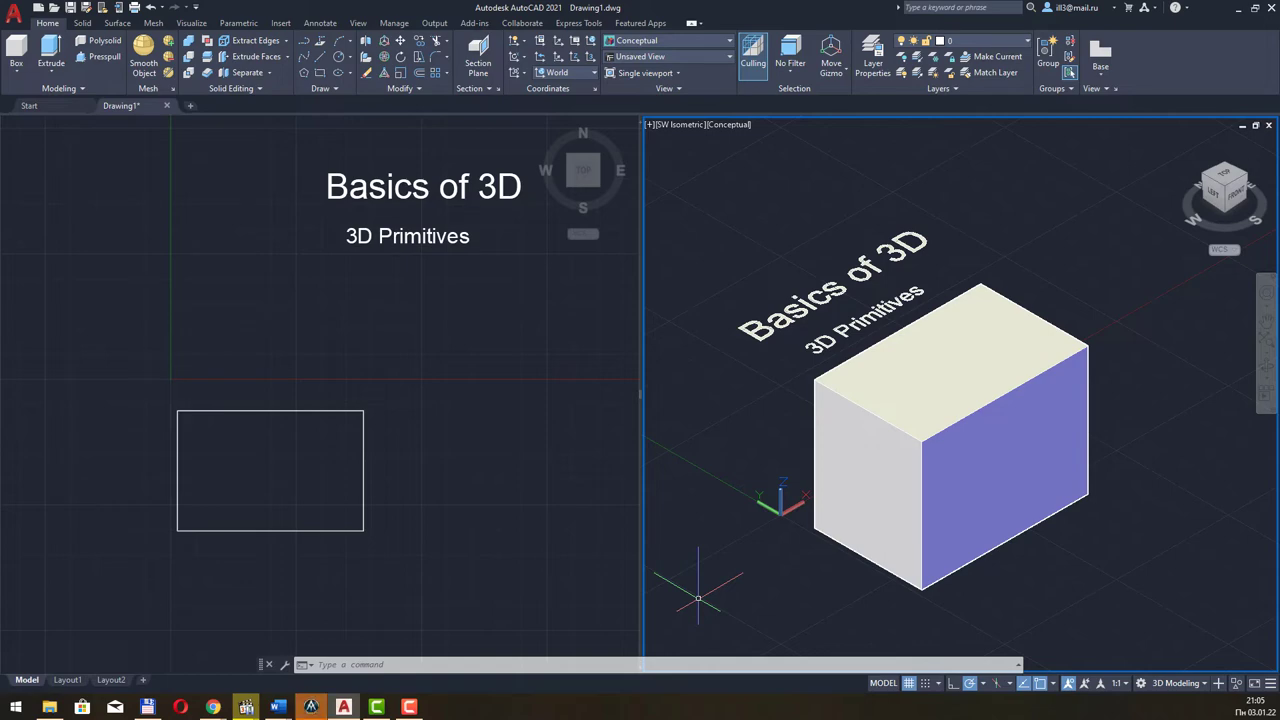
click(278, 707)
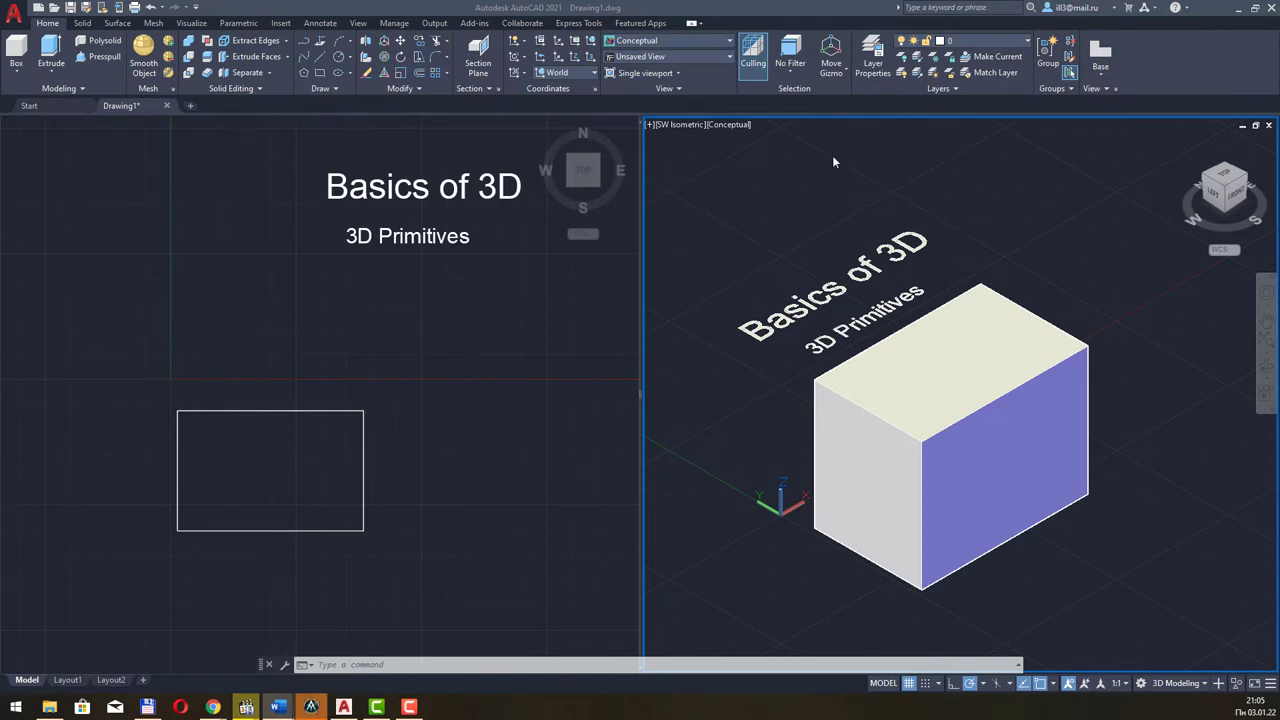
click(733, 125)
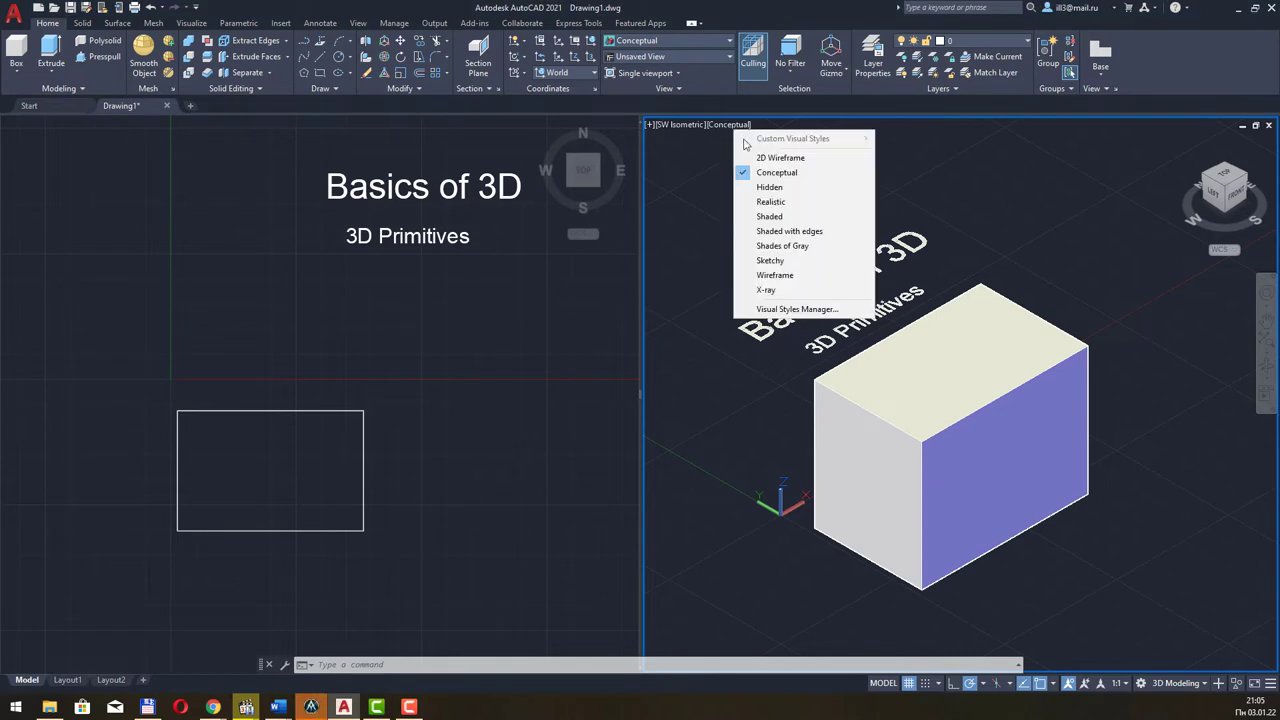
click(765, 160)
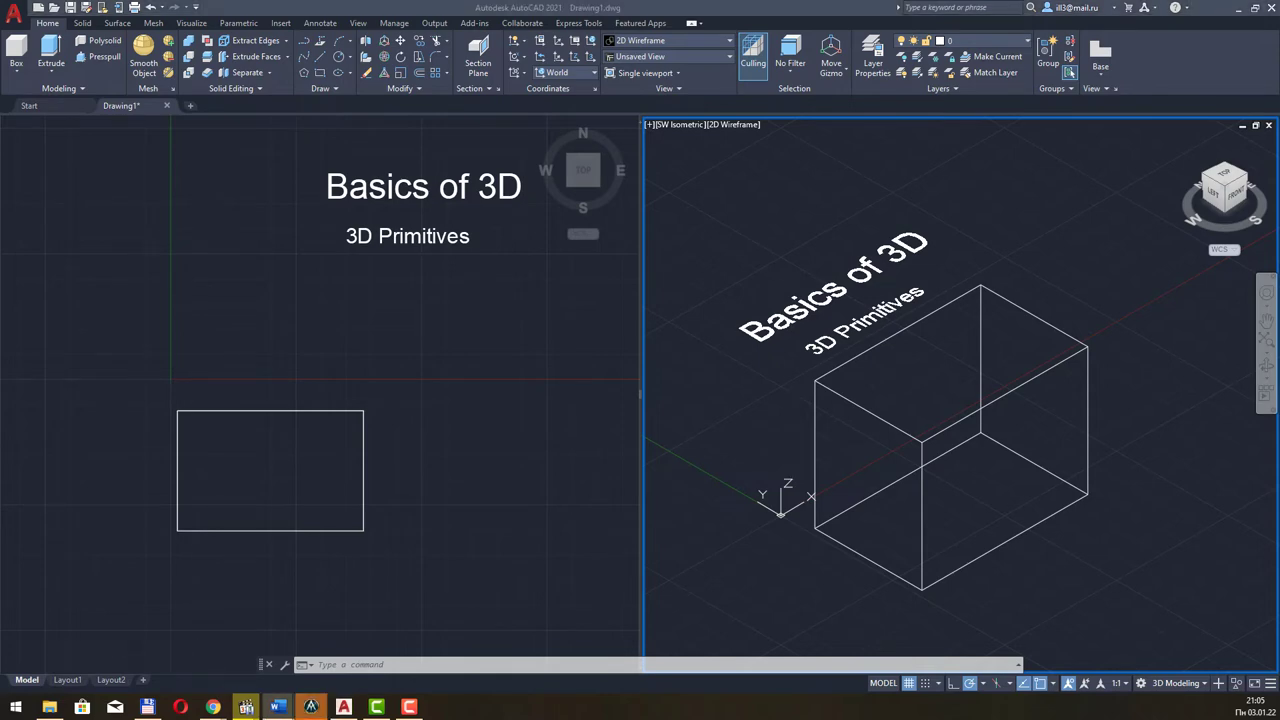
Window-select the box, delete it, and launch the Box tool for a new one
click(929, 486)
click(936, 653)
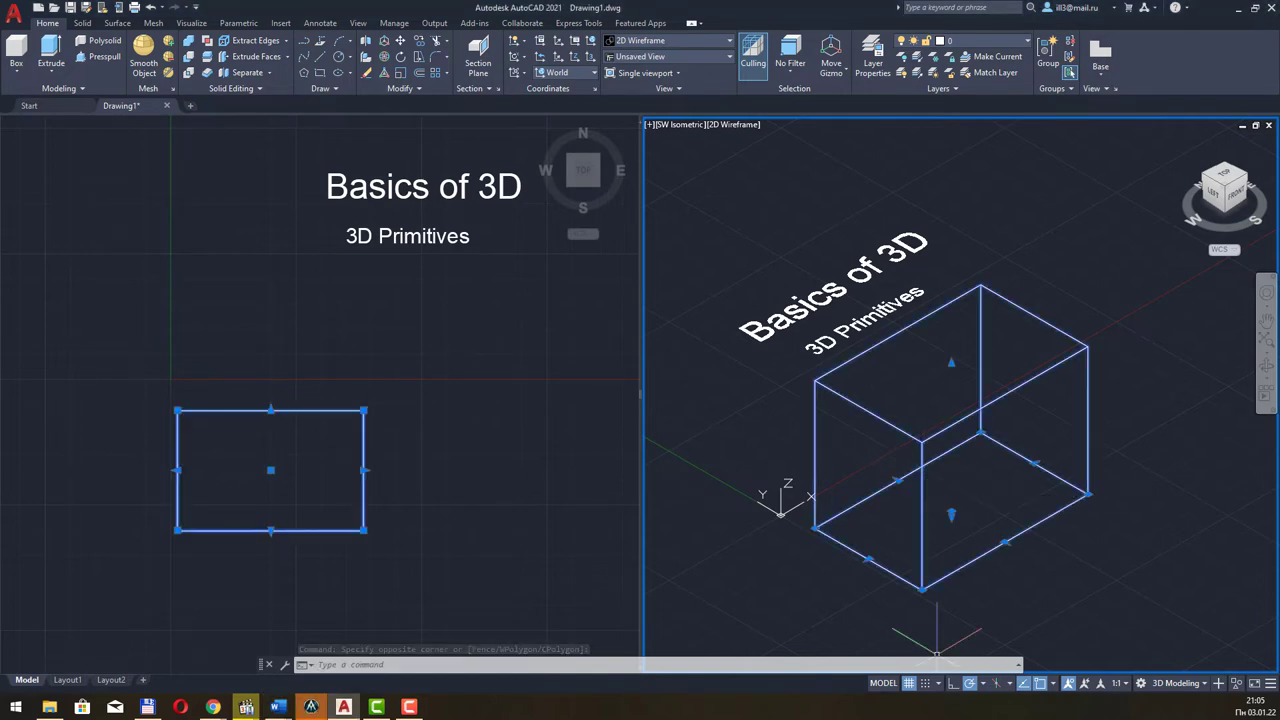
key(Delete)
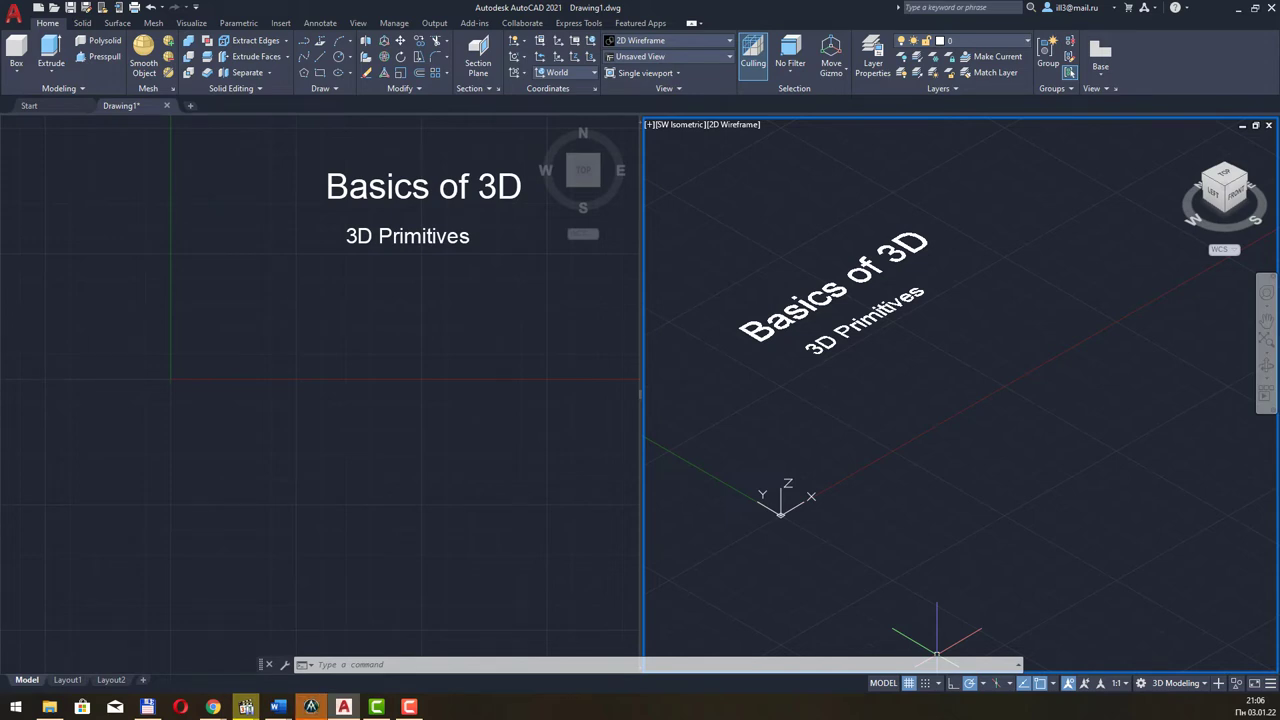
click(16, 50)
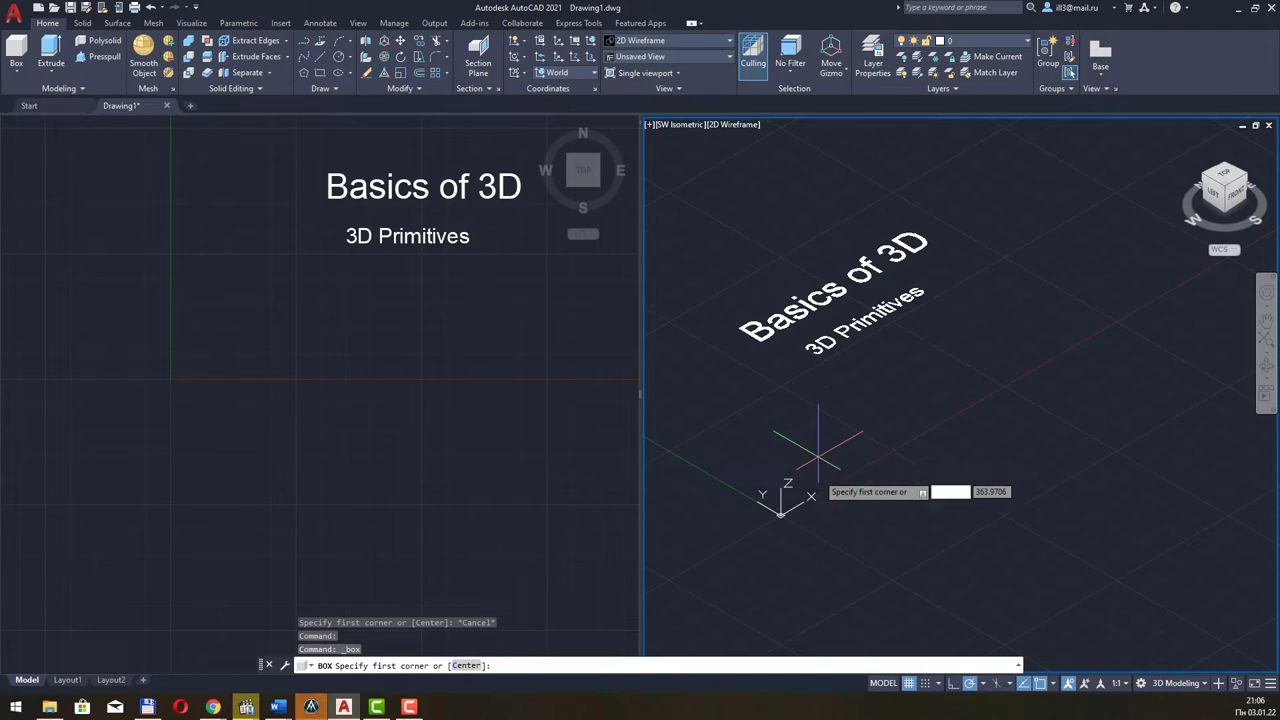
Pick a first corner, then enter length 200, width 500 and height 500 for the box
click(826, 511)
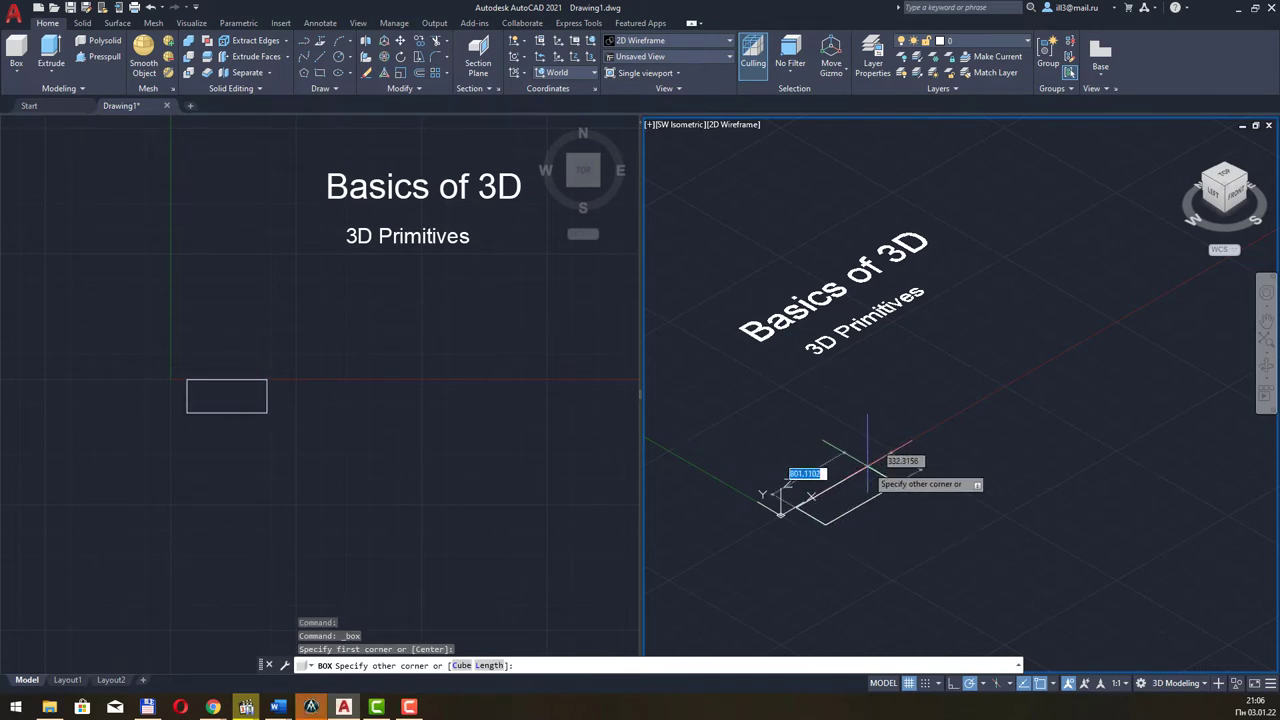
text(c)
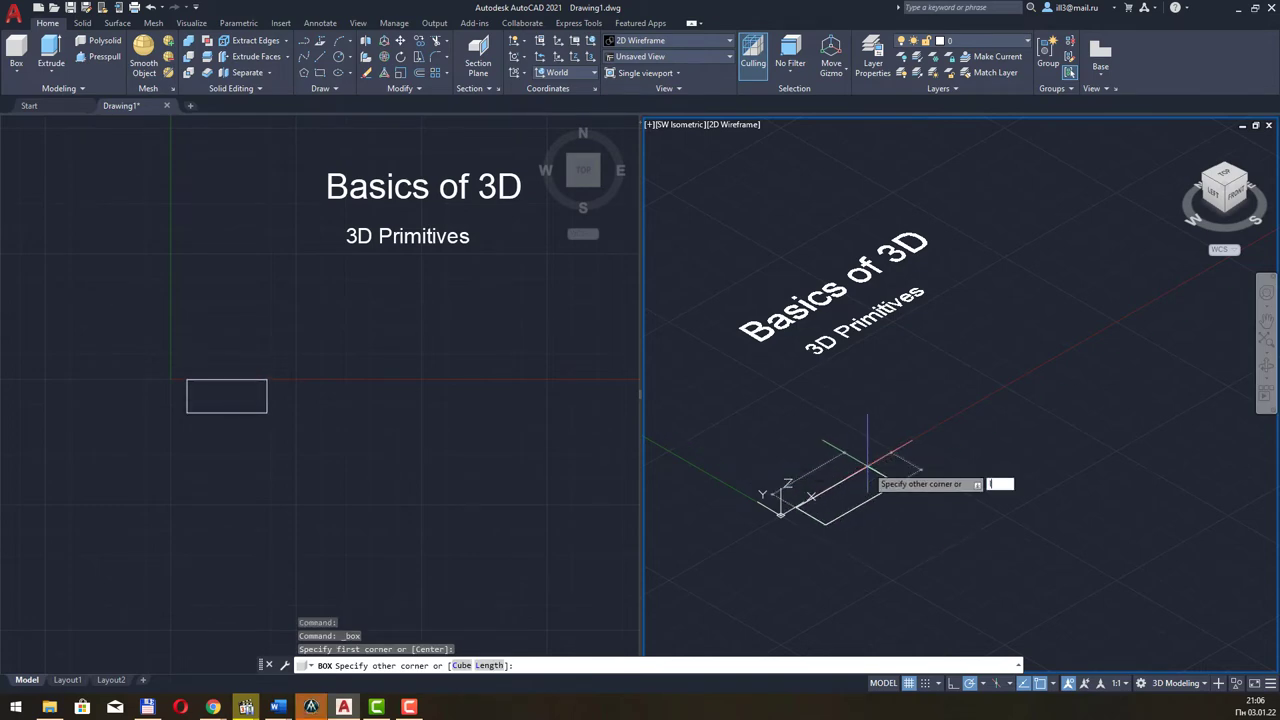
key(Return)
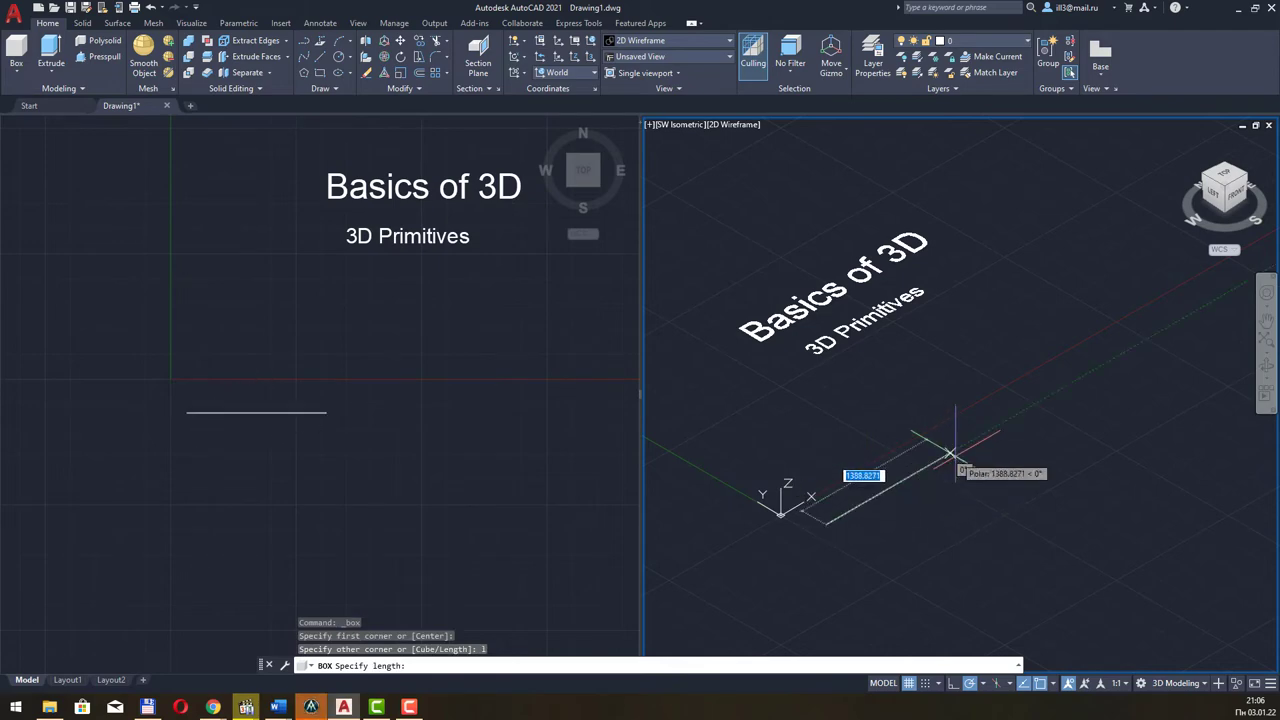
text(200)
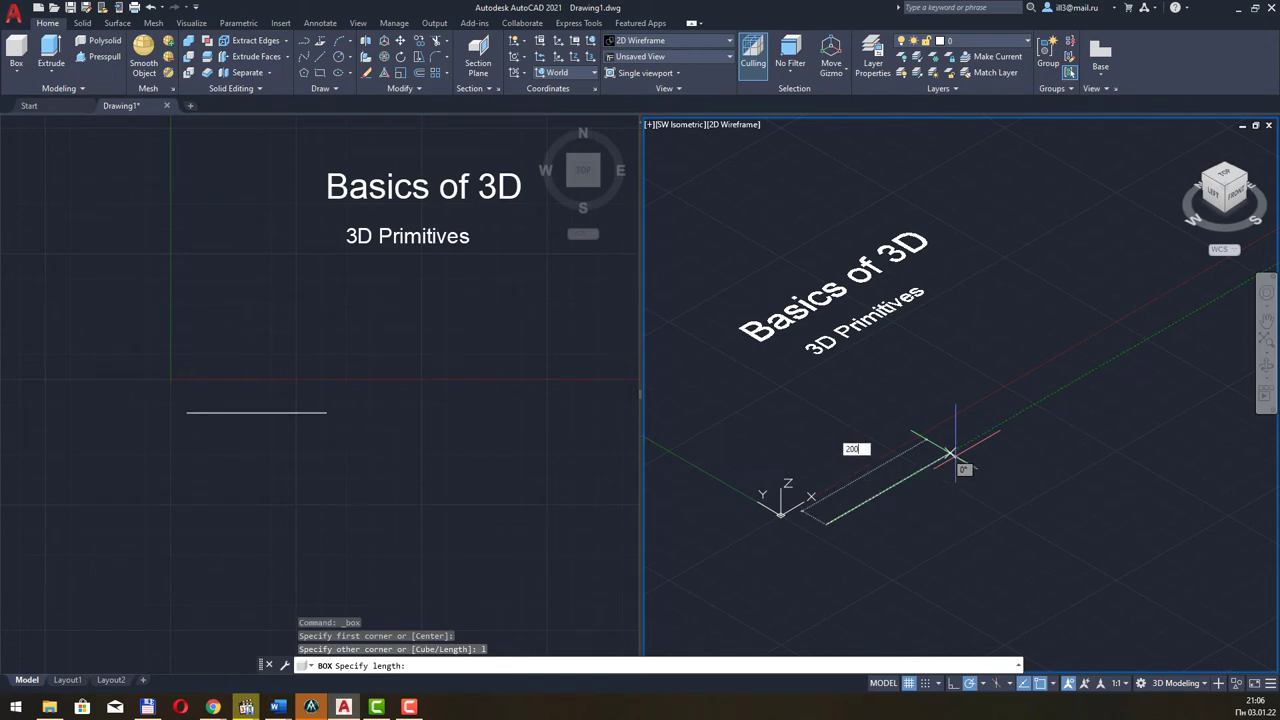
key(Return)
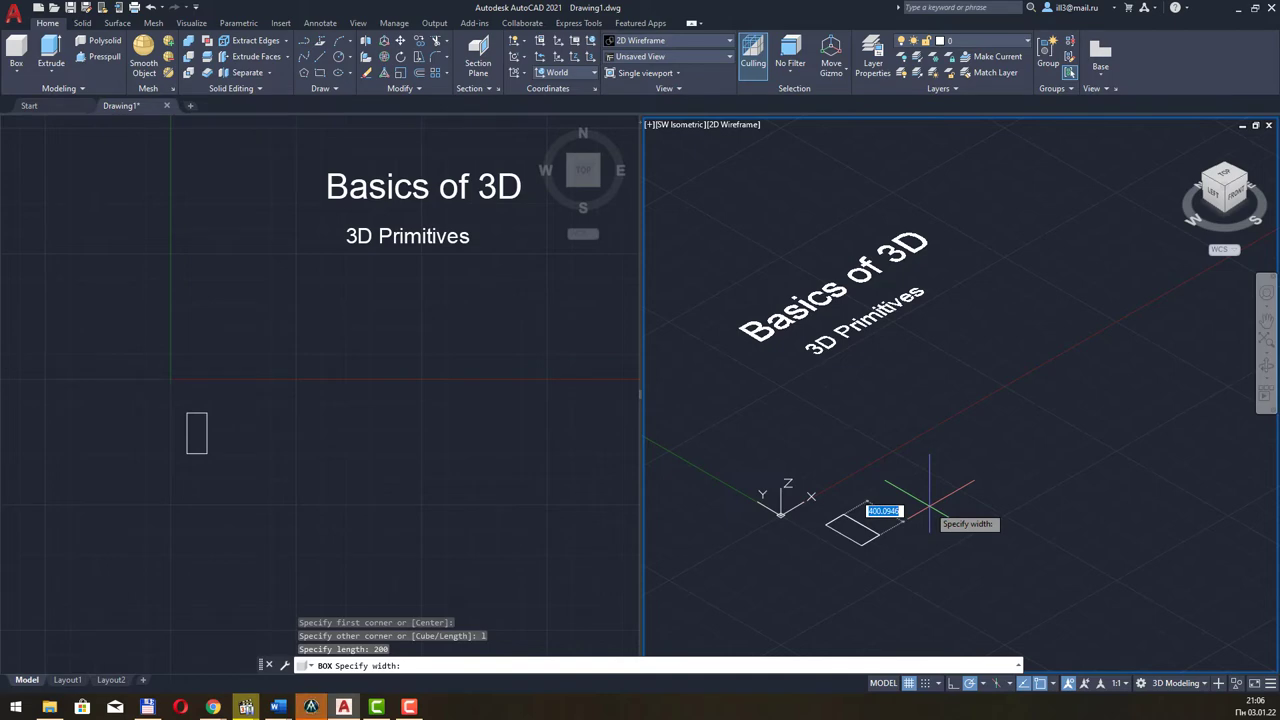
text(500)
key(Return)
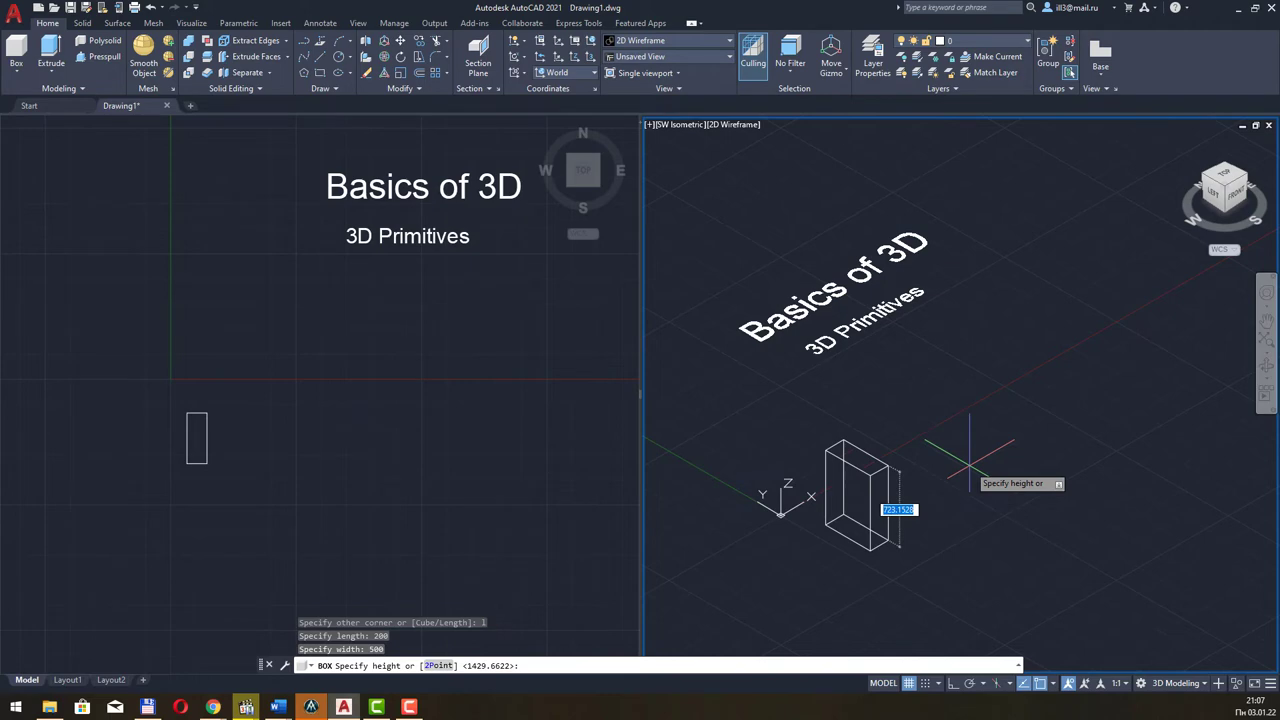
text(500)
key(Return)
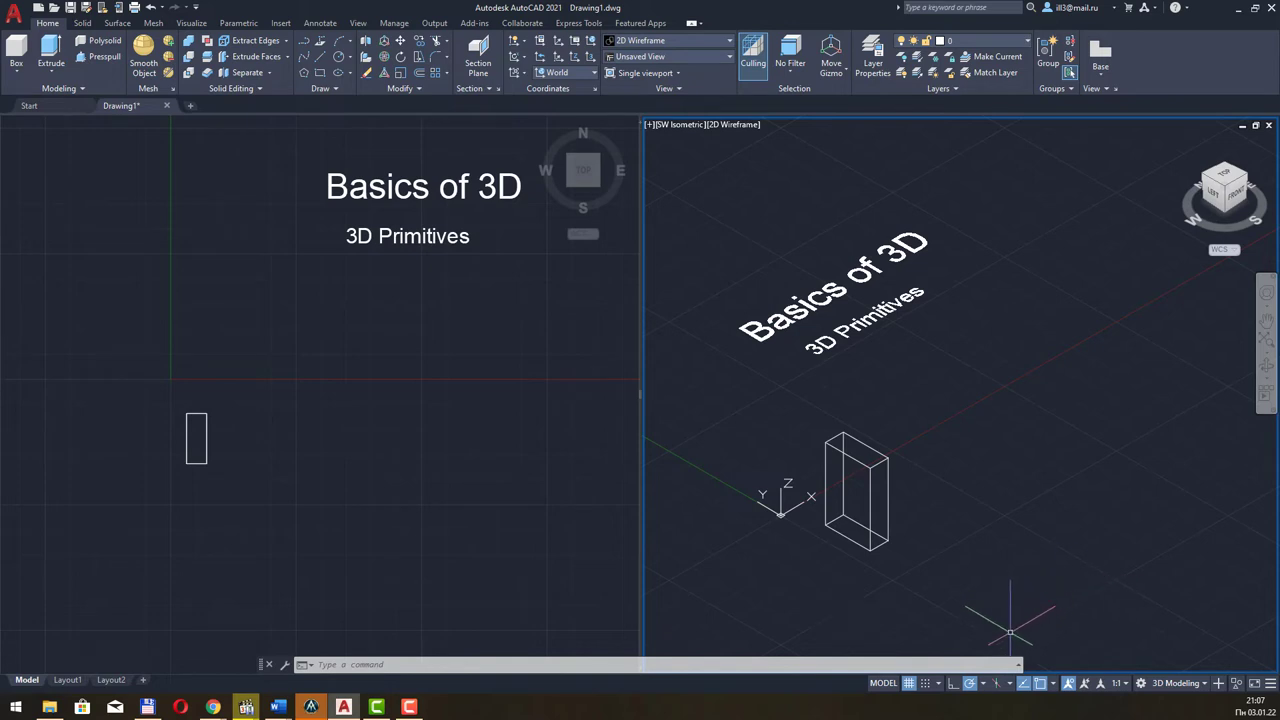
Turn on Ortho and draw a larger box by picking two base corners and a height
click(953, 684)
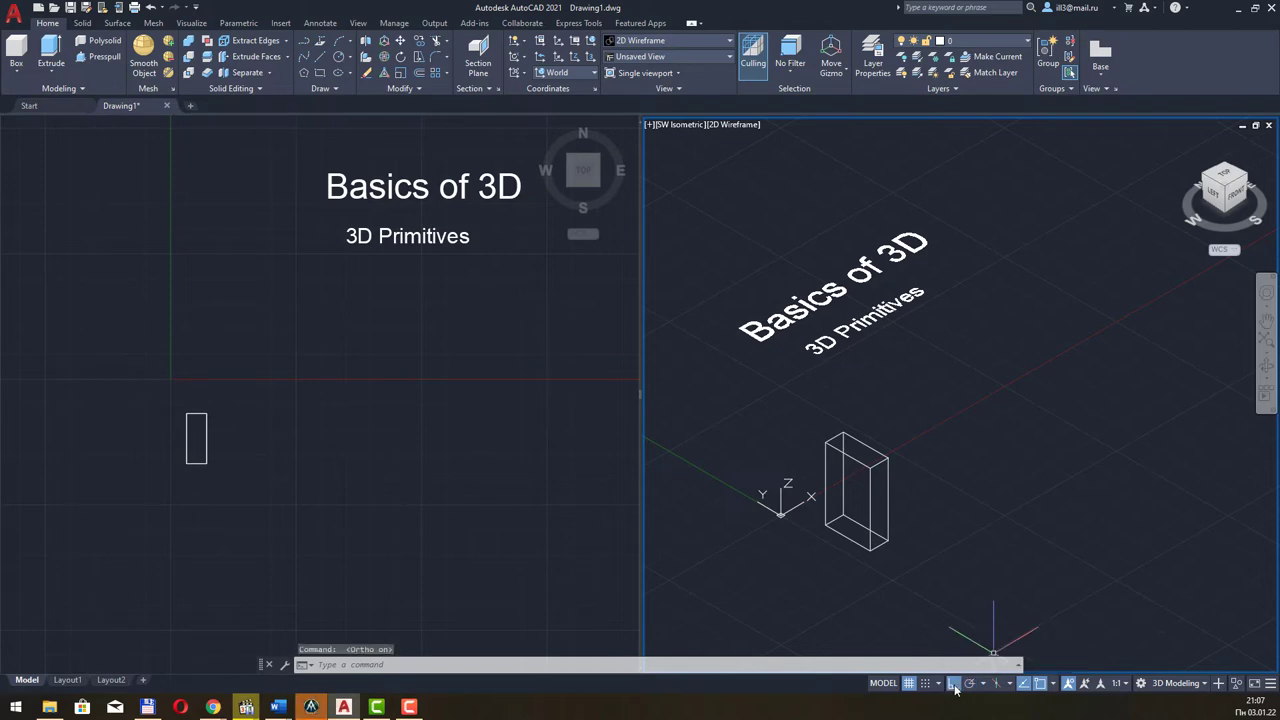
click(14, 52)
click(931, 474)
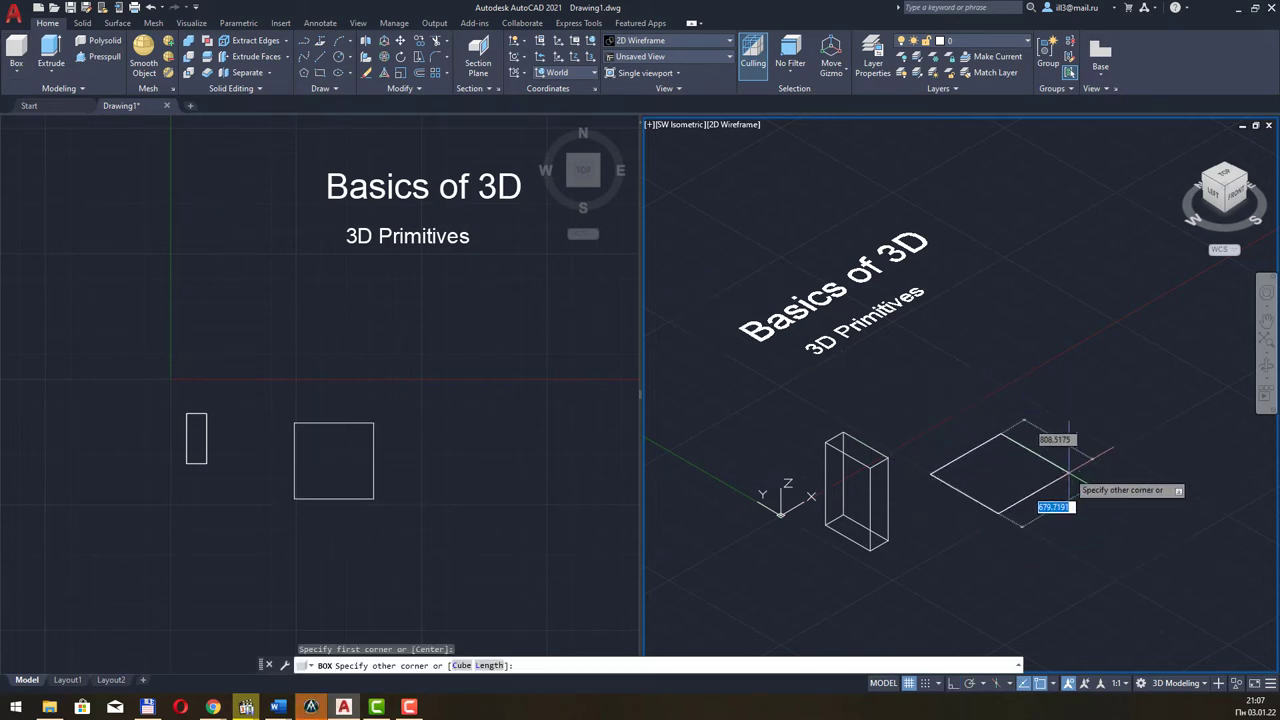
click(1075, 467)
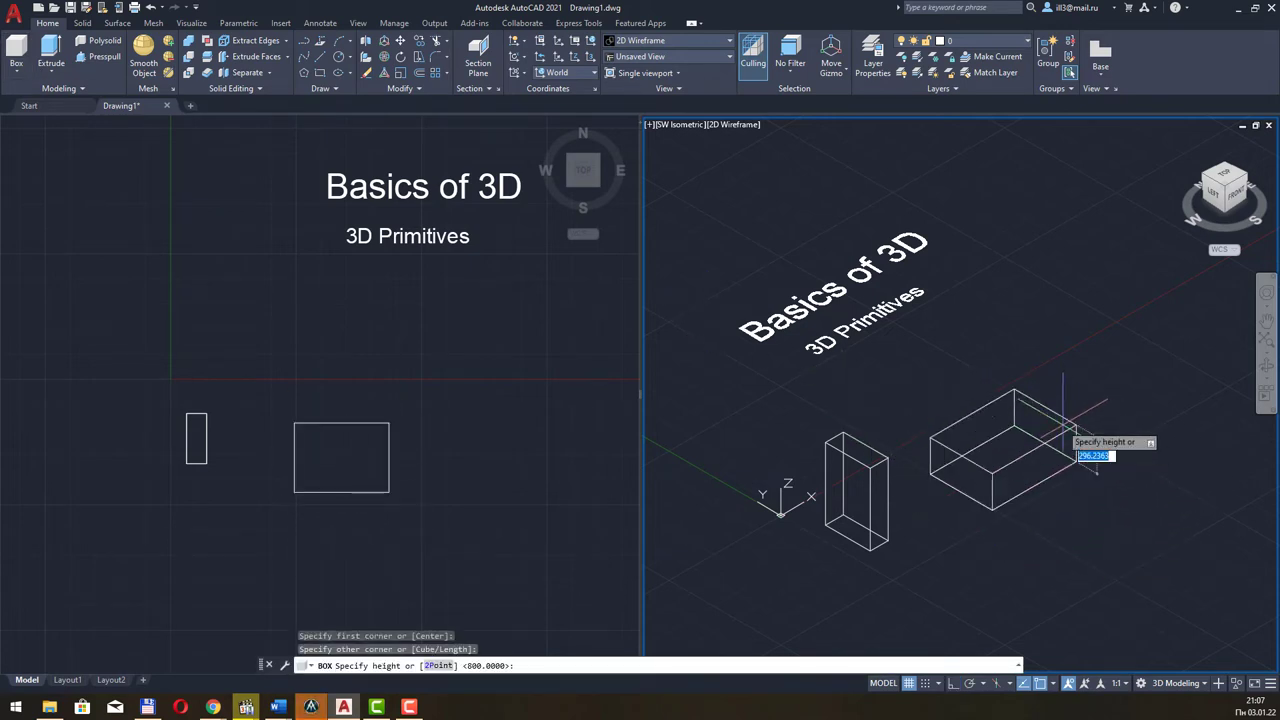
click(1018, 332)
middle_drag(1103, 477, 1081, 467)
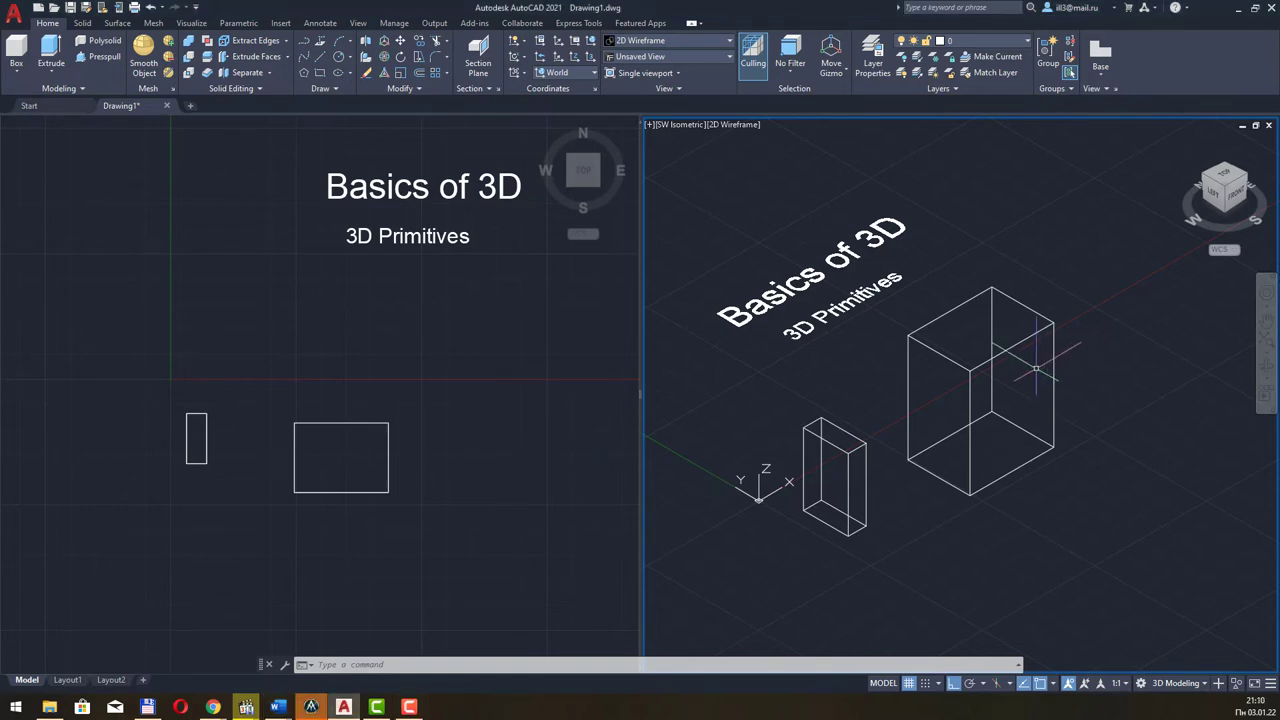
Zoom out and pan the isometric view so both boxes sit toward the upper left
scroll(1036, 368, down, 2)
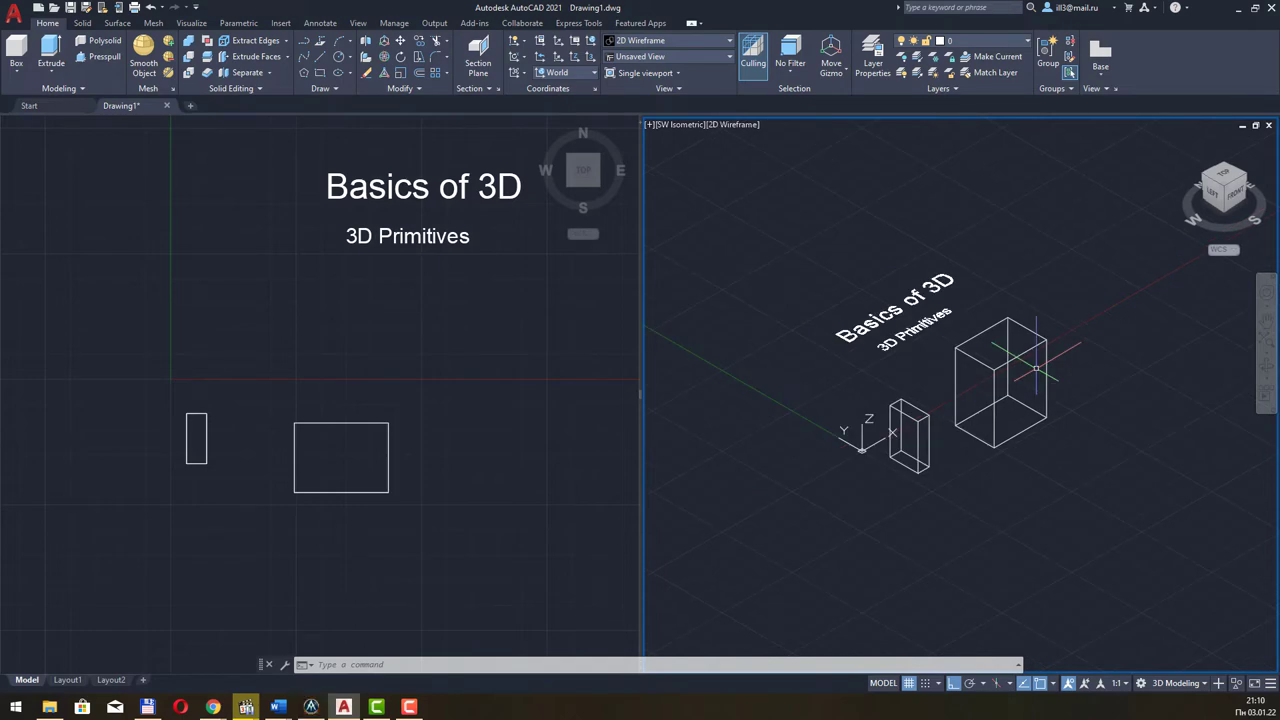
mouse_move(1036, 368)
middle_down()
mouse_move(967, 383)
mouse_move(1011, 363)
mouse_move(968, 372)
mouse_move(1035, 371)
middle_up()
scroll(1035, 371, down, 3)
scroll(1038, 371, up, 3)
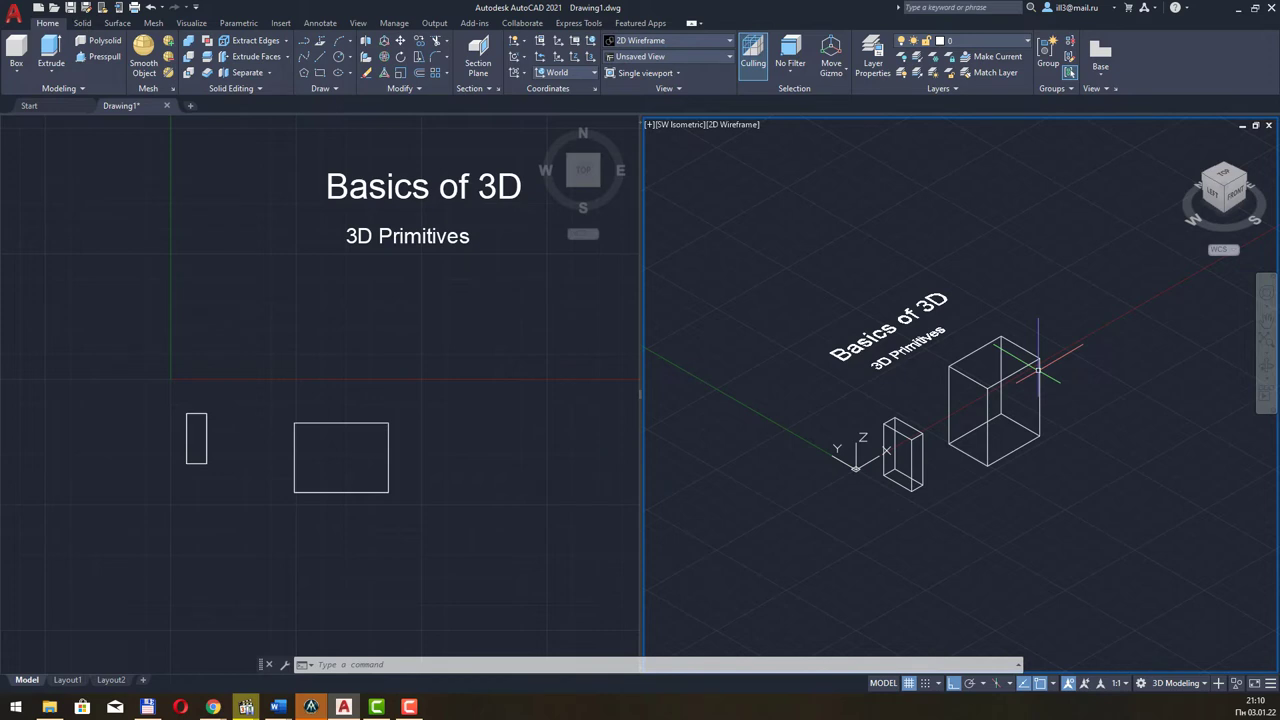
mouse_move(1038, 370)
middle_down()
mouse_move(1060, 372)
mouse_move(1048, 376)
middle_up()
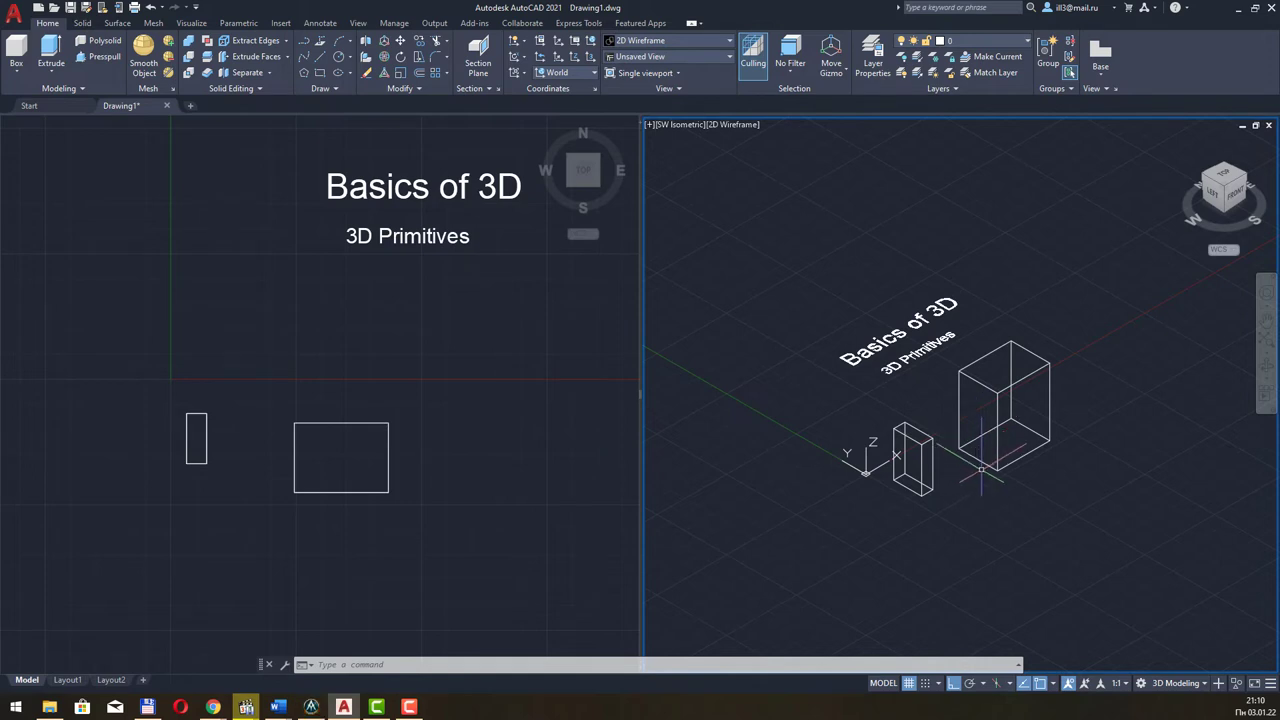
middle_drag(984, 493, 896, 459)
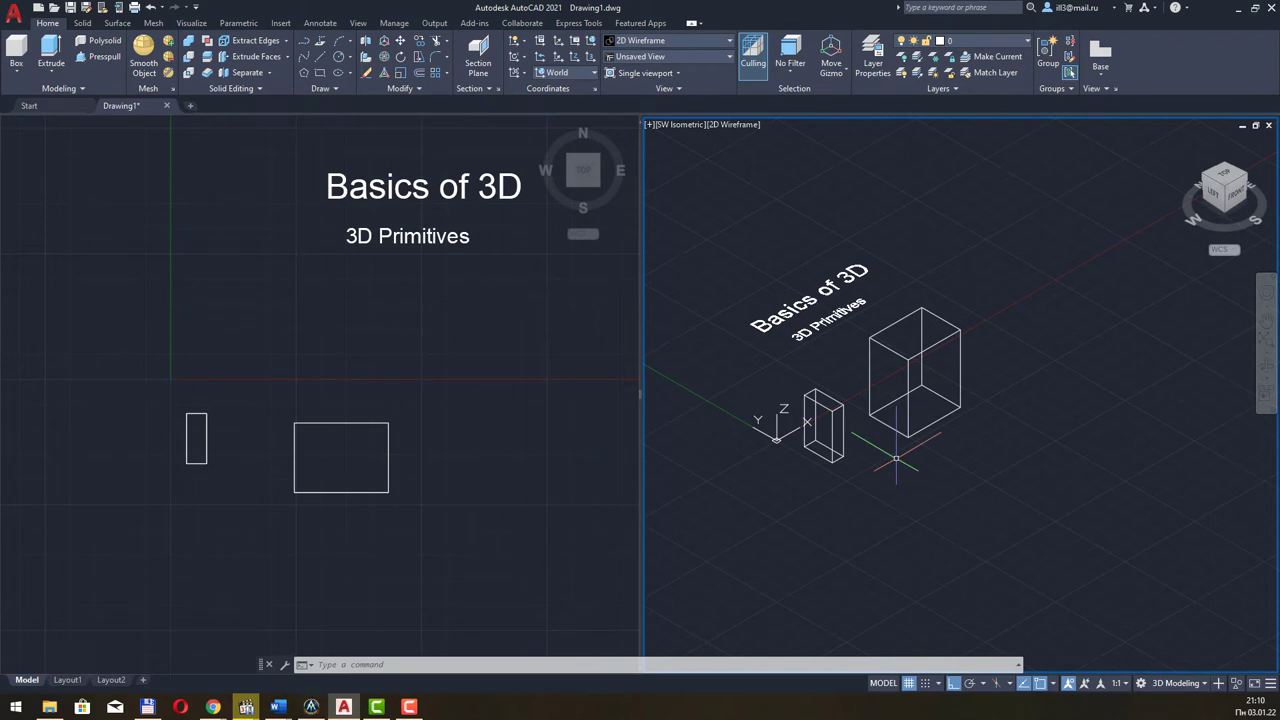
middle_drag(896, 459, 879, 442)
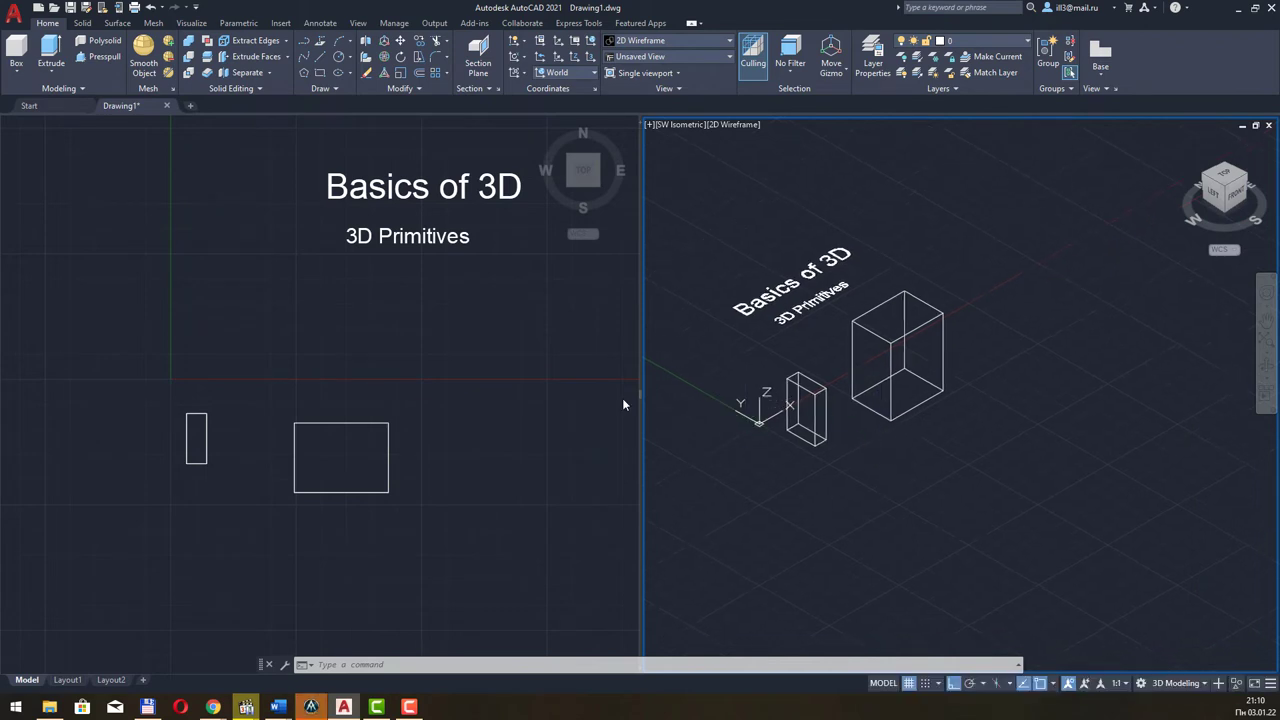
Draw a cylinder of radius 1000 and height 2000 in front of the boxes
click(16, 70)
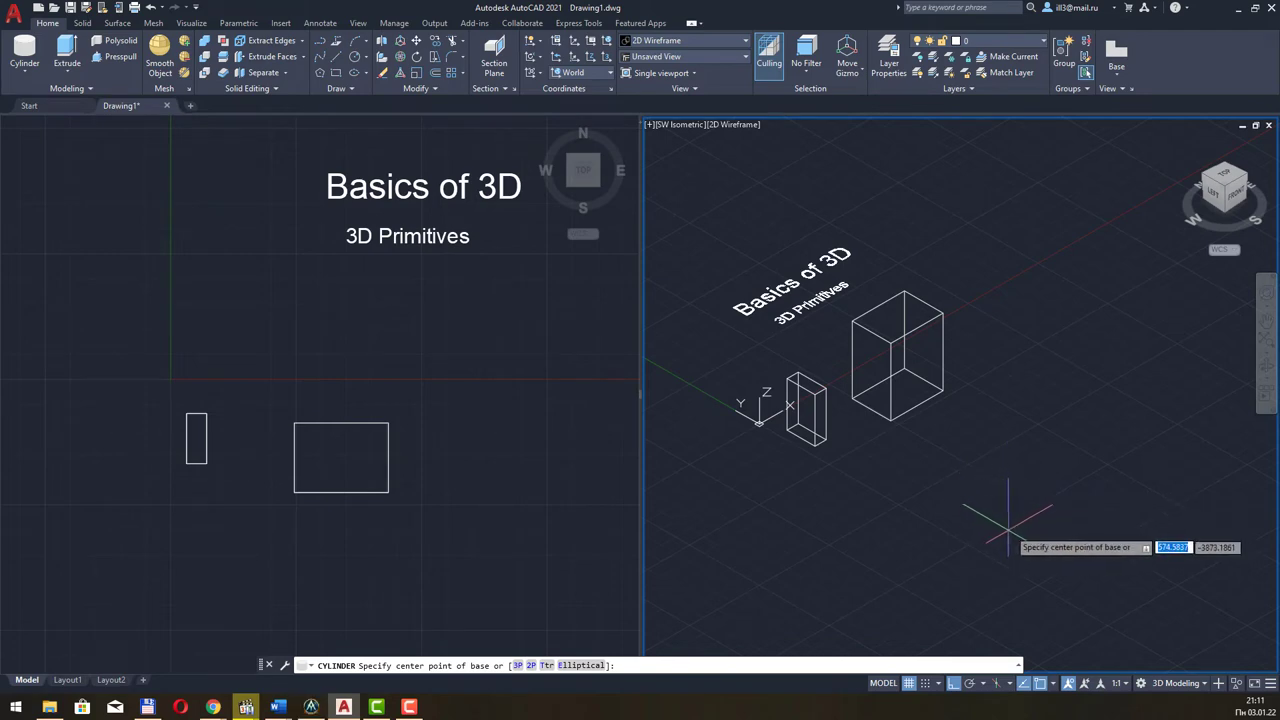
click(1010, 527)
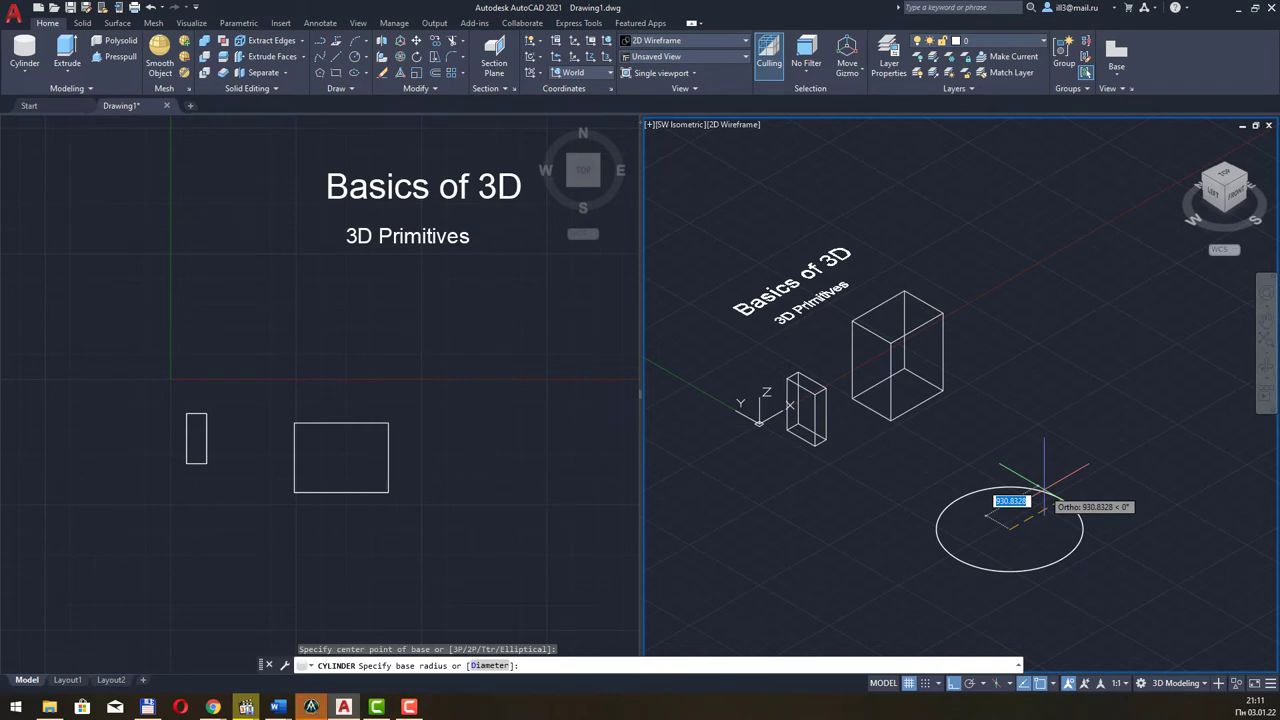
text(1000)
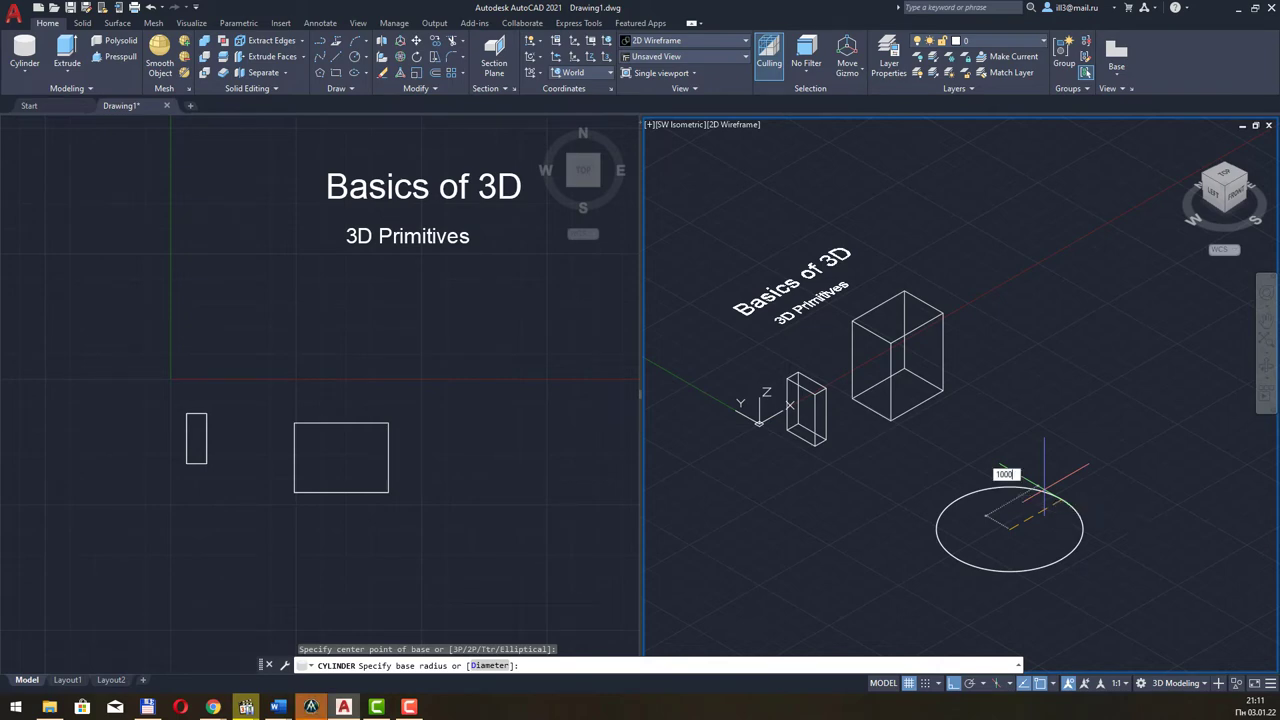
key(Return)
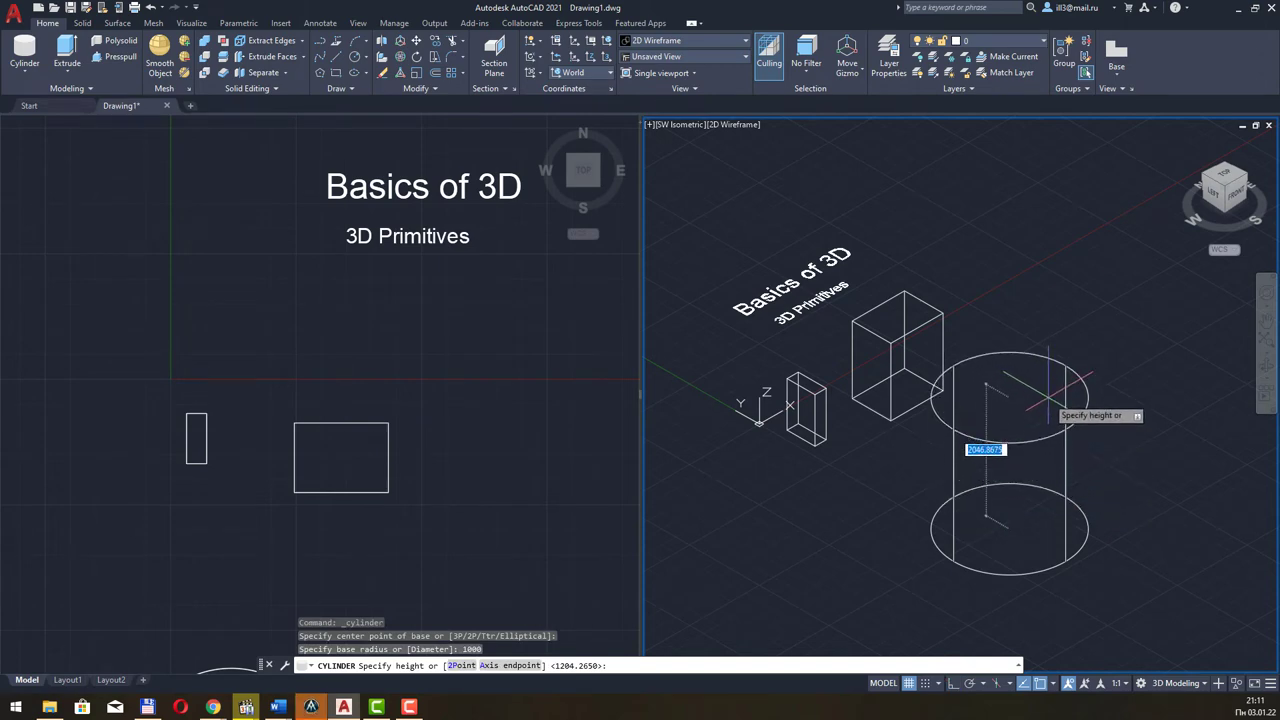
text(20)
text(00)
key(Return)
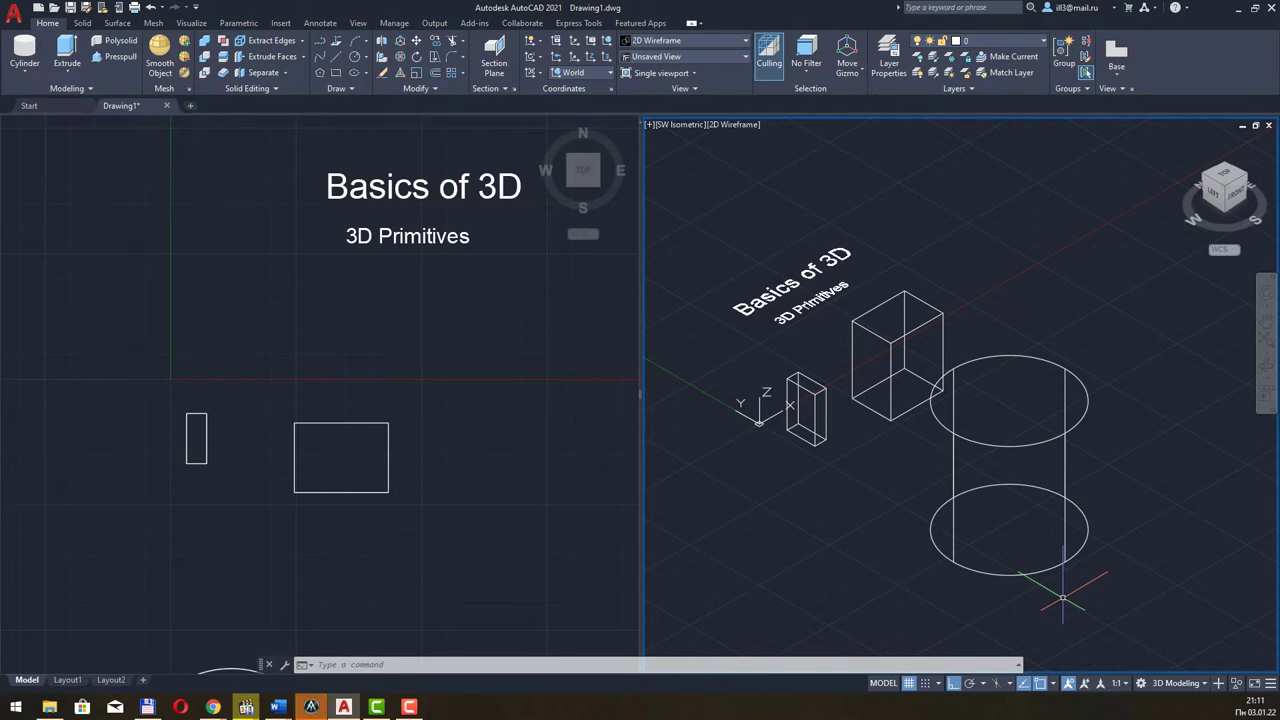
click(278, 707)
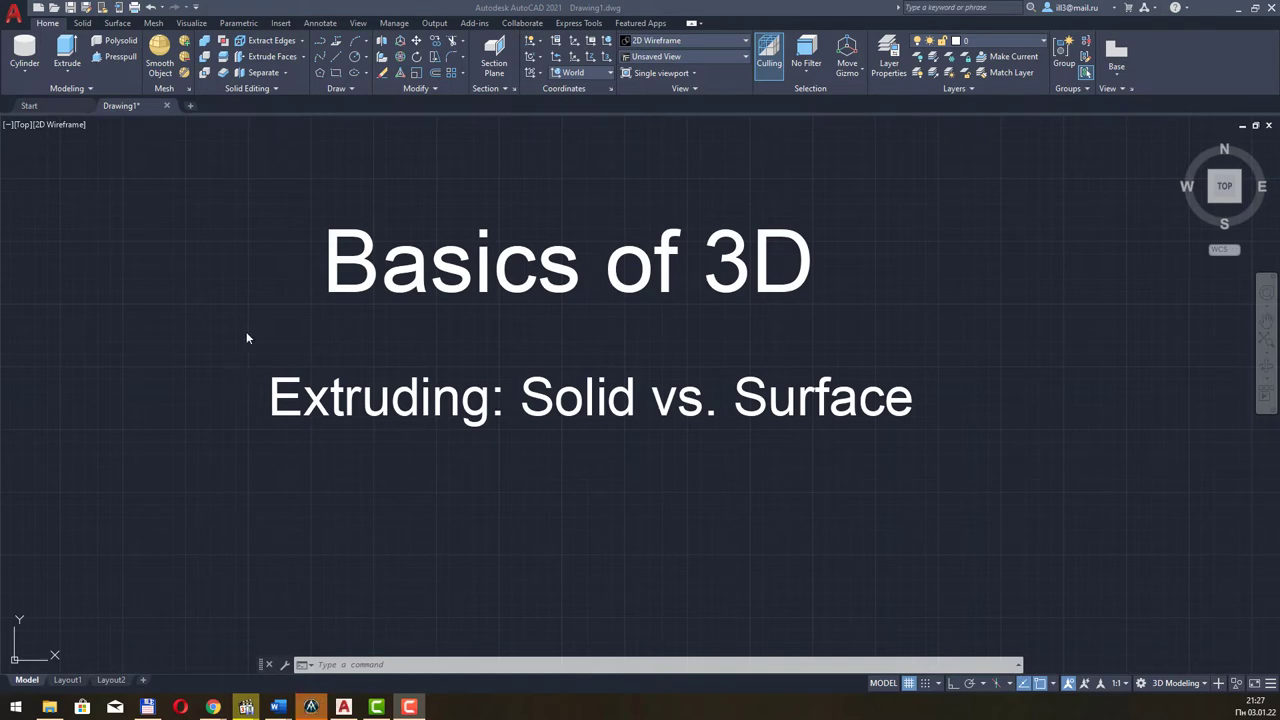
Set up two vertical viewports, the right in SW Isometric, and pan both views to frame the titles
click(22, 76)
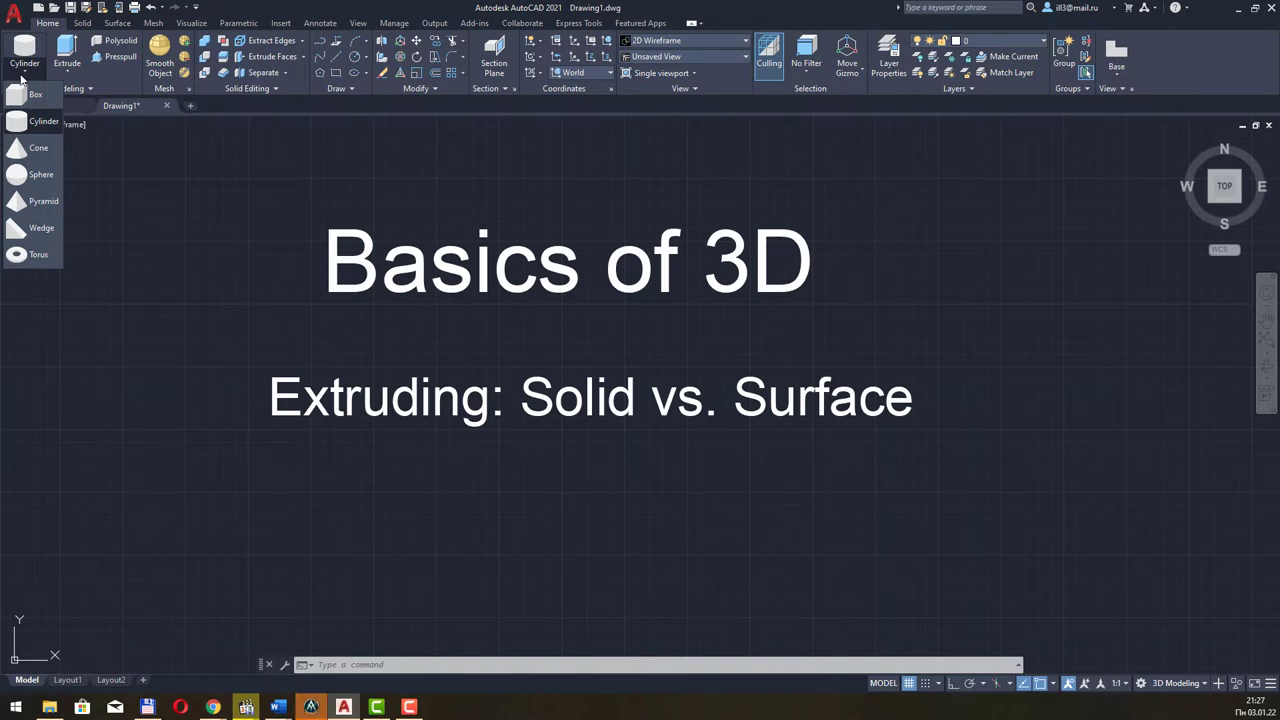
click(389, 161)
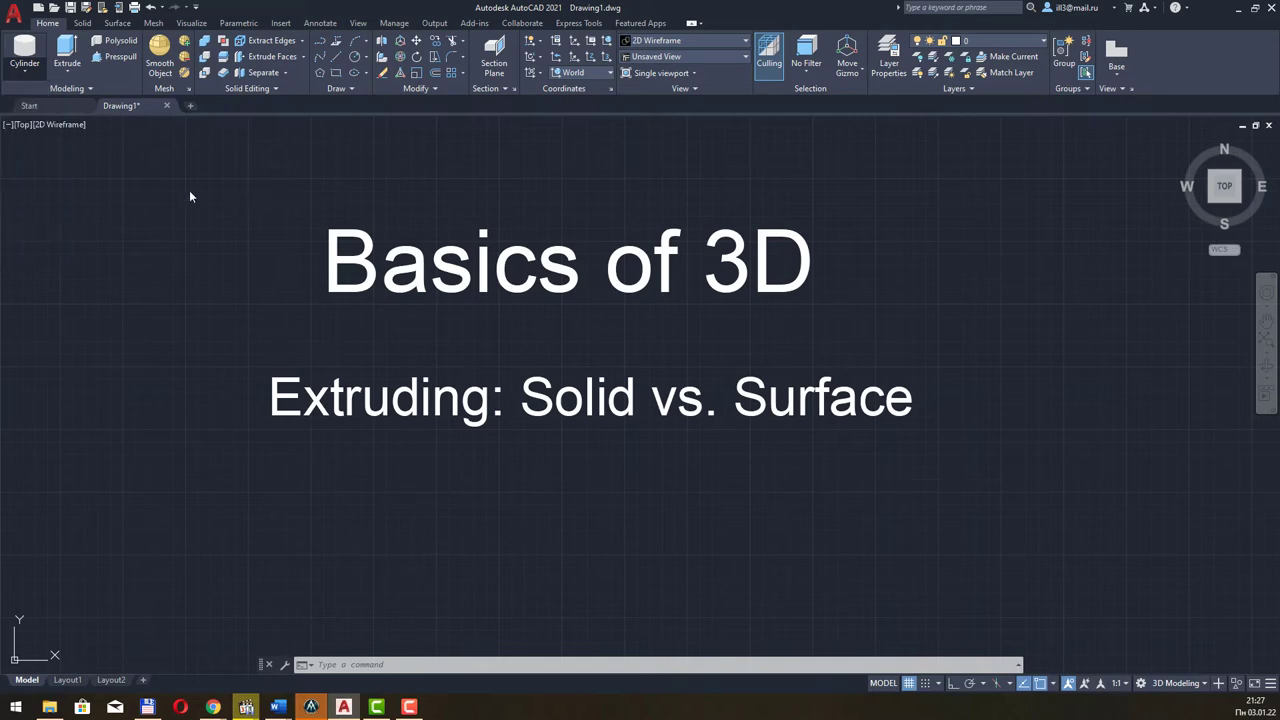
click(11, 125)
mouse_move(80, 153)
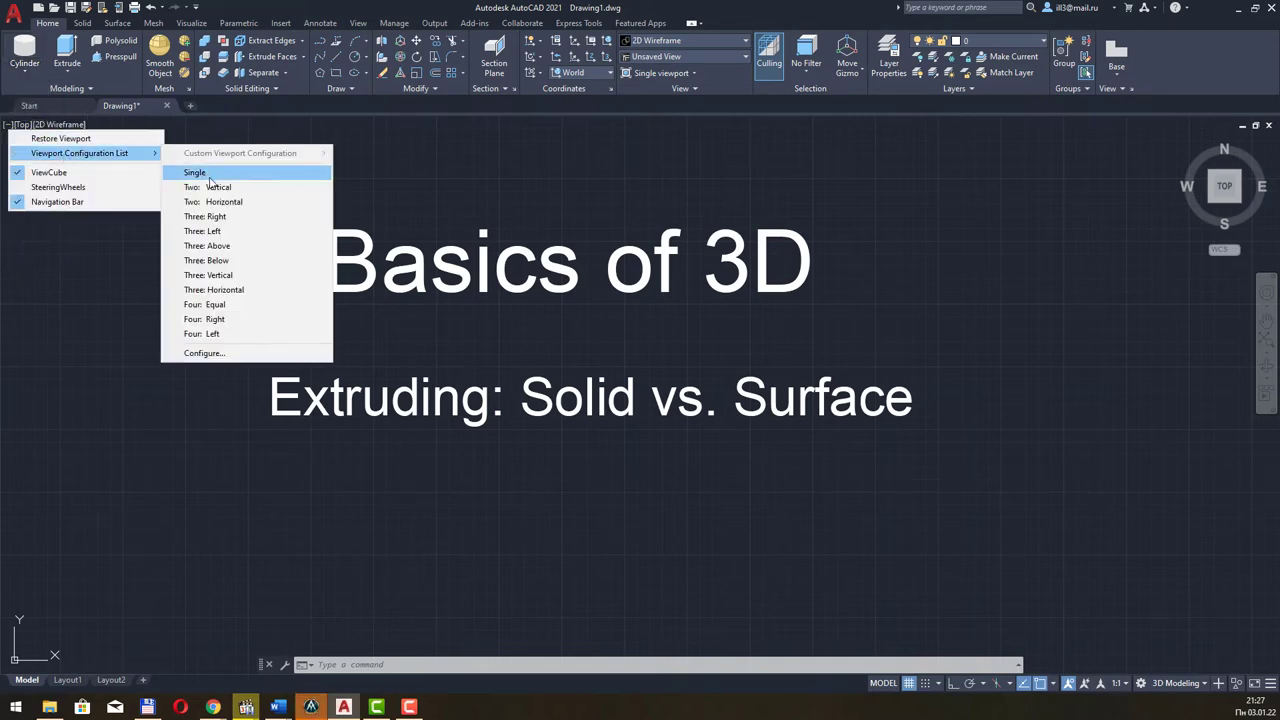
click(207, 187)
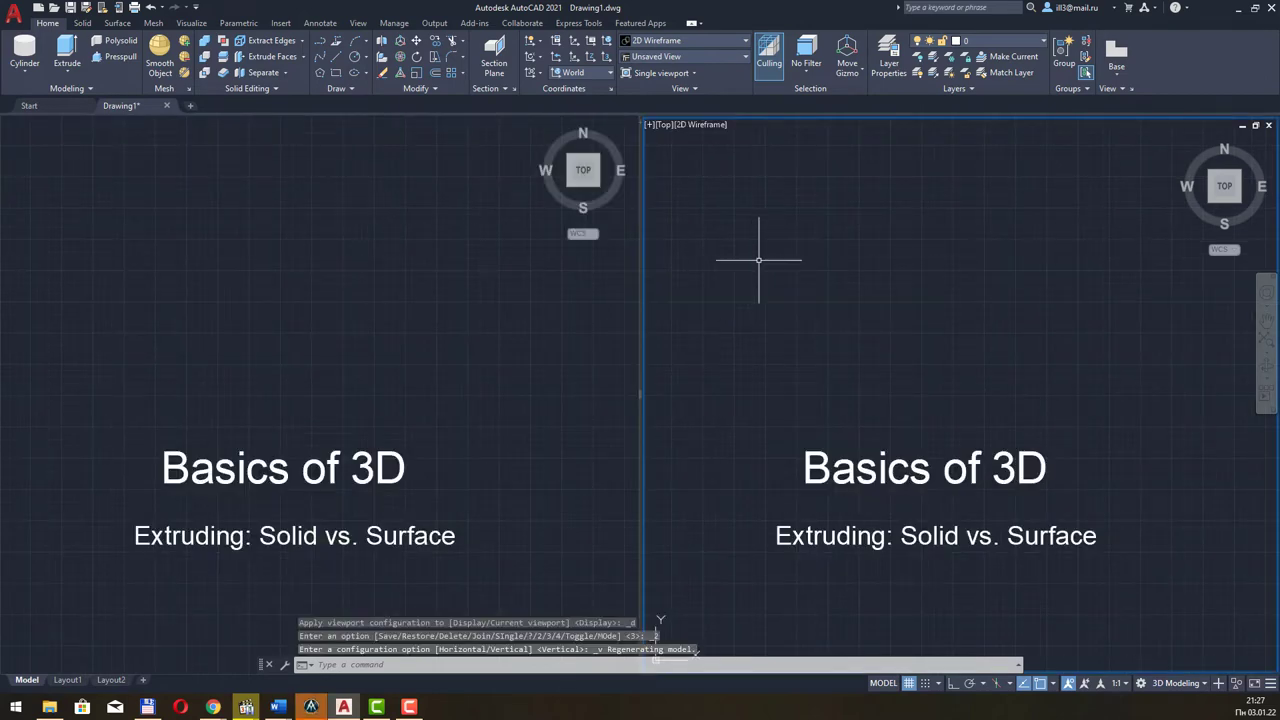
click(669, 126)
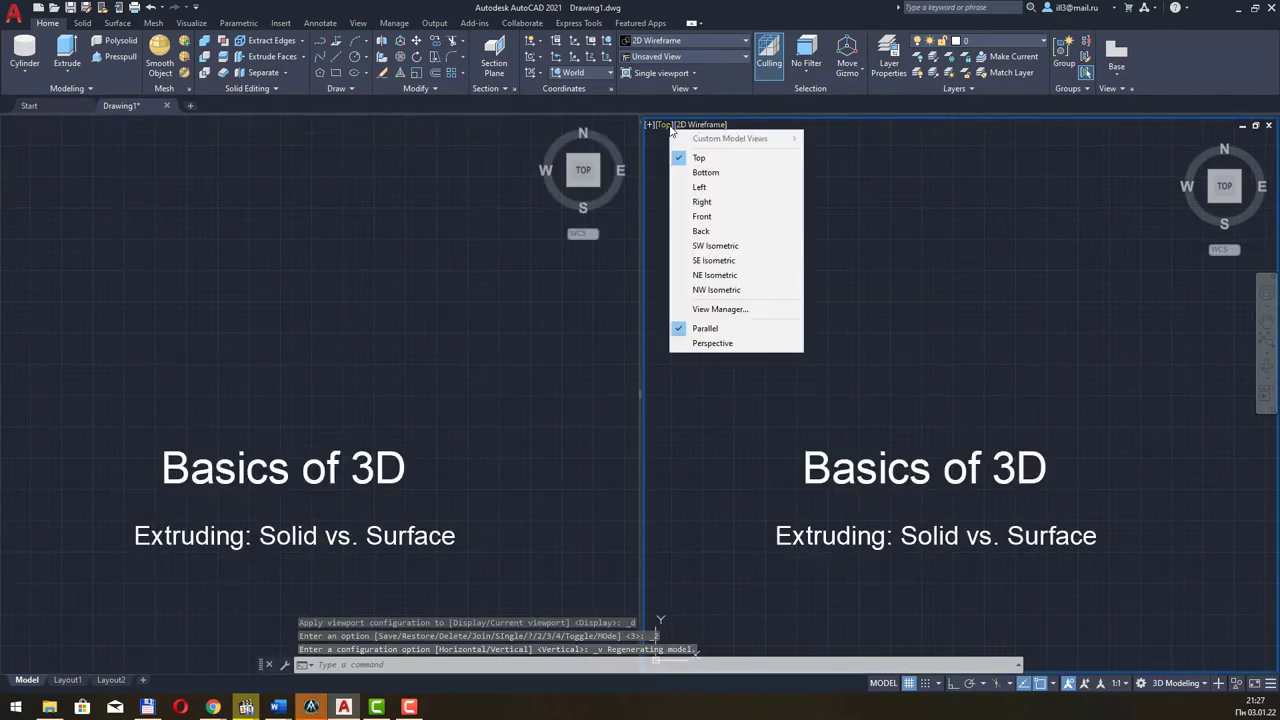
click(740, 248)
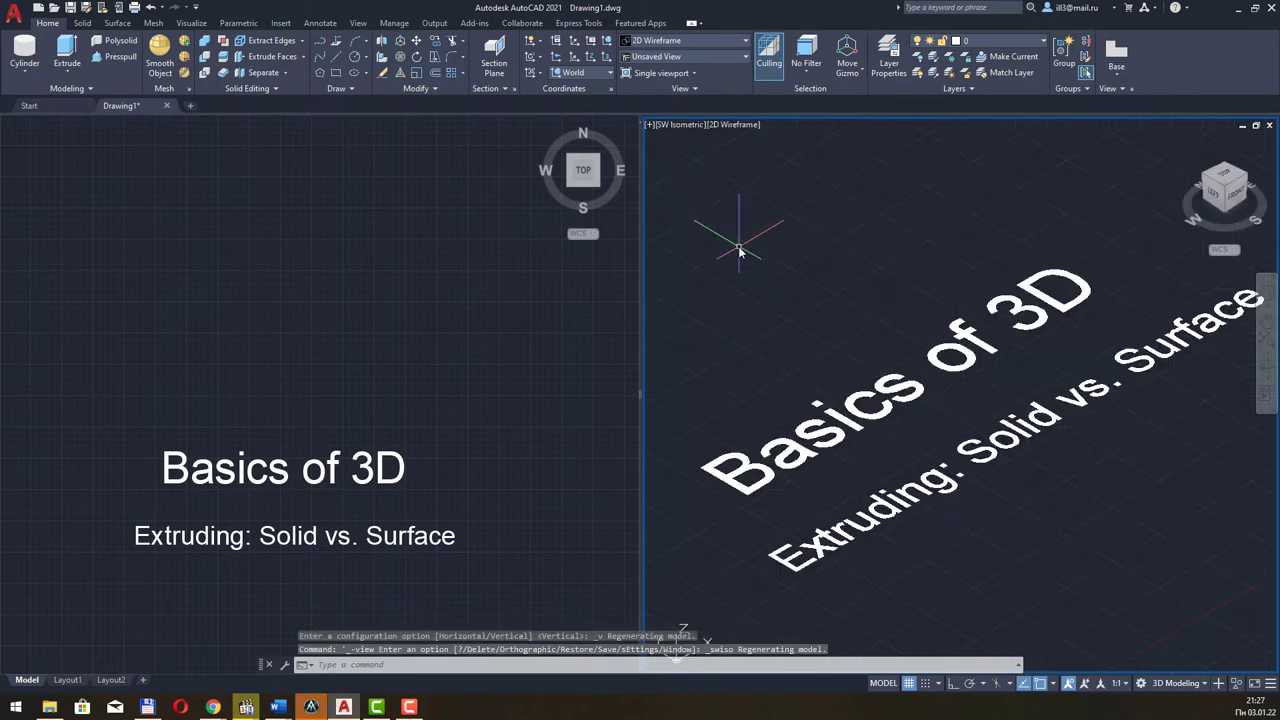
middle_drag(771, 251, 757, 194)
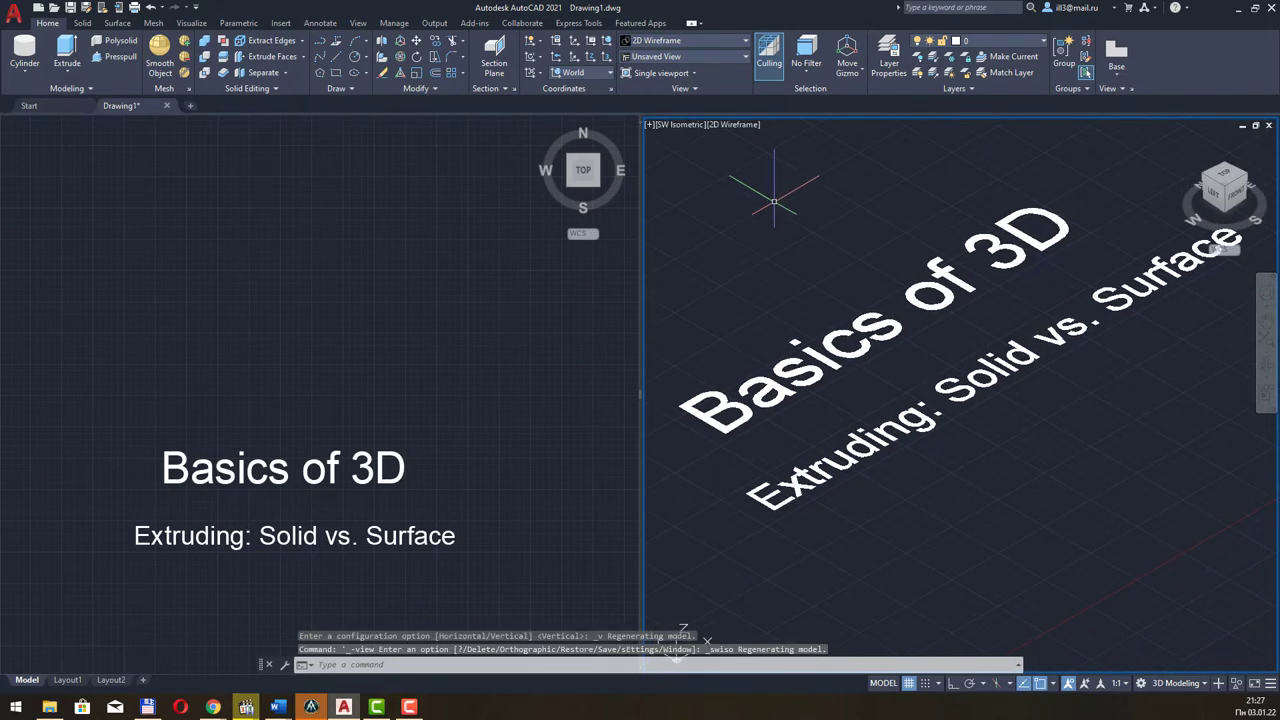
click(363, 393)
middle_drag(366, 392, 391, 243)
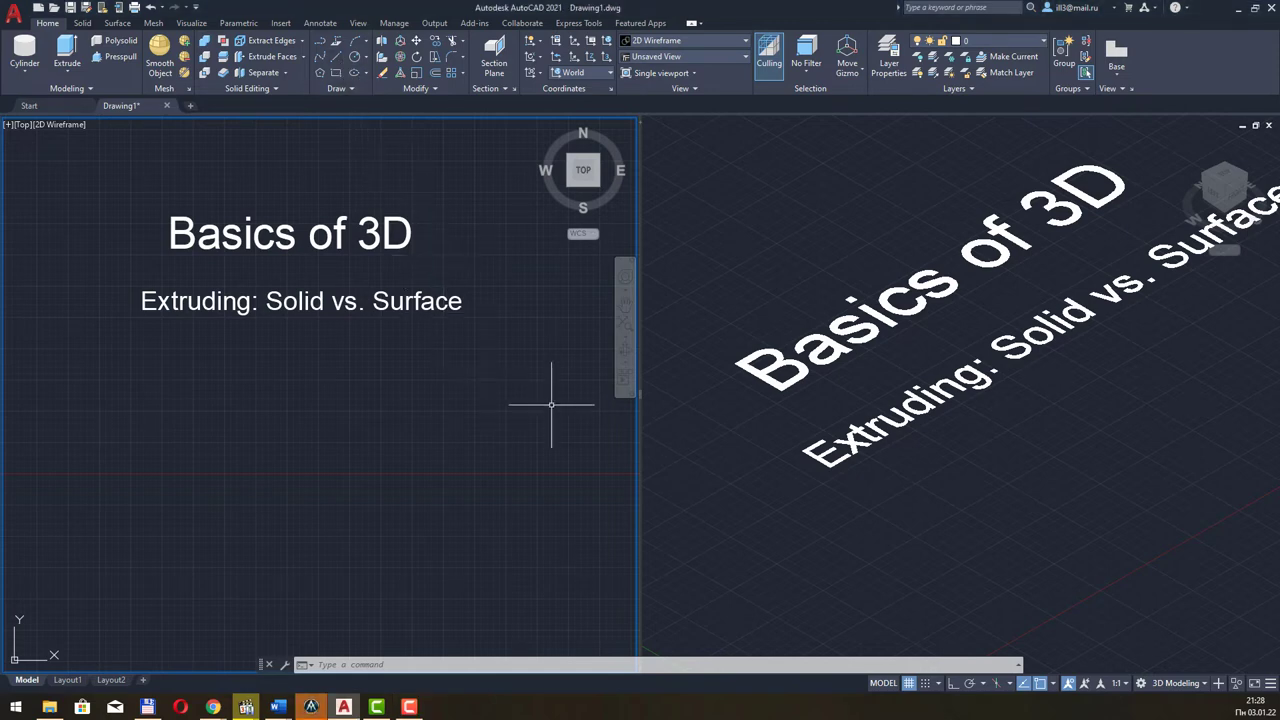
With Ortho on, start a line square and draw its 1000-unit bottom and right sides
click(337, 59)
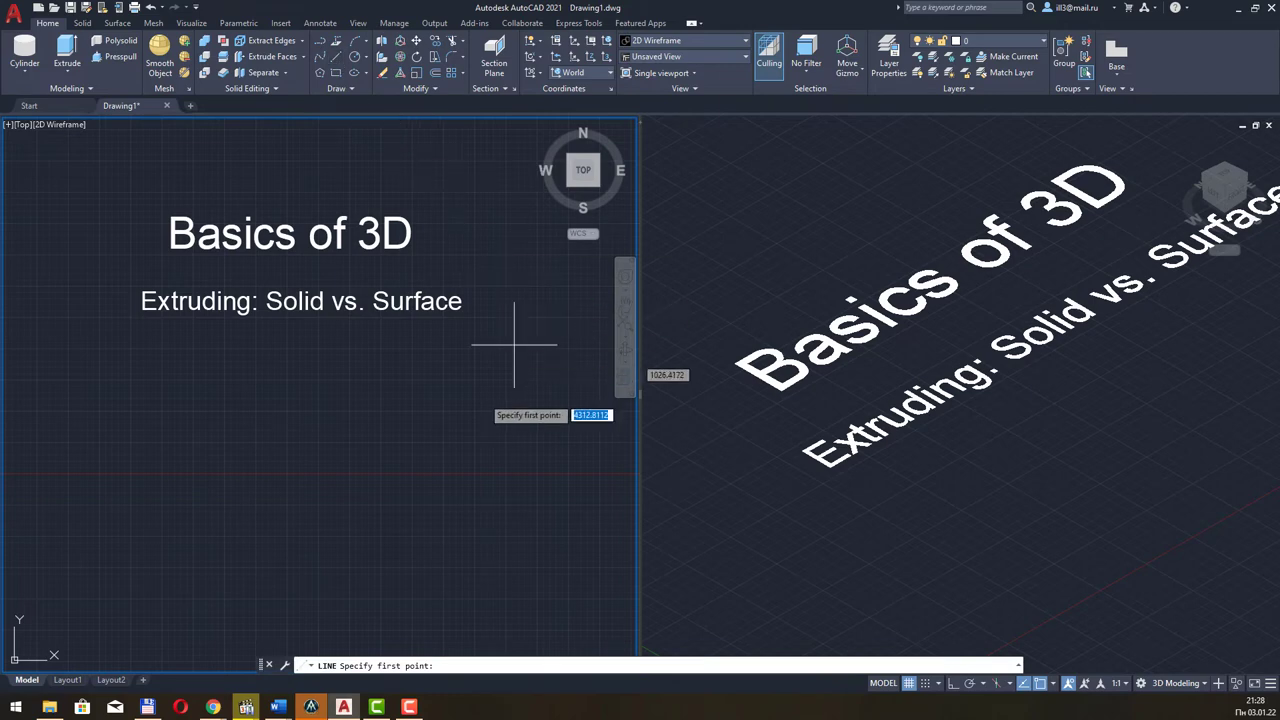
click(952, 686)
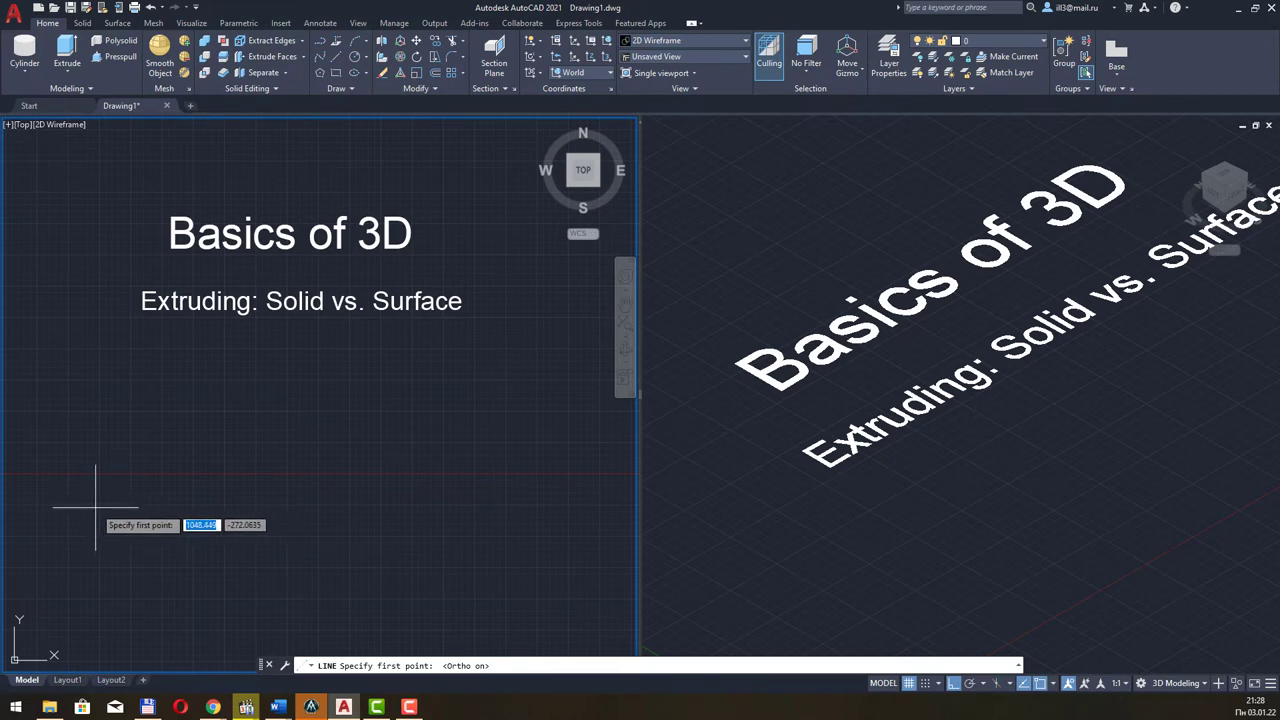
click(88, 507)
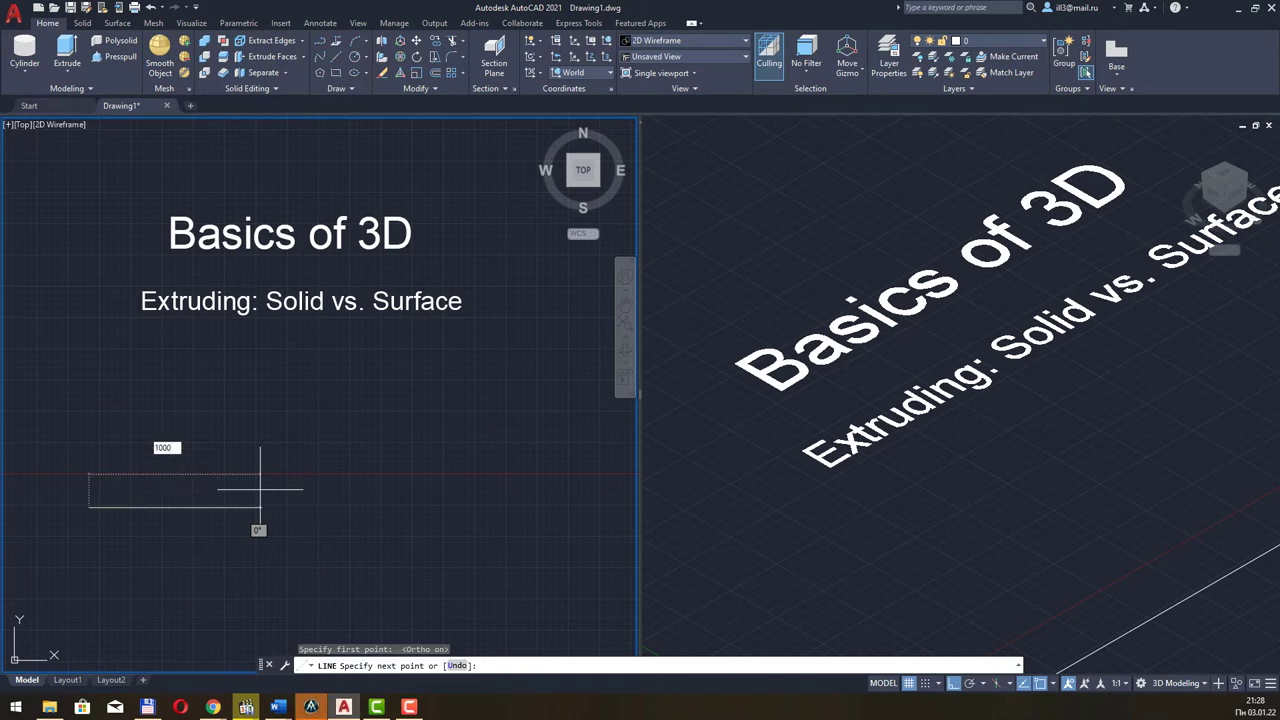
text(1000)
key(Return)
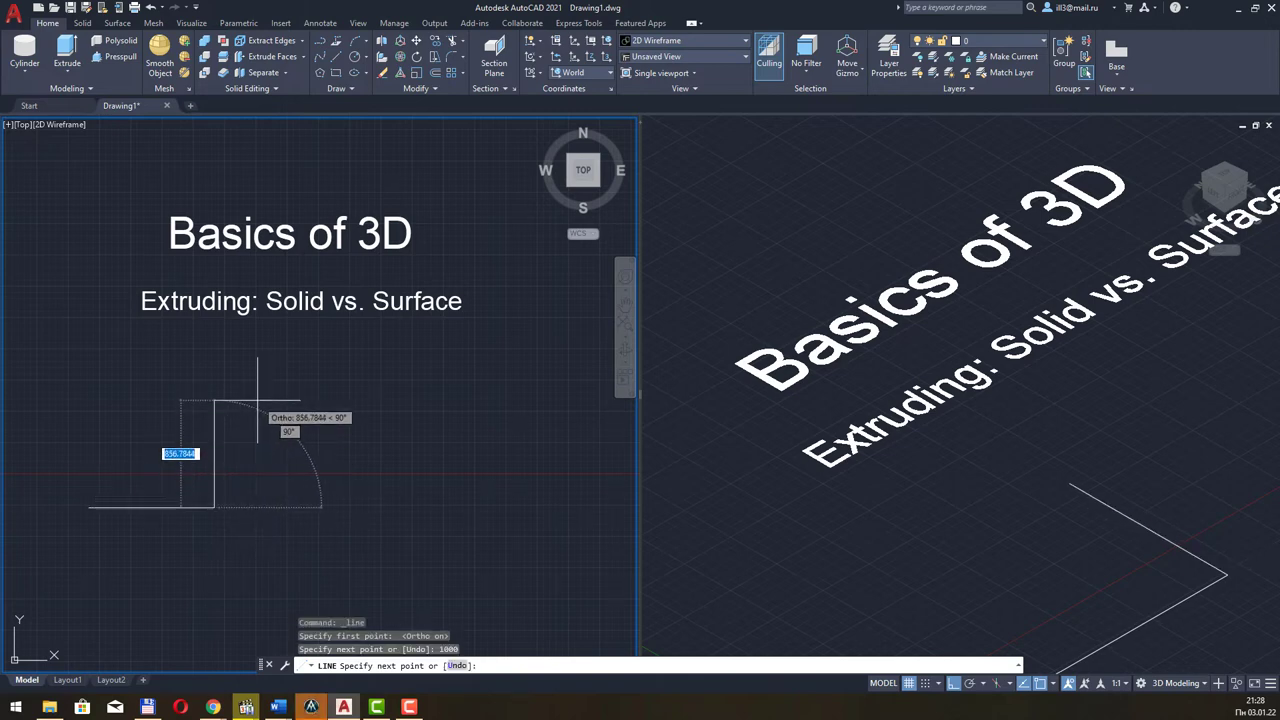
text(1000)
key(Return)
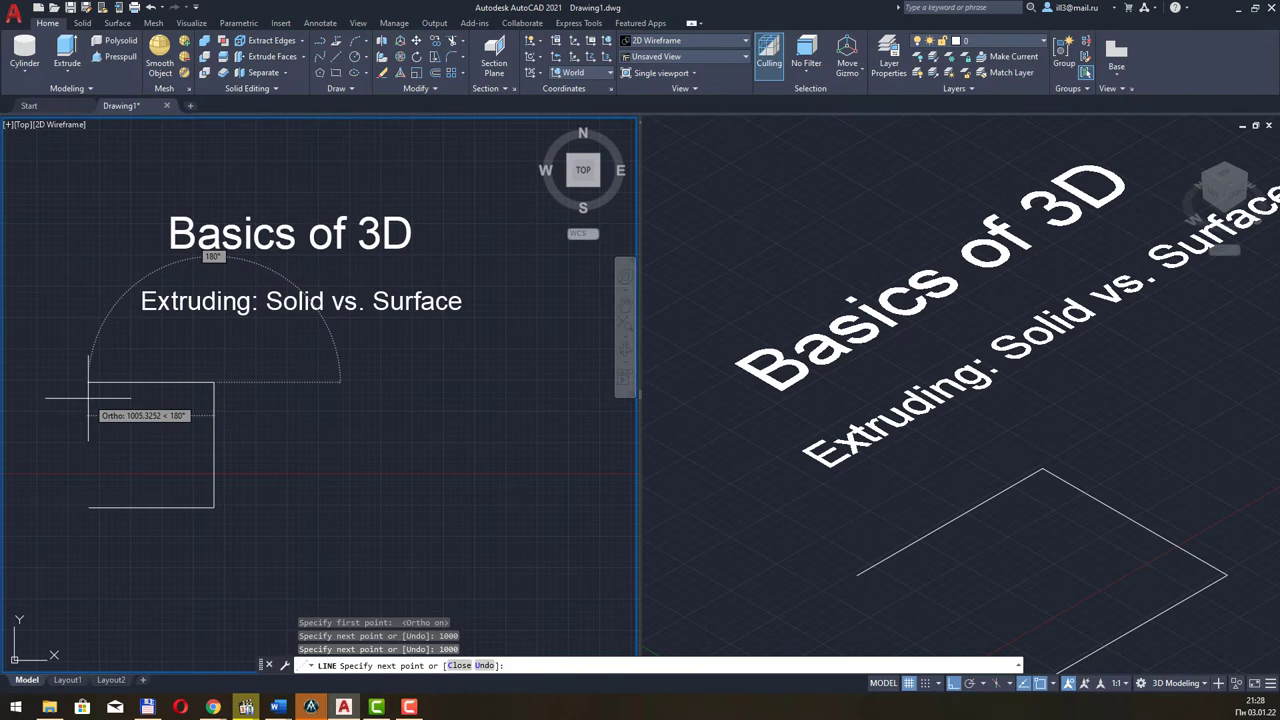
Add the 1000-unit top side, close the square, and select its right edge
text(1000)
key(Return)
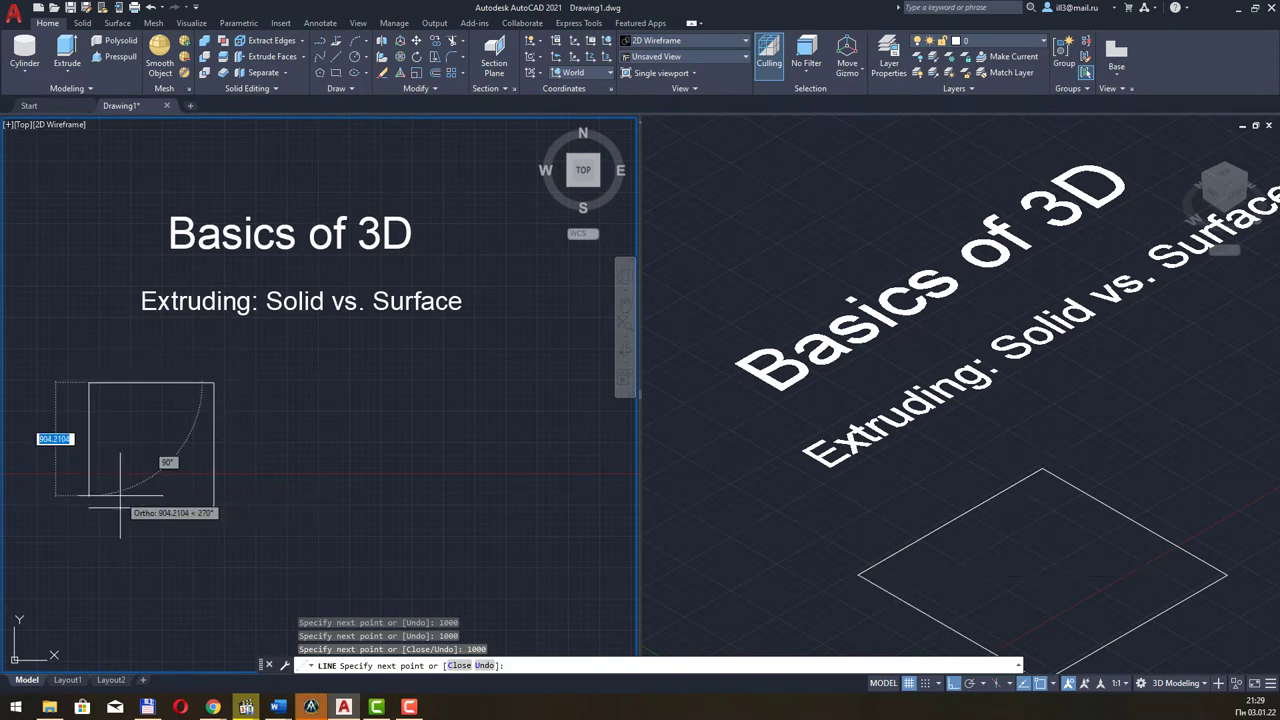
text(c)
key(Return)
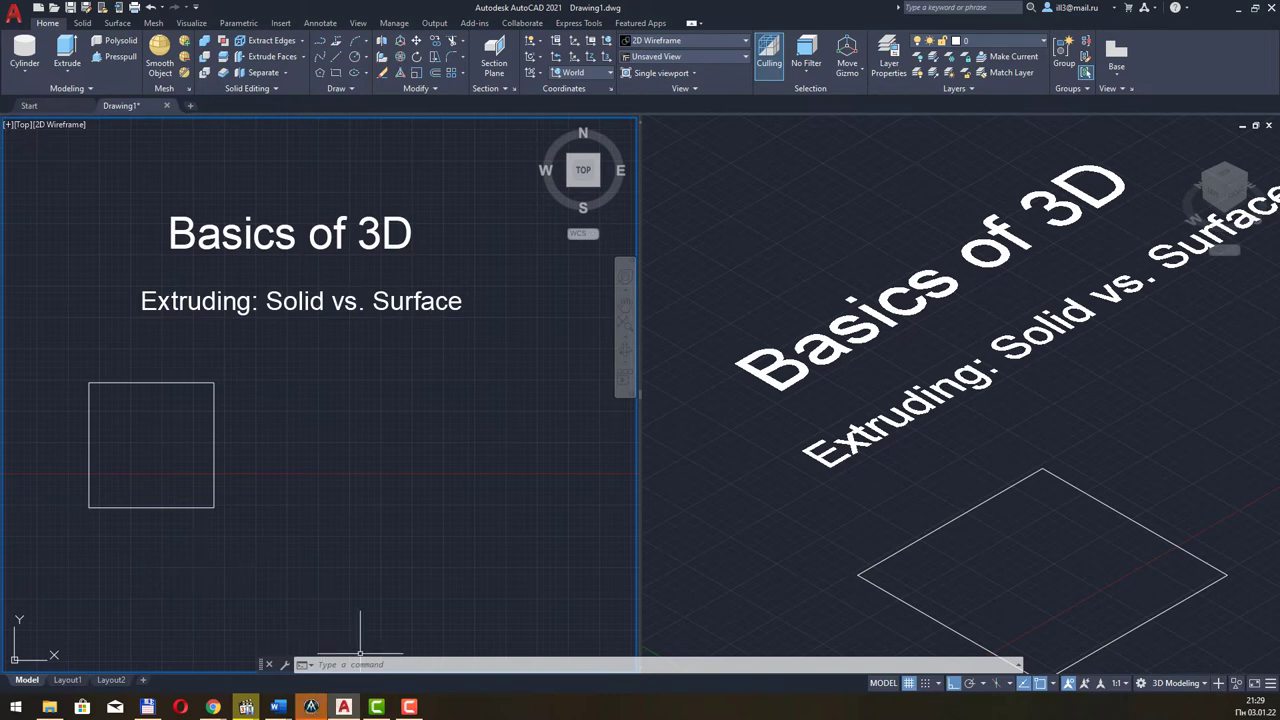
click(409, 707)
click(213, 420)
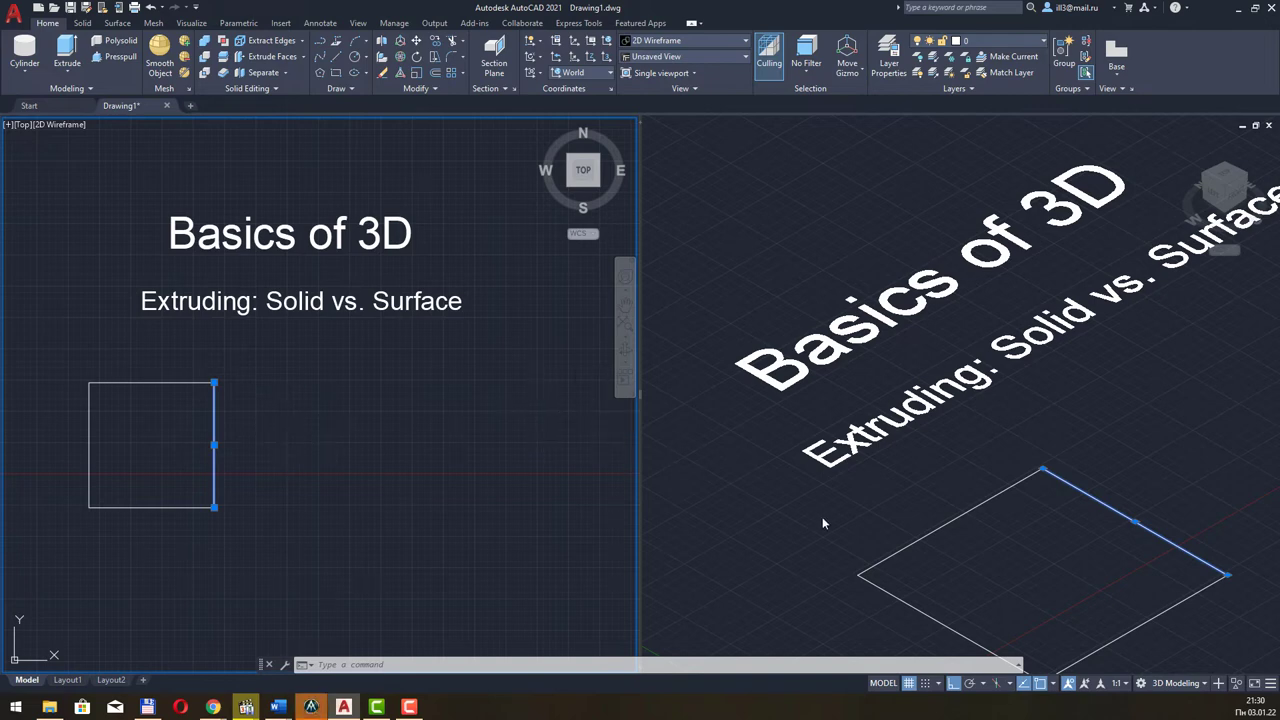
middle_drag(420, 450, 385, 443)
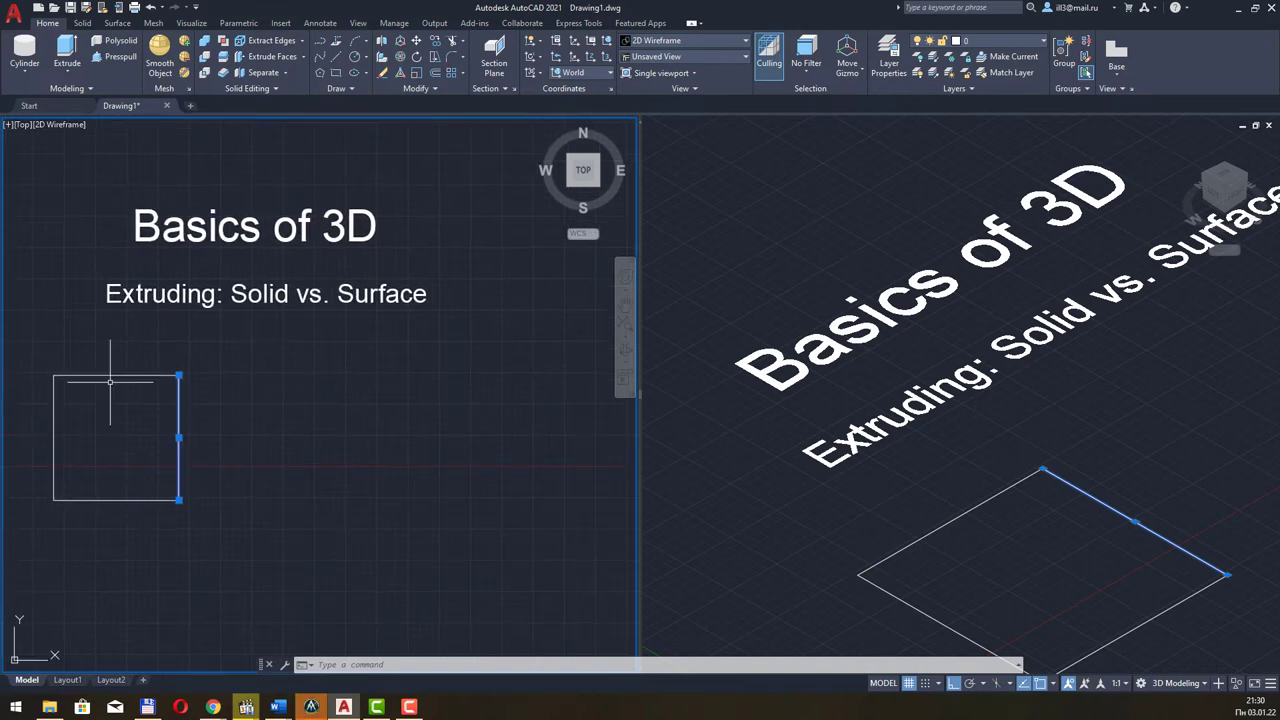
key(Escape)
key(Escape)
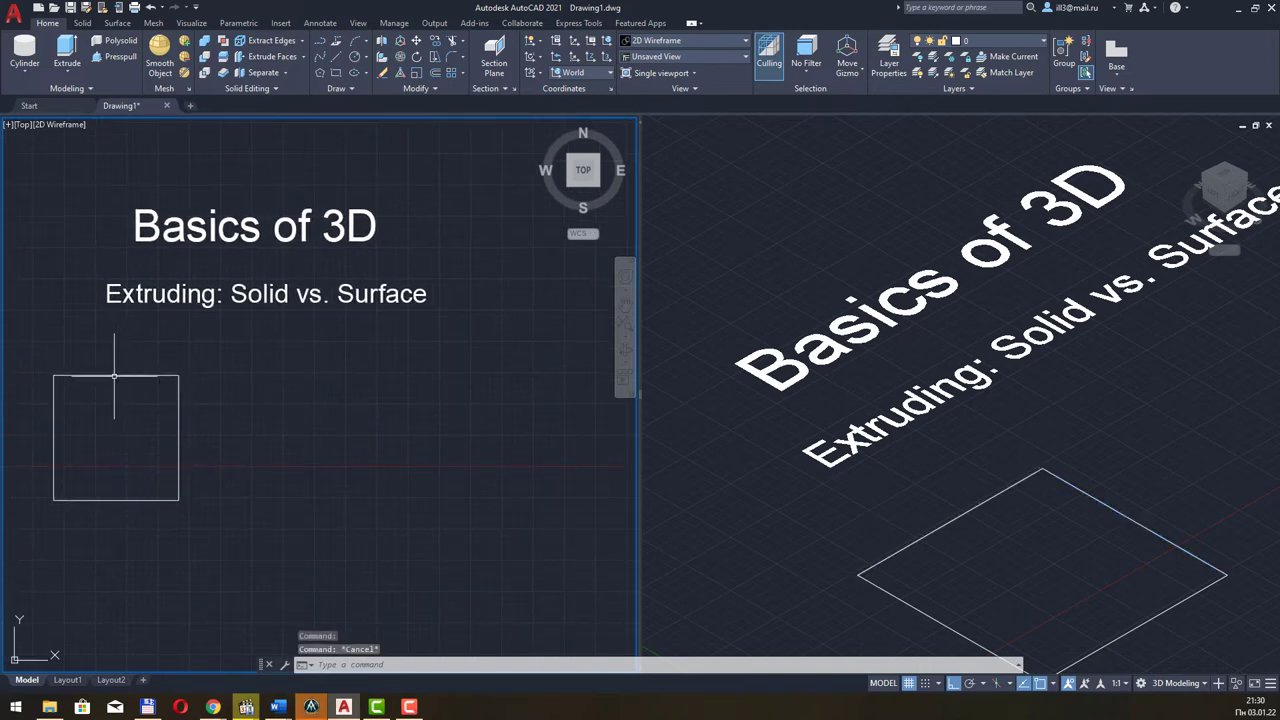
click(118, 508)
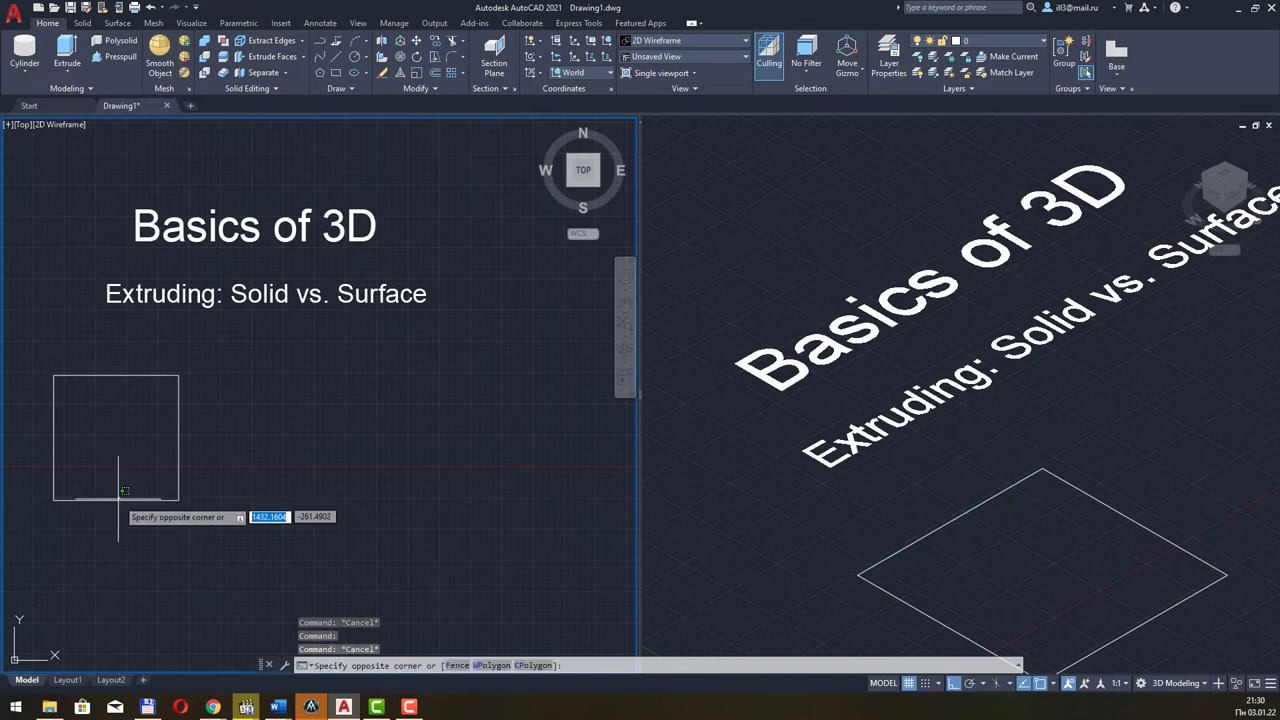
key(Escape)
middle_drag(426, 382, 374, 386)
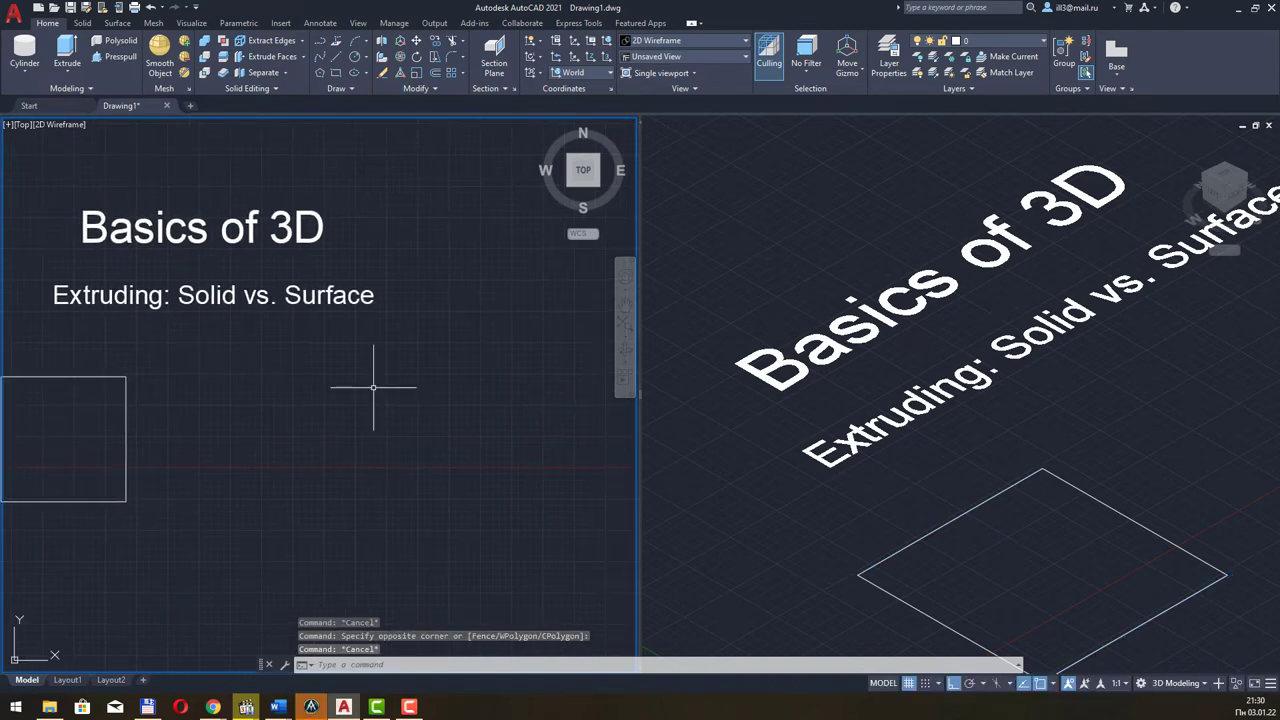
Start a polyline right of the first square and draw its 1000-unit top side
click(322, 45)
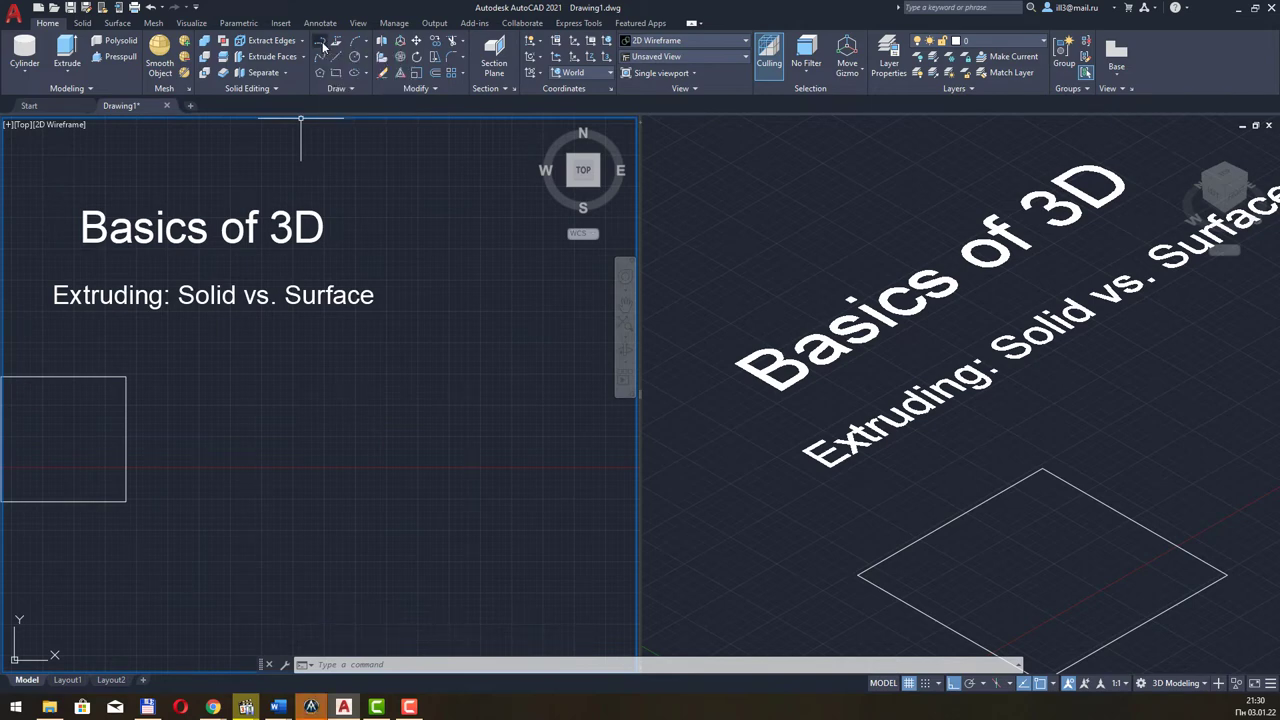
scroll(285, 420, down, 3)
middle_drag(285, 420, 338, 428)
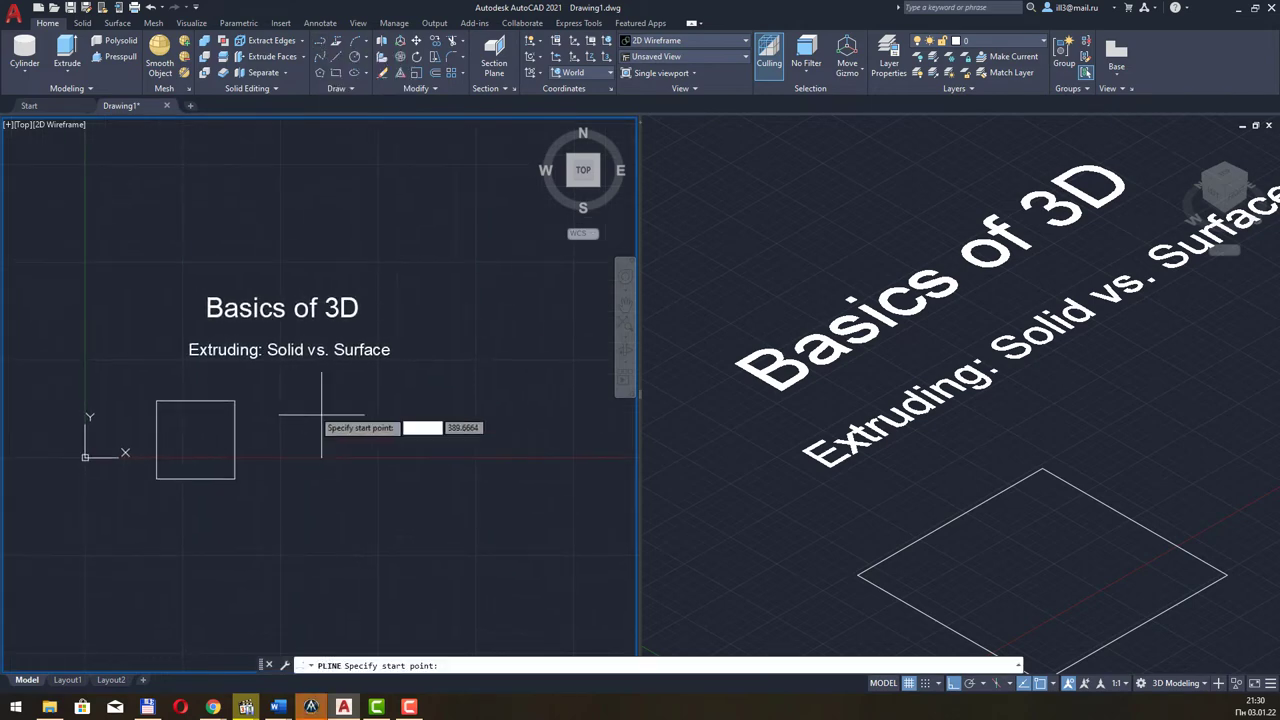
scroll(315, 422, up, 2)
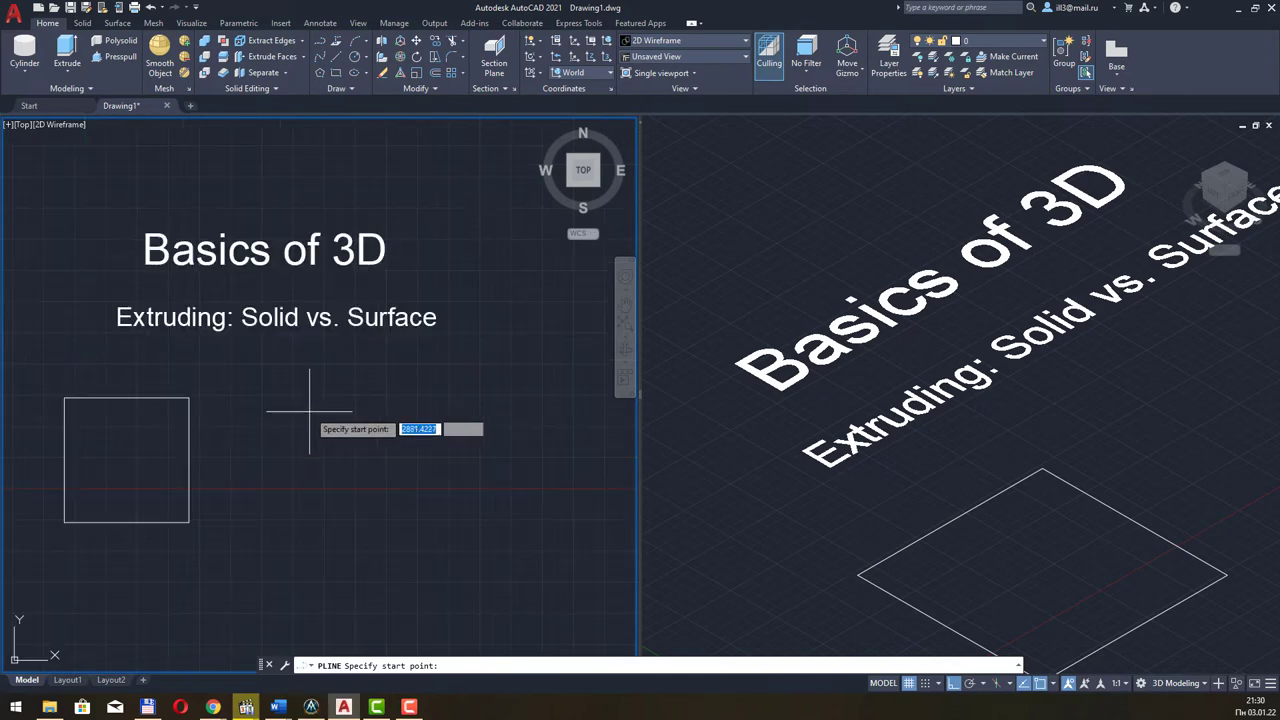
click(260, 394)
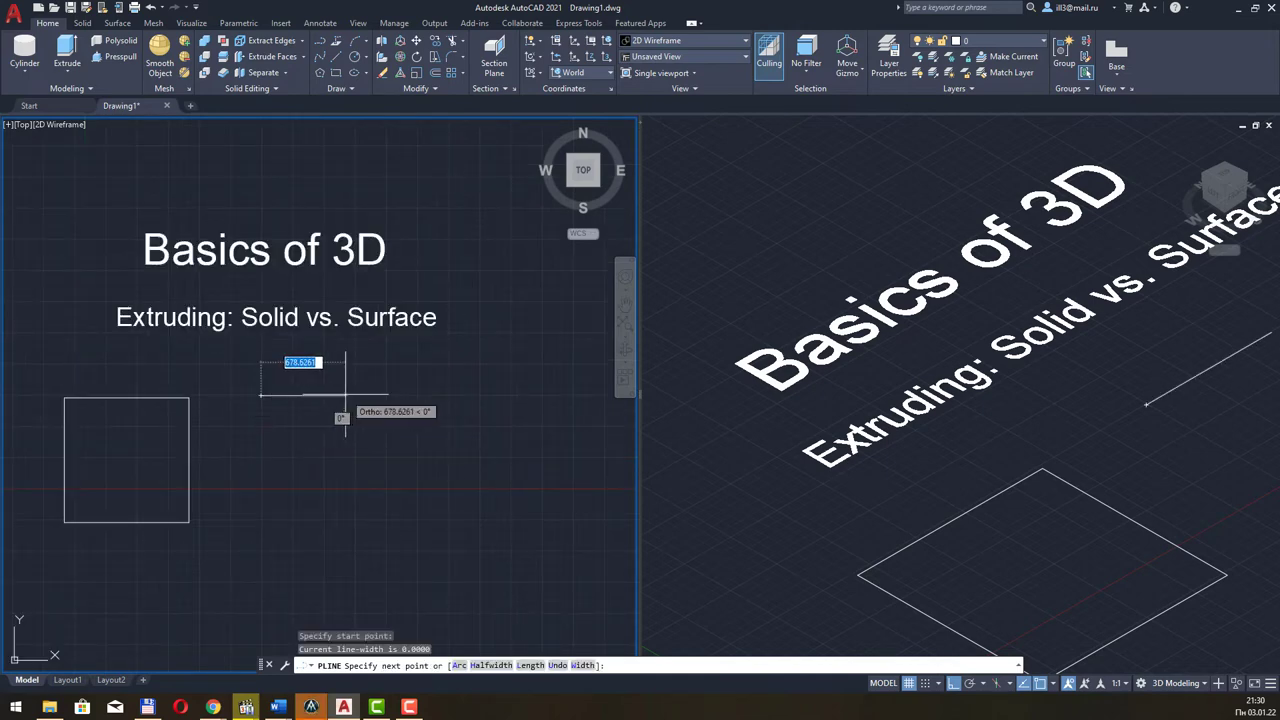
text(1000)
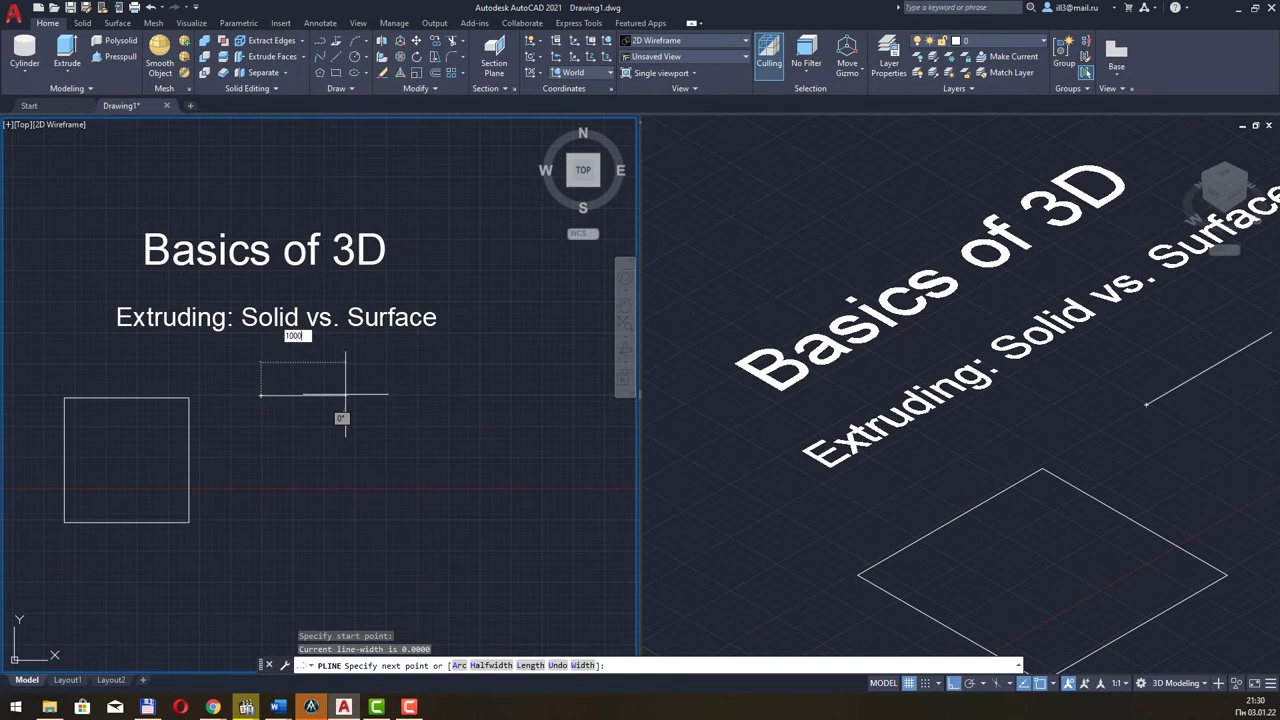
key(Return)
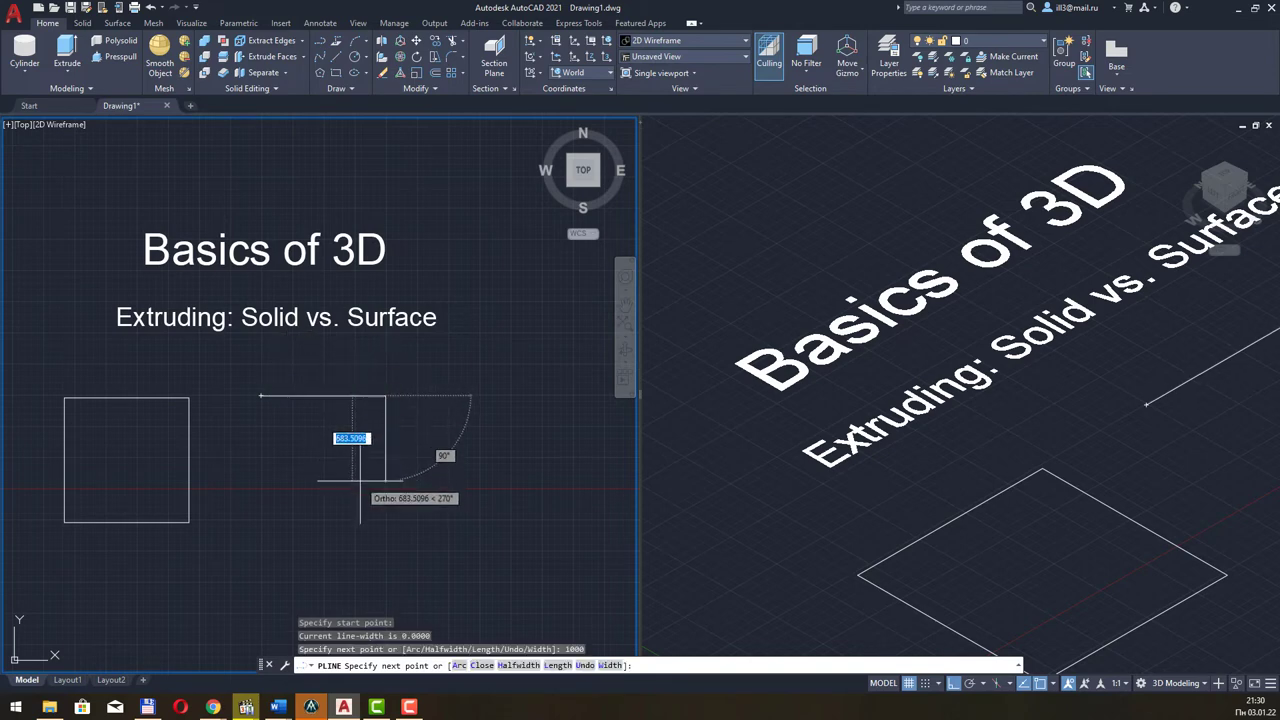
Add the remaining 1000-unit sides and close the polyline into a square
text(100)
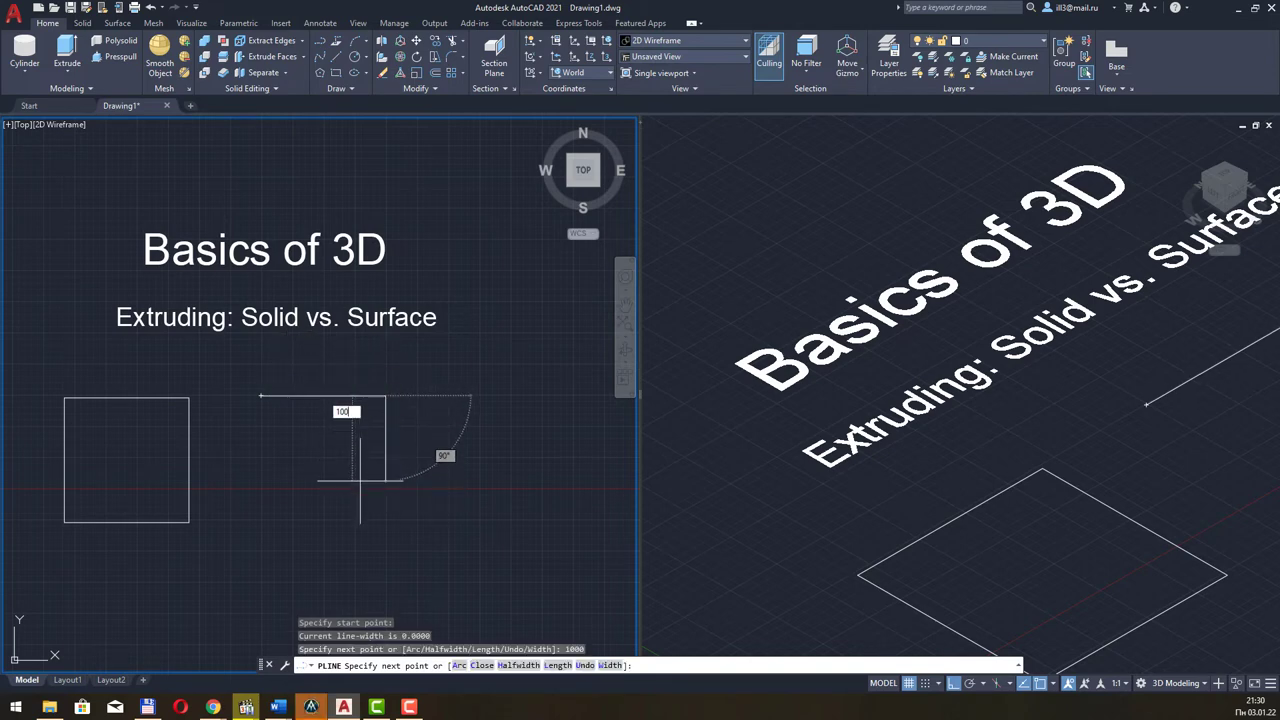
text(0)
key(Return)
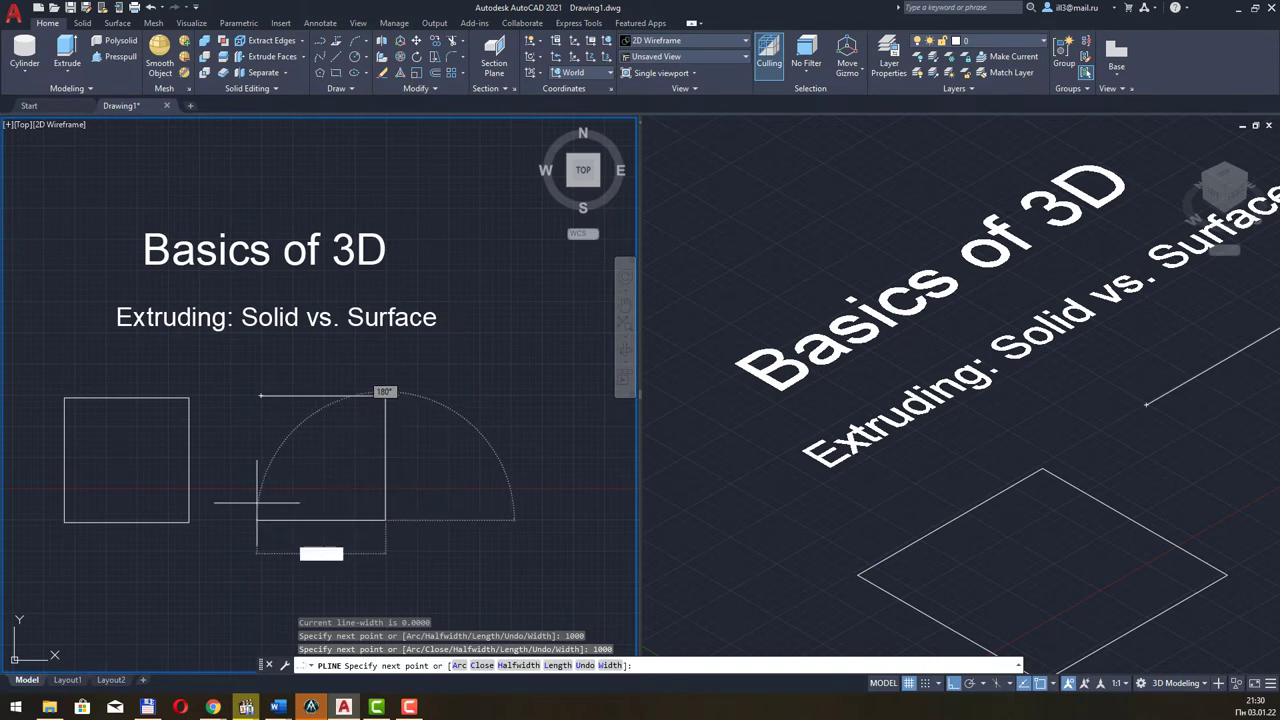
text(1000)
key(Return)
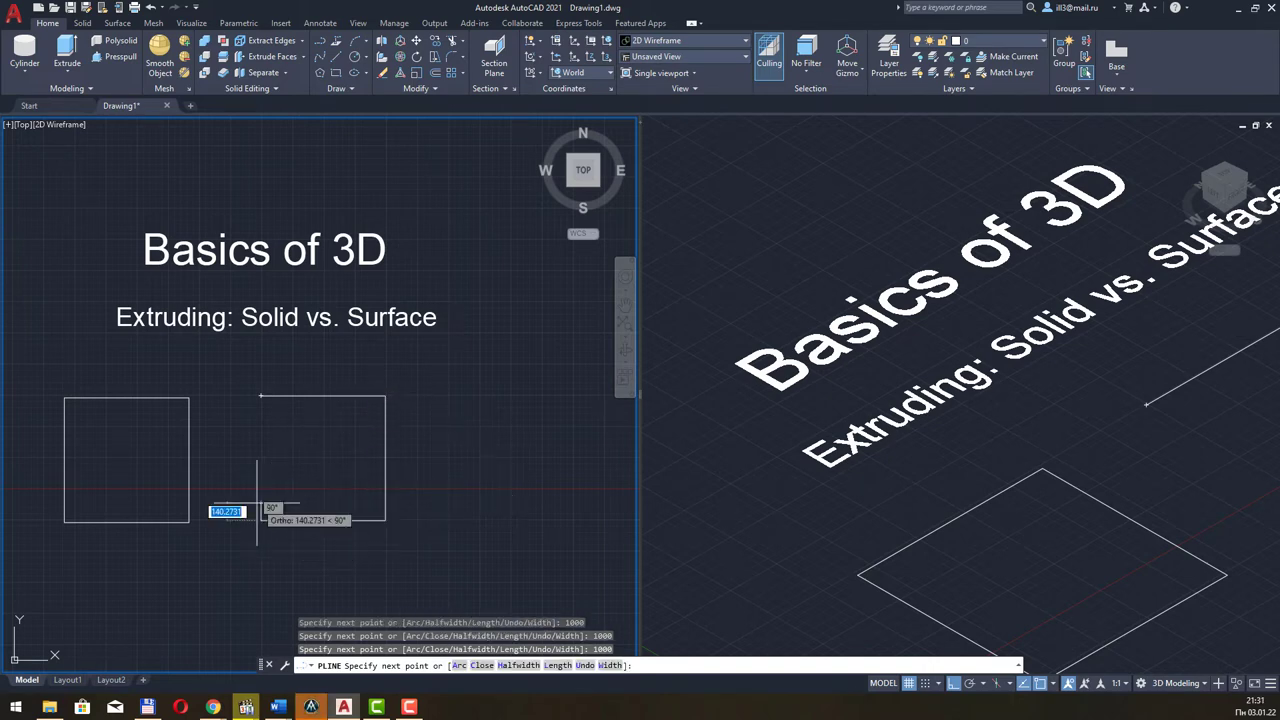
text(c)
key(Return)
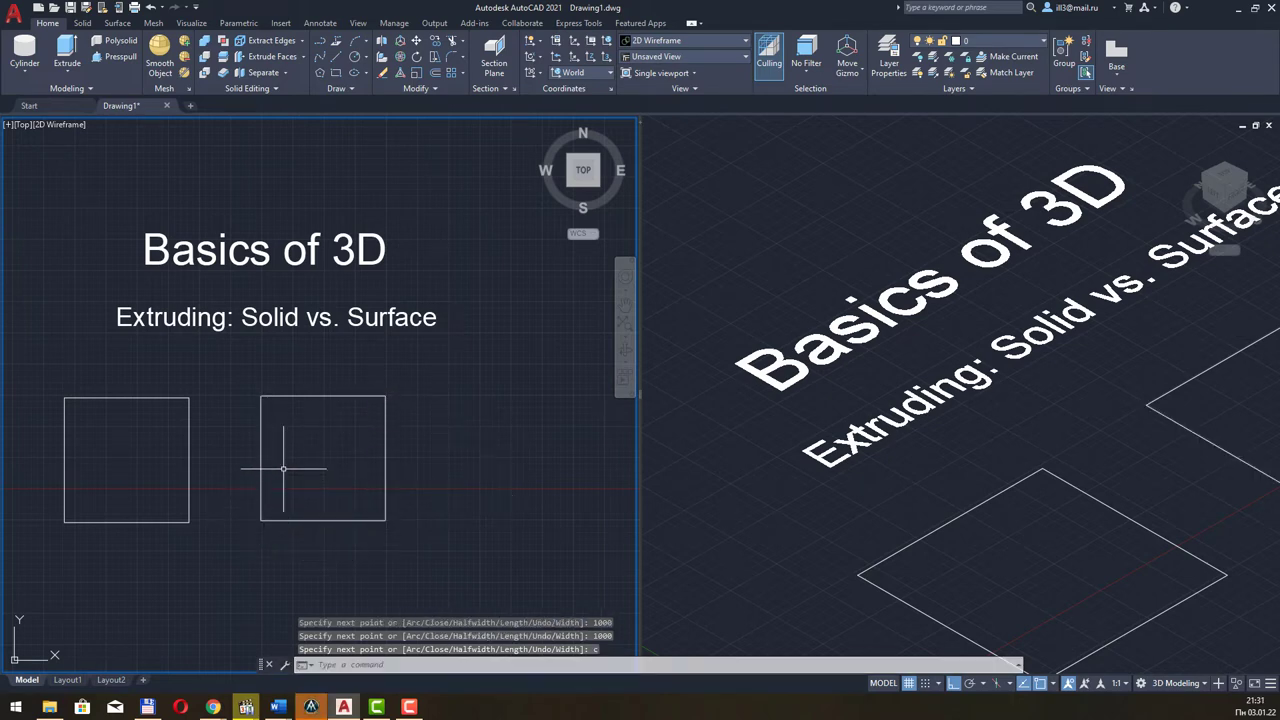
click(262, 440)
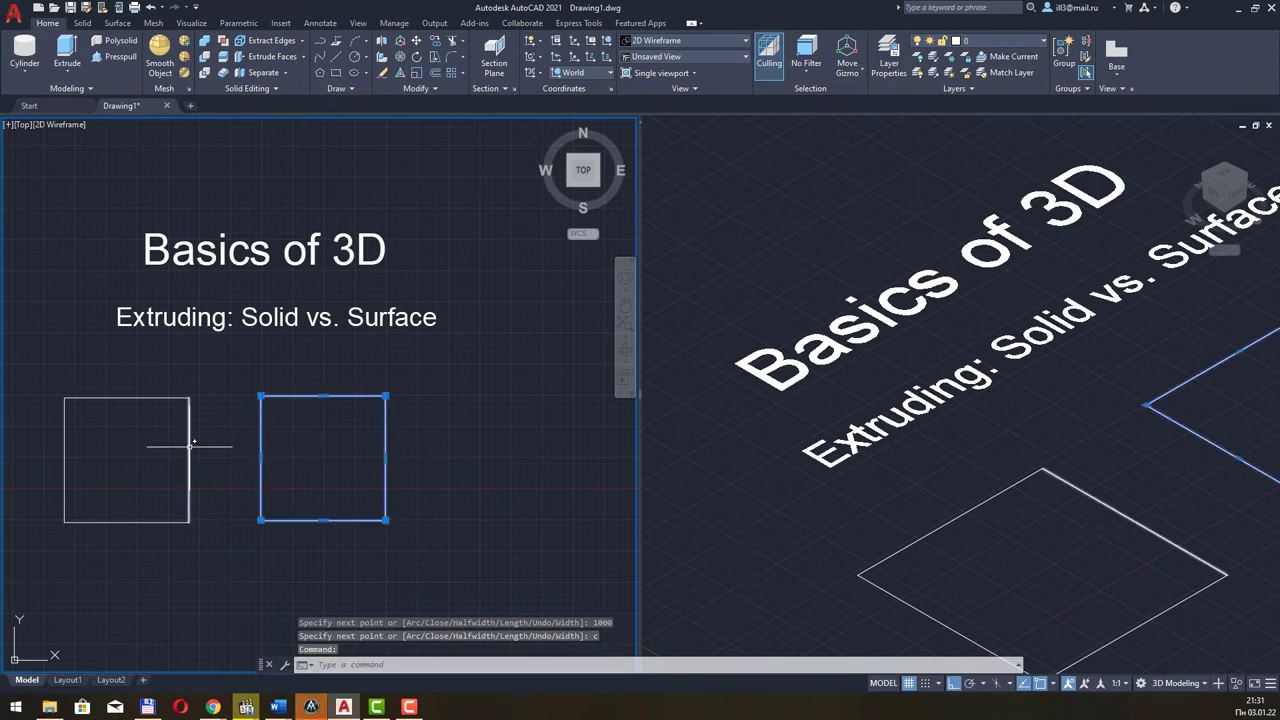
key(Escape)
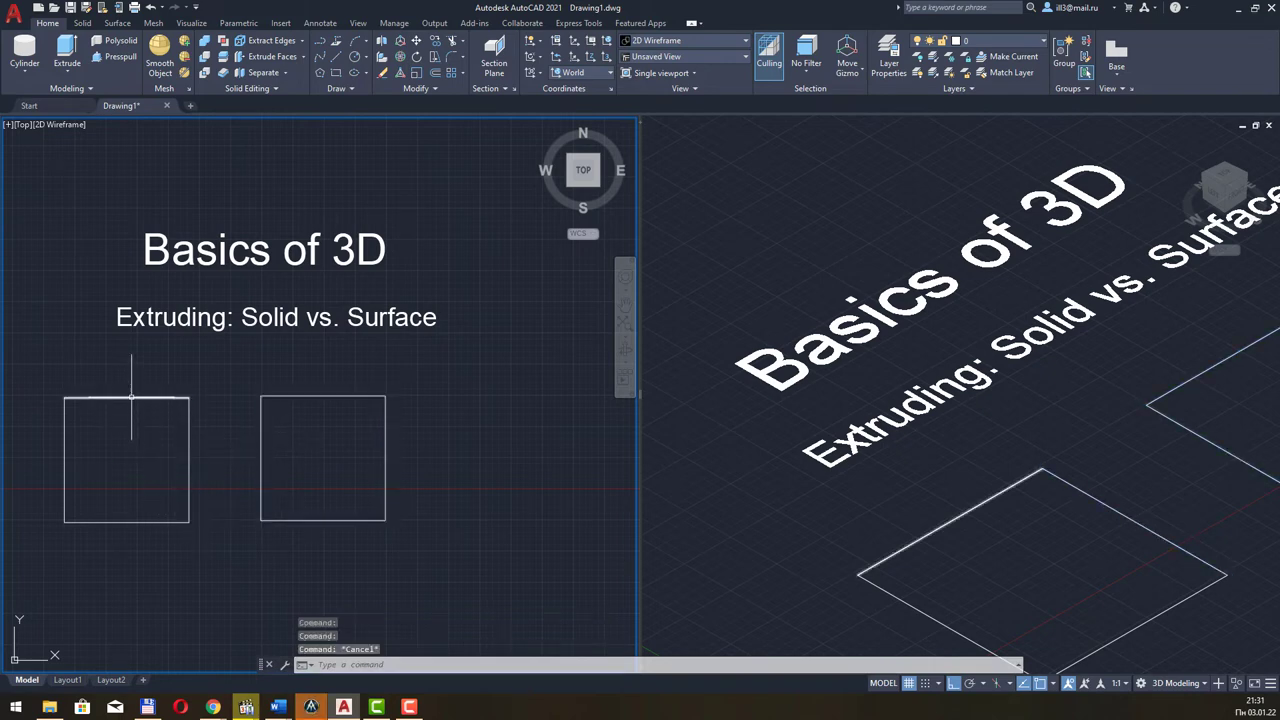
click(127, 398)
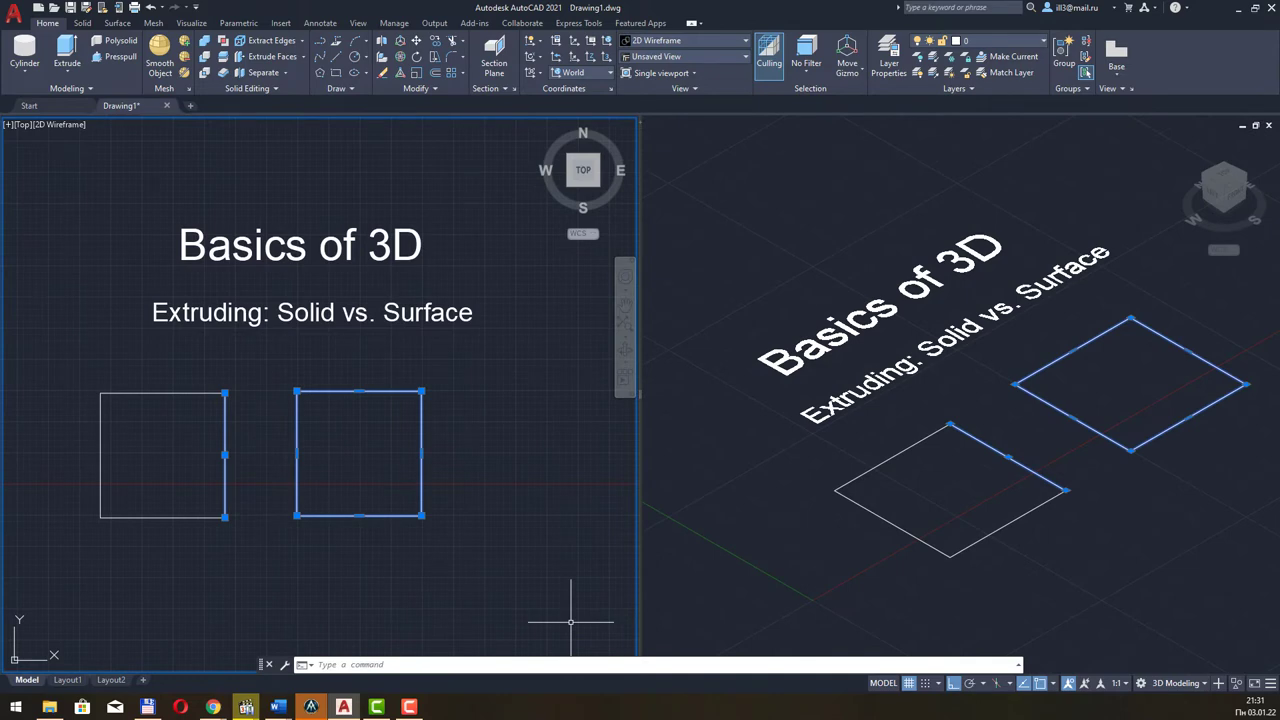
mouse_move(495, 360)
middle_down()
mouse_move(512, 357)
mouse_move(467, 386)
mouse_move(503, 392)
mouse_move(478, 366)
middle_up()
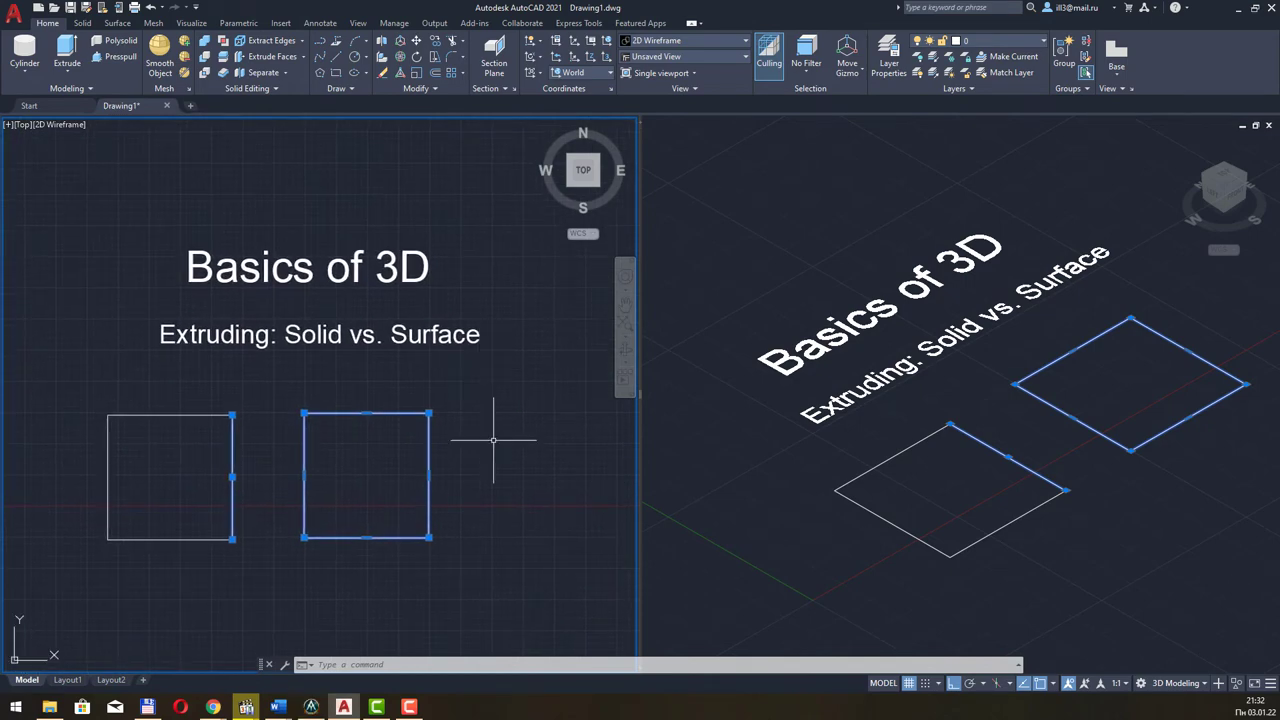
middle_drag(493, 440, 486, 397)
mouse_move(486, 349)
middle_down()
mouse_move(509, 400)
mouse_move(513, 387)
middle_up()
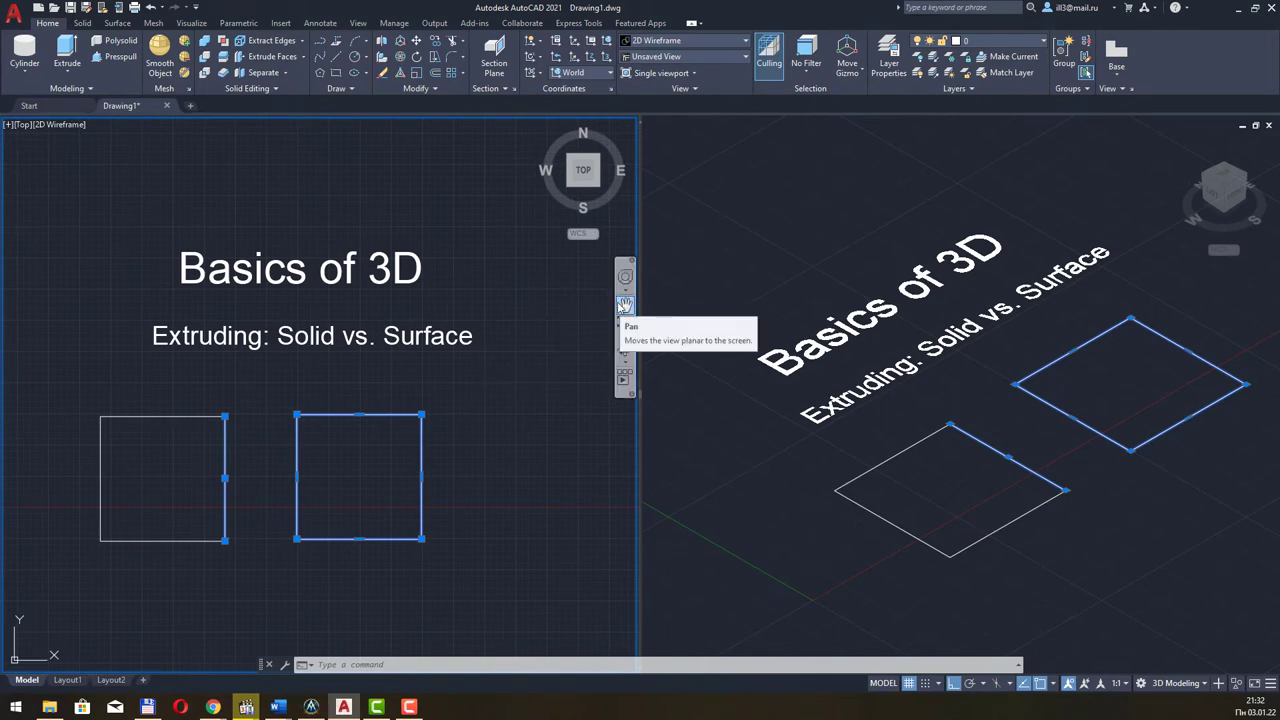
click(624, 304)
mouse_move(501, 354)
mouse_down()
mouse_move(523, 328)
mouse_move(492, 340)
mouse_up()
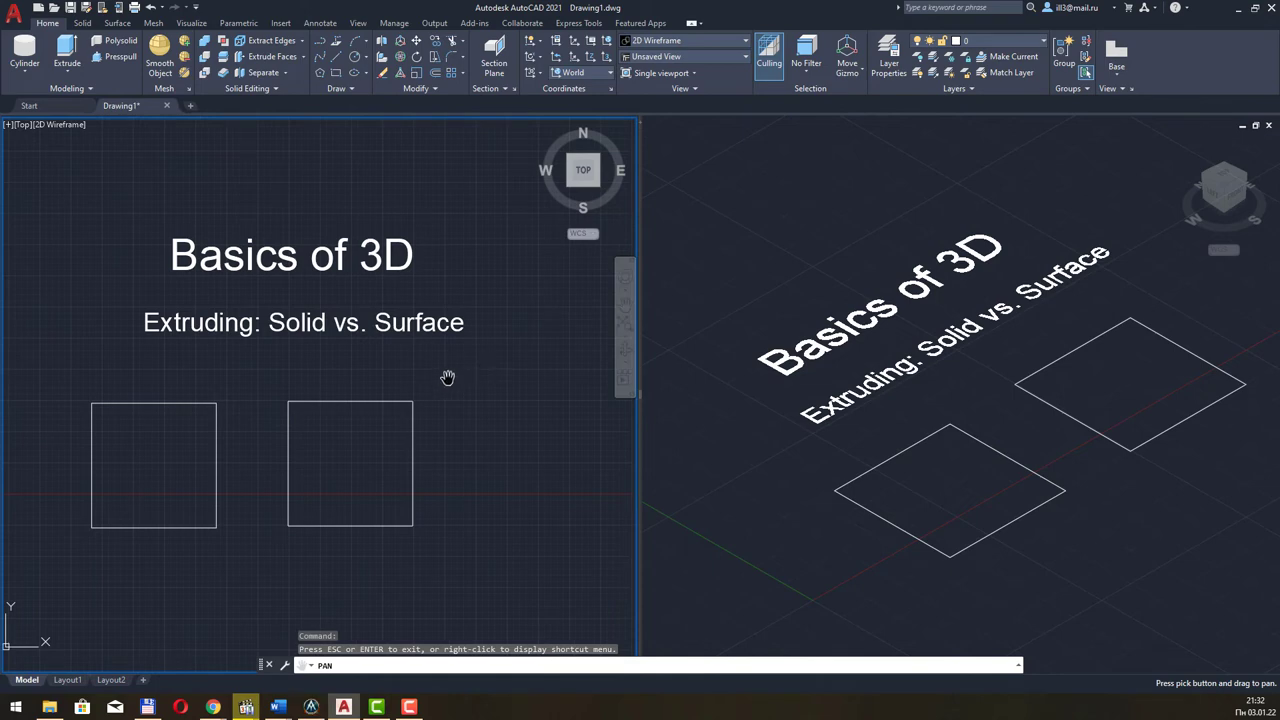
key(Escape)
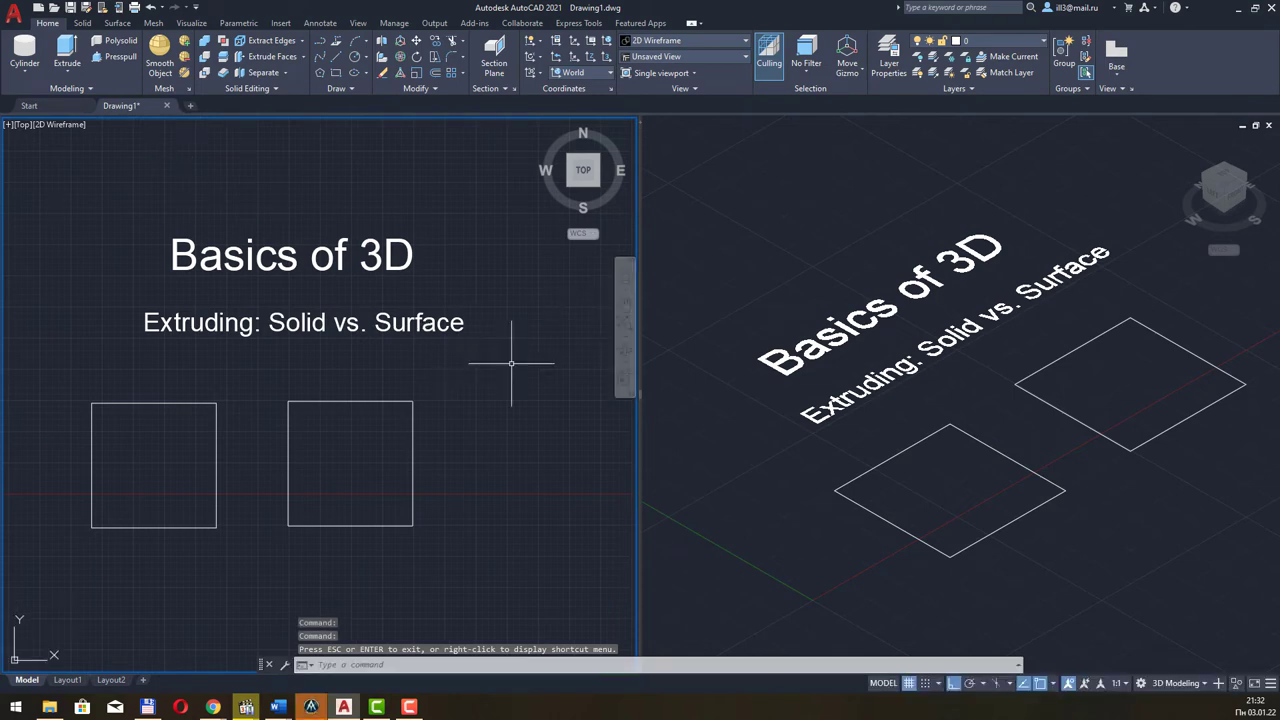
right_click(464, 365)
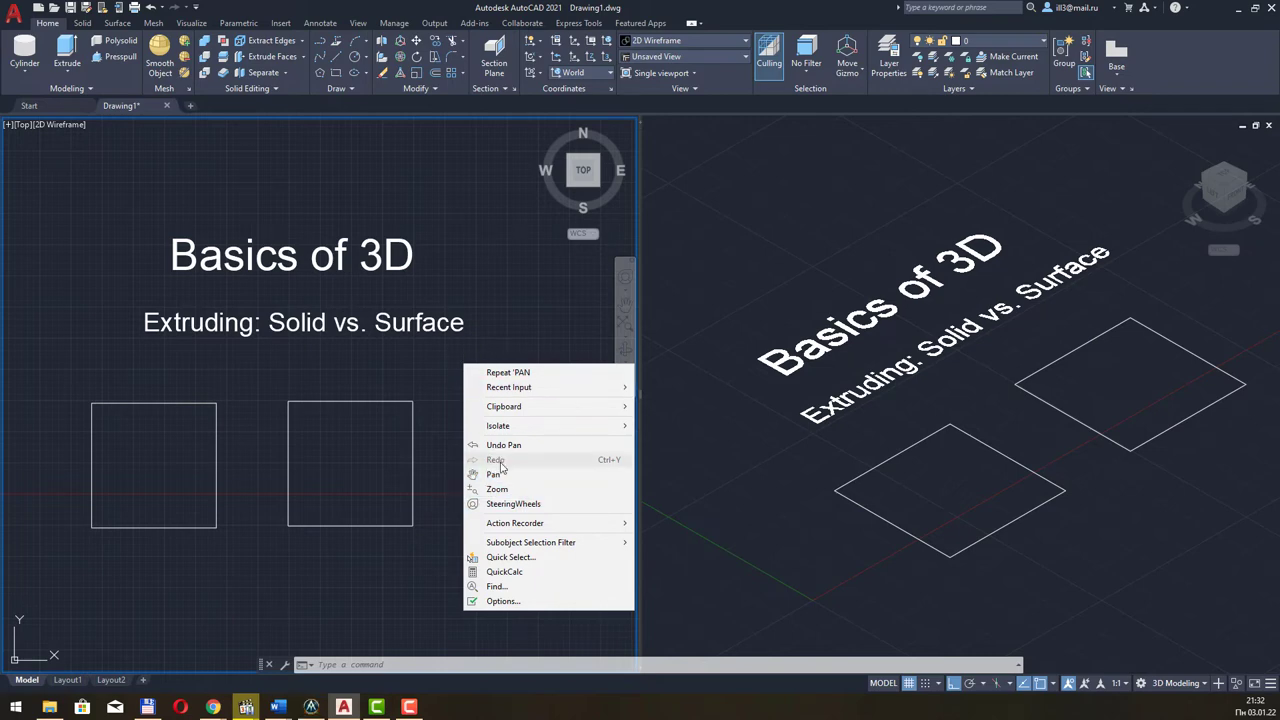
click(490, 474)
drag(462, 442, 457, 417)
key(Escape)
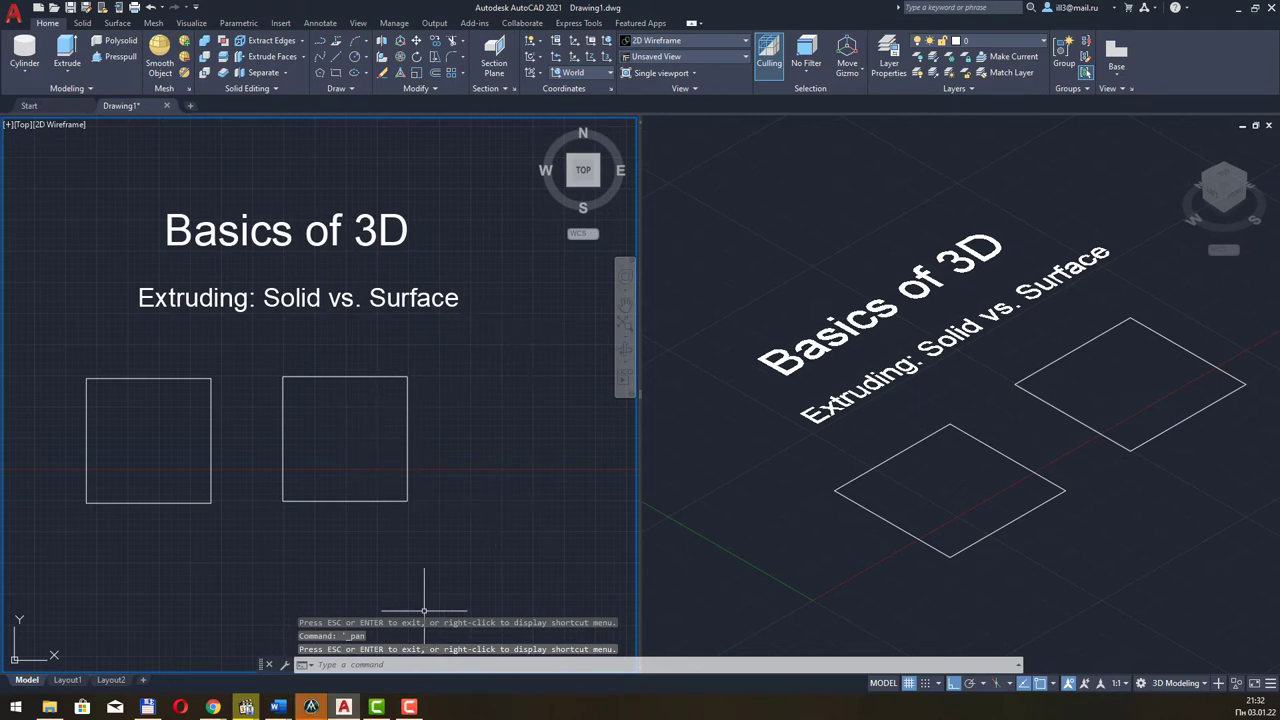
key(F10)
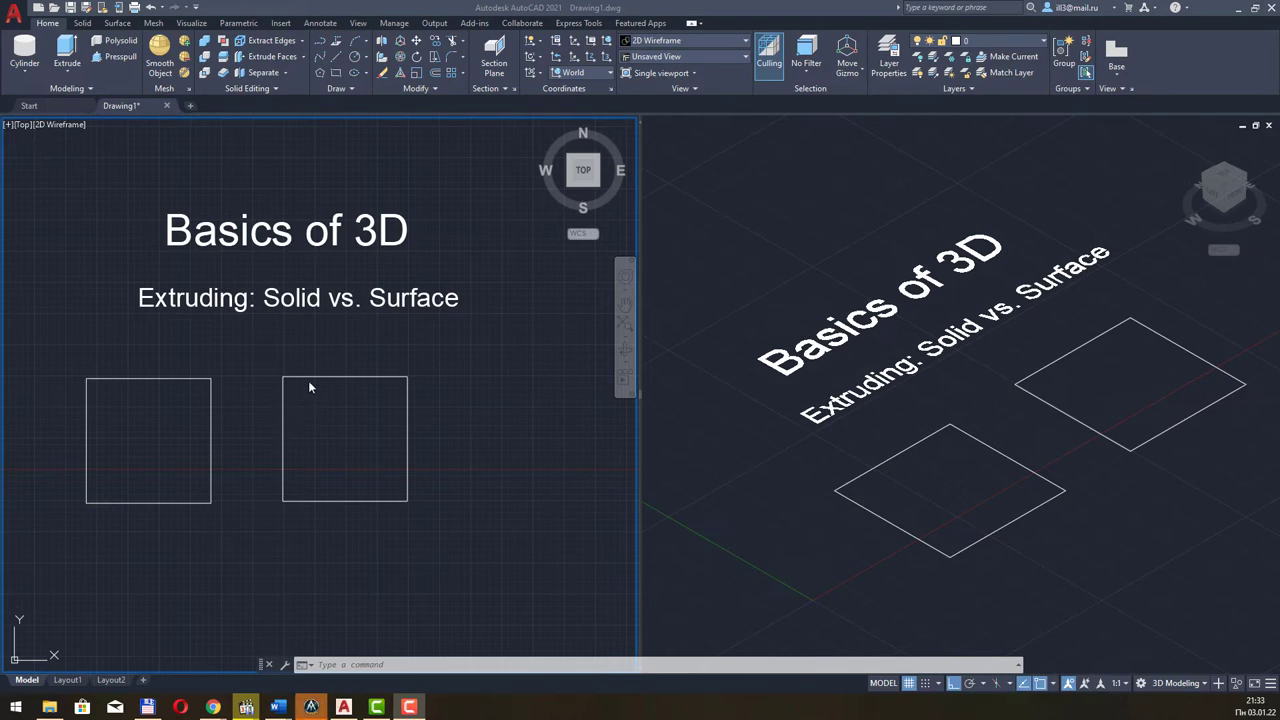
Select both squares and show the Extrude, Loft, Revolve and Sweep choices on the Modeling panel
click(337, 375)
click(343, 377)
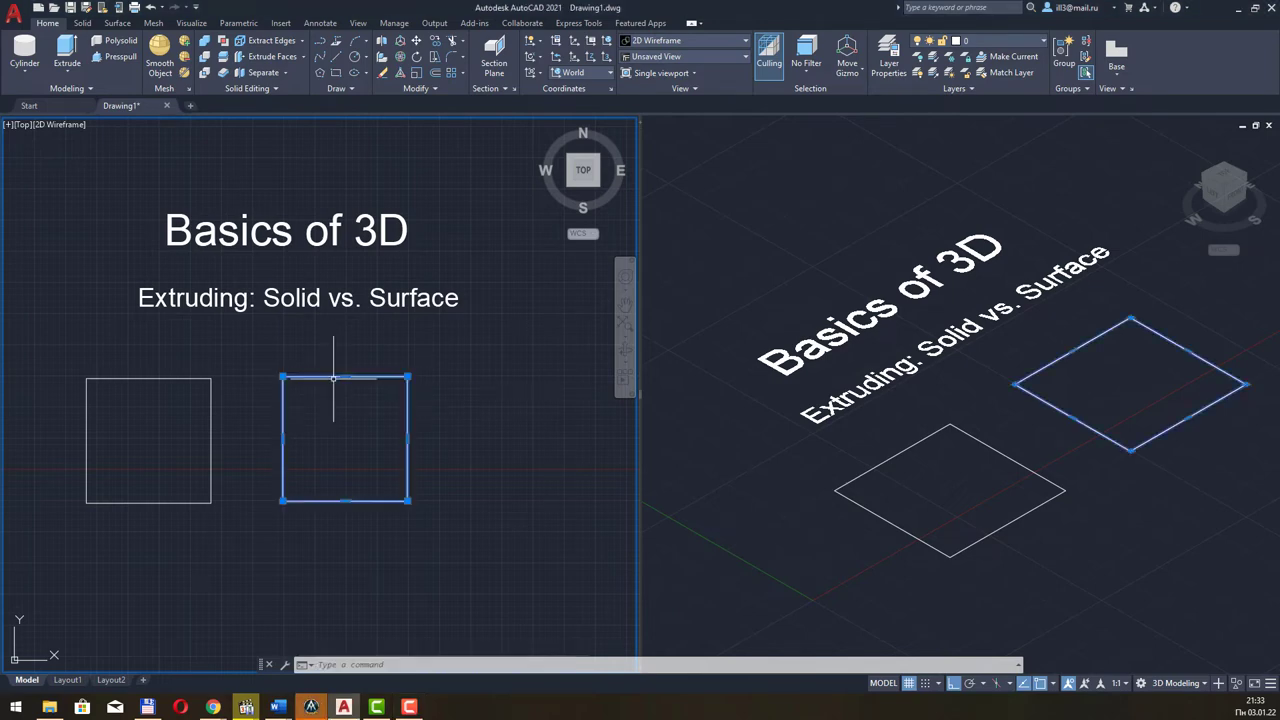
click(278, 397)
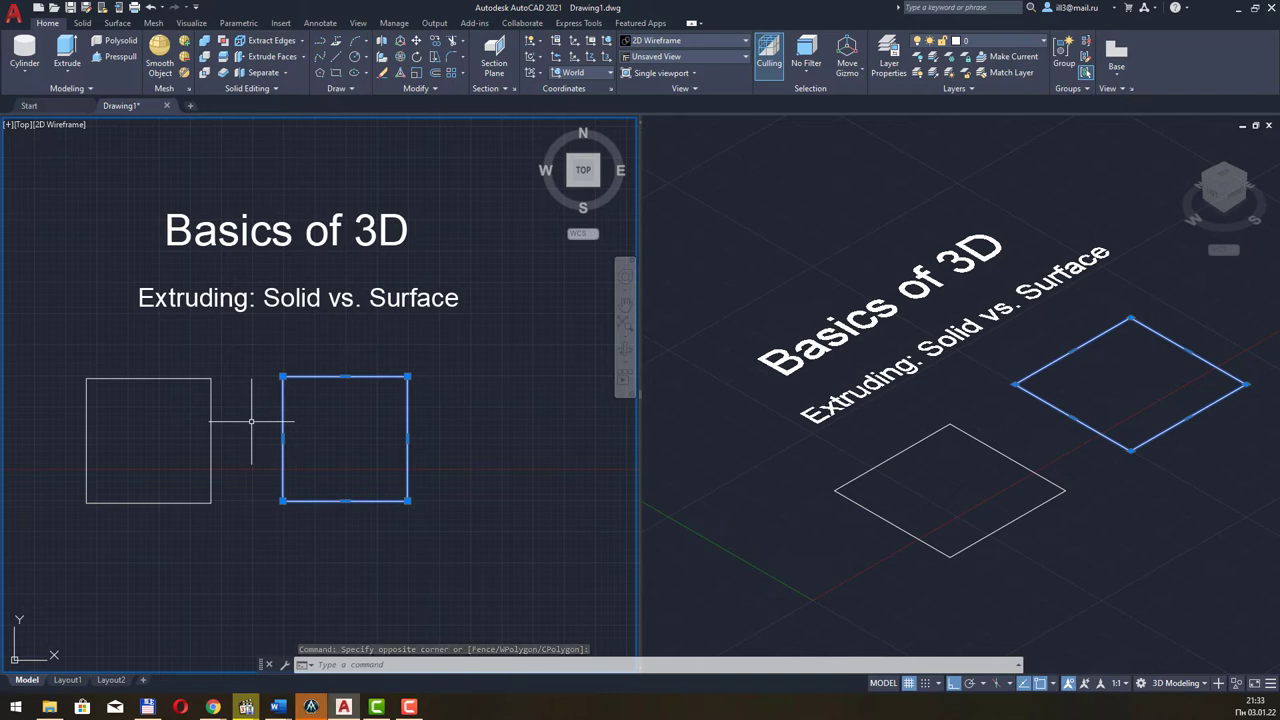
key(Escape)
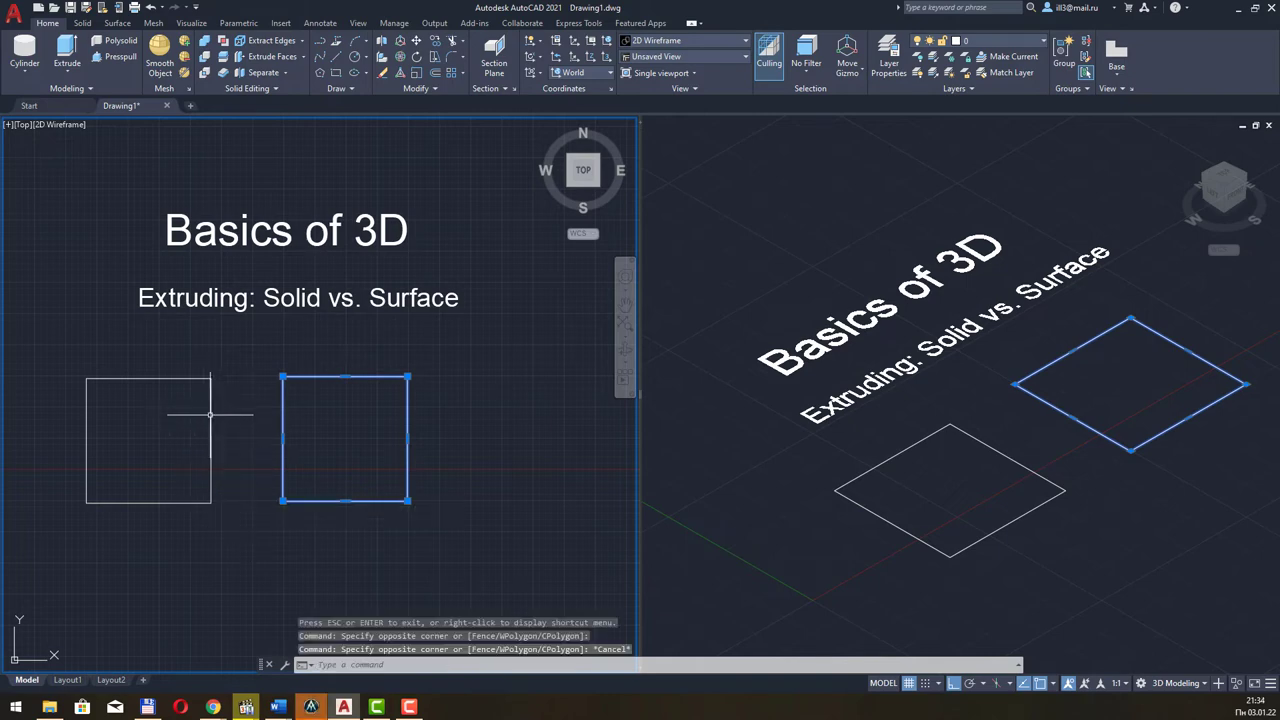
click(209, 405)
click(178, 379)
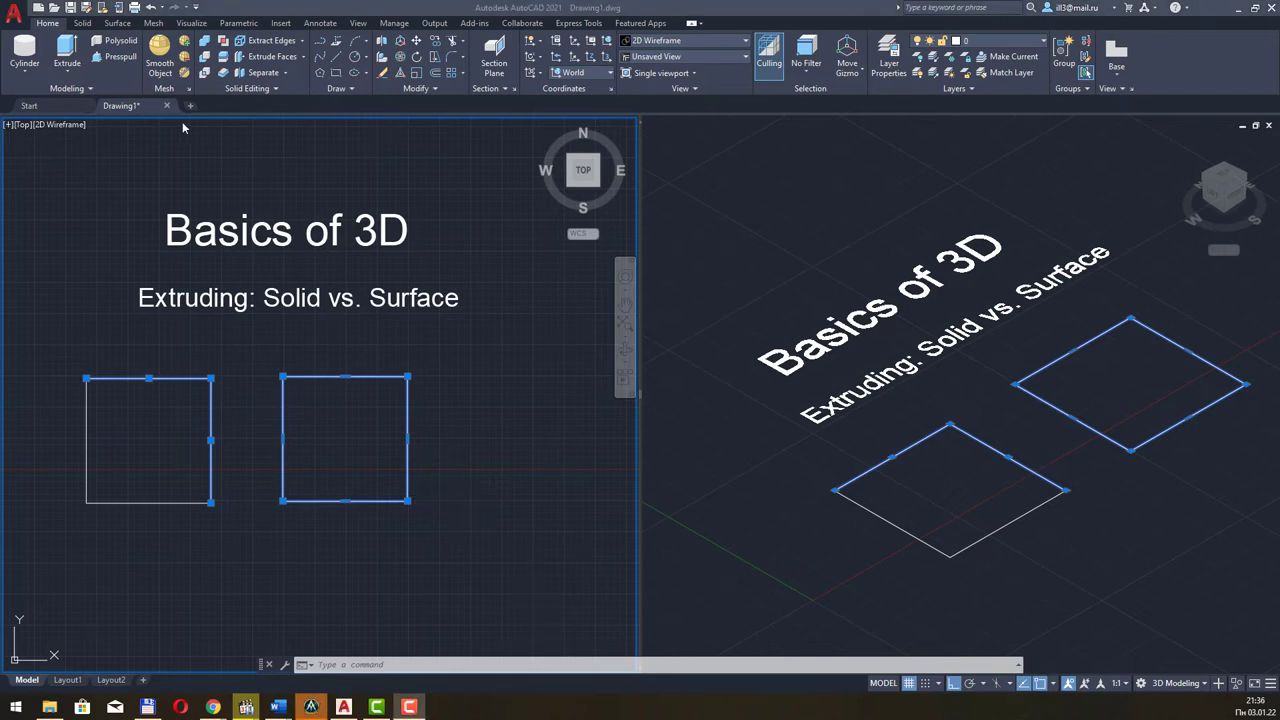
click(72, 79)
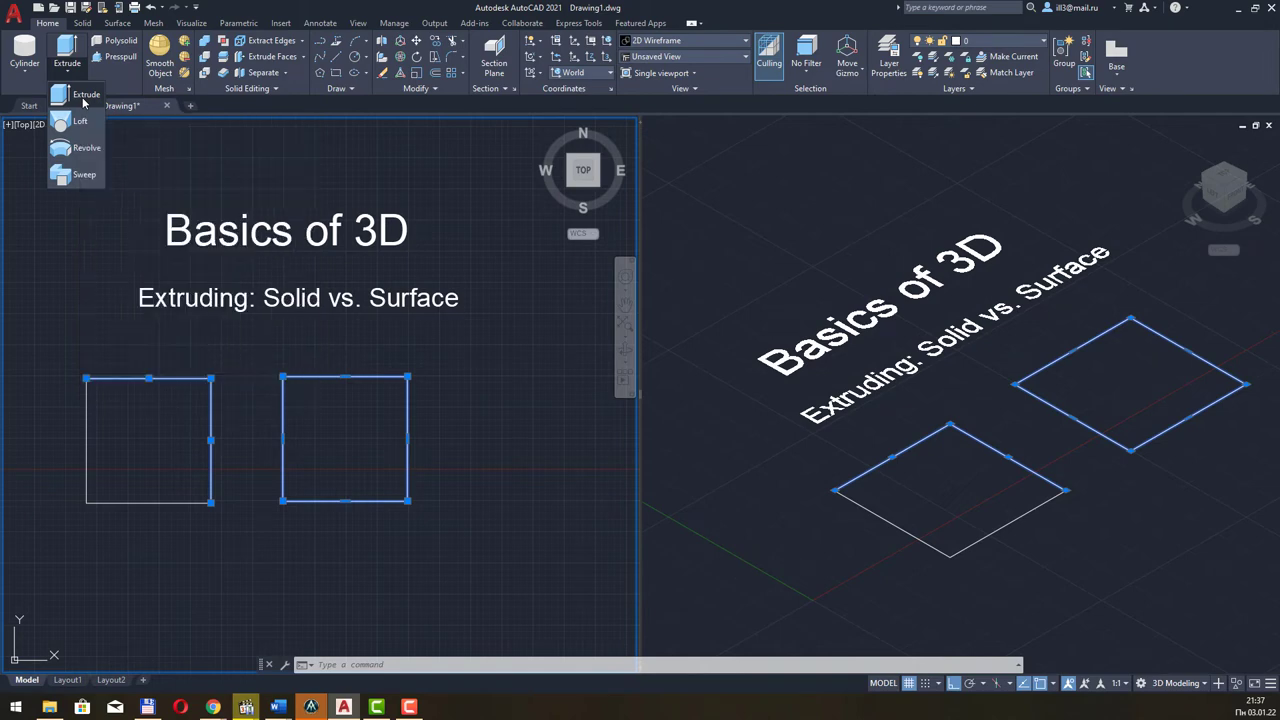
Extrude the left line square 2000 units upward in the isometric viewport
key(Escape)
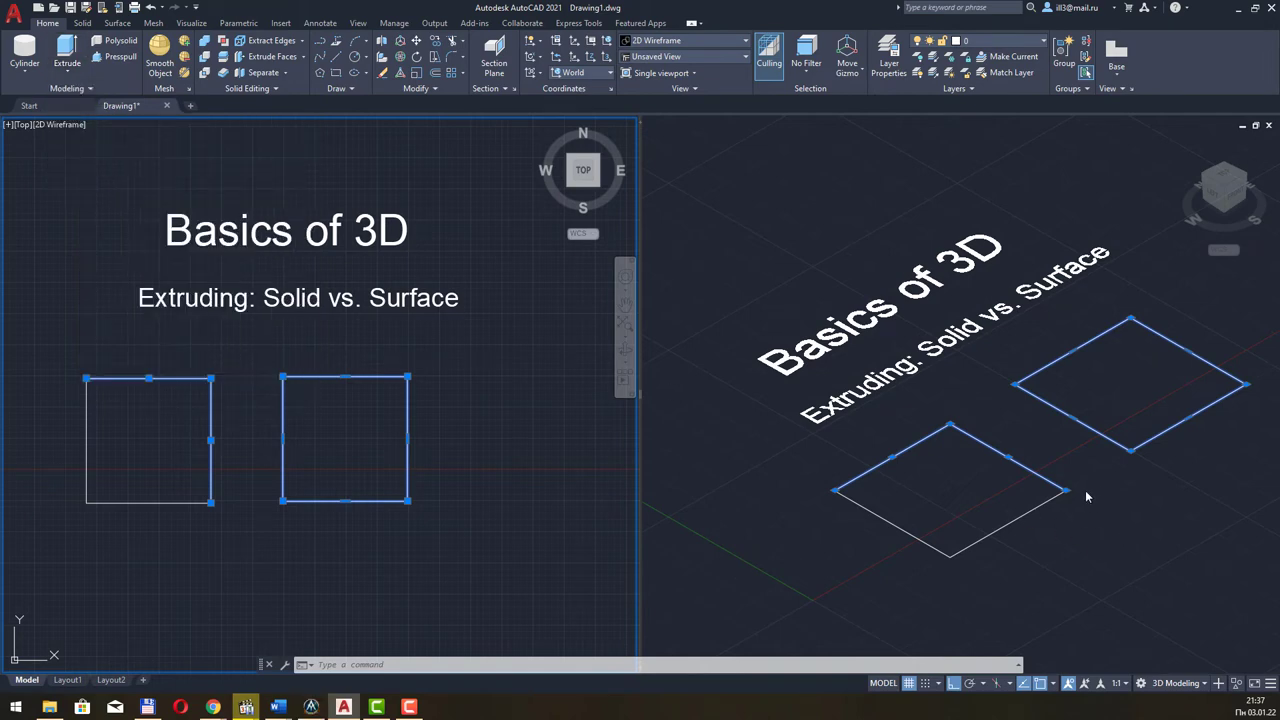
click(1085, 490)
key(Escape)
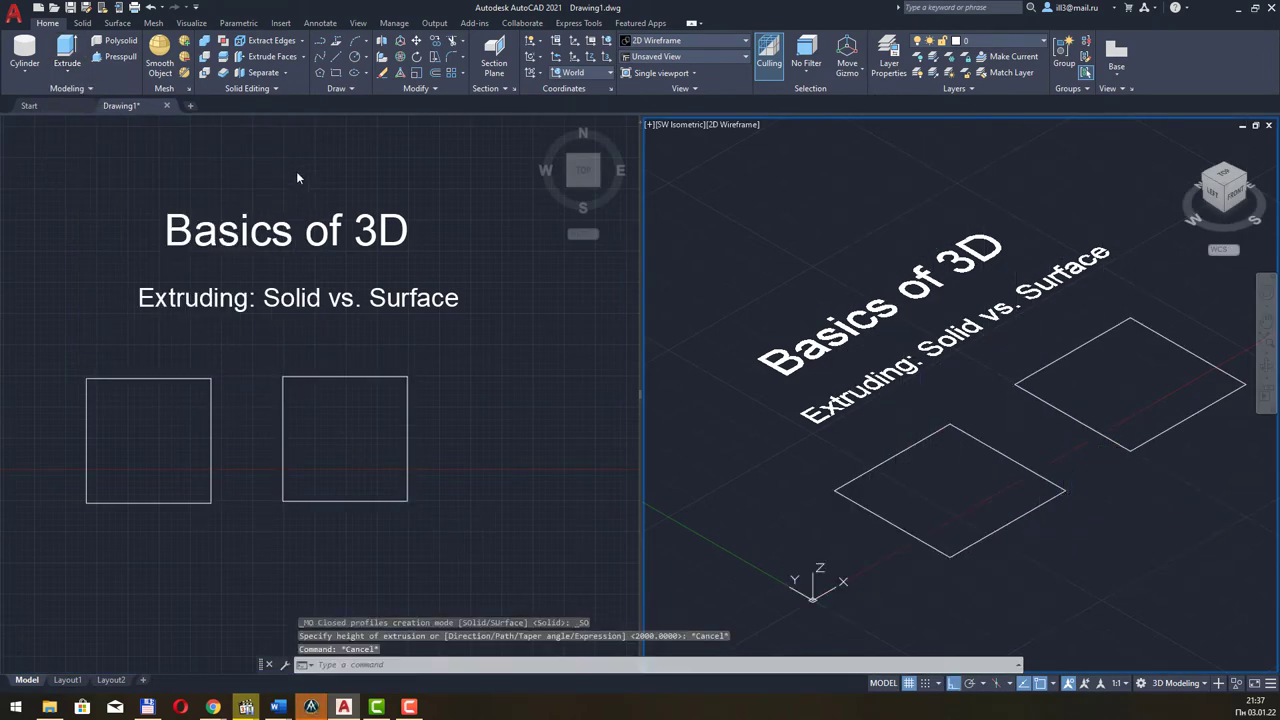
click(67, 55)
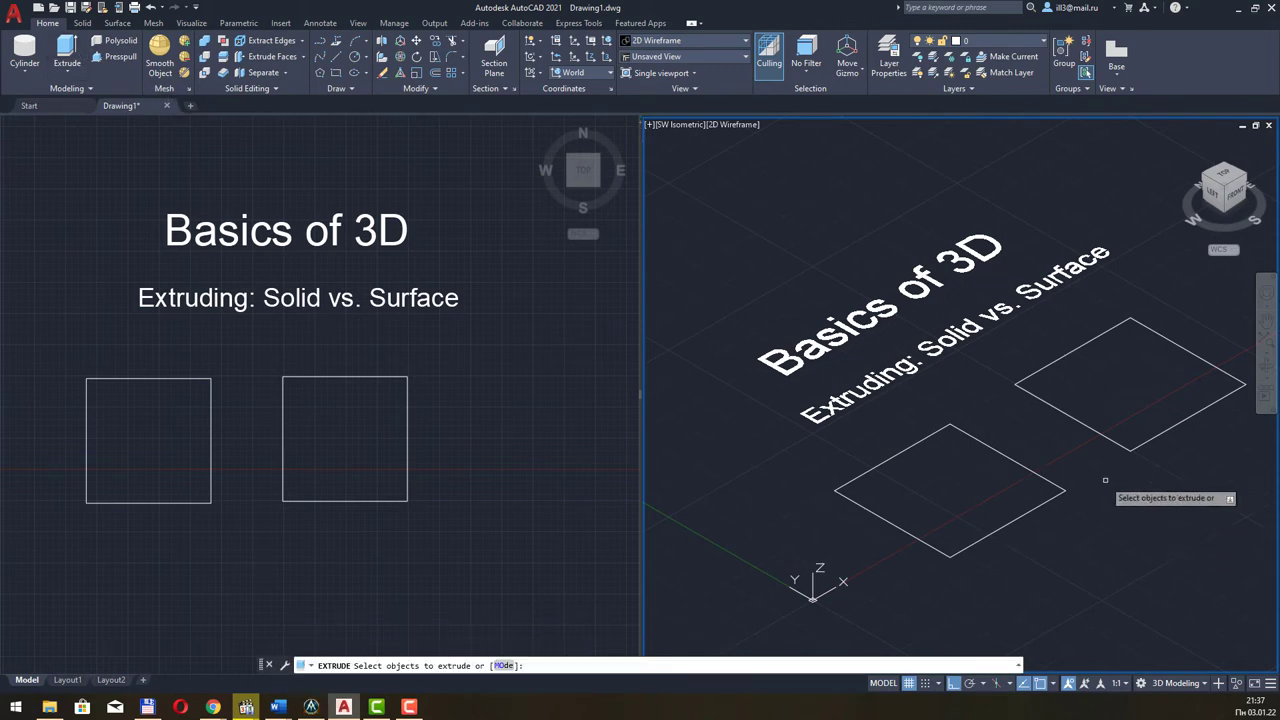
click(1074, 465)
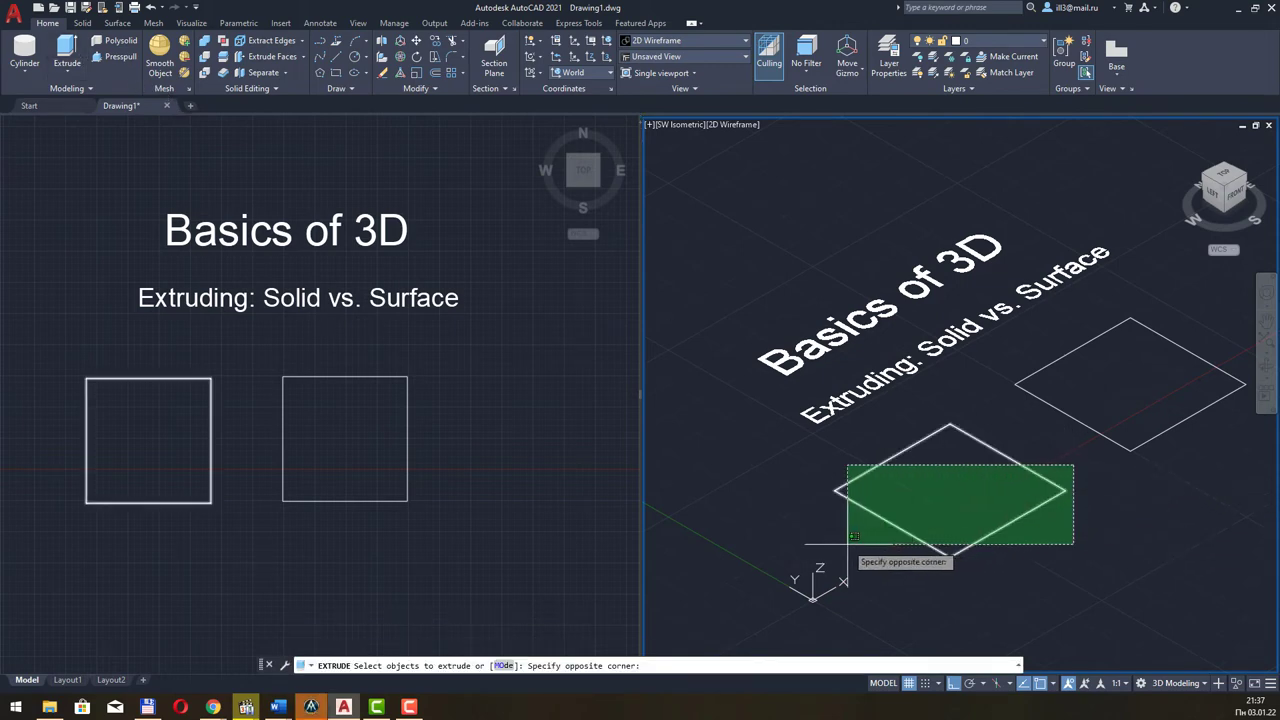
click(846, 536)
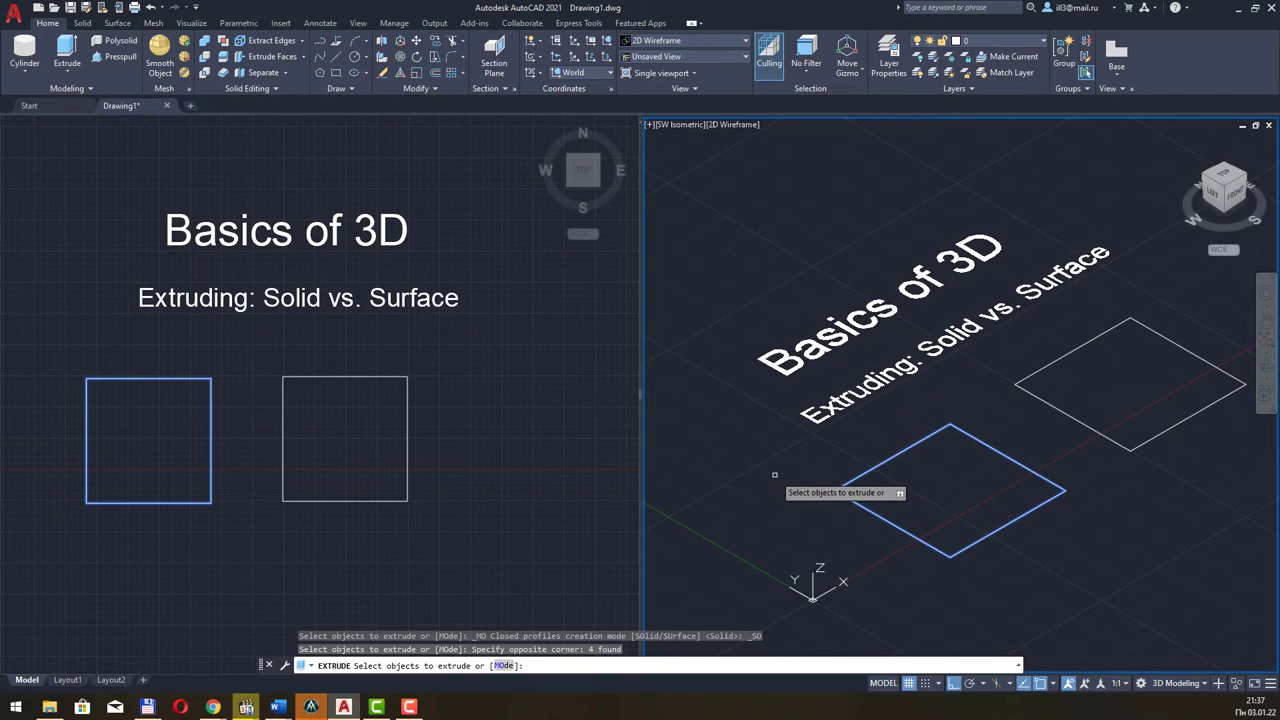
key(Return)
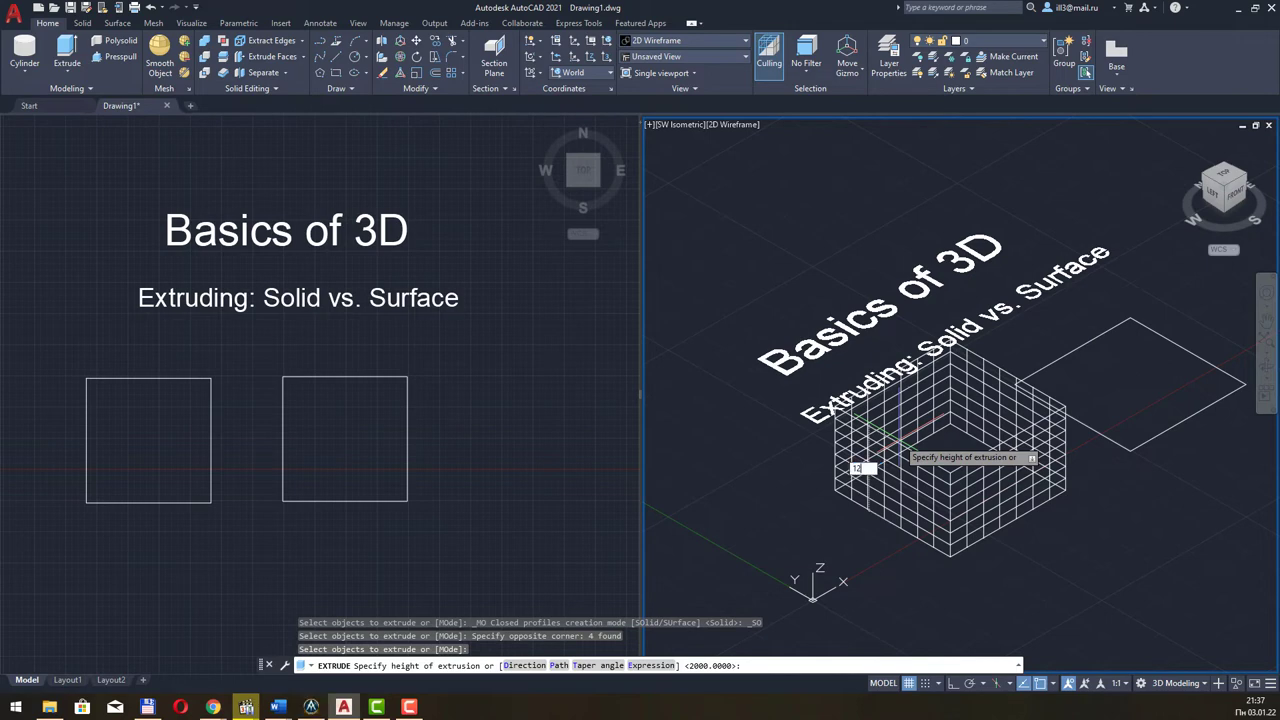
text(1)
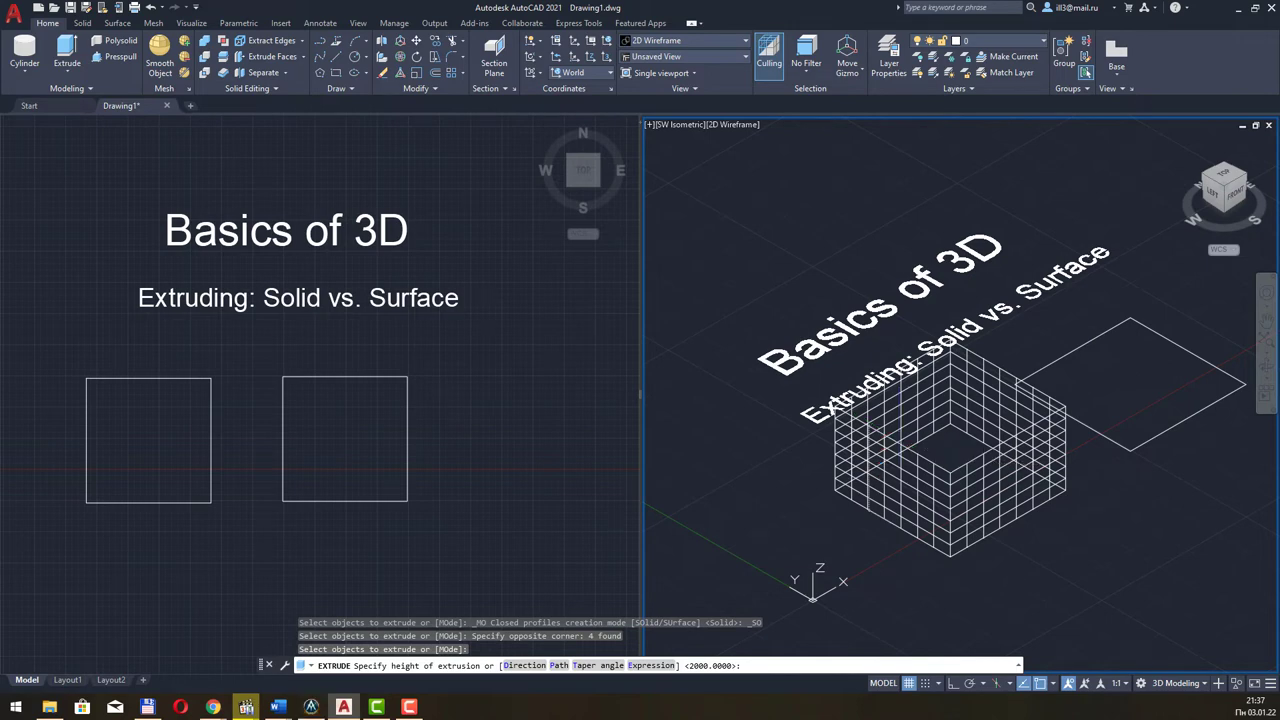
key(Return)
middle_drag(1067, 497, 1007, 505)
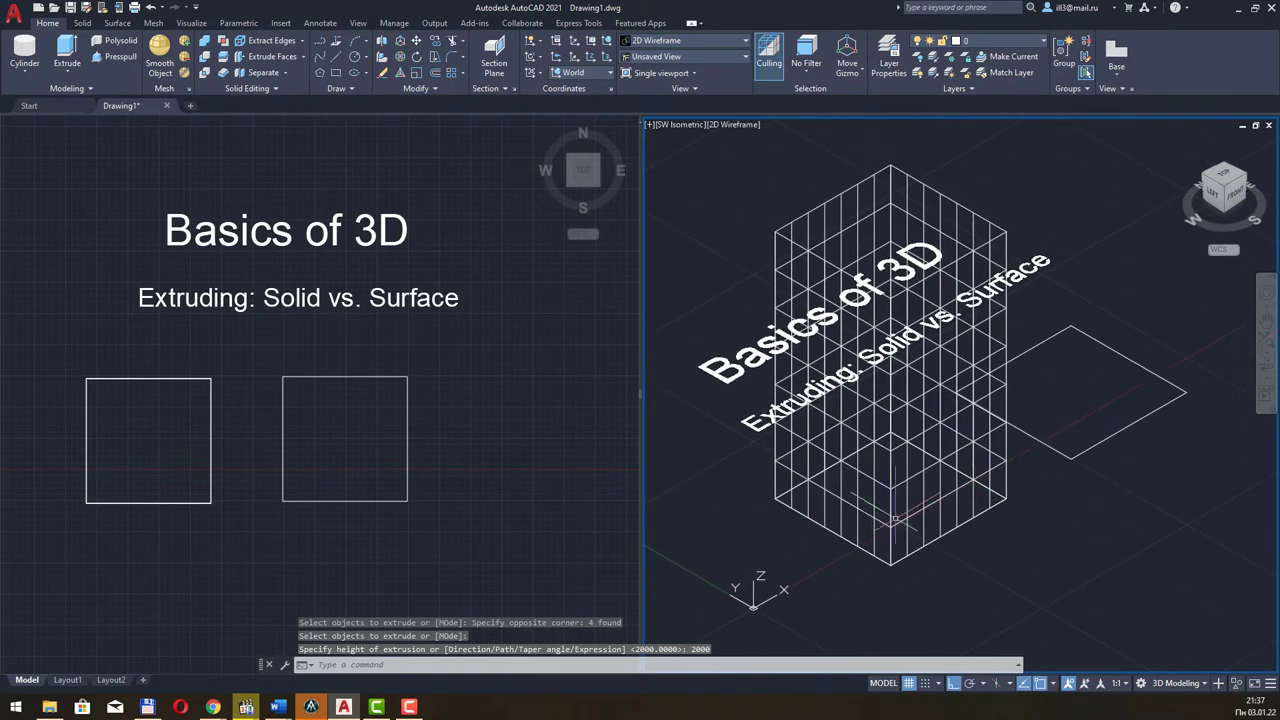
Extrude the right polyline square 2000 units upward beside the first extrusion
click(67, 50)
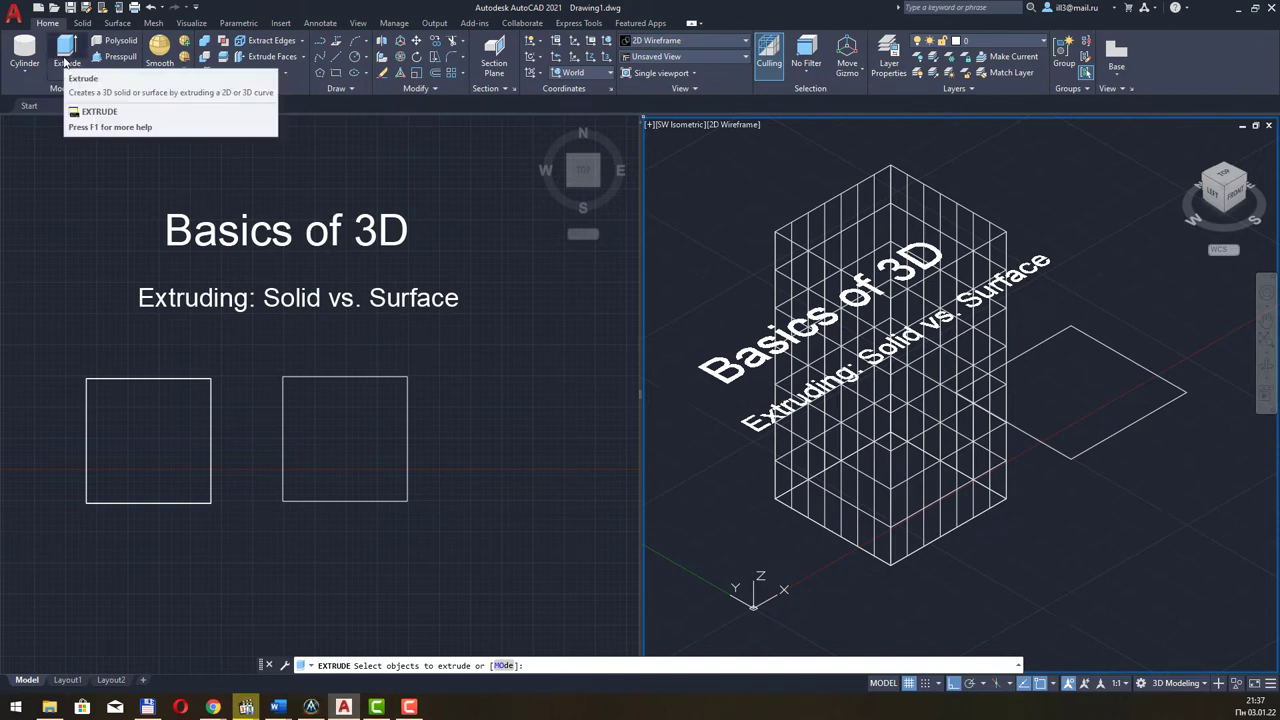
click(1146, 421)
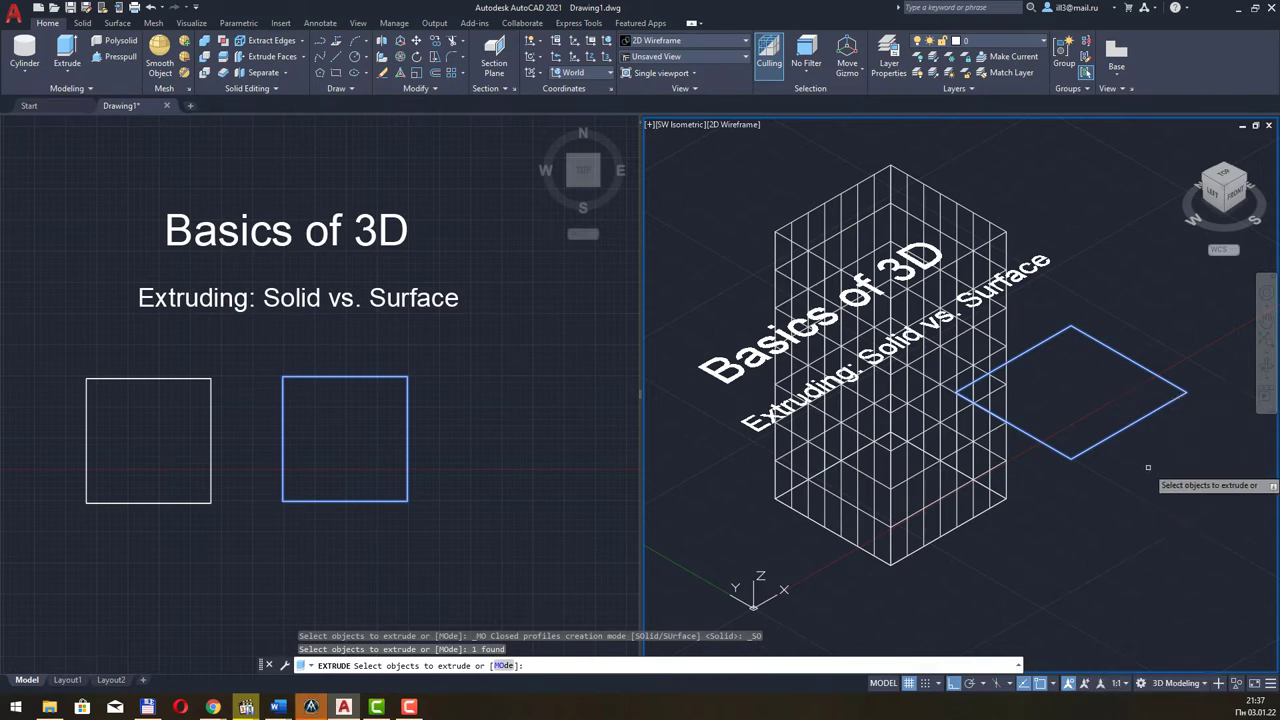
key(Return)
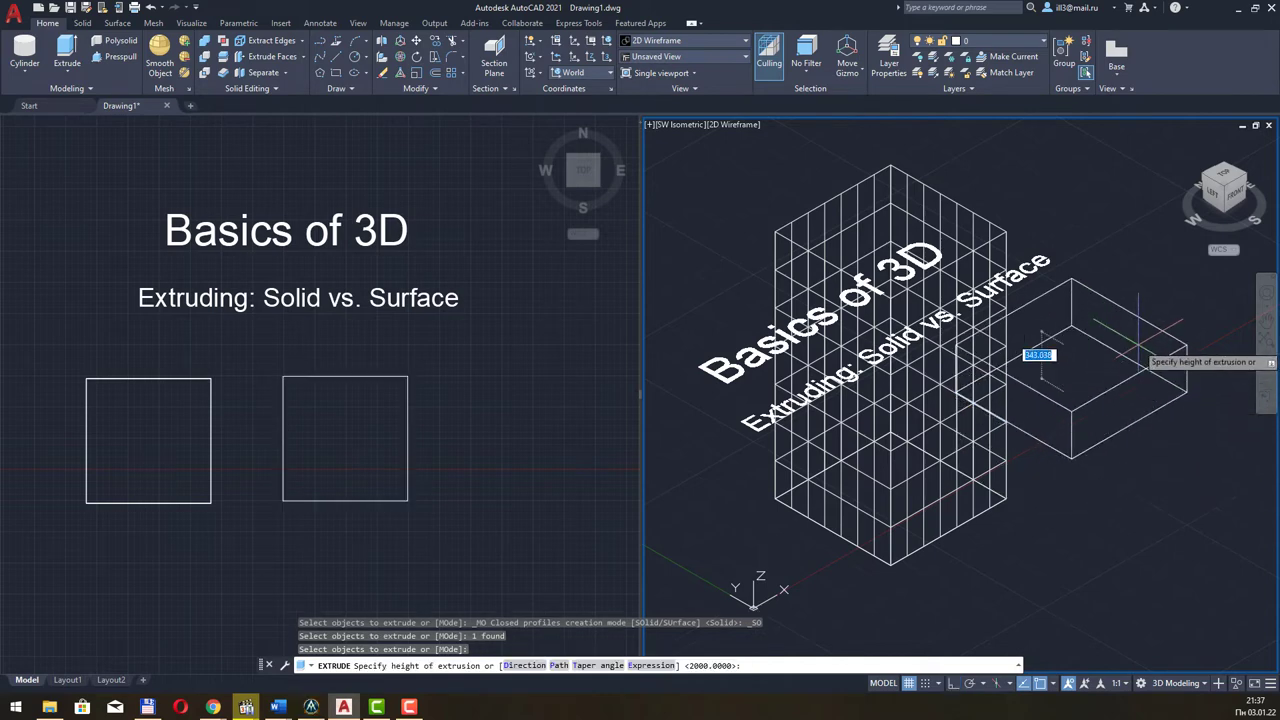
text(1000)
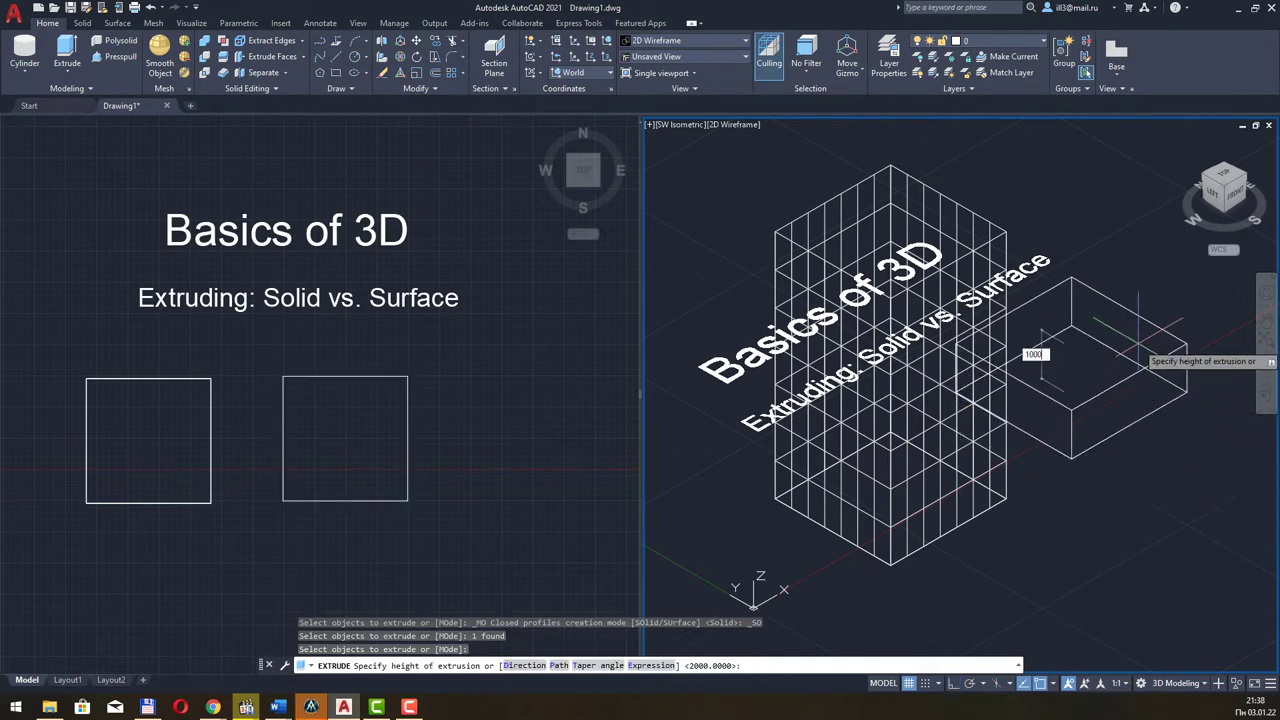
text(0)
text(0)
key(Return)
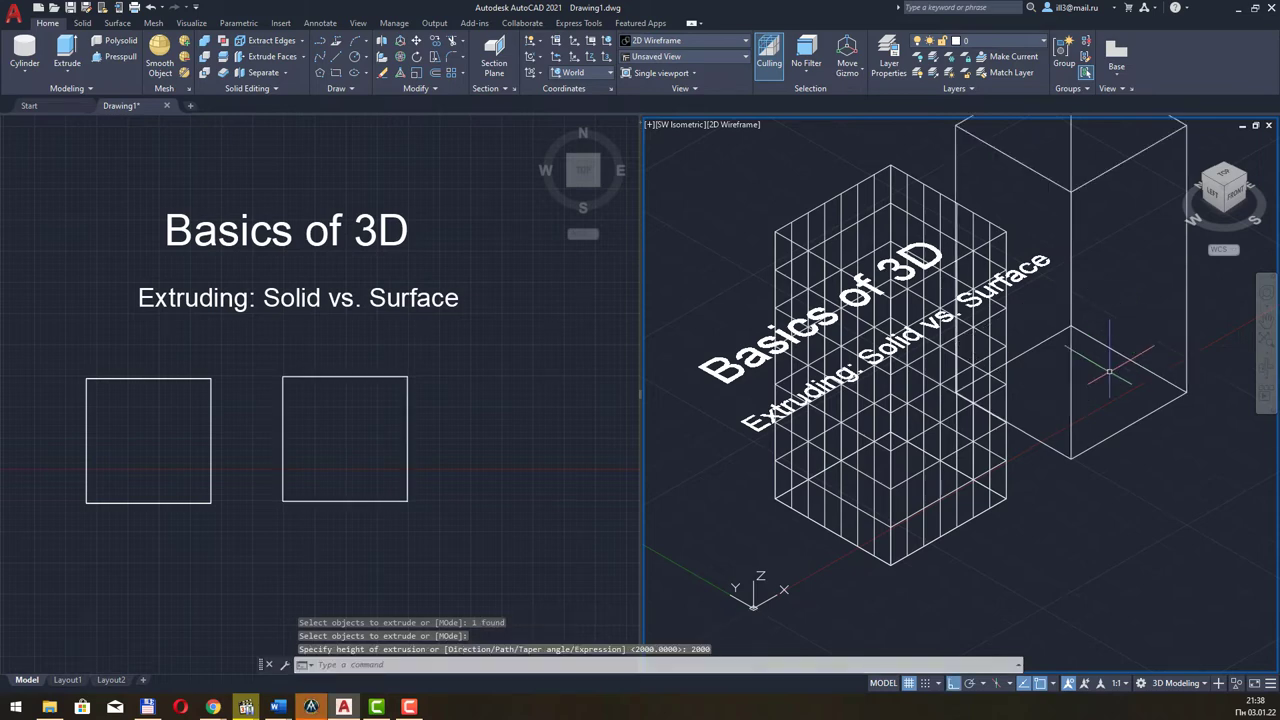
mouse_move(1138, 344)
middle_down()
mouse_move(1101, 405)
mouse_move(1074, 371)
middle_up()
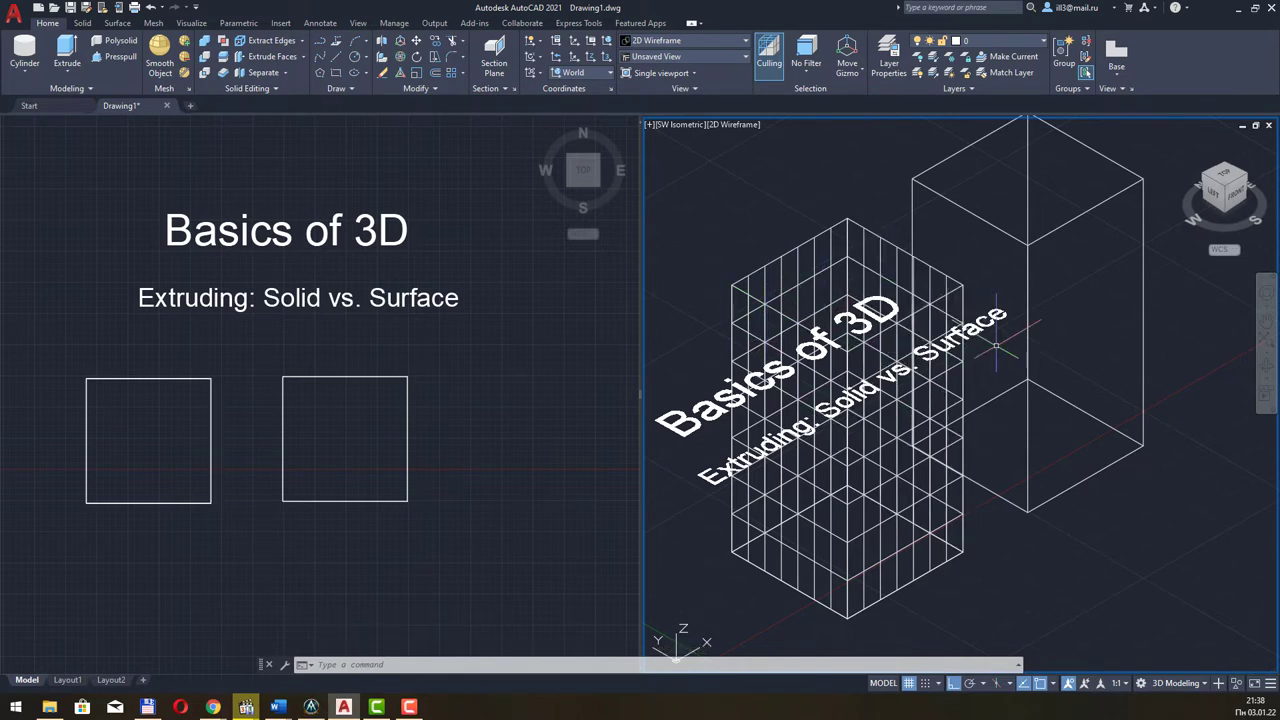
middle_drag(1074, 268, 1092, 294)
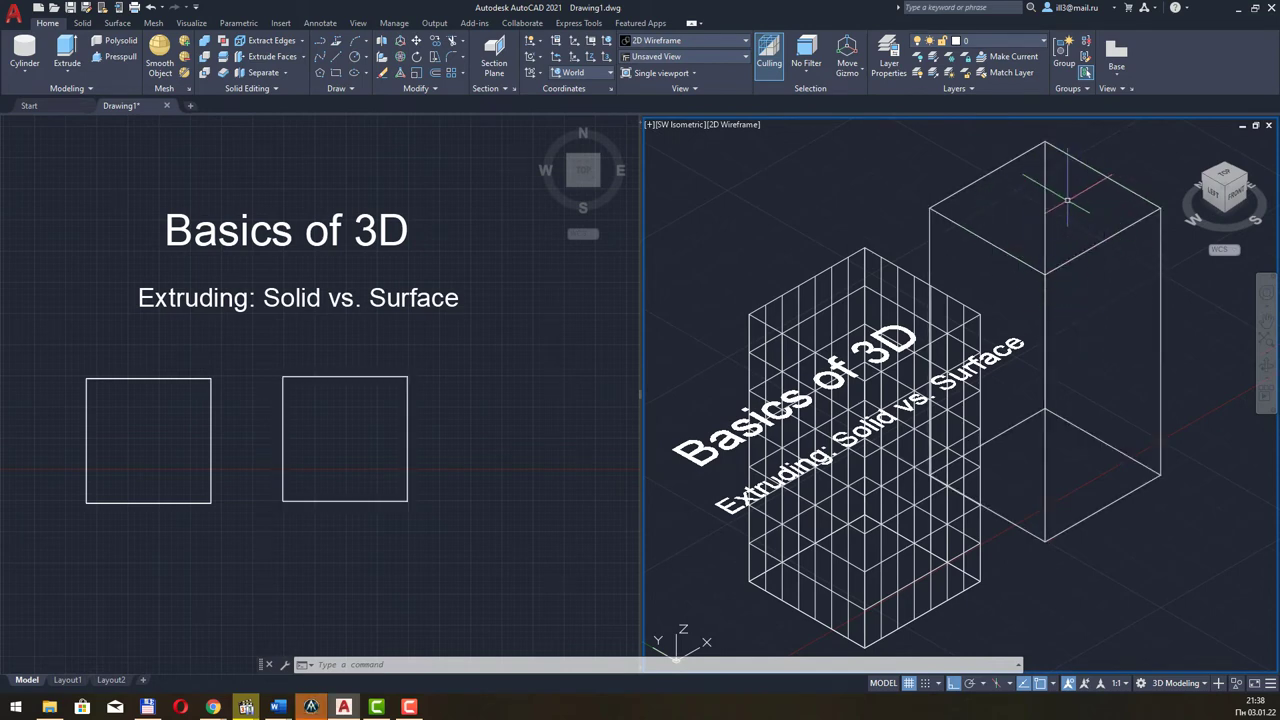
Change the 3D viewport's visual style from 2D Wireframe to Conceptual
click(737, 124)
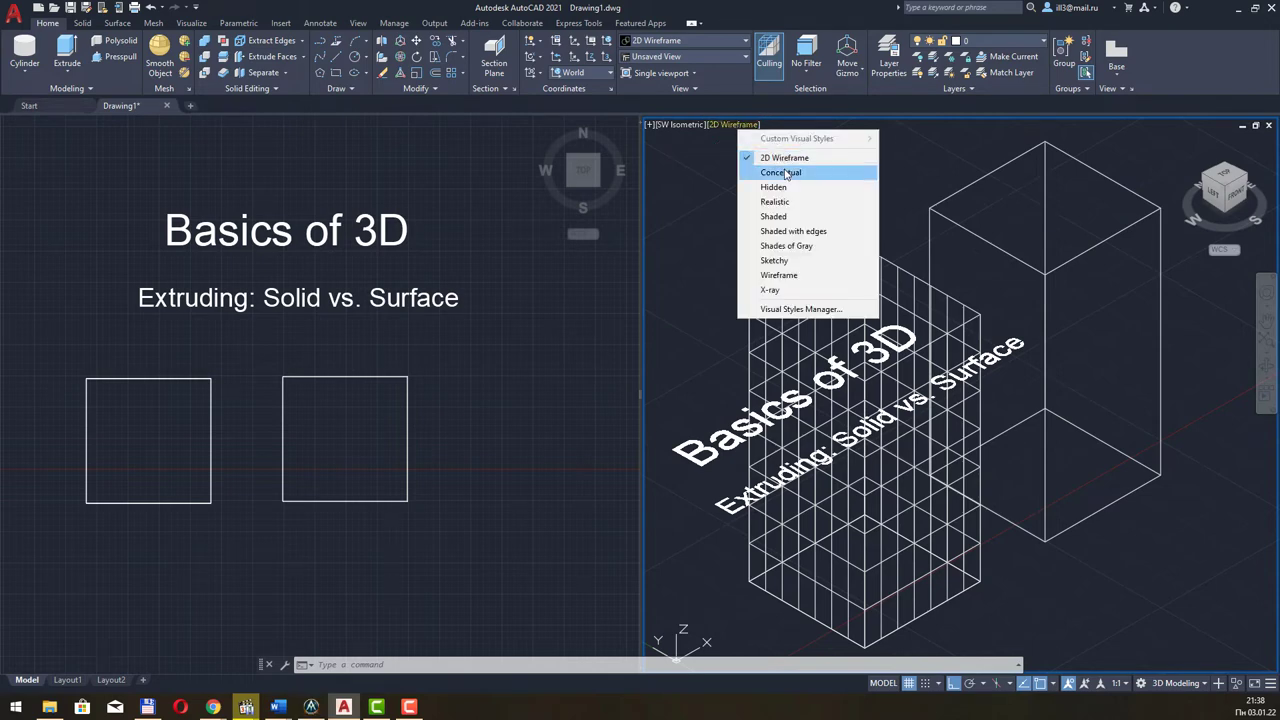
click(786, 173)
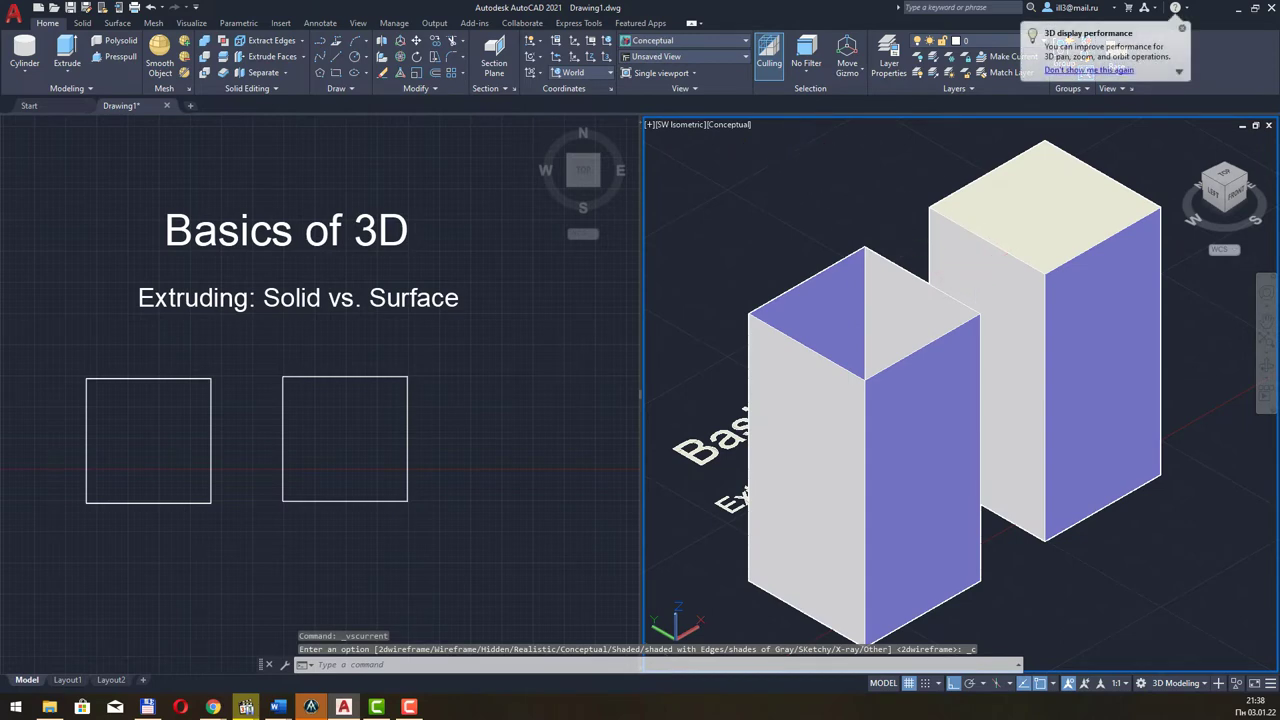
middle_drag(968, 270, 971, 274)
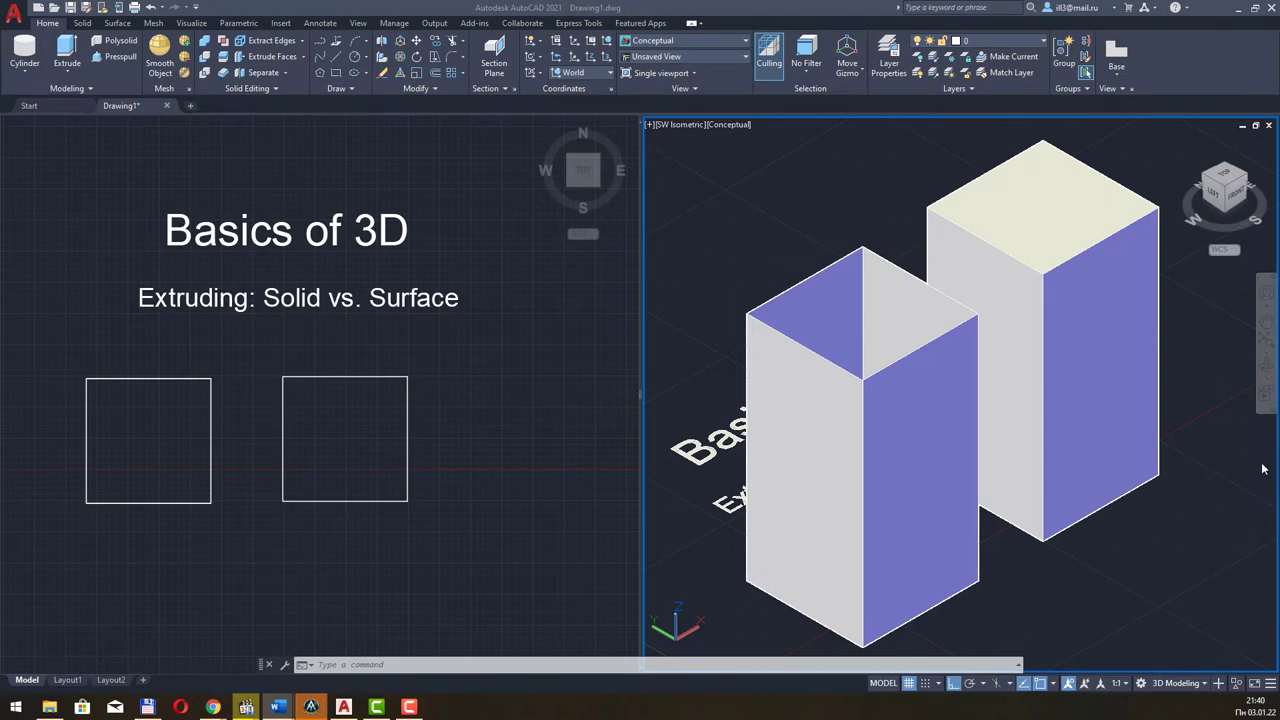
Orbit the 3D view downward to look into the open extrusion beside the capped box
mouse_move(1166, 407)
shift+middle_down()
mouse_move(971, 461)
mouse_move(1127, 482)
mouse_move(1188, 652)
shift+middle_up()
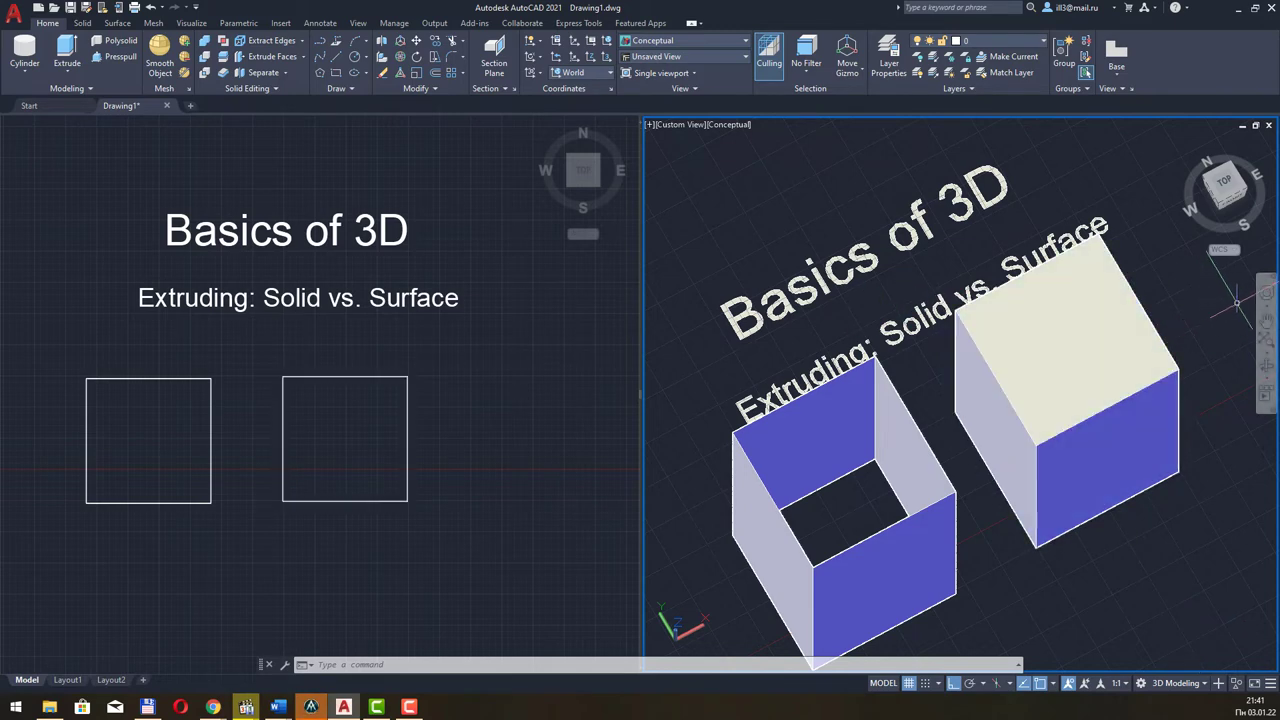
click(1266, 370)
drag(1060, 385, 1001, 433)
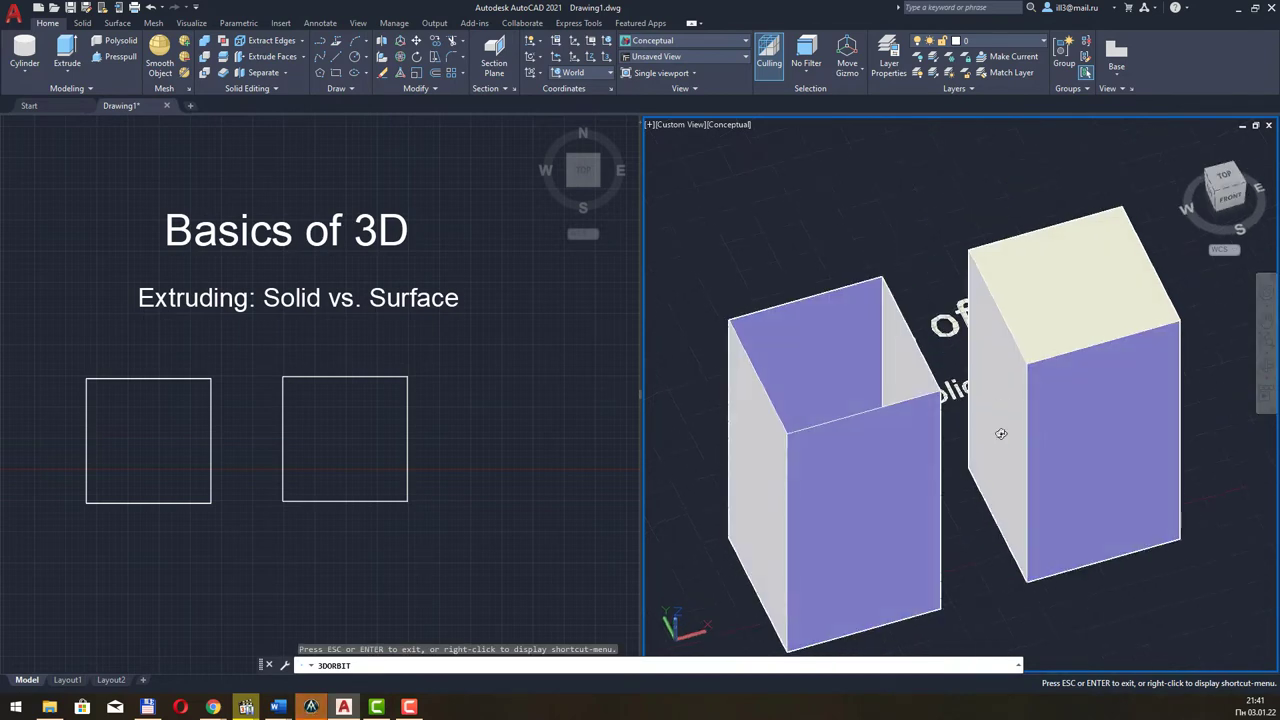
Reset the 3D view to SW Isometric in 2D Wireframe and pan the top view left
key(Escape)
click(697, 124)
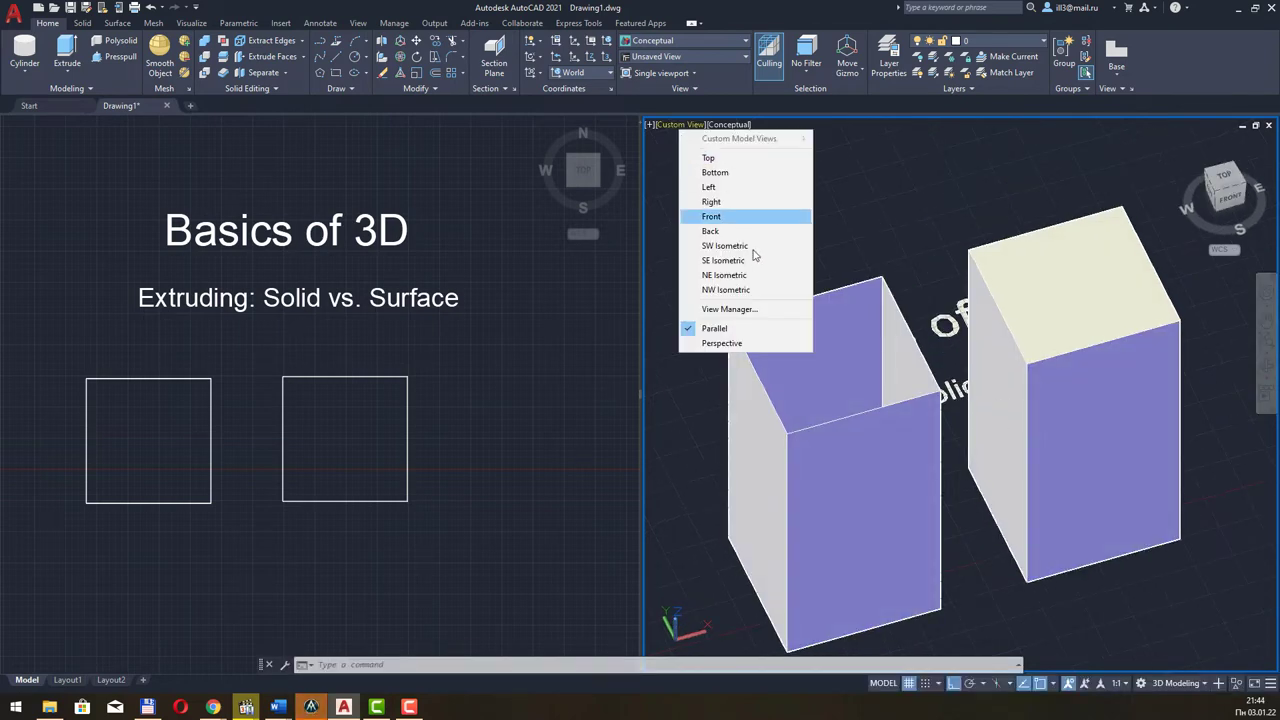
click(752, 257)
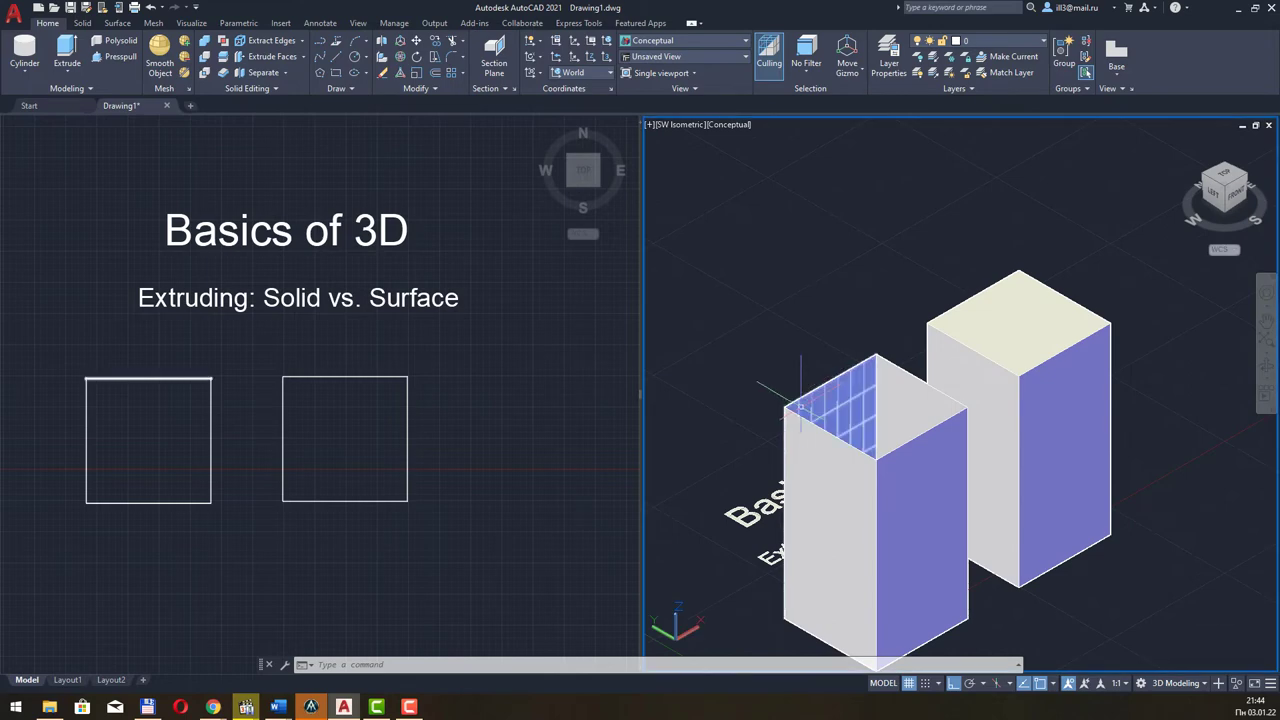
click(729, 124)
click(772, 157)
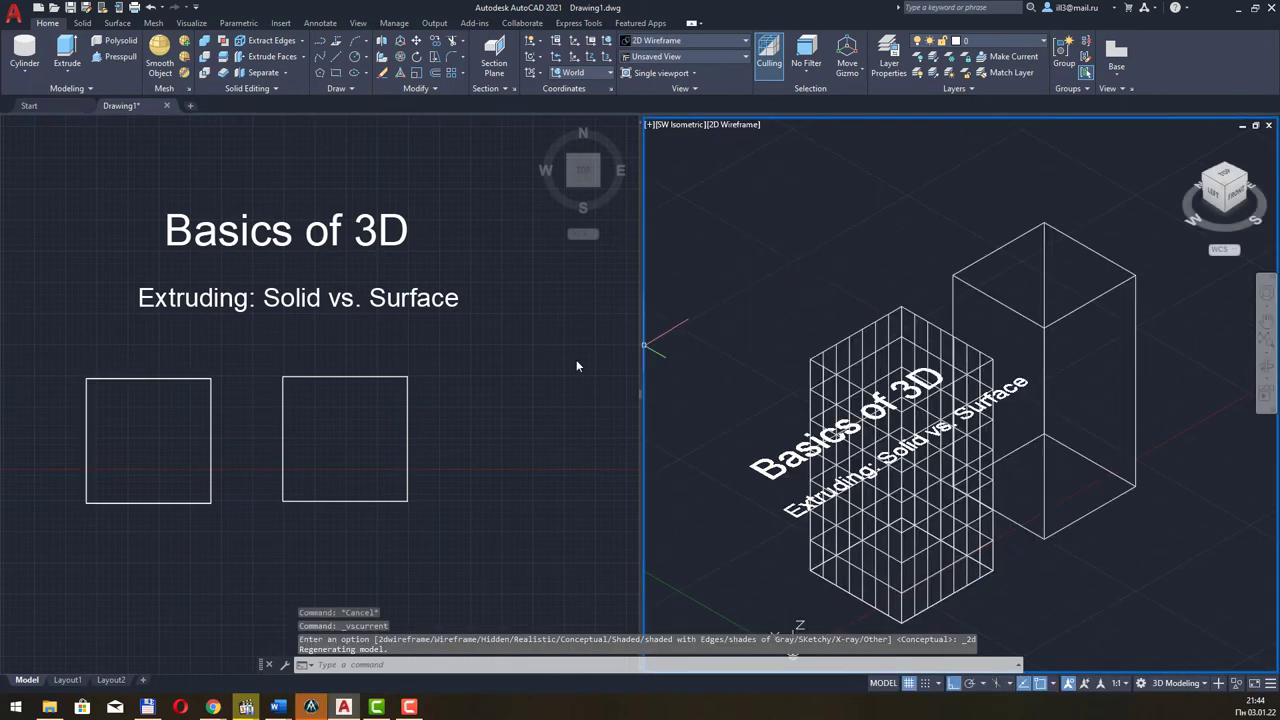
click(494, 372)
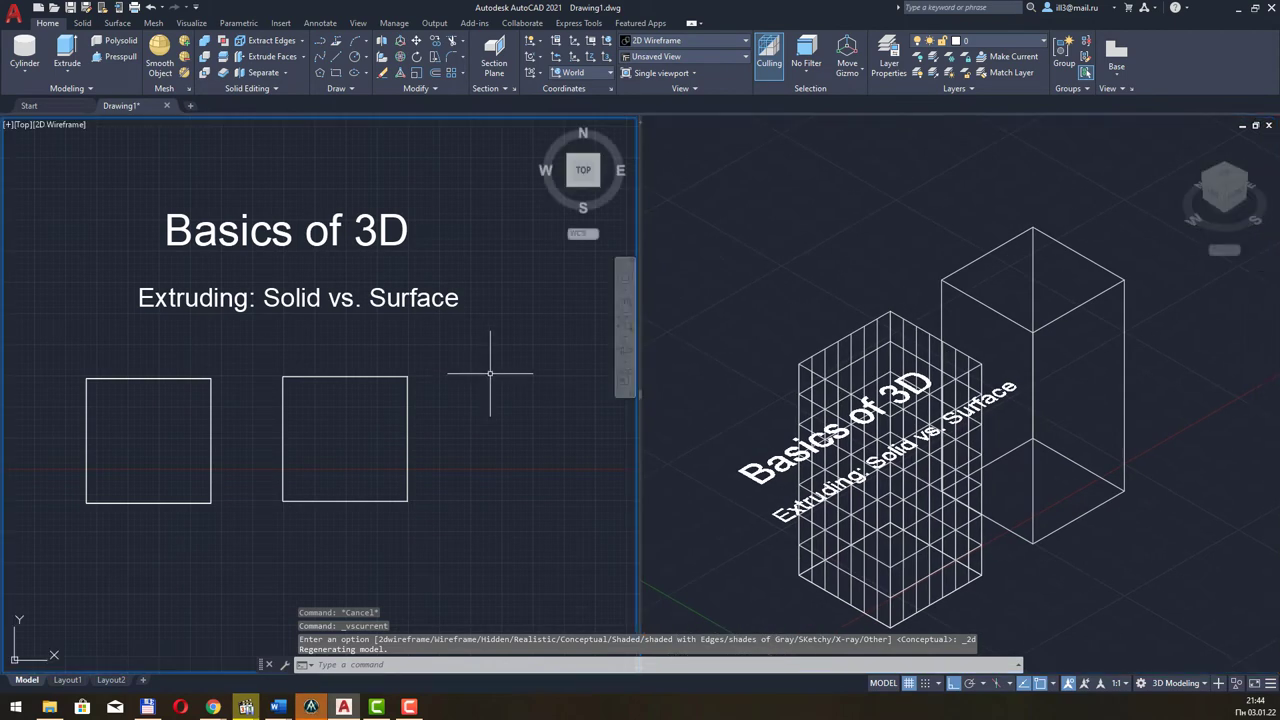
middle_drag(494, 366, 415, 364)
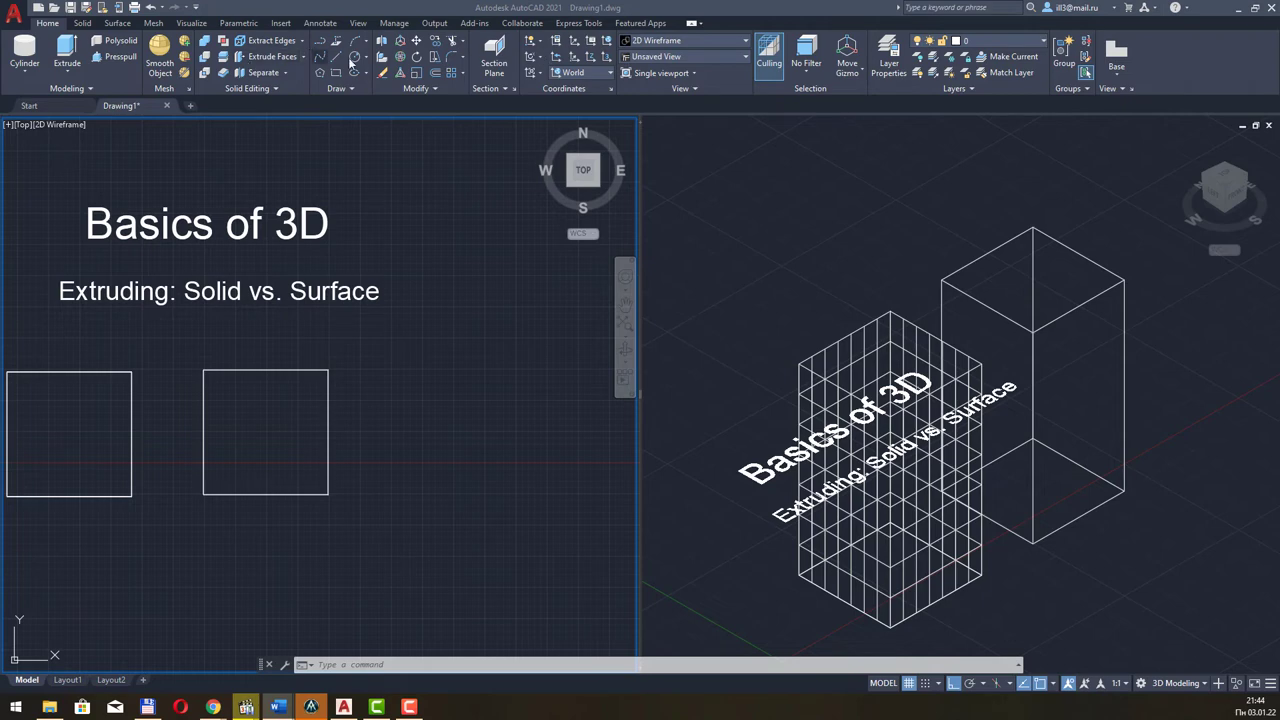
Draw a closed 500 by 500 square of lines in the top view
click(430, 372)
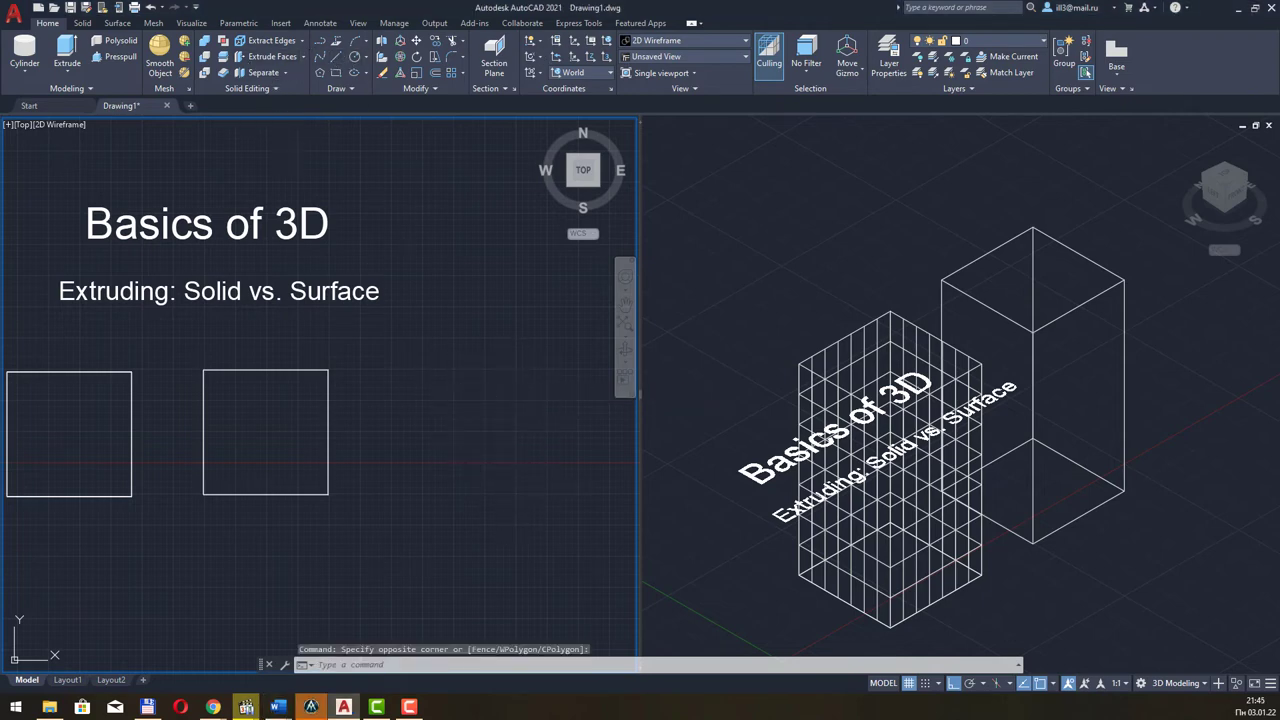
click(330, 52)
click(432, 371)
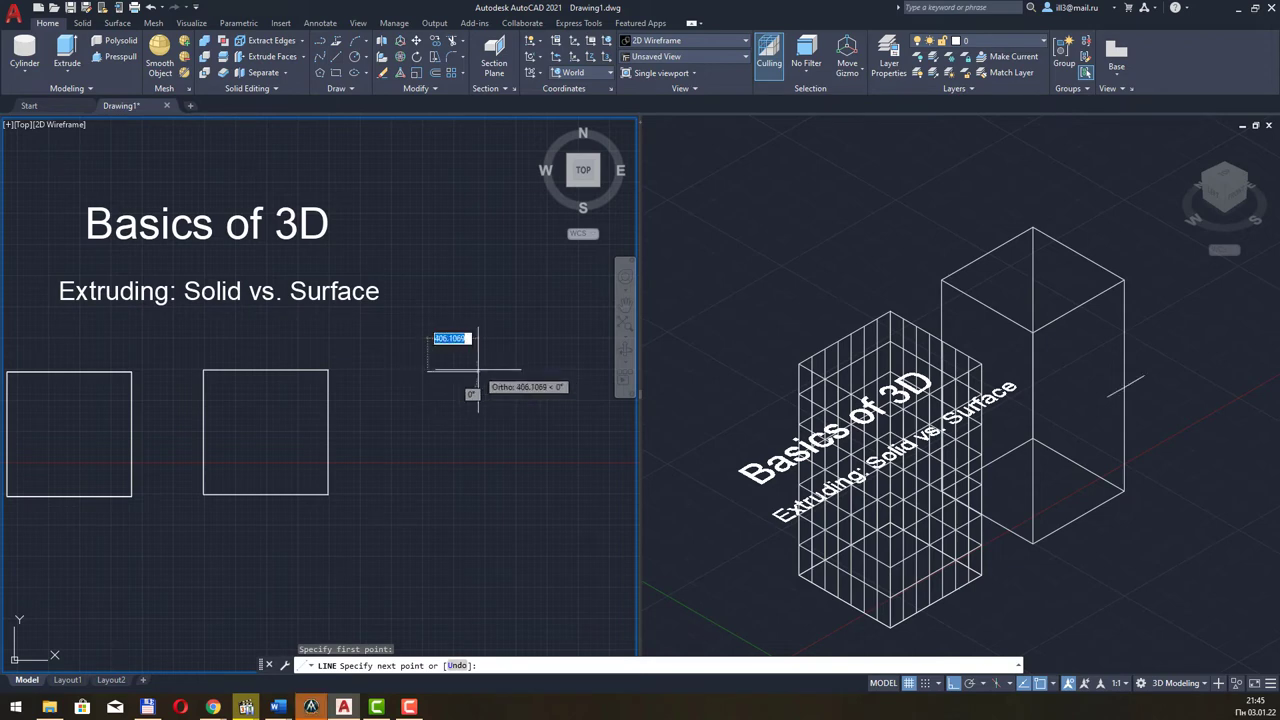
text(500)
key(Return)
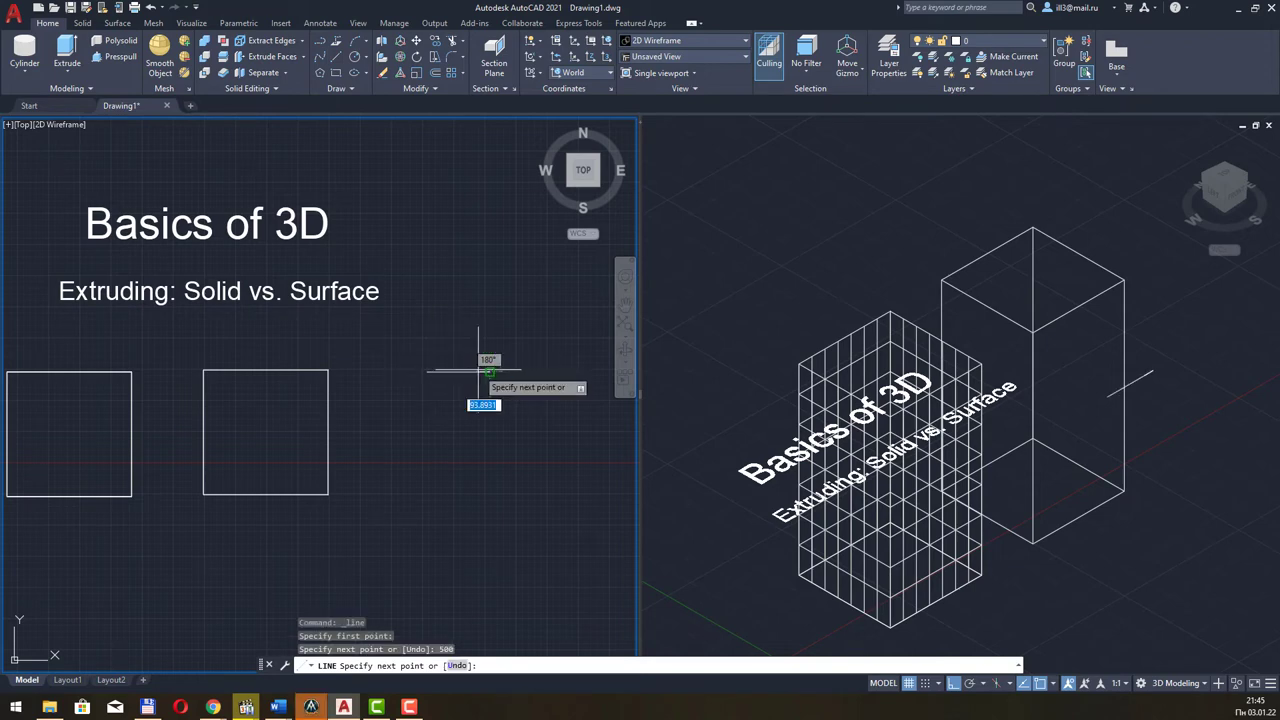
click(490, 442)
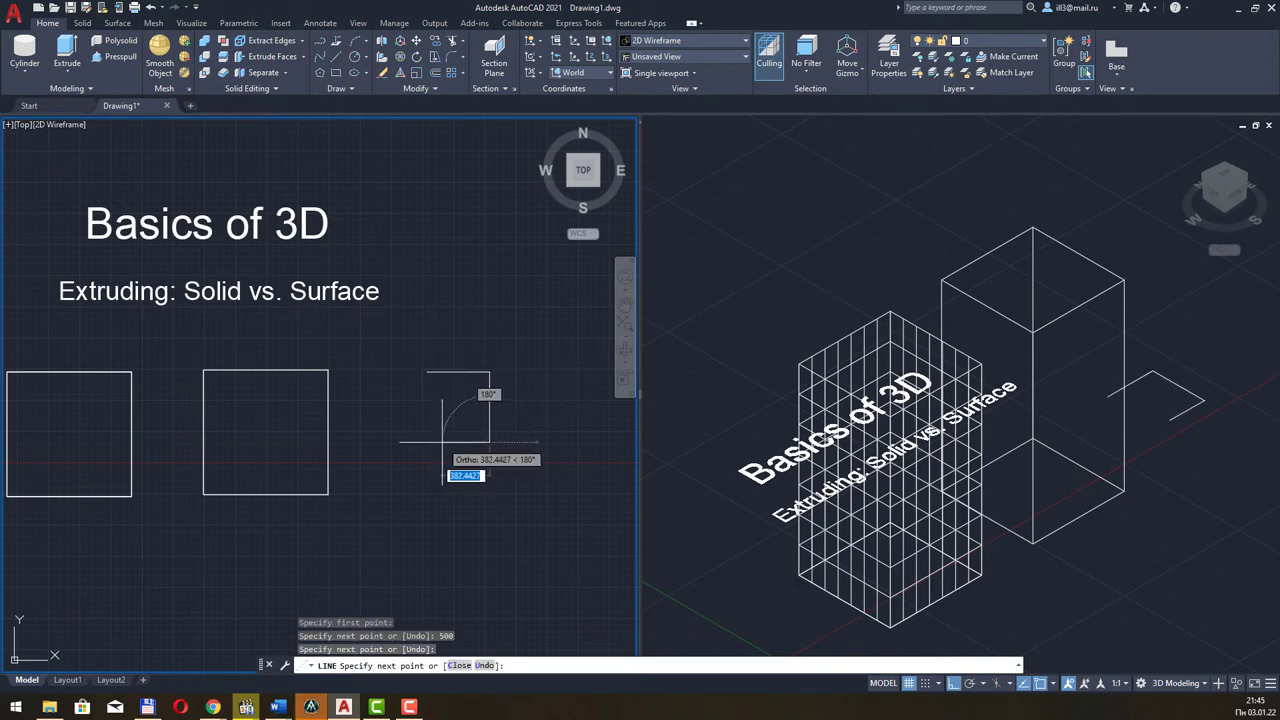
click(425, 442)
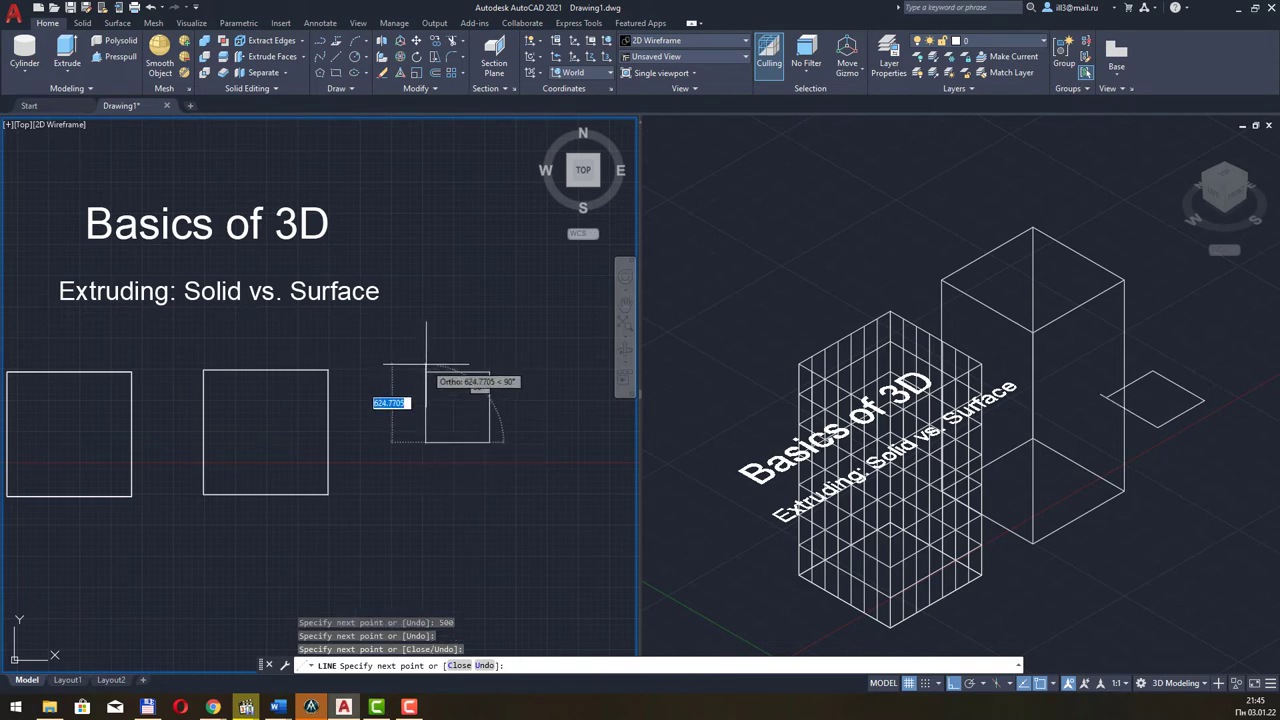
click(426, 372)
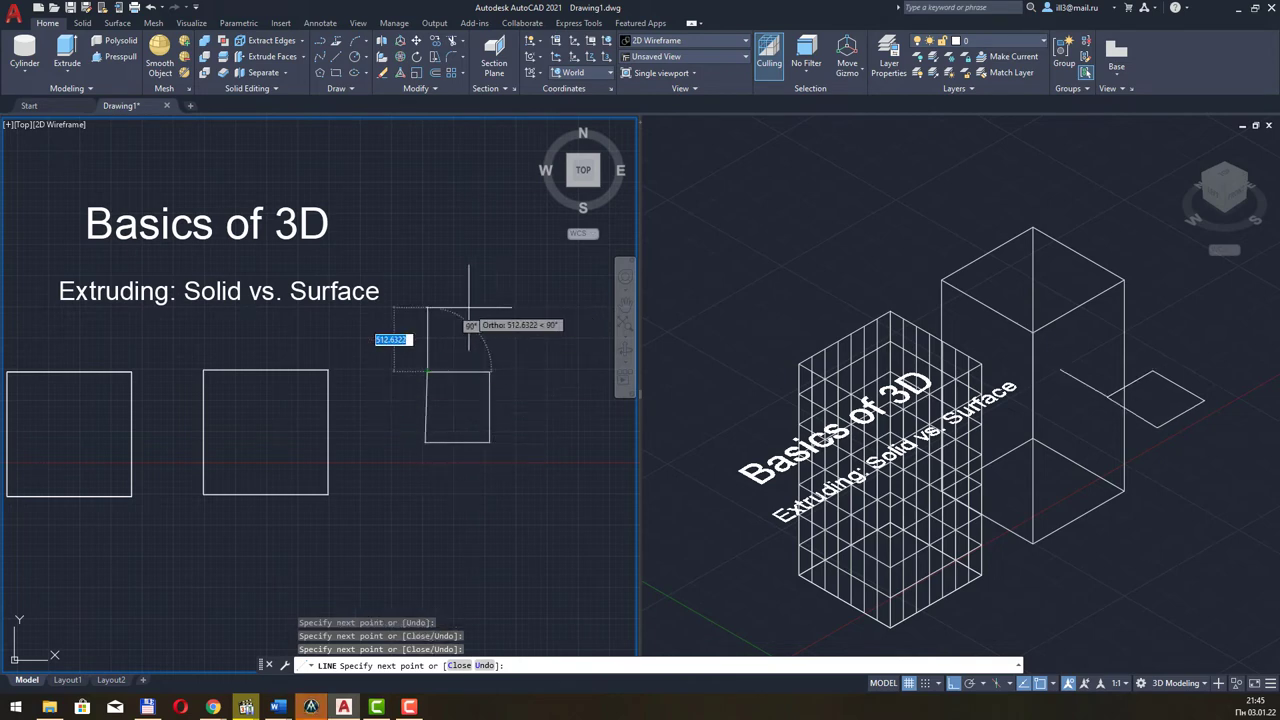
text(c)
key(Return)
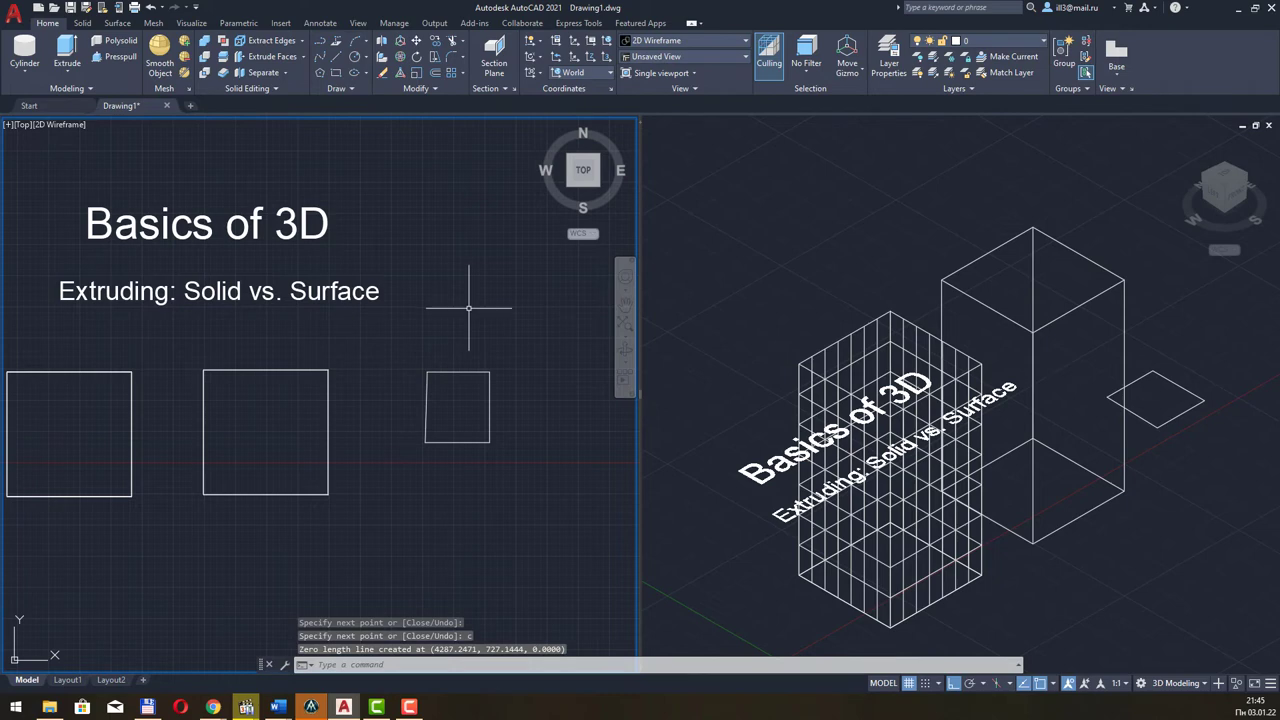
Join the small square's lines into one polyline, select it, and switch to Word
click(395, 337)
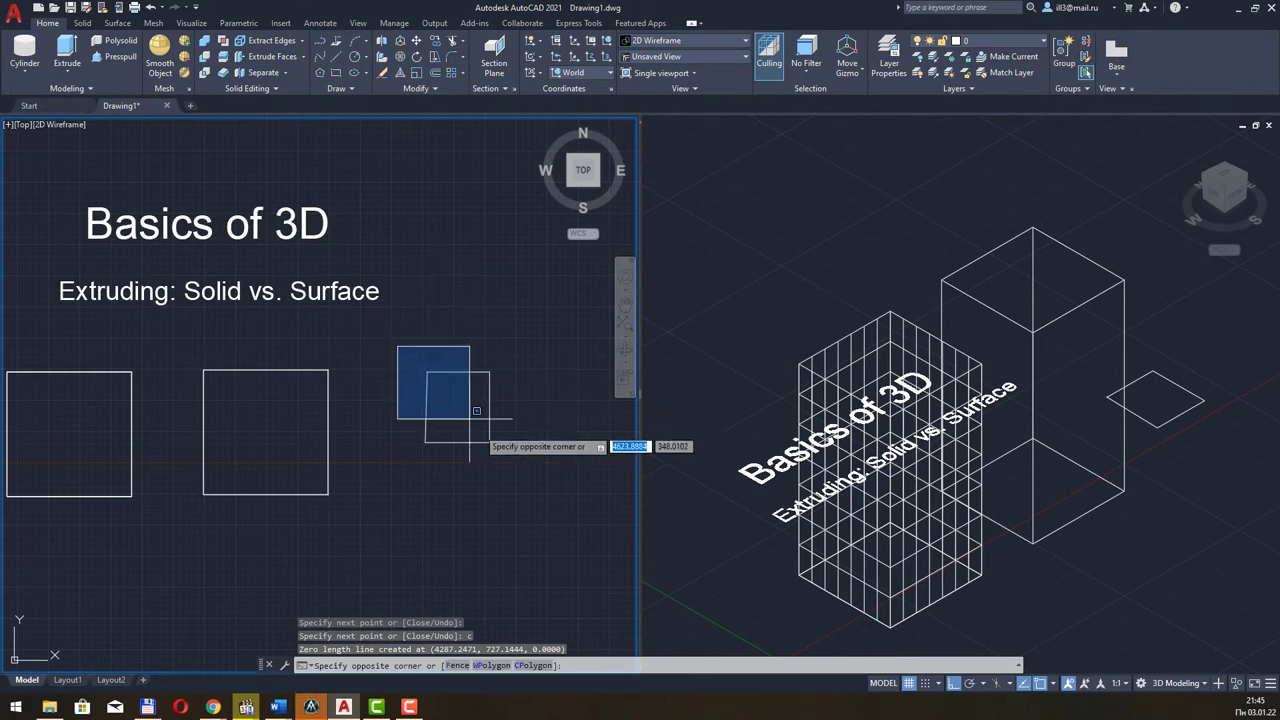
click(515, 452)
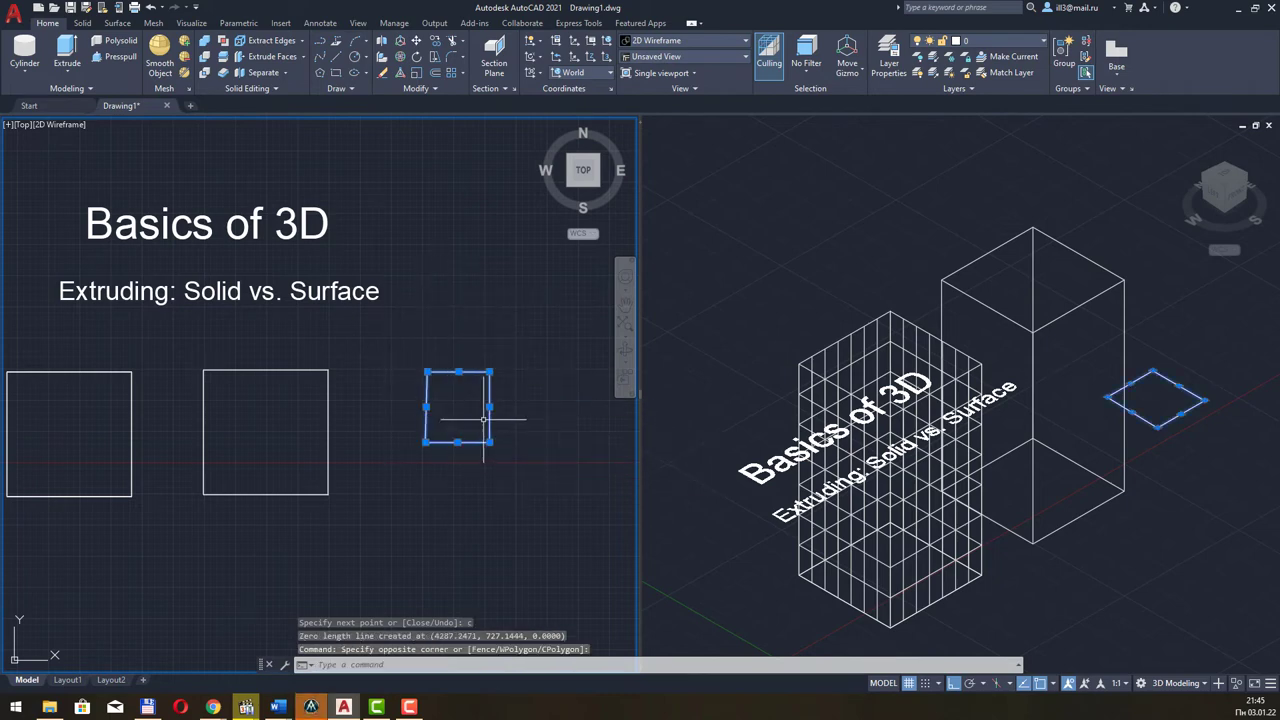
click(440, 87)
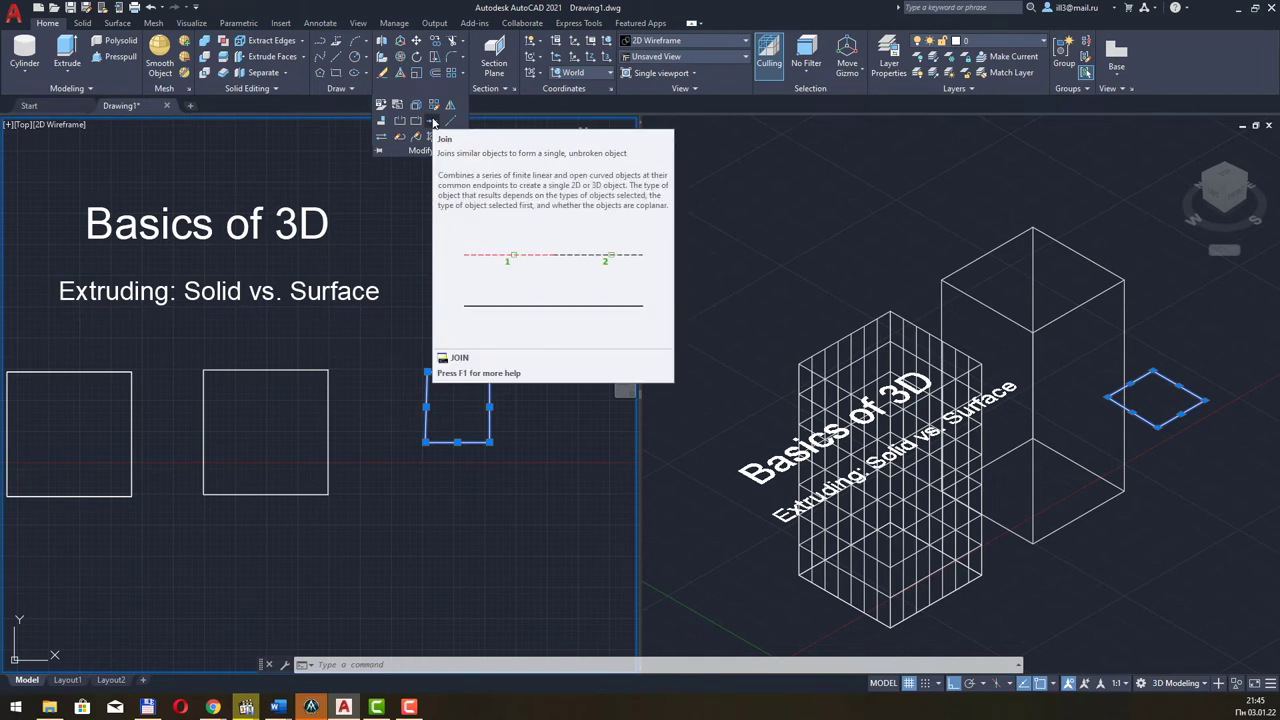
click(433, 121)
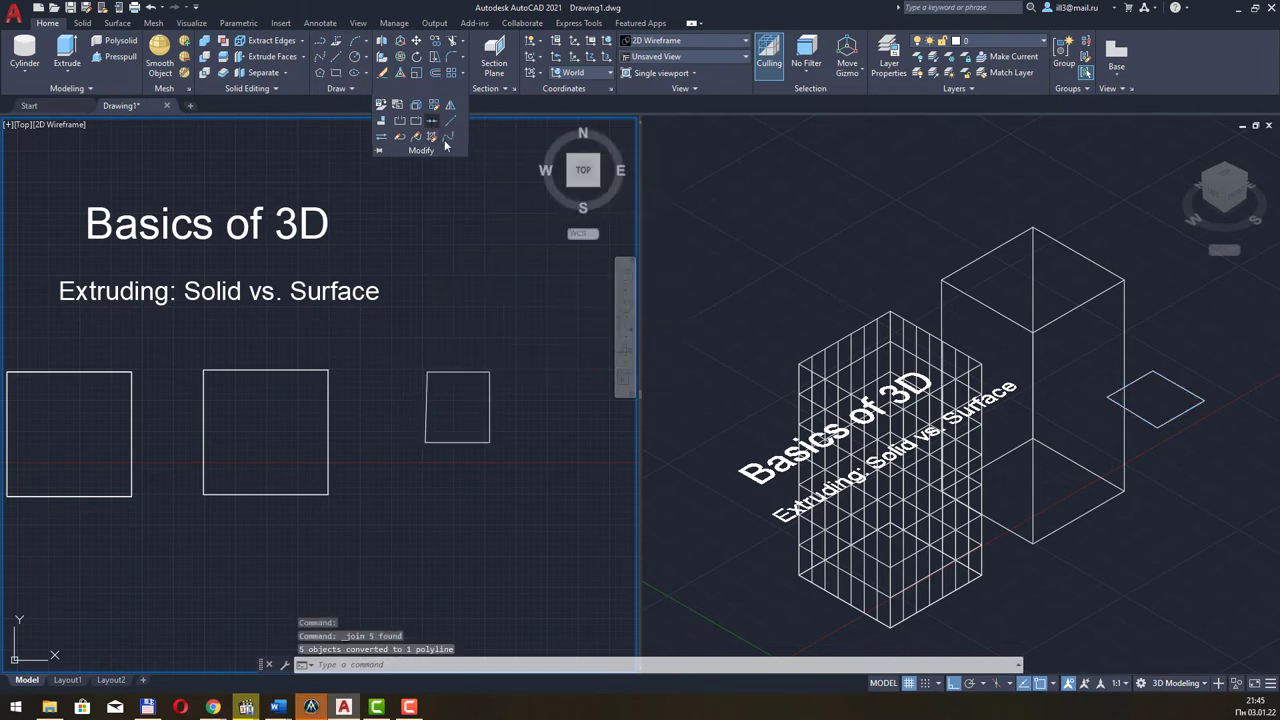
click(550, 350)
key(Escape)
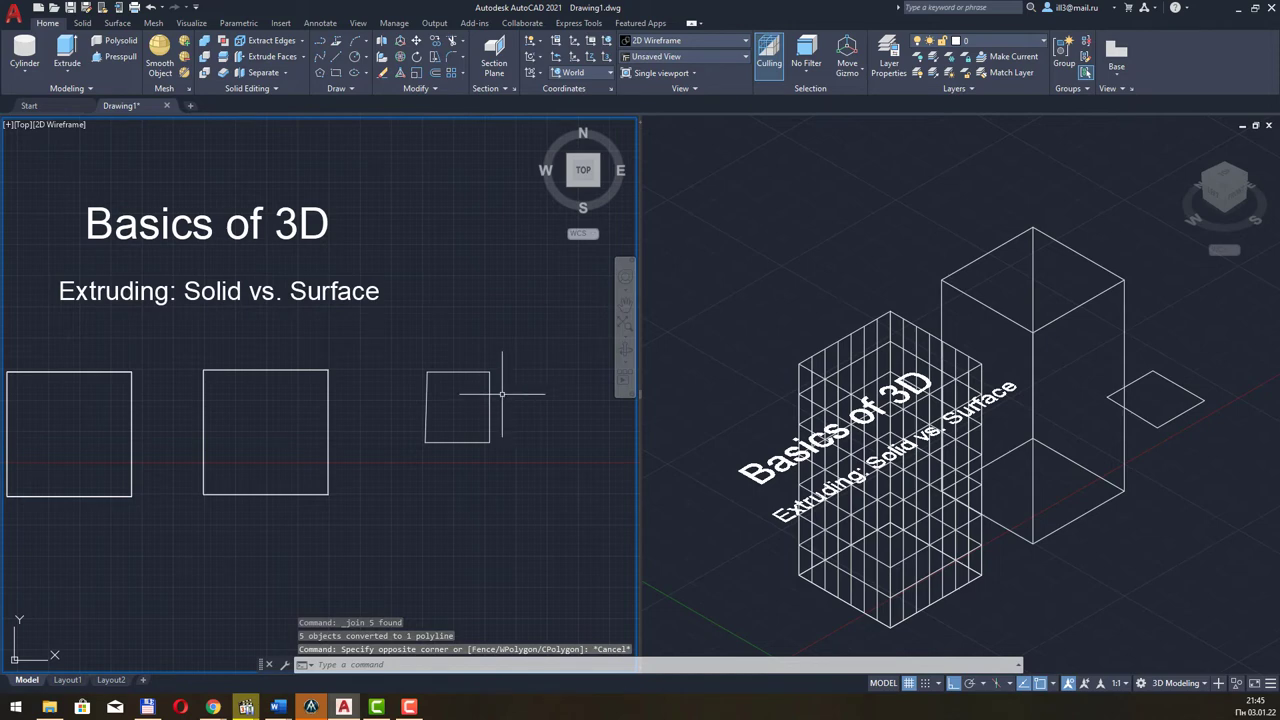
click(491, 396)
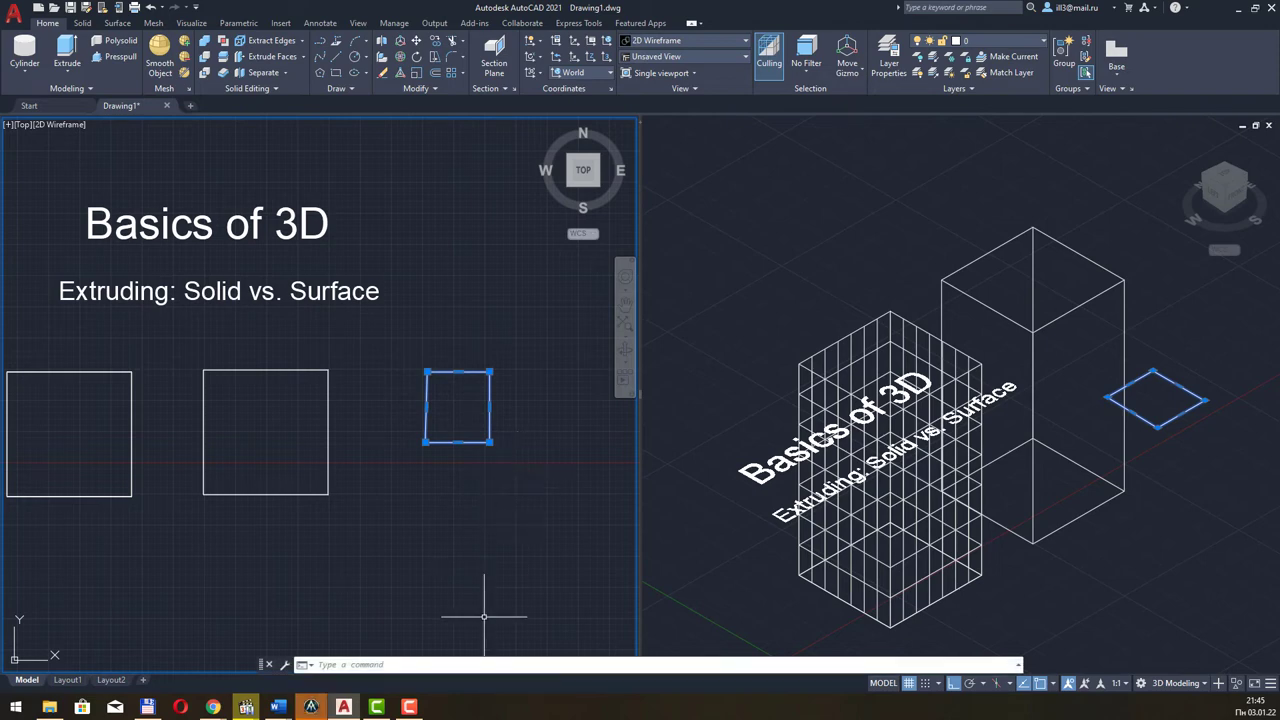
key(alt+Tab)
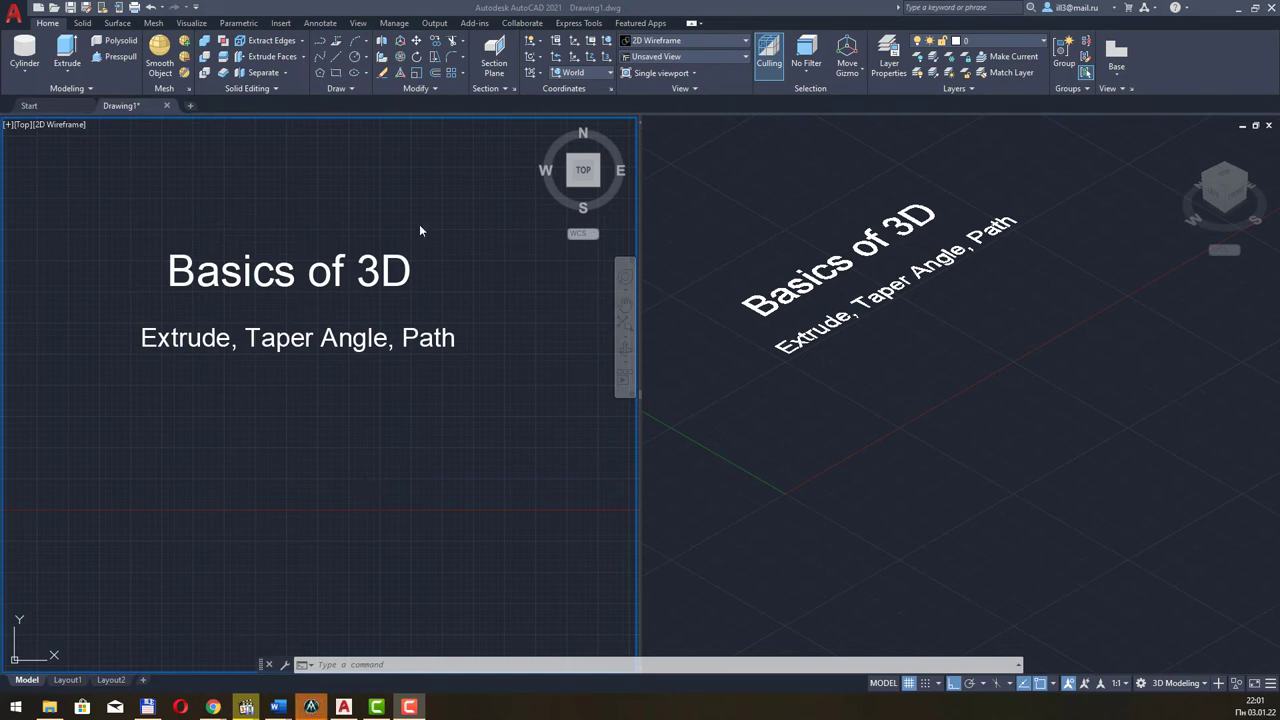
Draw a closed four-sided outline with a slanted left edge using LINE
click(336, 57)
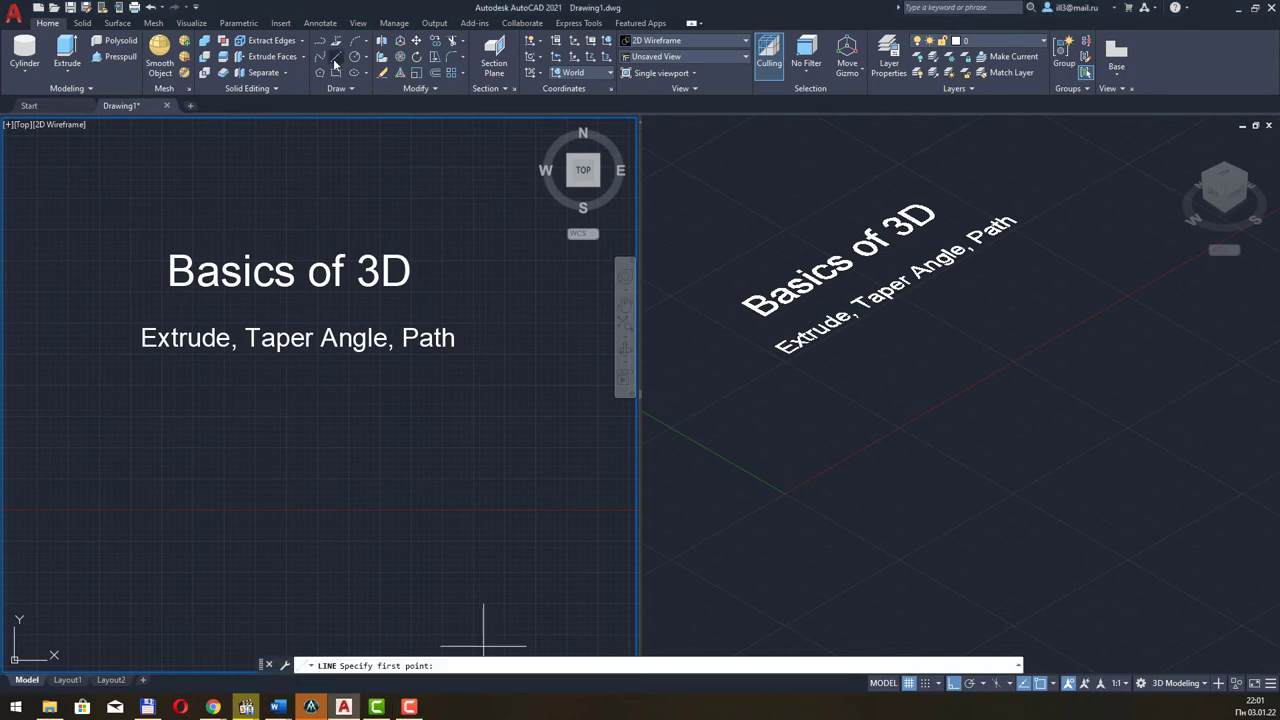
click(160, 401)
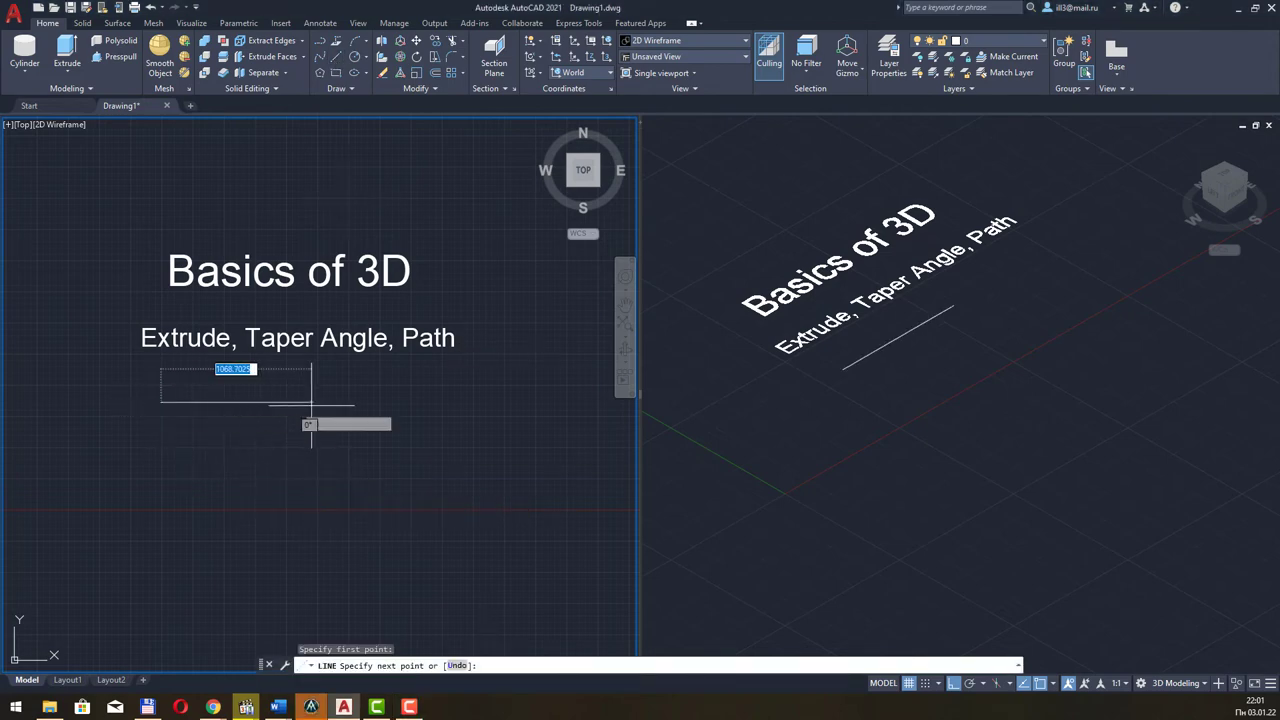
click(363, 401)
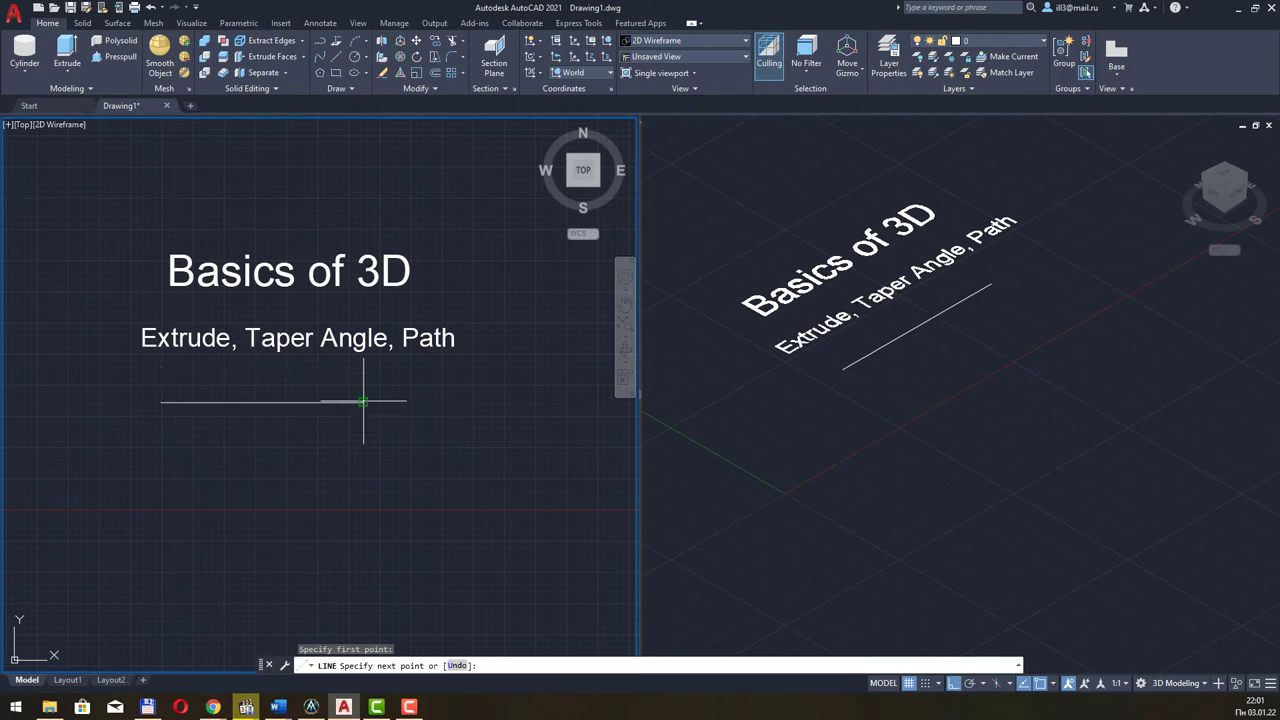
click(362, 605)
click(205, 606)
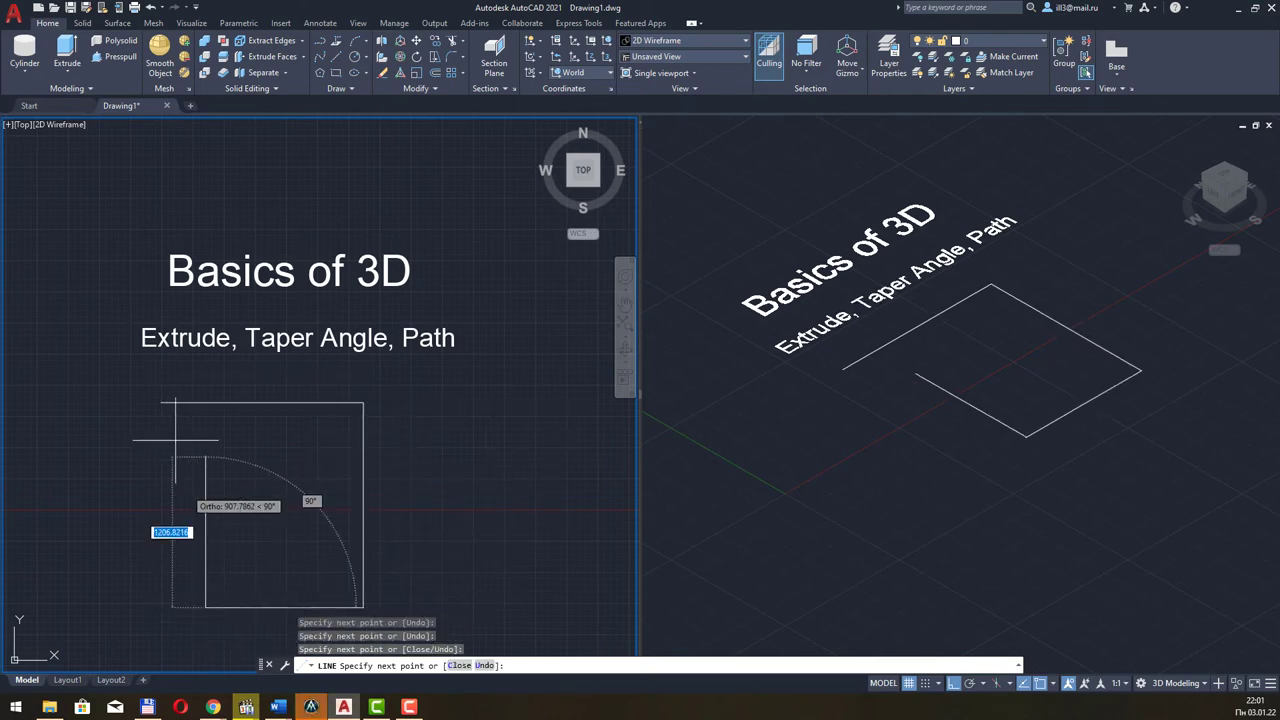
click(161, 402)
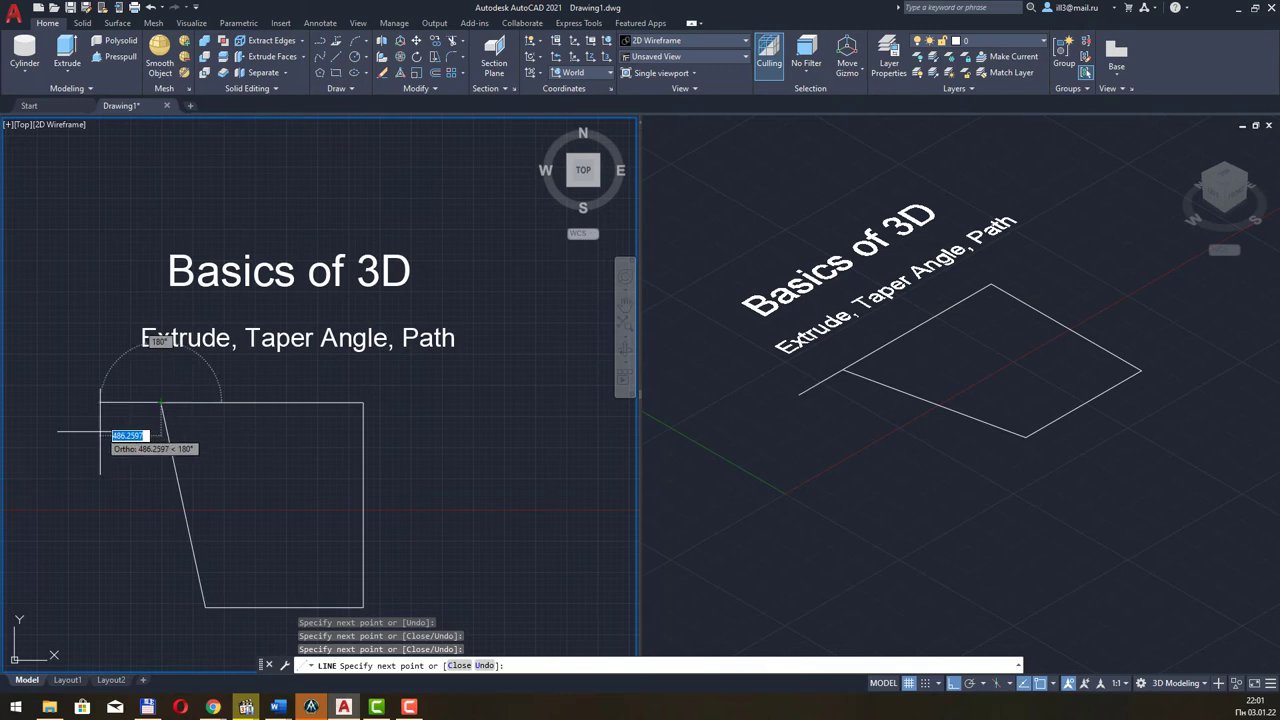
key(Escape)
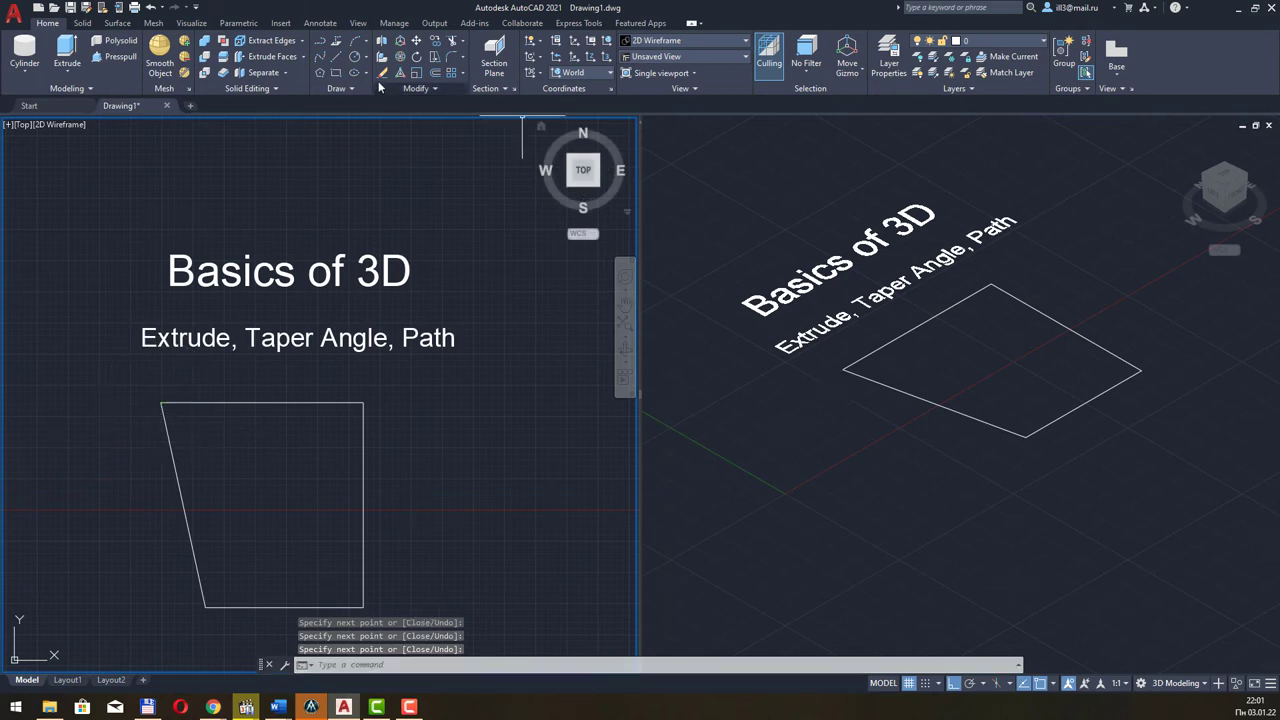
Draw a circle centred on the right edge's midpoint
click(355, 57)
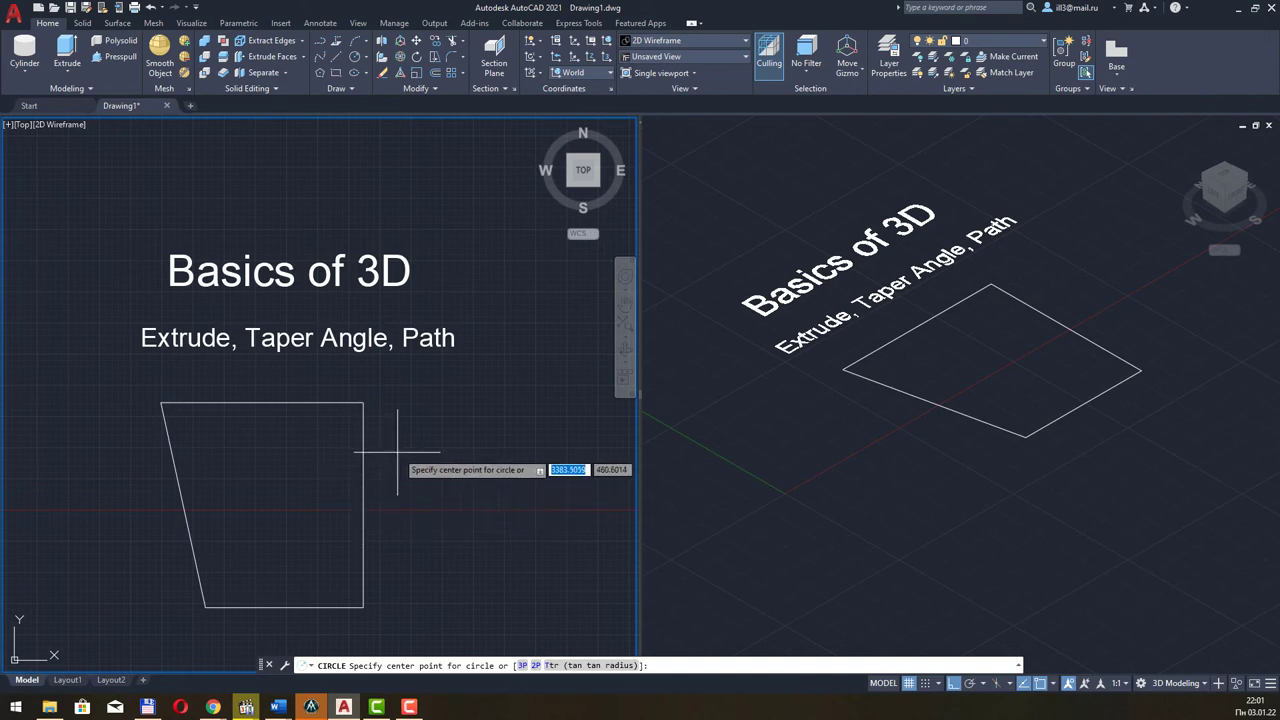
shift+right_click(398, 455)
click(437, 223)
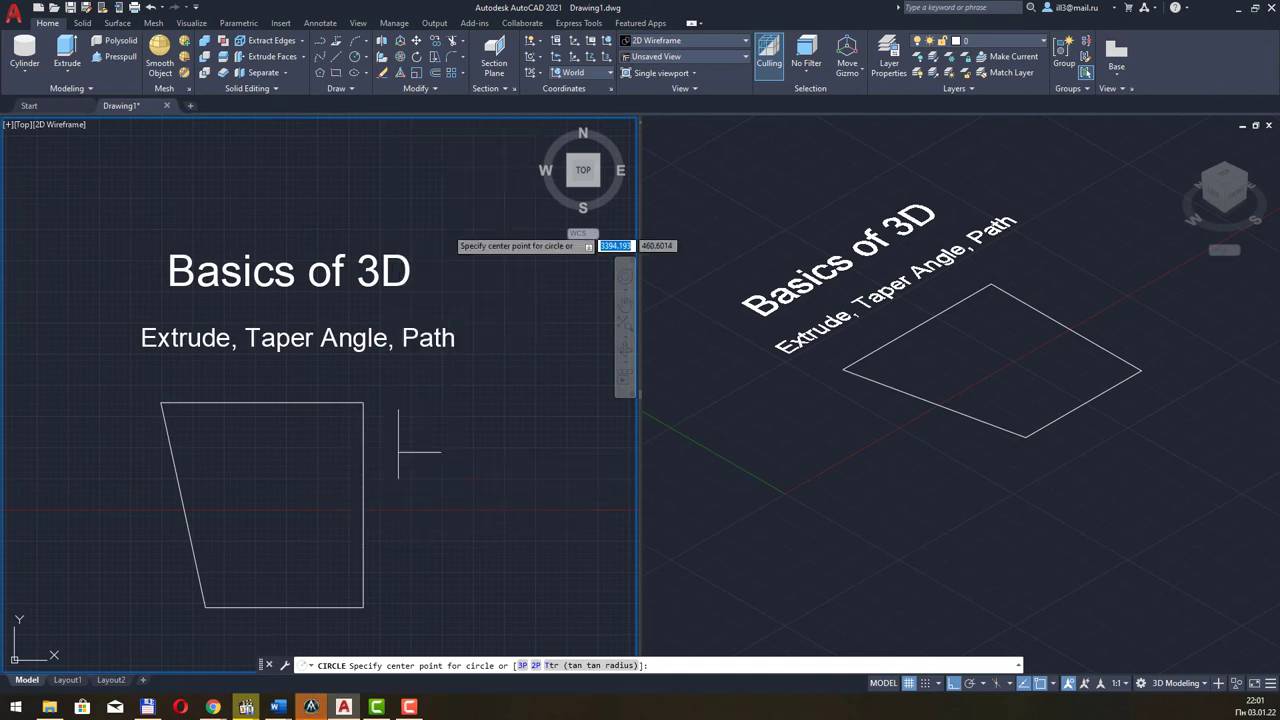
click(363, 500)
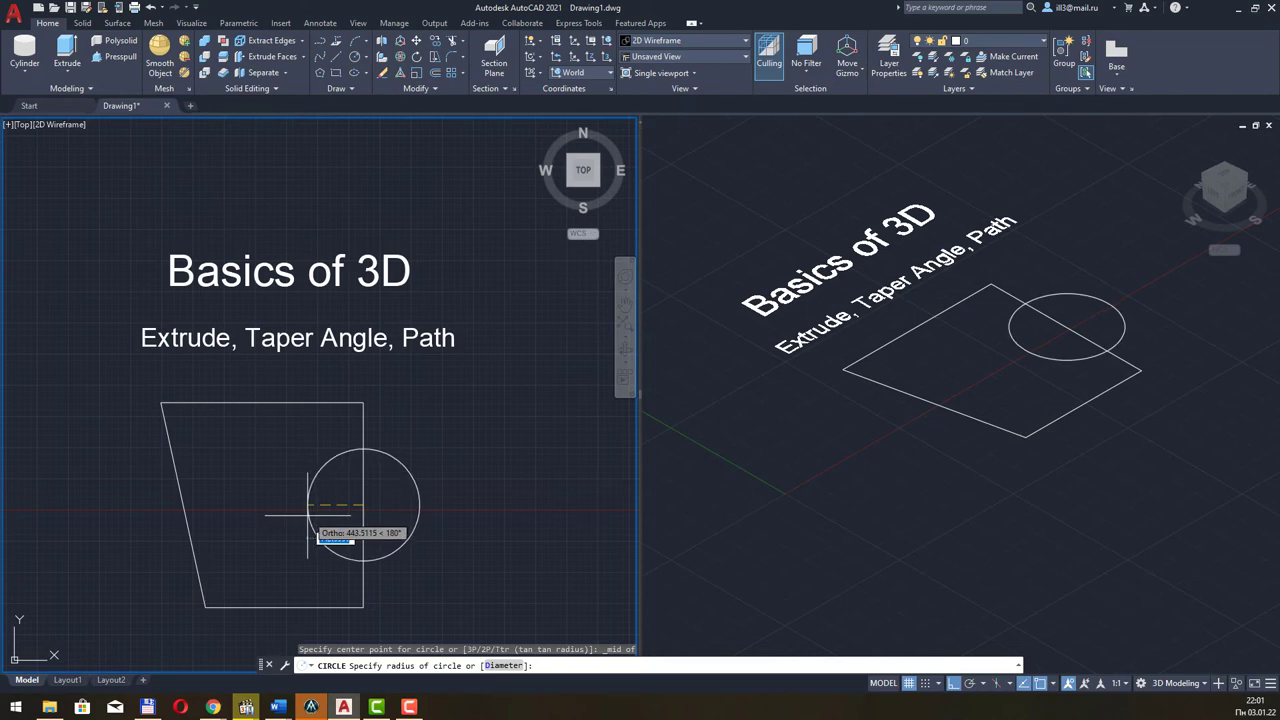
click(307, 516)
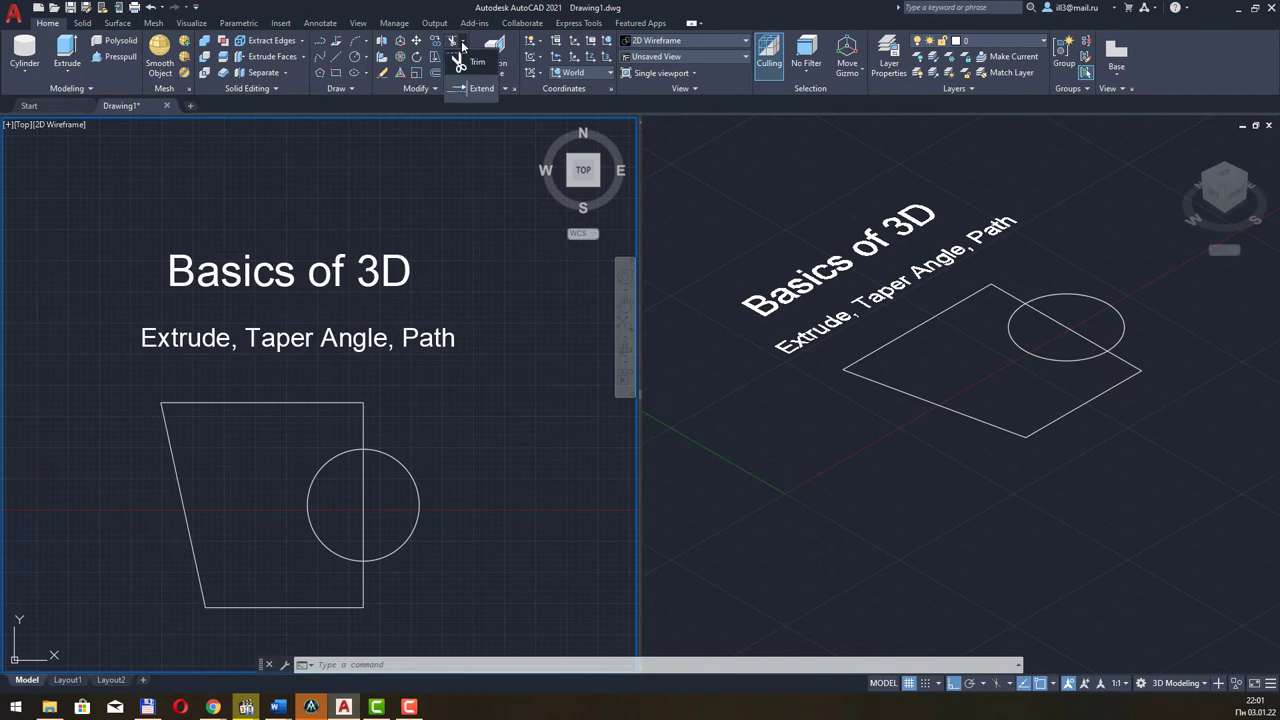
Trim the edge inside the circle and the circle's outer half to form a semicircular notch
click(460, 41)
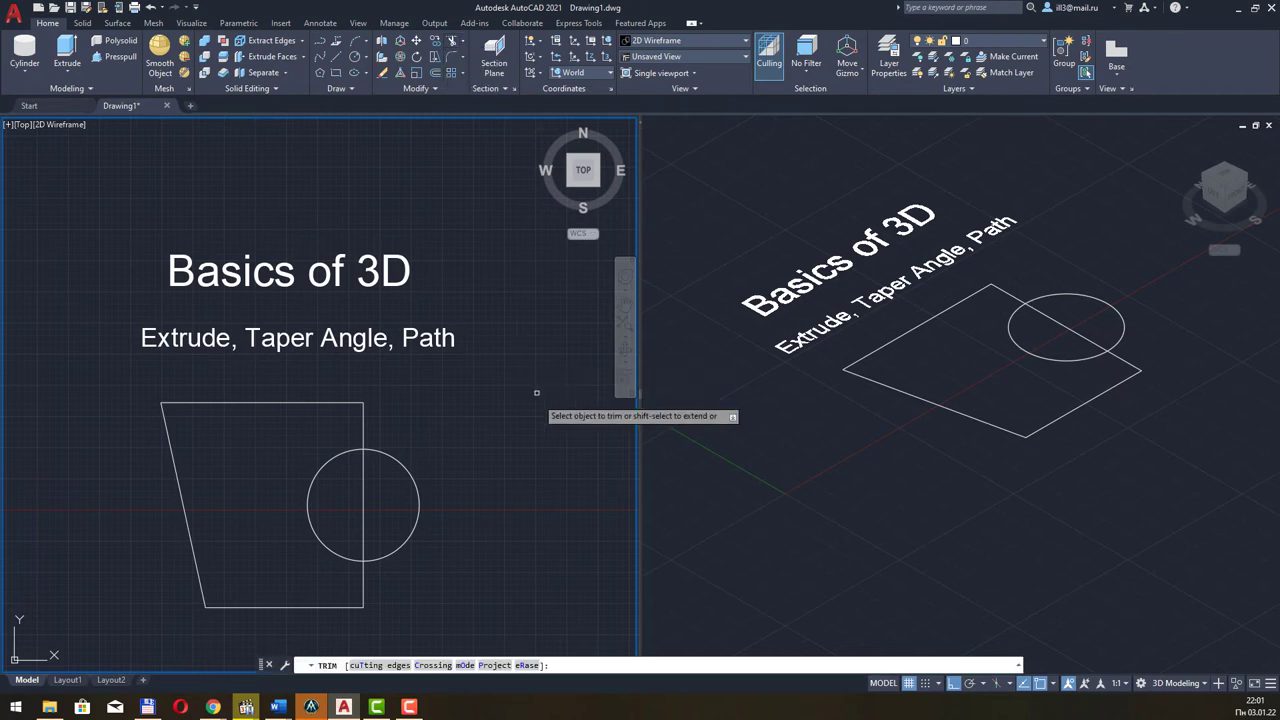
click(362, 474)
click(374, 457)
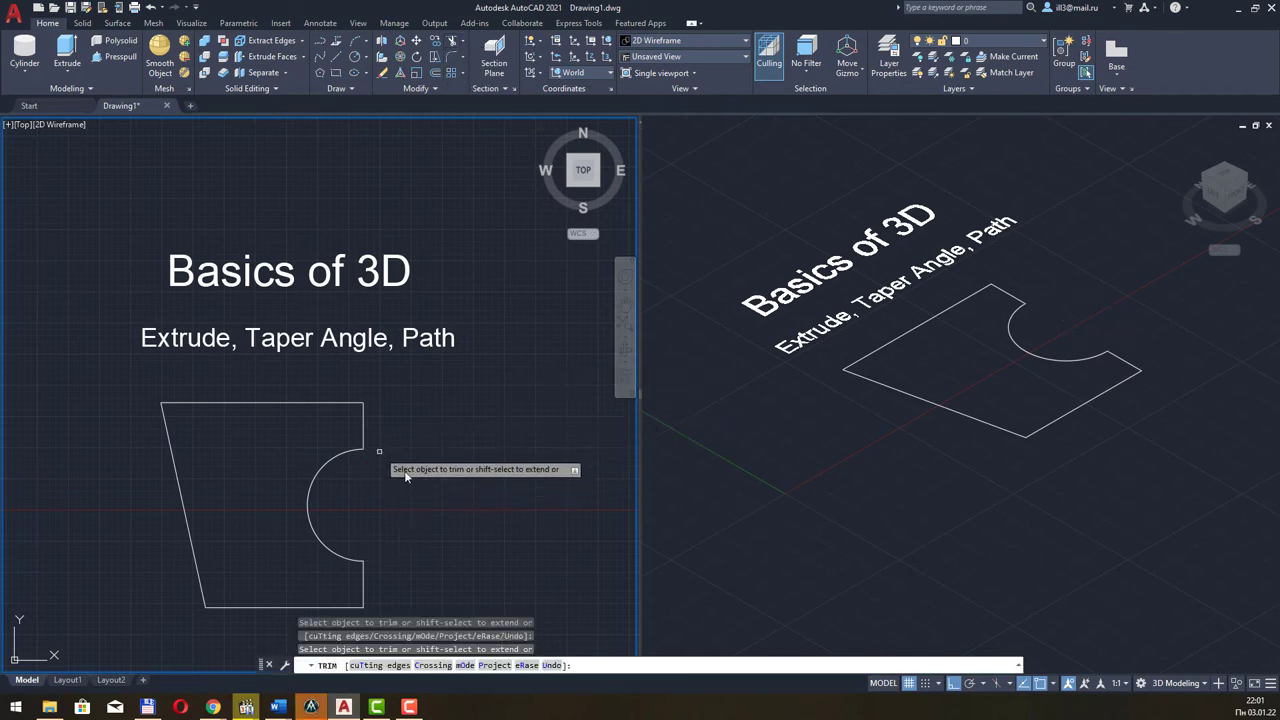
key(Escape)
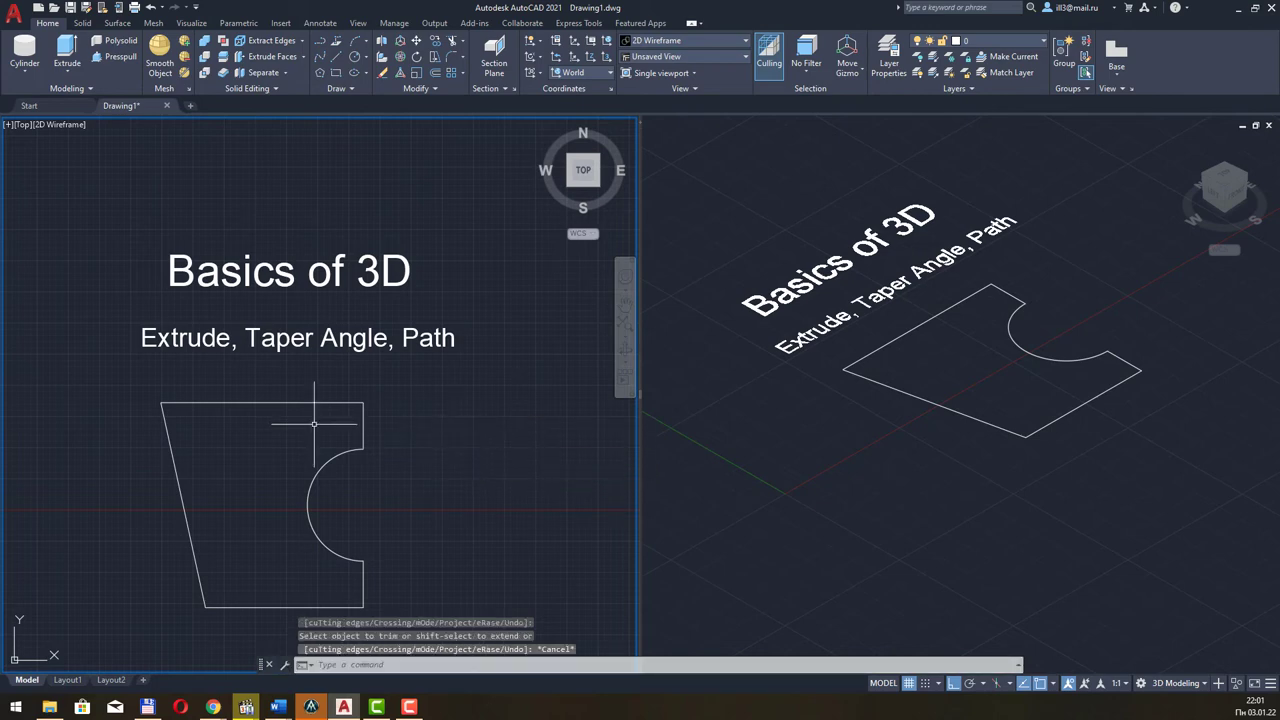
middle_drag(463, 463, 461, 447)
Zoom the top view to extents, then zoom out and pan the notched profile to the left
key(F10)
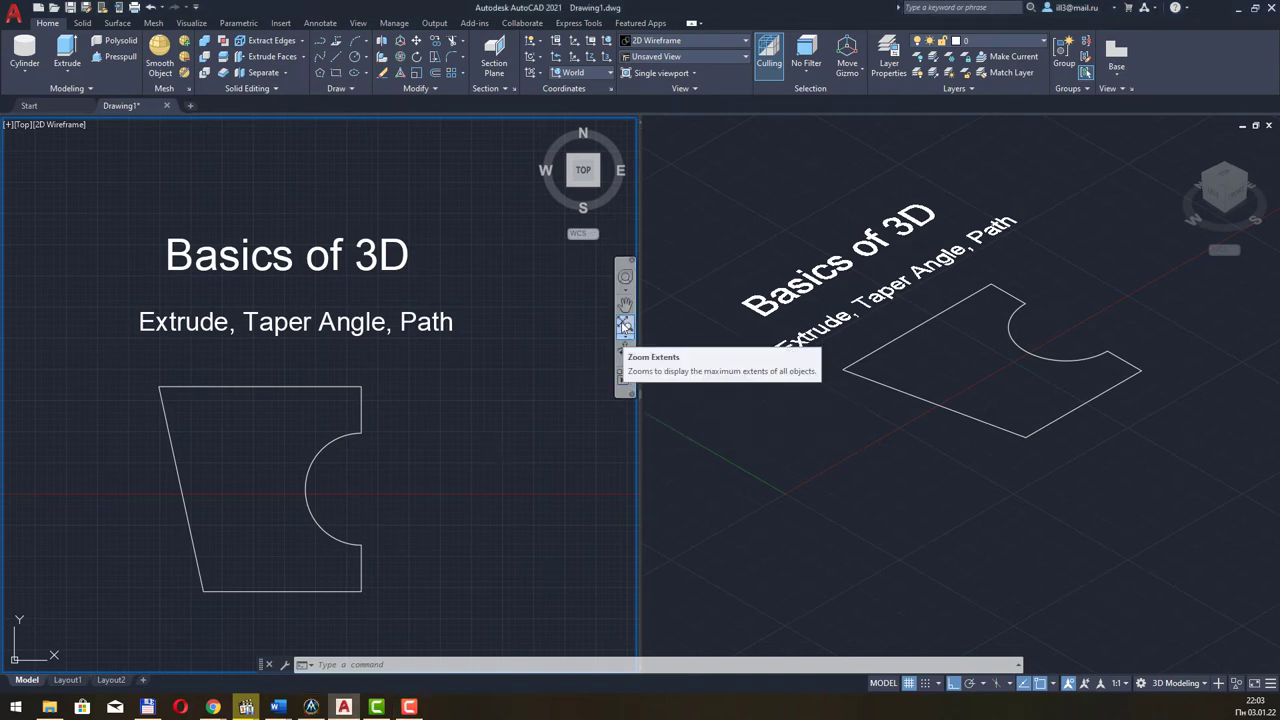
click(624, 325)
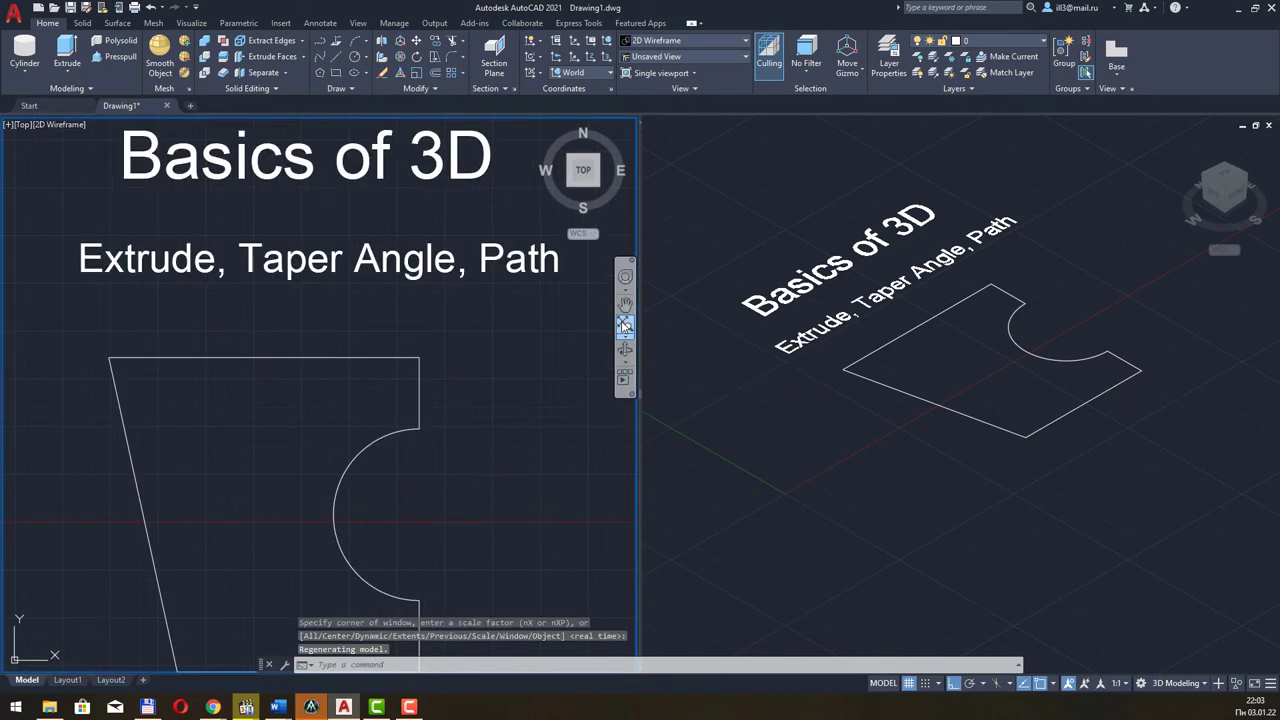
scroll(532, 358, down, 4)
middle_drag(483, 398, 219, 470)
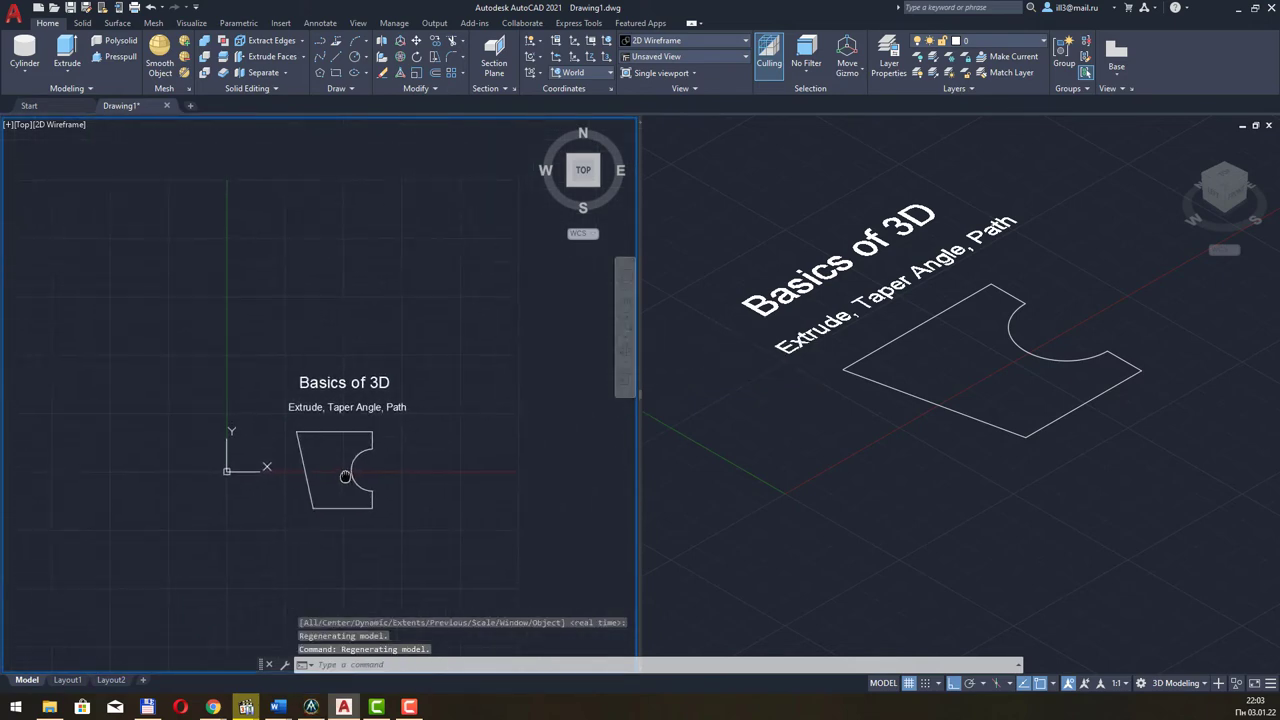
middle_drag(289, 461, 263, 437)
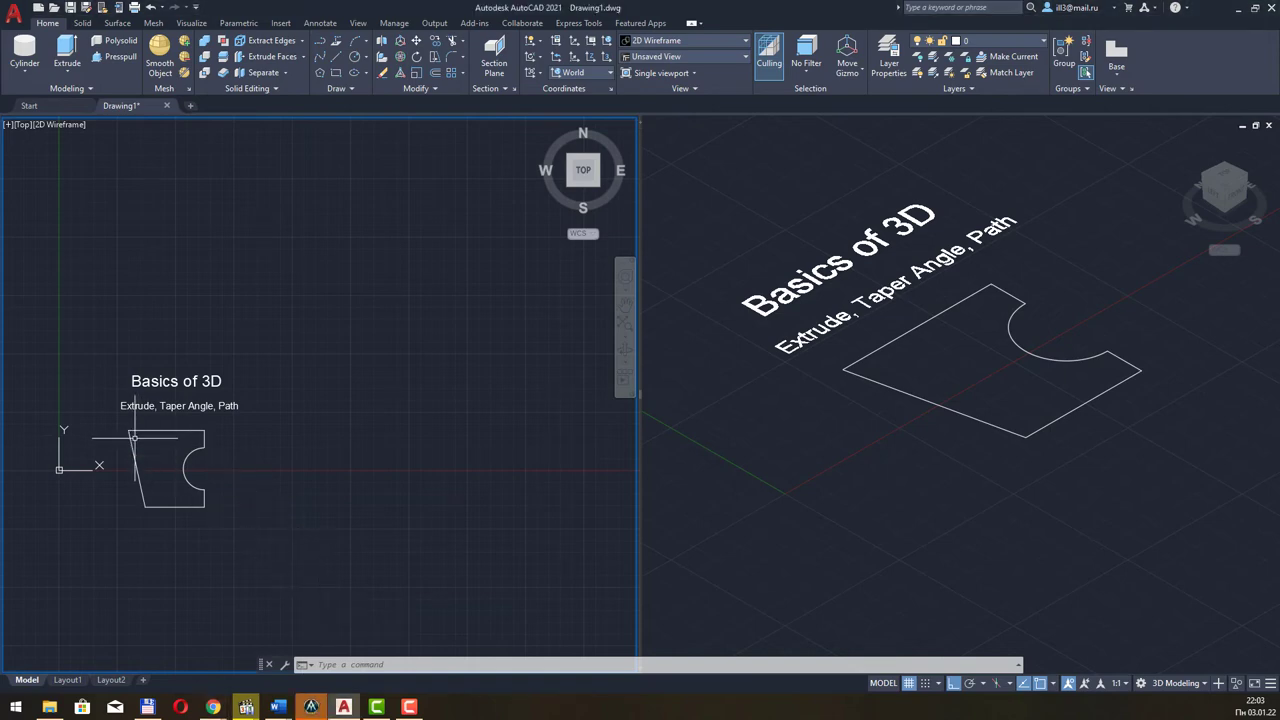
click(434, 44)
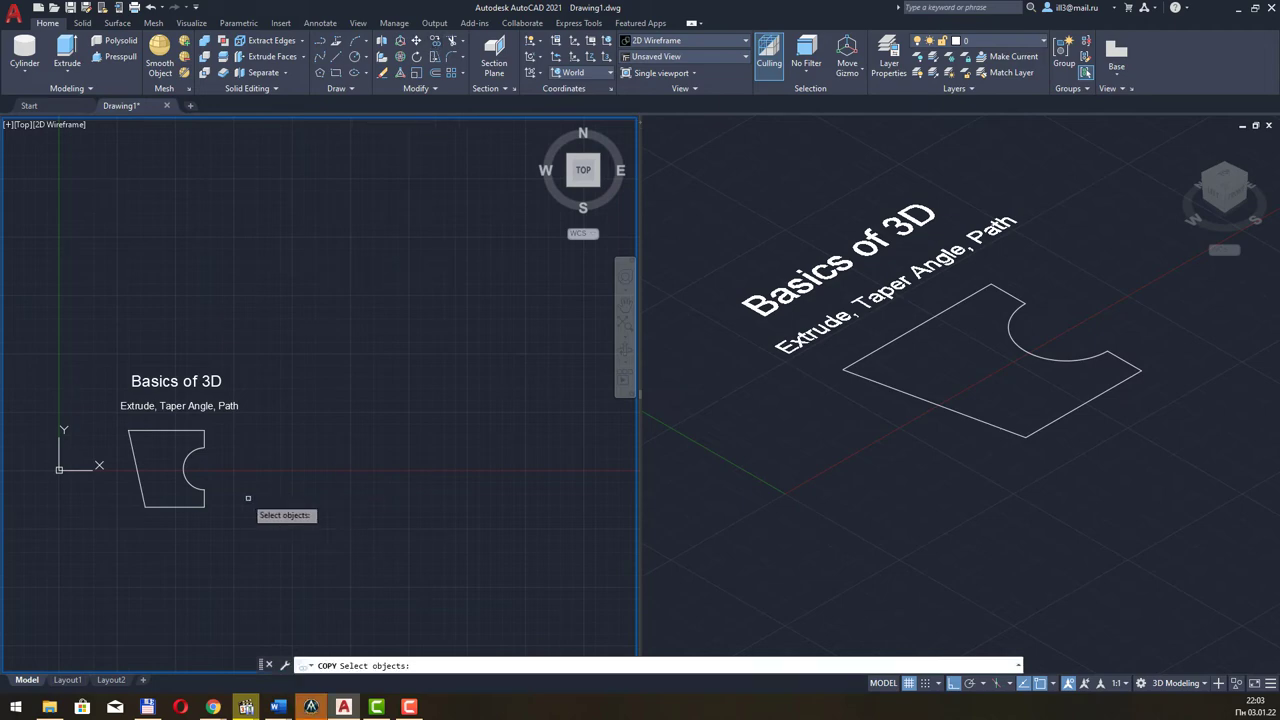
Cancel the stray copy and crossing-select all six pieces of the notched profile
click(187, 458)
click(258, 518)
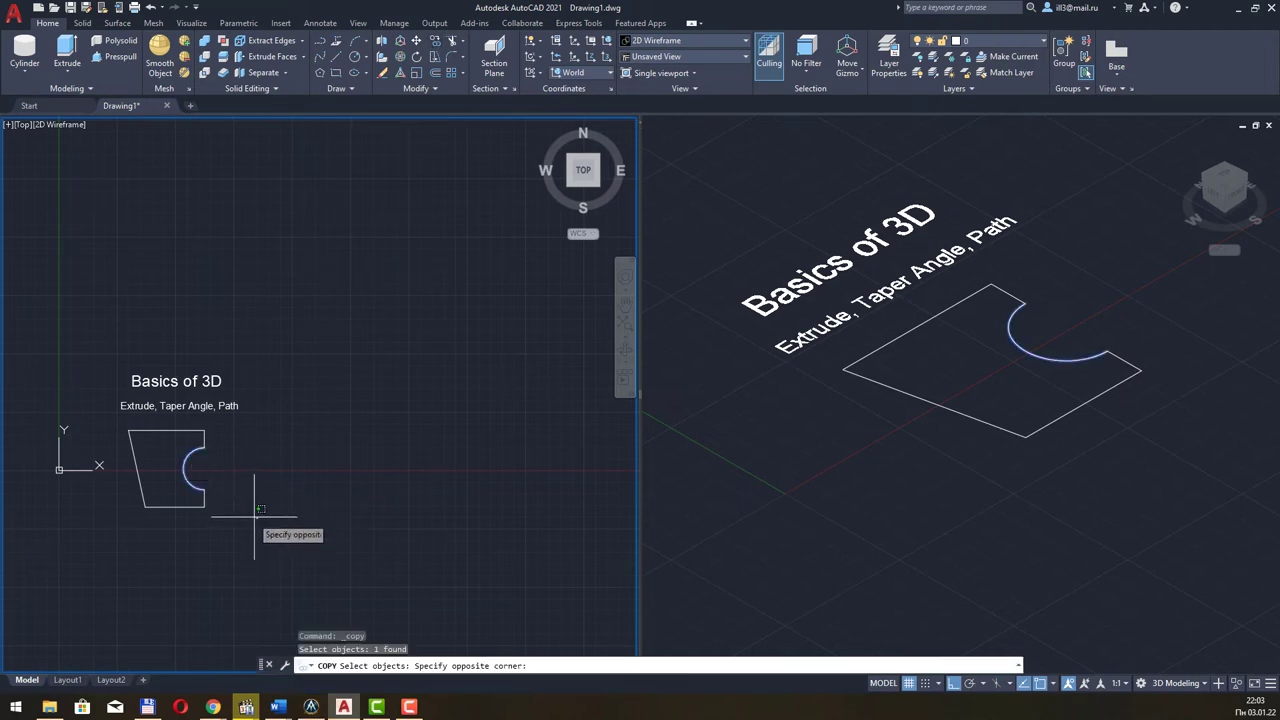
key(Escape)
key(Escape)
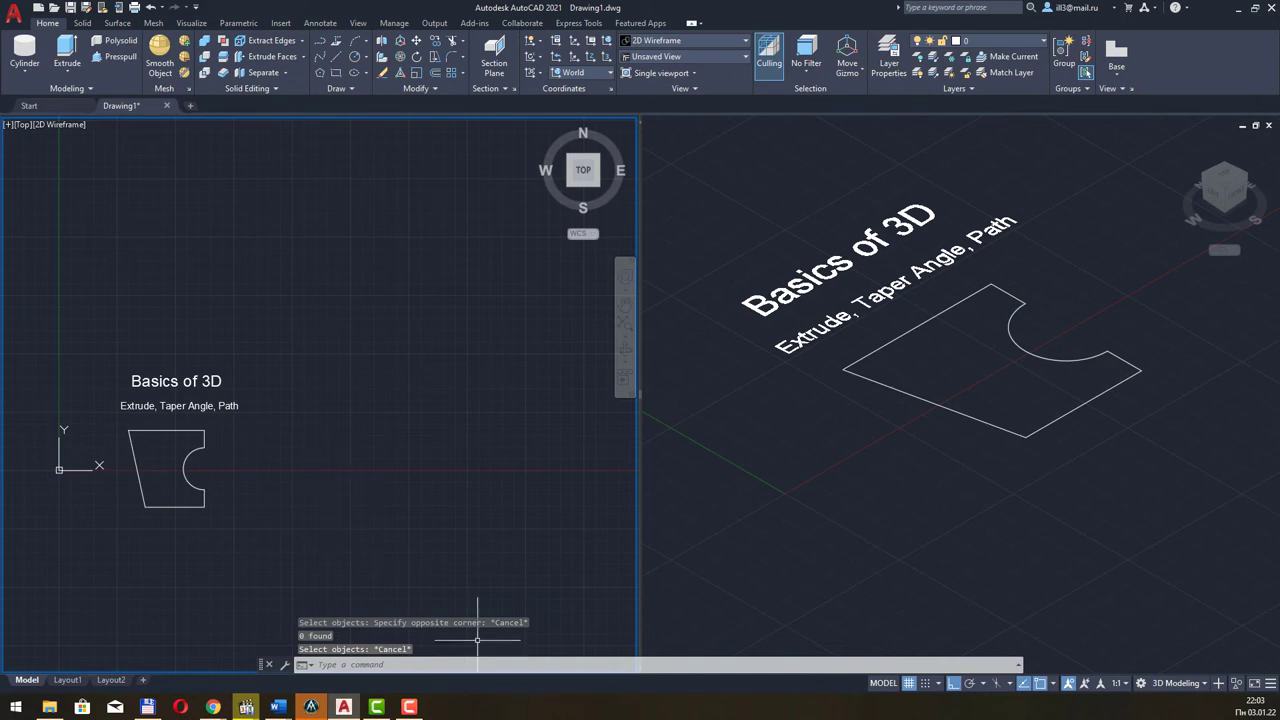
key(Escape)
click(230, 428)
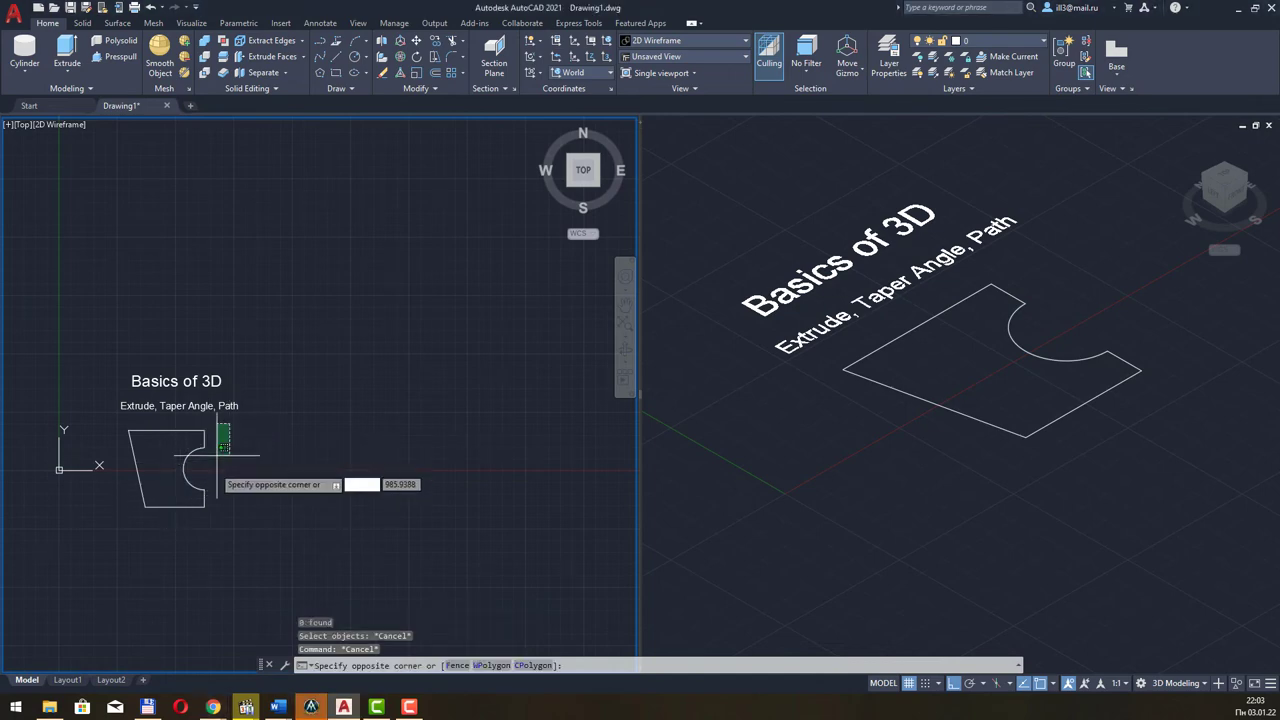
click(125, 555)
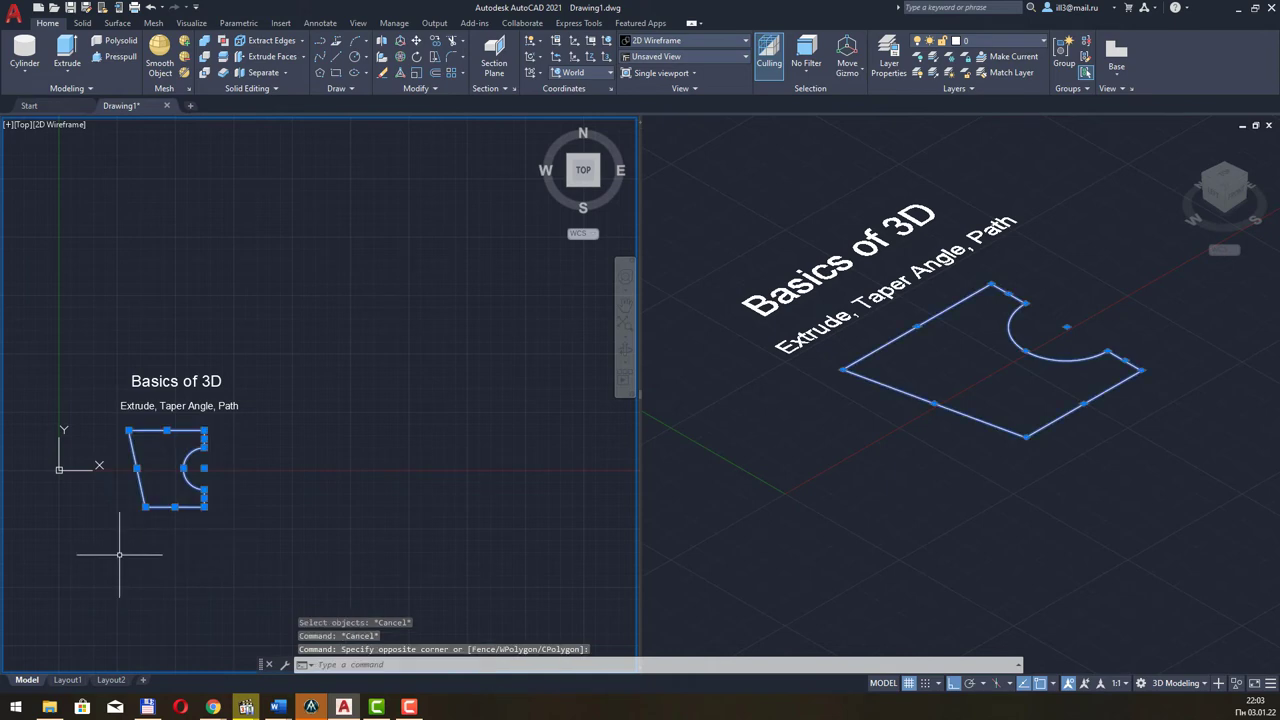
Join the selected pieces into one polyline and pick it as the object to copy
click(416, 88)
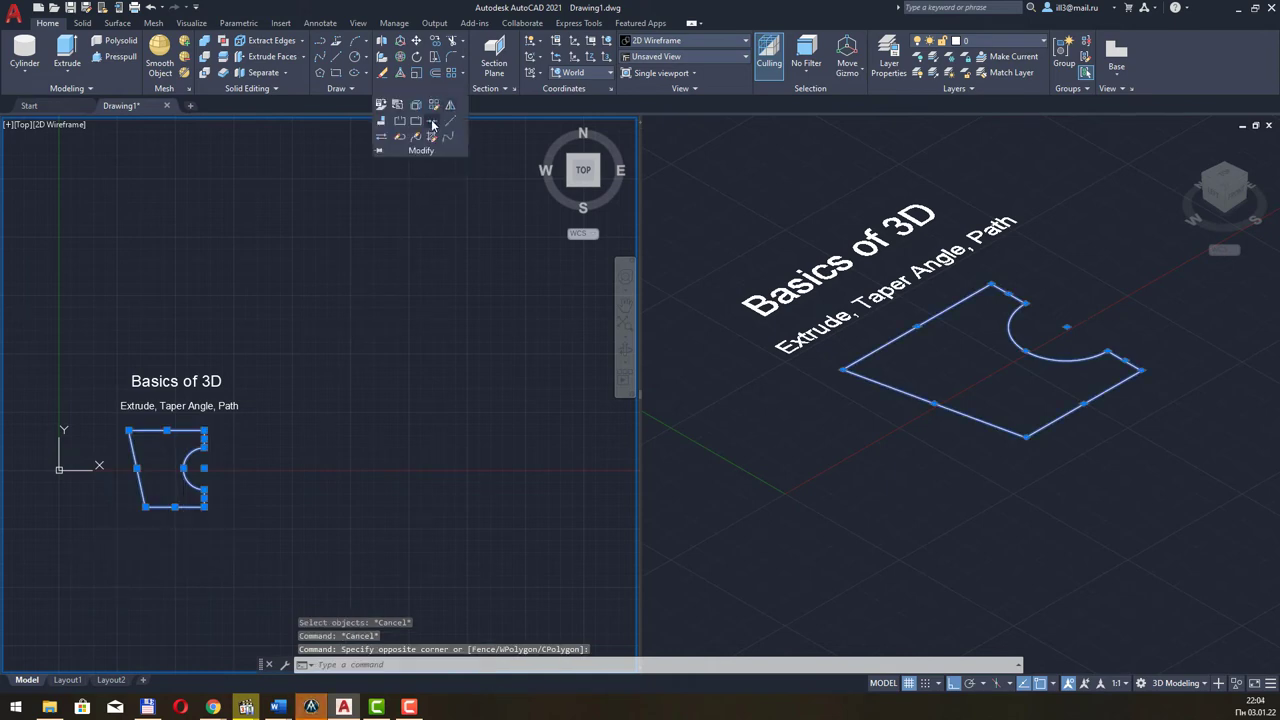
click(433, 122)
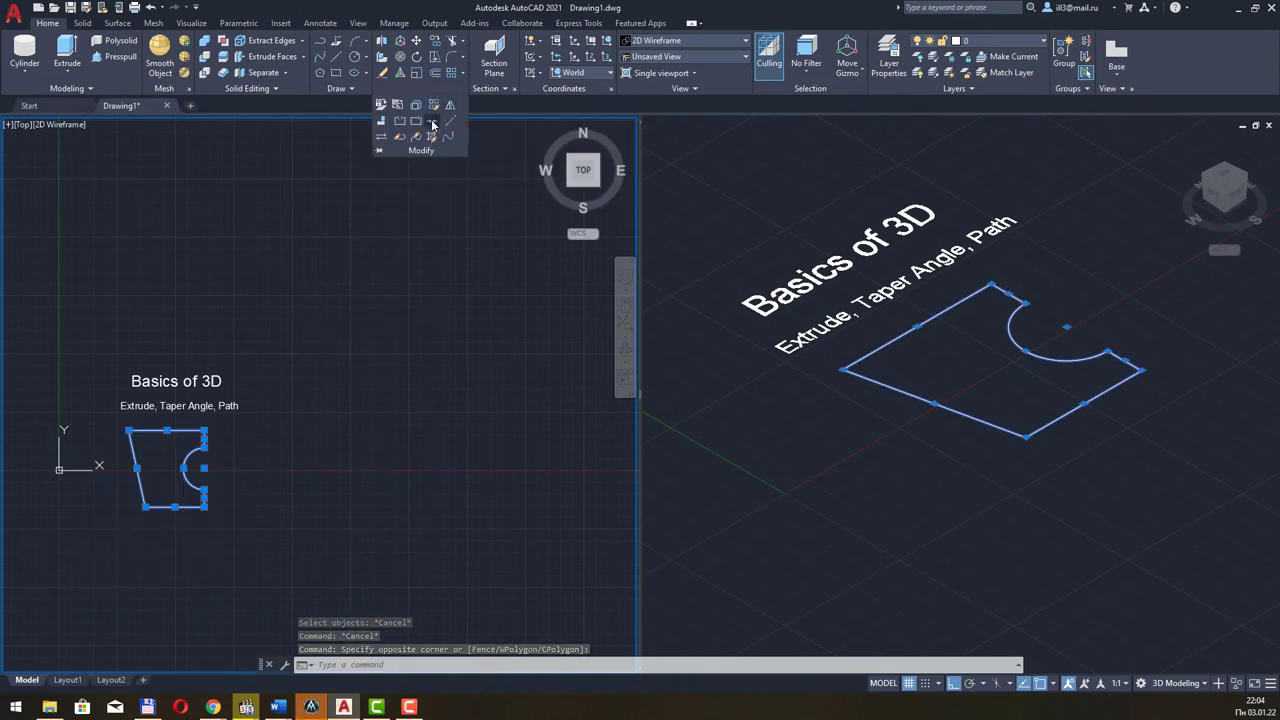
click(290, 433)
key(Escape)
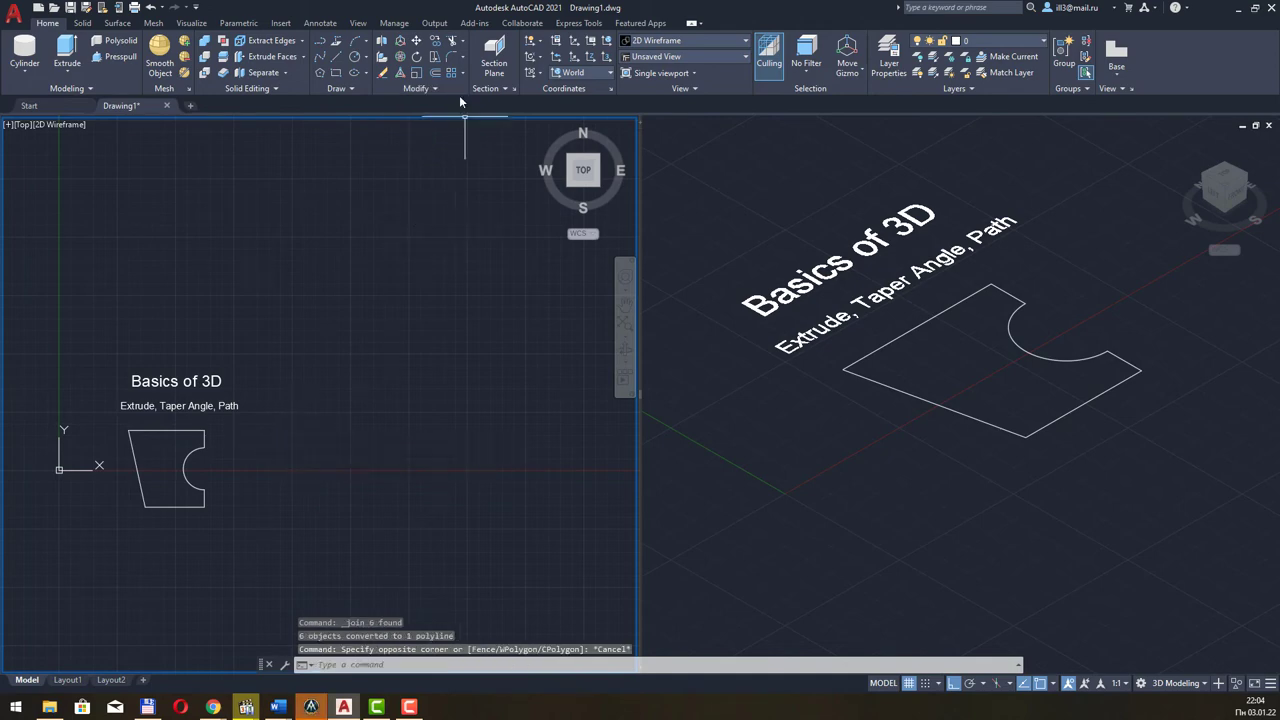
click(381, 56)
click(171, 431)
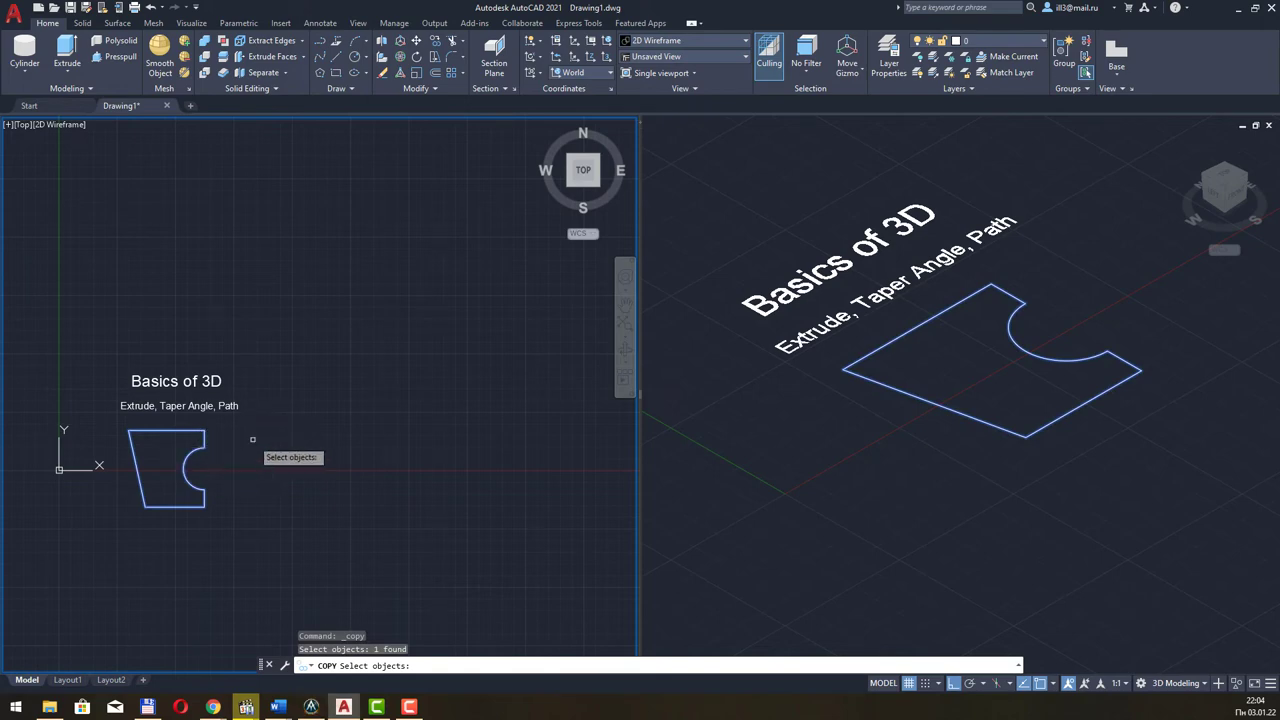
Copy the profile three times to the right from its top-left corner, making a row of four
key(Return)
click(129, 431)
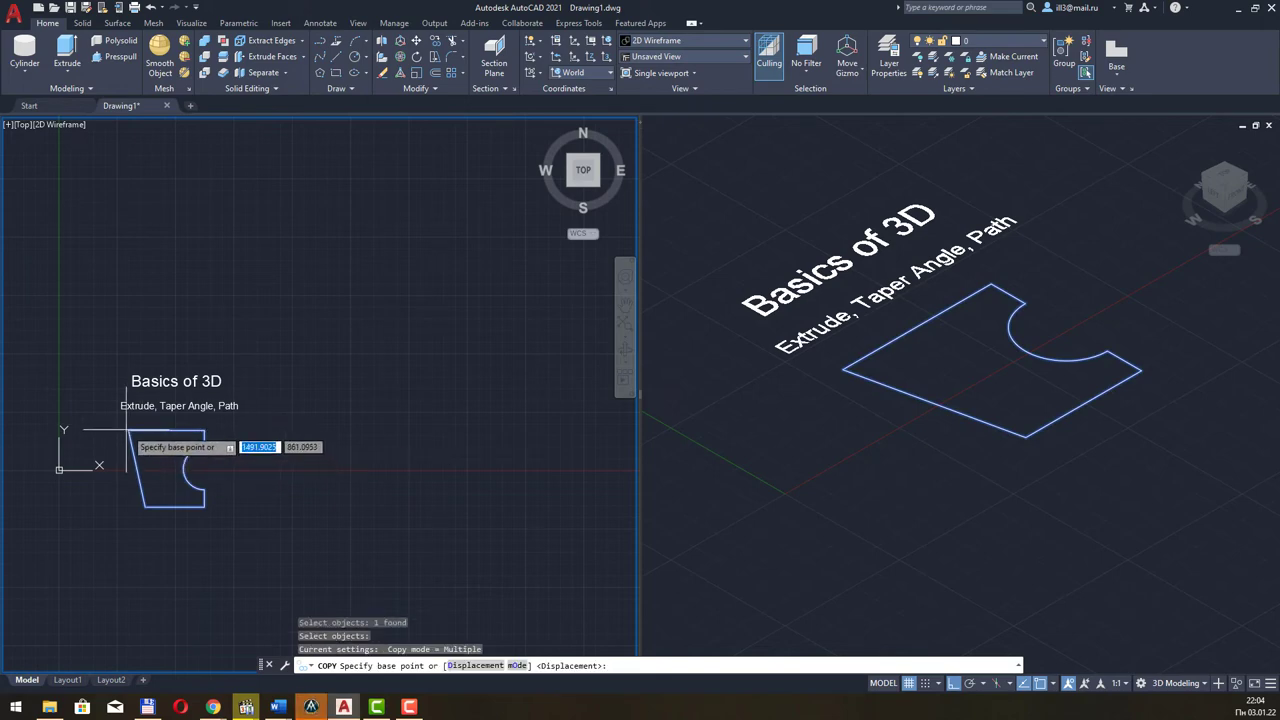
click(271, 431)
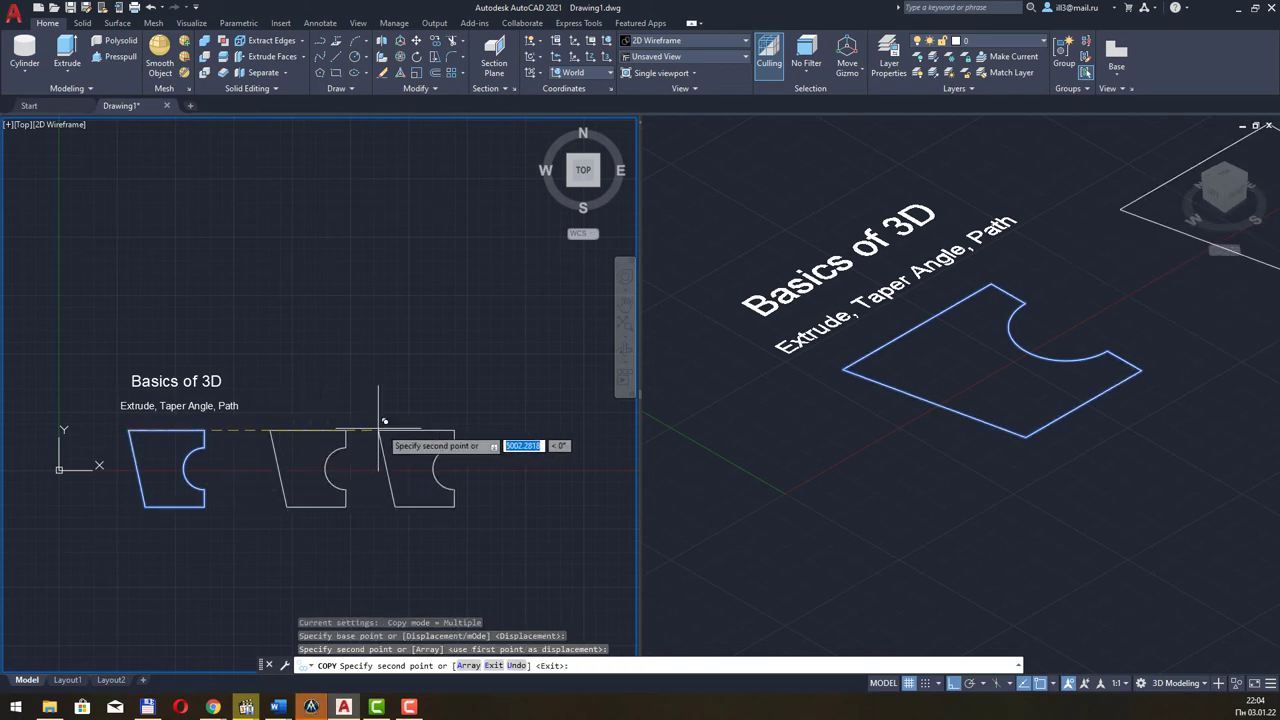
click(413, 431)
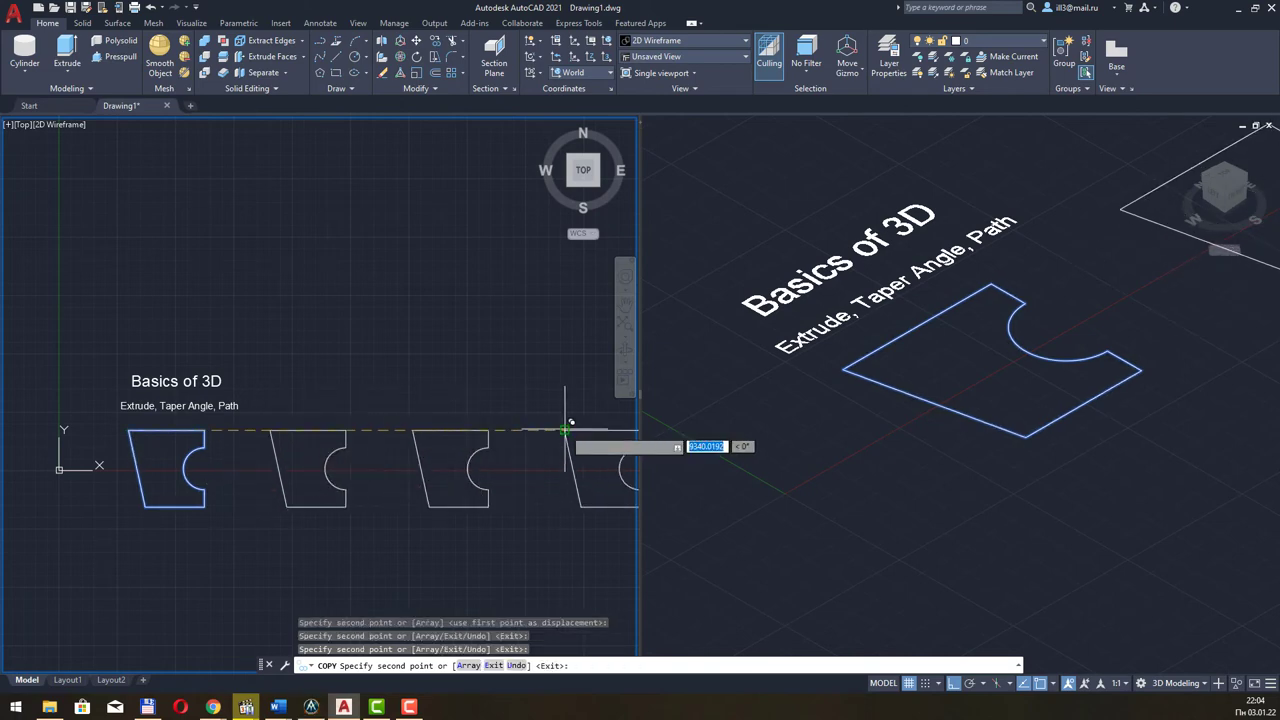
click(565, 430)
key(Escape)
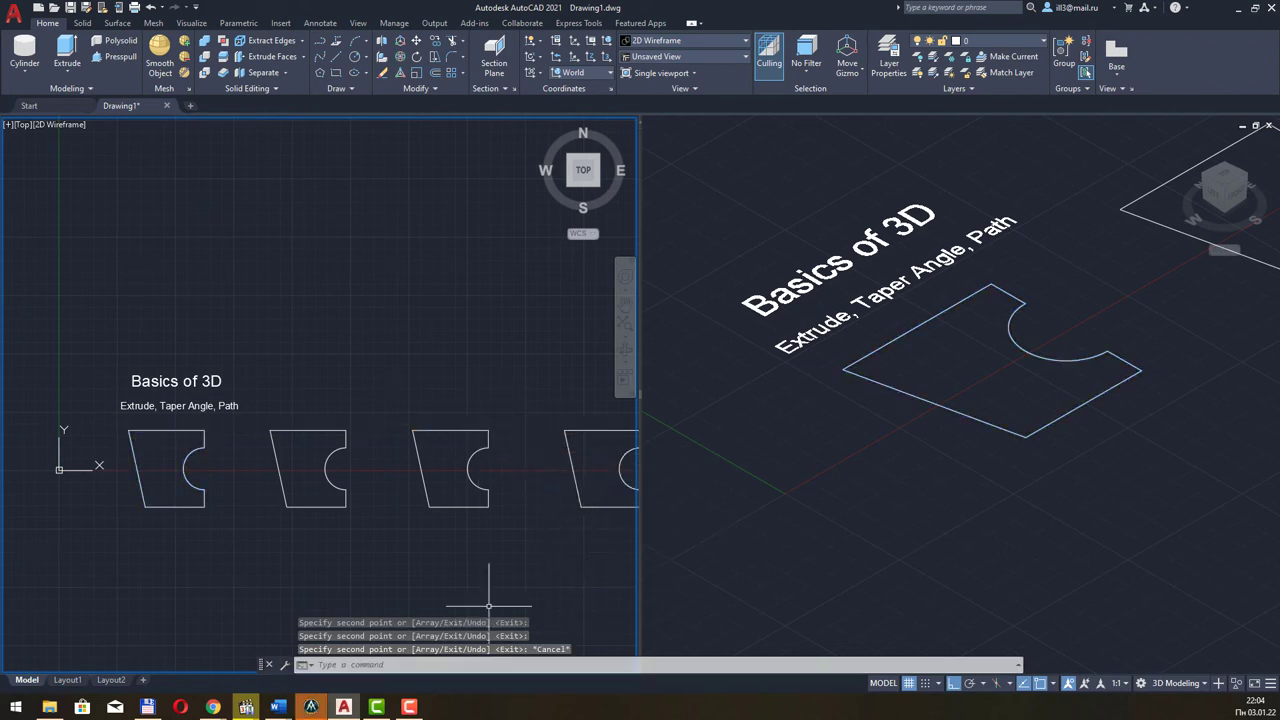
Activate the SW Isometric viewport and frame all four profiles with the Basics of 3D title
scroll(371, 400, down, 2)
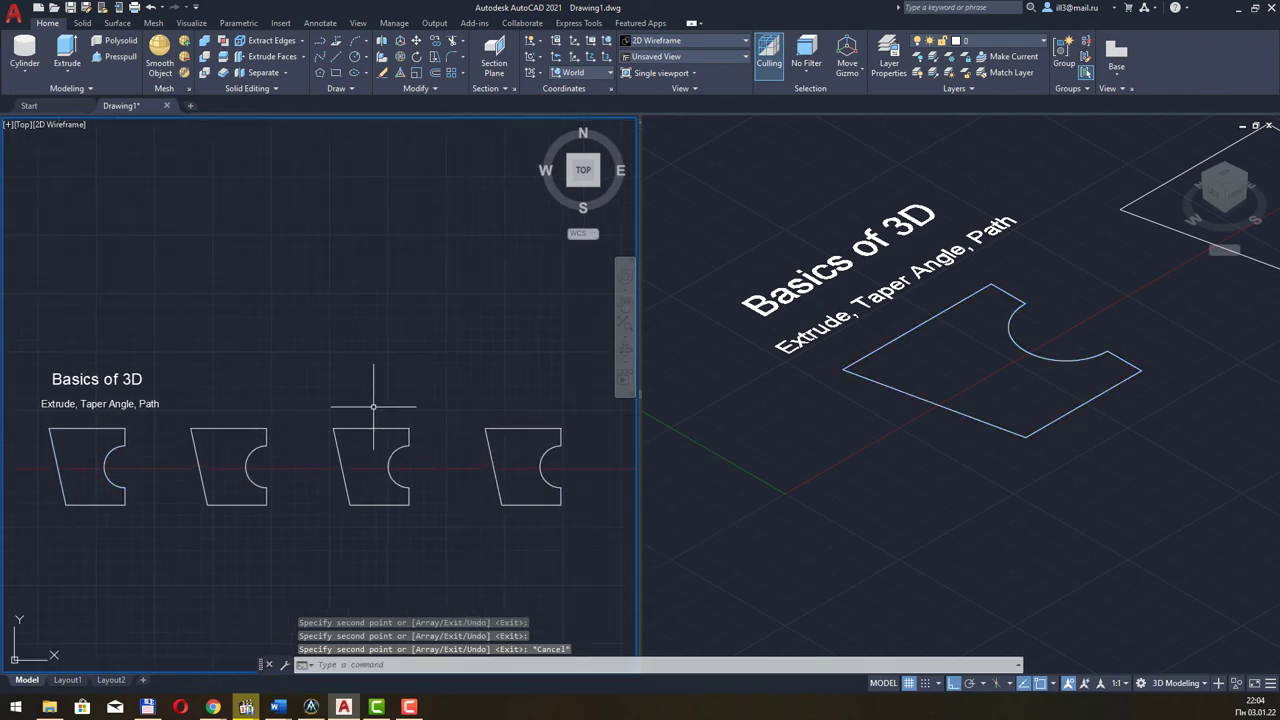
click(958, 428)
scroll(956, 422, down, 2)
scroll(950, 416, down, 3)
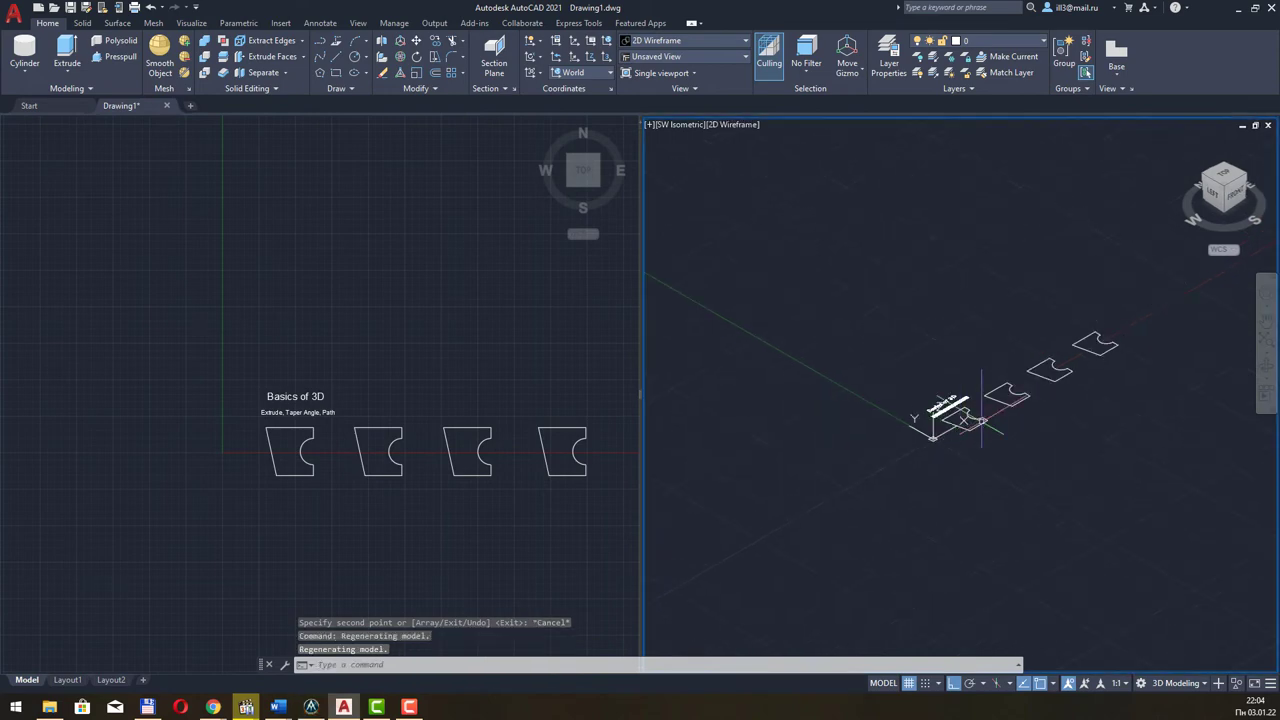
scroll(948, 413, up, 4)
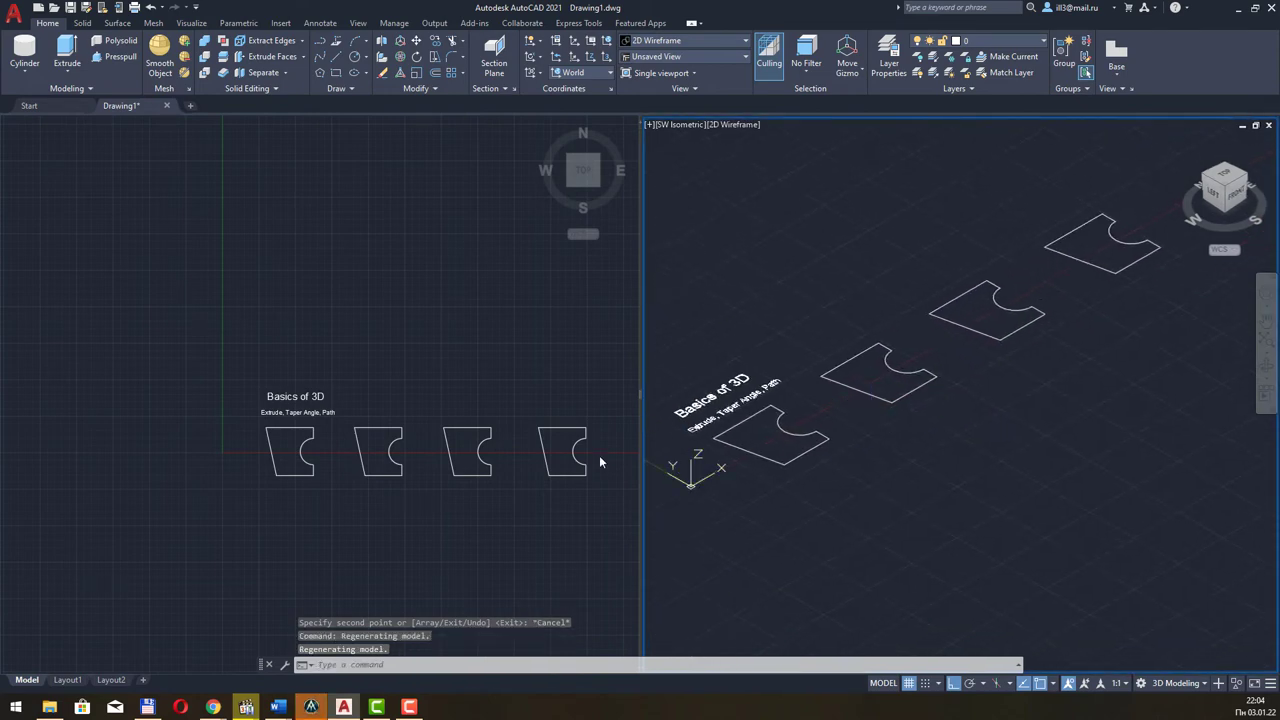
middle_drag(660, 456, 720, 484)
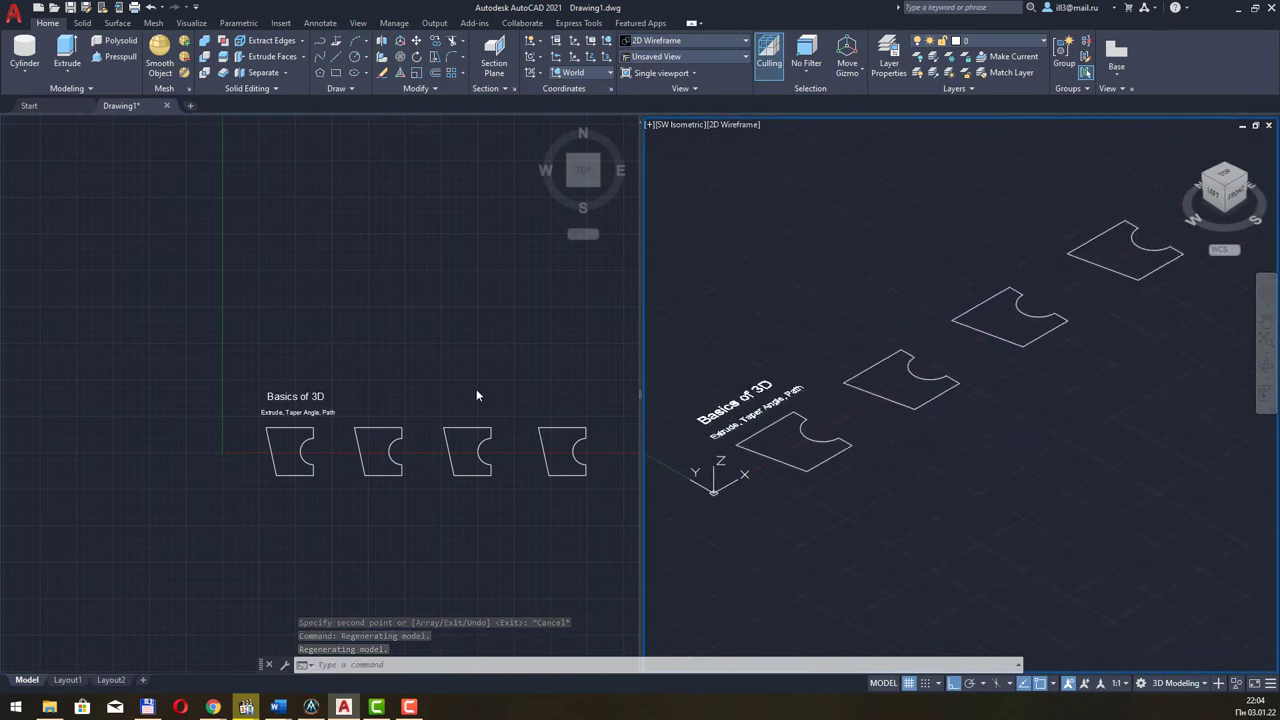
middle_drag(794, 431, 864, 424)
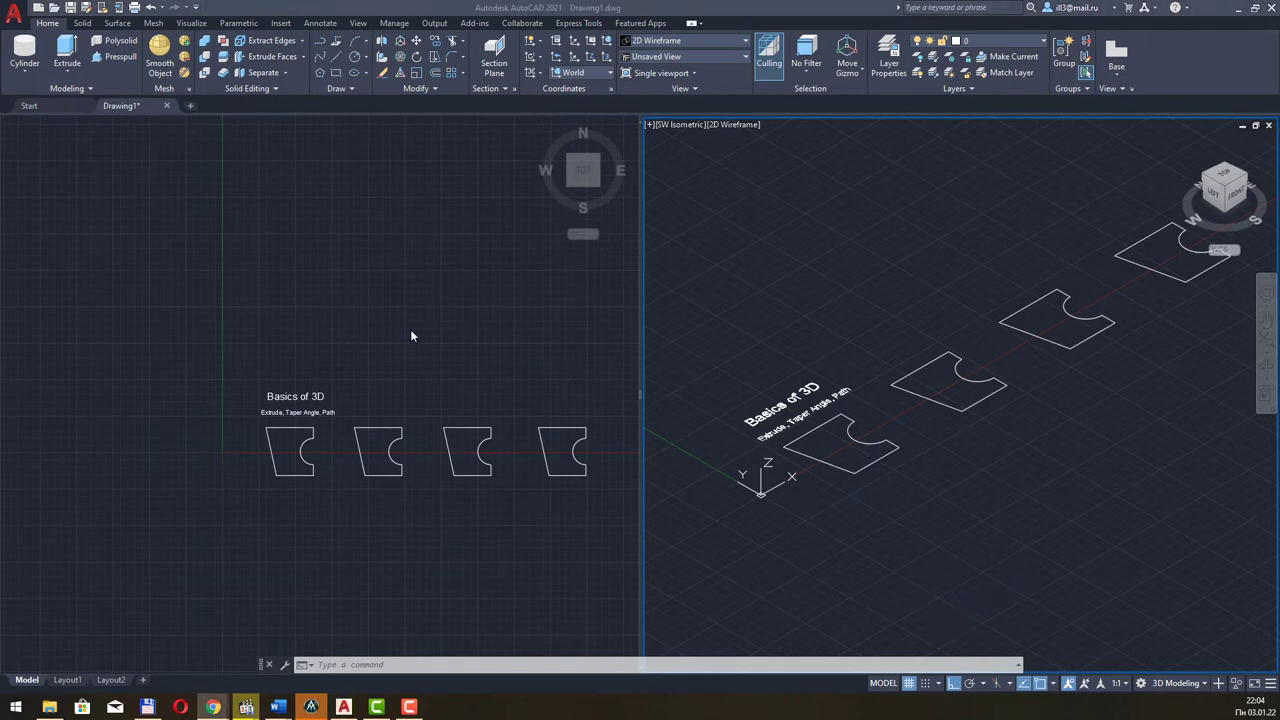
Extrude the leftmost notched profile upward into a tall solid by picking a height
click(64, 49)
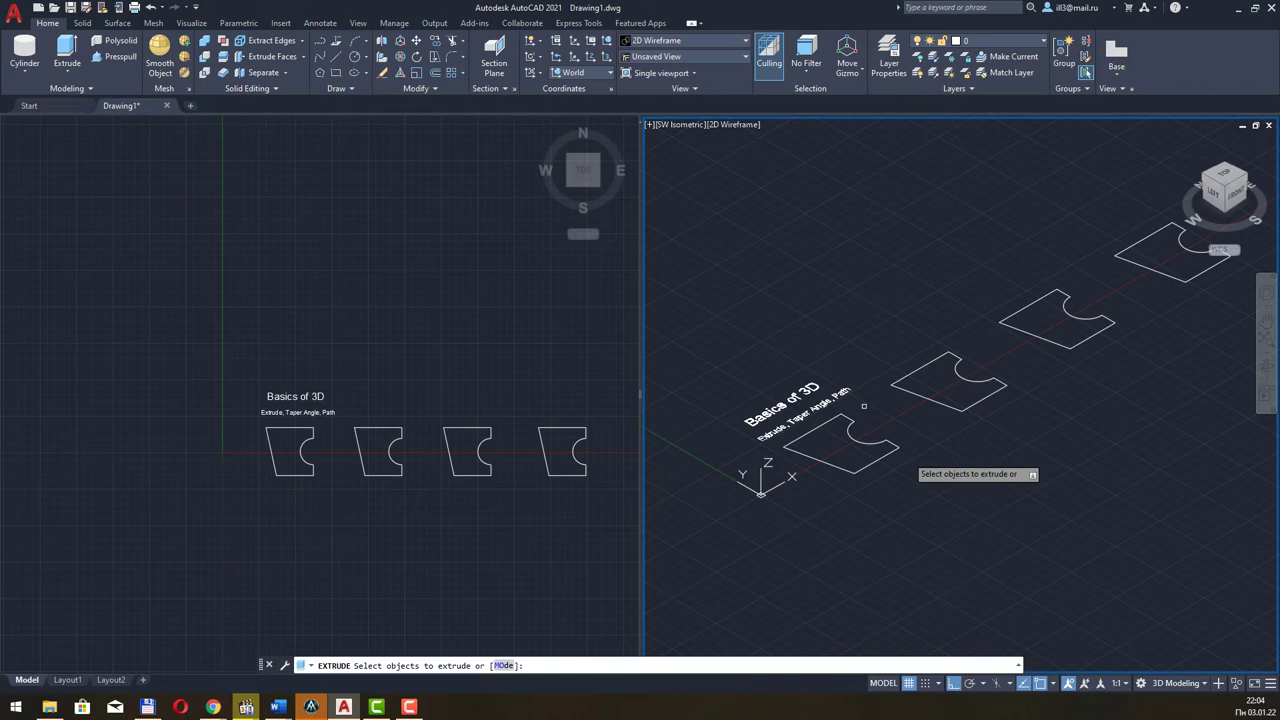
click(854, 472)
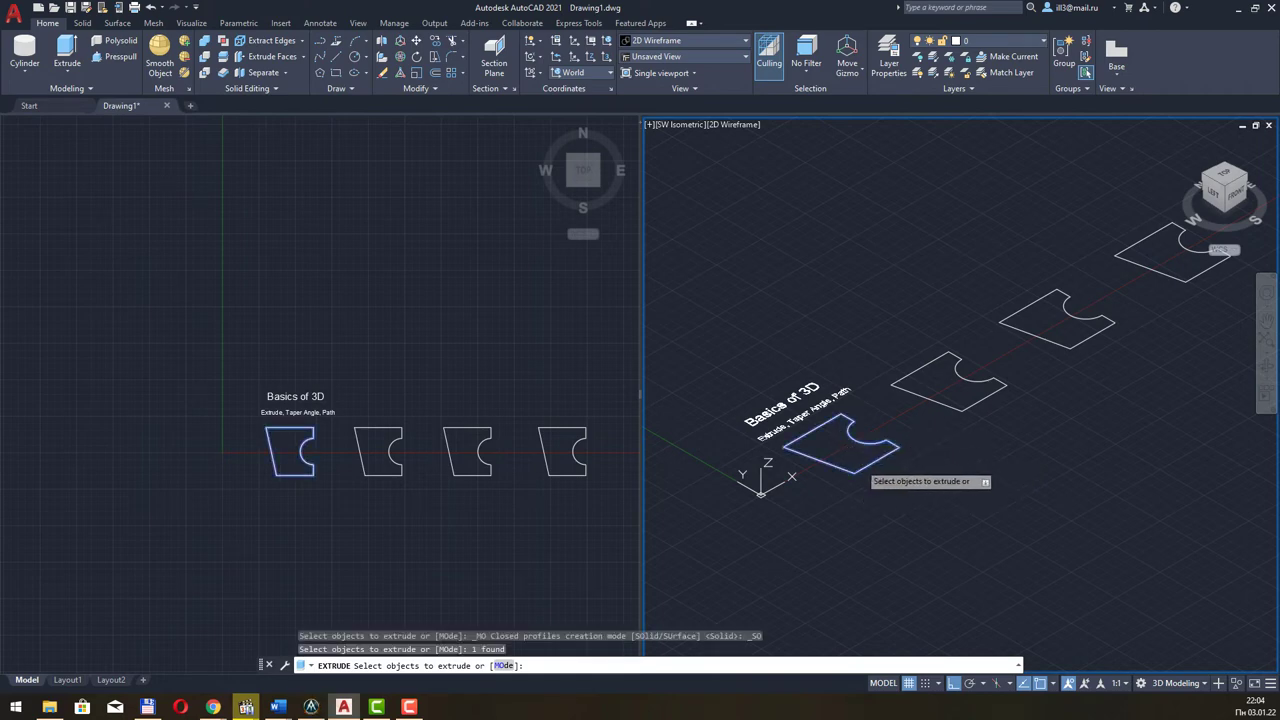
key(Return)
click(856, 395)
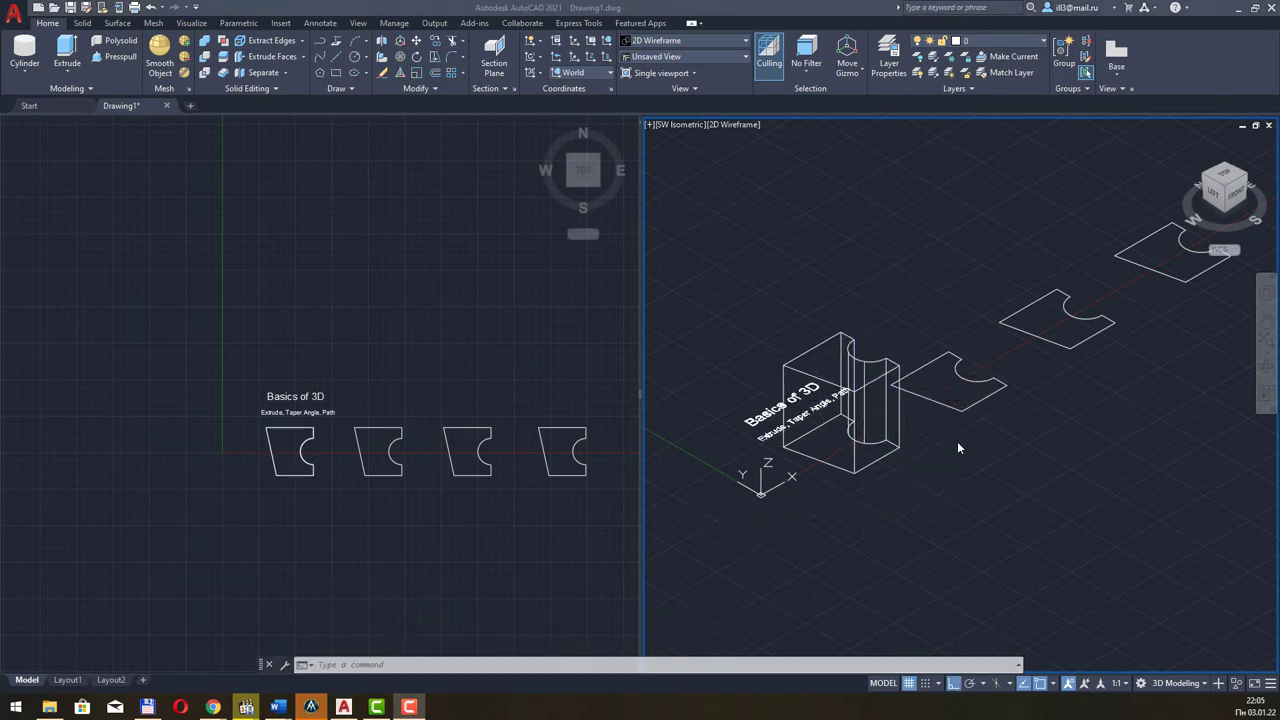
click(999, 452)
middle_drag(996, 437, 961, 466)
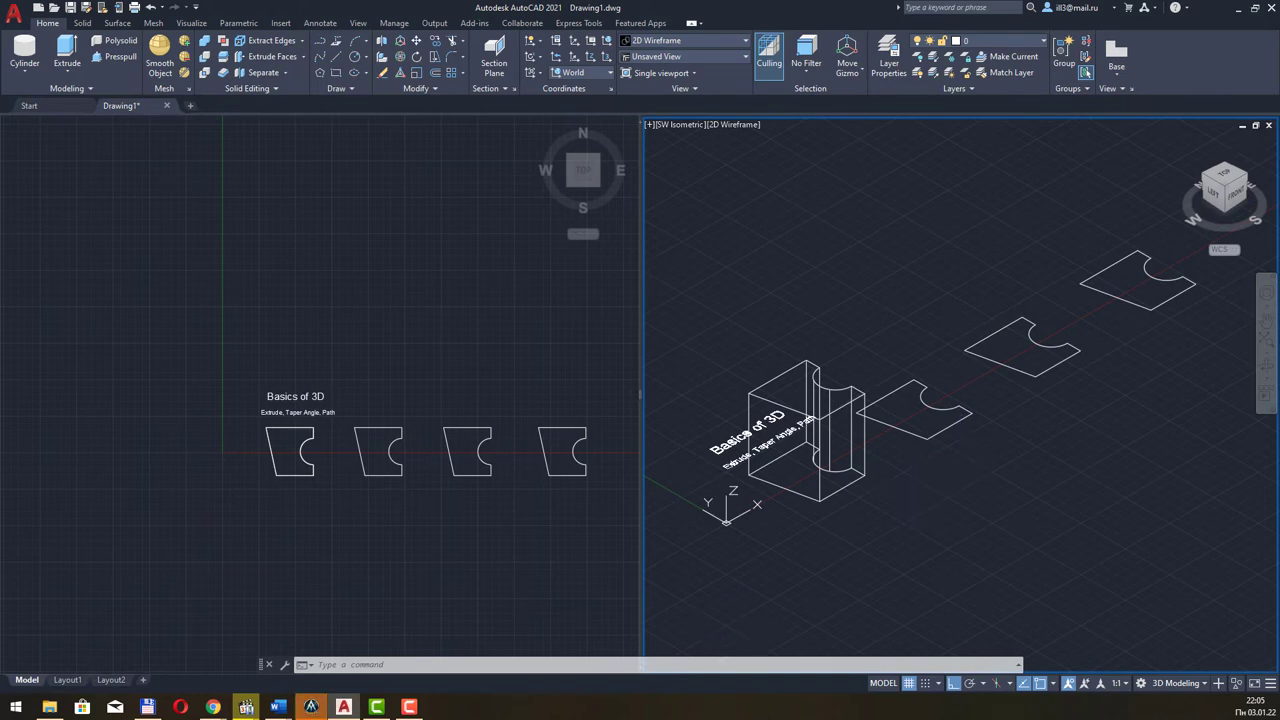
Switch the isometric viewport to Conceptual shading and orbit around the extruded solid
click(736, 124)
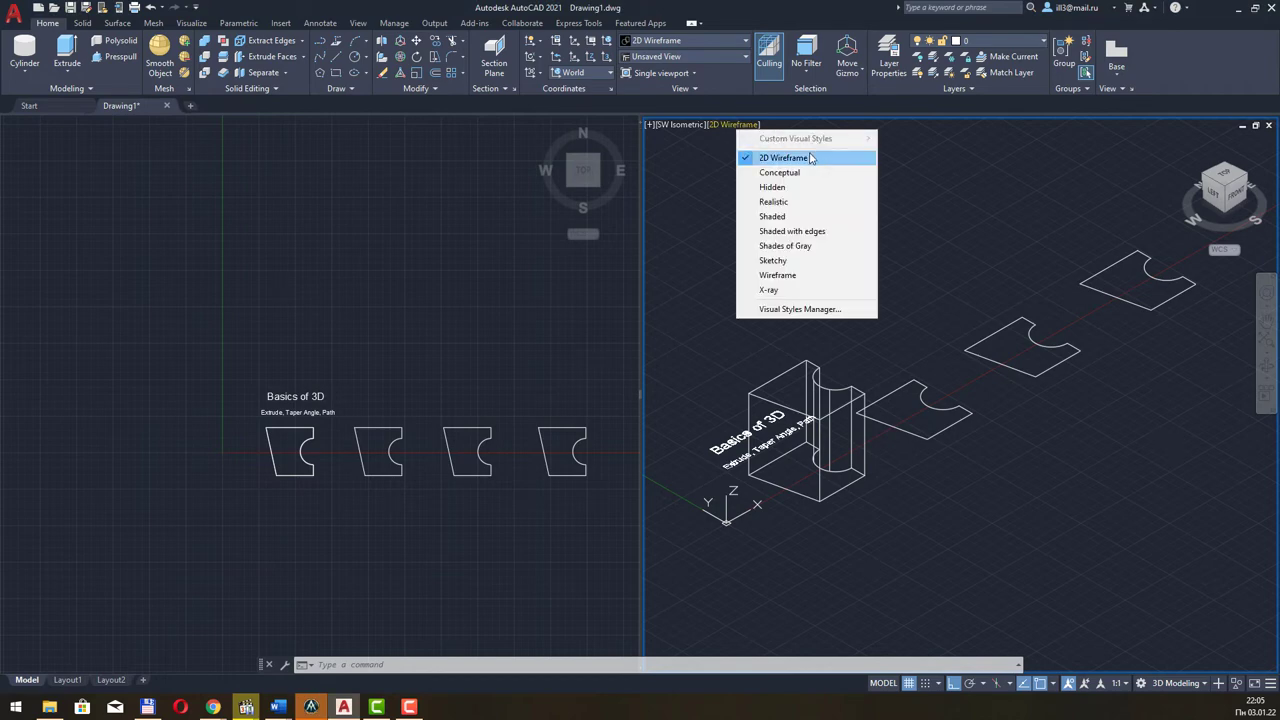
click(782, 172)
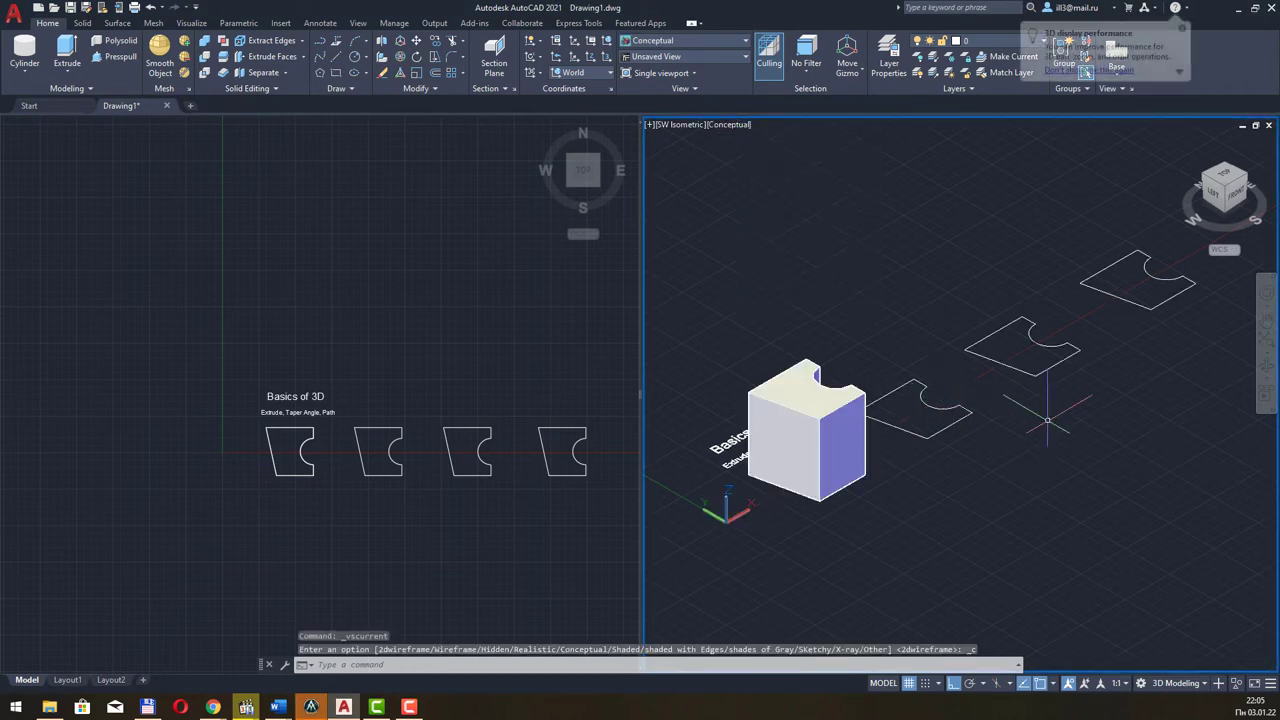
mouse_move(1058, 438)
shift+middle_down()
mouse_move(805, 443)
mouse_move(703, 429)
shift+middle_up()
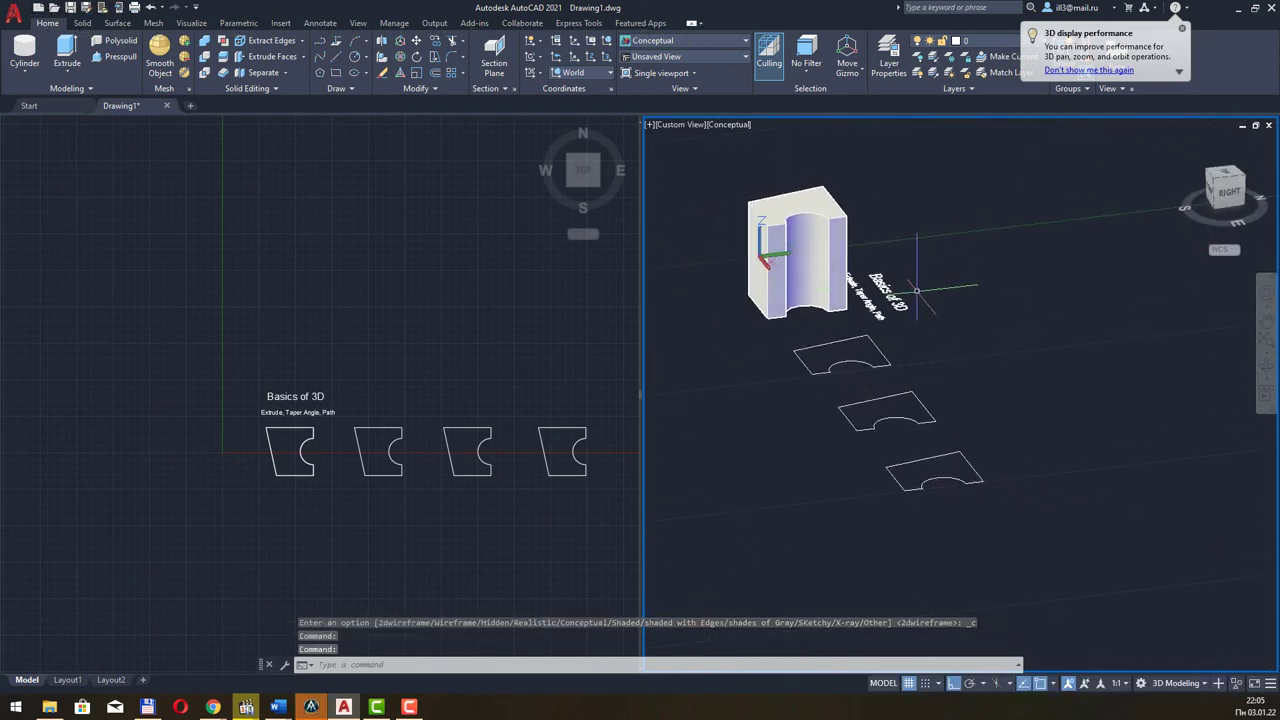
shift+middle_drag(916, 290, 880, 330)
scroll(880, 330, up, 3)
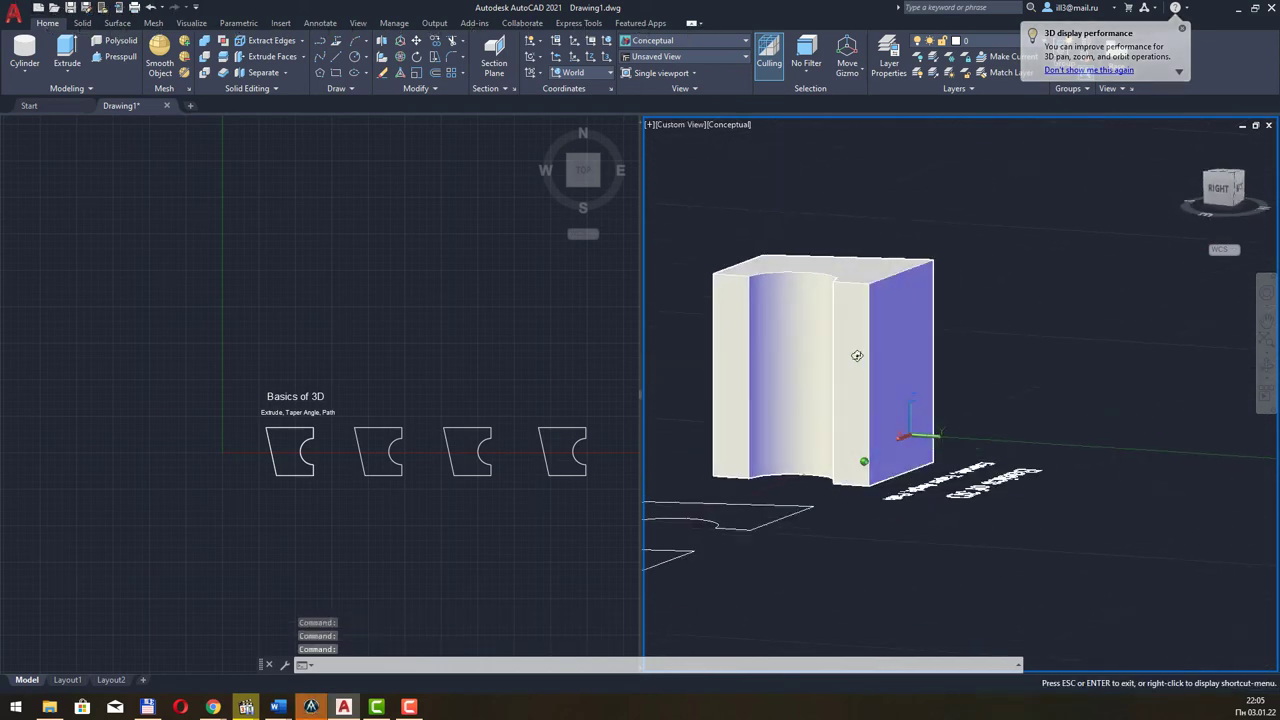
shift+middle_drag(857, 355, 1000, 377)
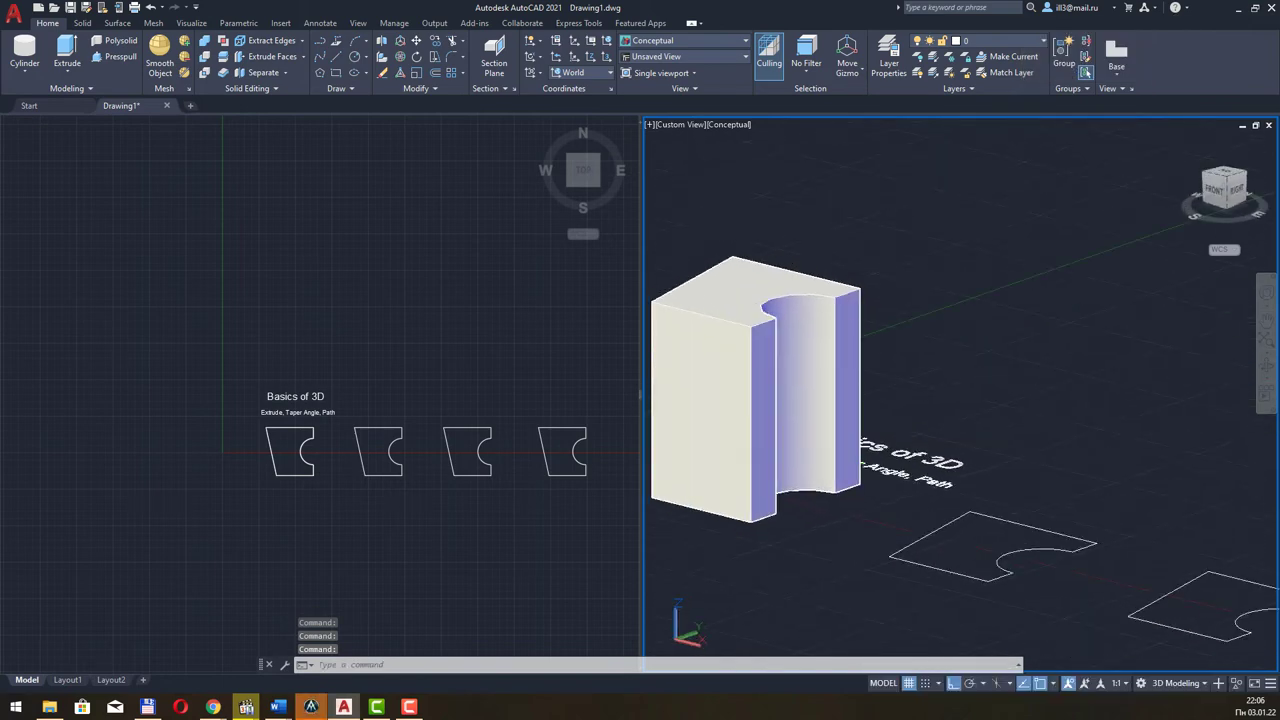
mouse_move(920, 380)
shift+middle_down()
mouse_move(1056, 428)
mouse_move(1030, 400)
shift+middle_up()
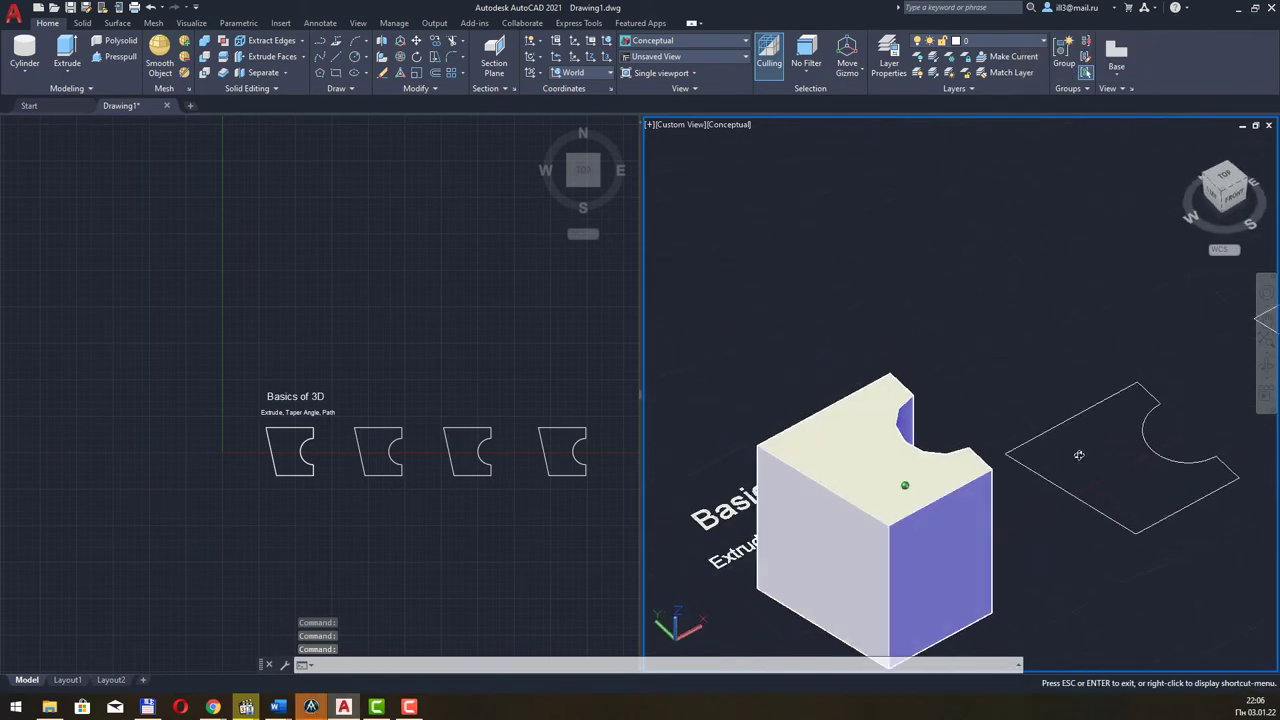
Restore the SW Isometric view, briefly use wireframe, then return to Conceptual shading
click(682, 126)
click(740, 247)
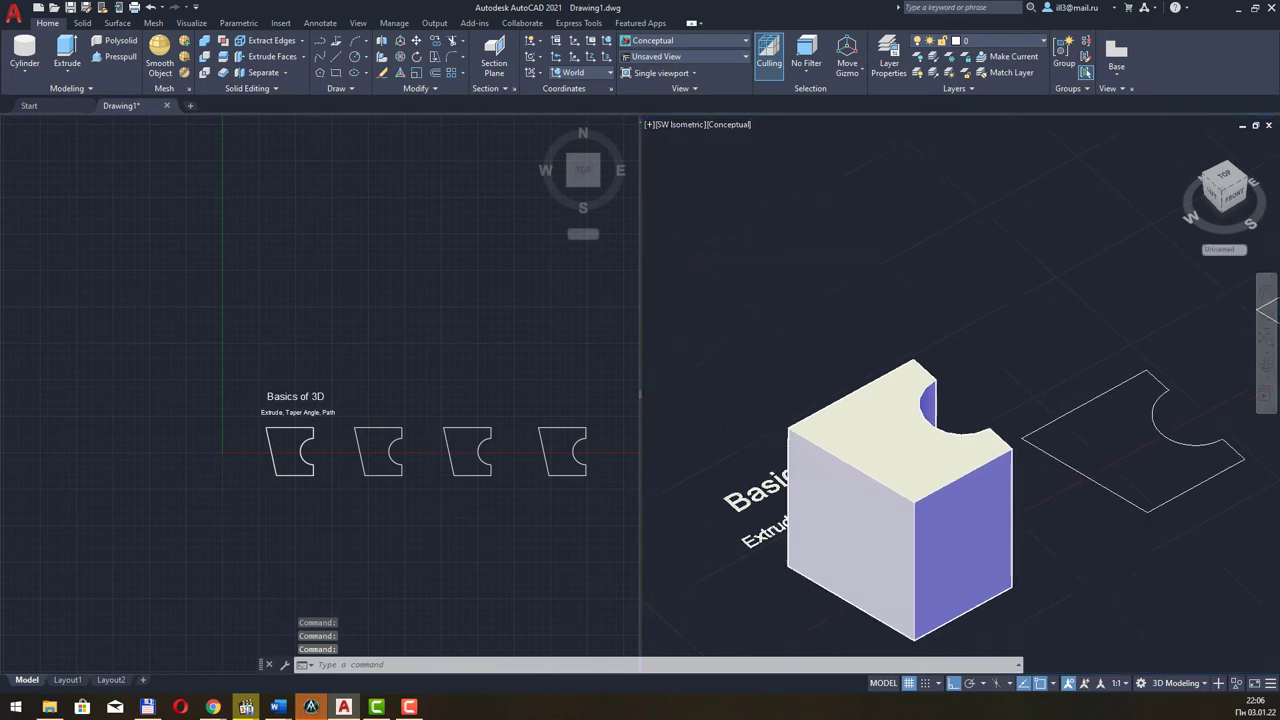
click(735, 124)
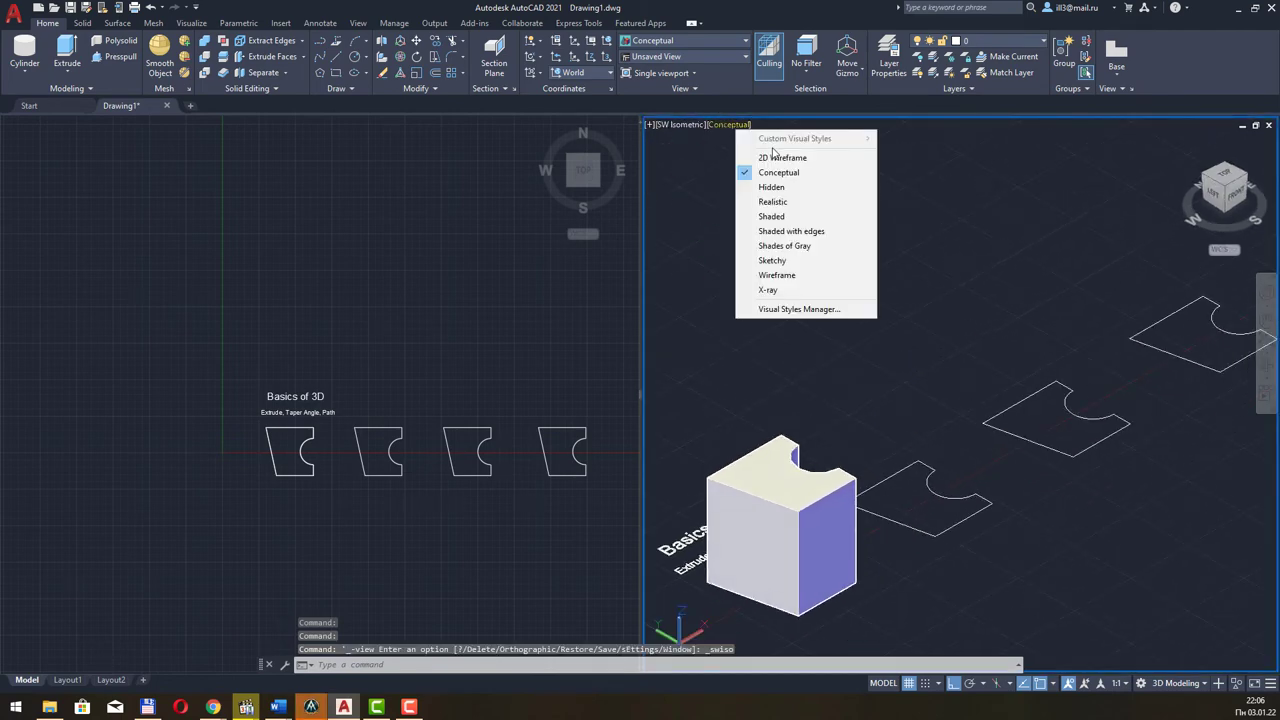
click(760, 156)
middle_drag(958, 440, 964, 385)
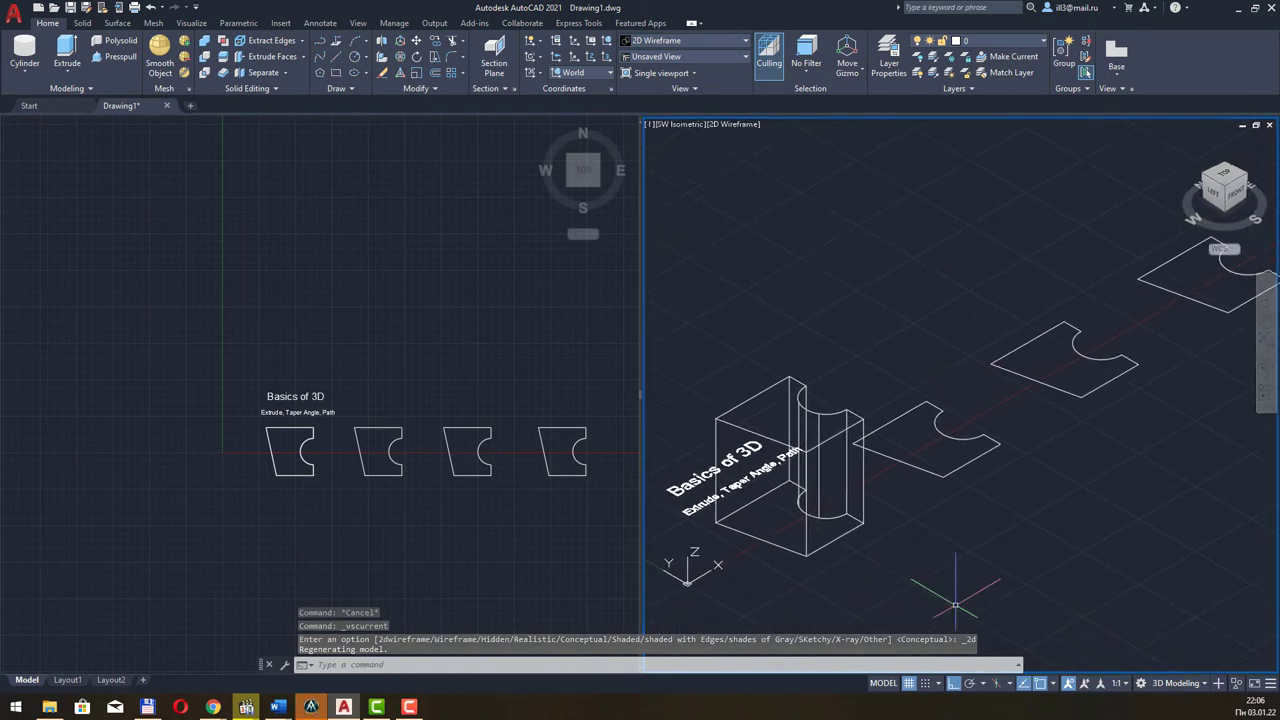
click(801, 184)
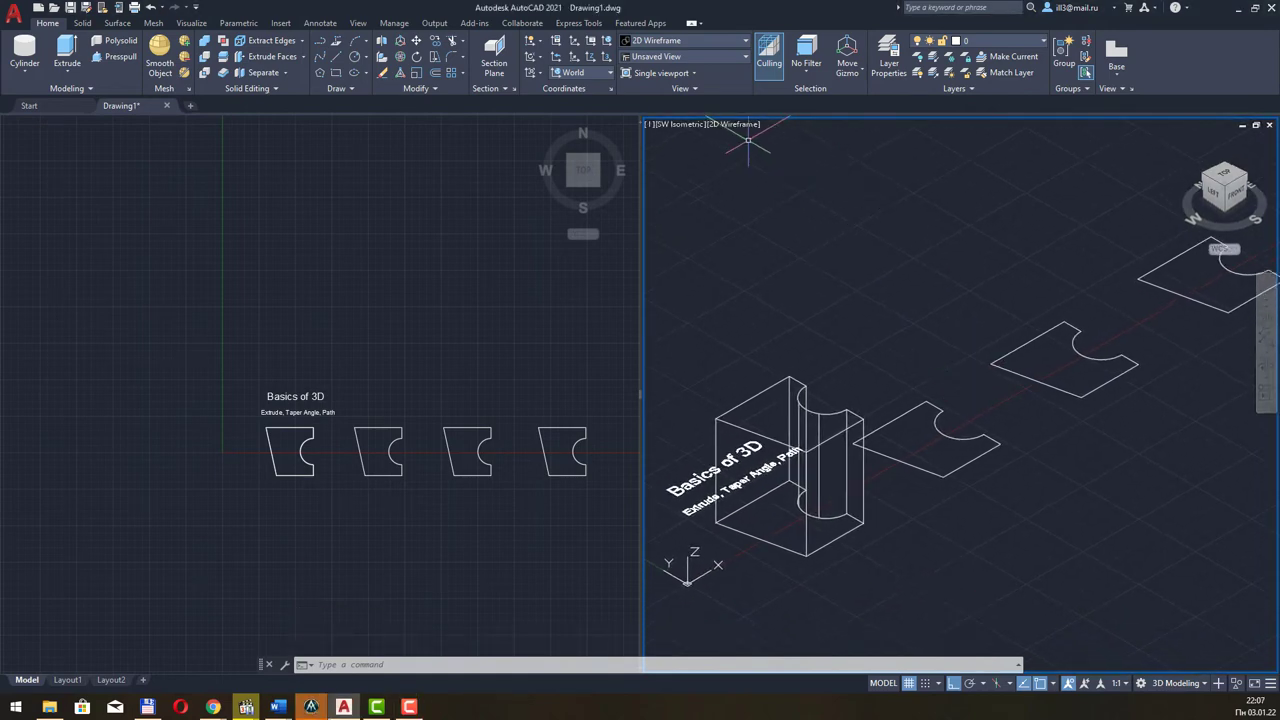
click(740, 124)
click(770, 172)
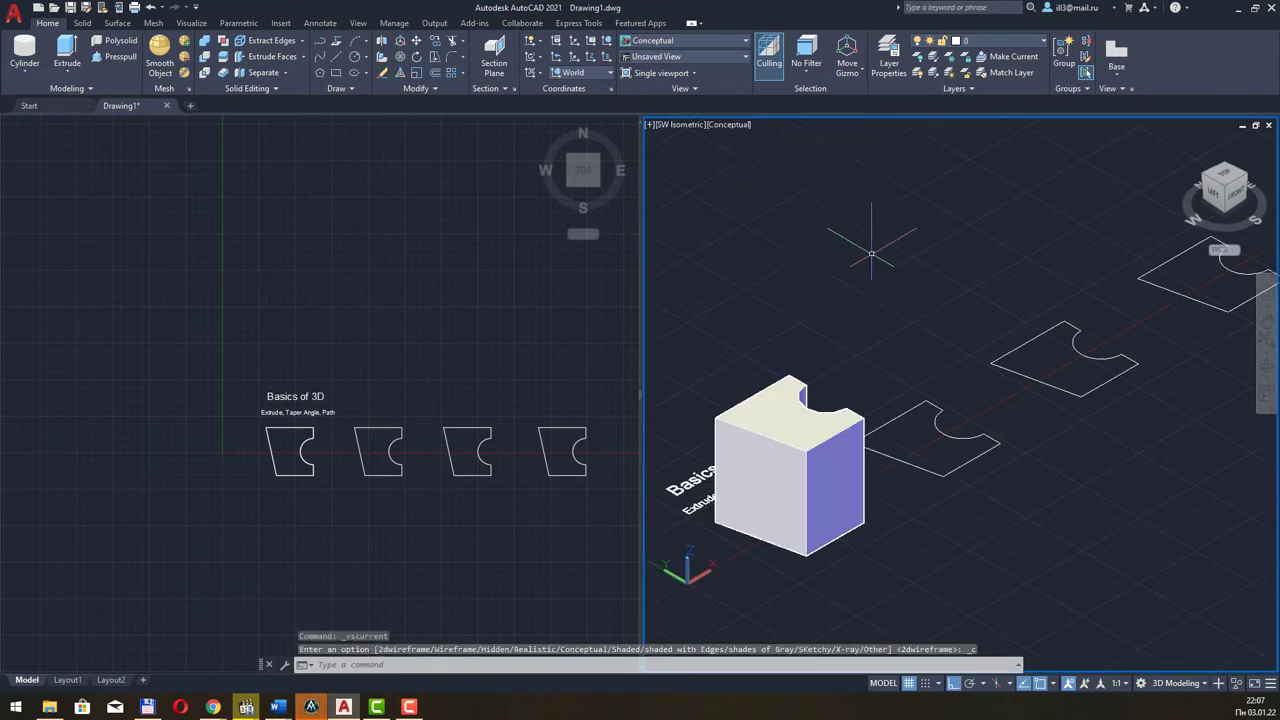
Start EXTRUDE and select the second notched profile
click(70, 55)
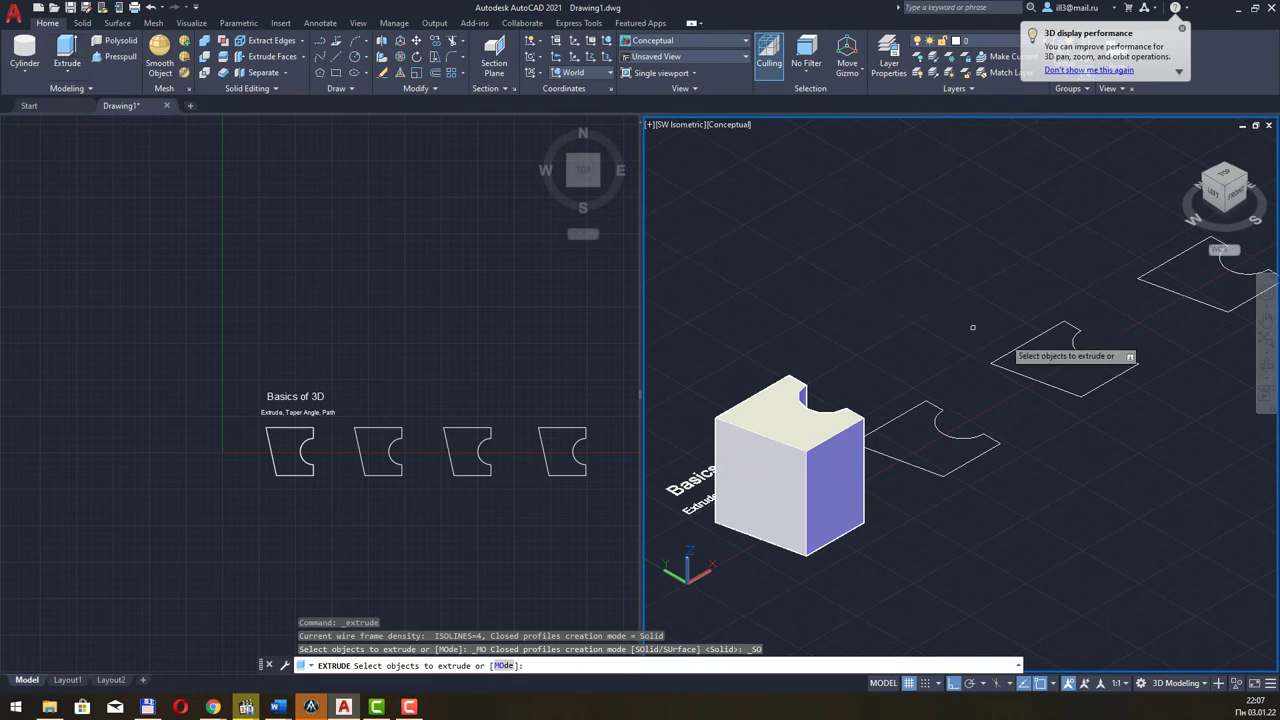
click(969, 436)
click(993, 485)
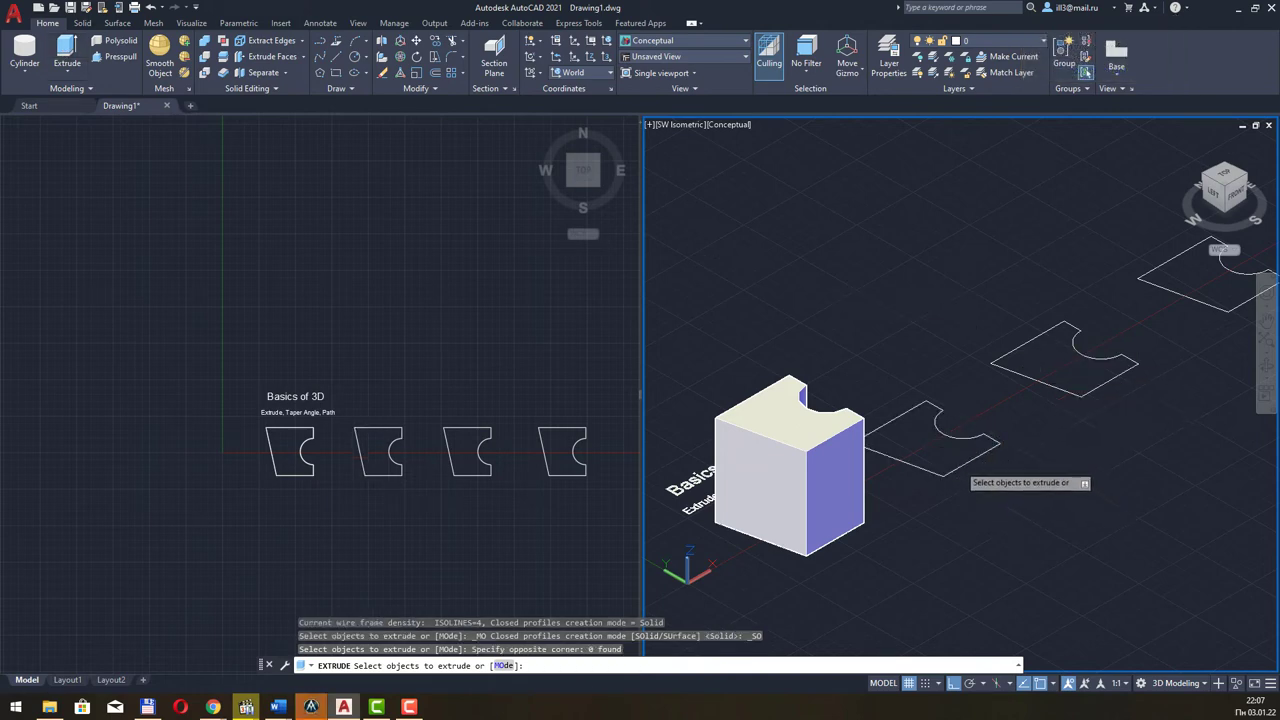
click(962, 468)
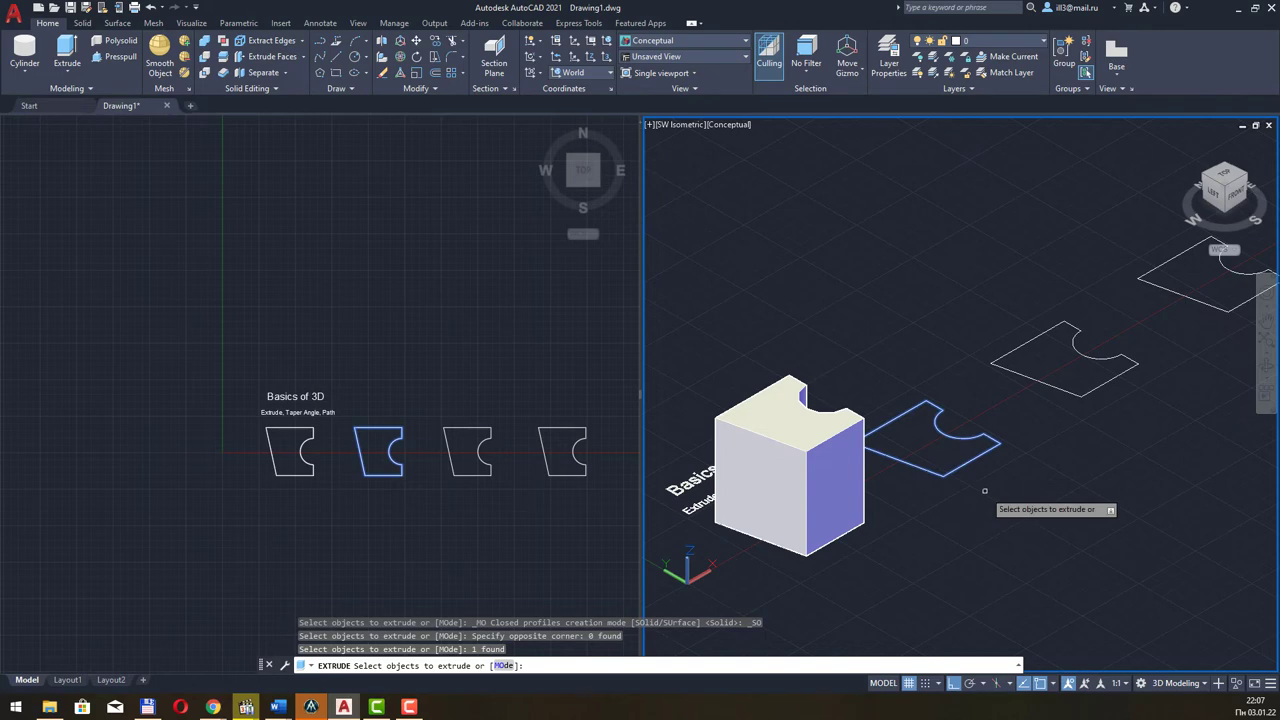
key(Return)
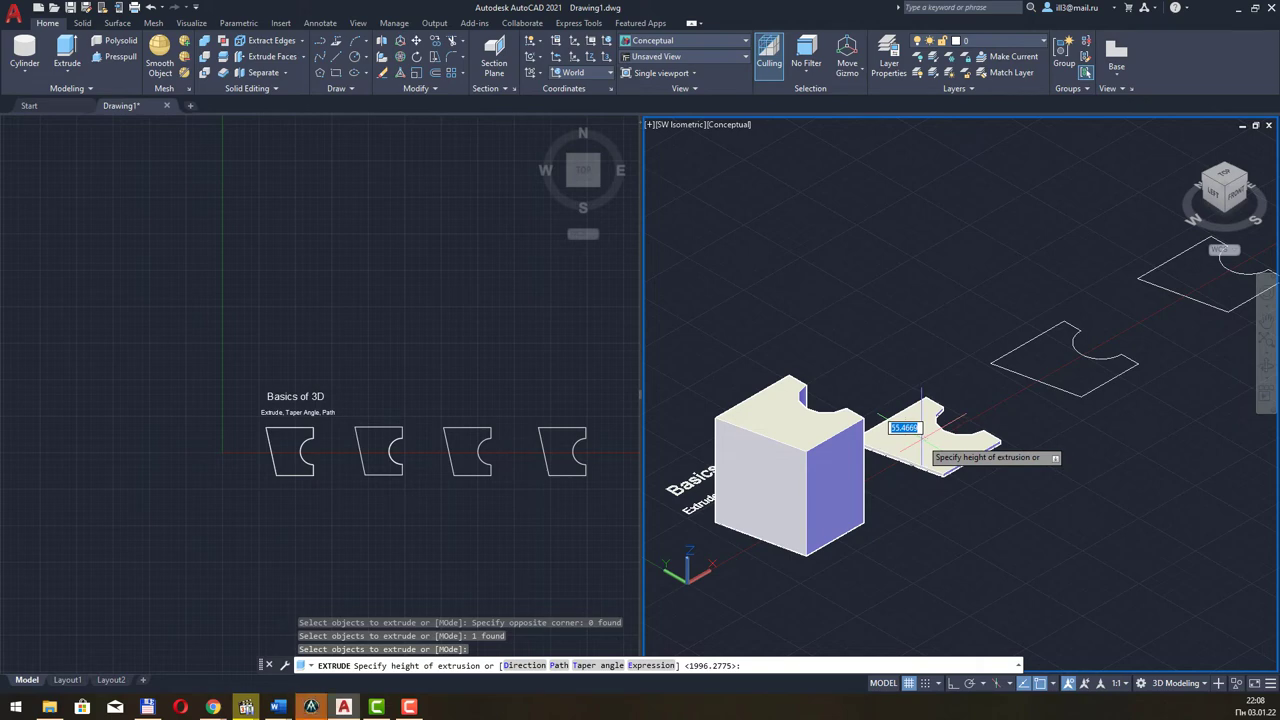
Set a 10° taper angle and create the tapered solid
text(t)
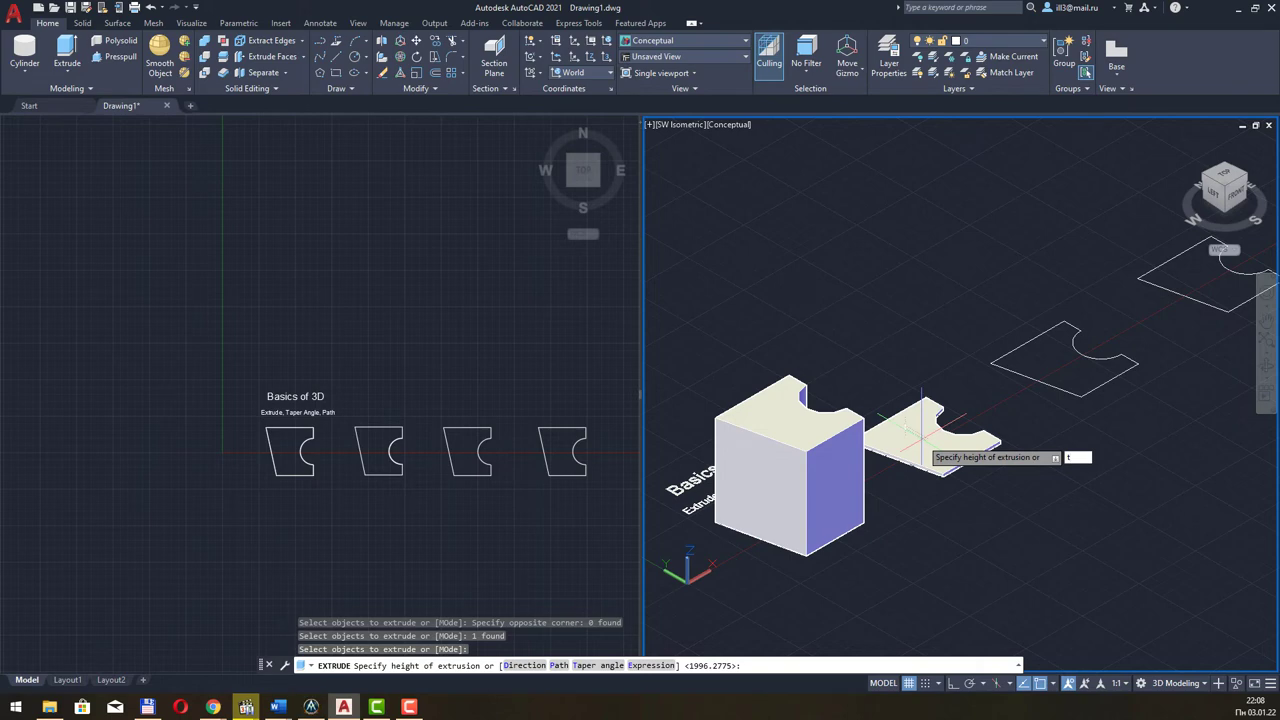
key(Return)
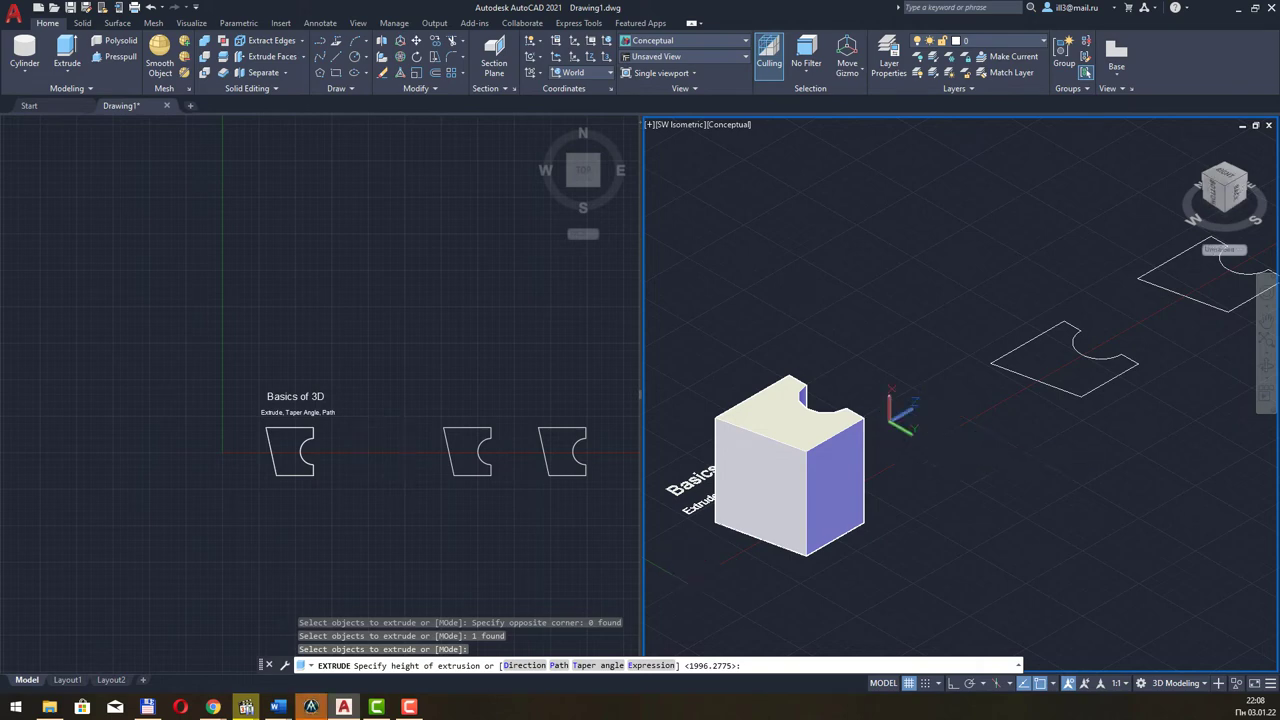
text(t)
key(Return)
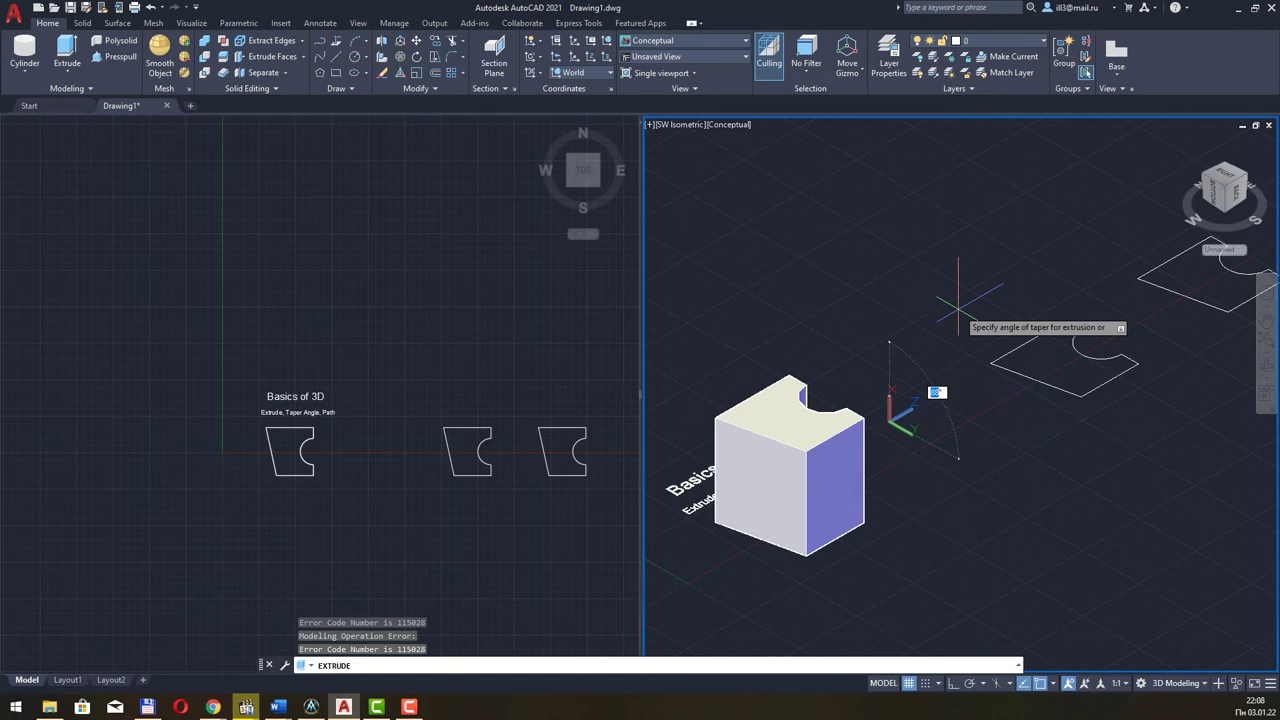
text(10)
key(Return)
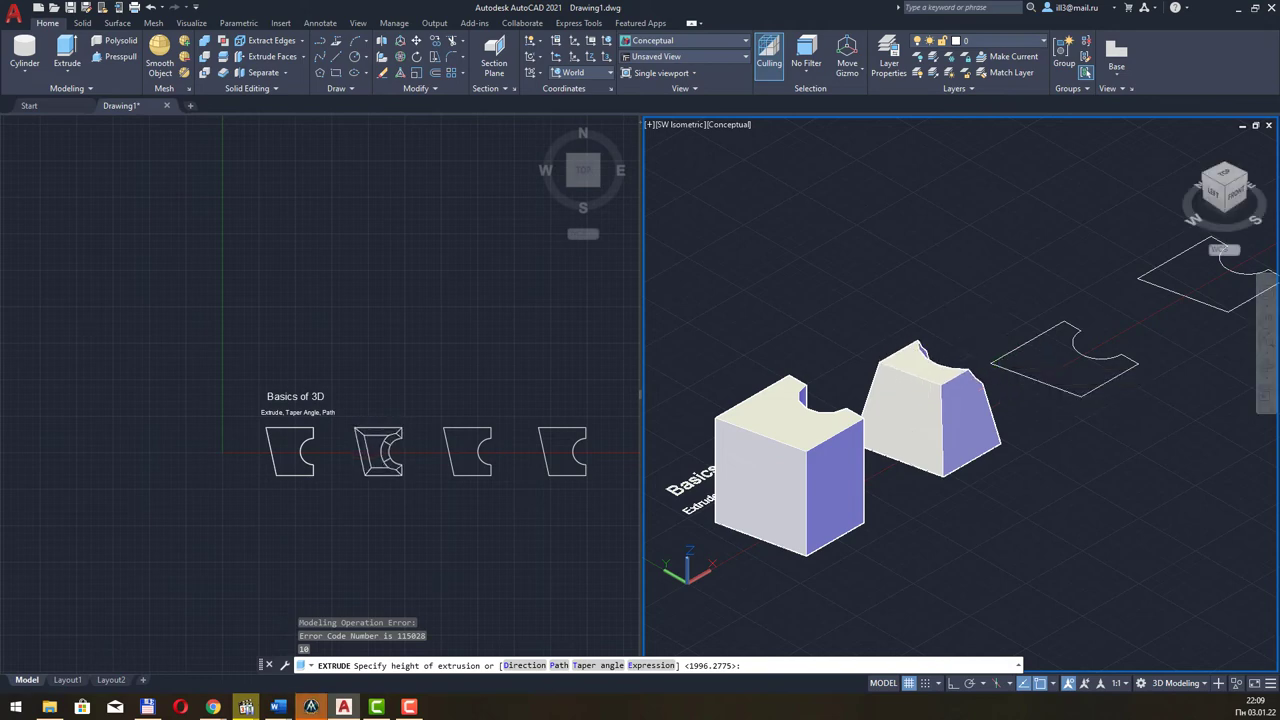
key(Escape)
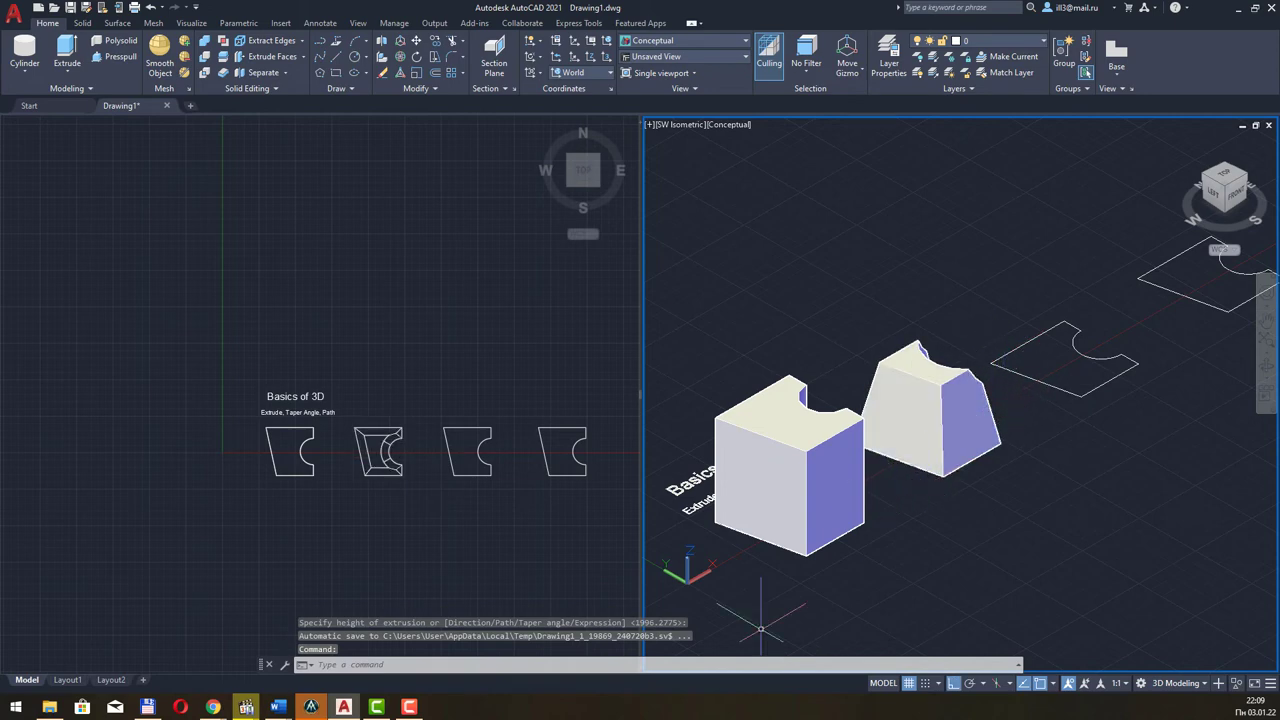
click(409, 707)
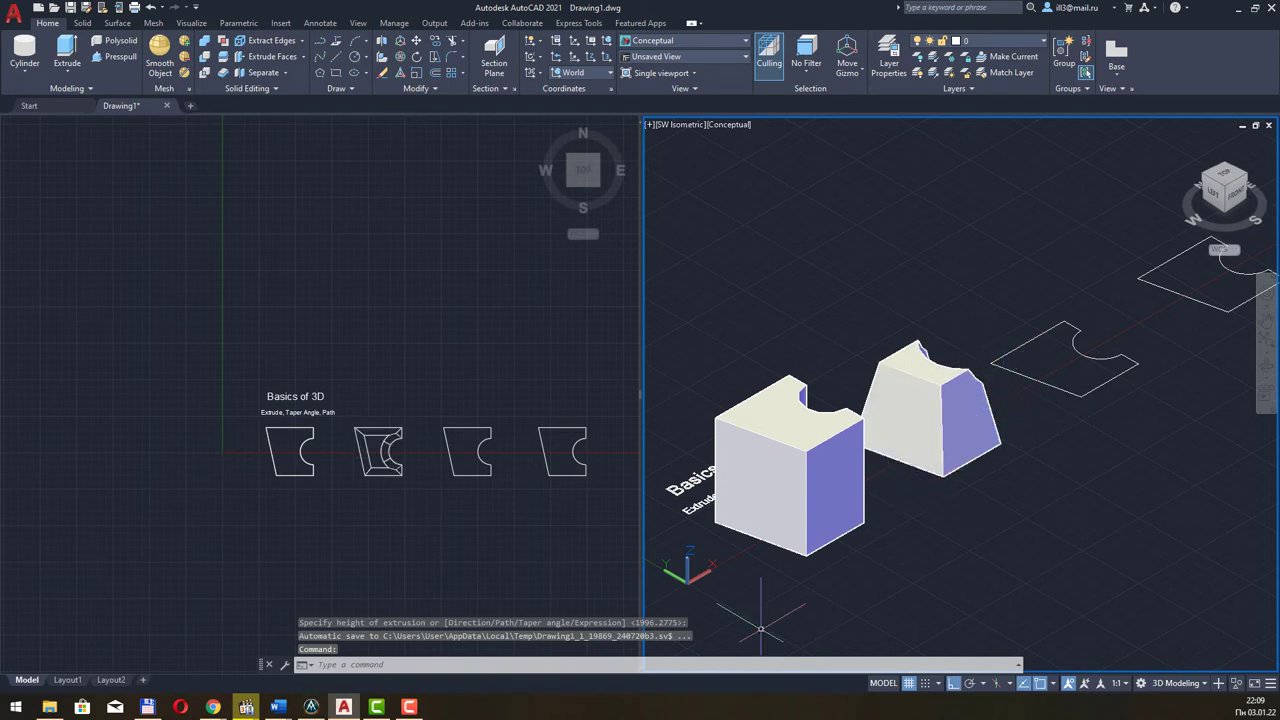
Set the view to SW Isometric and pan toward the two unextruded profiles
click(1069, 527)
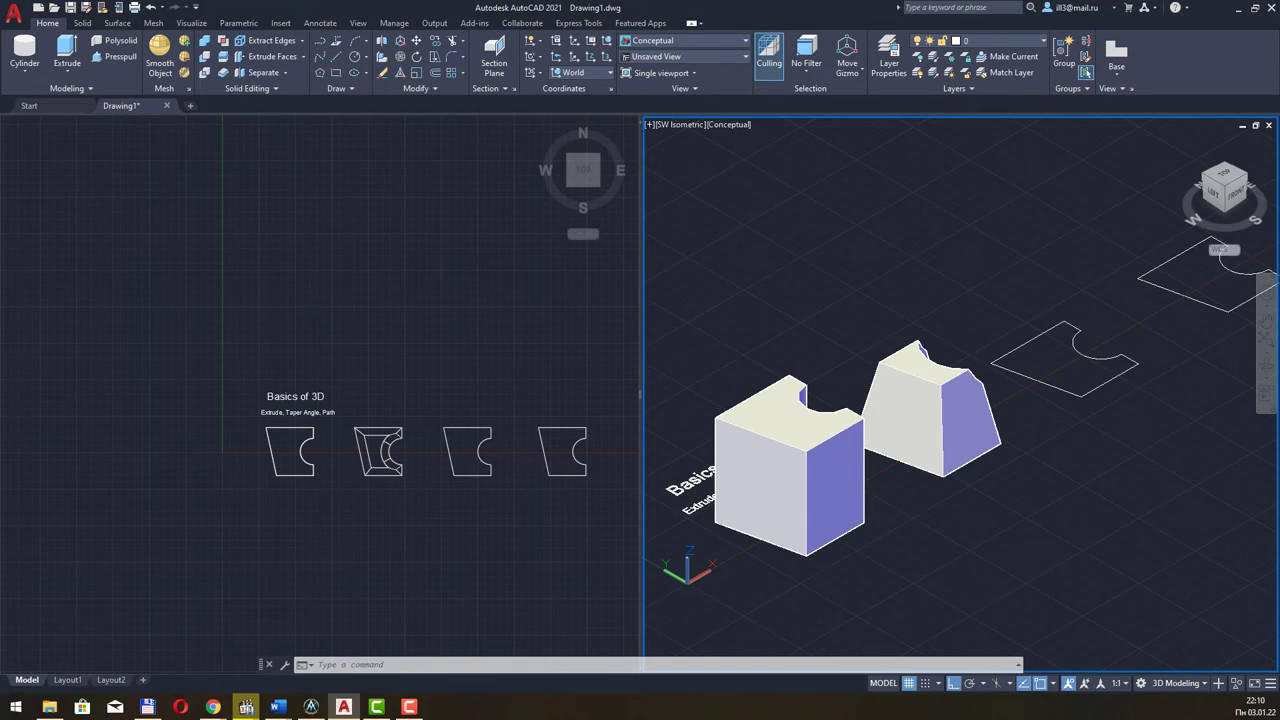
mouse_move(1085, 470)
shift+middle_down()
mouse_move(1062, 488)
mouse_move(848, 482)
mouse_move(929, 411)
mouse_move(930, 423)
shift+middle_up()
scroll(870, 455, up, 2)
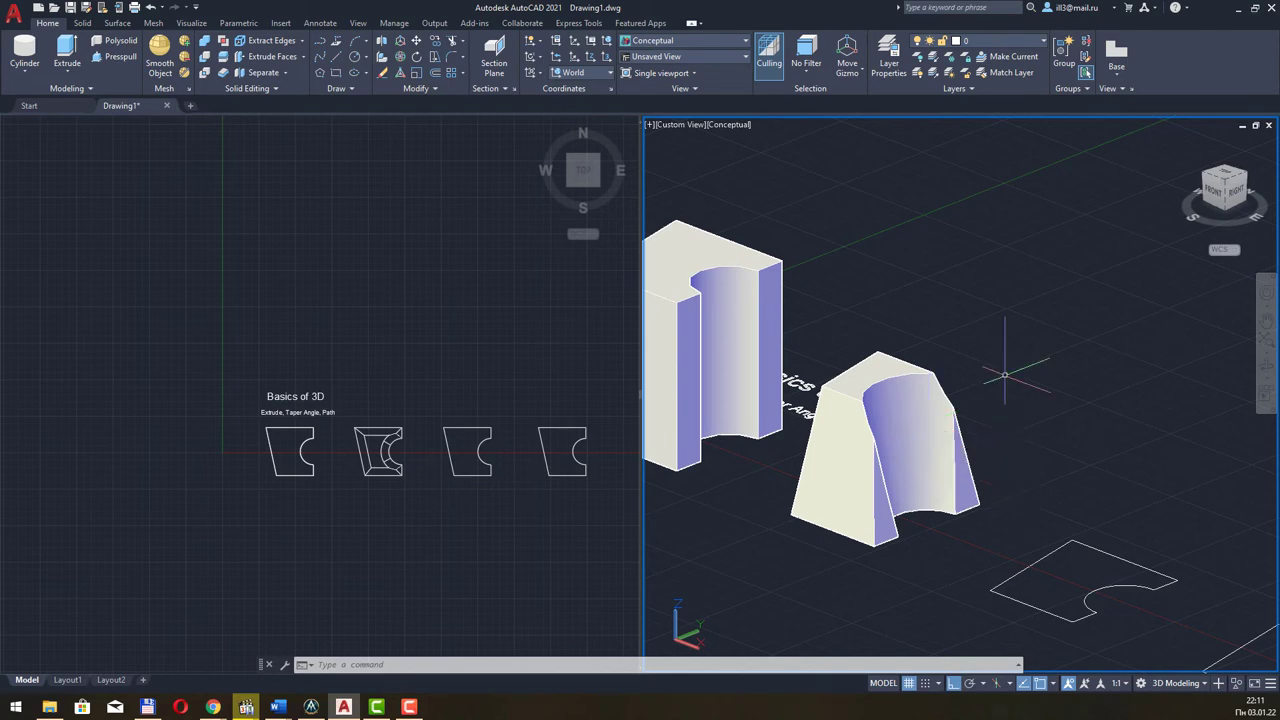
click(687, 125)
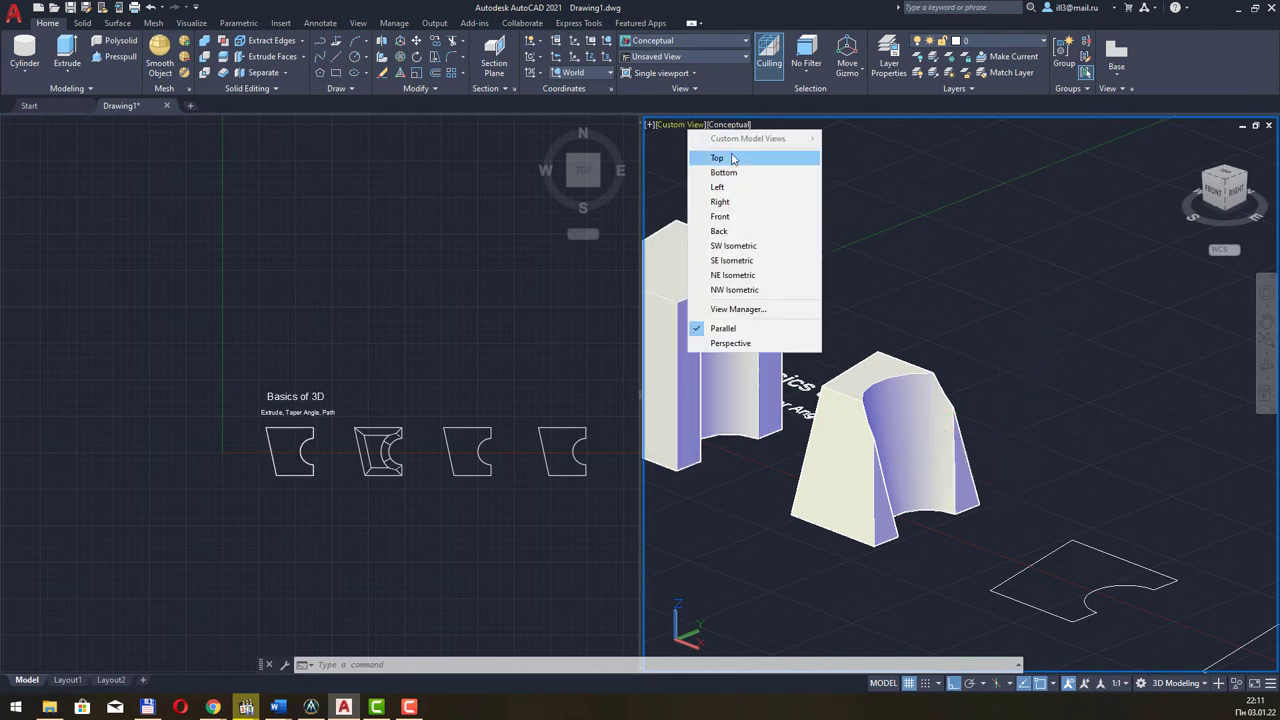
click(733, 245)
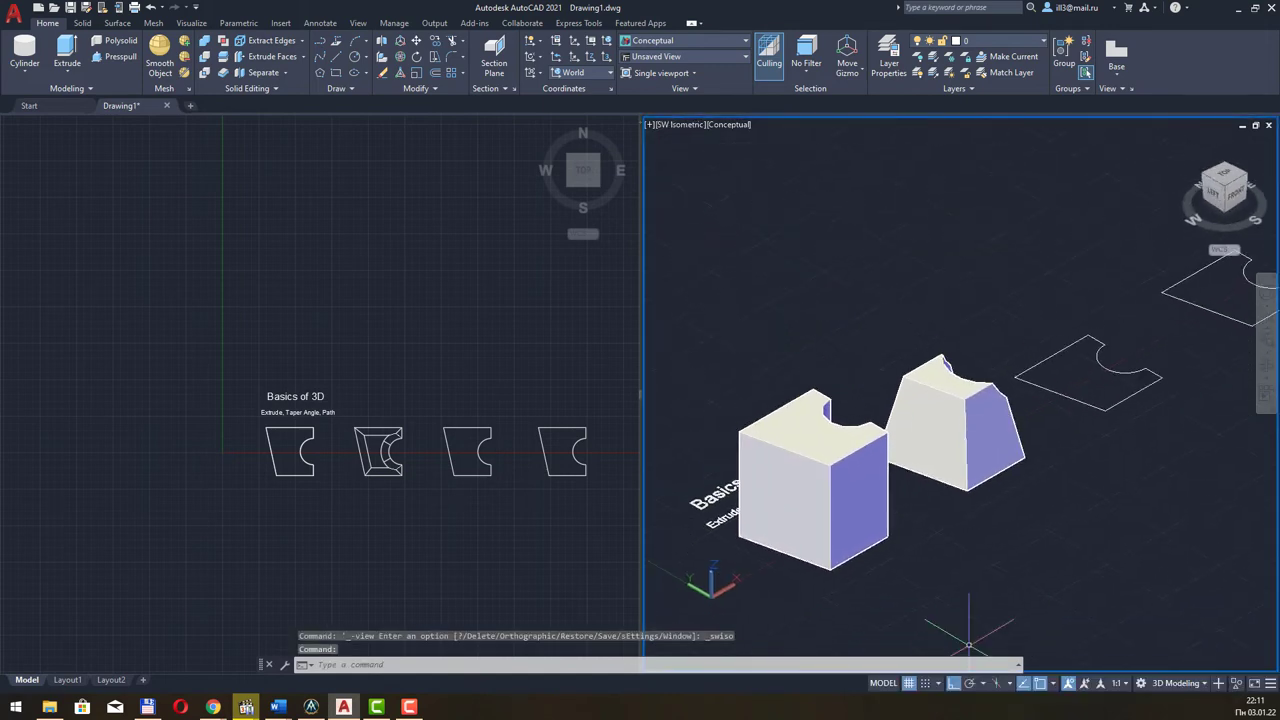
key(Escape)
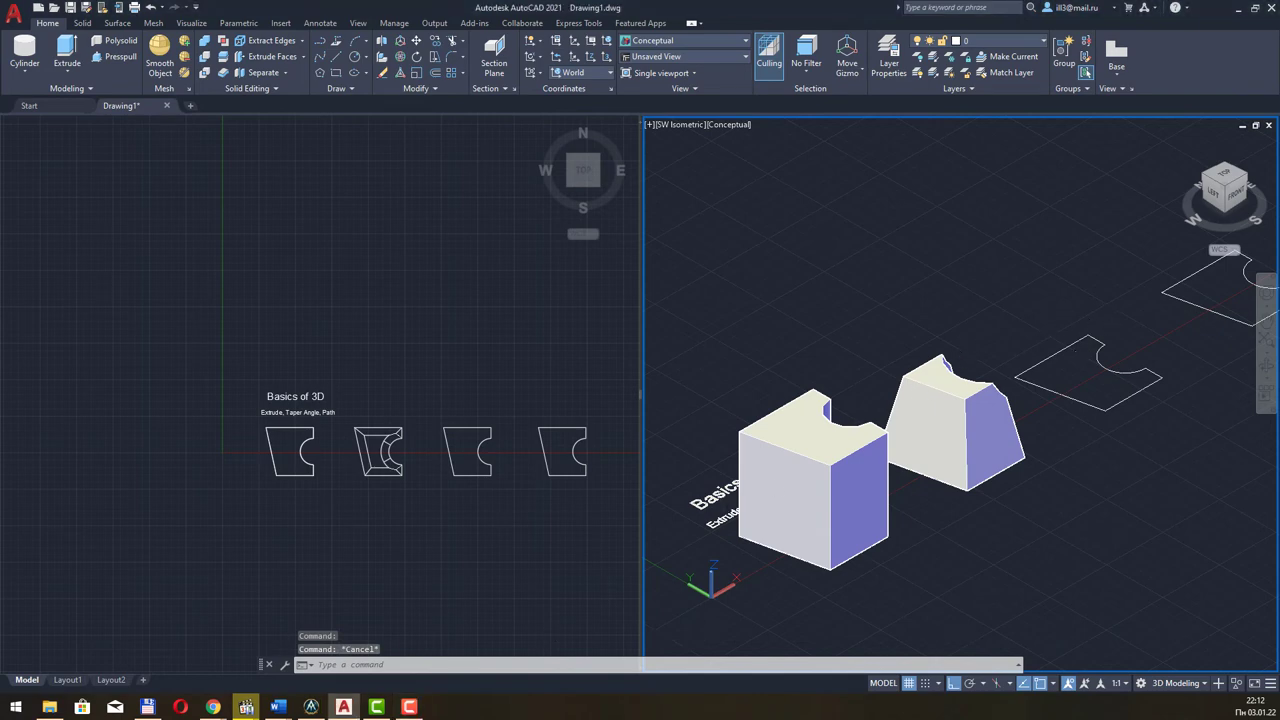
mouse_move(1100, 289)
middle_down()
mouse_move(1059, 364)
mouse_move(993, 409)
middle_up()
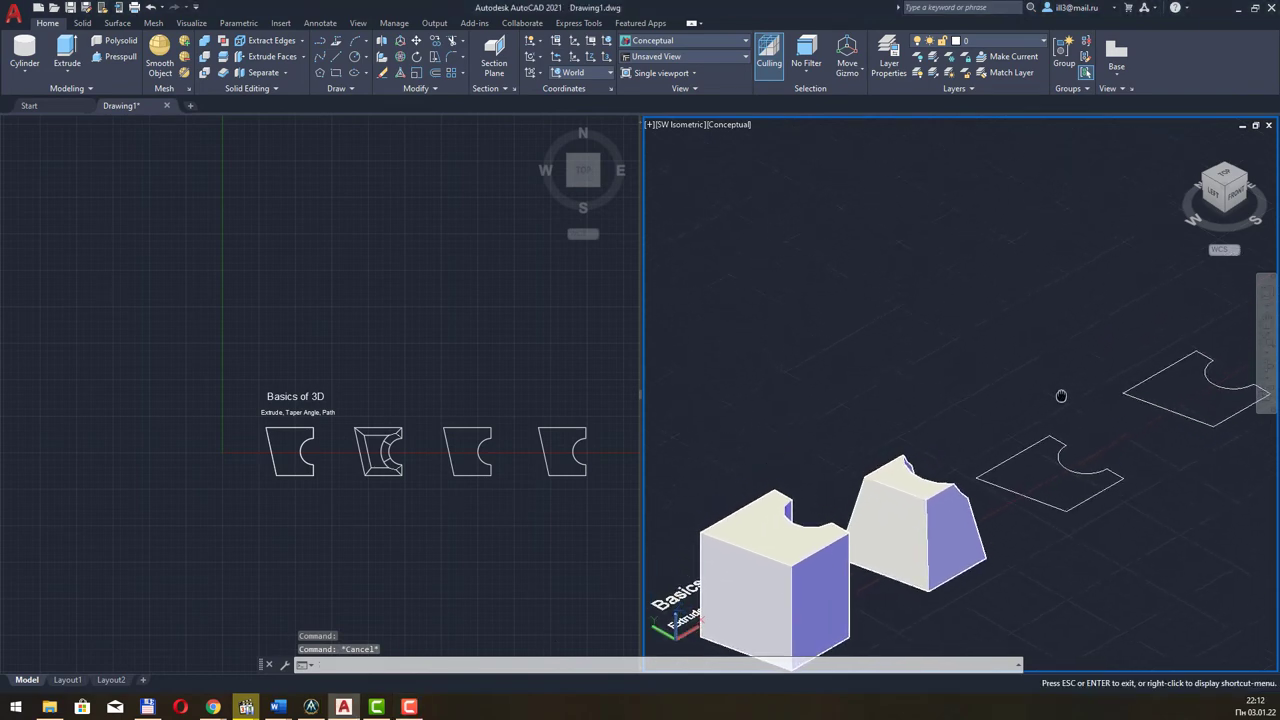
key(Escape)
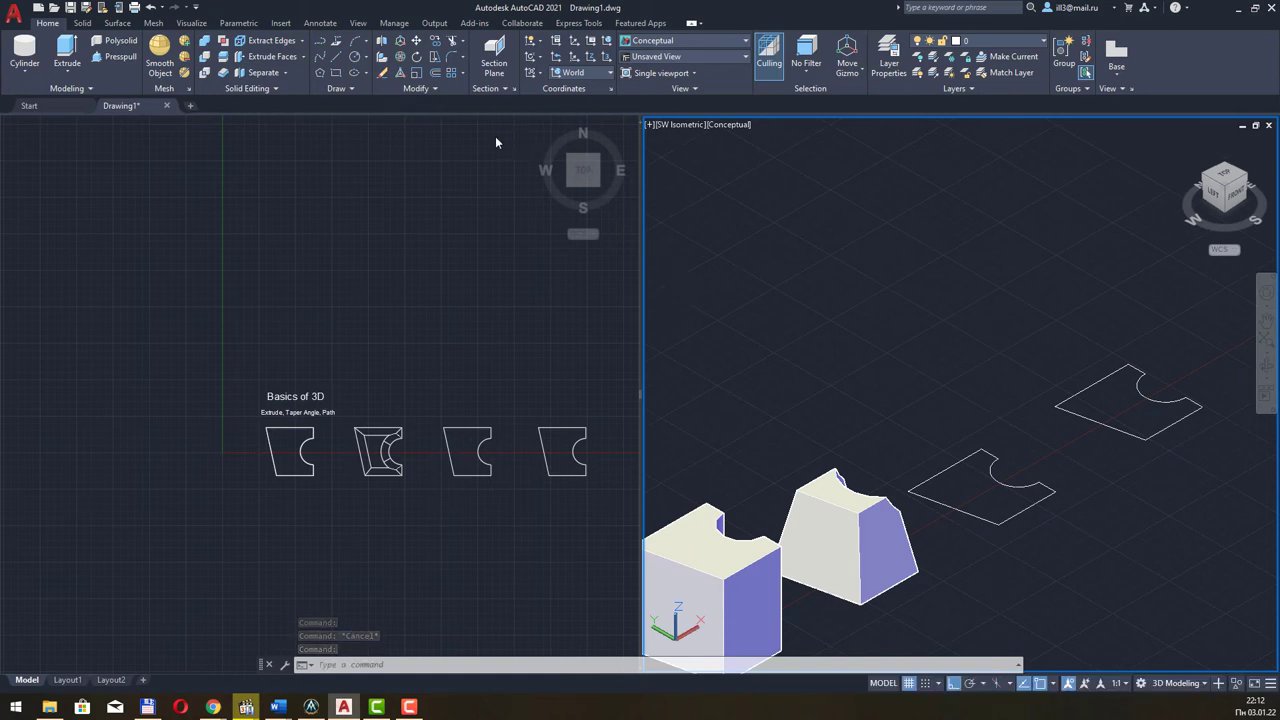
click(339, 59)
Draw up, across and down path lines from the third profile's endpoint
click(339, 59)
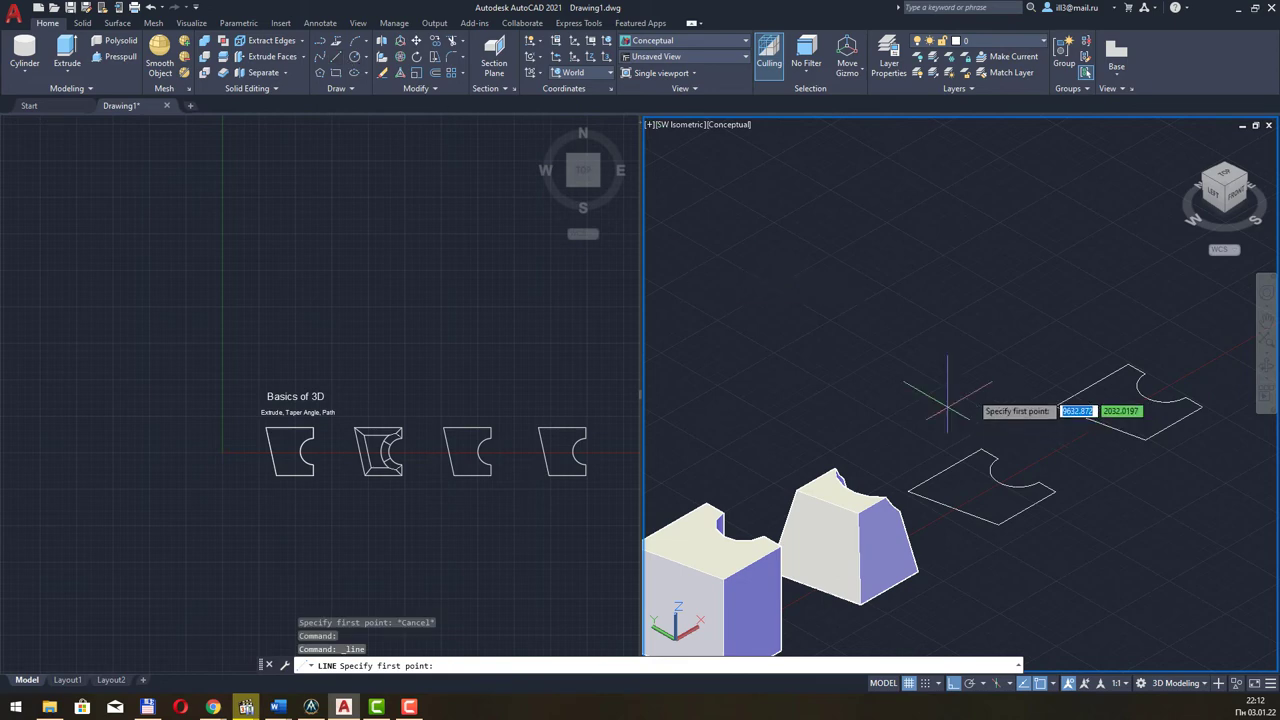
click(981, 450)
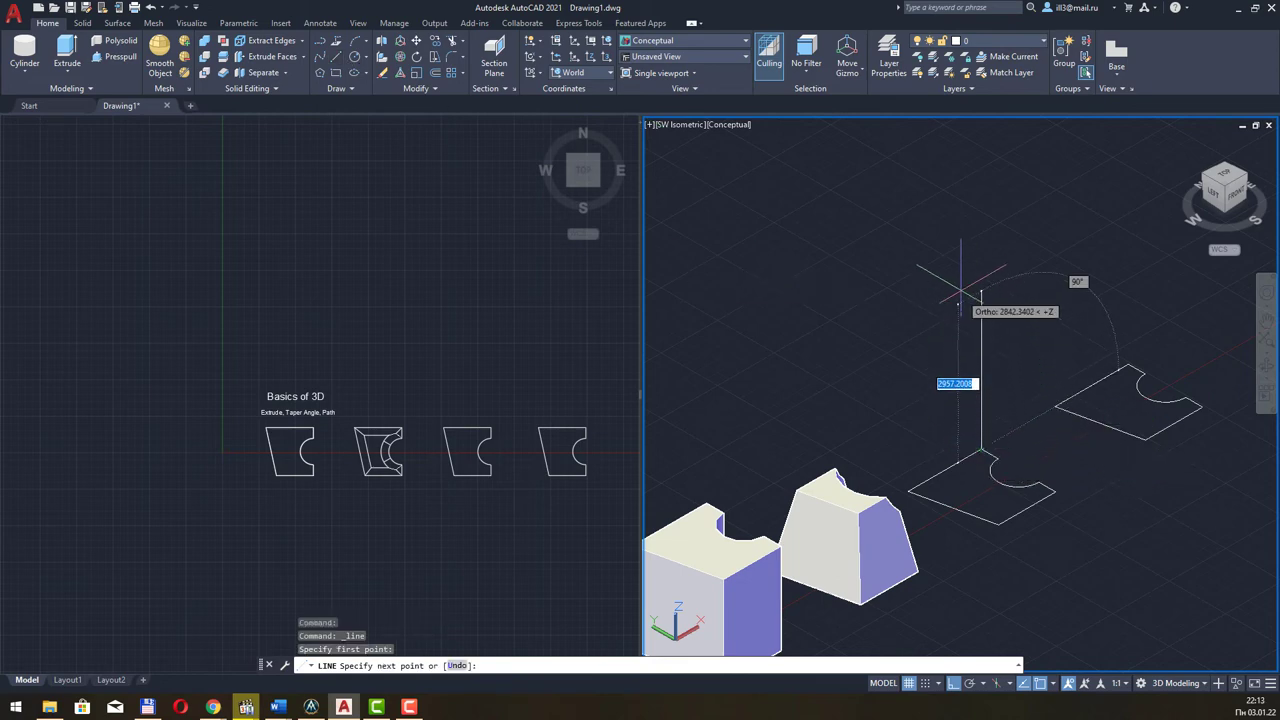
click(983, 196)
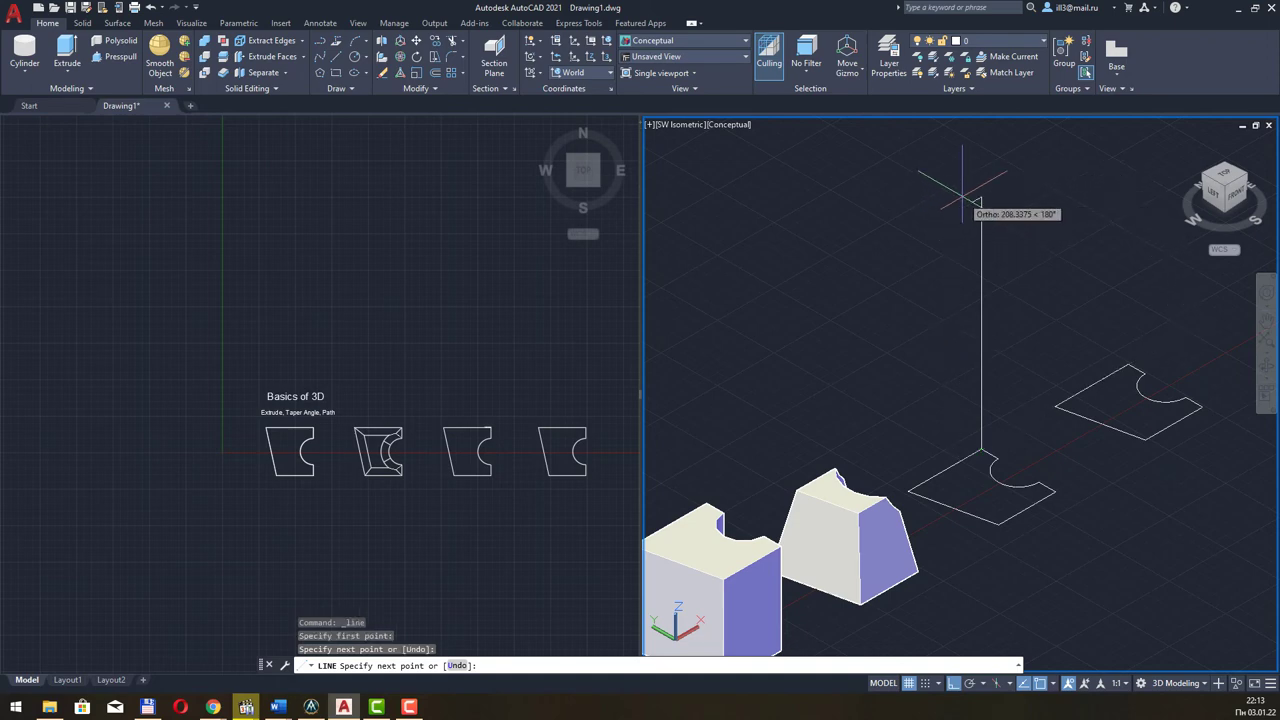
click(1105, 125)
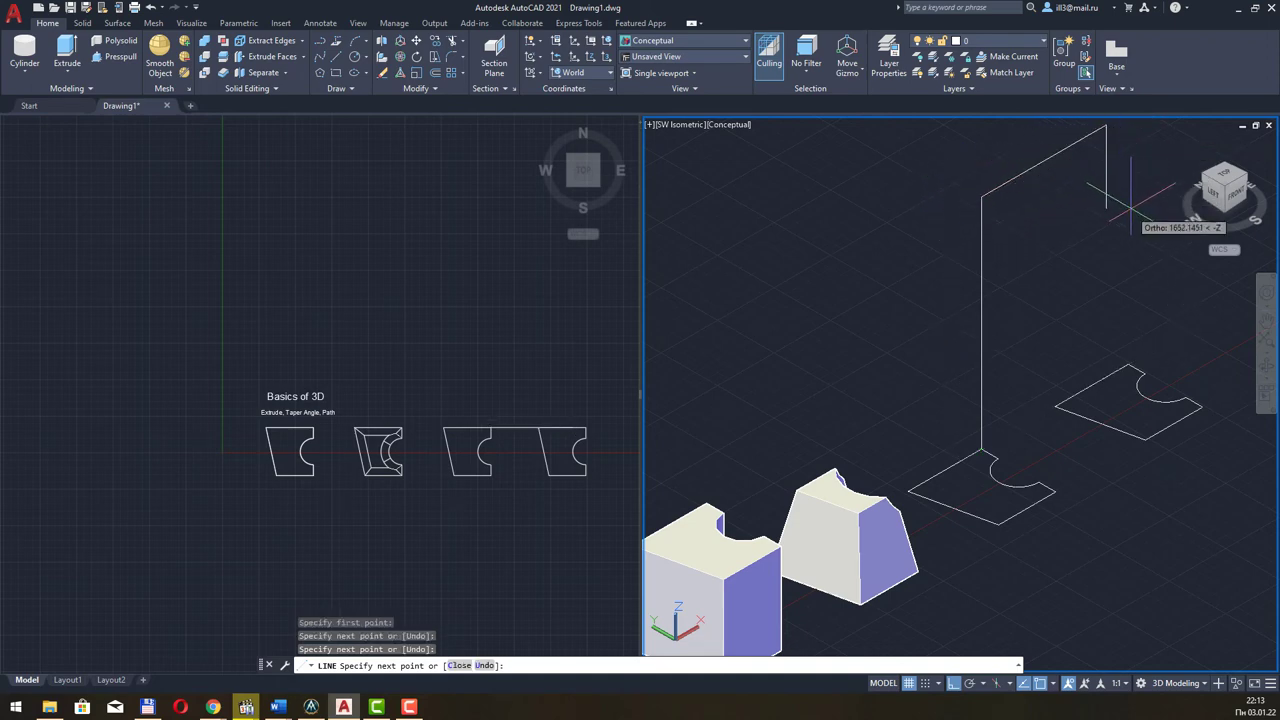
click(1133, 197)
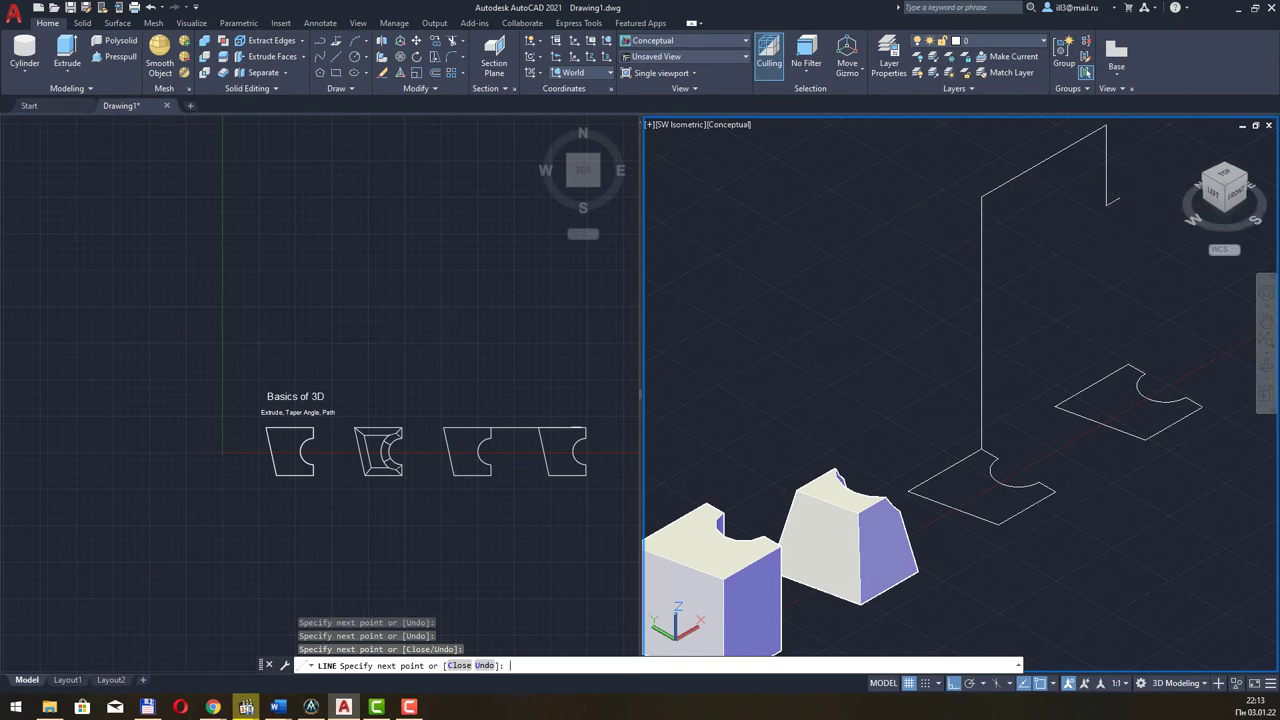
key(Return)
shift+middle_drag(1127, 289, 1112, 243)
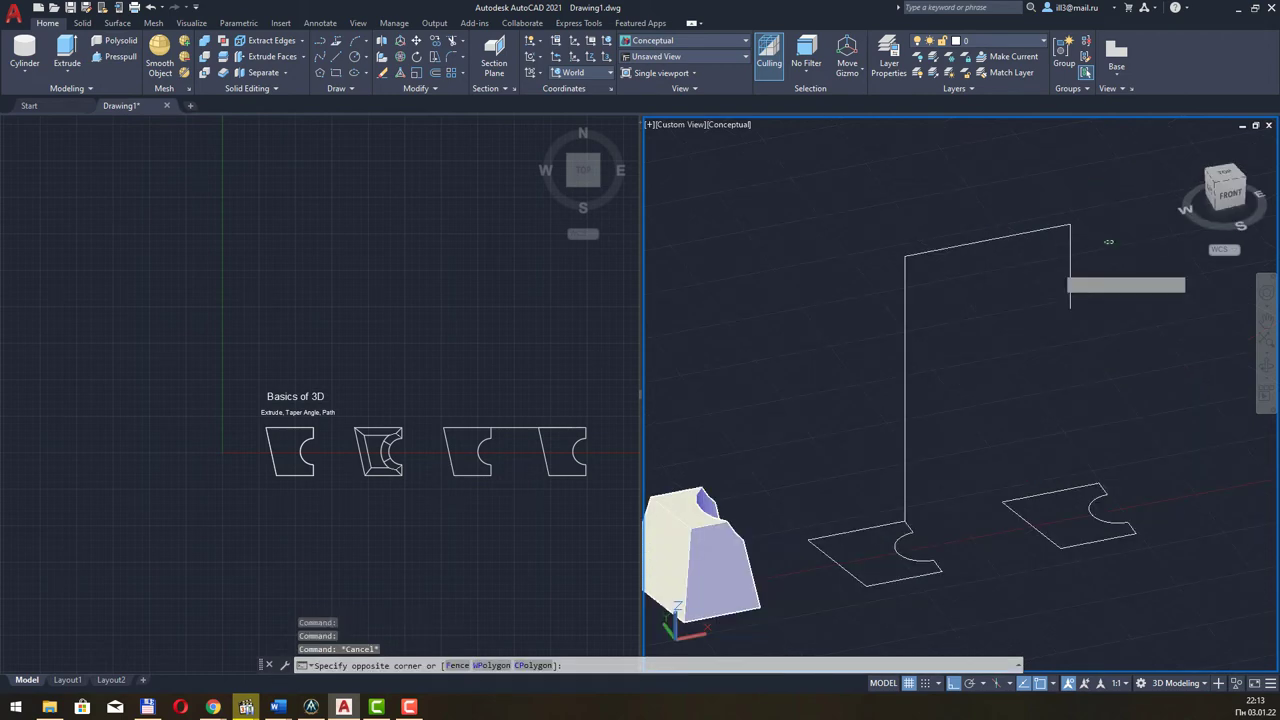
Join the three path lines into one 3D polyline and verify it by selecting it
click(1114, 240)
click(841, 351)
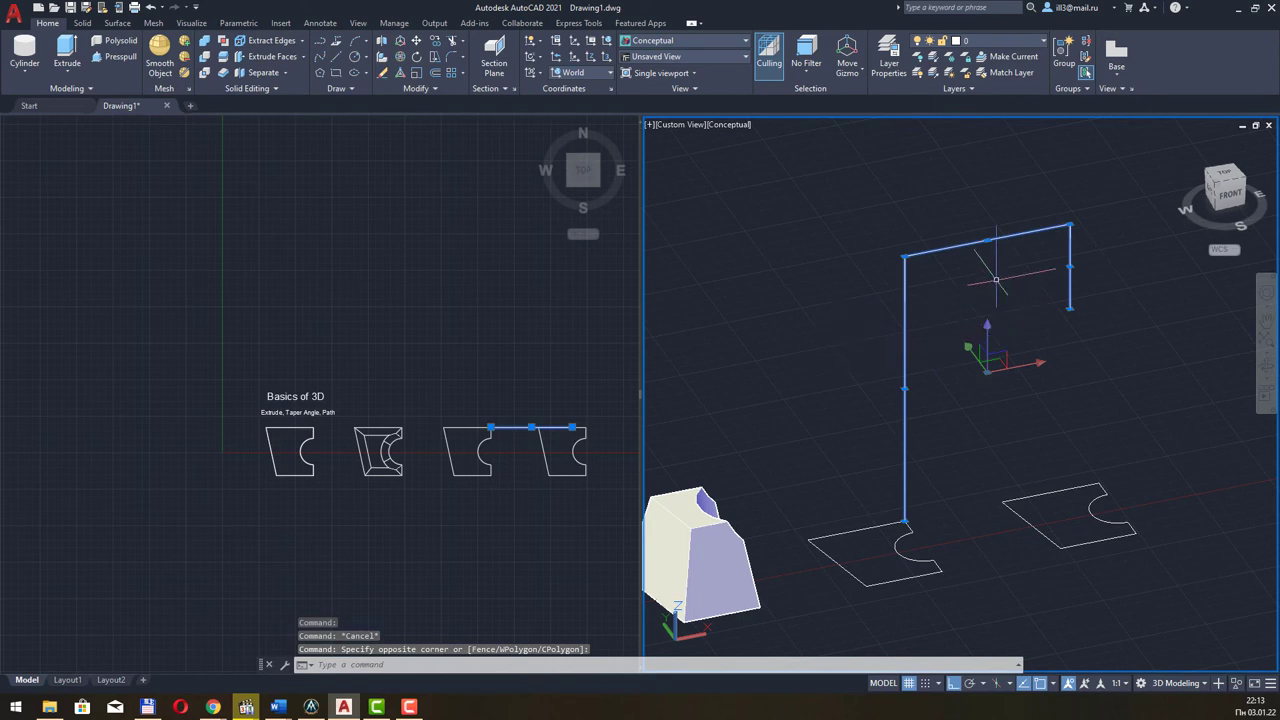
click(392, 89)
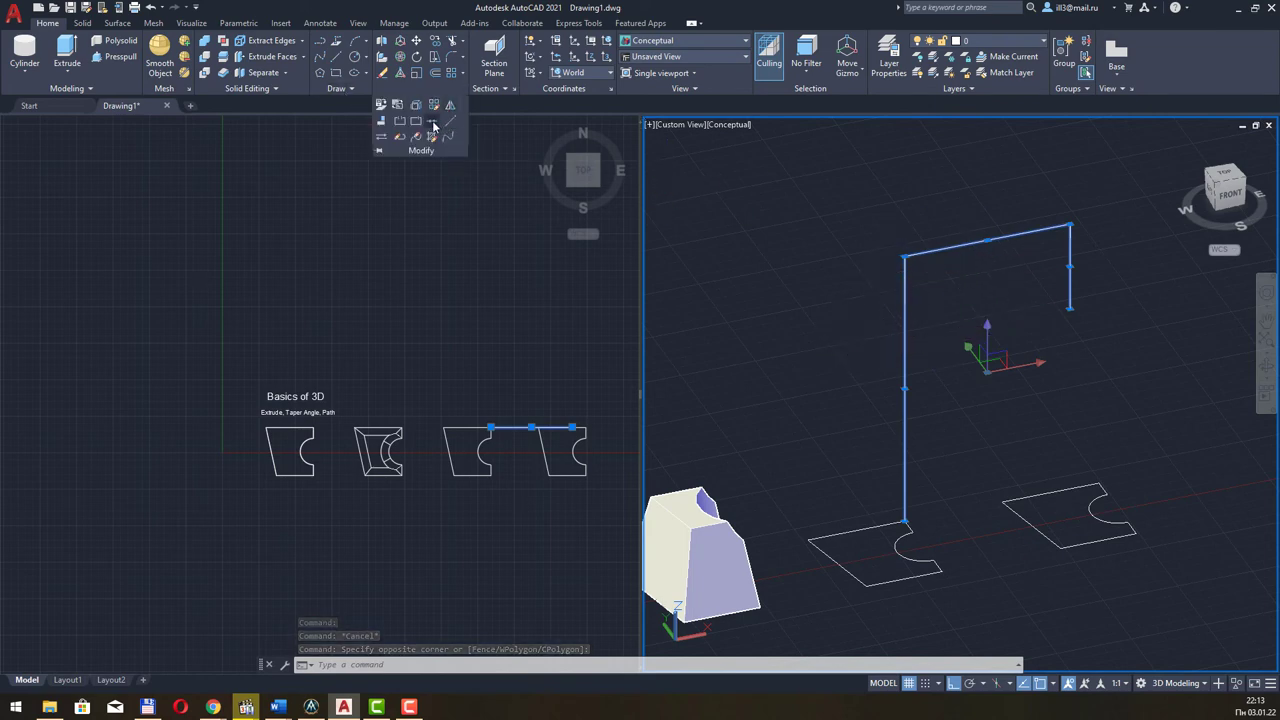
click(433, 124)
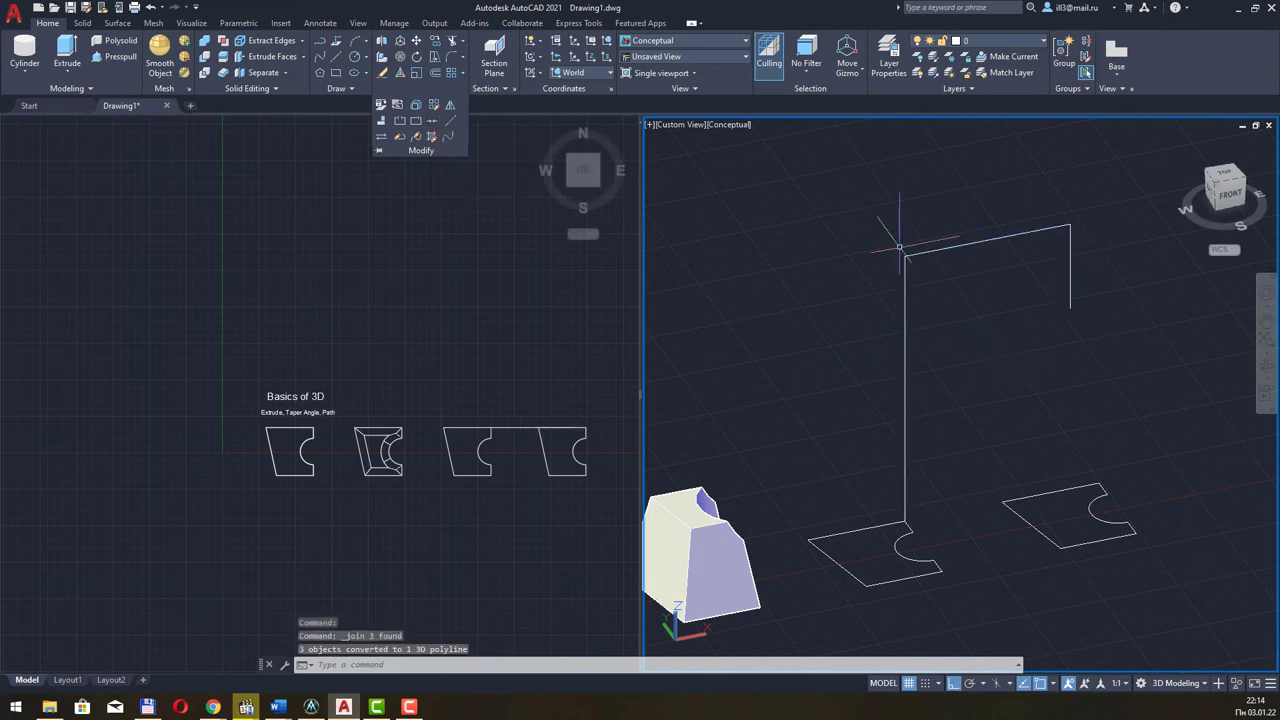
key(Escape)
click(941, 198)
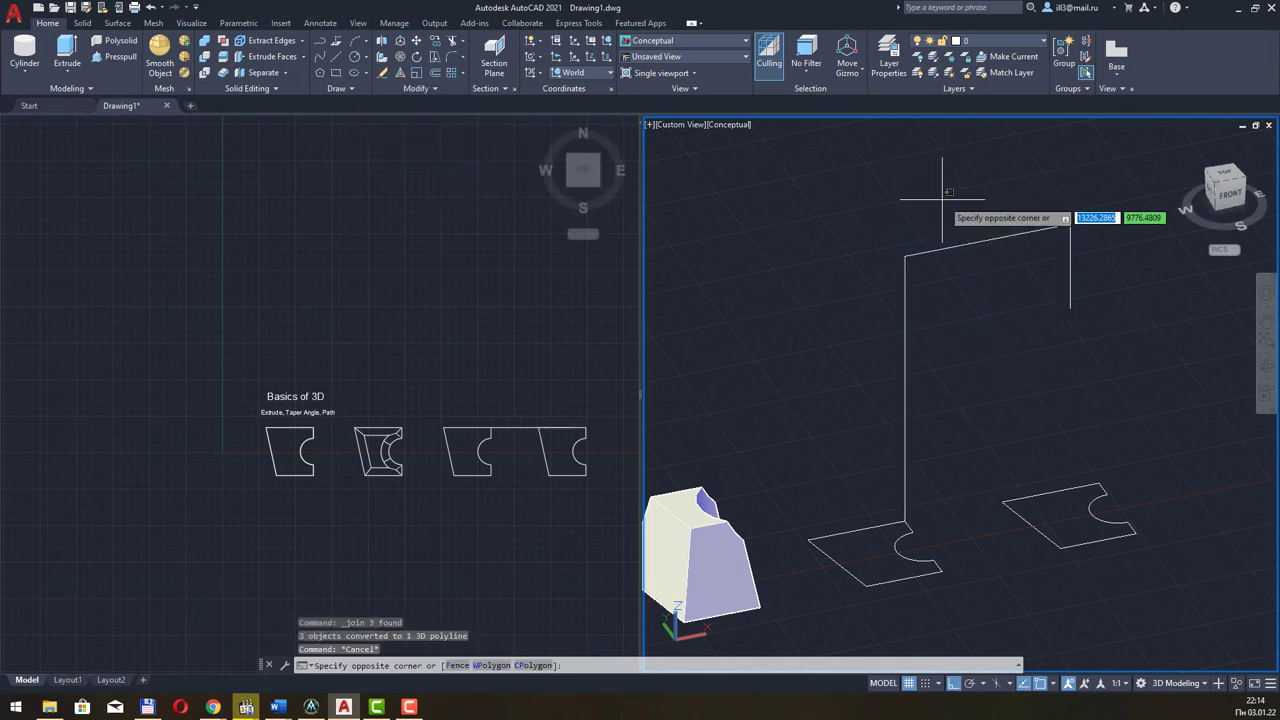
click(935, 262)
key(Escape)
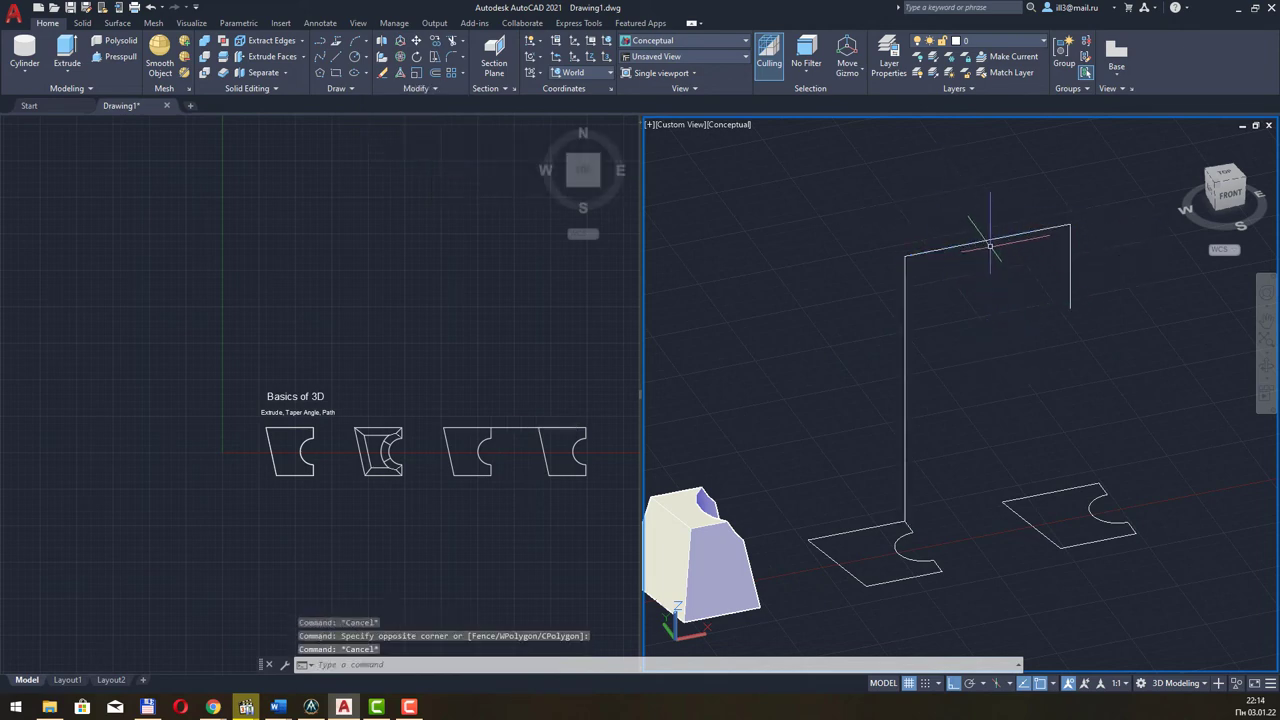
click(986, 241)
key(Escape)
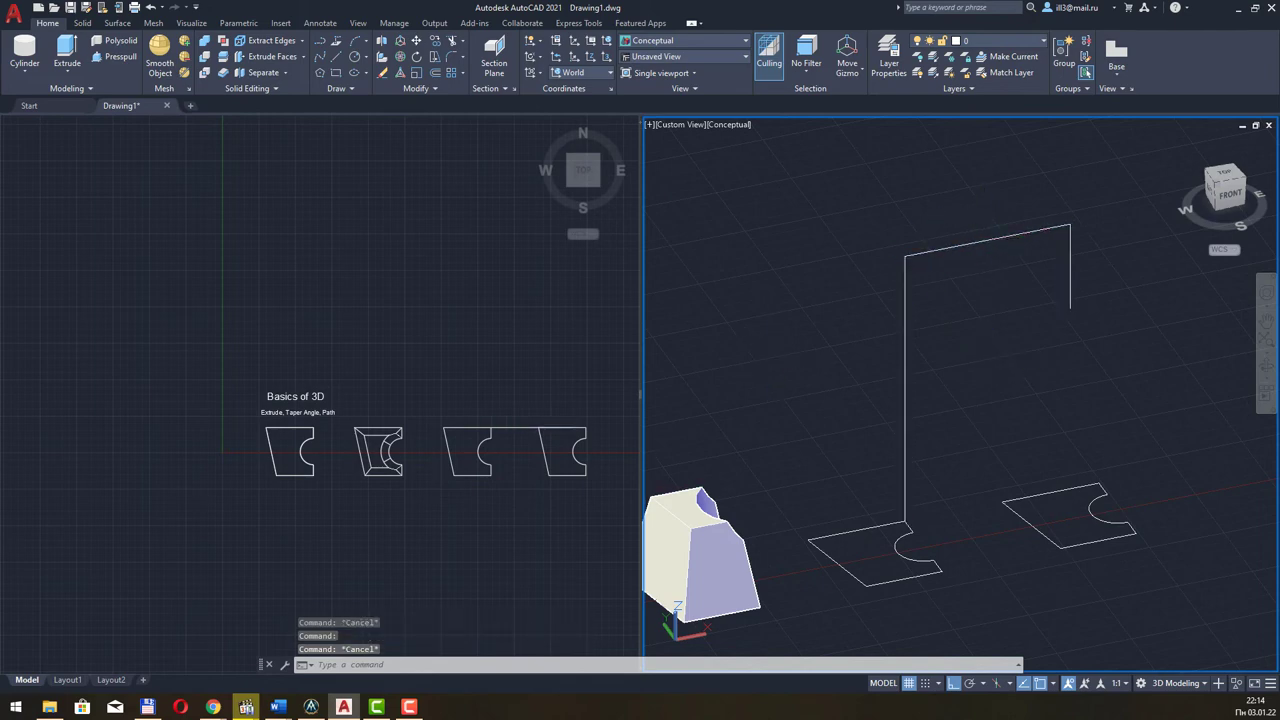
click(409, 707)
click(783, 343)
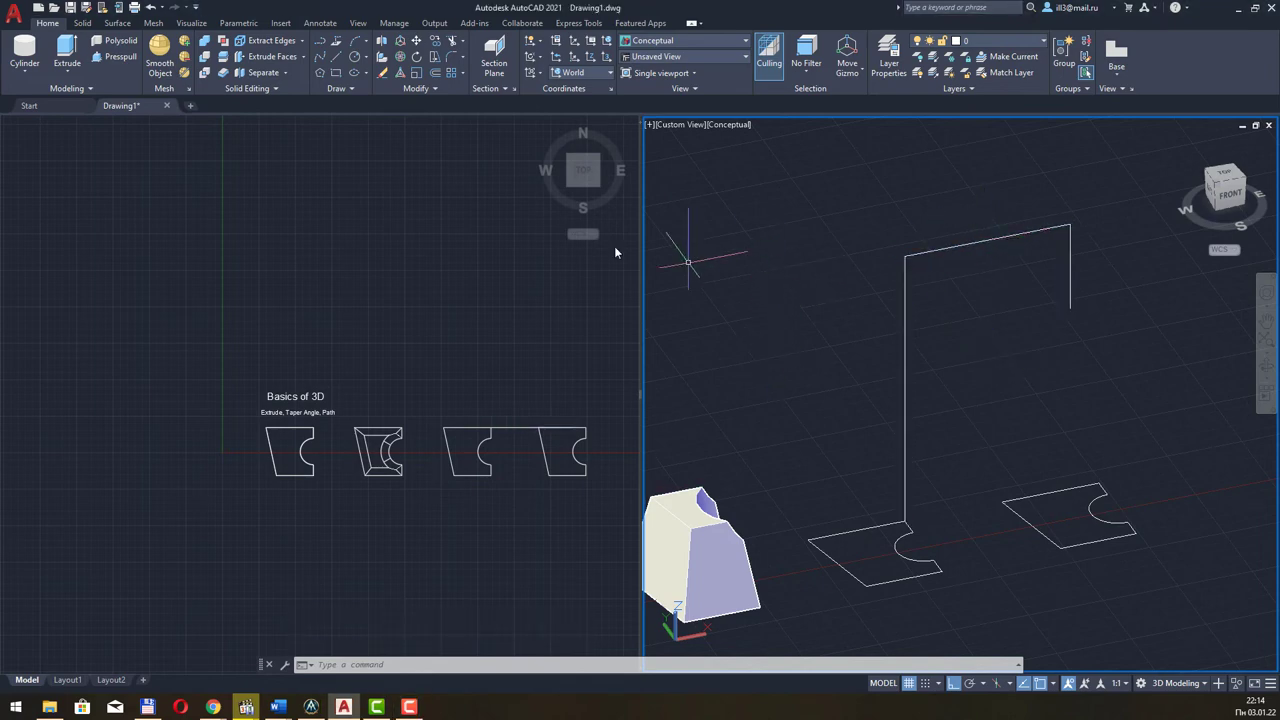
click(64, 52)
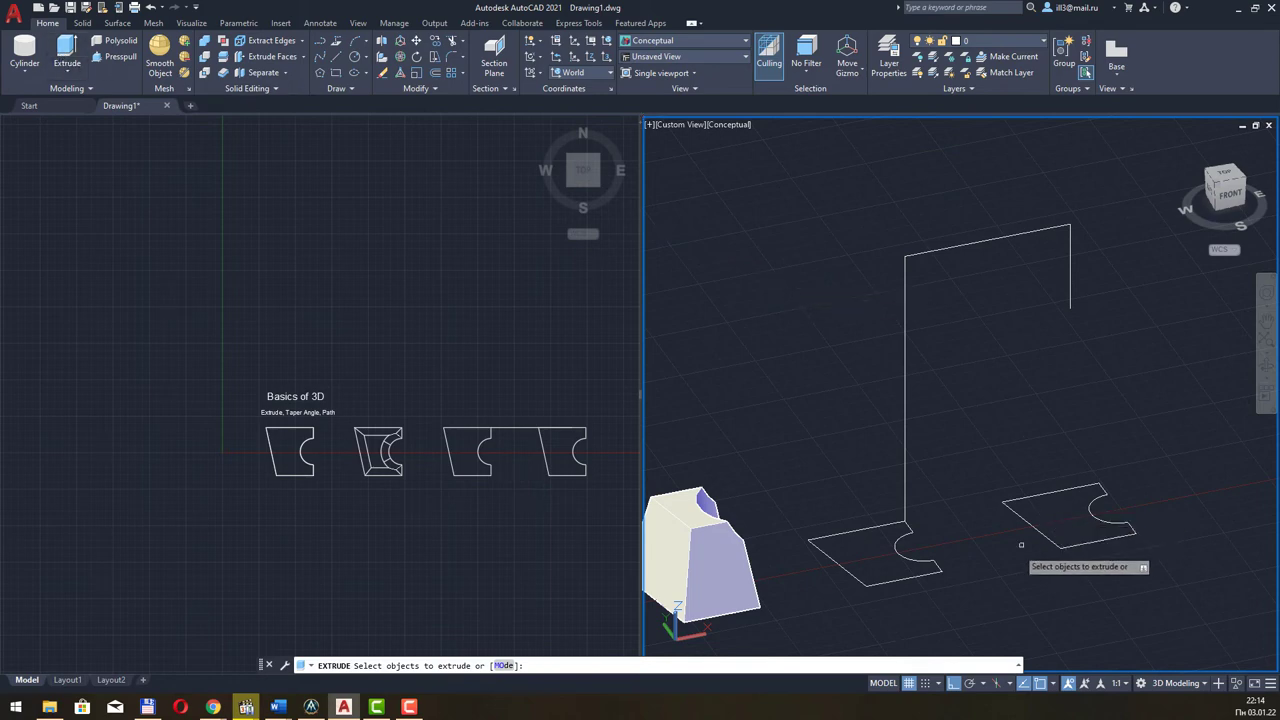
Extrude the third notched profile along the 3D polyline using the Path option
click(871, 586)
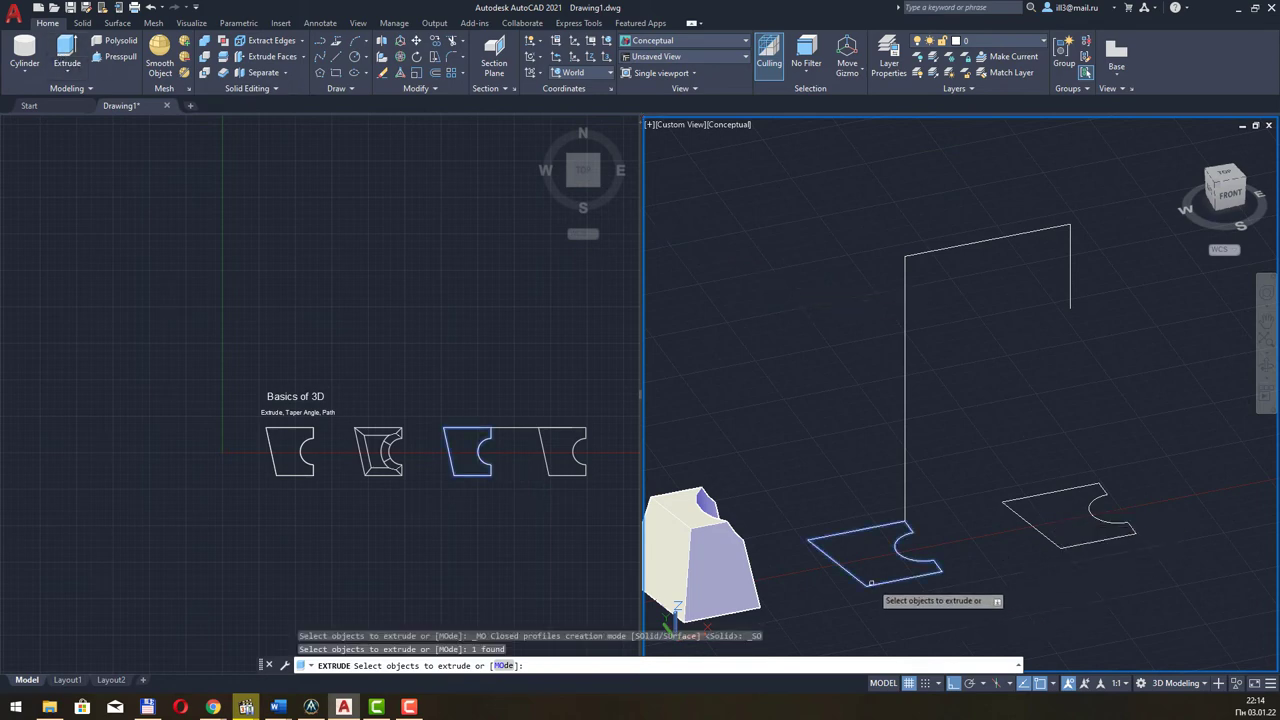
key(Return)
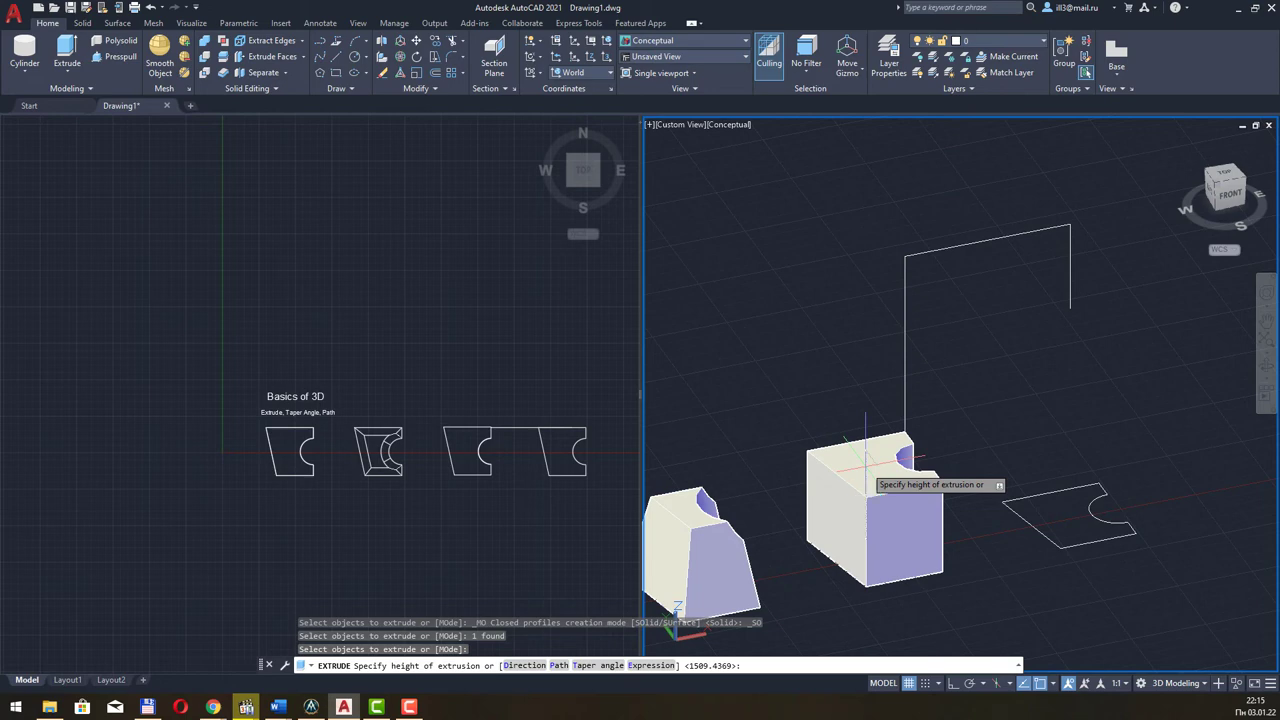
text(p)
key(Return)
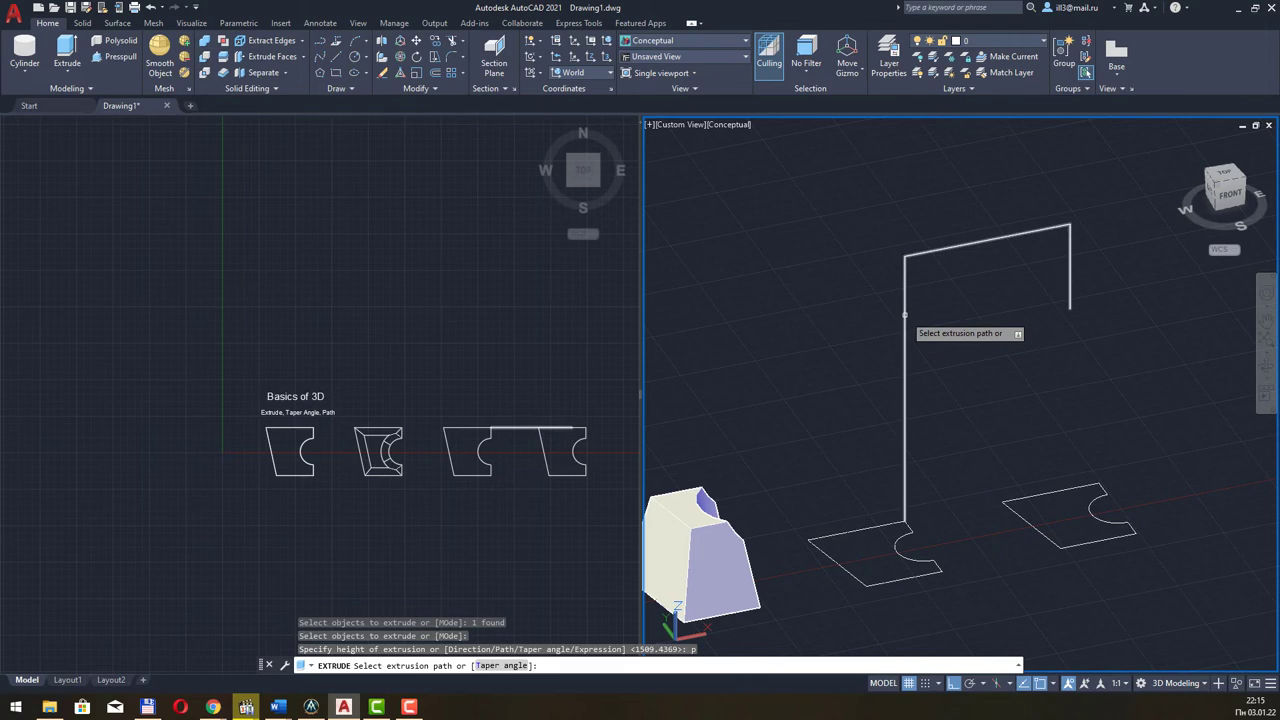
click(904, 315)
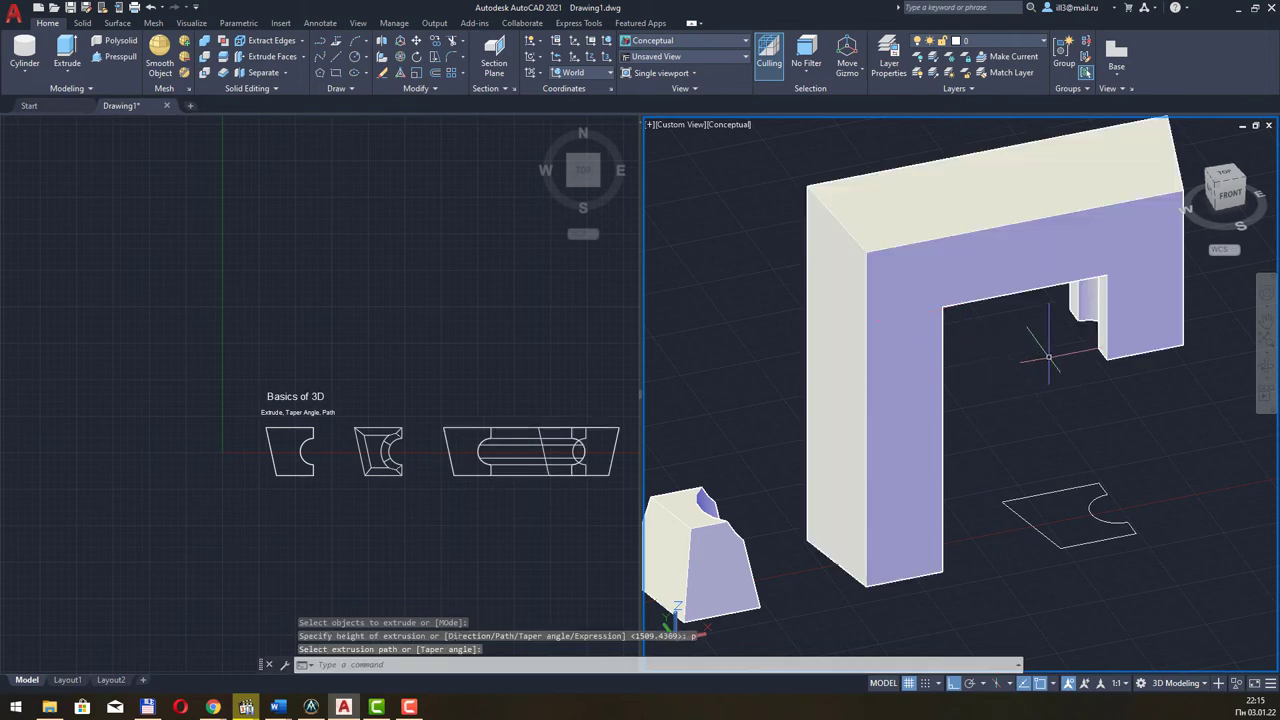
mouse_move(1109, 365)
middle_down()
mouse_move(1058, 356)
mouse_move(1020, 376)
middle_up()
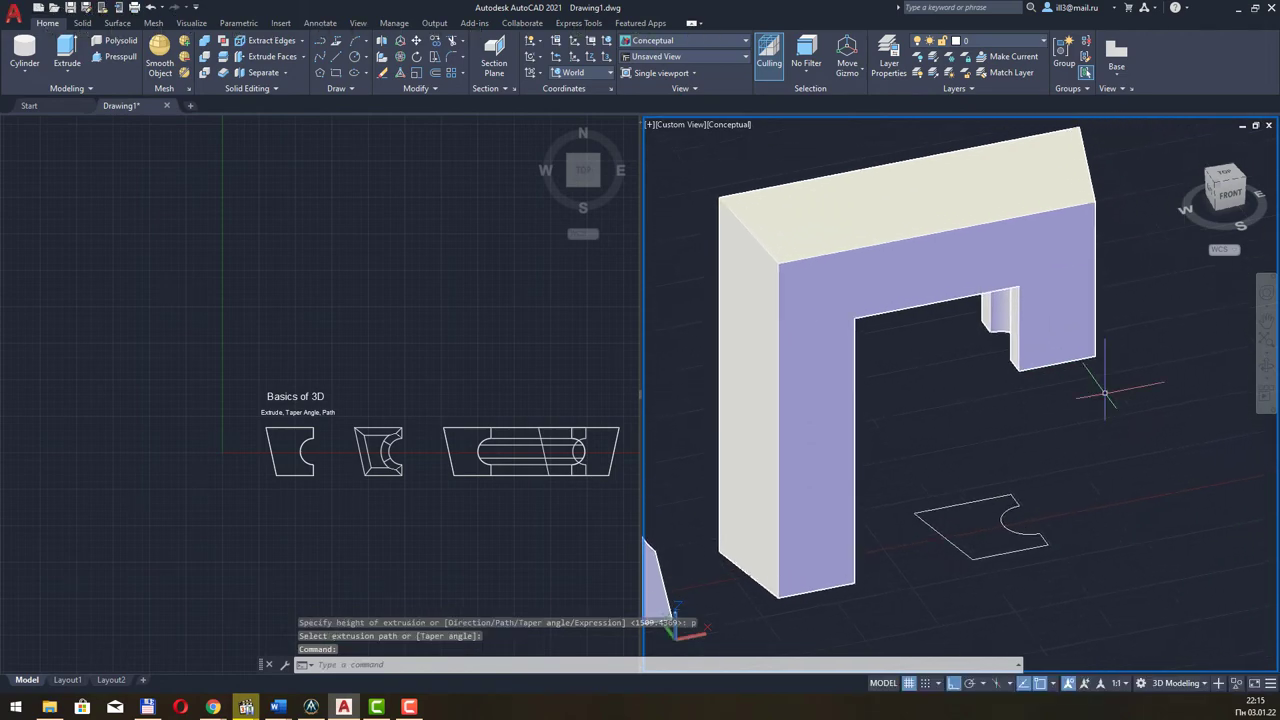
mouse_move(1063, 457)
shift+middle_down()
mouse_move(918, 265)
mouse_move(1069, 311)
shift+middle_up()
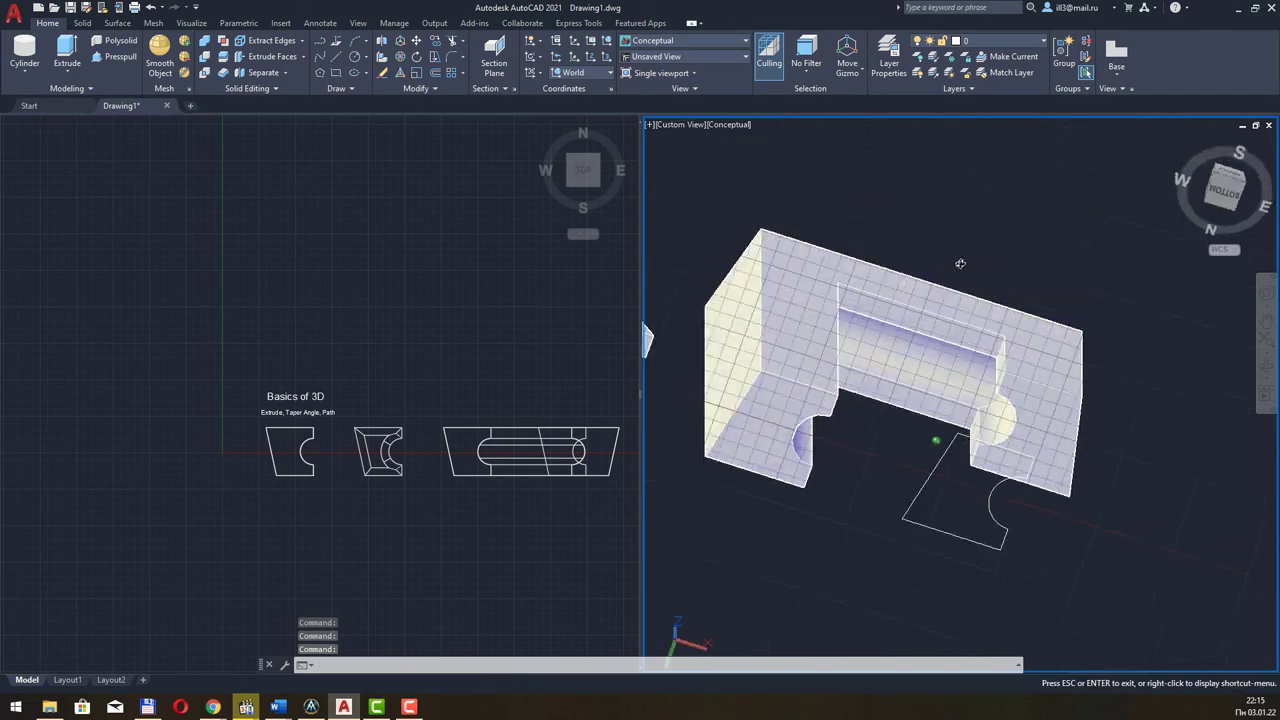
Orbit around the finished arch, then open the solid-creation dropdown containing Loft
mouse_move(1069, 311)
shift+middle_down()
mouse_move(856, 396)
mouse_move(956, 503)
shift+middle_up()
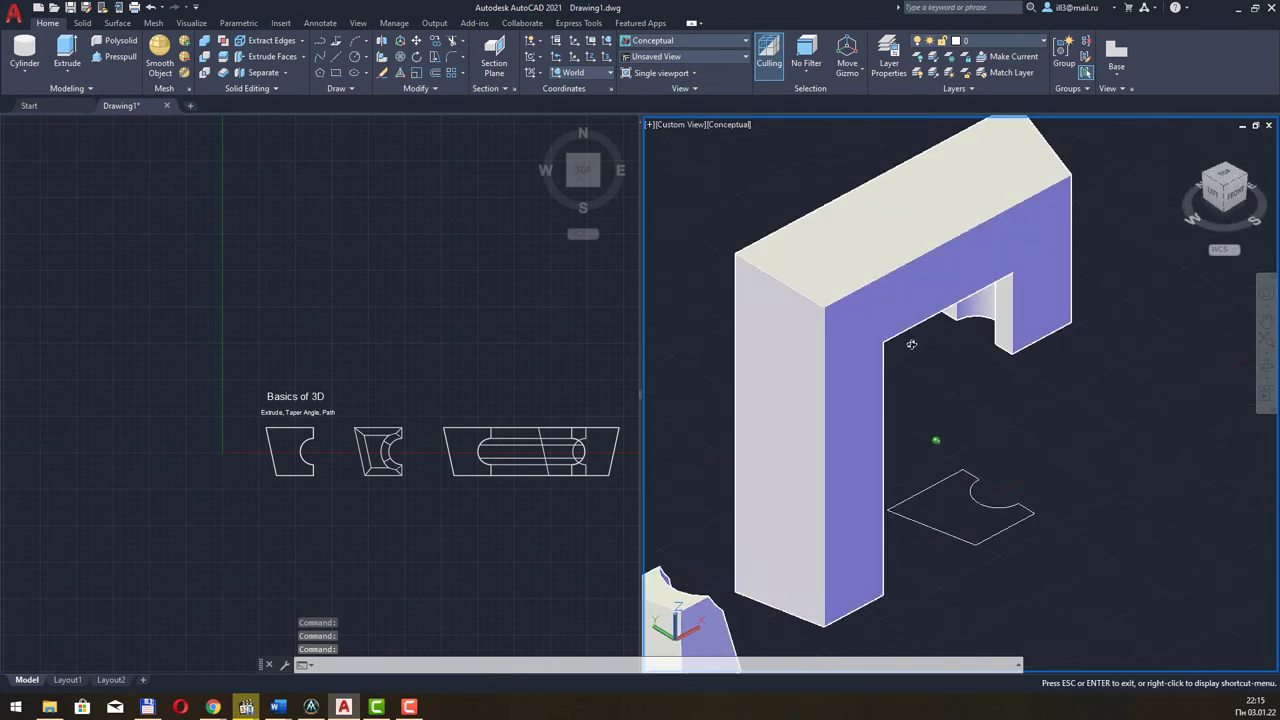
mouse_move(956, 503)
shift+middle_down()
mouse_move(1184, 284)
mouse_move(720, 291)
shift+middle_up()
scroll(880, 297, down, 3)
scroll(880, 297, up, 2)
middle_drag(880, 297, 993, 645)
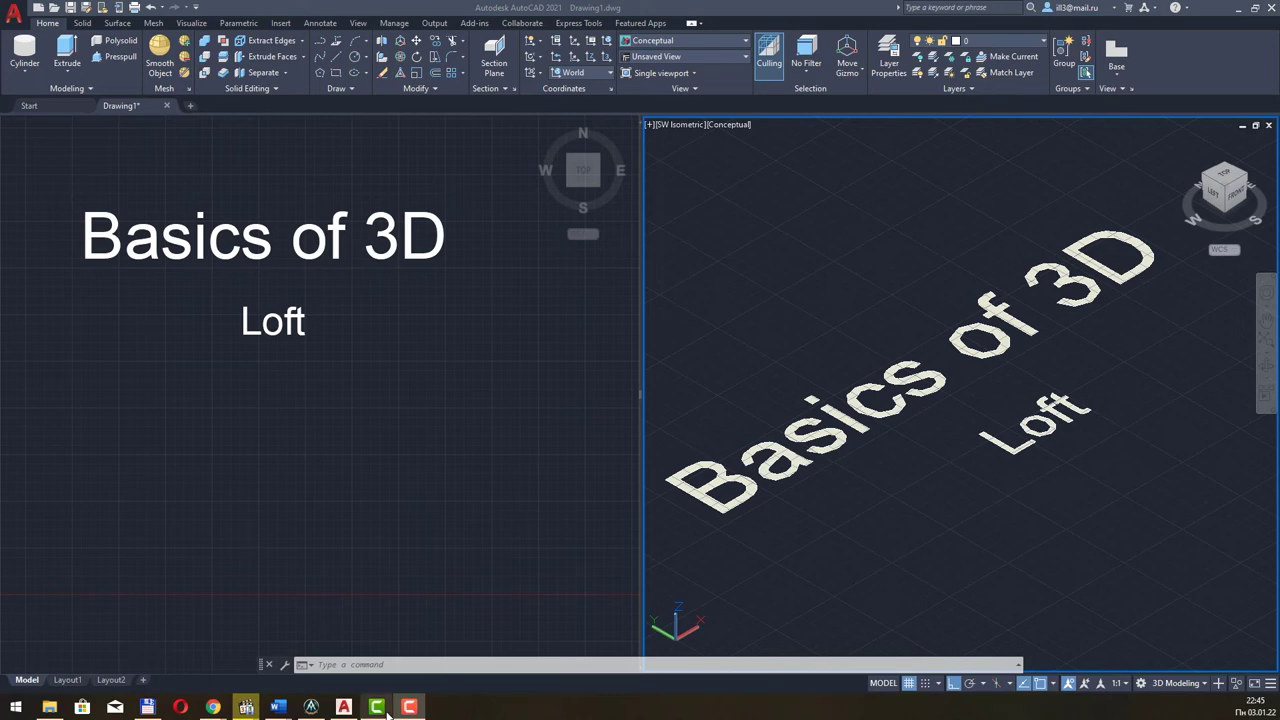
click(73, 80)
click(73, 80)
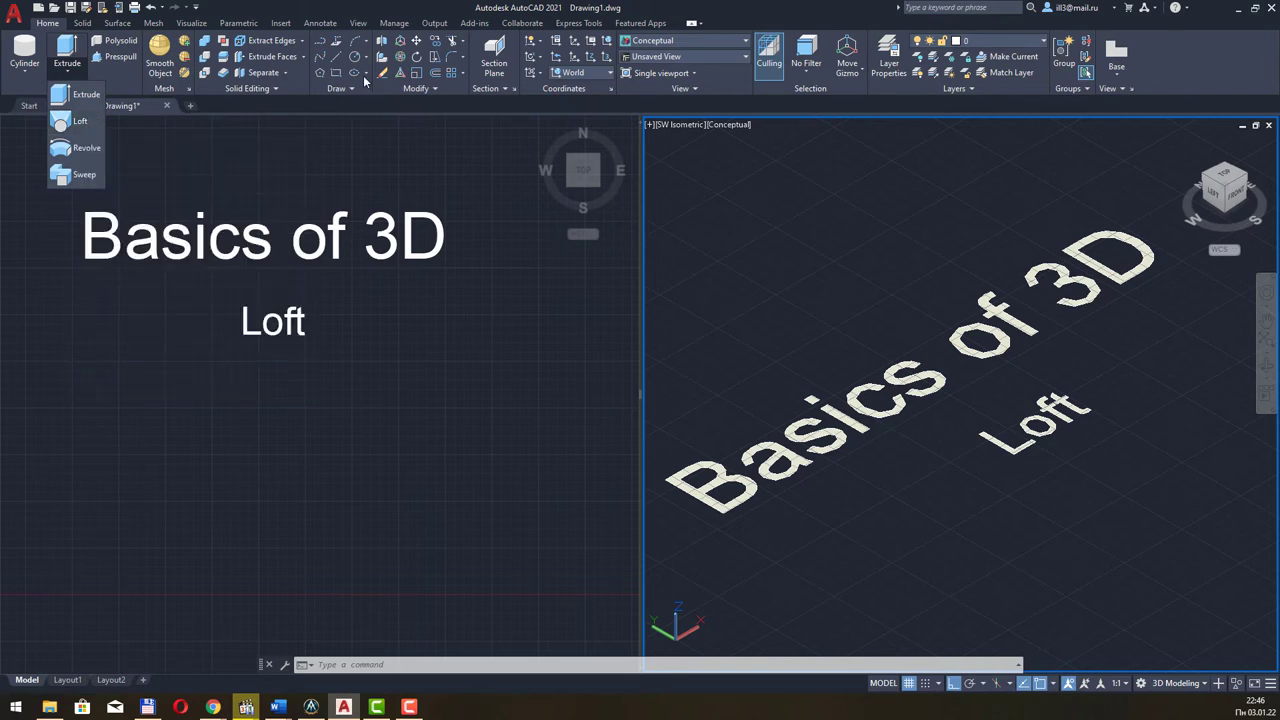
Draw a closed four-corner polyline rectangle in the Top viewport beneath the Loft title
click(319, 43)
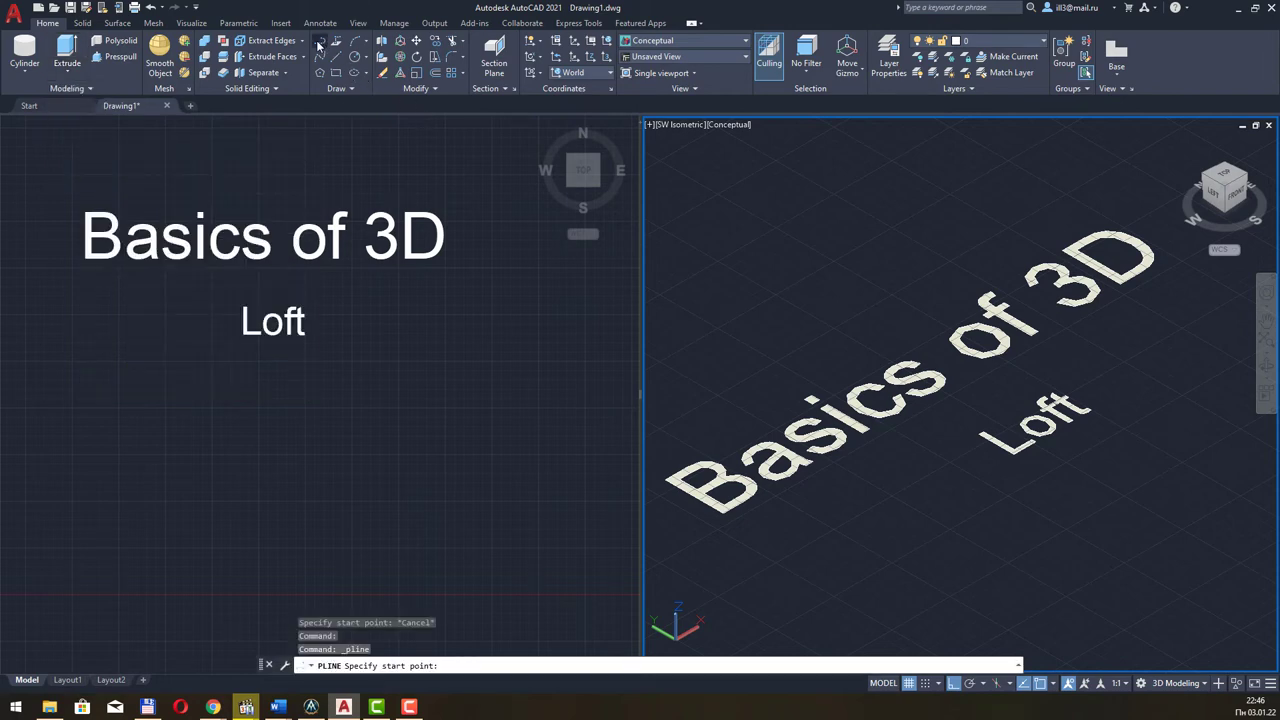
click(108, 408)
click(105, 392)
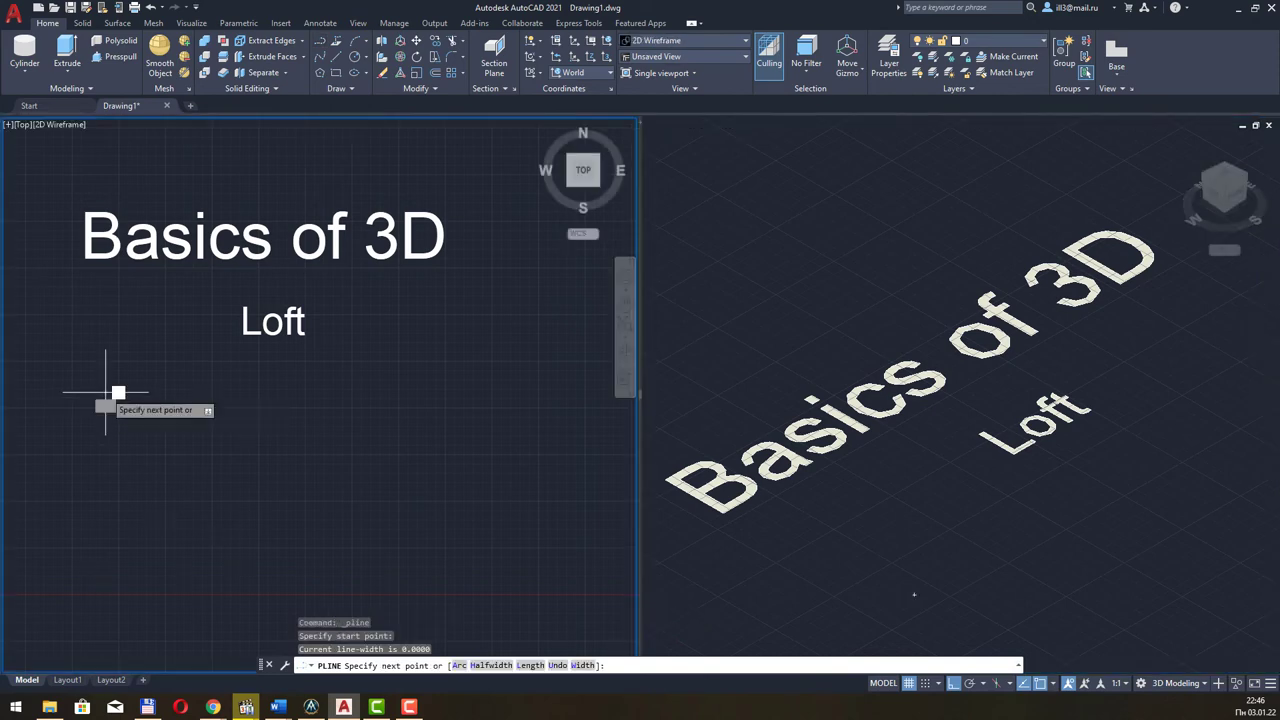
click(117, 597)
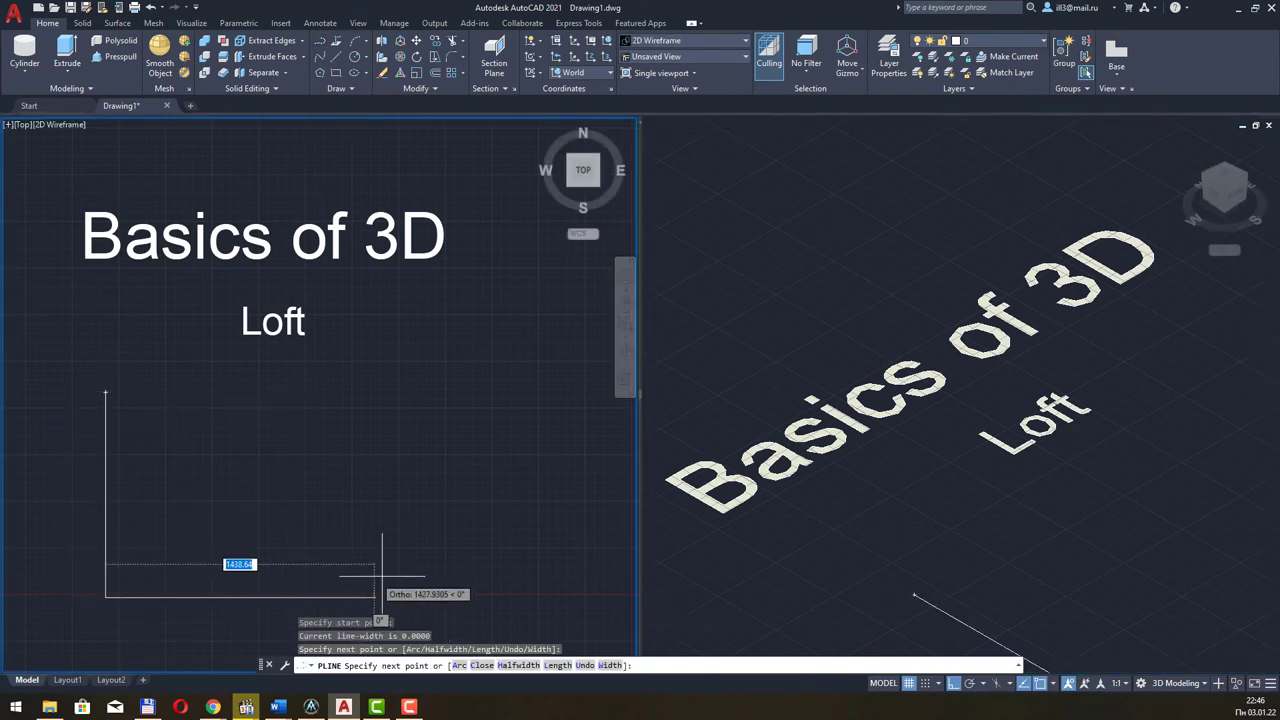
click(438, 582)
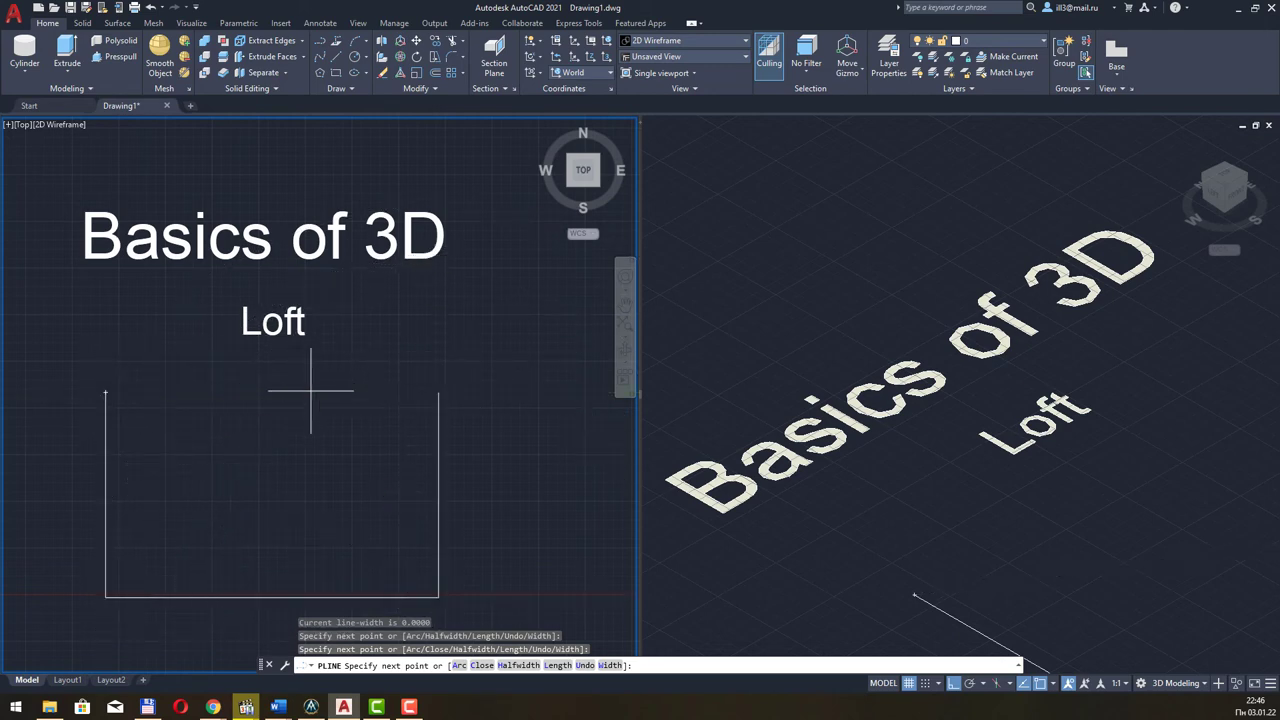
click(349, 392)
text(c)
key(Return)
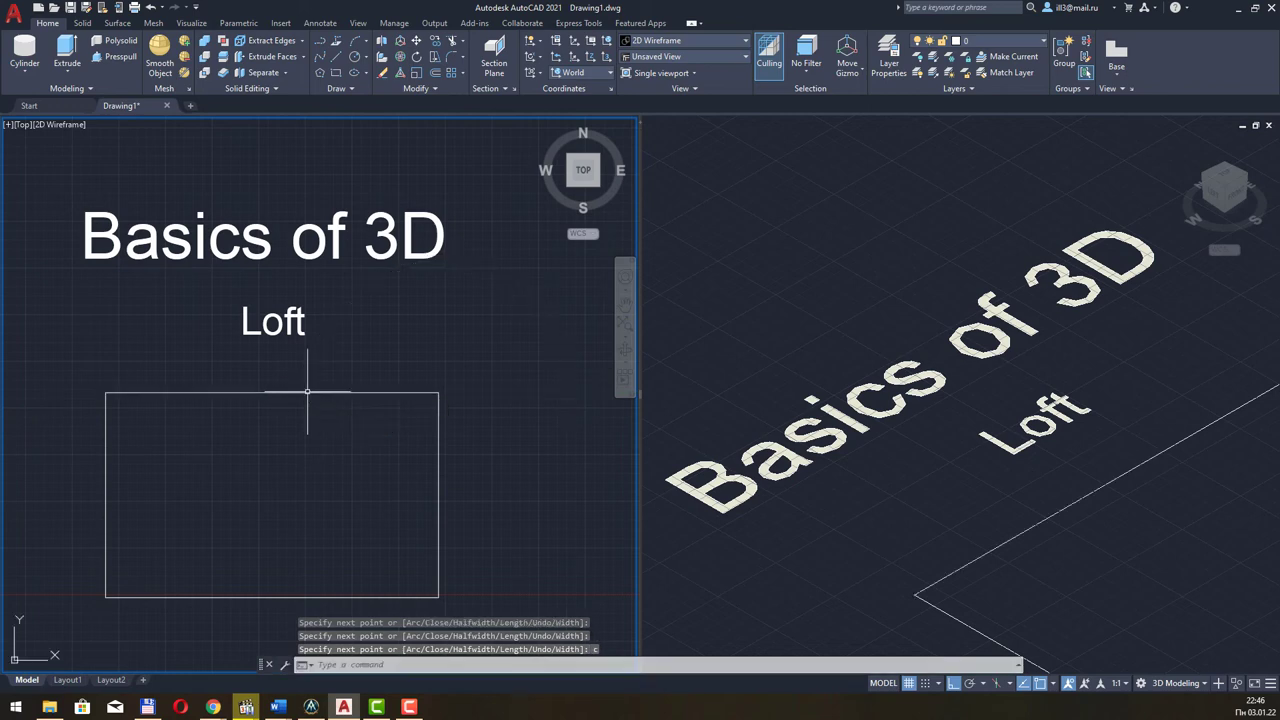
middle_drag(520, 434, 521, 420)
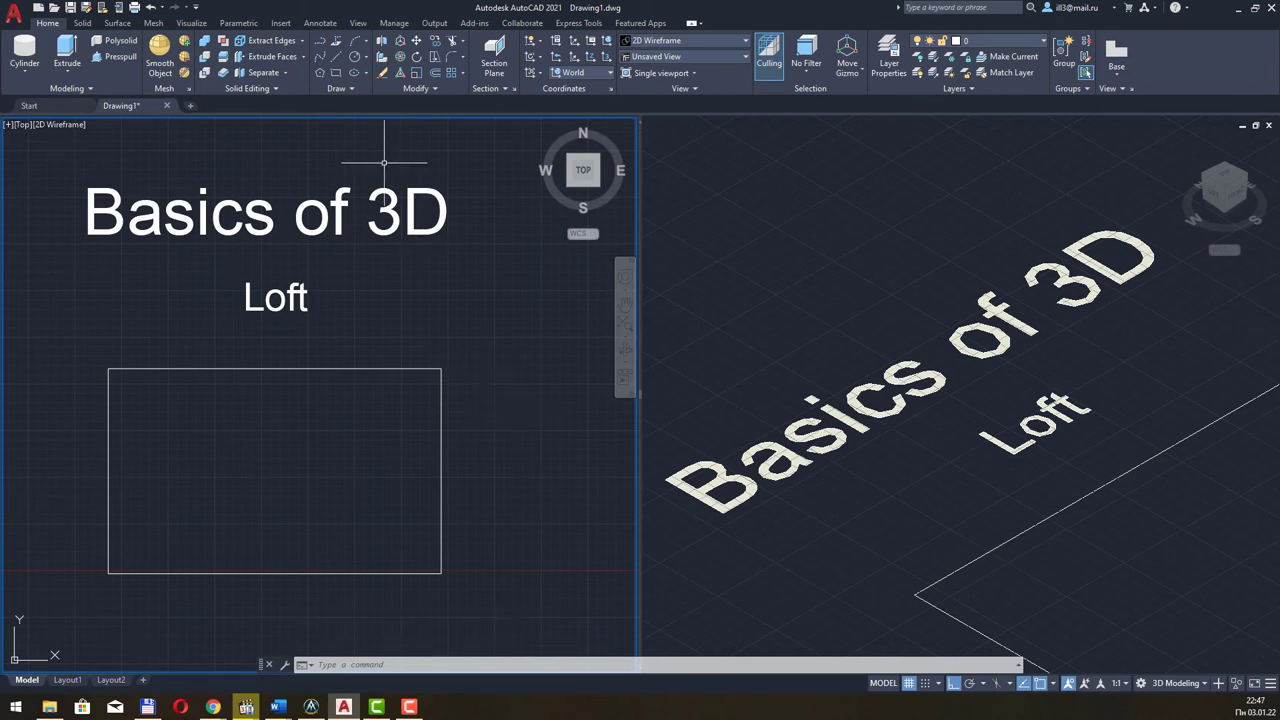
Draw the first two circles near the rectangle's lower left and mid-bottom
click(355, 58)
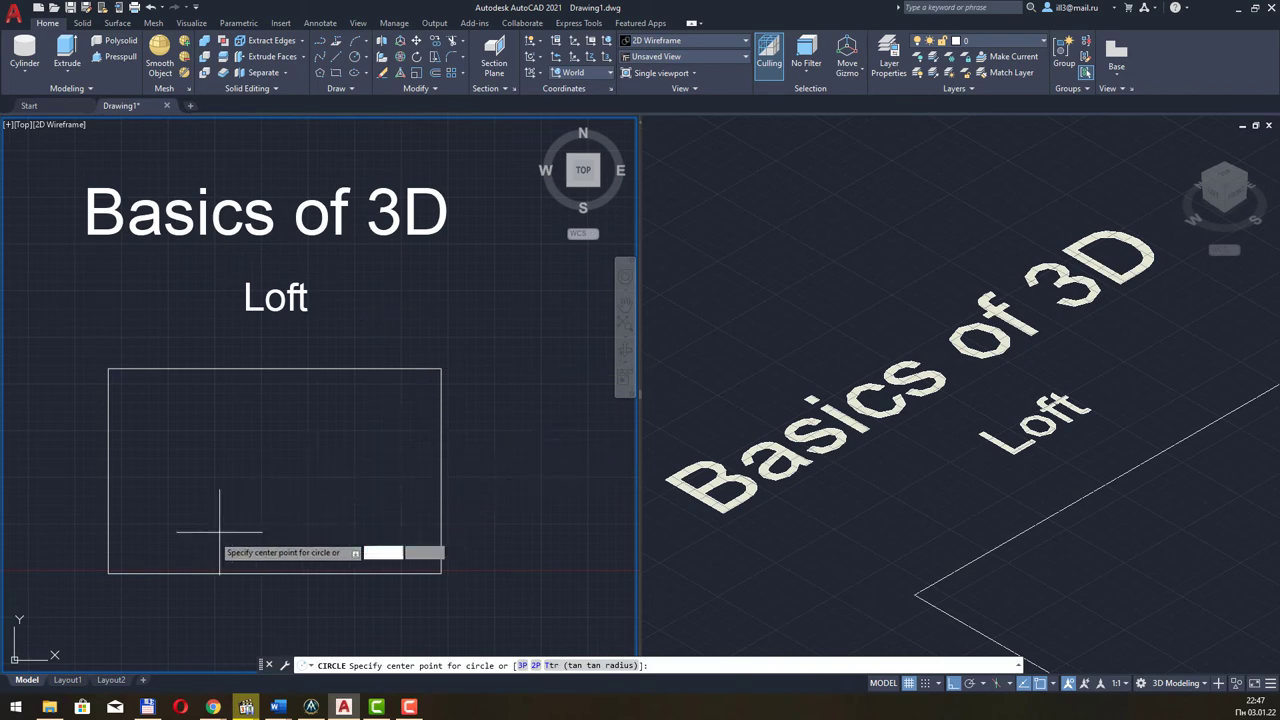
click(161, 517)
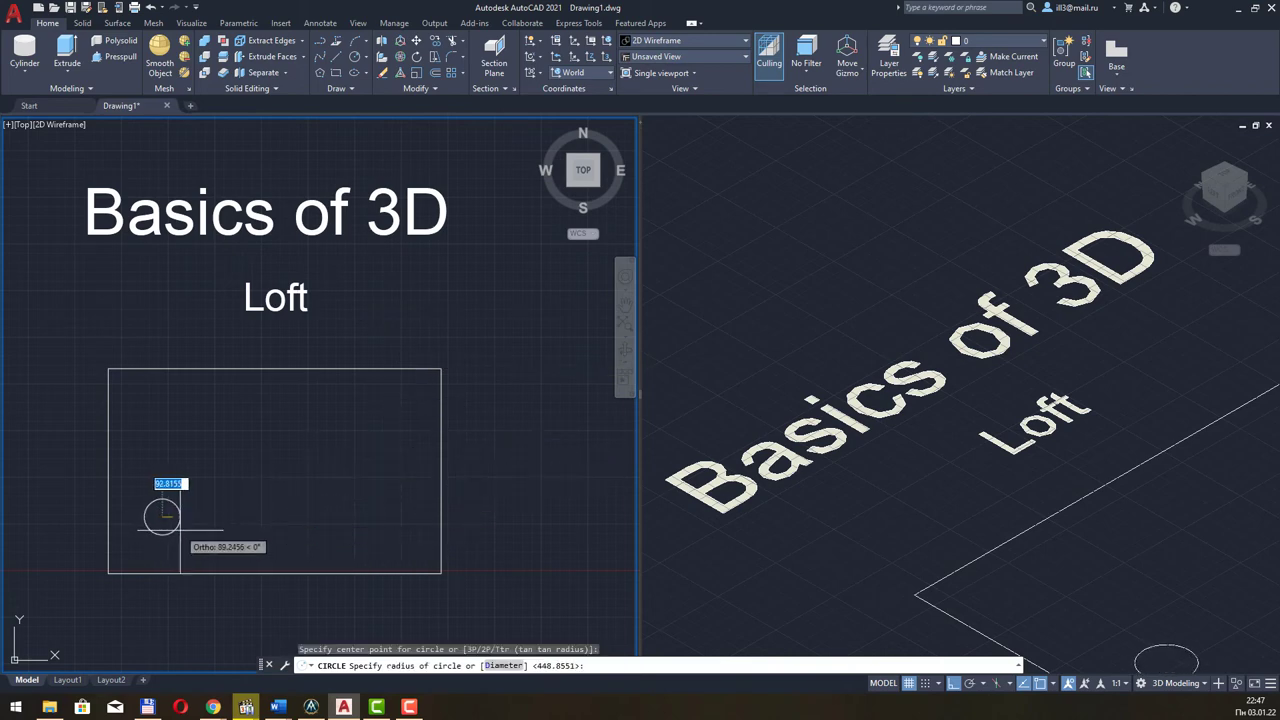
click(195, 548)
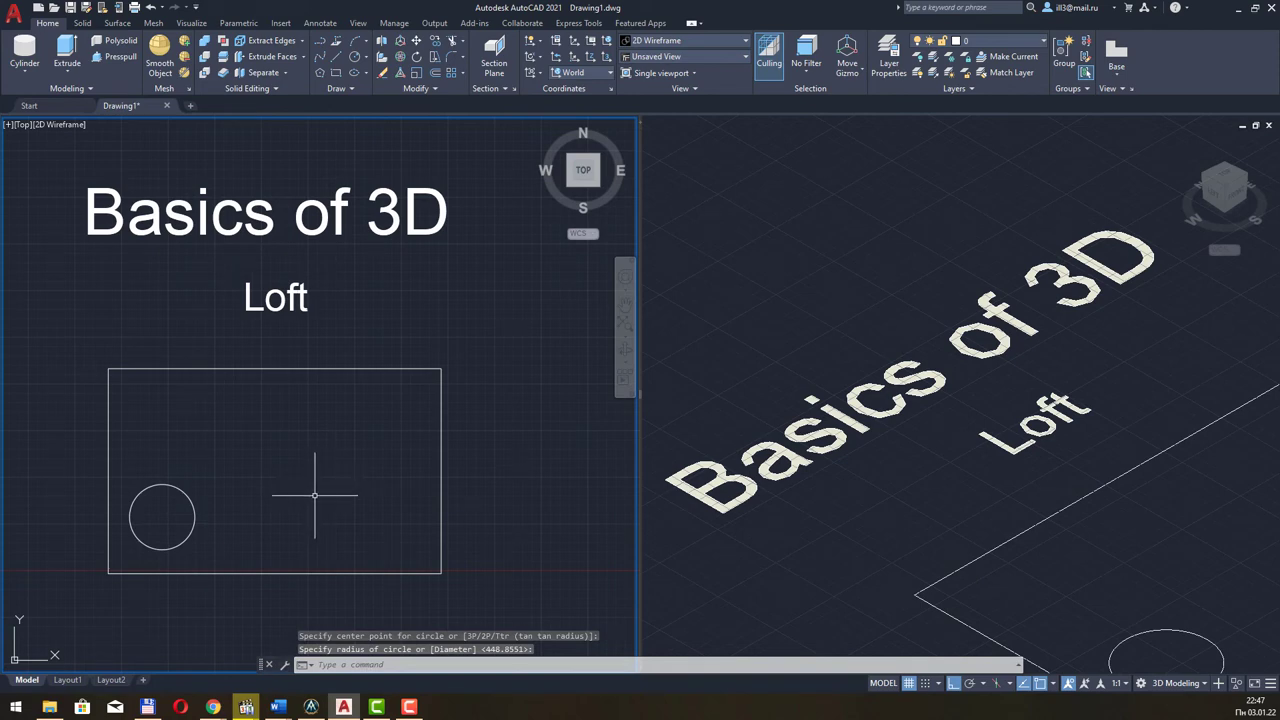
key(Return)
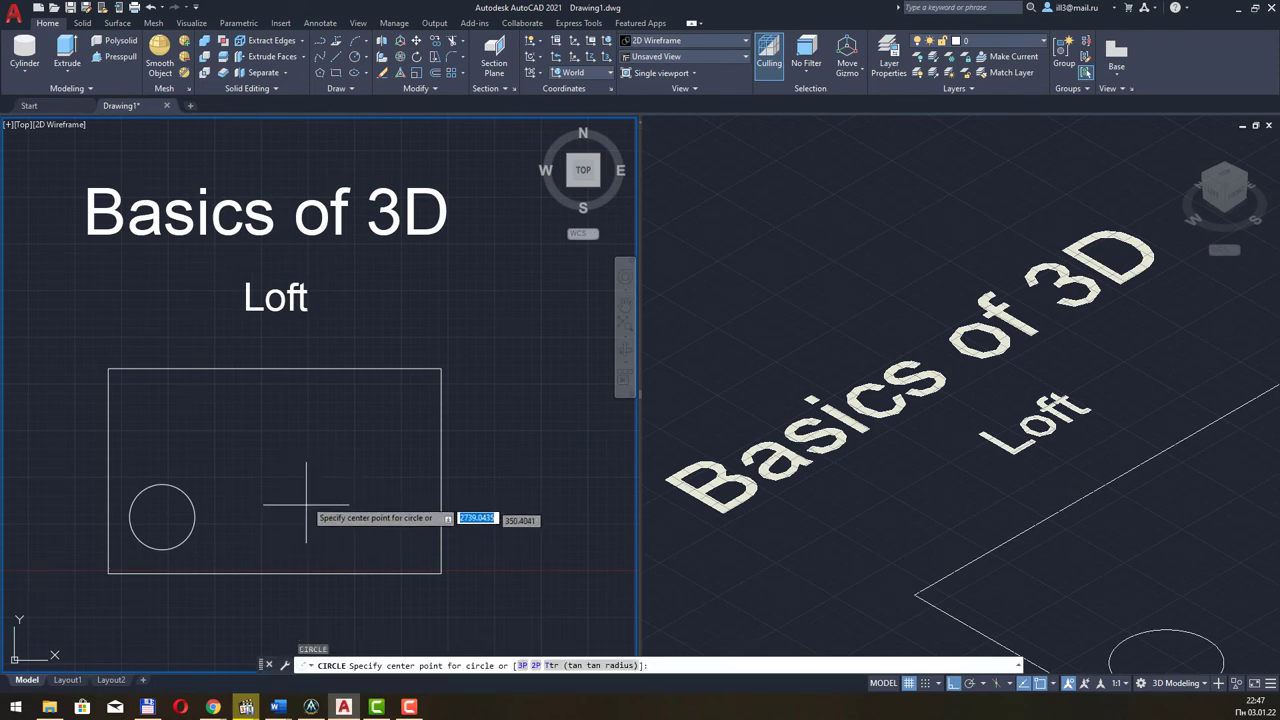
click(299, 510)
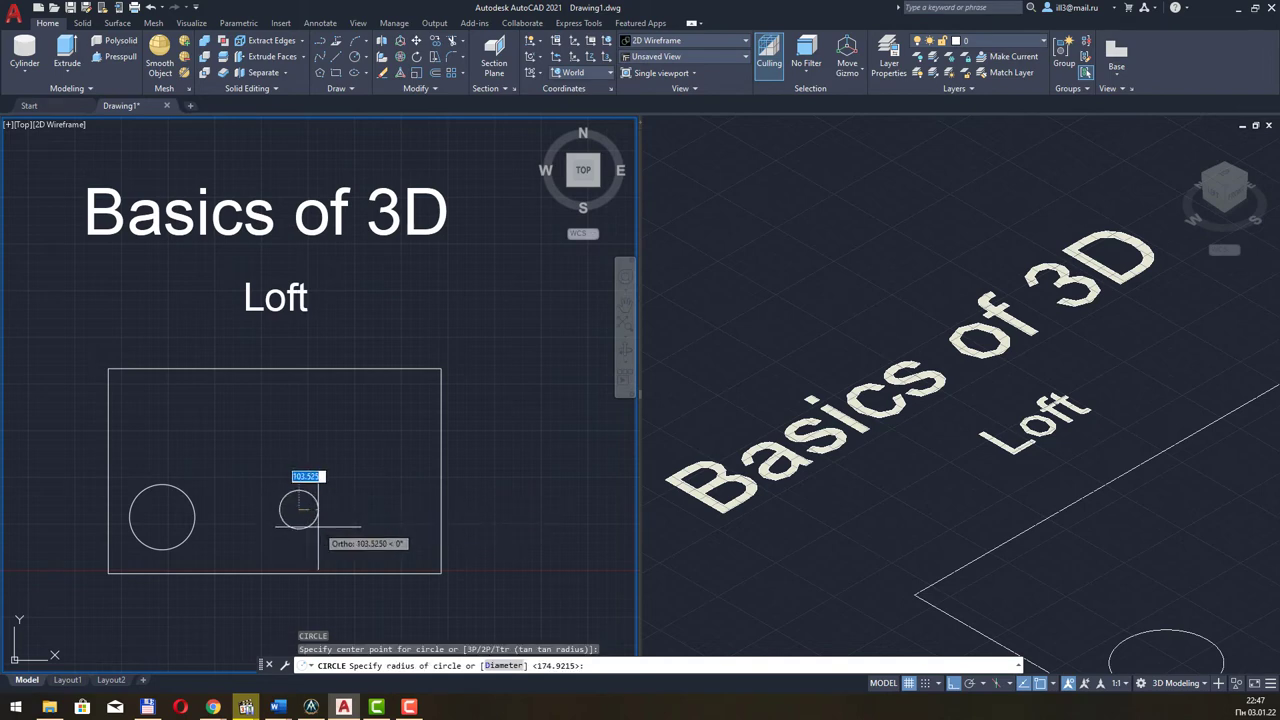
click(318, 519)
Add a circle near the upper right and a smallest circle near the top
key(Return)
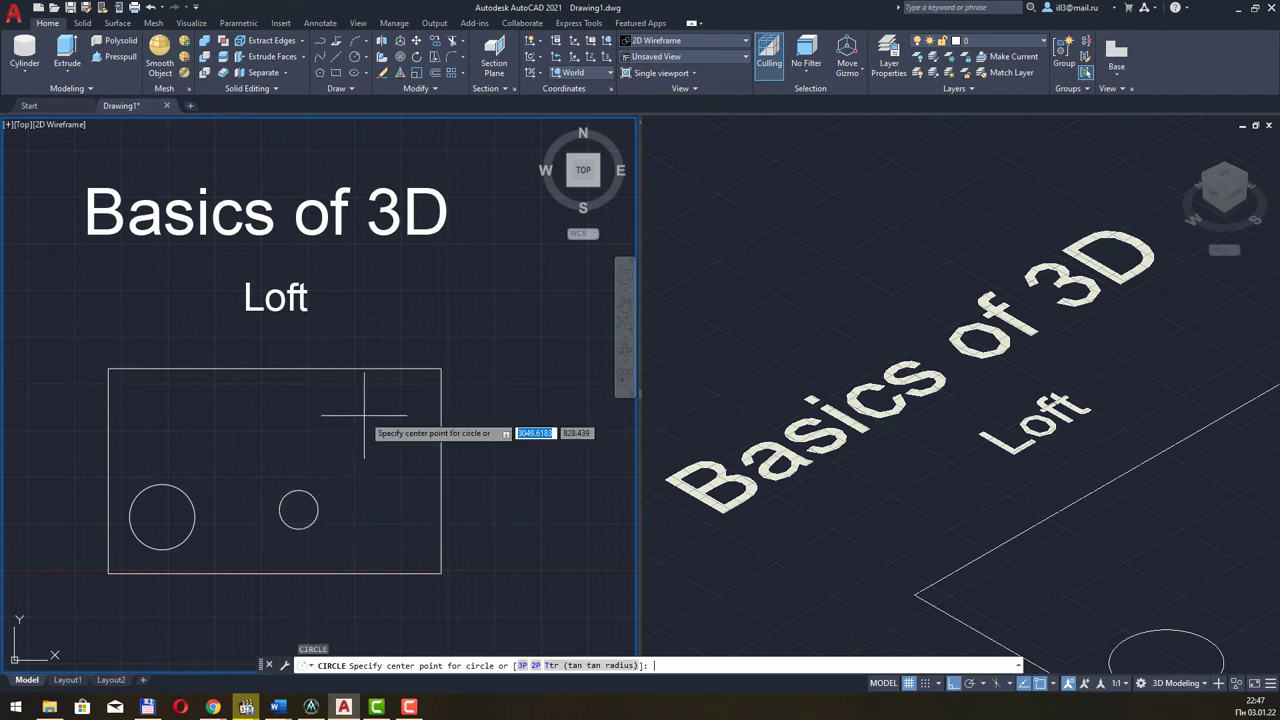
key(Return)
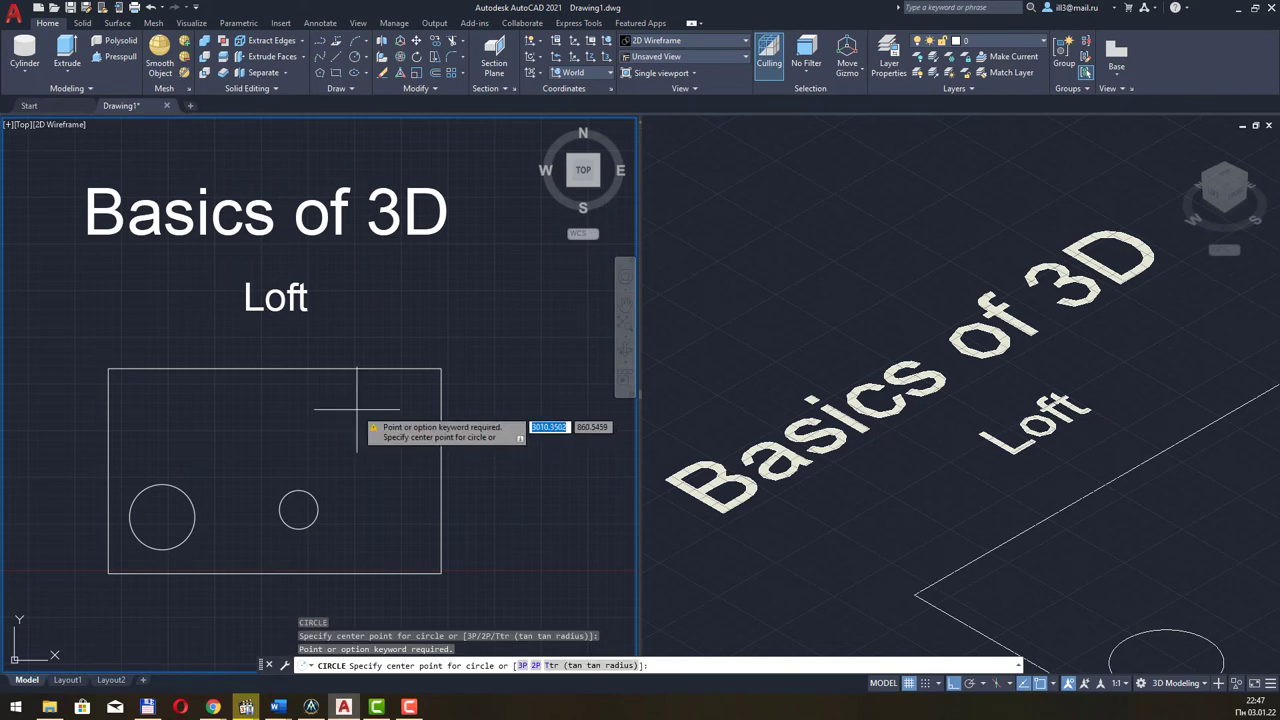
click(357, 409)
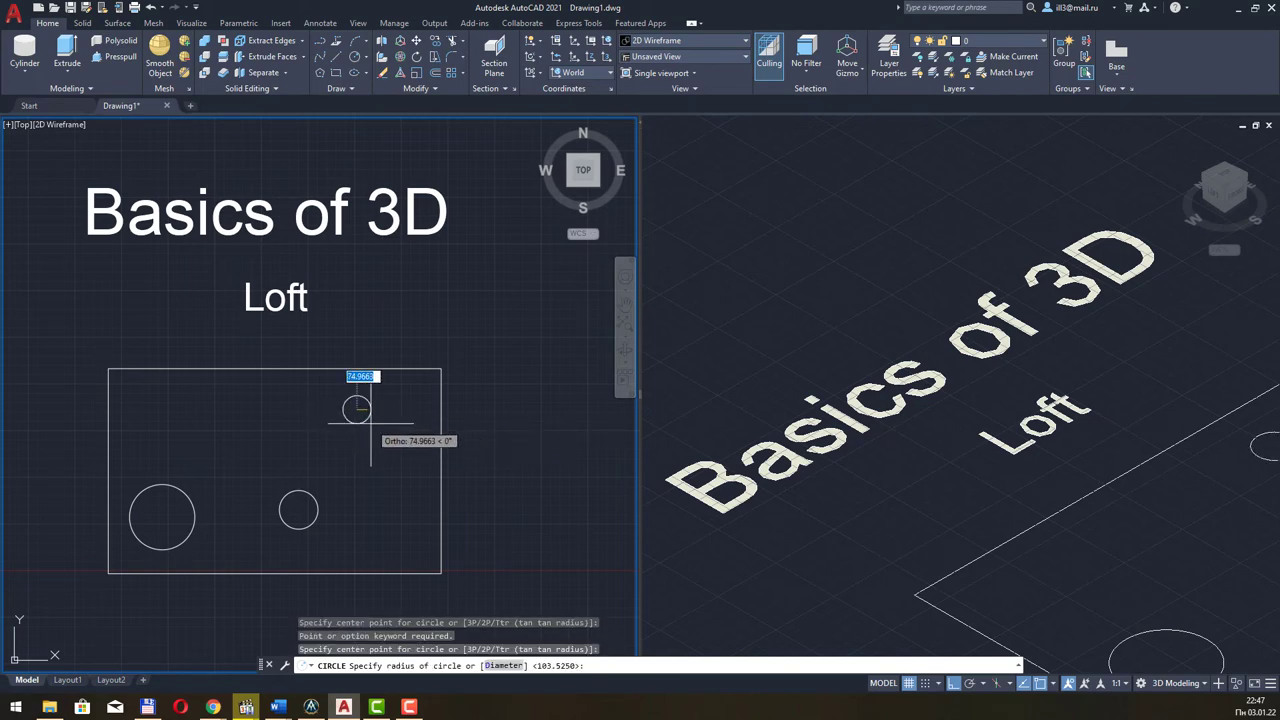
click(371, 422)
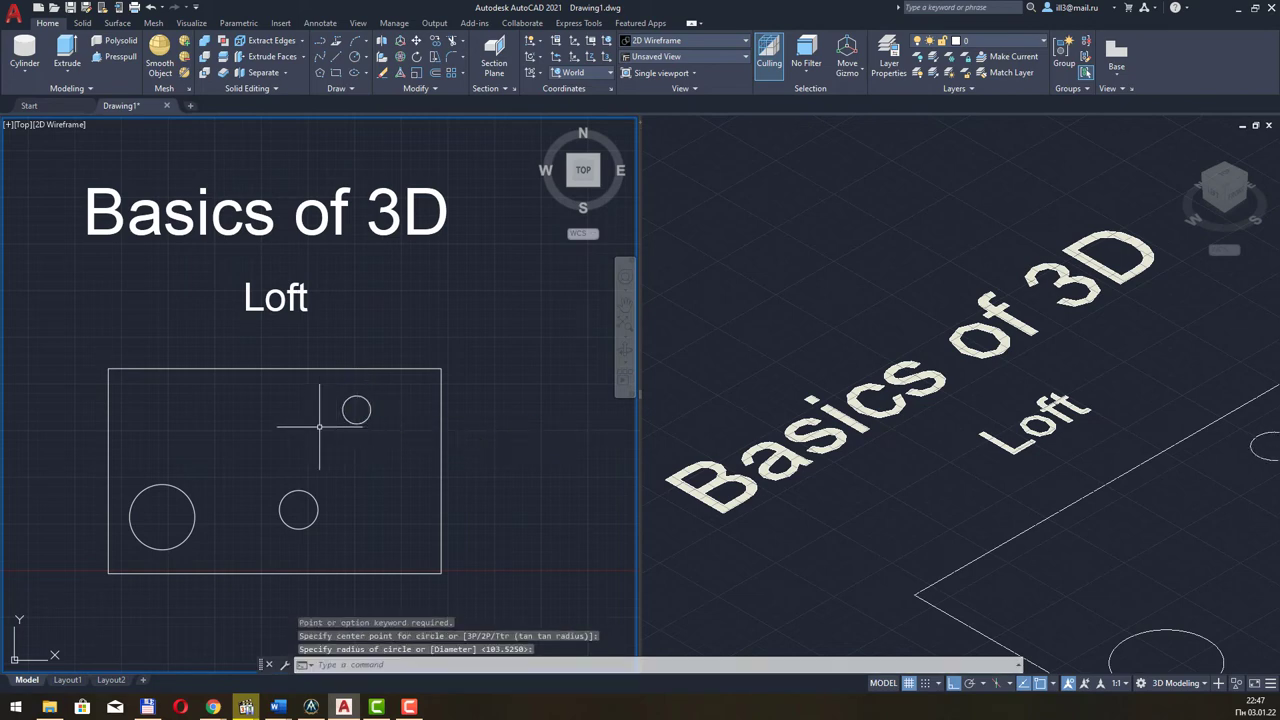
key(Return)
click(223, 400)
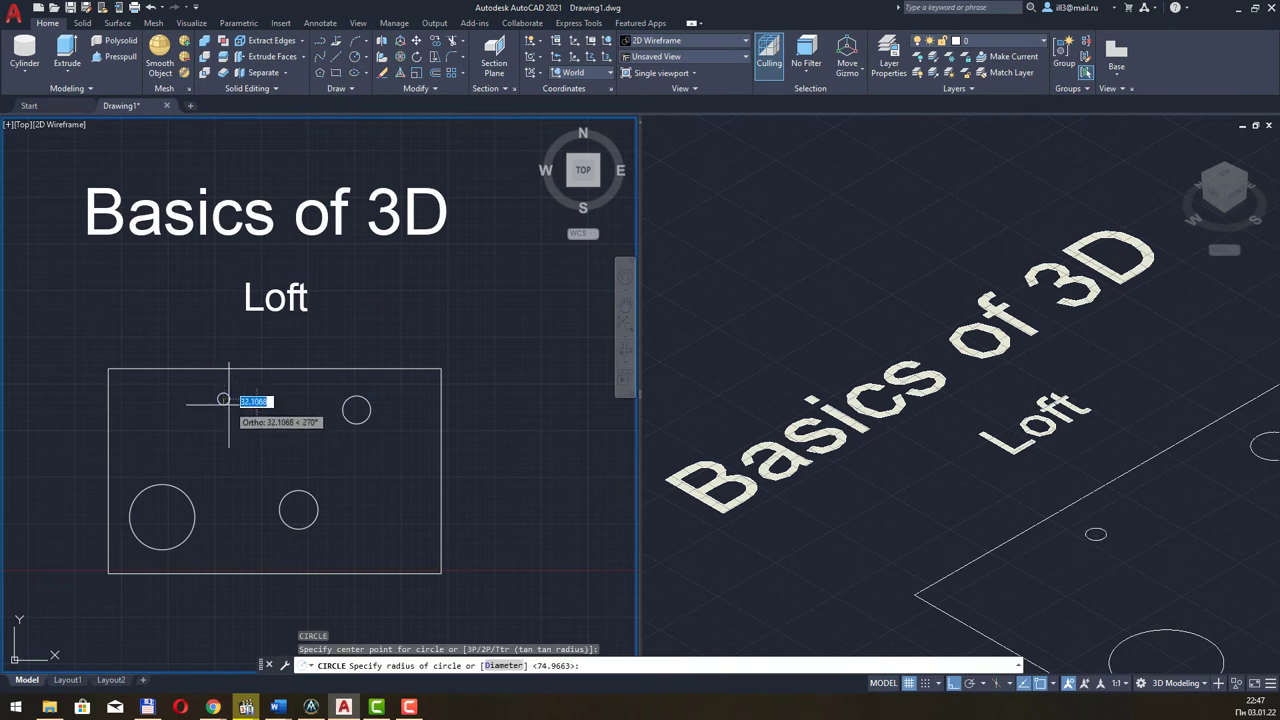
click(229, 405)
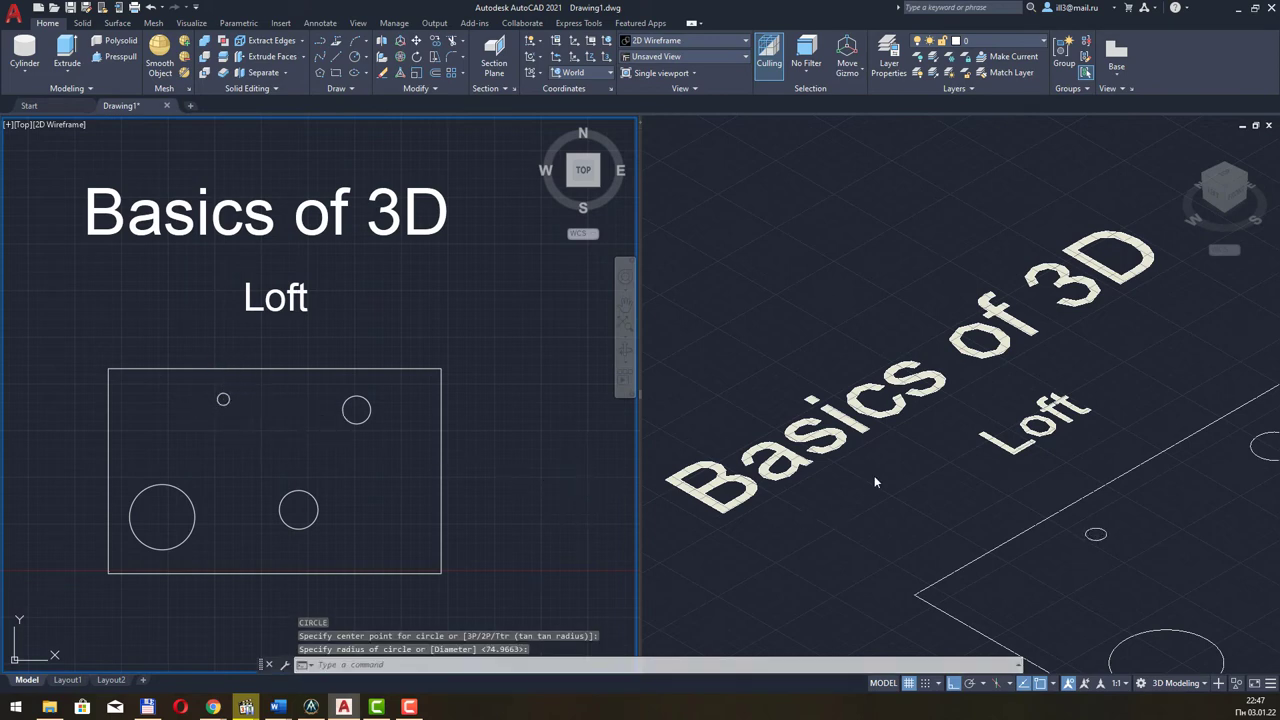
click(950, 438)
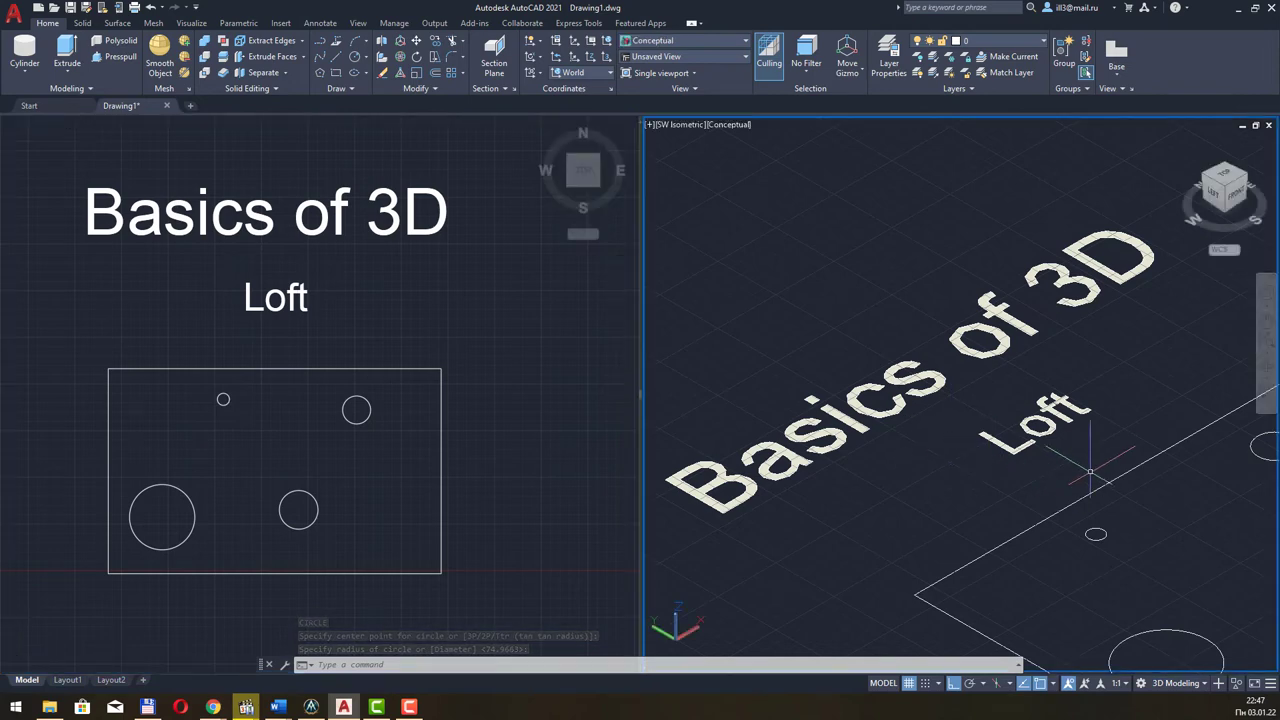
Pan and zoom the SW Isometric viewport to frame the rectangle and its circles
mouse_move(950, 438)
shift+middle_down()
mouse_move(1008, 422)
mouse_move(913, 397)
mouse_move(917, 437)
mouse_move(899, 372)
shift+middle_up()
scroll(1008, 422, down, 4)
scroll(957, 405, down, 1)
scroll(920, 400, up, 2)
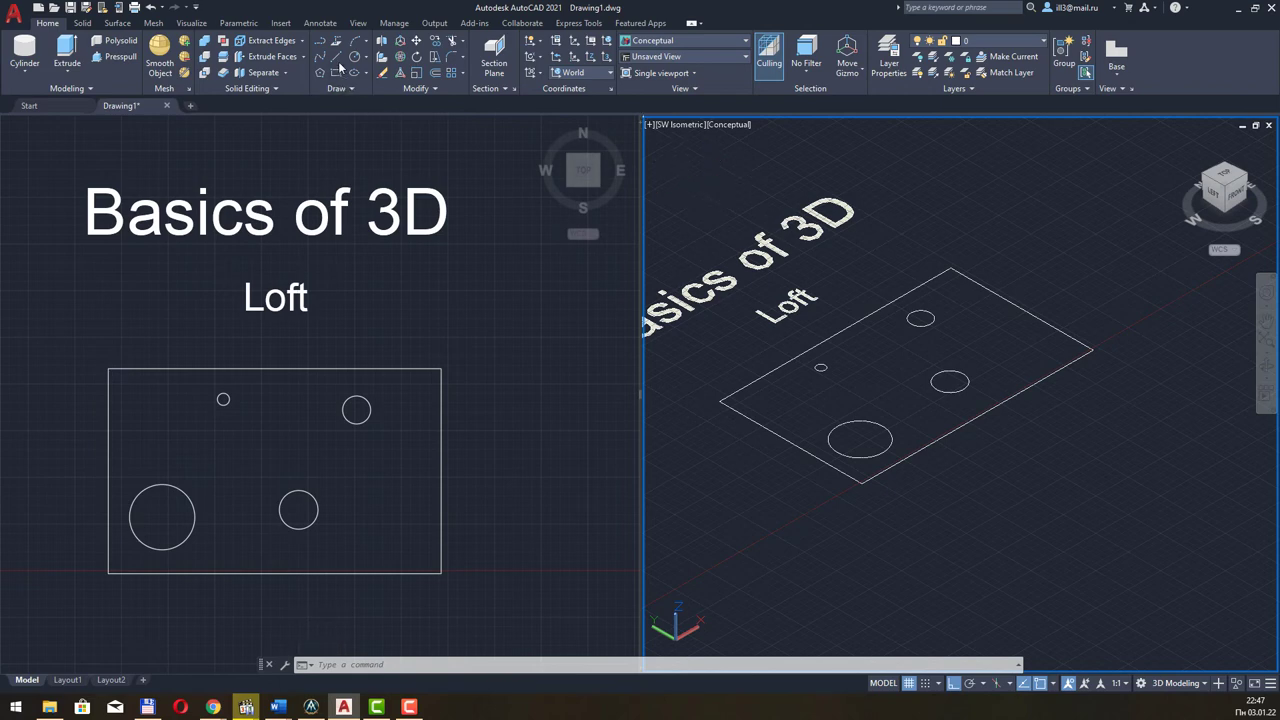
Move the large and middle-sized circles straight up along Z above the plate
click(416, 44)
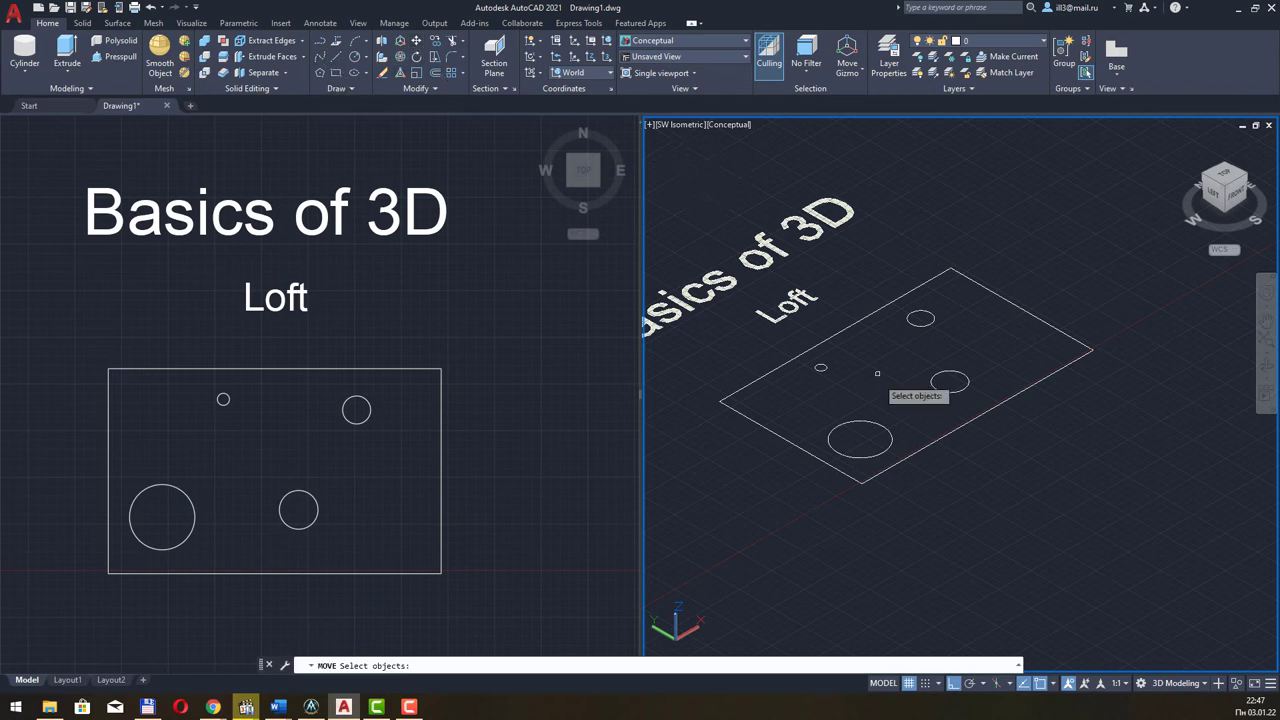
click(865, 422)
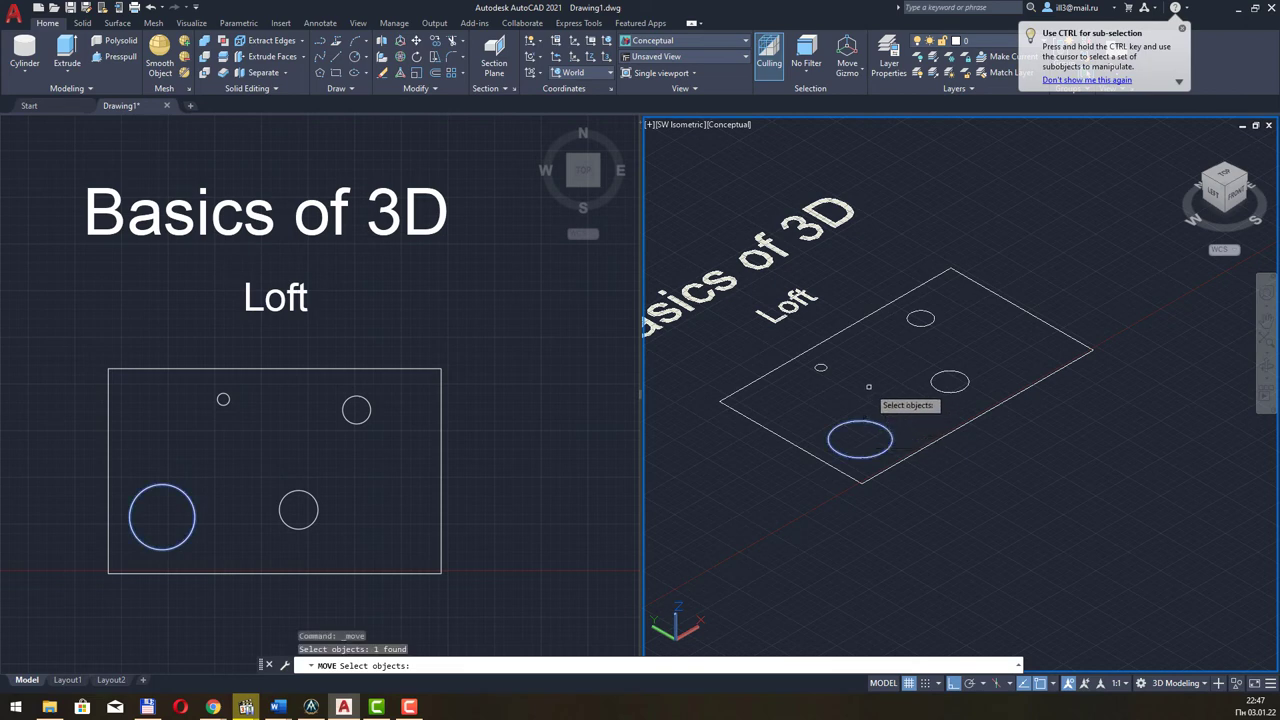
key(Return)
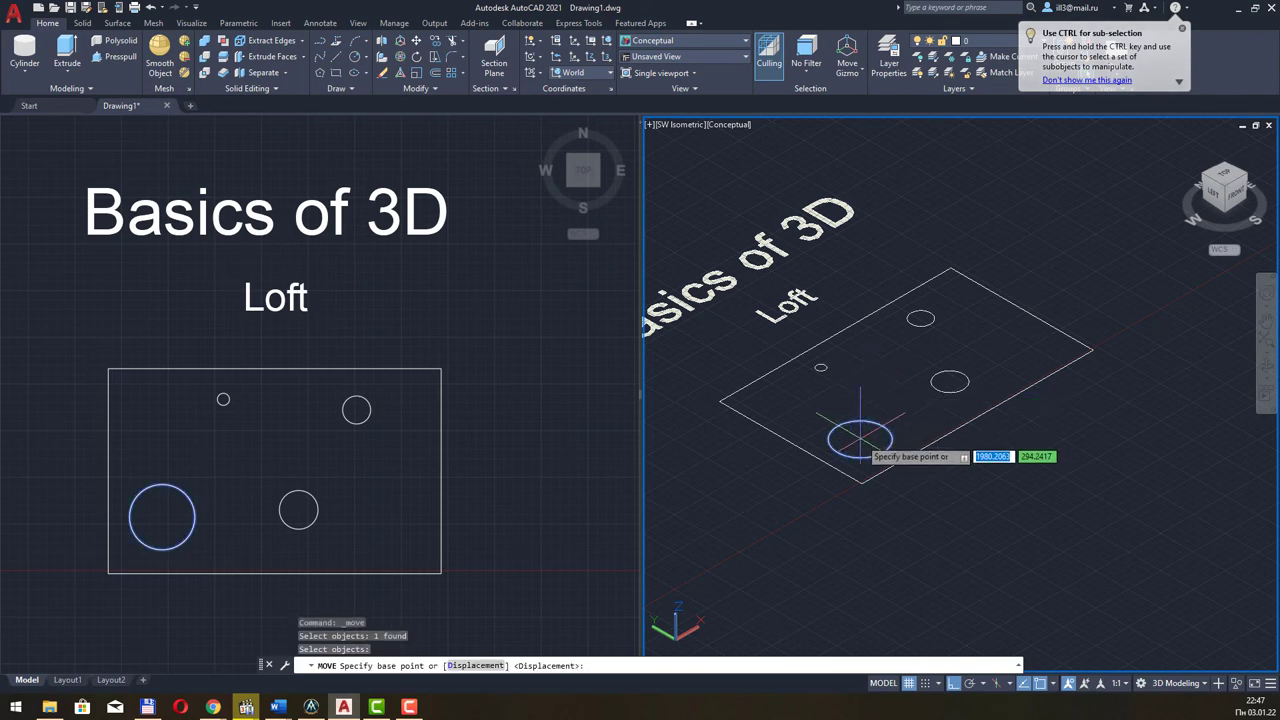
click(860, 434)
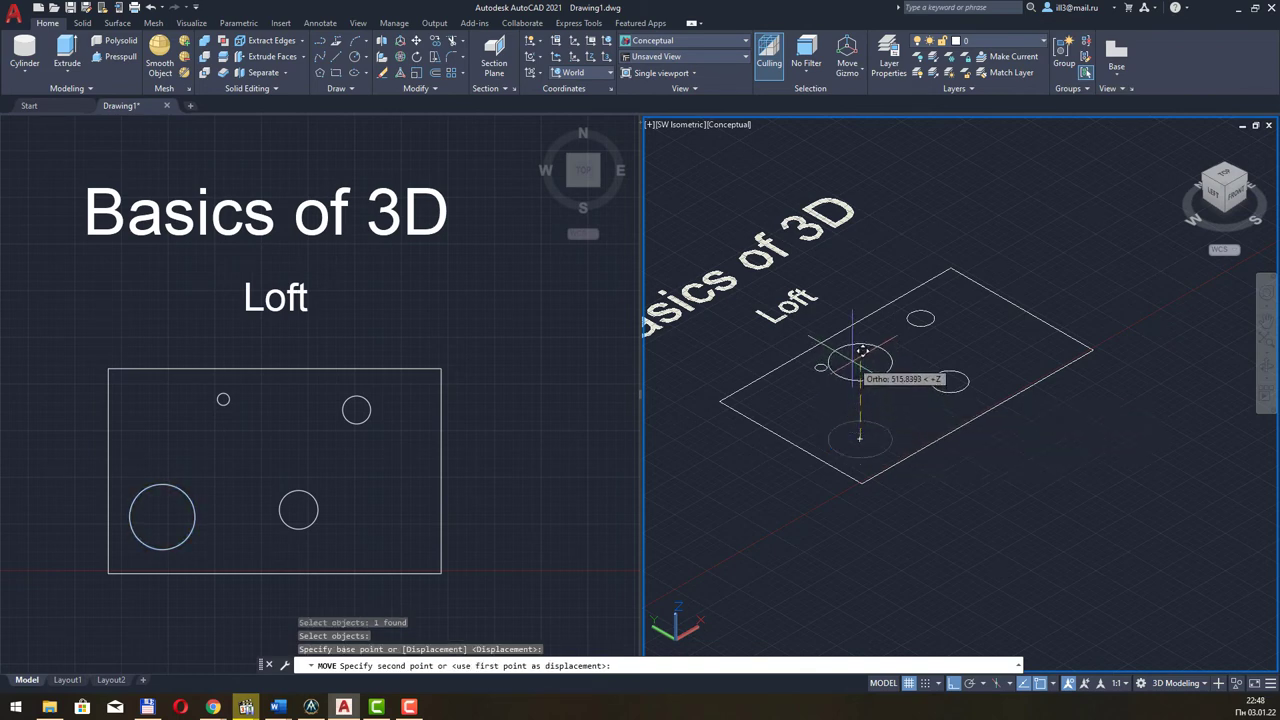
click(861, 352)
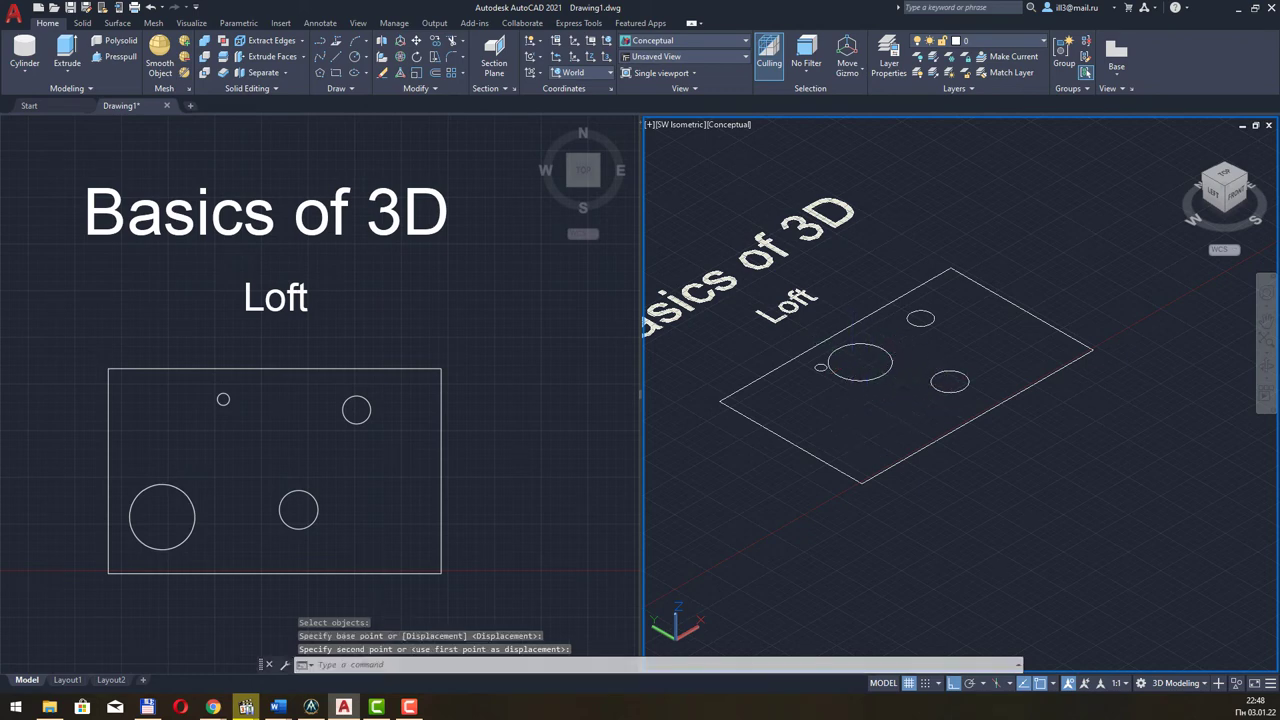
key(Return)
click(949, 381)
key(Return)
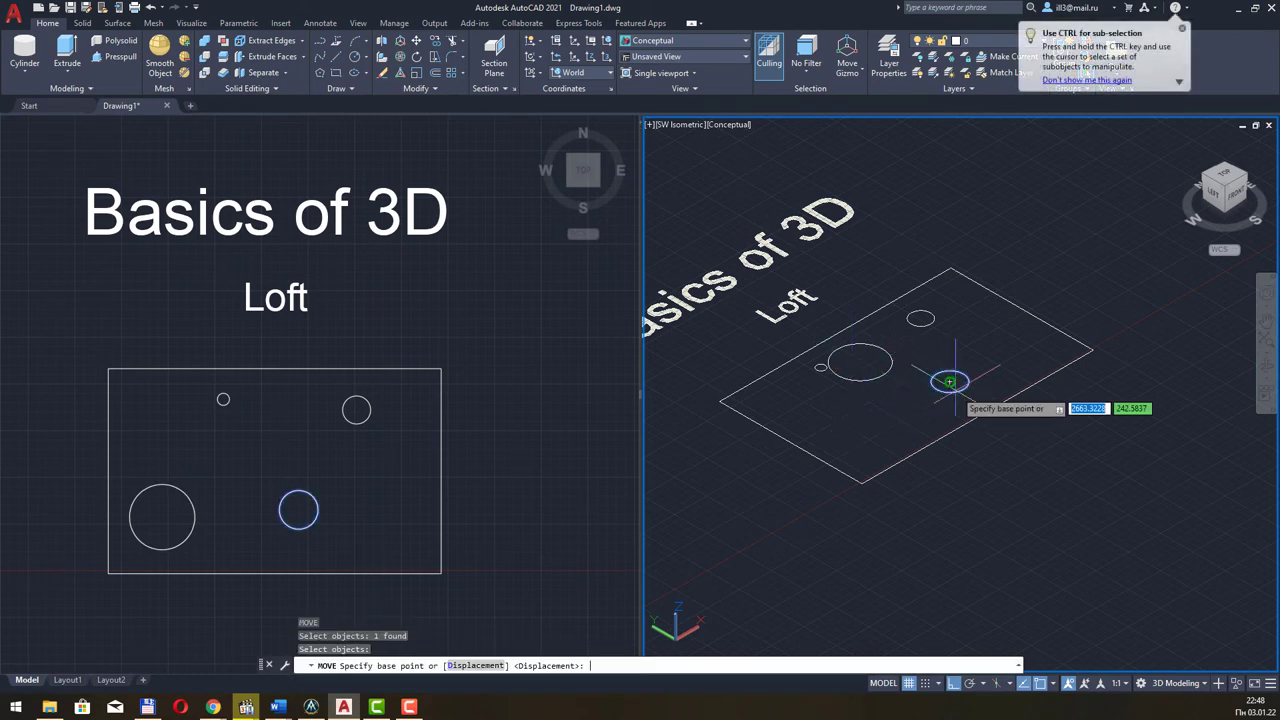
click(949, 381)
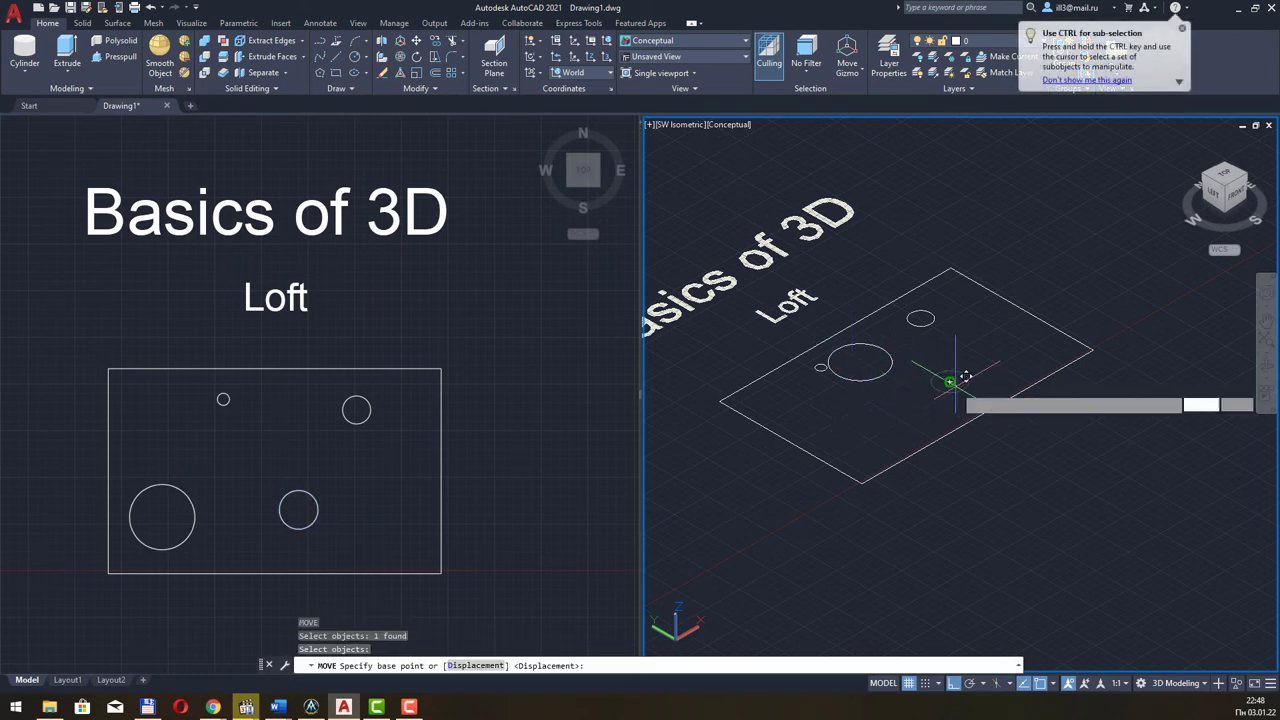
click(952, 268)
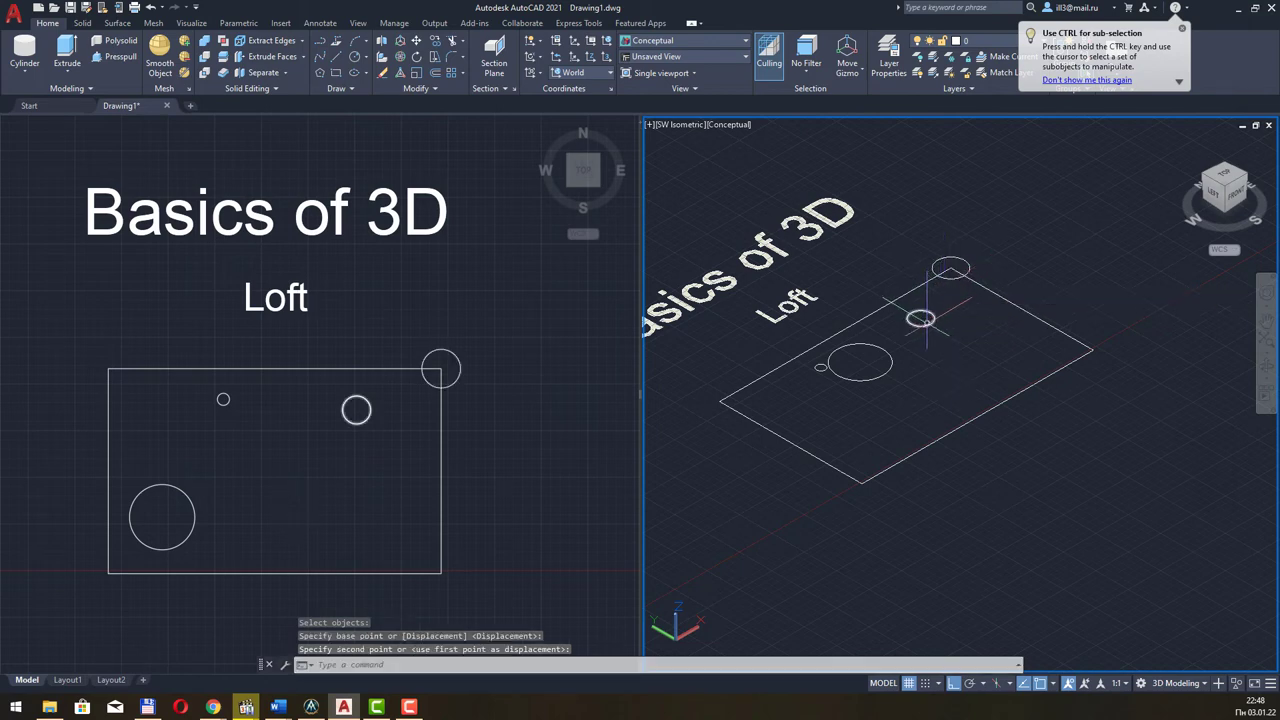
Lift the upper-right circle and the small circle to greater heights along Z
key(Return)
click(924, 318)
click(924, 318)
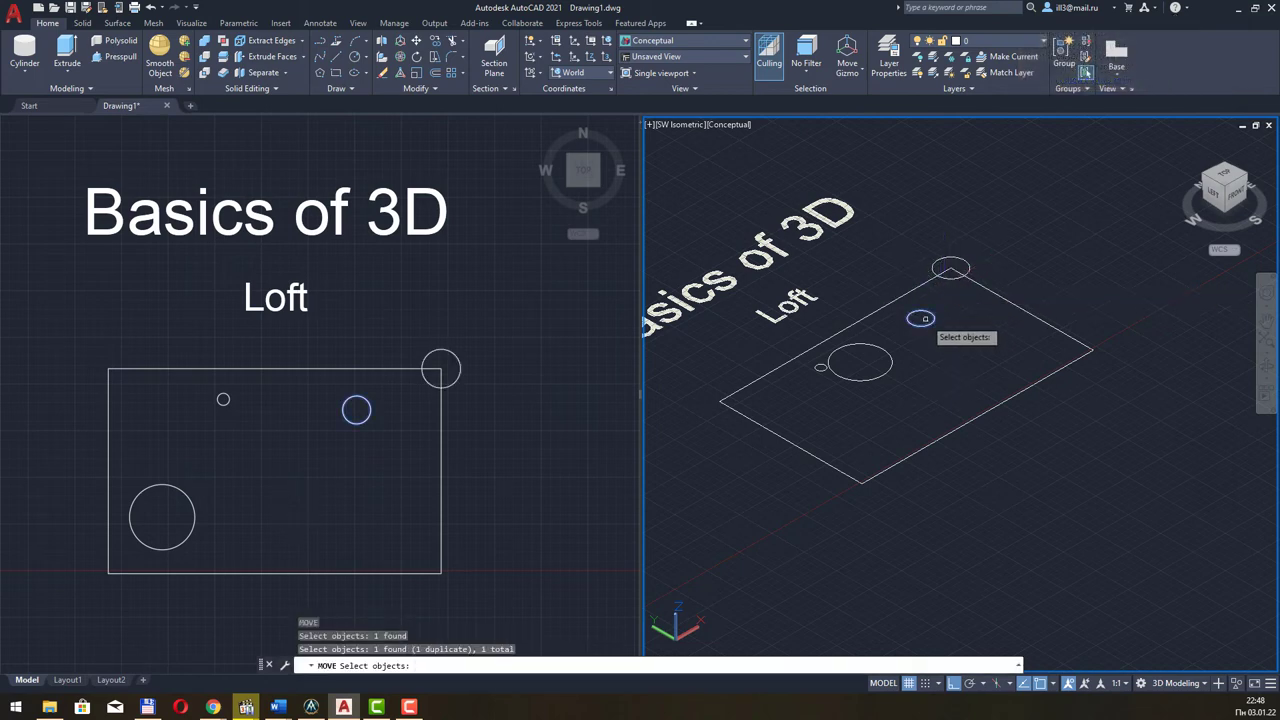
key(Return)
click(920, 318)
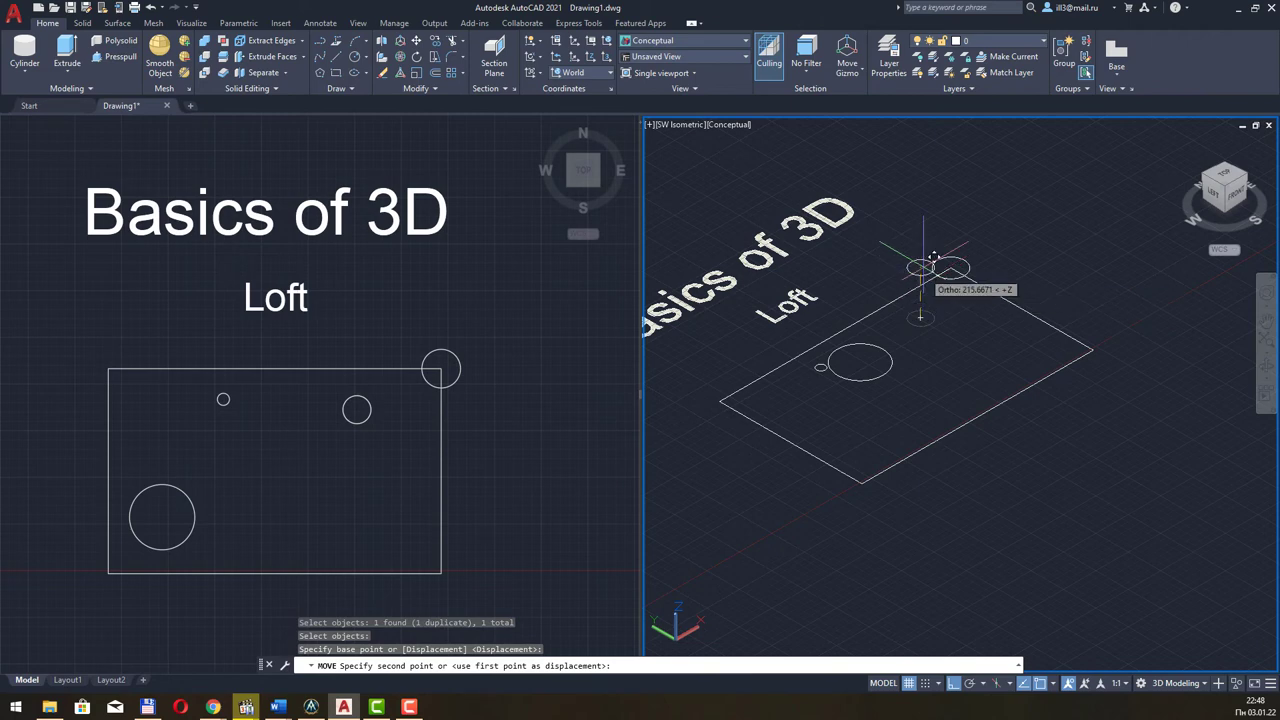
click(920, 157)
middle_drag(862, 407, 848, 505)
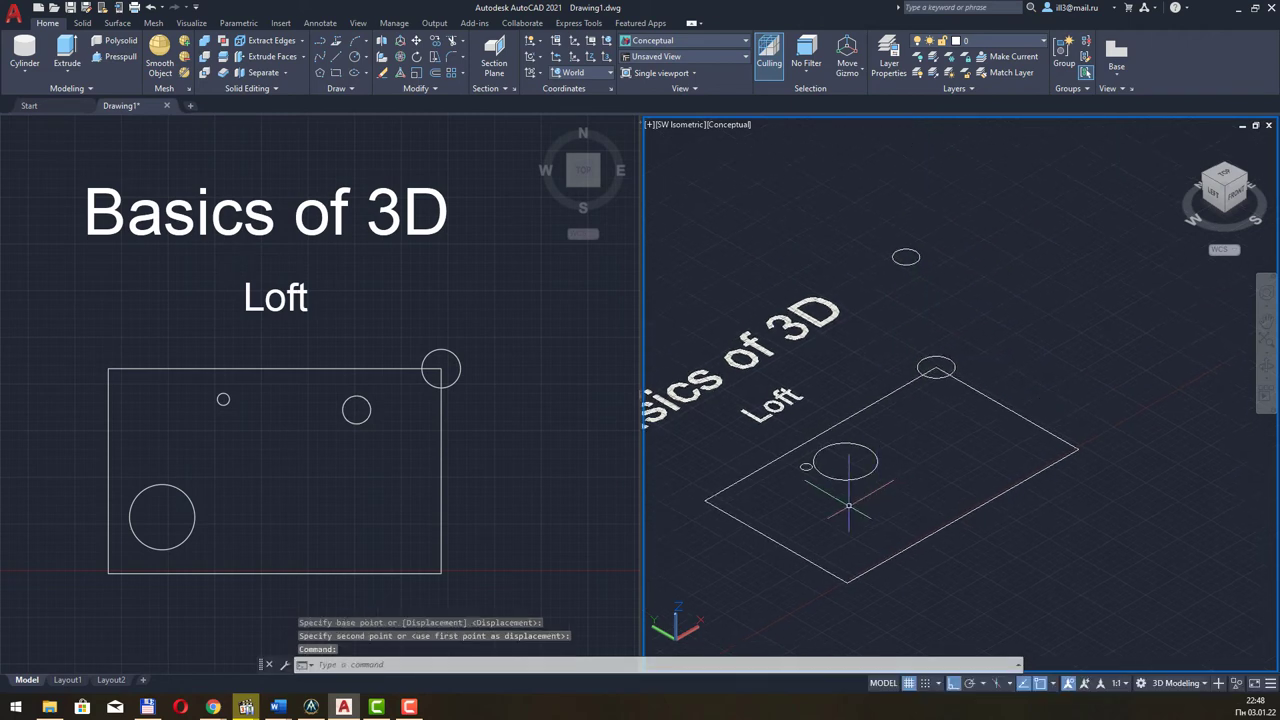
key(Return)
click(806, 467)
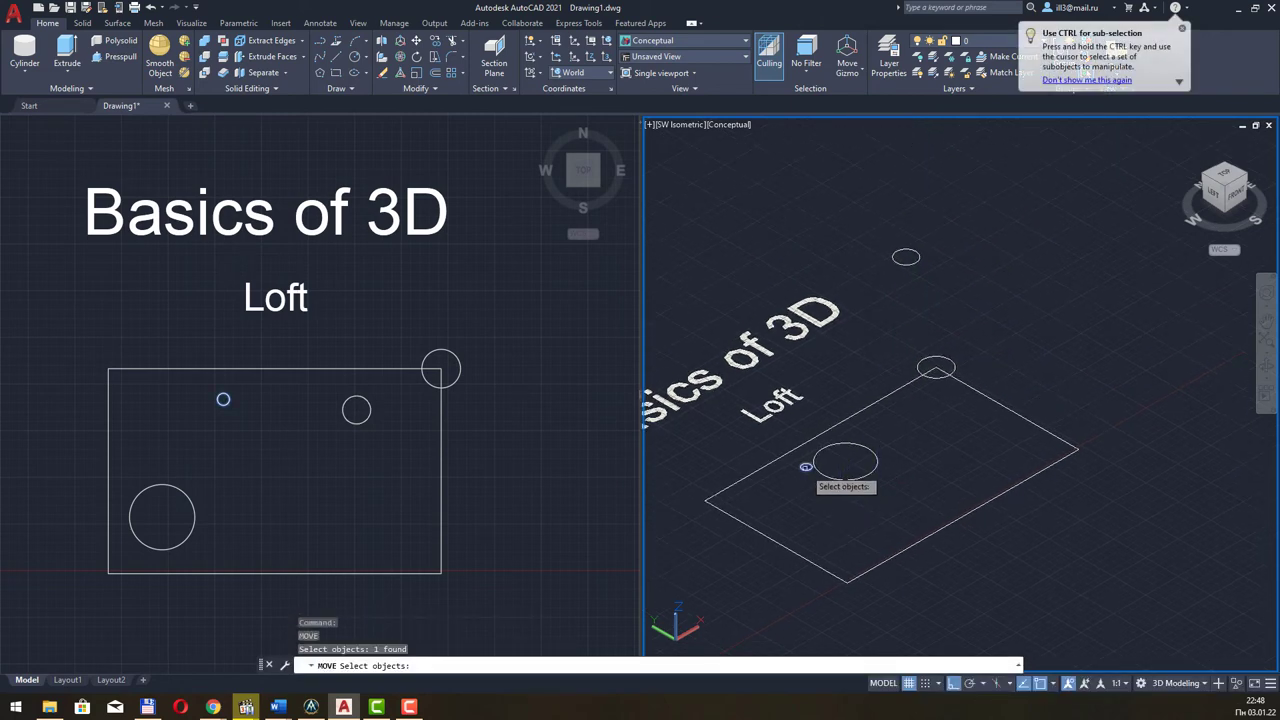
key(Return)
click(806, 466)
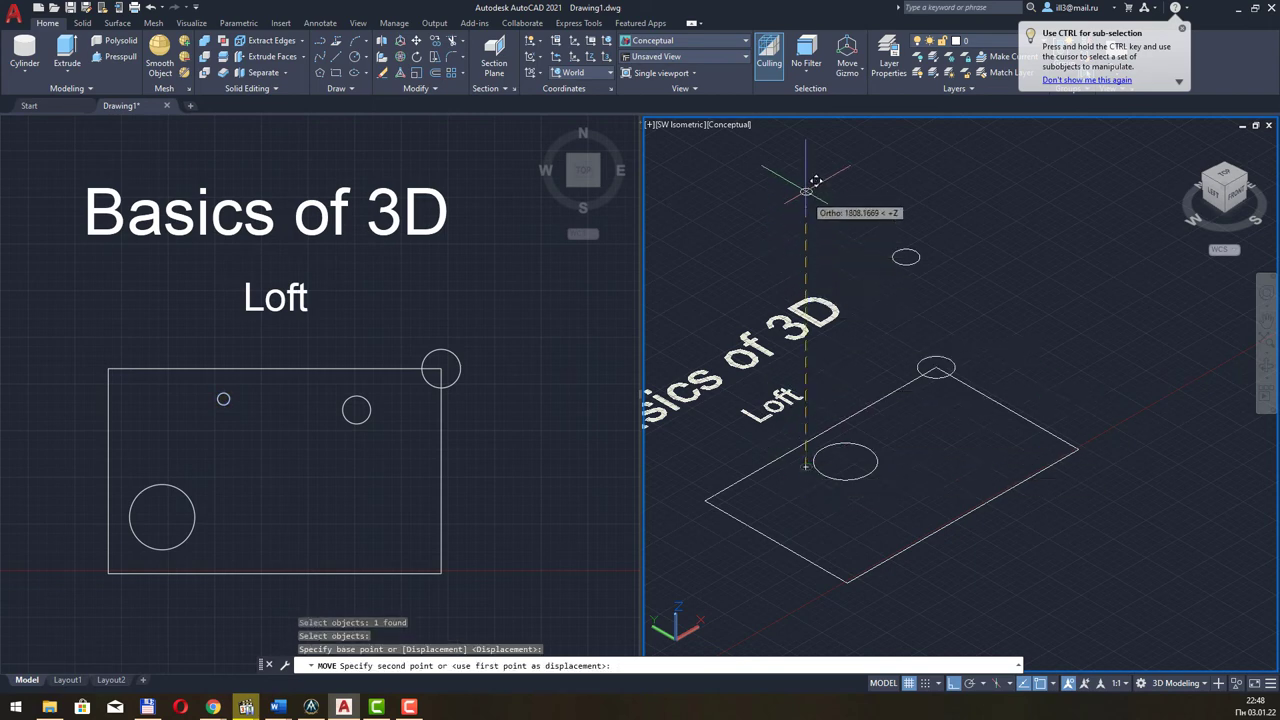
click(808, 142)
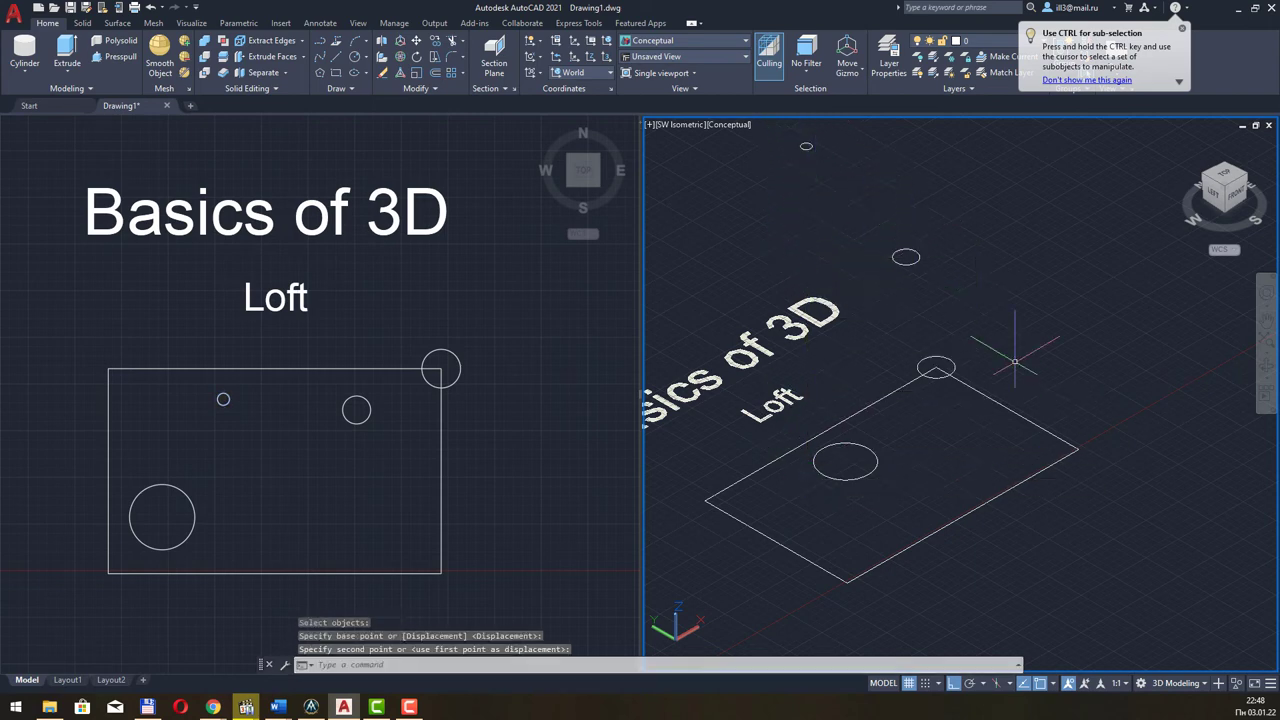
mouse_move(1080, 440)
shift+middle_down()
mouse_move(1044, 446)
mouse_move(1015, 428)
mouse_move(1042, 414)
shift+middle_up()
scroll(1015, 430, down, 2)
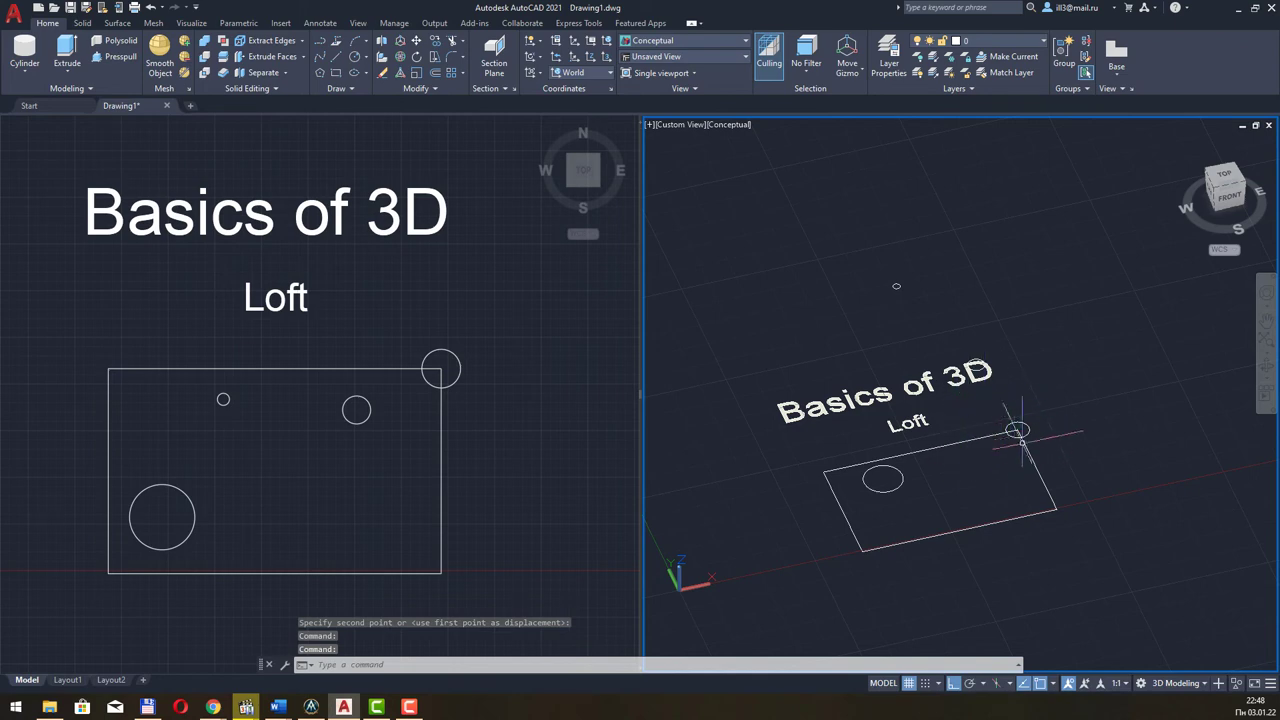
With Ortho off, move the corner circle into the rectangle's lower-right area
click(455, 362)
click(443, 362)
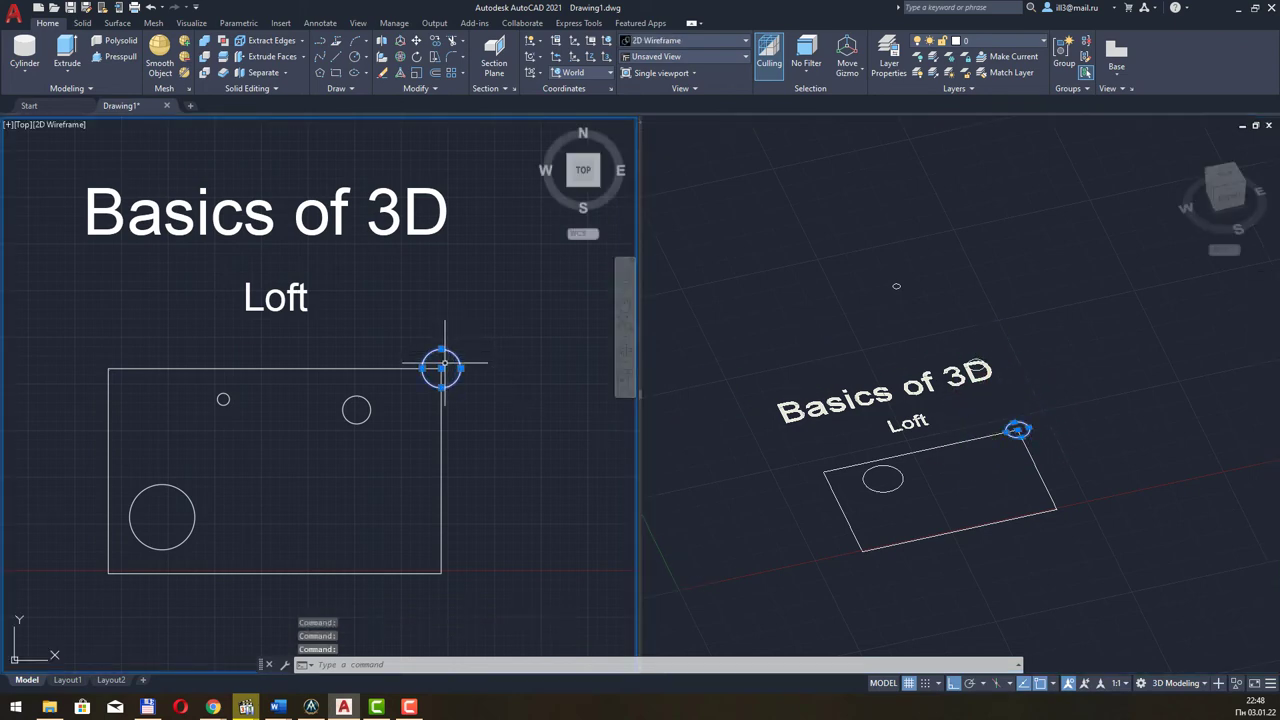
click(416, 41)
click(443, 374)
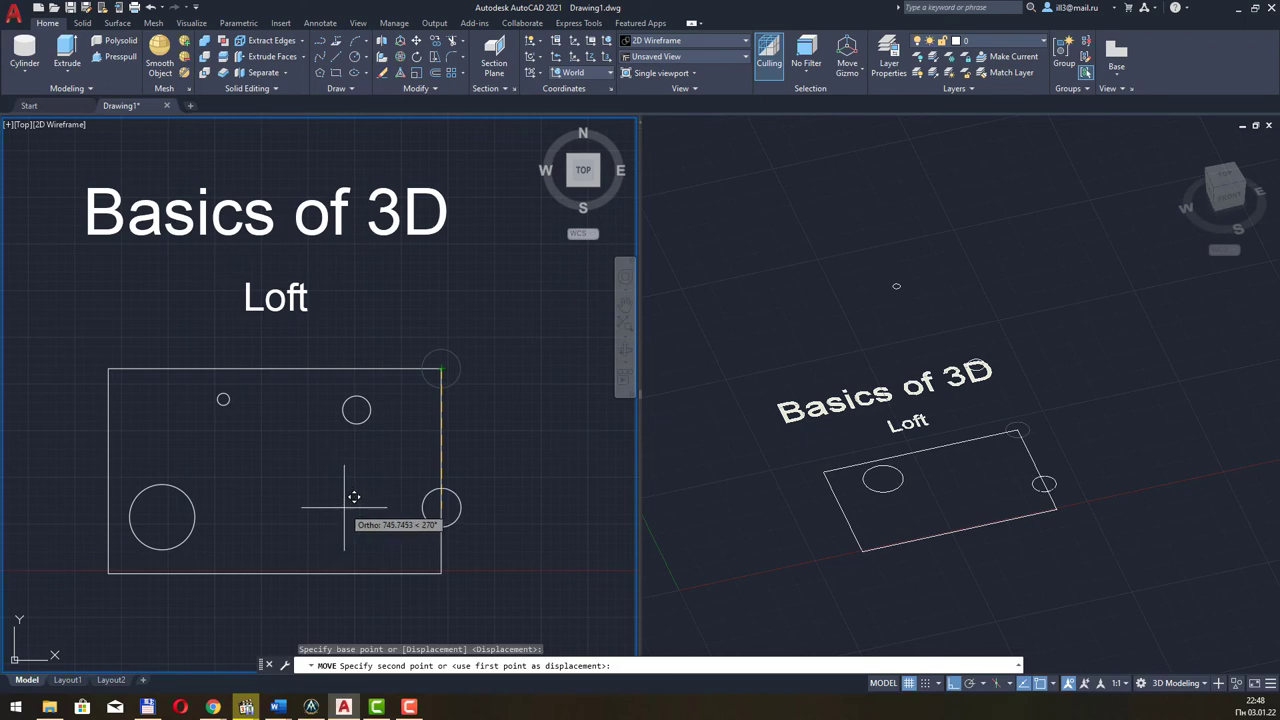
key(F8)
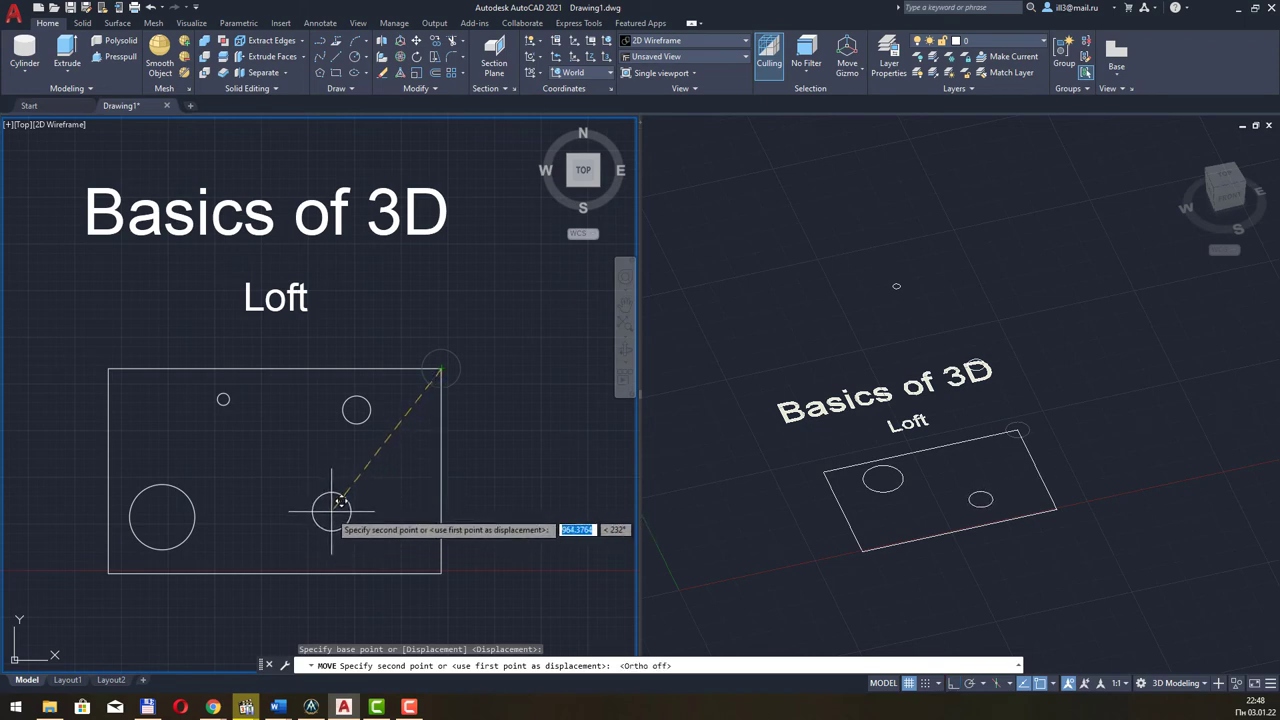
click(327, 517)
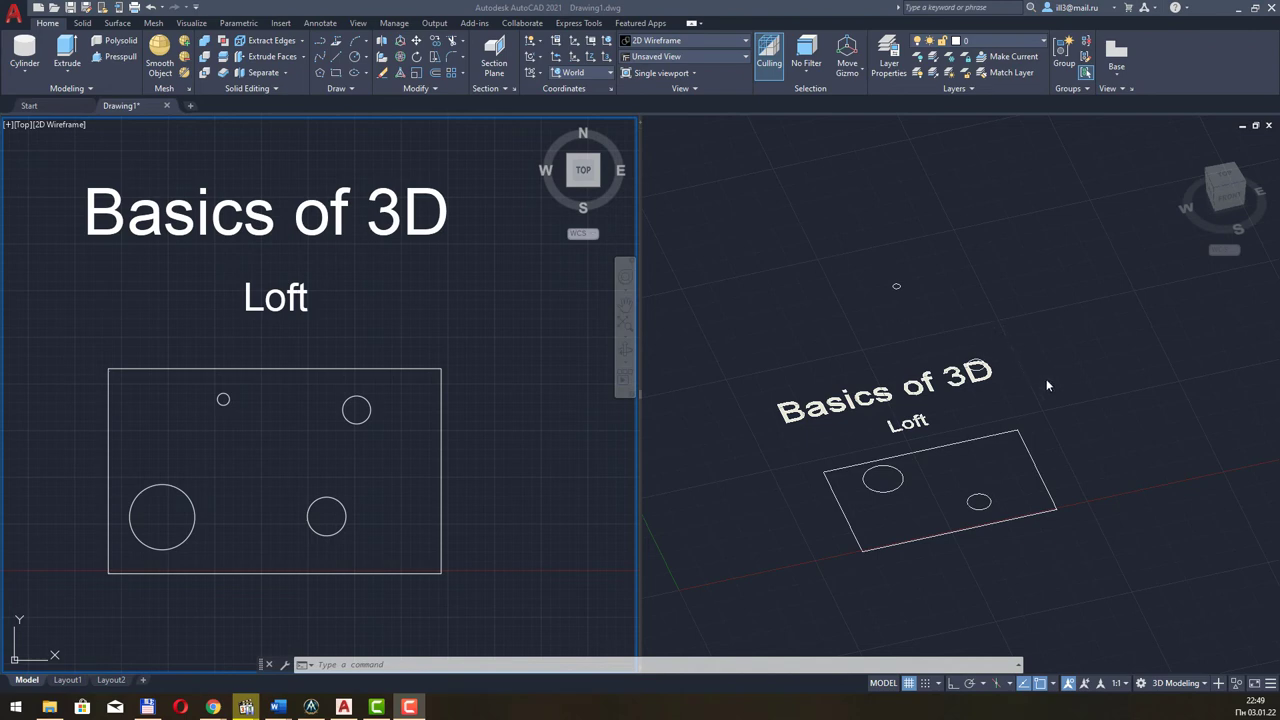
Start a Loft from the Extrude dropdown, pick the rectangle, then cancel it
shift+middle_drag(1083, 407, 1088, 380)
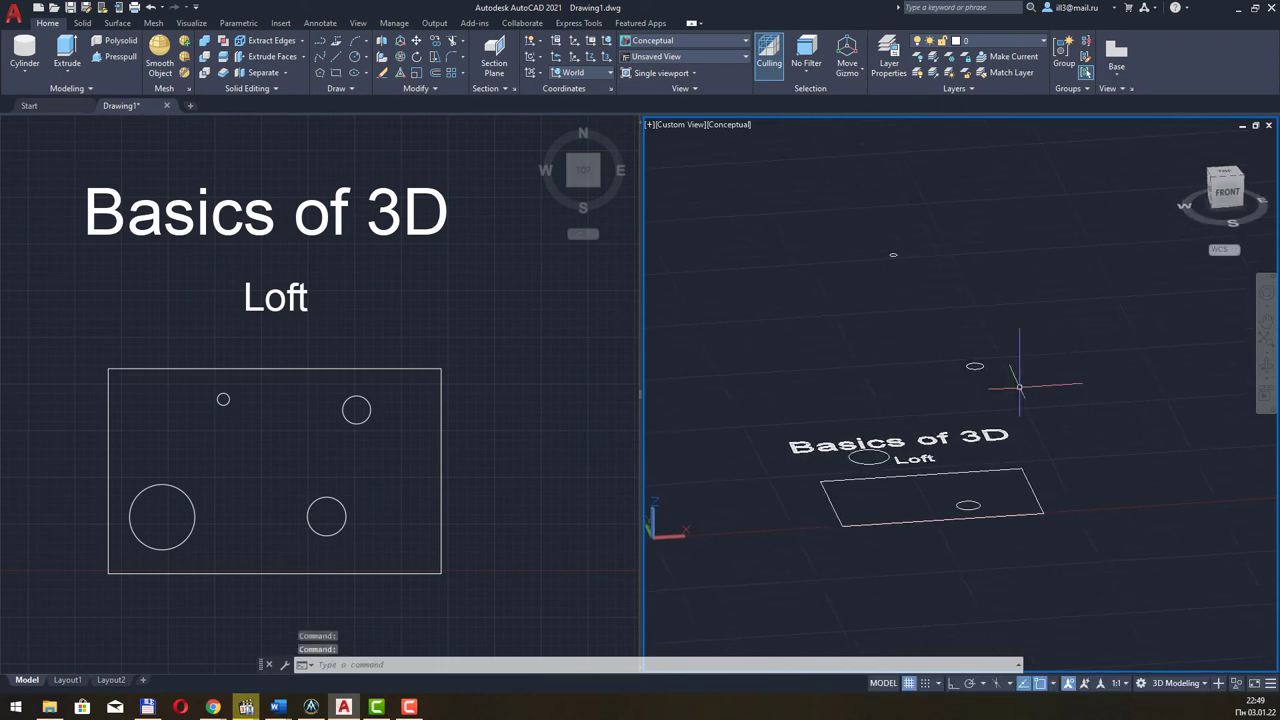
click(69, 76)
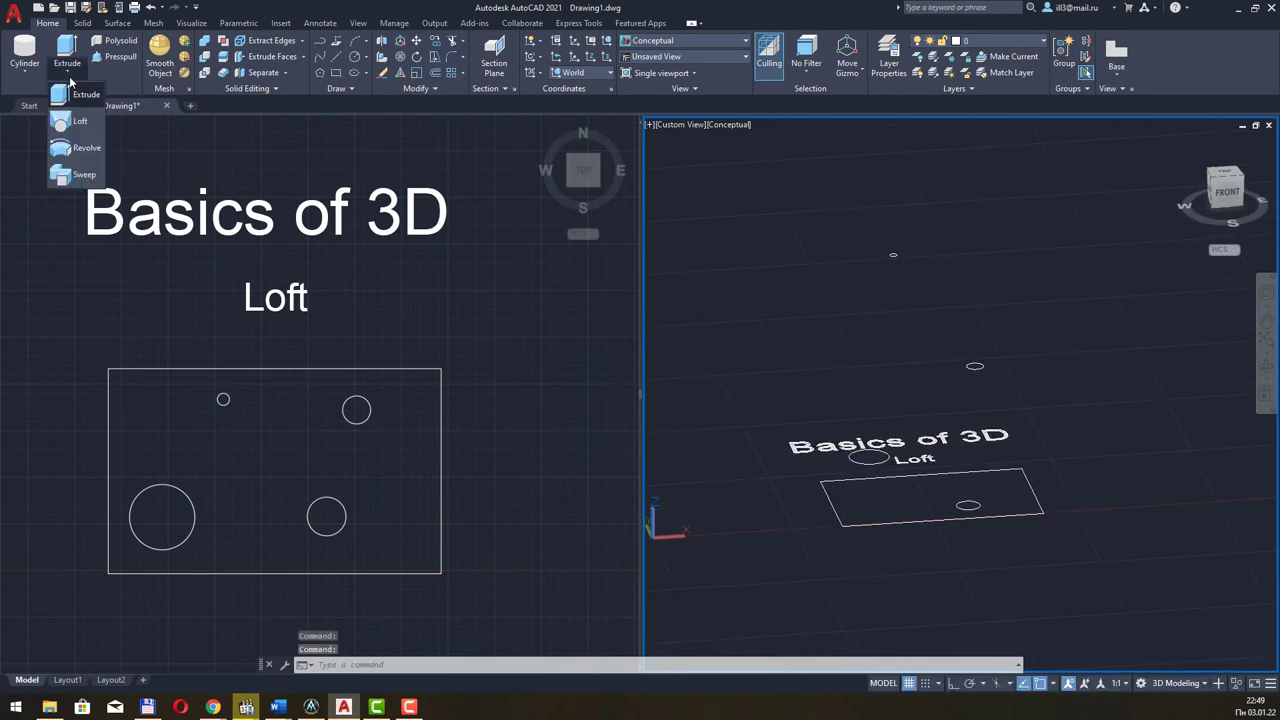
click(80, 121)
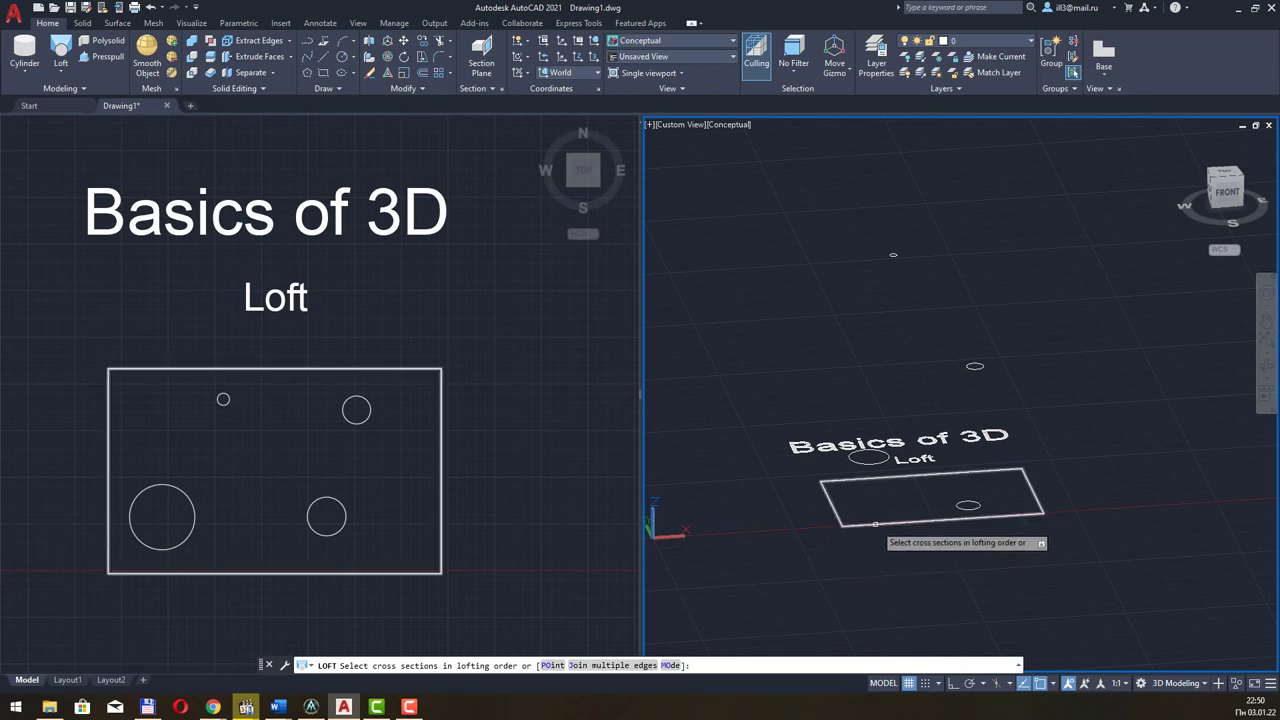
click(875, 523)
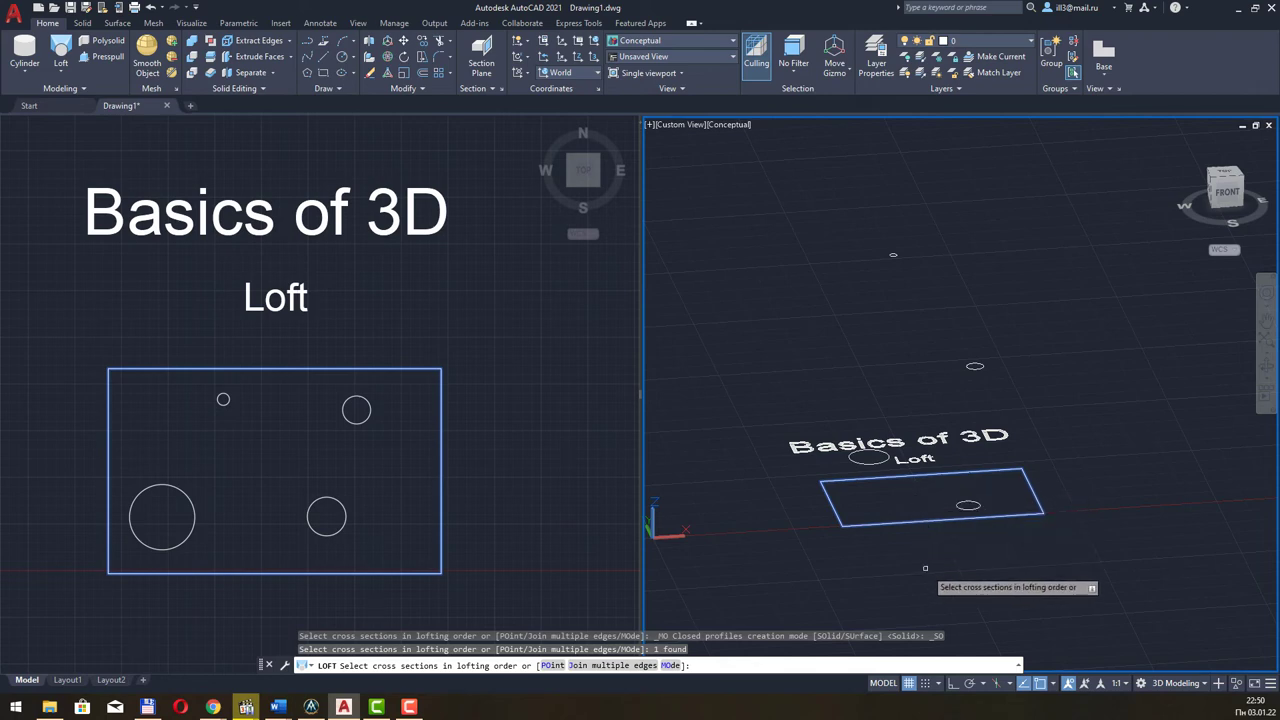
shift+middle_drag(961, 569, 979, 545)
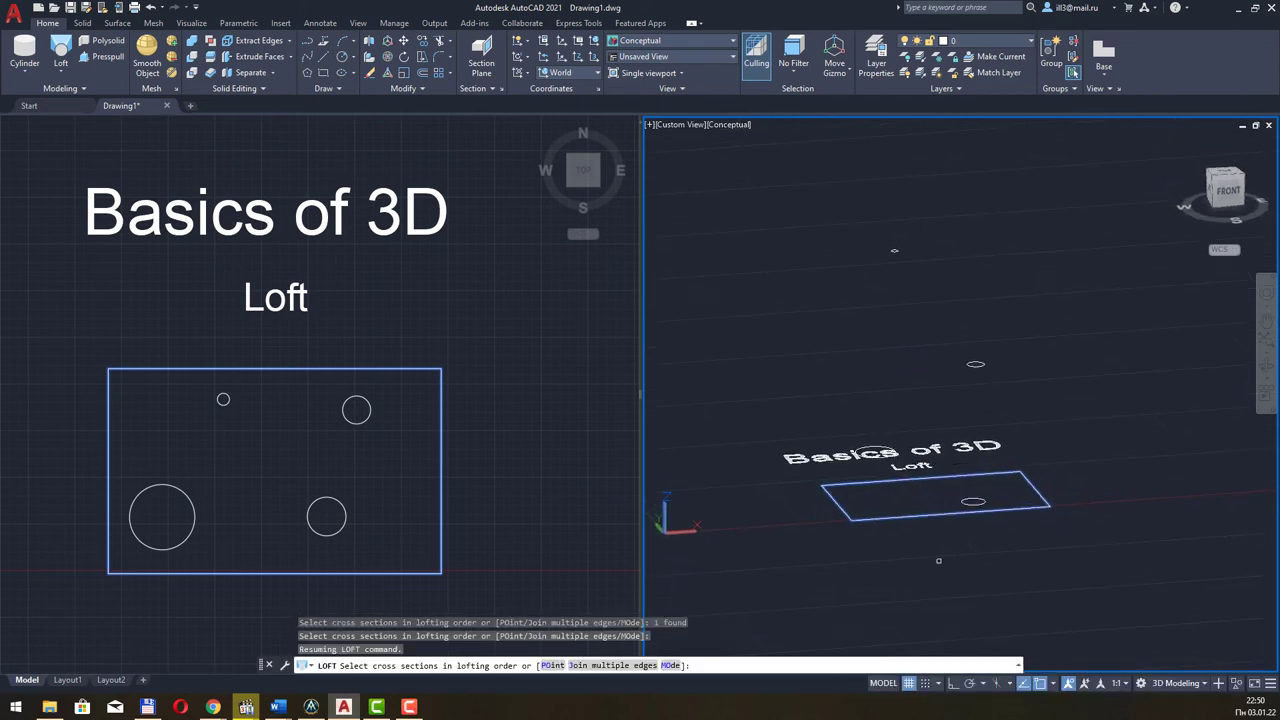
key(Escape)
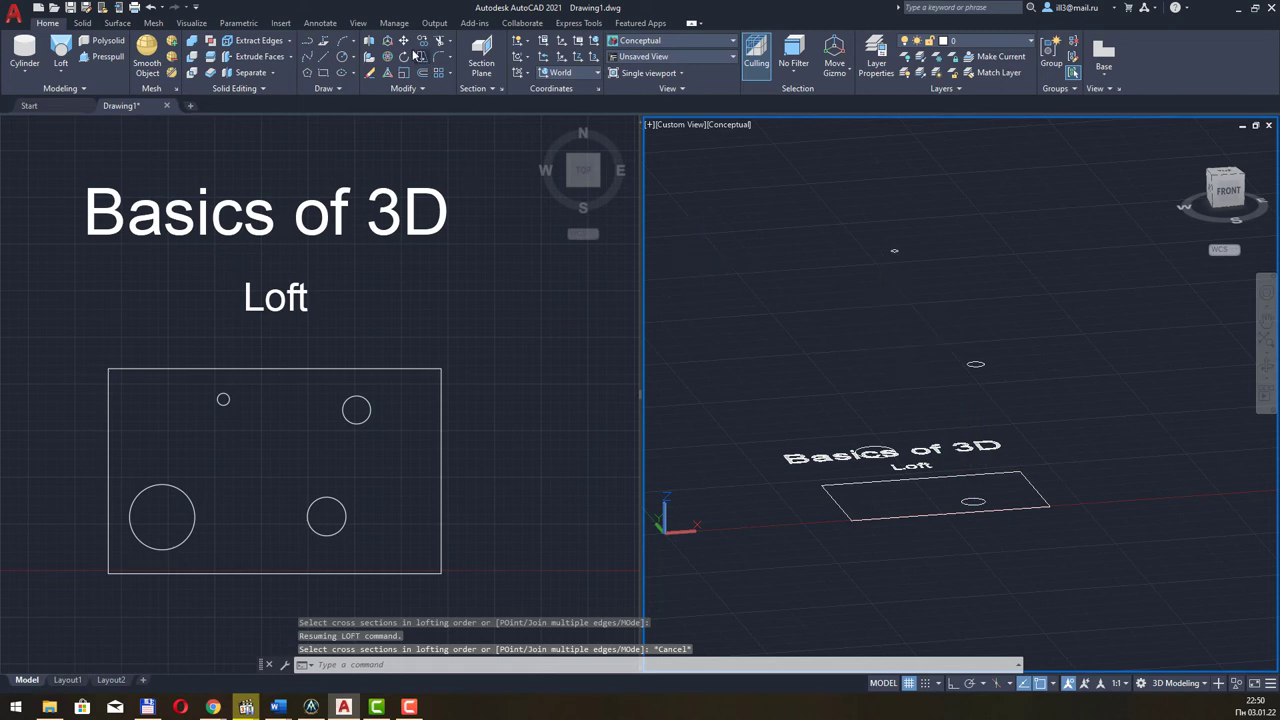
With Ortho back on, raise the circle inside the rectangle higher along Z
key(F8)
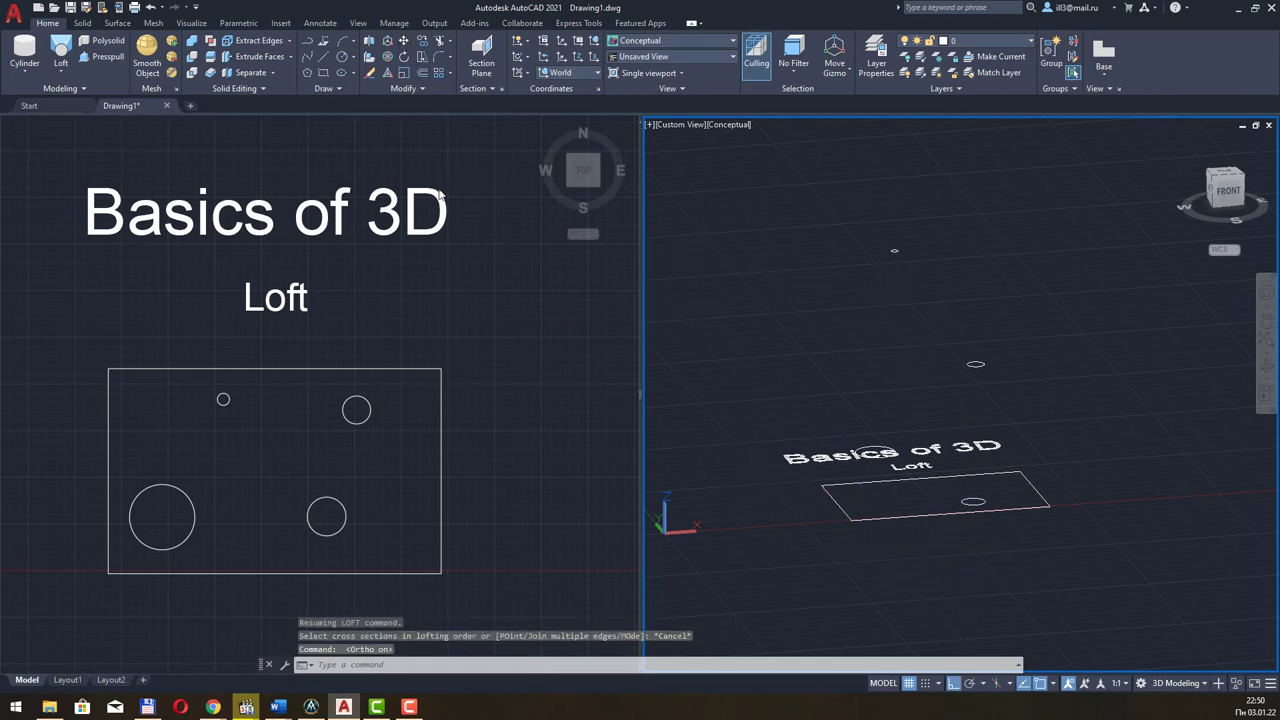
click(404, 41)
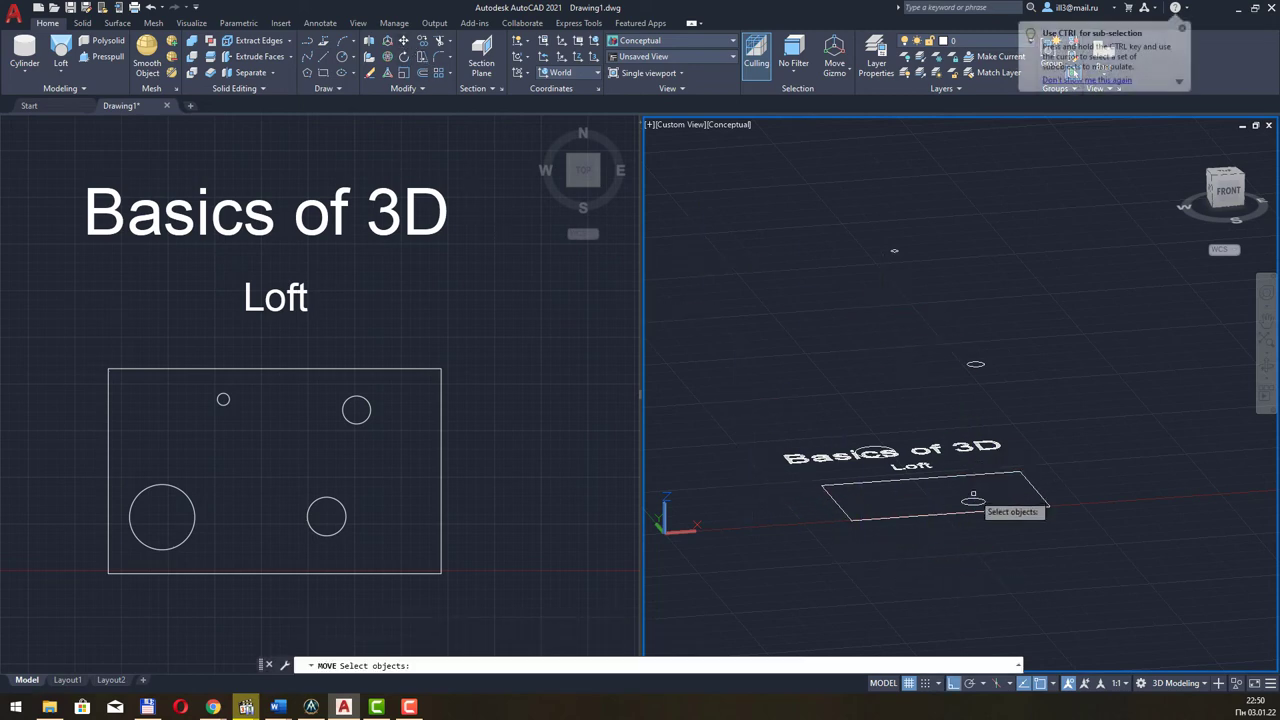
click(973, 501)
click(973, 501)
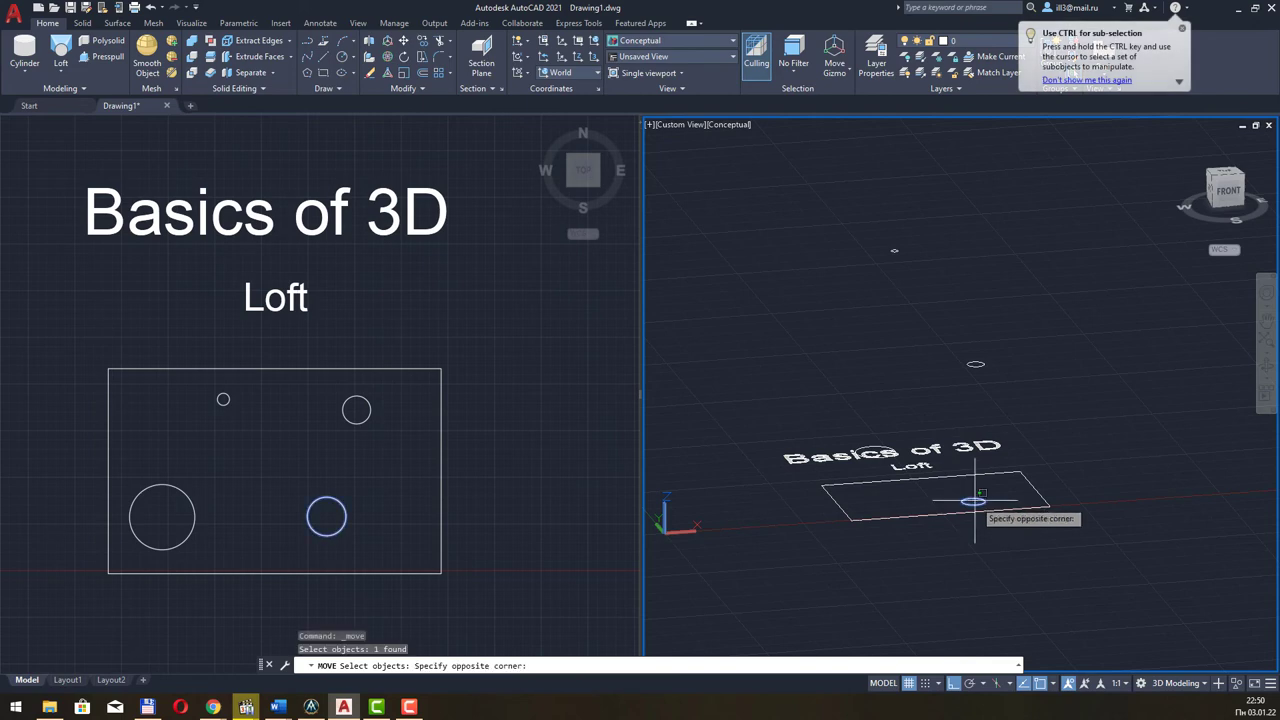
click(974, 500)
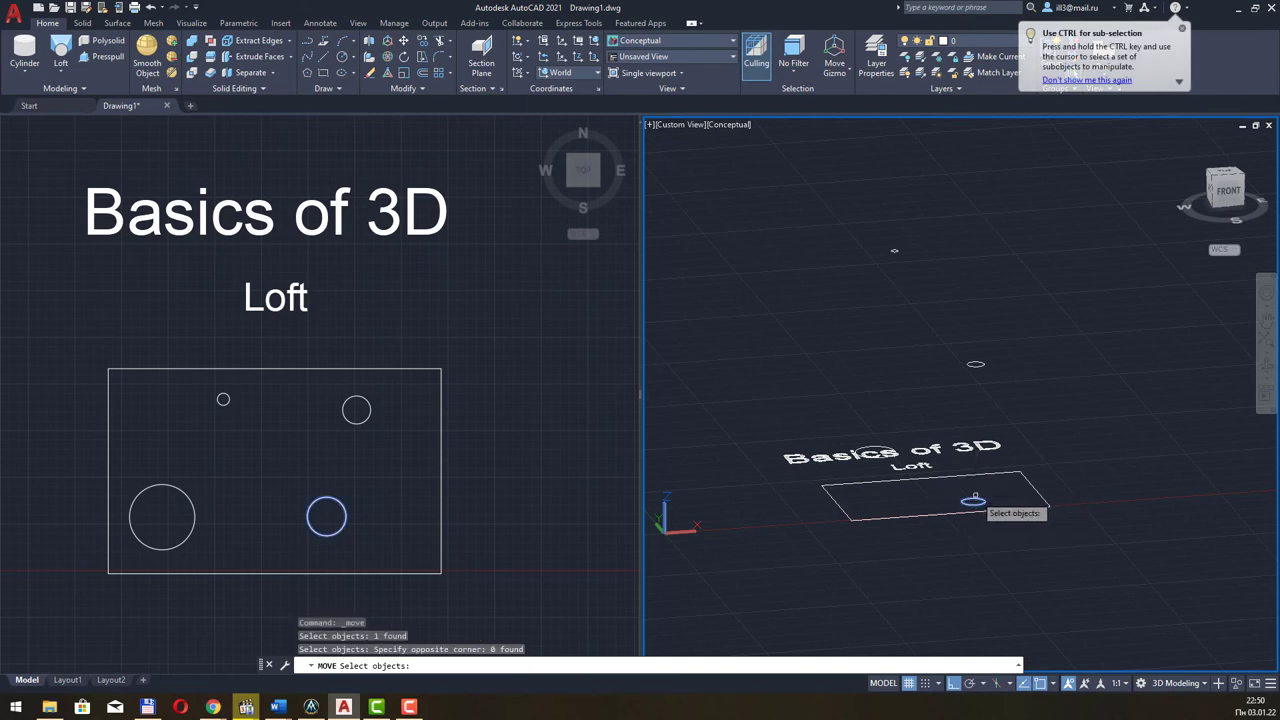
key(Return)
click(973, 500)
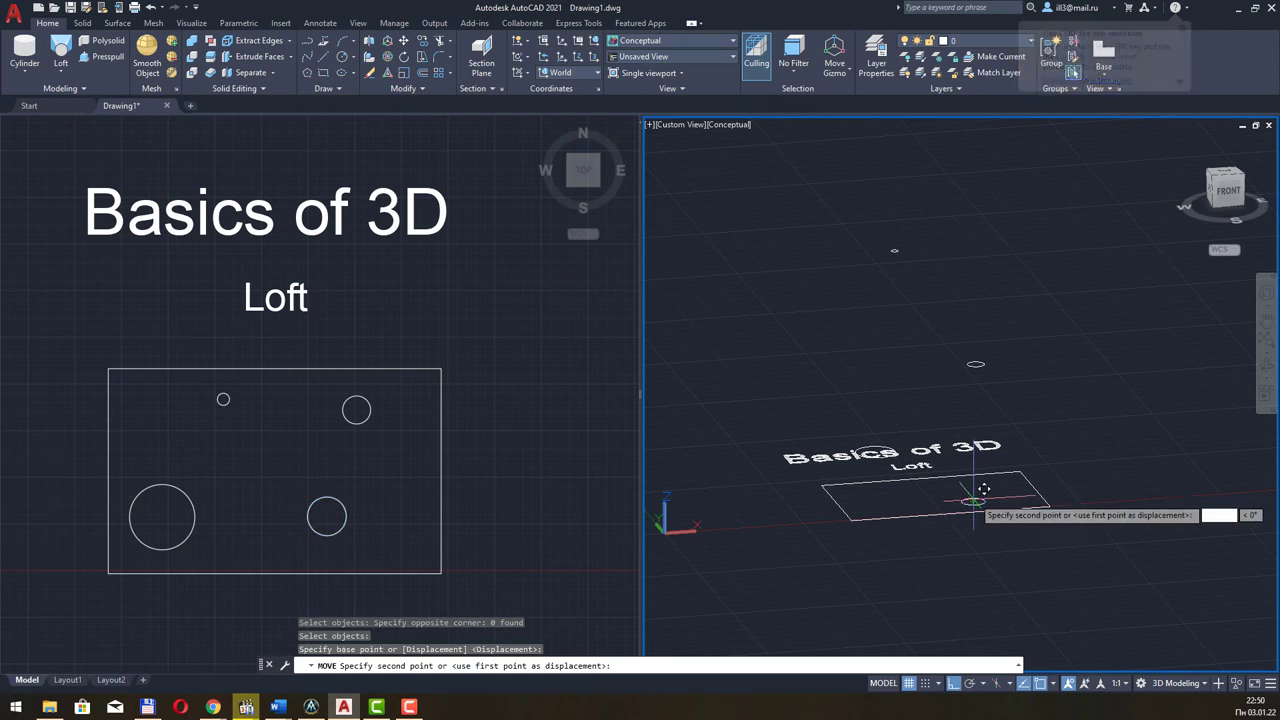
click(983, 404)
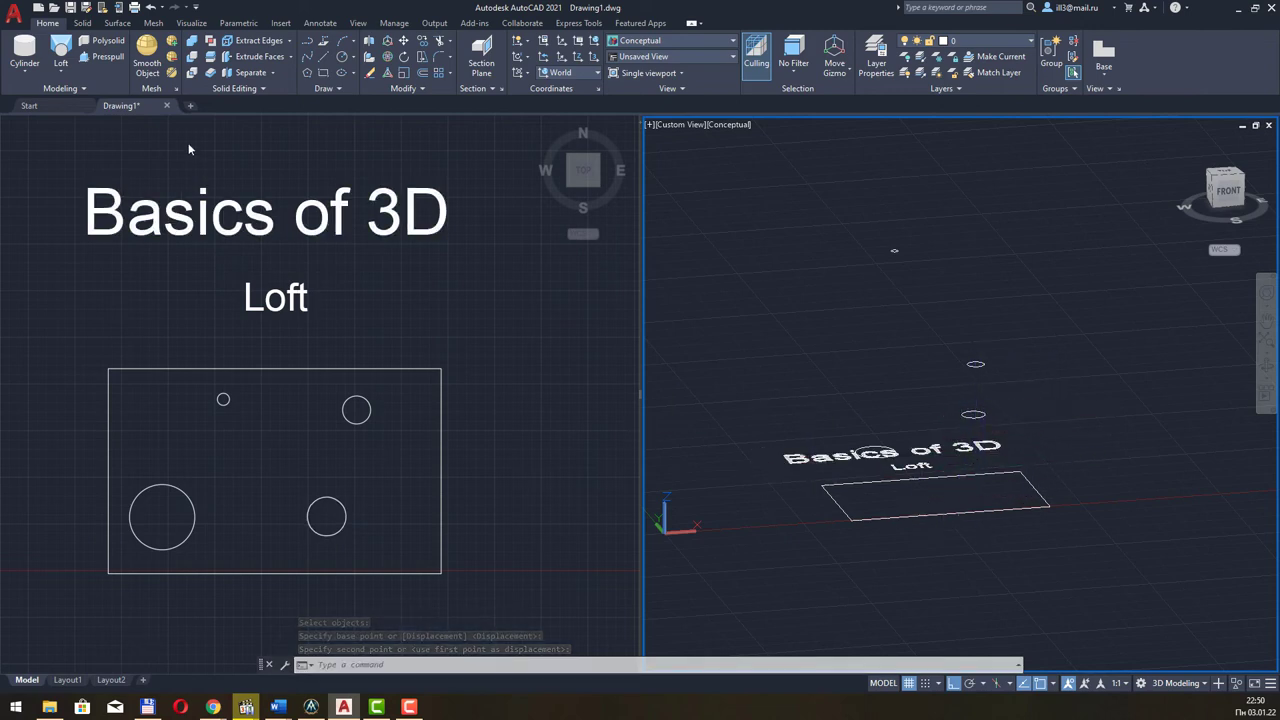
click(68, 58)
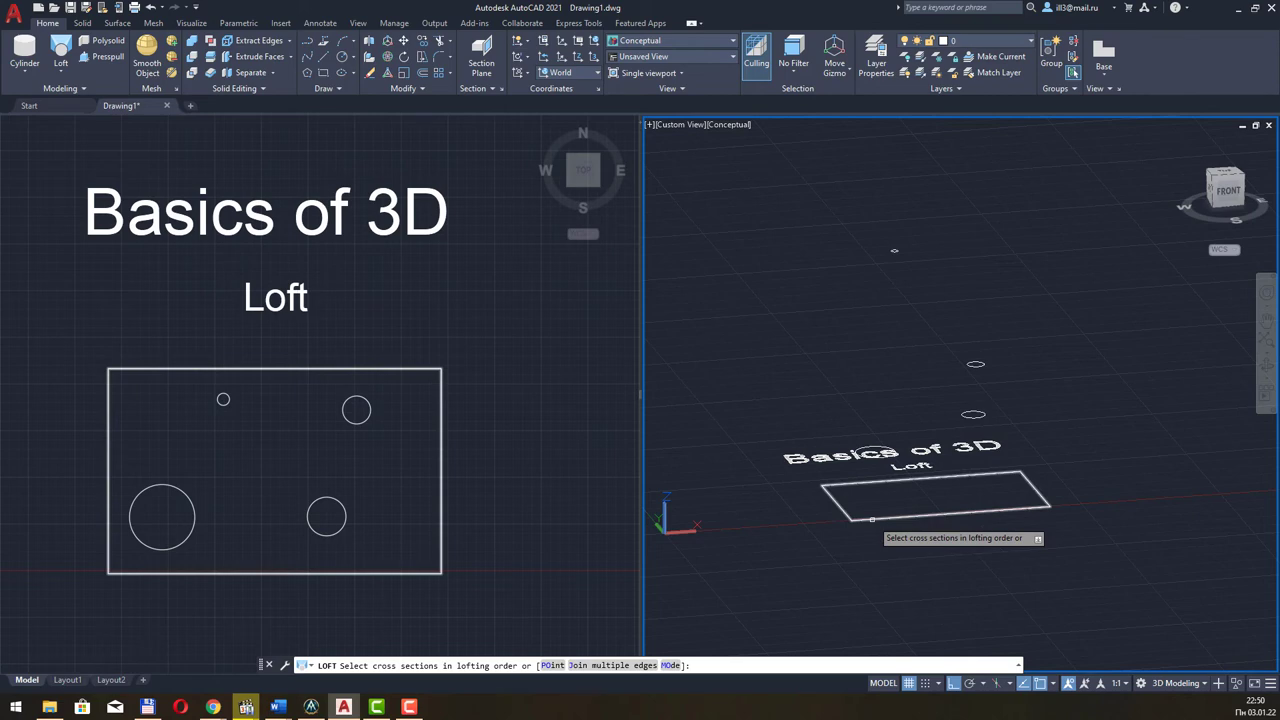
Pick the rectangle and four raised circles, in order, as the loft's five cross sections
click(872, 519)
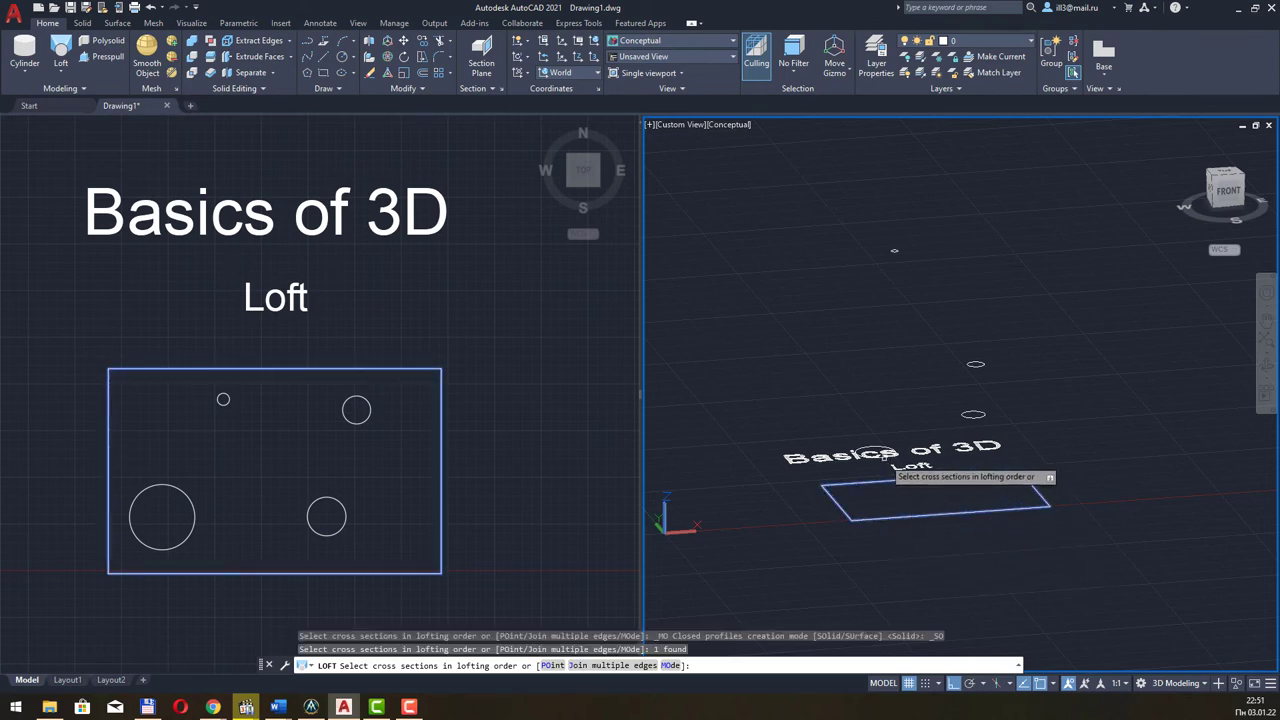
click(876, 453)
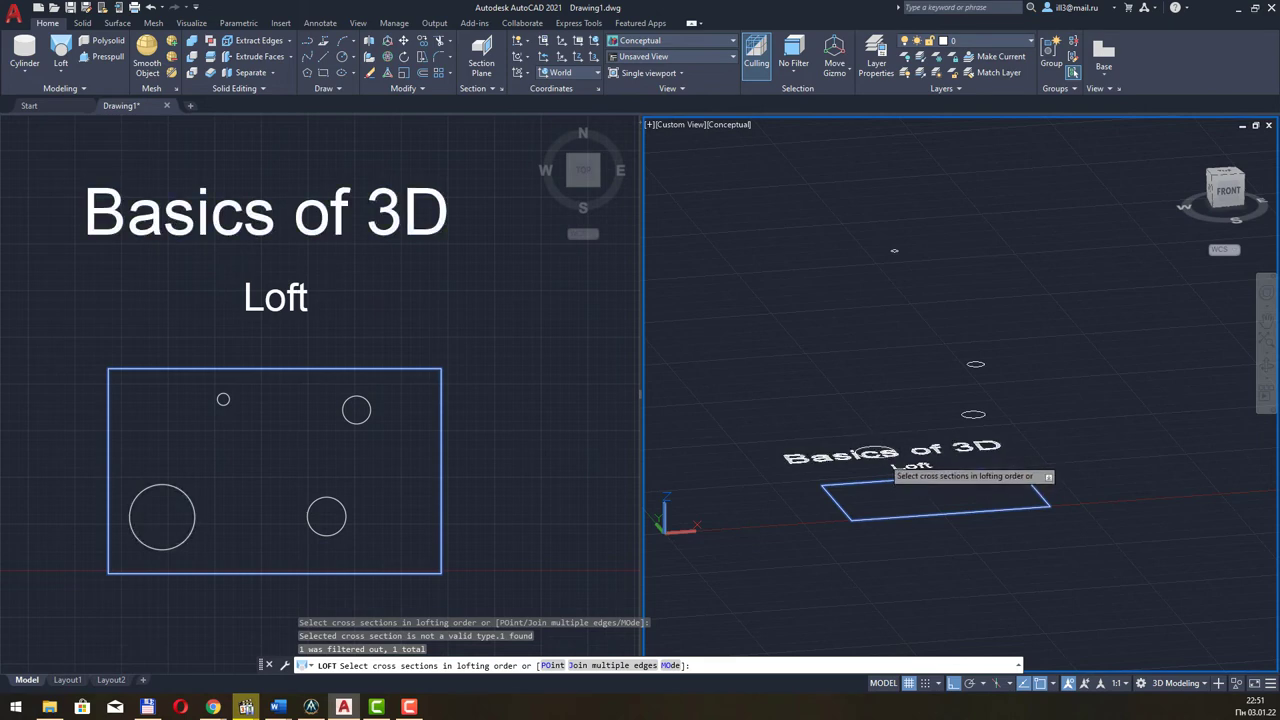
click(877, 454)
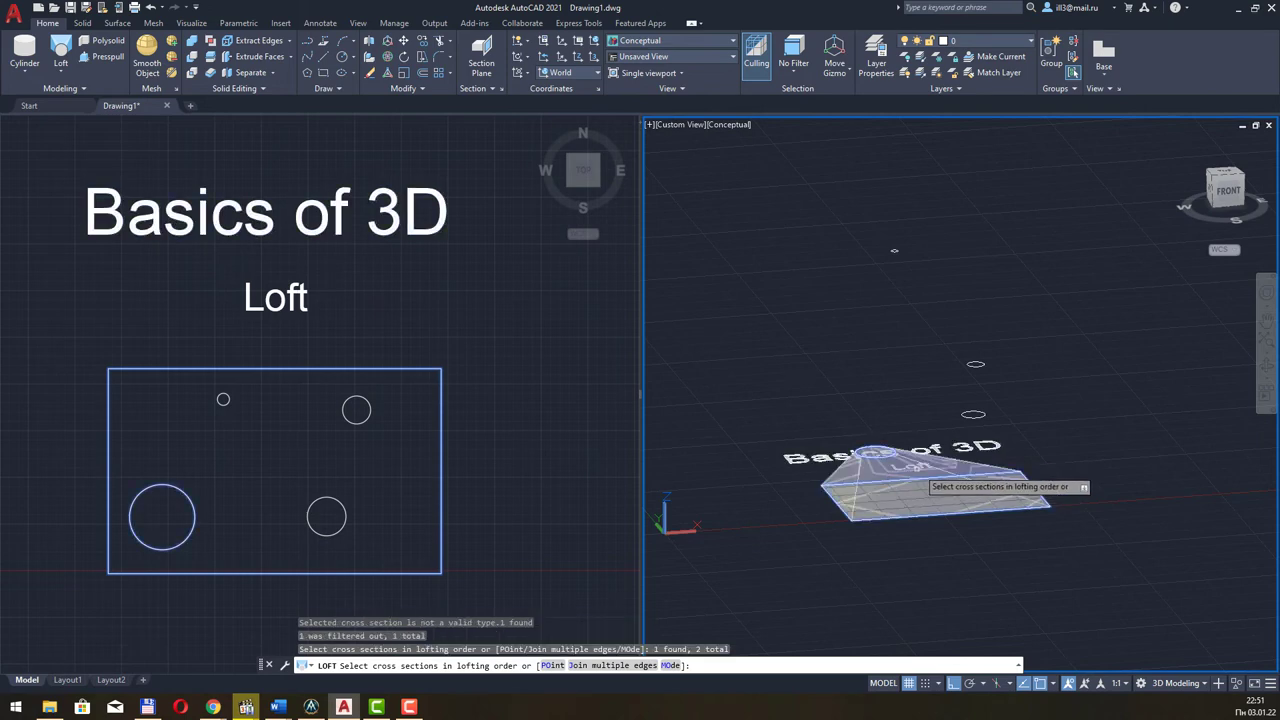
click(974, 415)
click(976, 365)
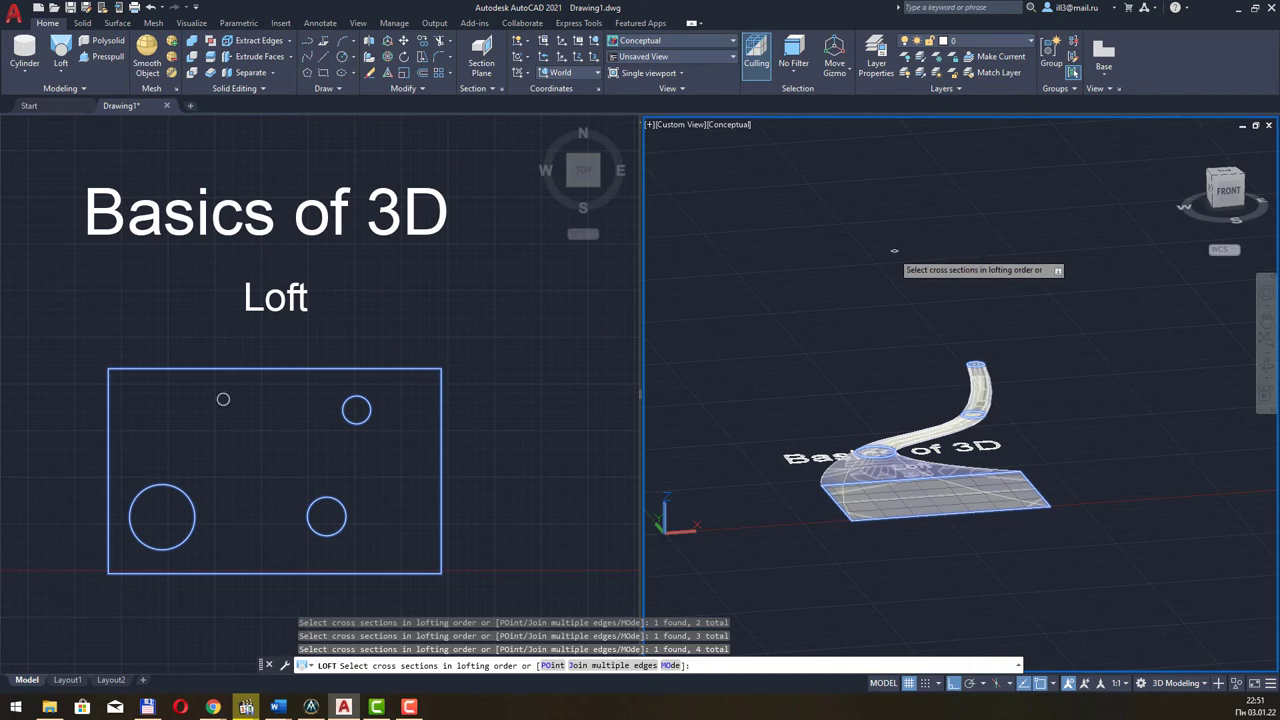
click(894, 251)
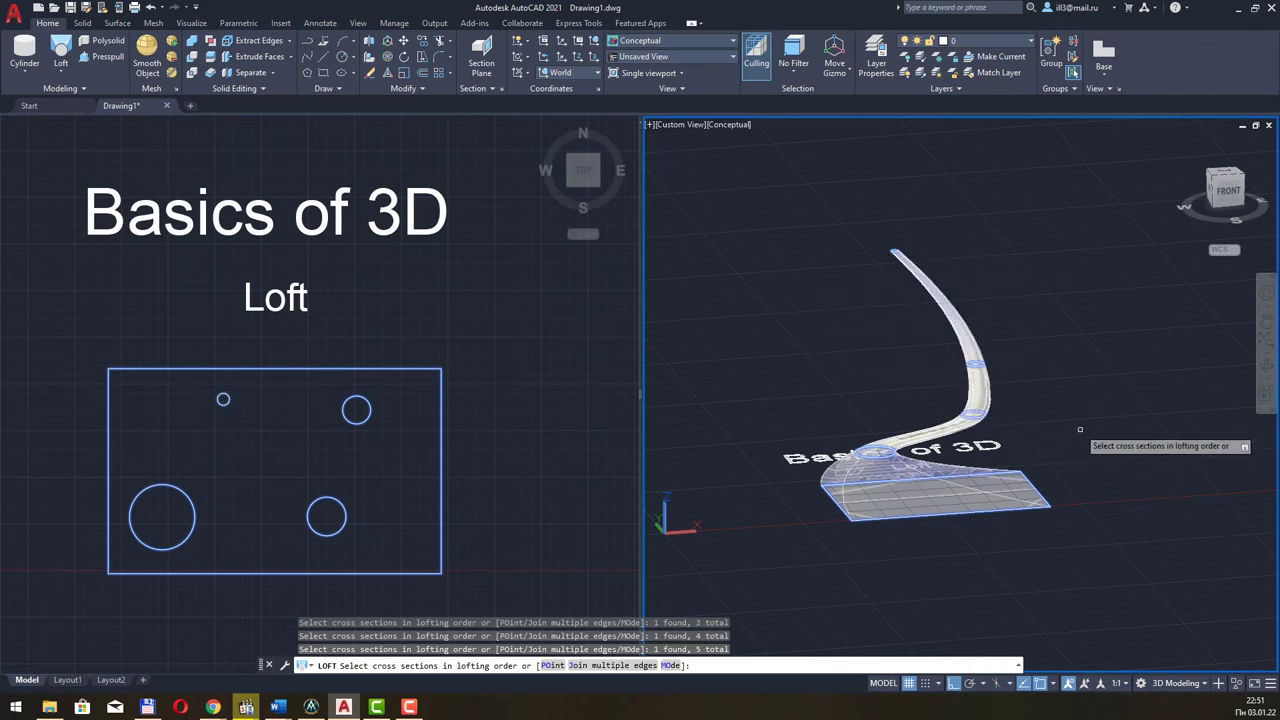
mouse_move(1057, 402)
shift+middle_down()
mouse_move(971, 406)
mouse_move(1100, 406)
mouse_move(1043, 422)
mouse_move(1108, 342)
mouse_move(1098, 370)
shift+middle_up()
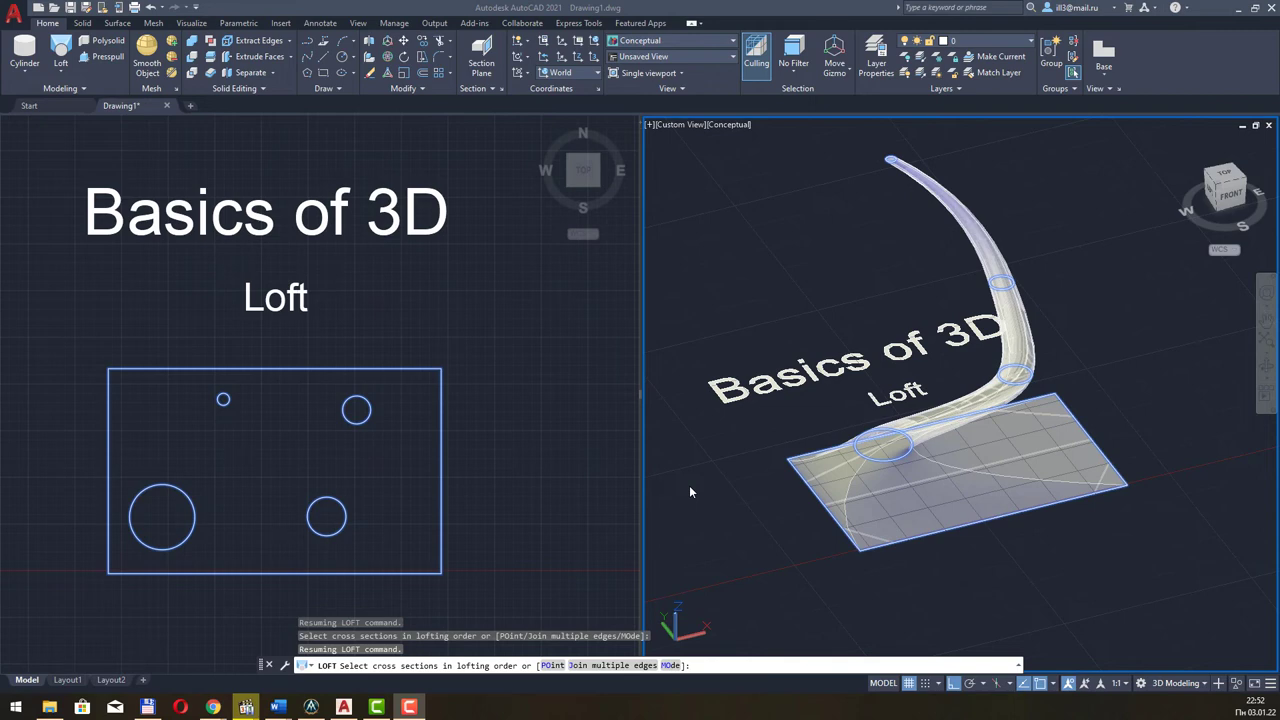
key(Return)
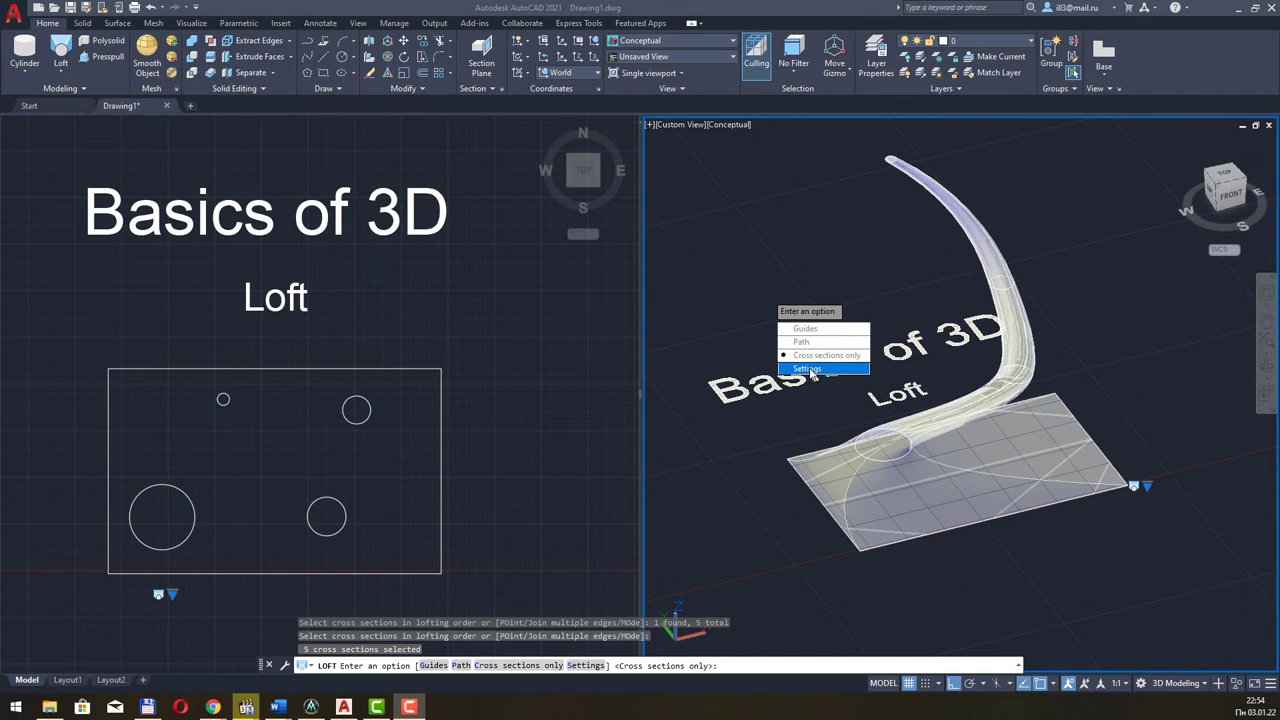
In Loft Settings, preview a Ruled surface, then switch back to Smooth Fit
click(808, 369)
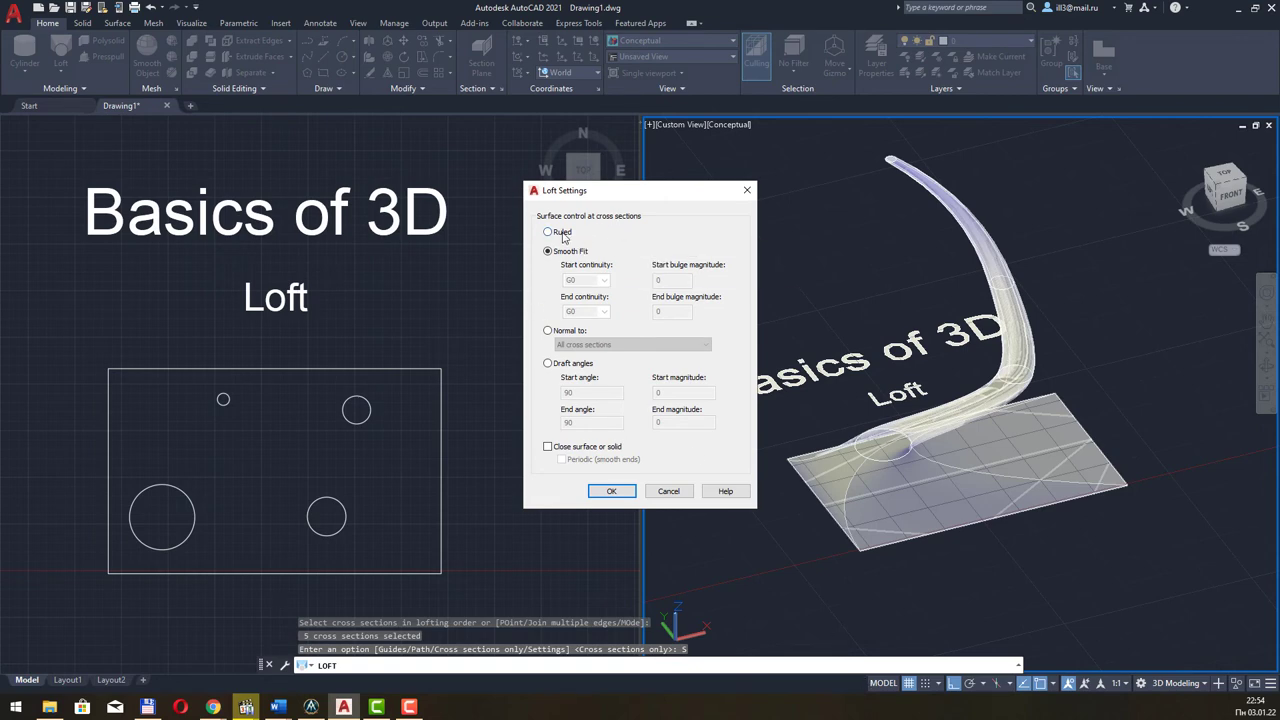
click(563, 237)
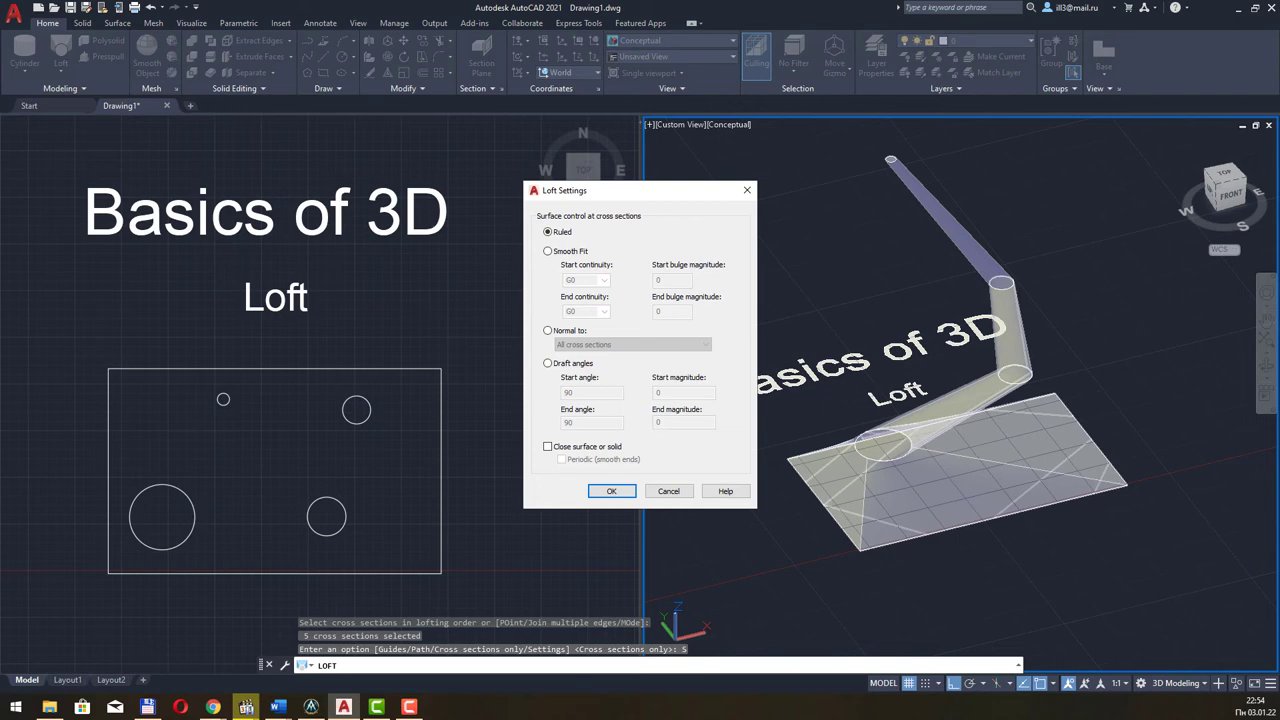
click(584, 252)
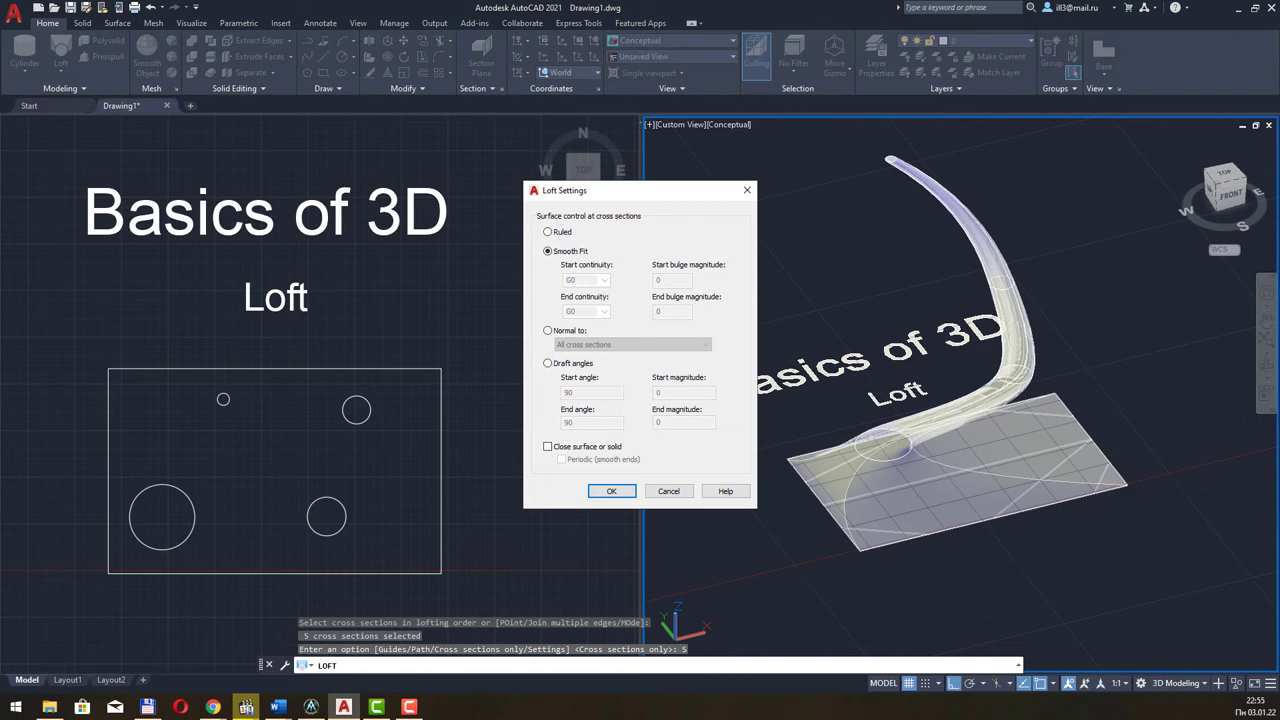
Set surface control to Normal to, previewing End and Start and End, then choosing All cross sections
click(570, 331)
click(705, 345)
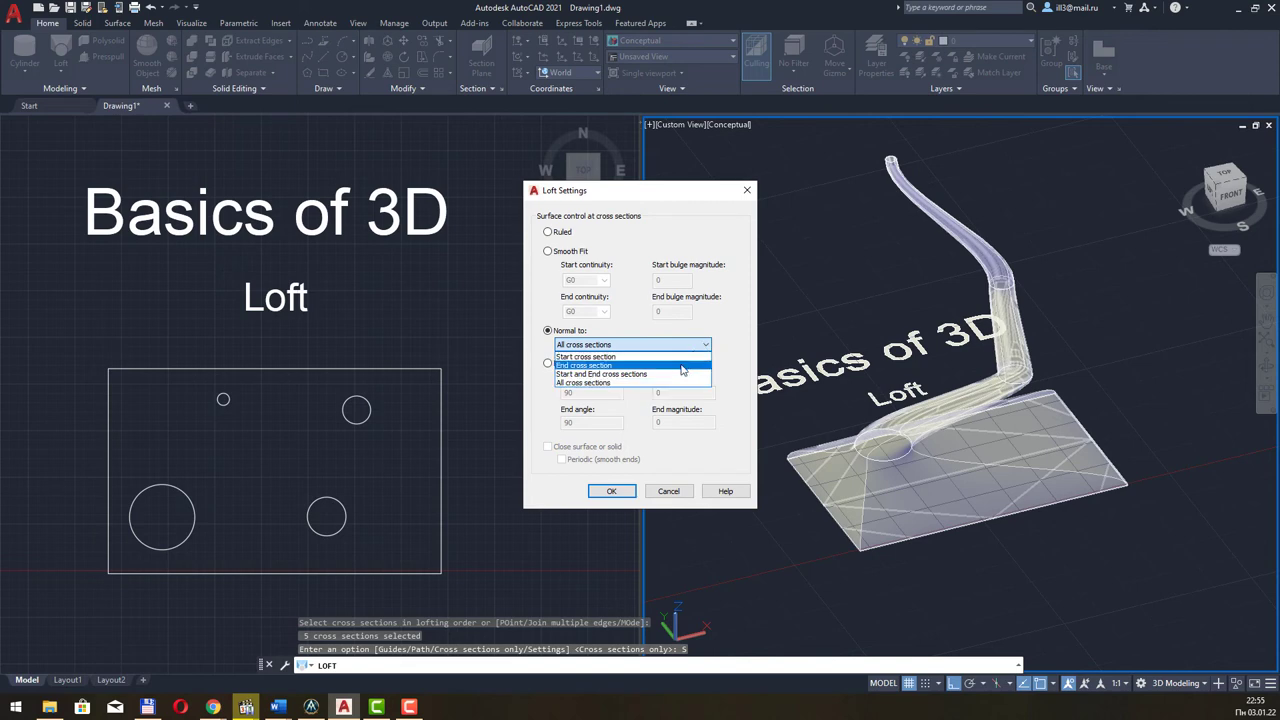
click(682, 365)
click(697, 349)
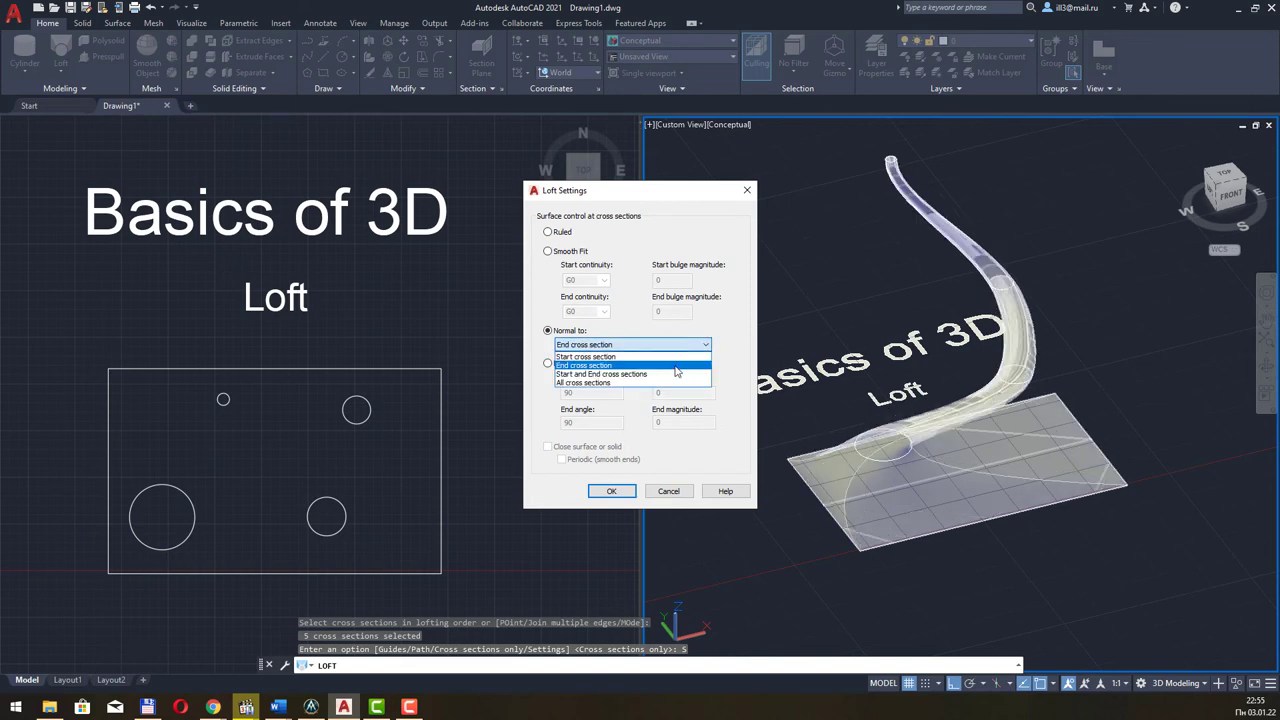
click(670, 377)
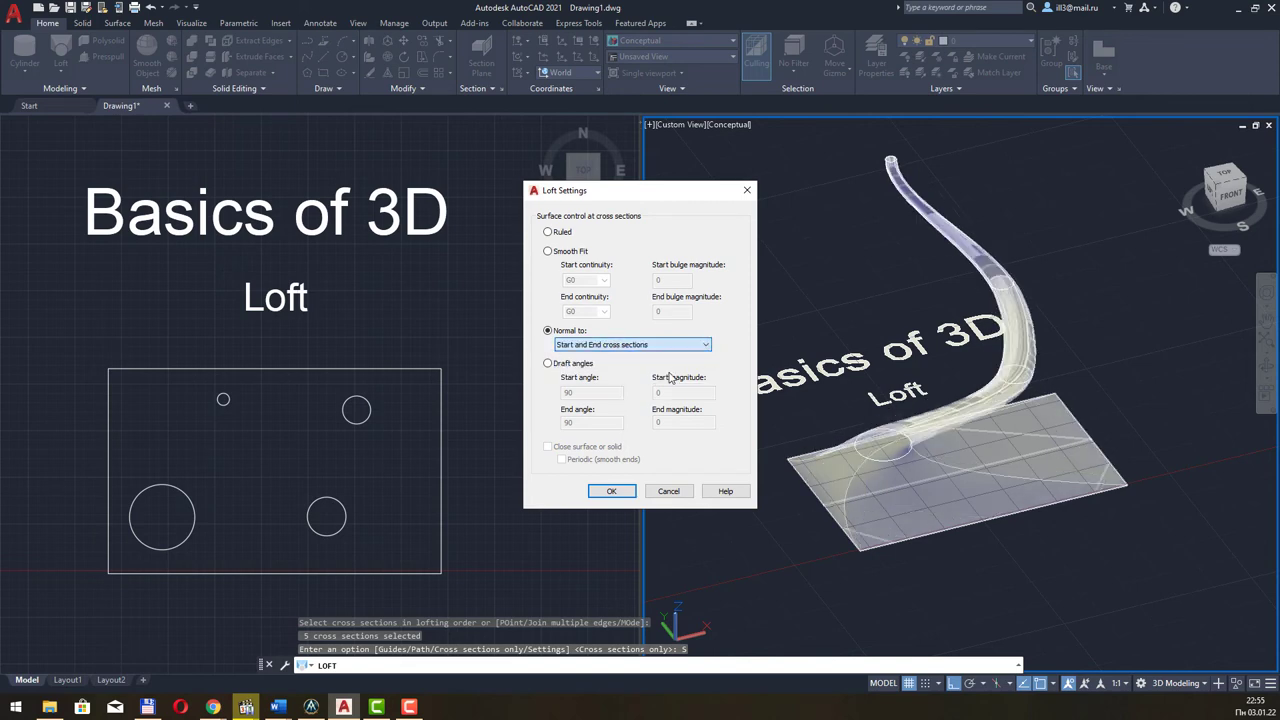
click(670, 353)
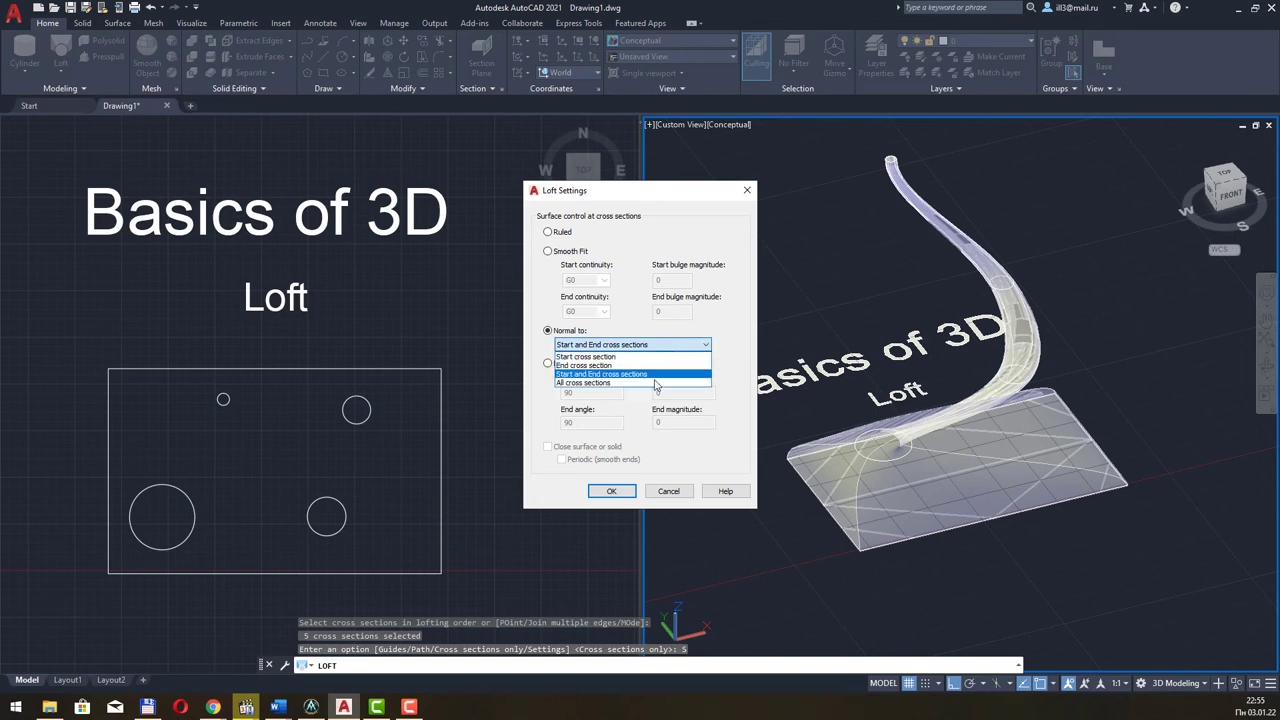
click(655, 383)
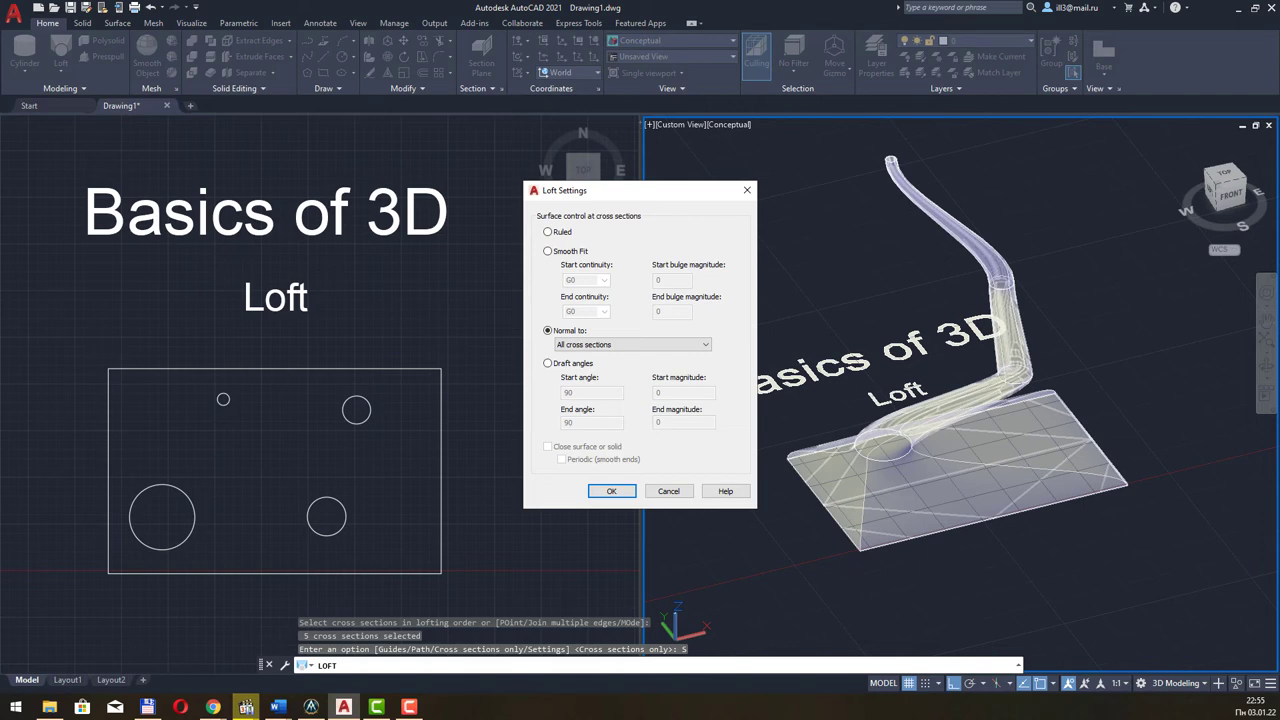
Try Draft angles and Ruled in Loft Settings, then return the surface control to Smooth Fit
click(582, 366)
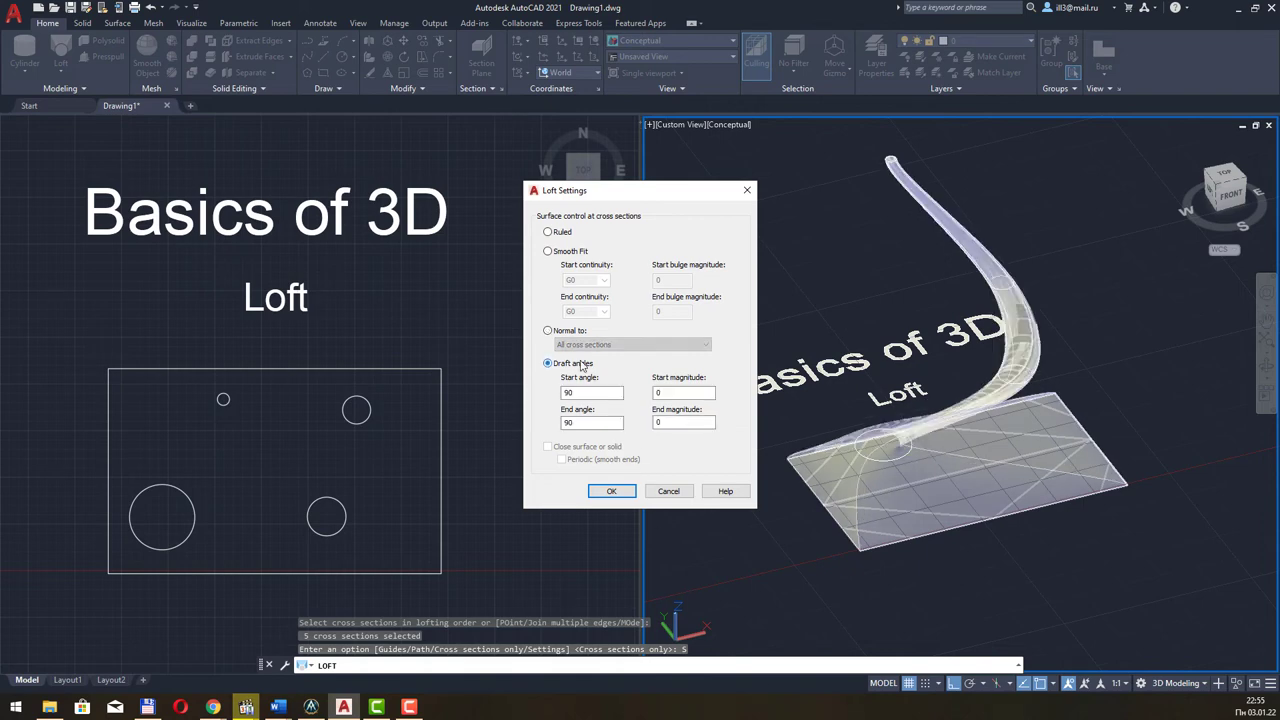
click(565, 251)
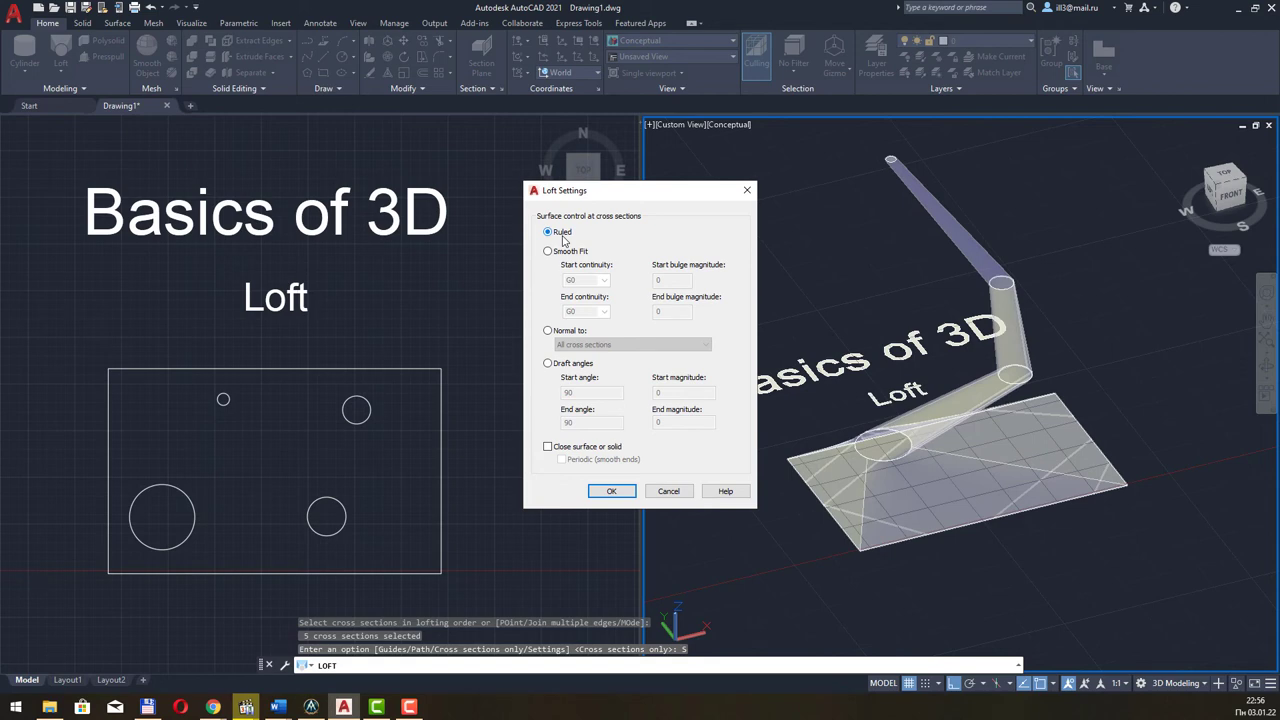
key(alt+Tab)
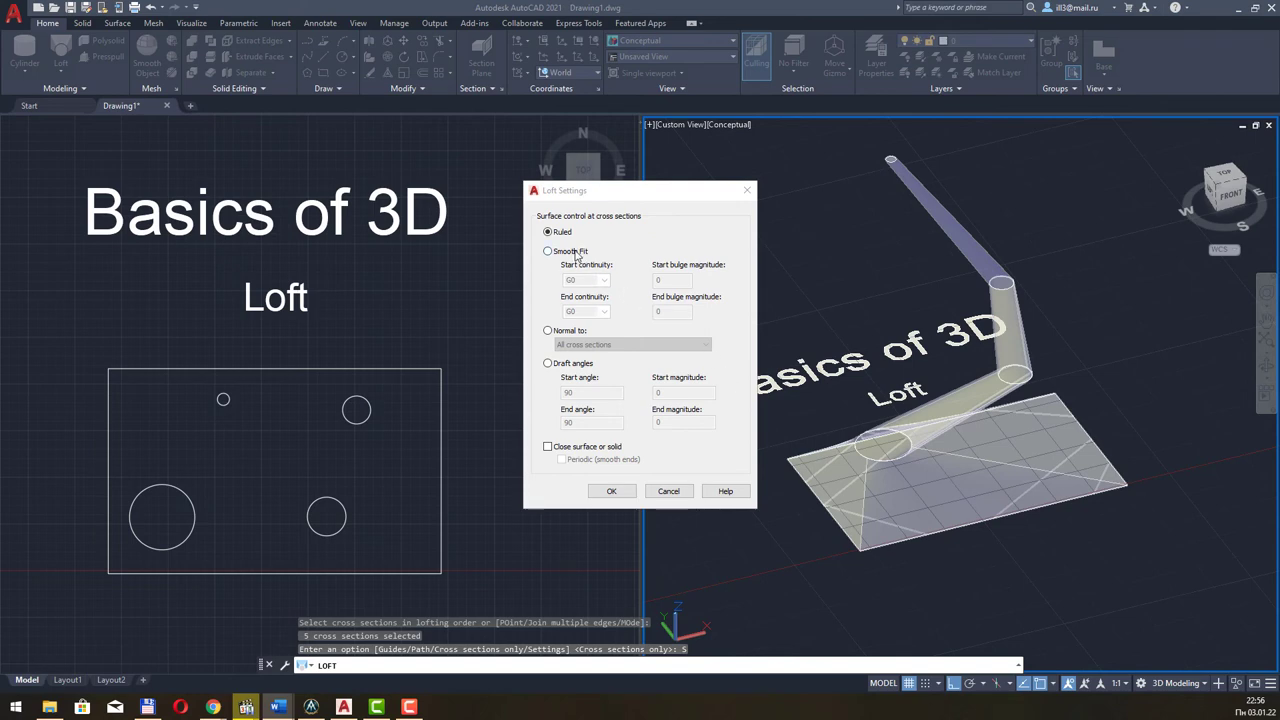
click(574, 252)
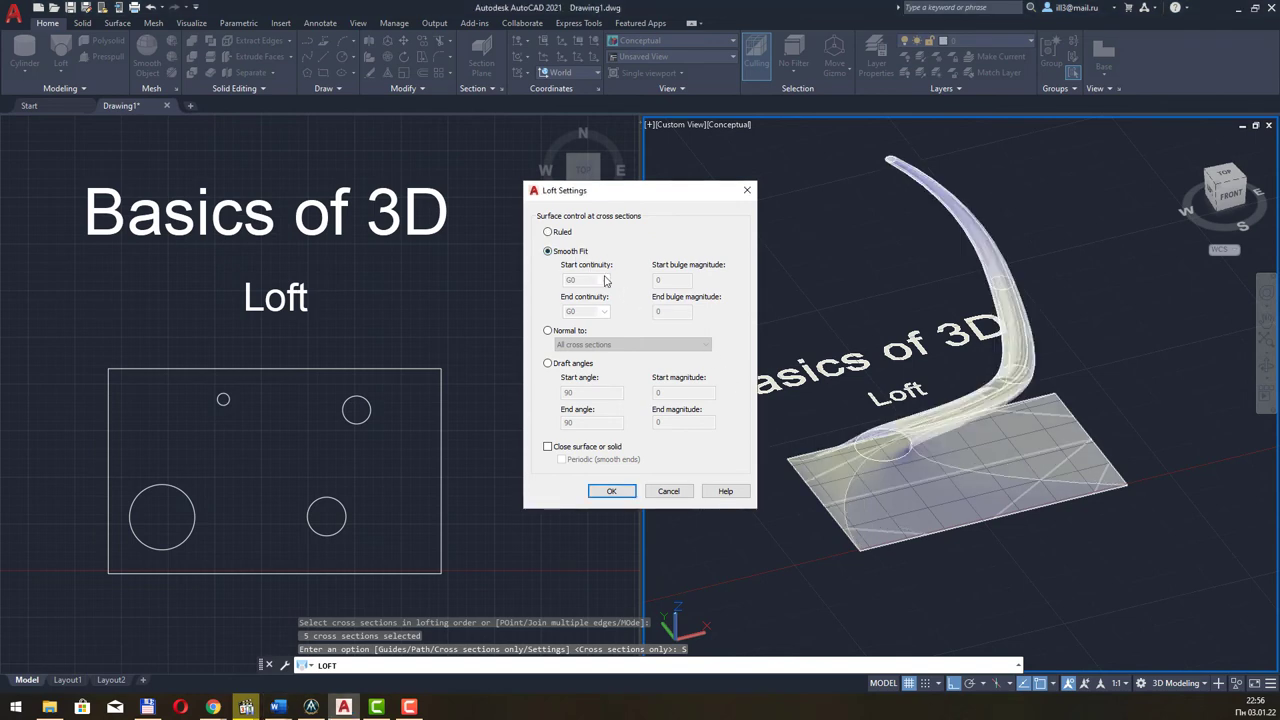
Accept the Smooth Fit settings to create the loft, then orbit to view its other side
click(612, 491)
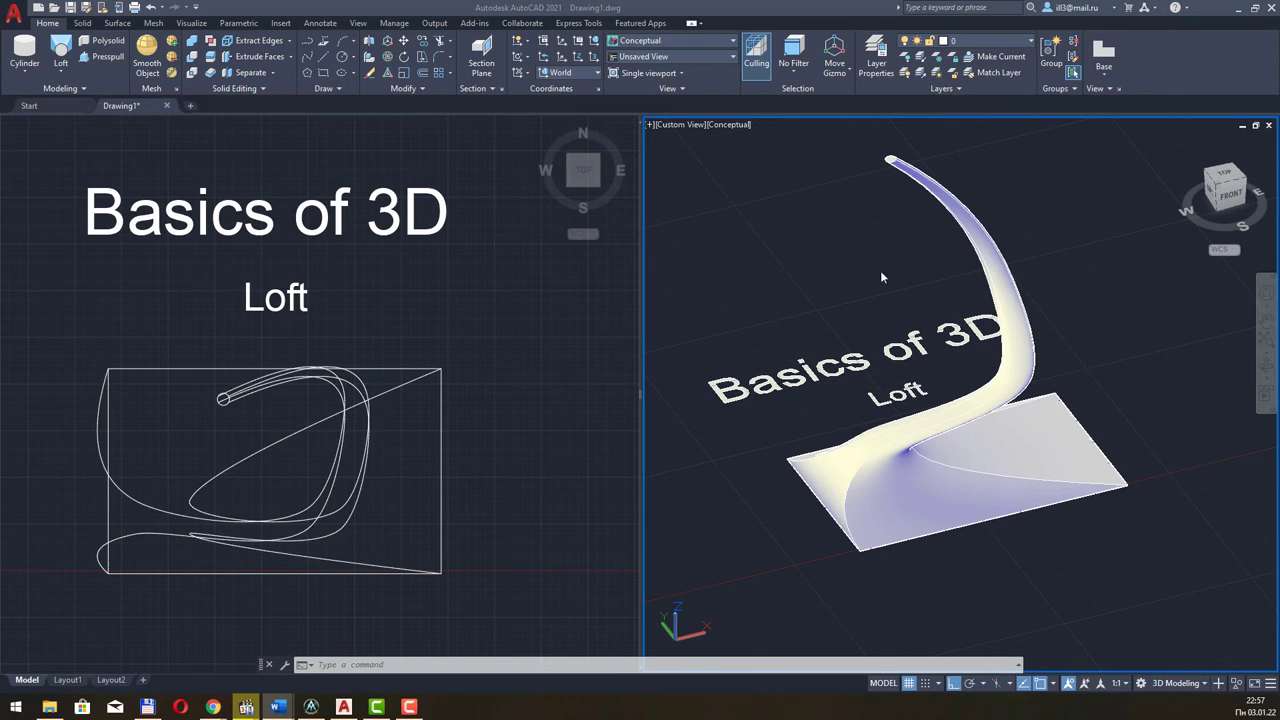
click(1060, 388)
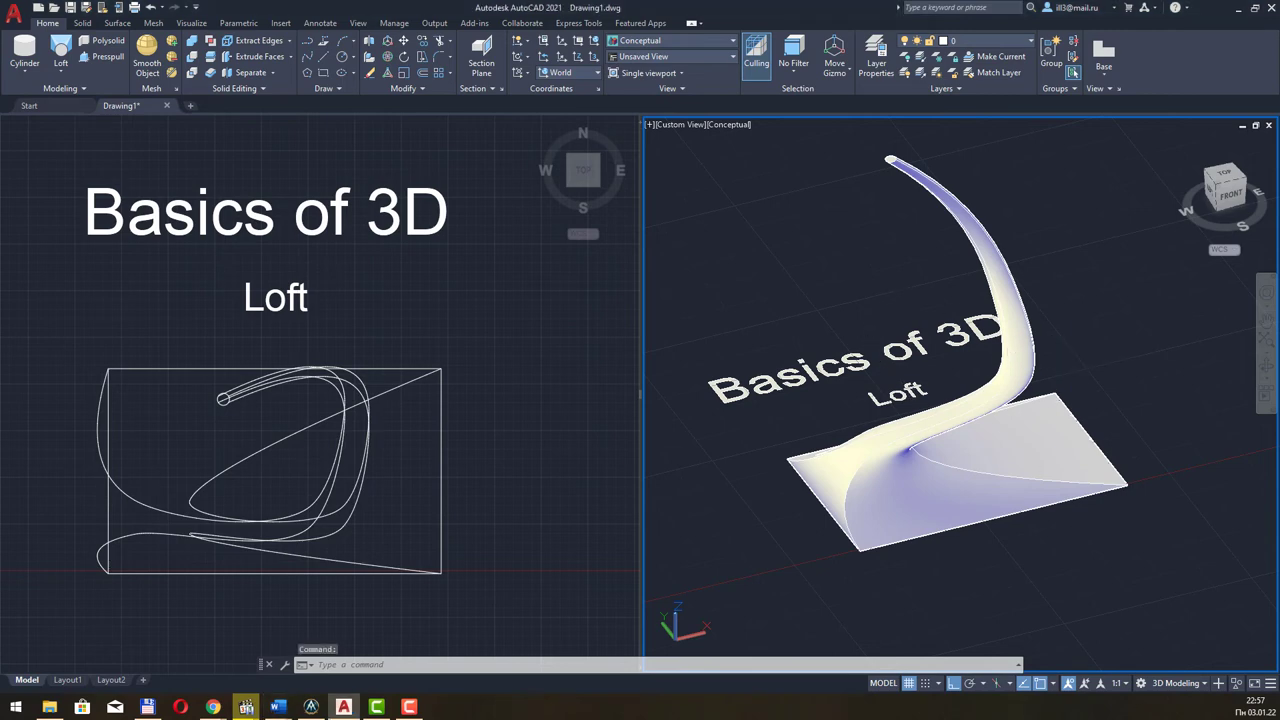
mouse_move(1166, 457)
shift+middle_down()
mouse_move(930, 380)
mouse_move(811, 391)
mouse_move(941, 397)
mouse_move(1058, 290)
mouse_move(1072, 240)
mouse_move(1034, 354)
shift+middle_up()
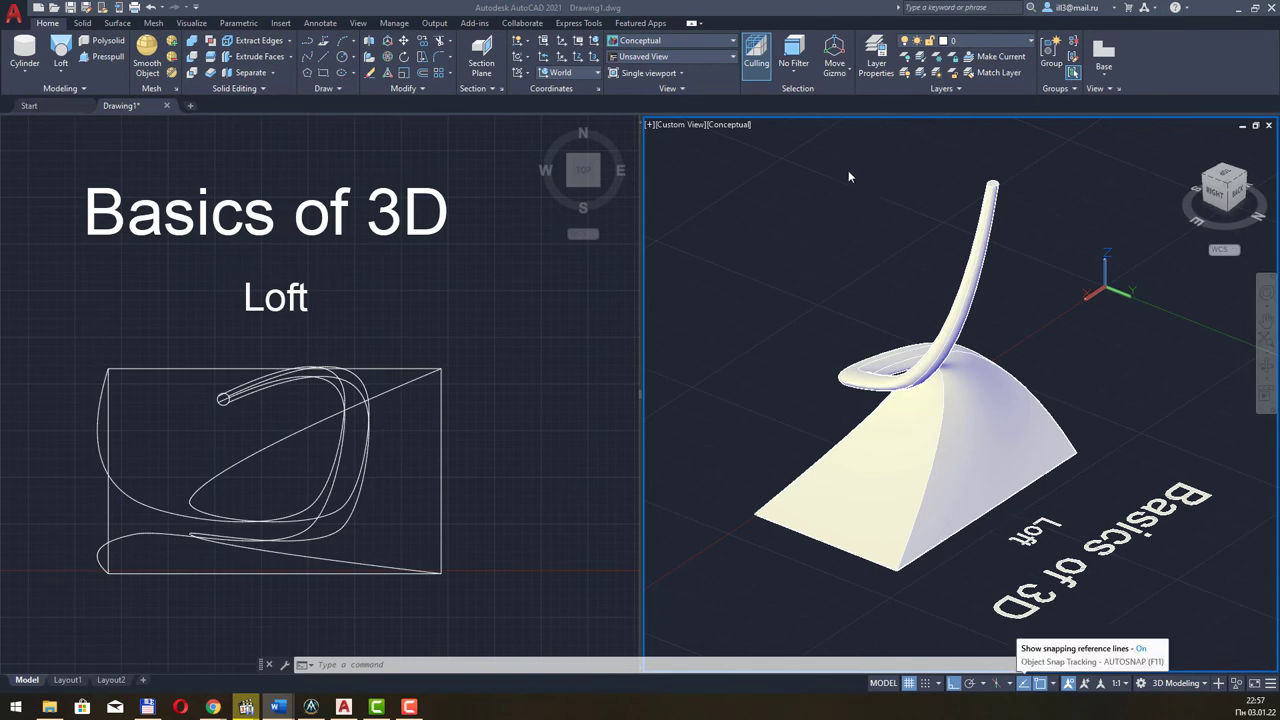
Switch the 3D viewport's visual style to 2D Wireframe
click(736, 127)
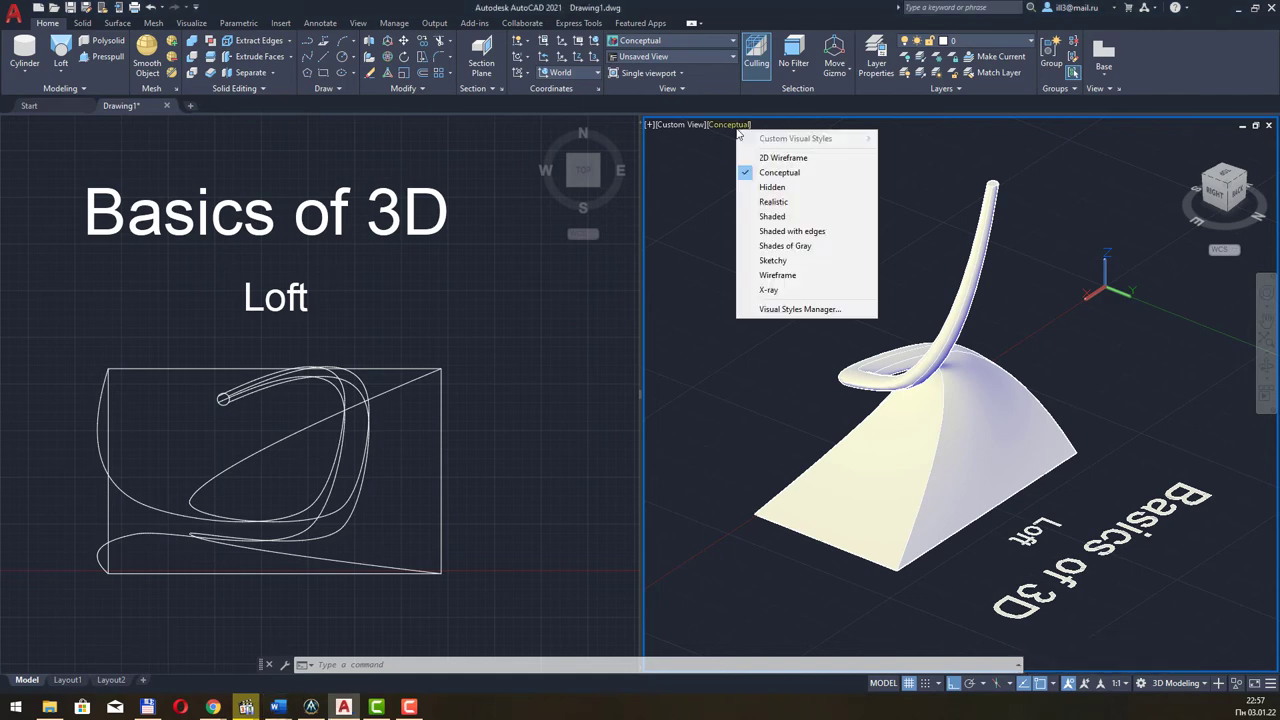
click(736, 127)
click(736, 130)
click(762, 156)
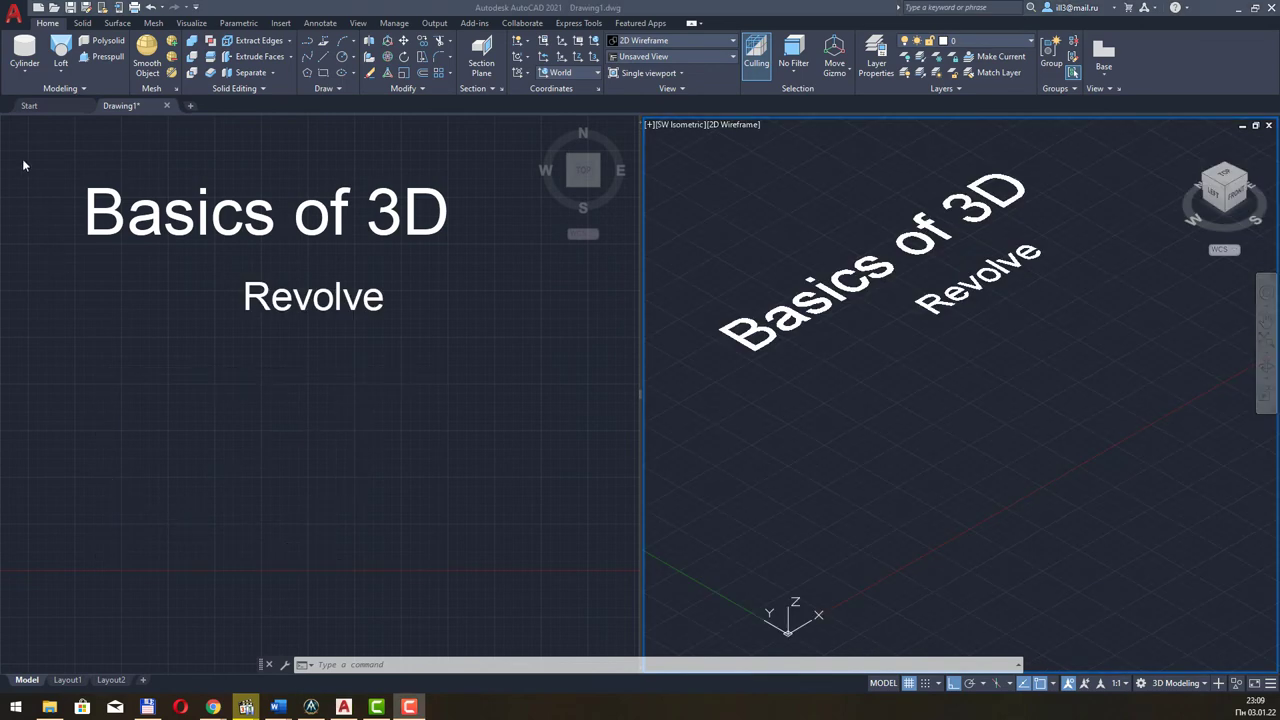
Expand the Loft split-button on the Home tab to reveal Revolve
click(61, 74)
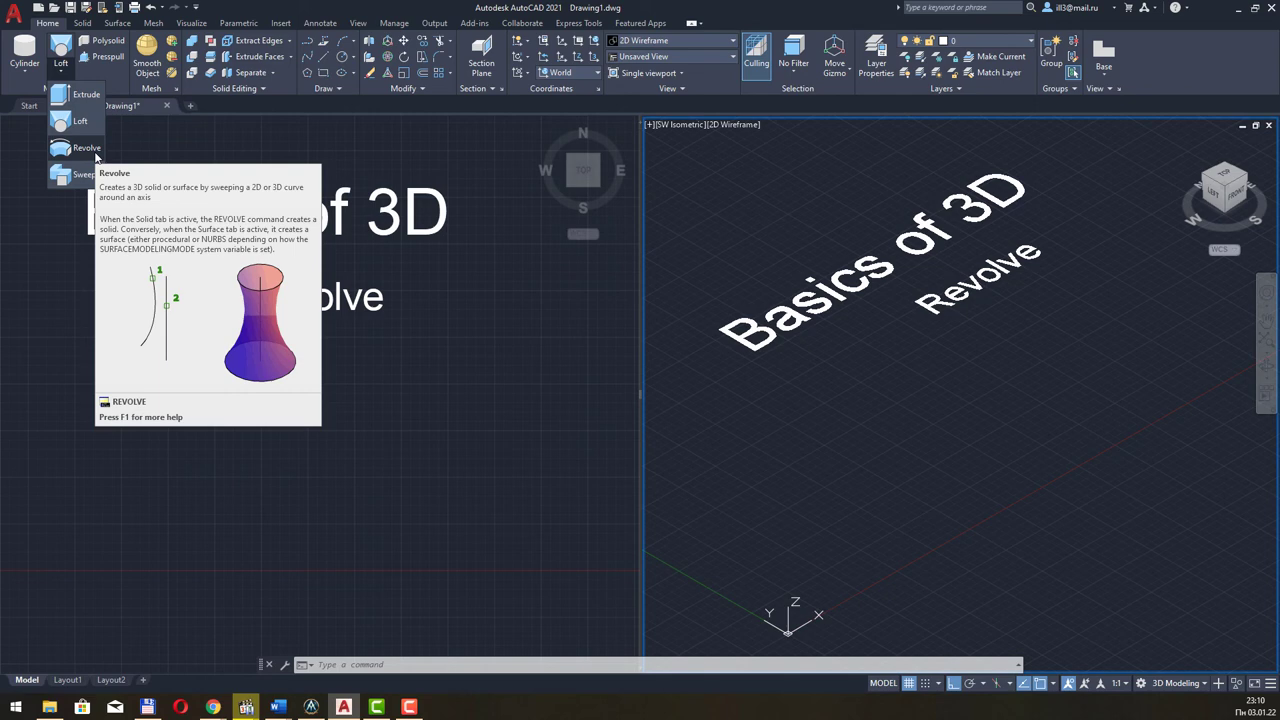
Draw a vertical line about 1091.63 units long below the Revolve subtitle, then select it
click(325, 60)
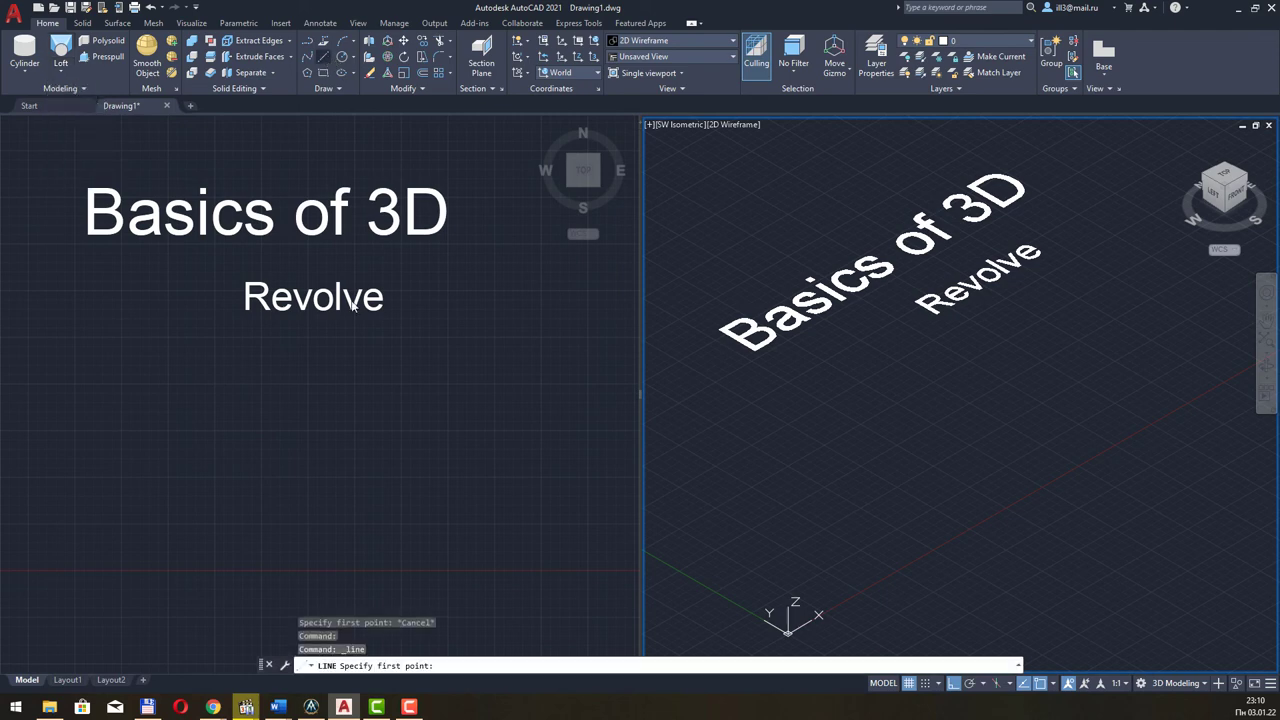
click(310, 392)
click(300, 369)
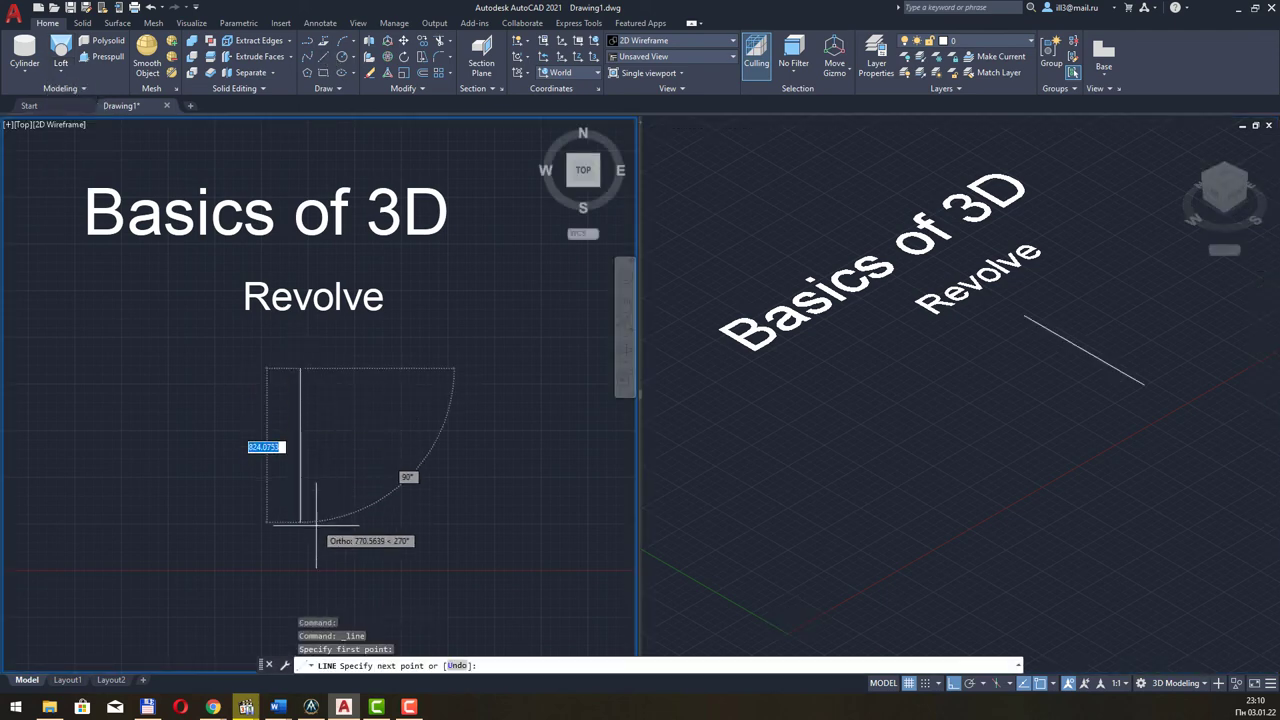
click(300, 572)
key(Escape)
click(300, 446)
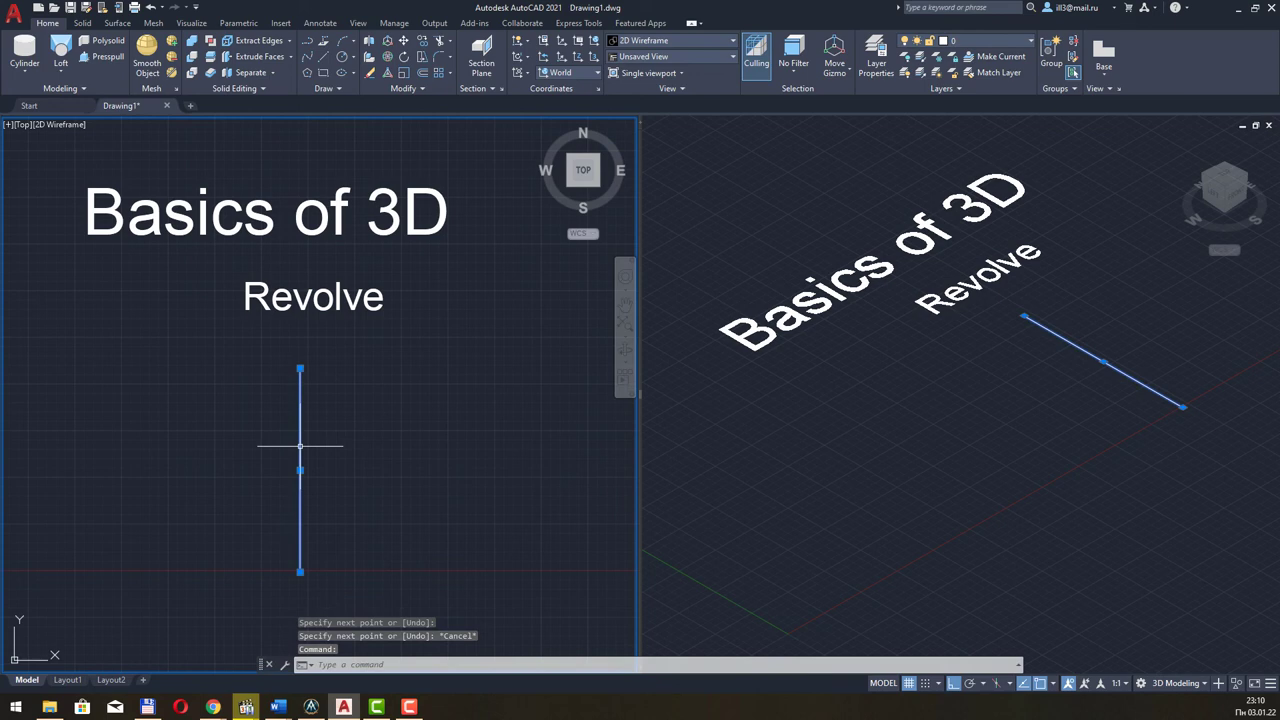
Set the vertical line's colour to Yellow in its Properties, then deselect it
right_click(300, 446)
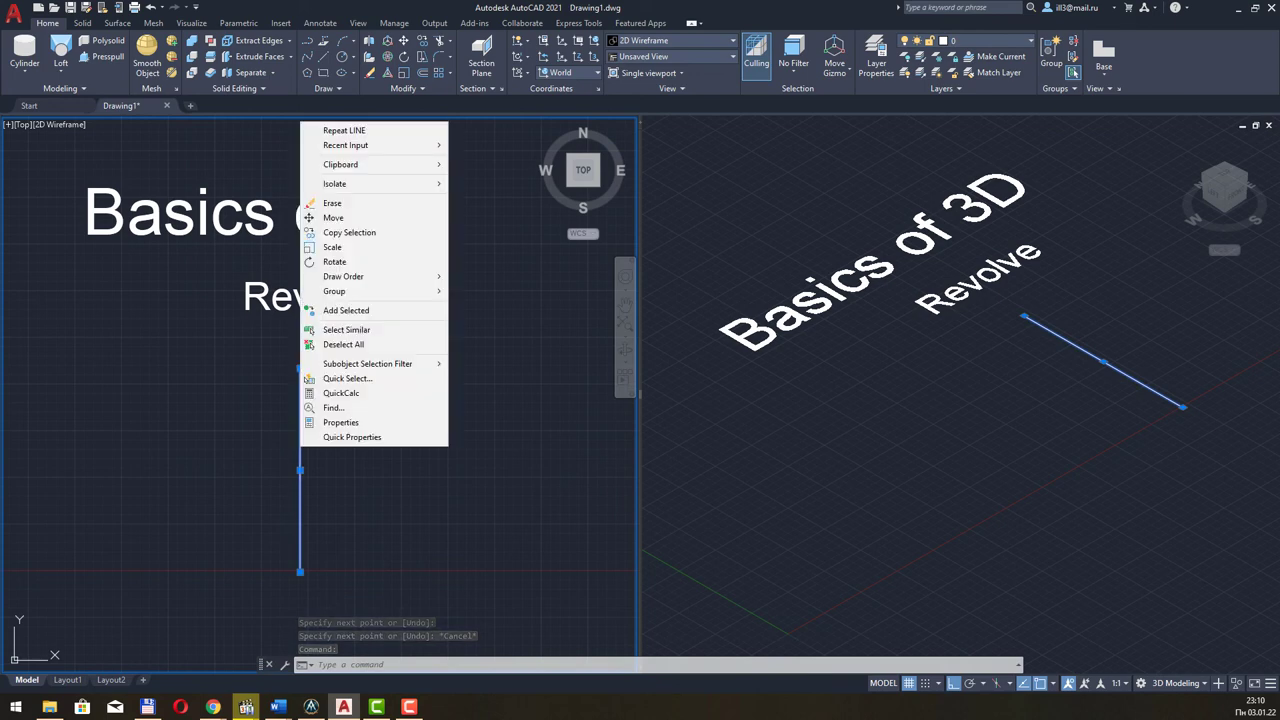
click(338, 421)
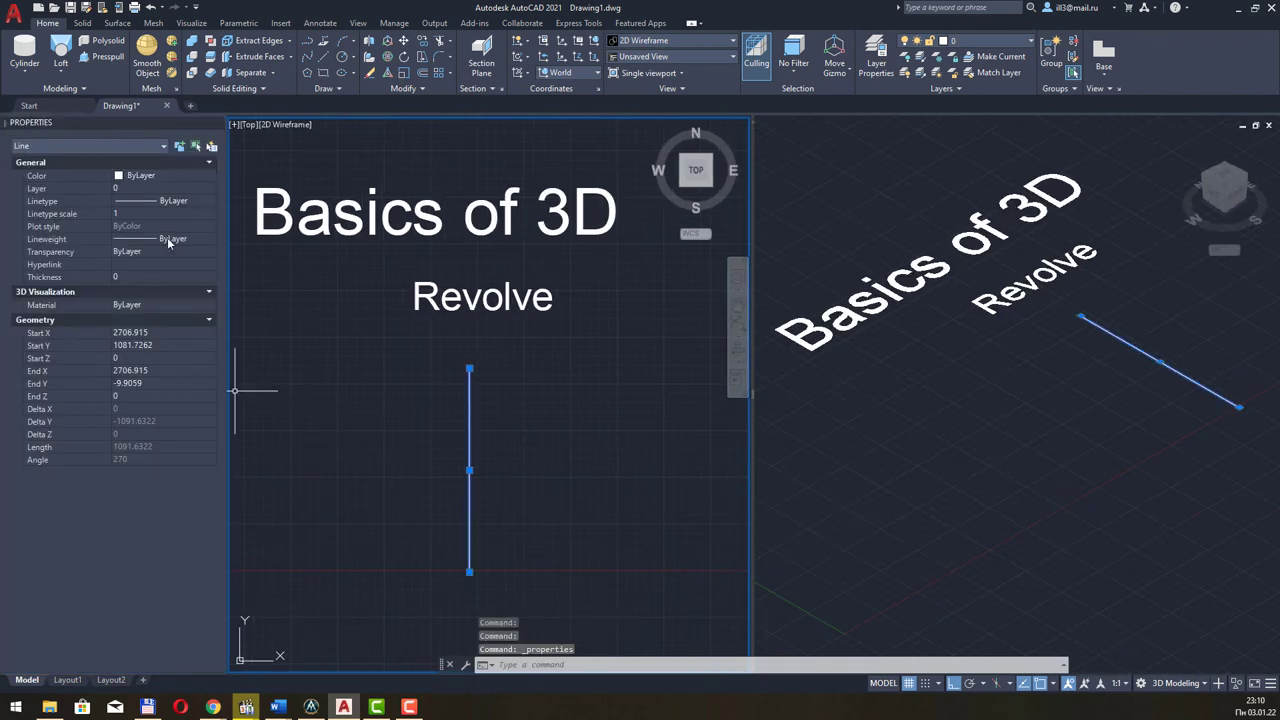
click(165, 175)
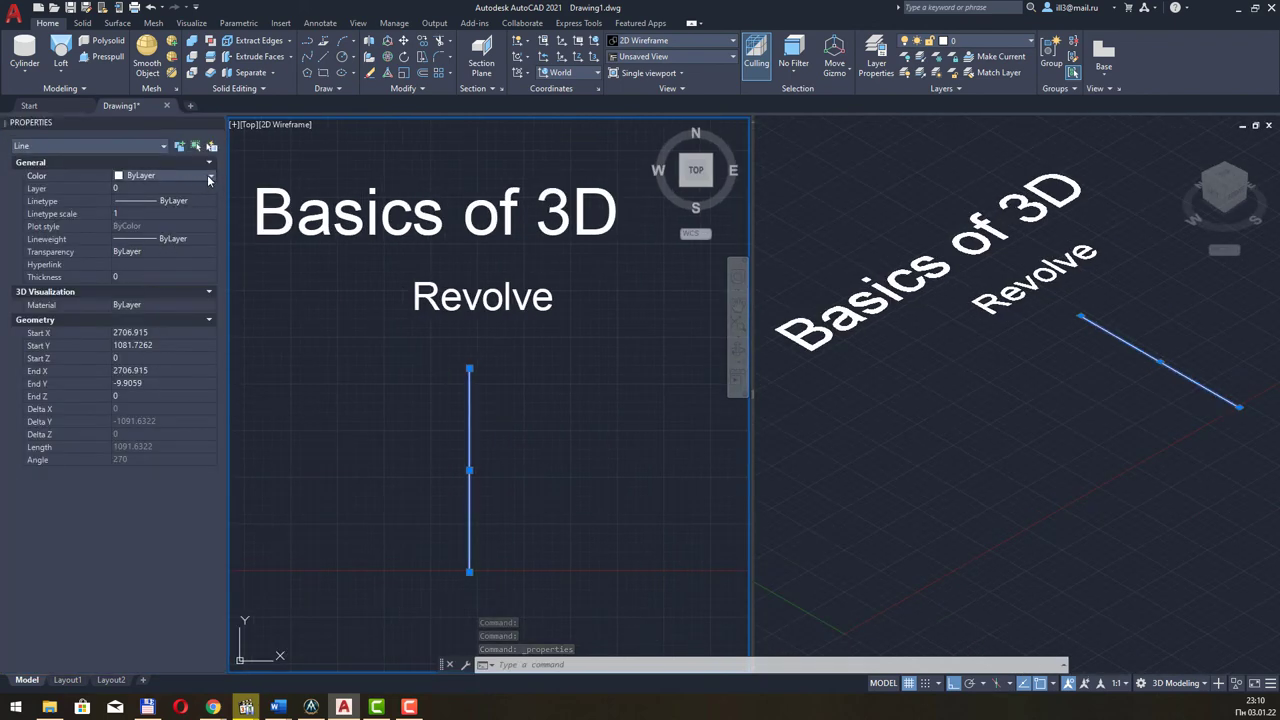
click(210, 178)
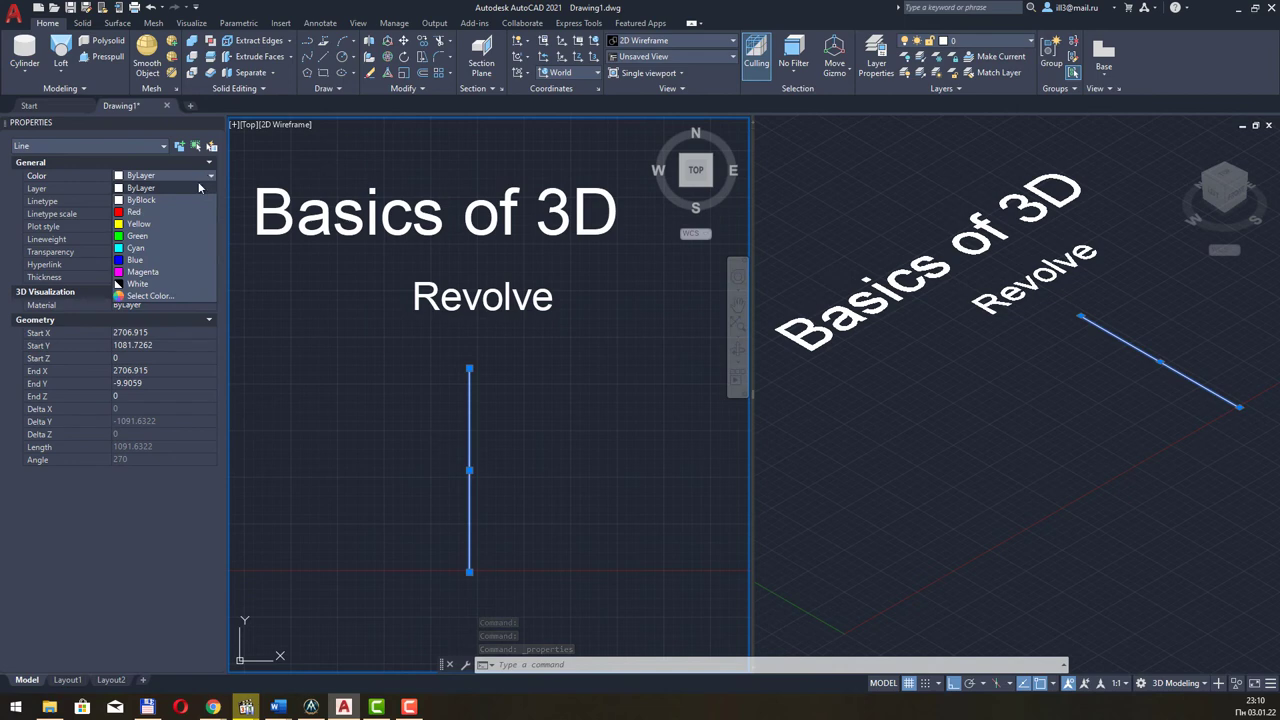
click(135, 224)
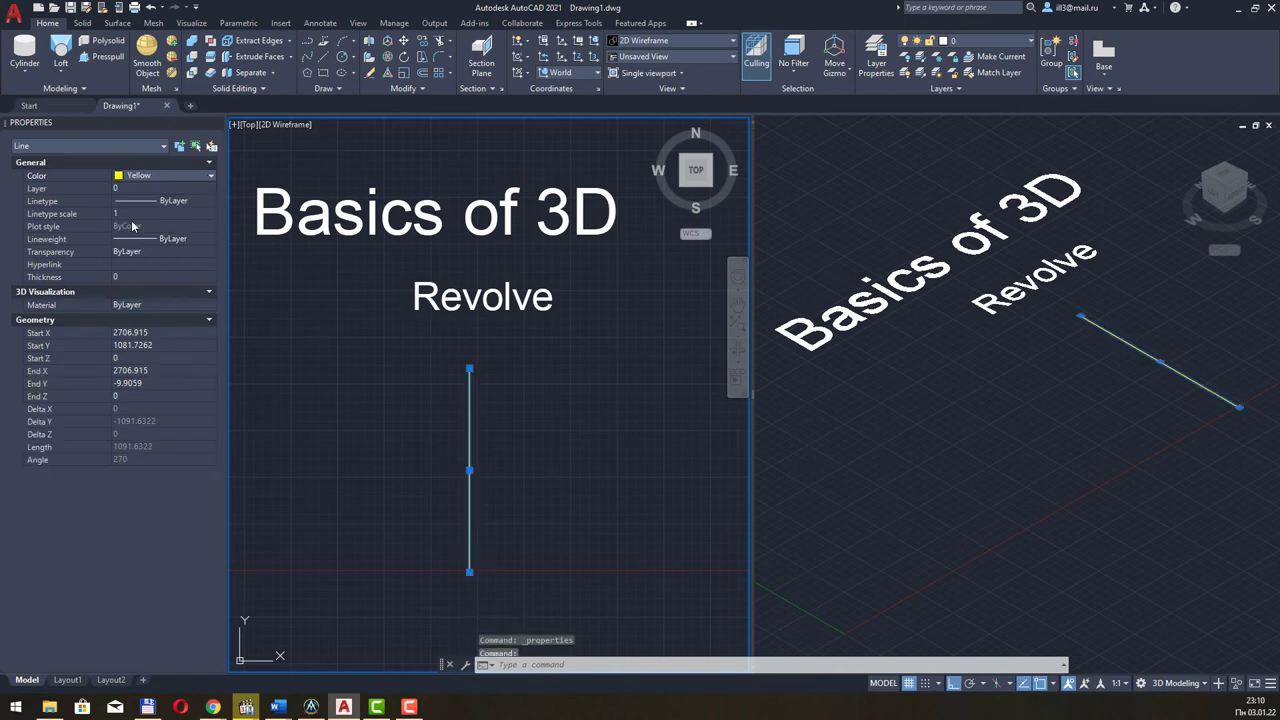
click(217, 124)
click(507, 434)
key(Escape)
key(Escape)
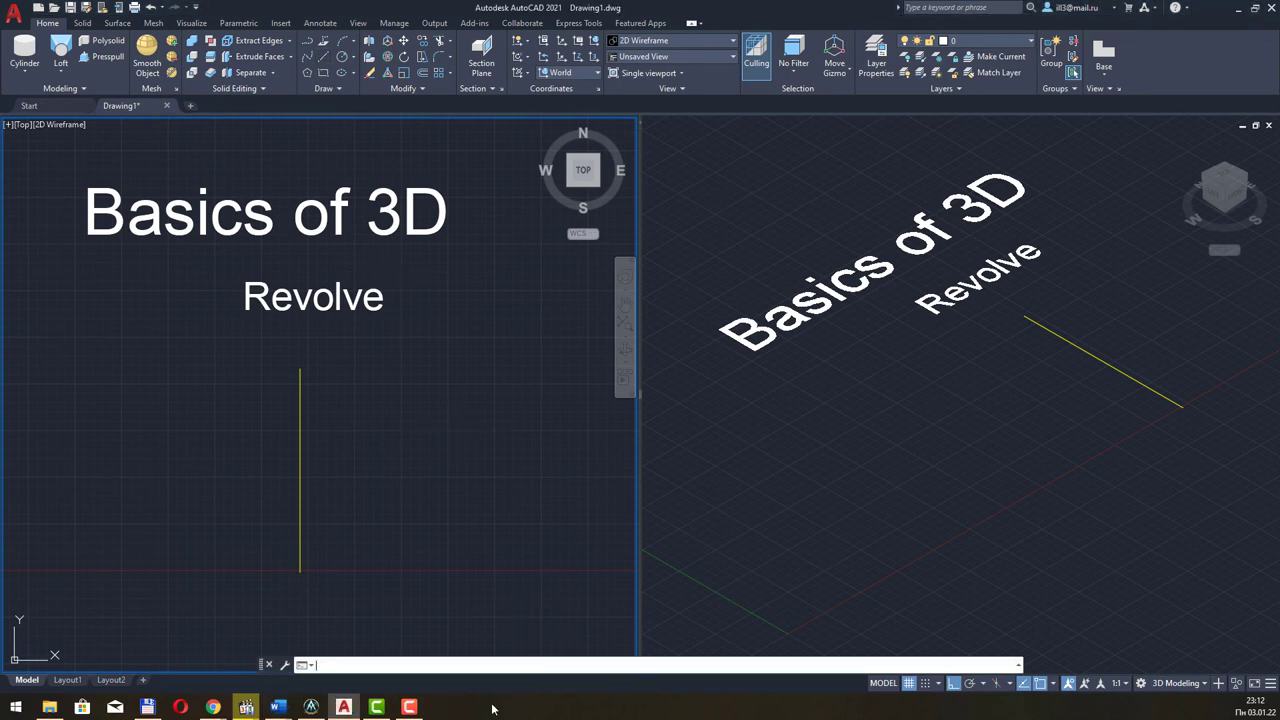
Draw the orthogonal stepped profile edges leftward and down from the top of the yellow axis
click(324, 58)
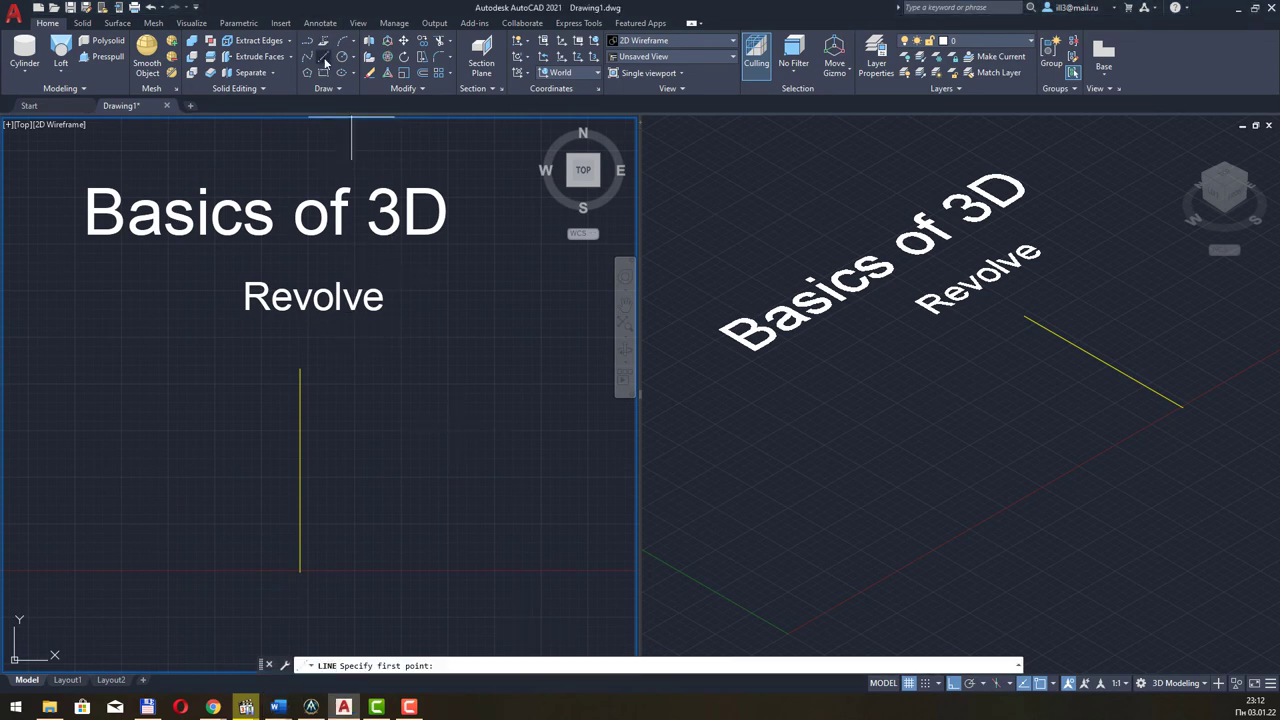
click(300, 368)
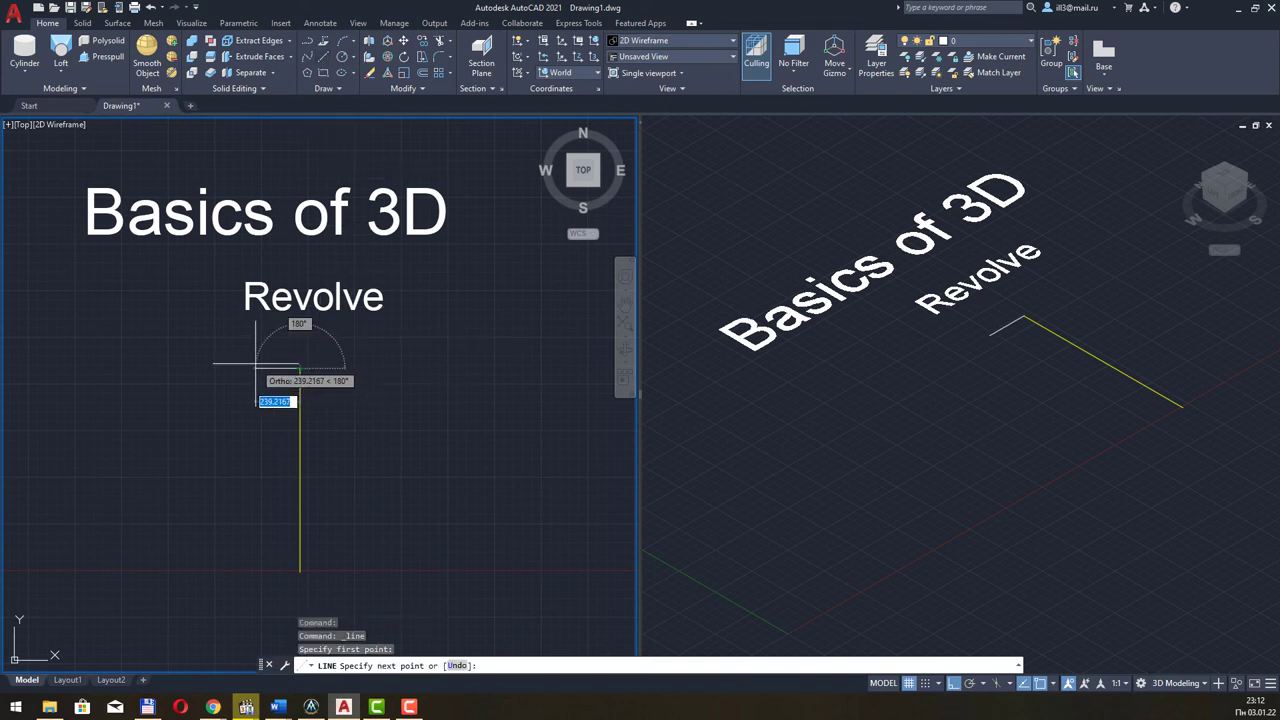
click(255, 368)
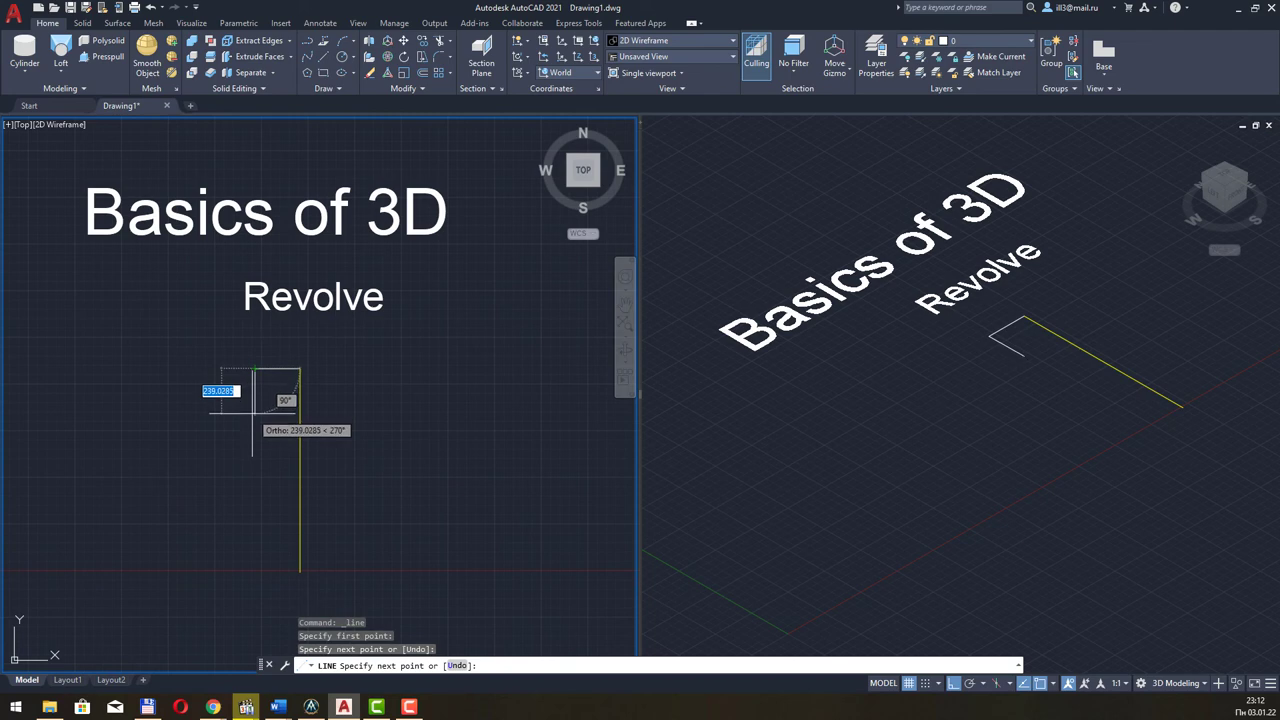
click(255, 415)
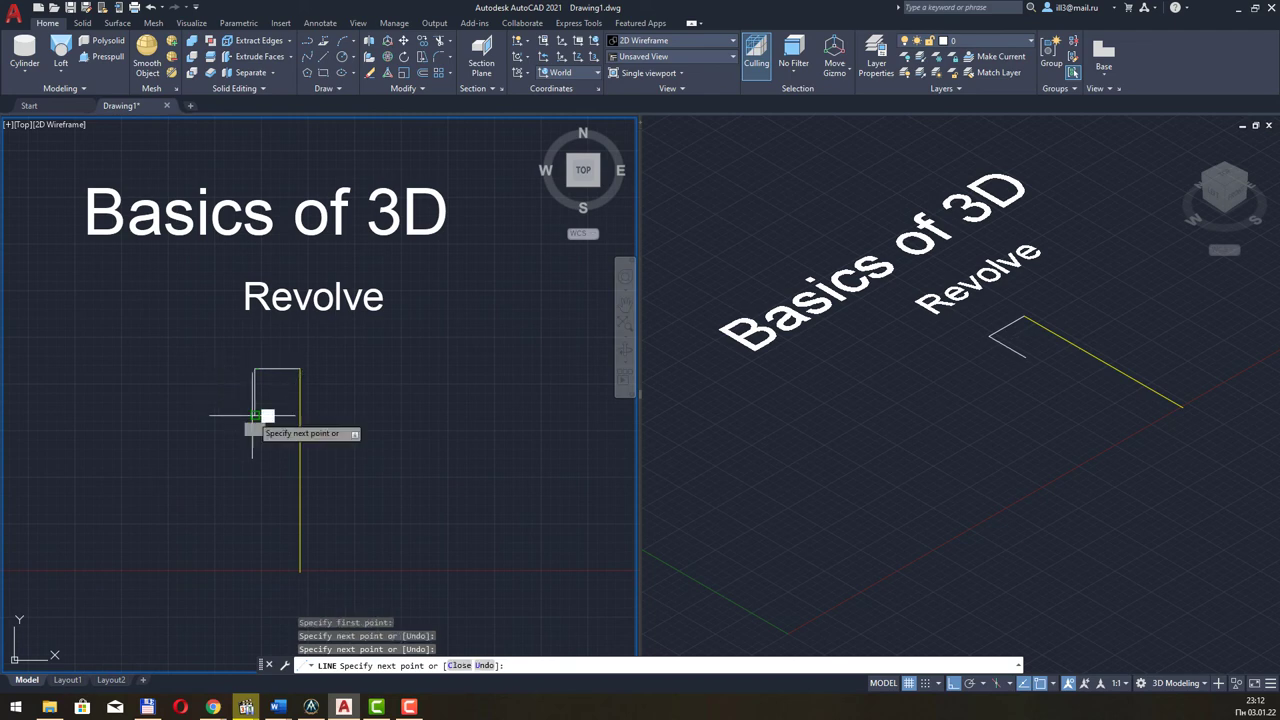
click(187, 414)
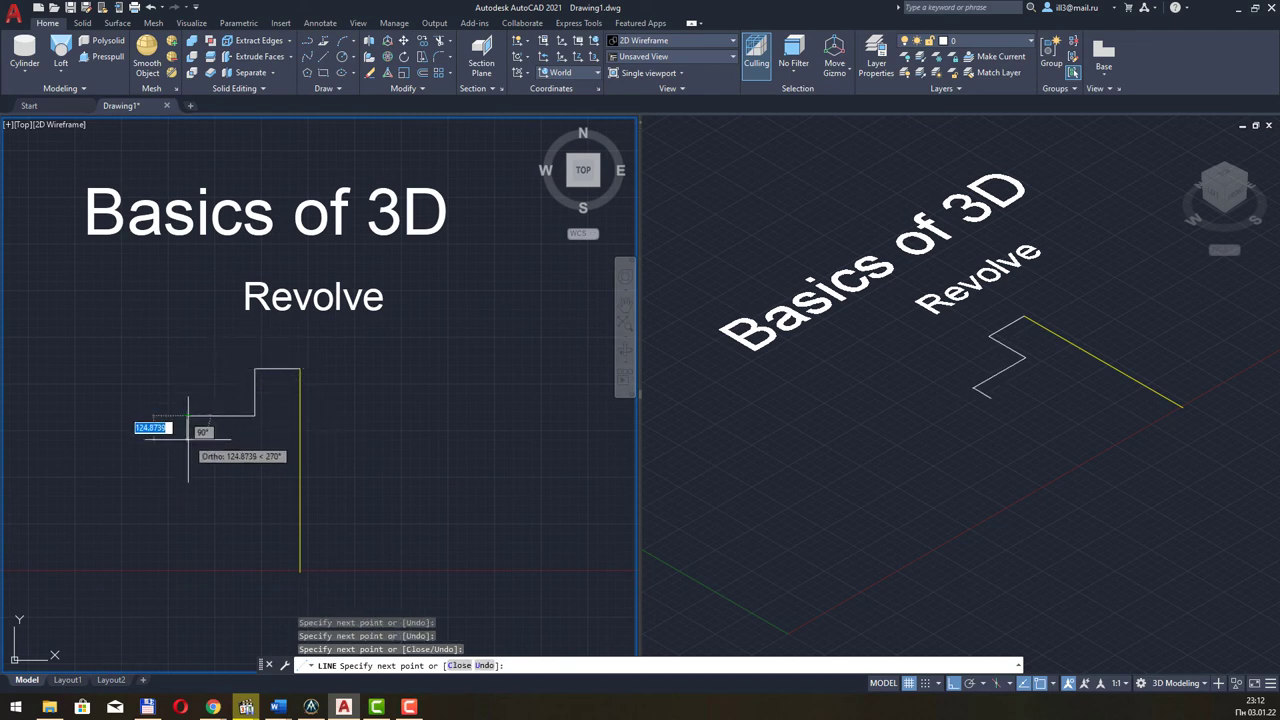
click(187, 441)
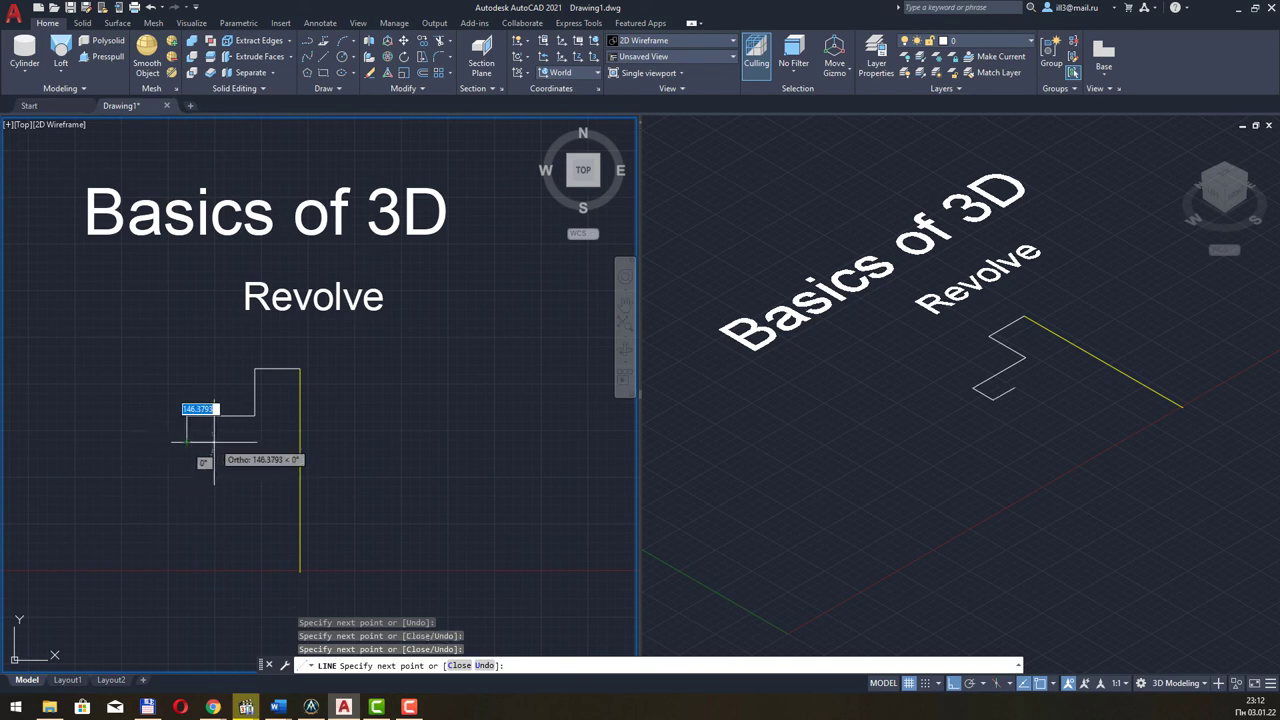
click(213, 441)
click(213, 514)
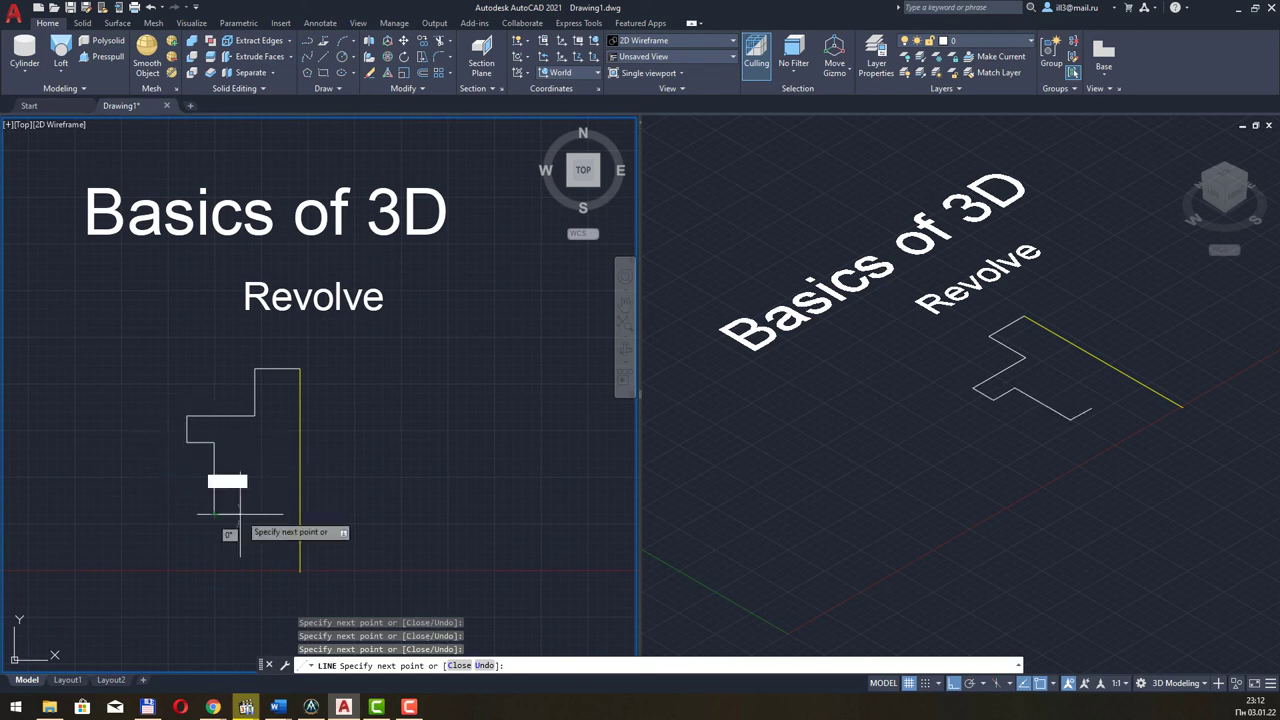
click(252, 514)
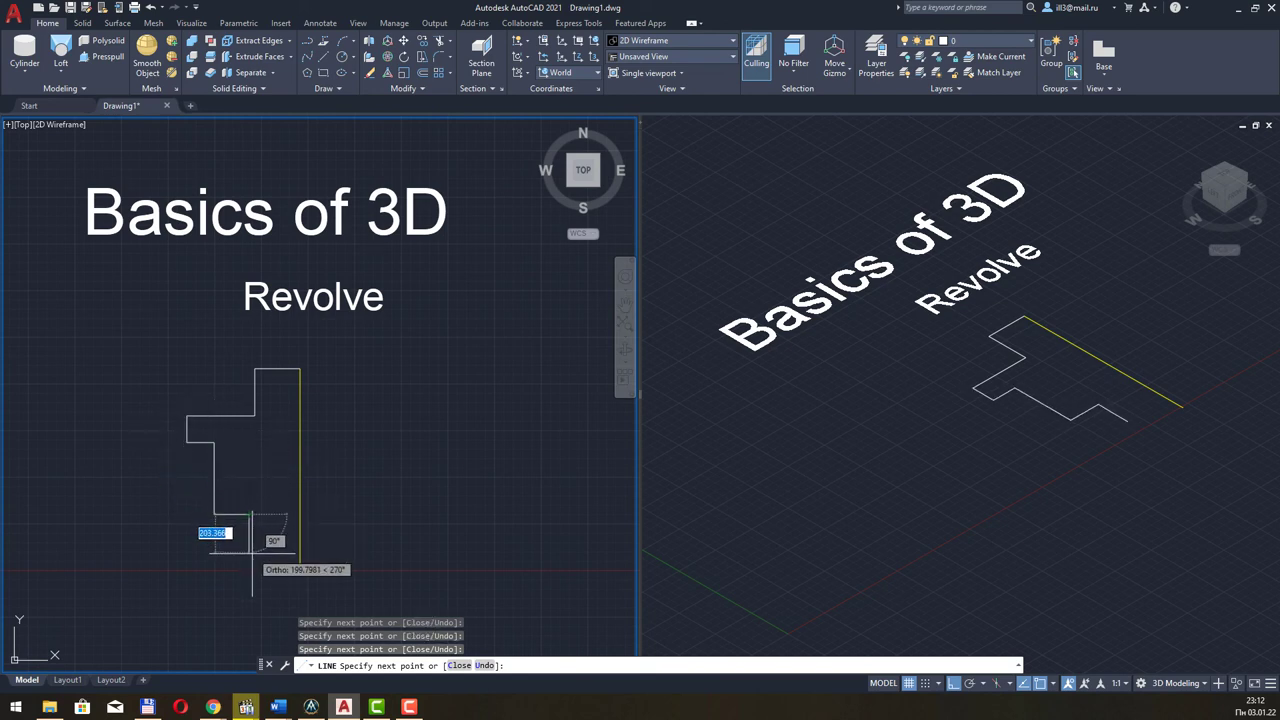
click(251, 556)
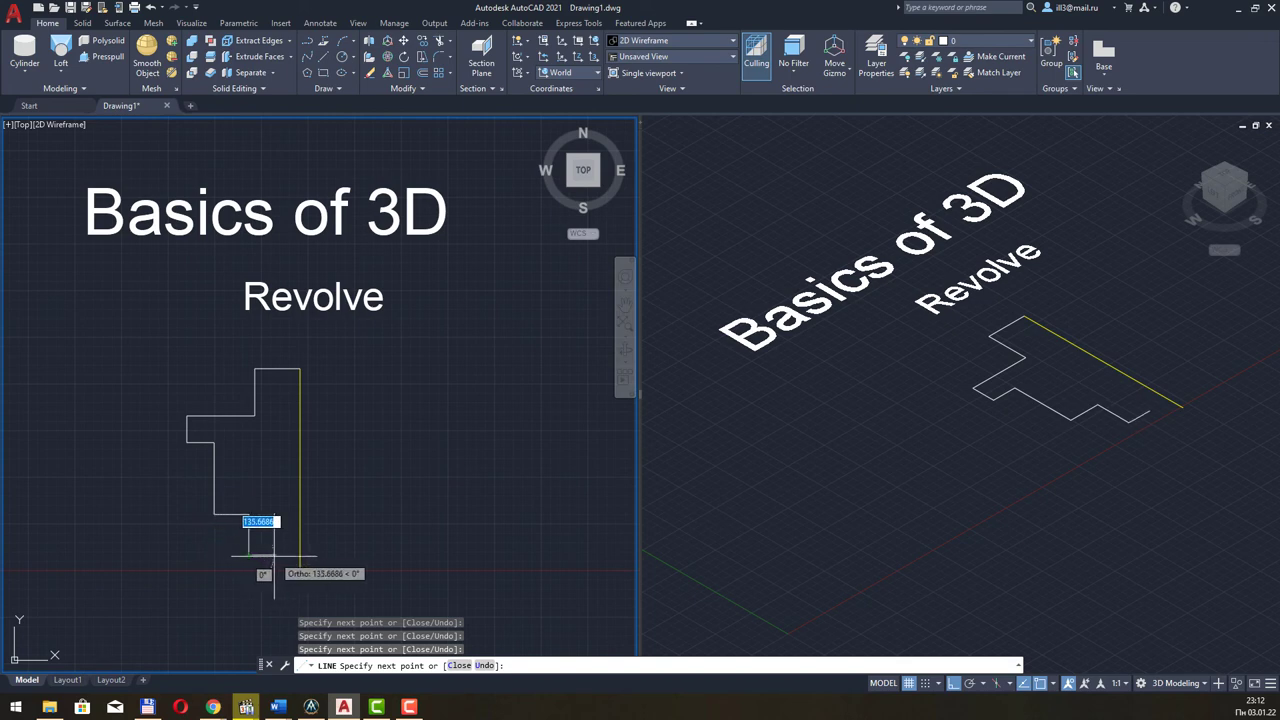
click(274, 556)
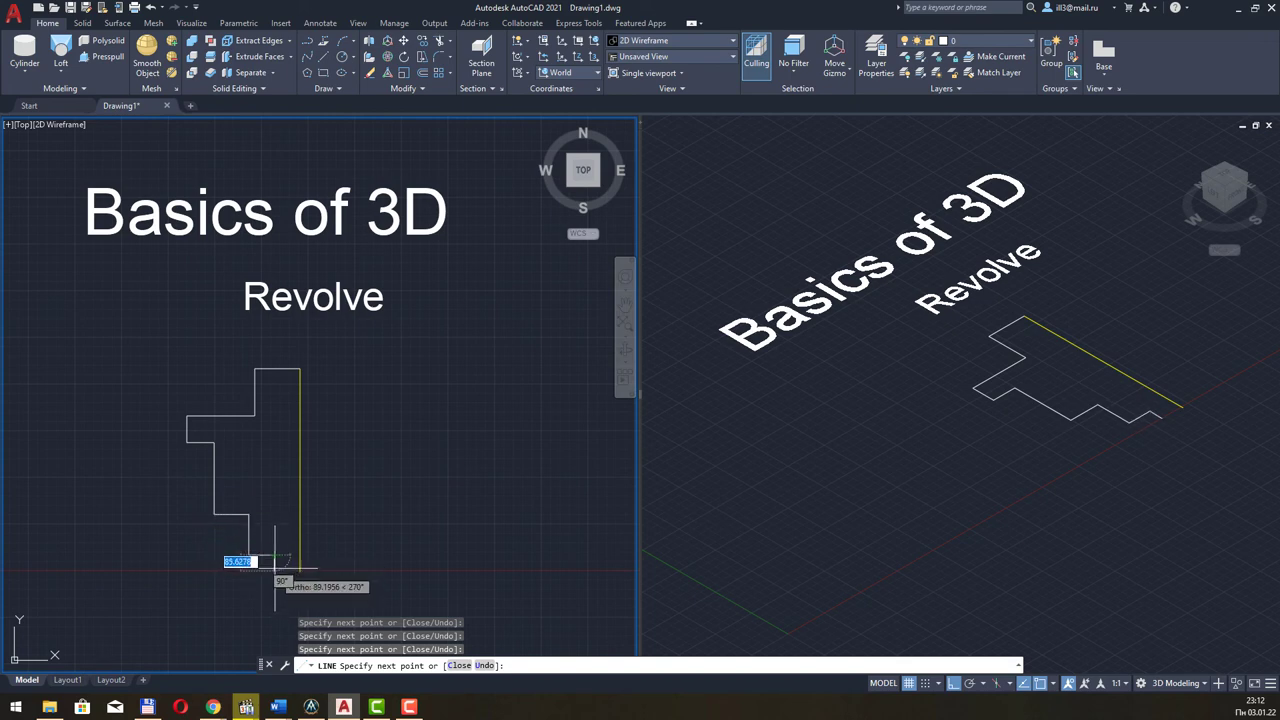
click(274, 577)
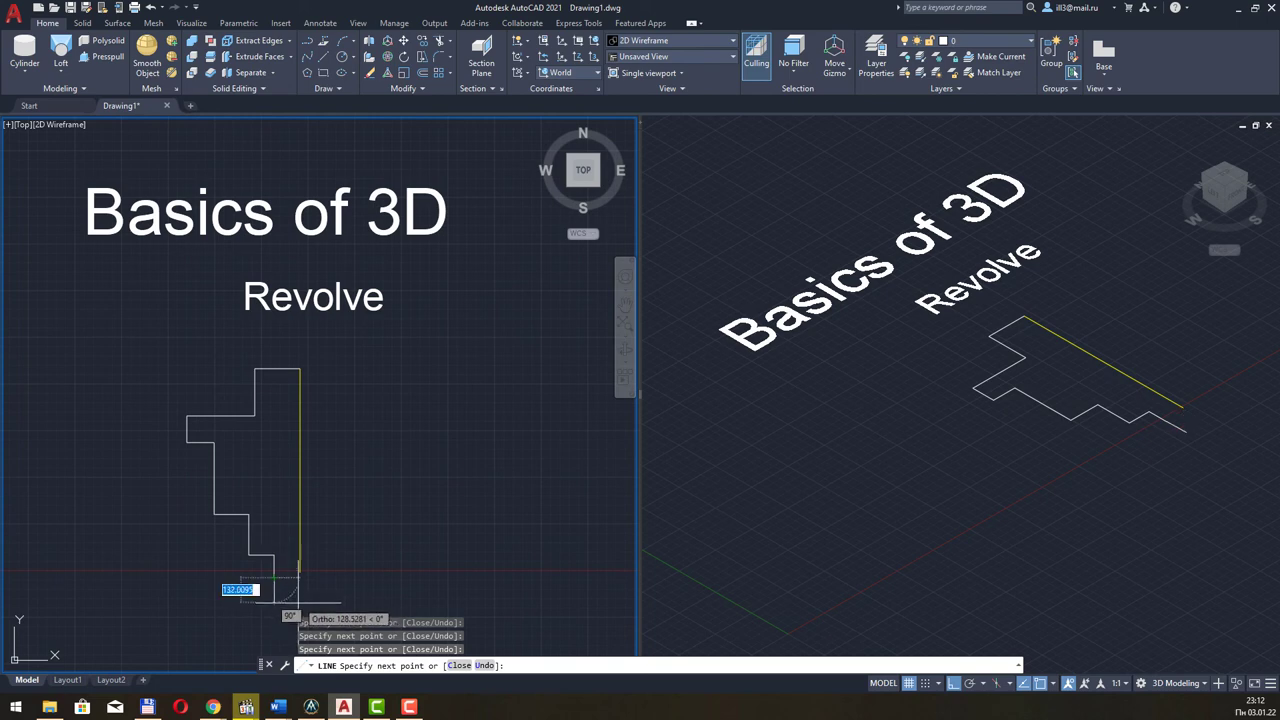
With Ortho off, add a slanted edge down to the axis bottom, then adjust the axis line's end
key(F8)
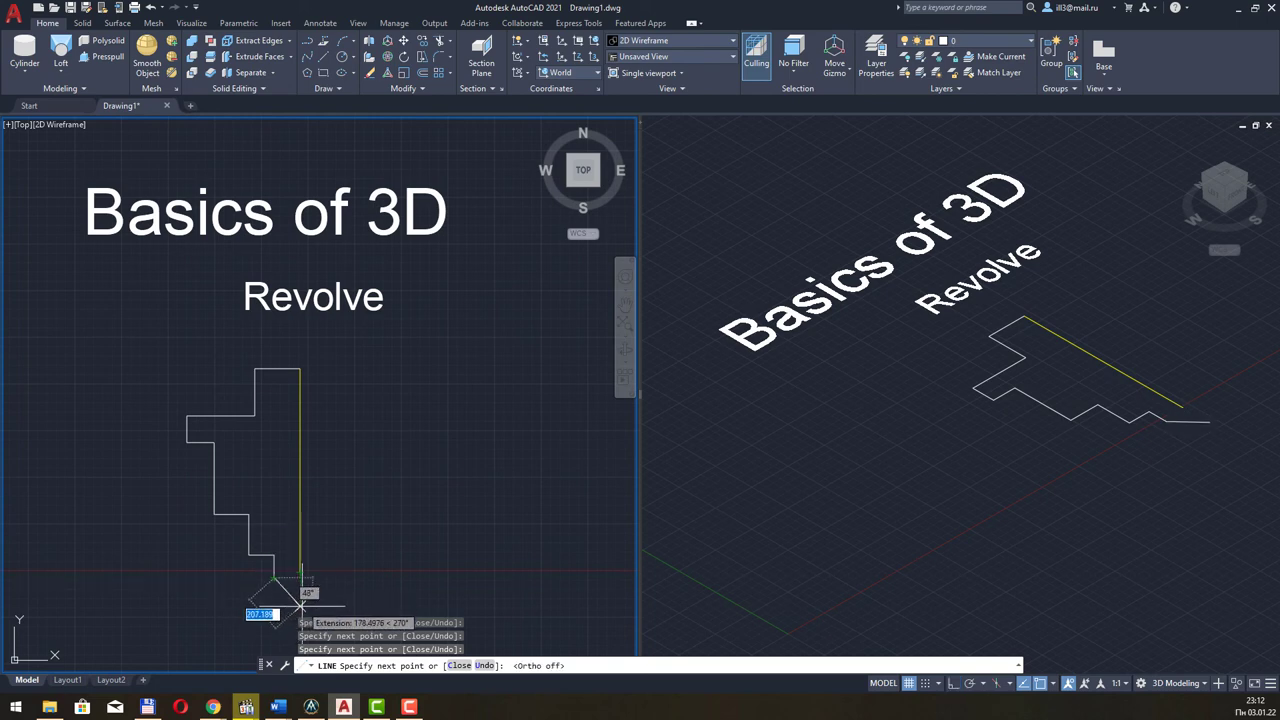
click(300, 605)
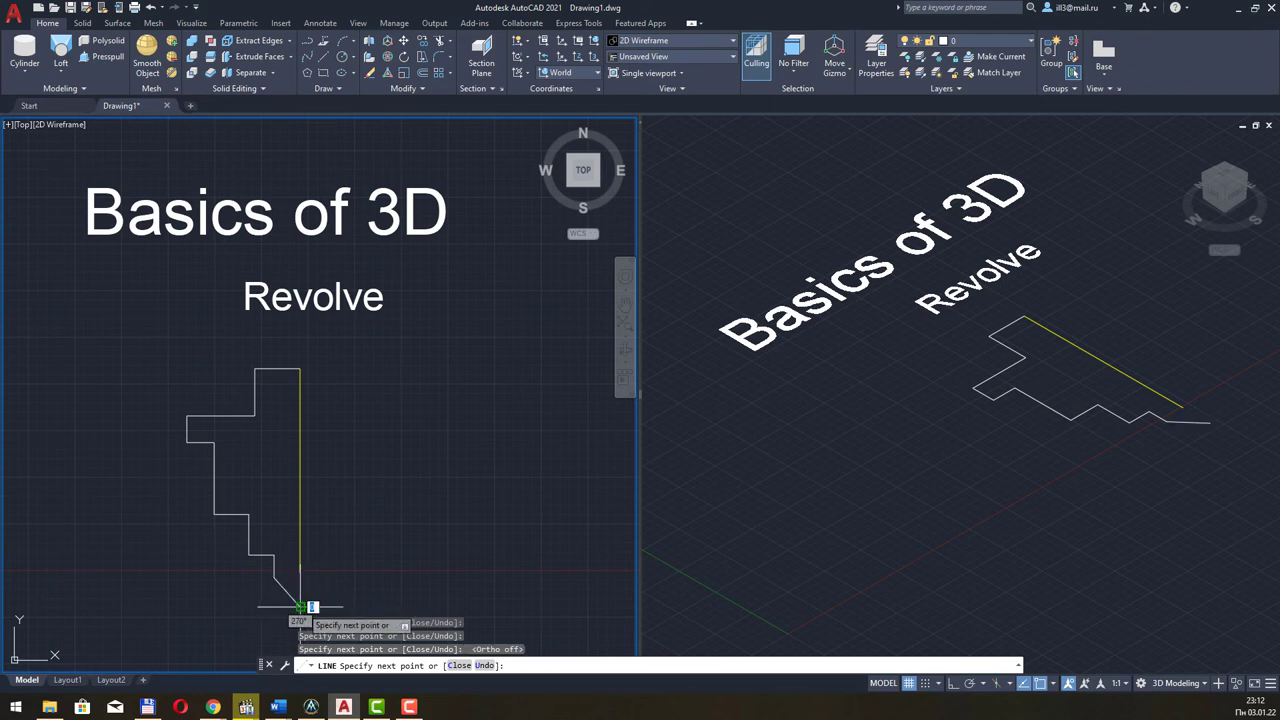
key(Escape)
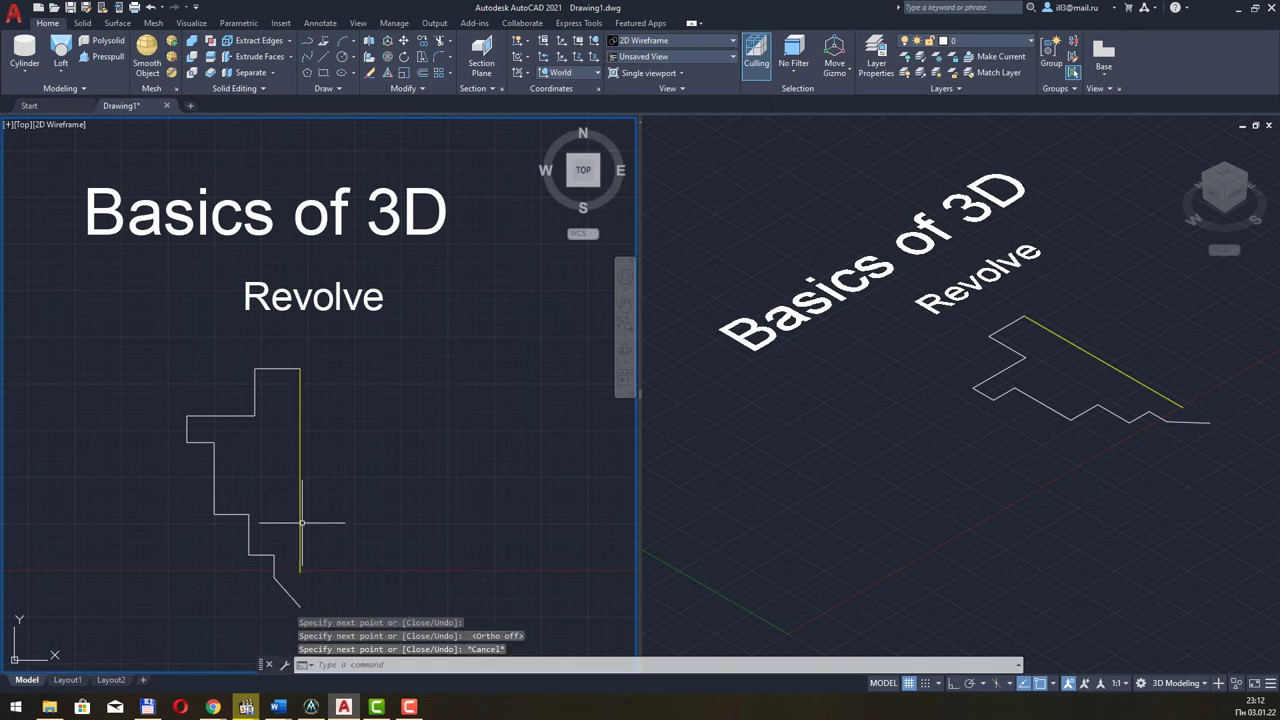
click(301, 522)
click(300, 572)
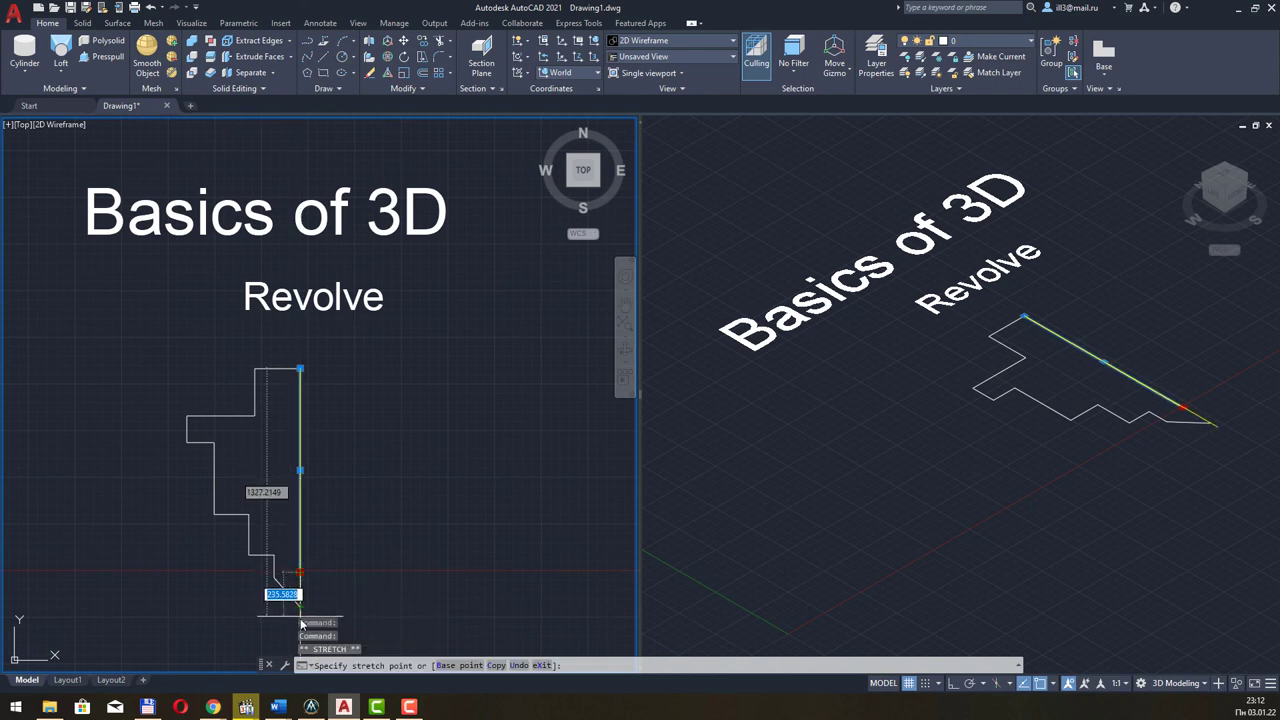
key(Escape)
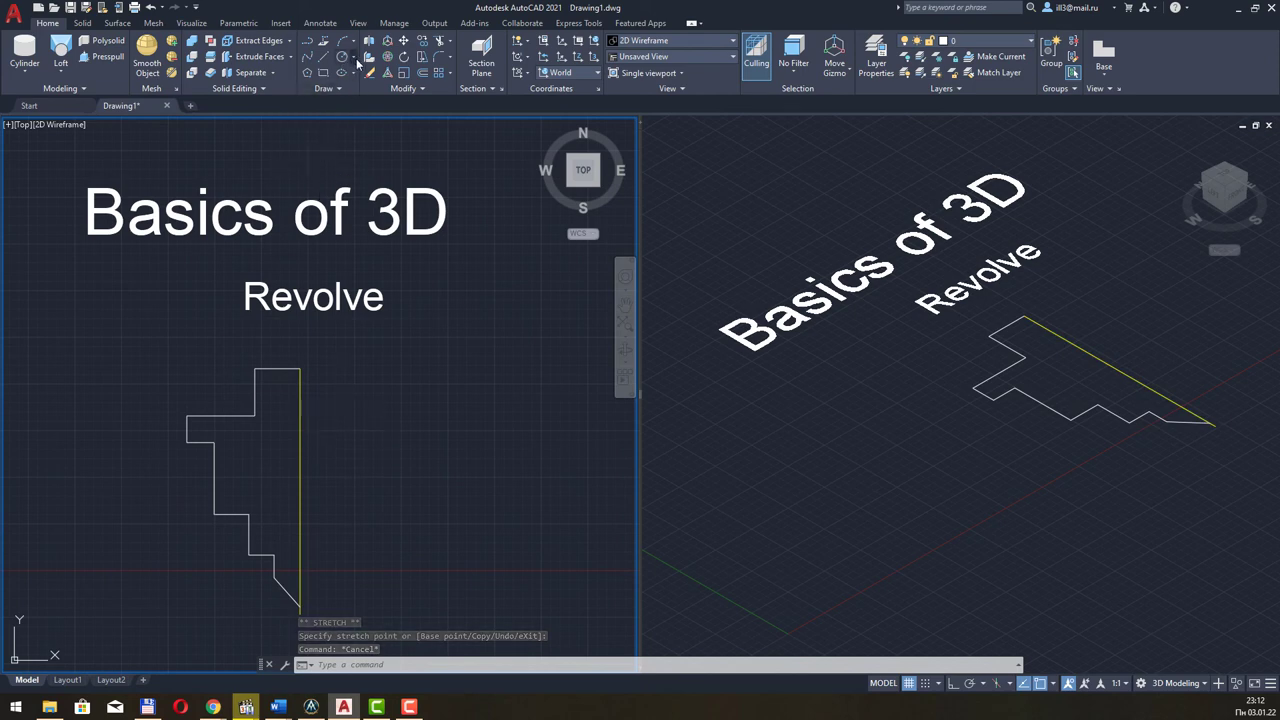
Draw a 2-Point circle spanning the profile's left end
click(355, 58)
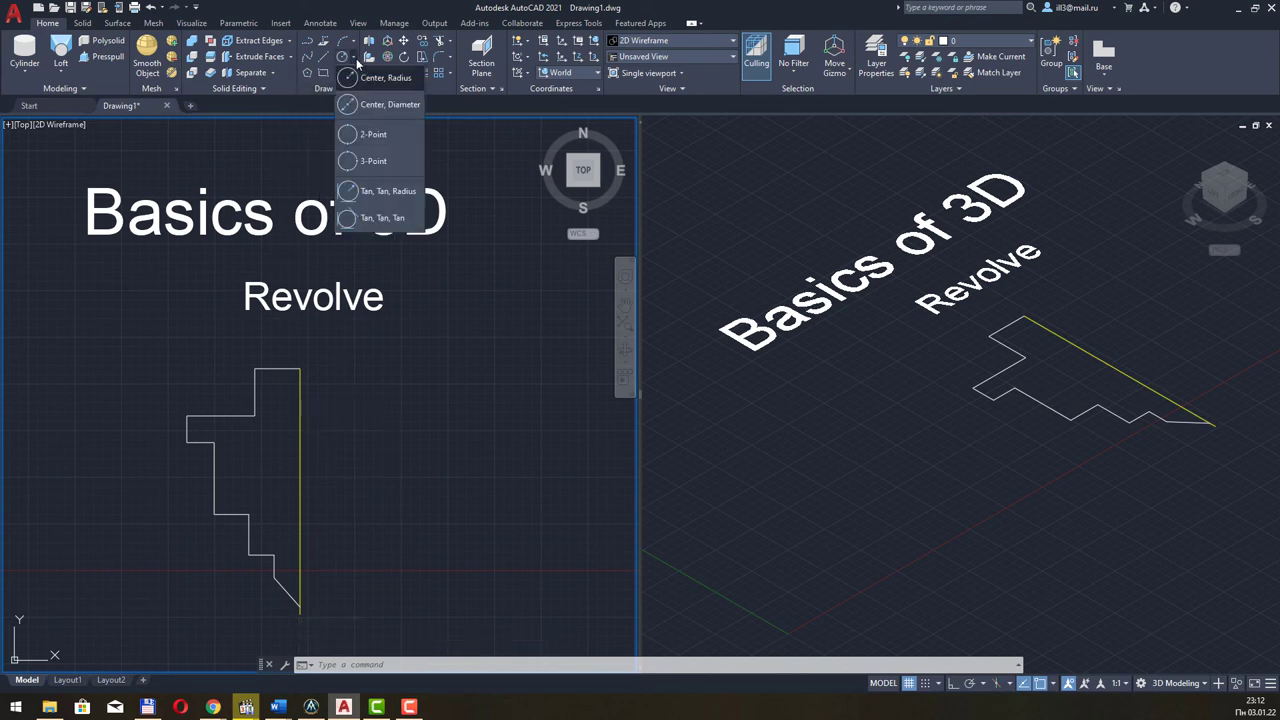
click(365, 135)
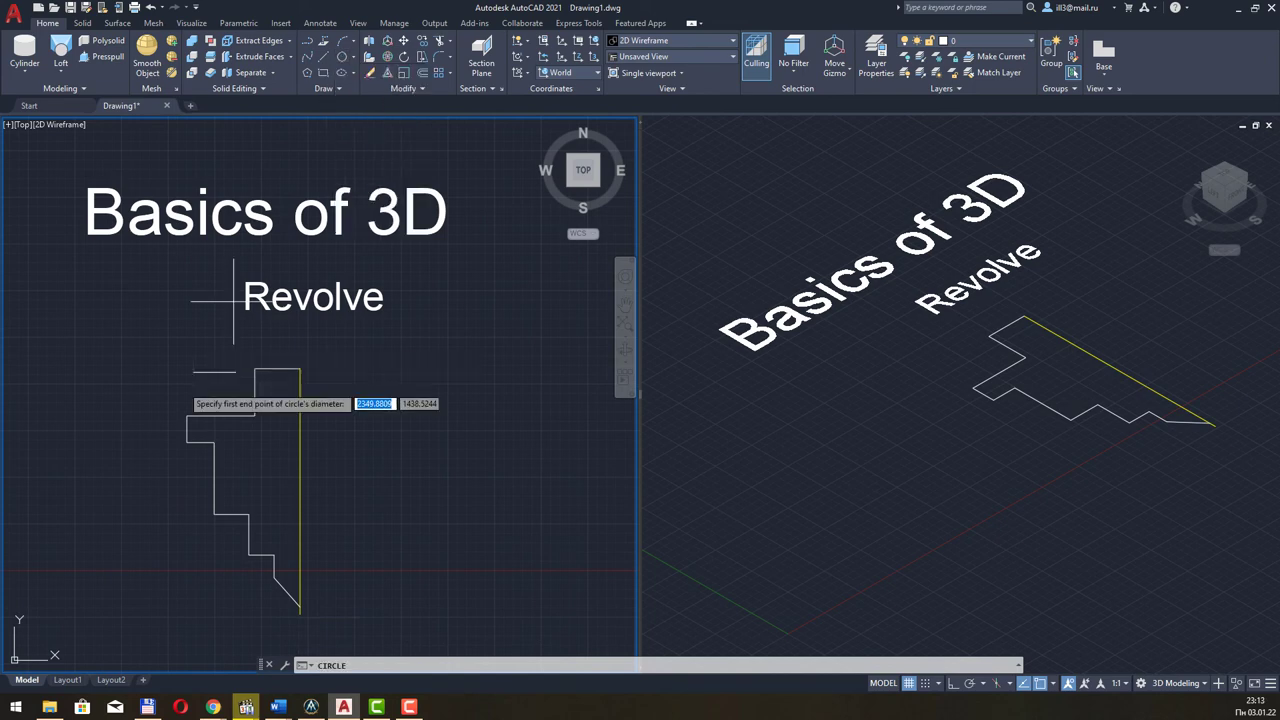
click(188, 415)
click(188, 443)
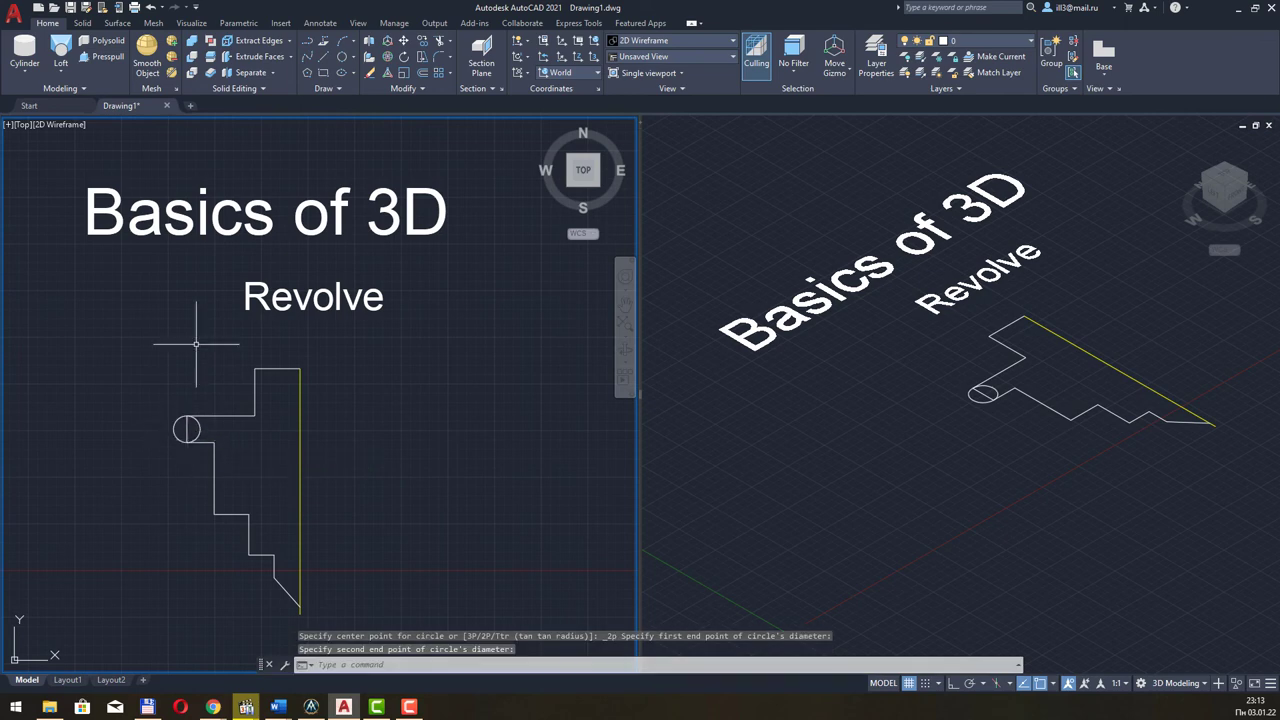
Trim away the circle's right half with a fence, leaving a half-circle tip
click(436, 42)
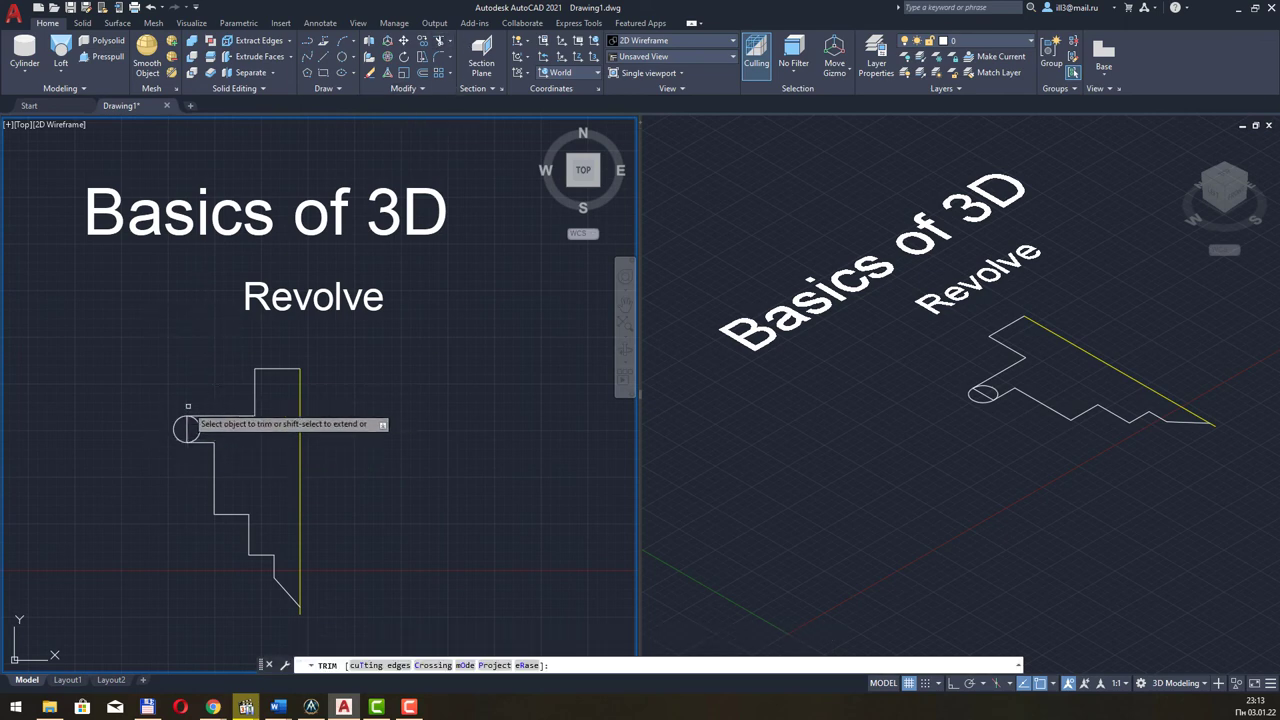
click(188, 430)
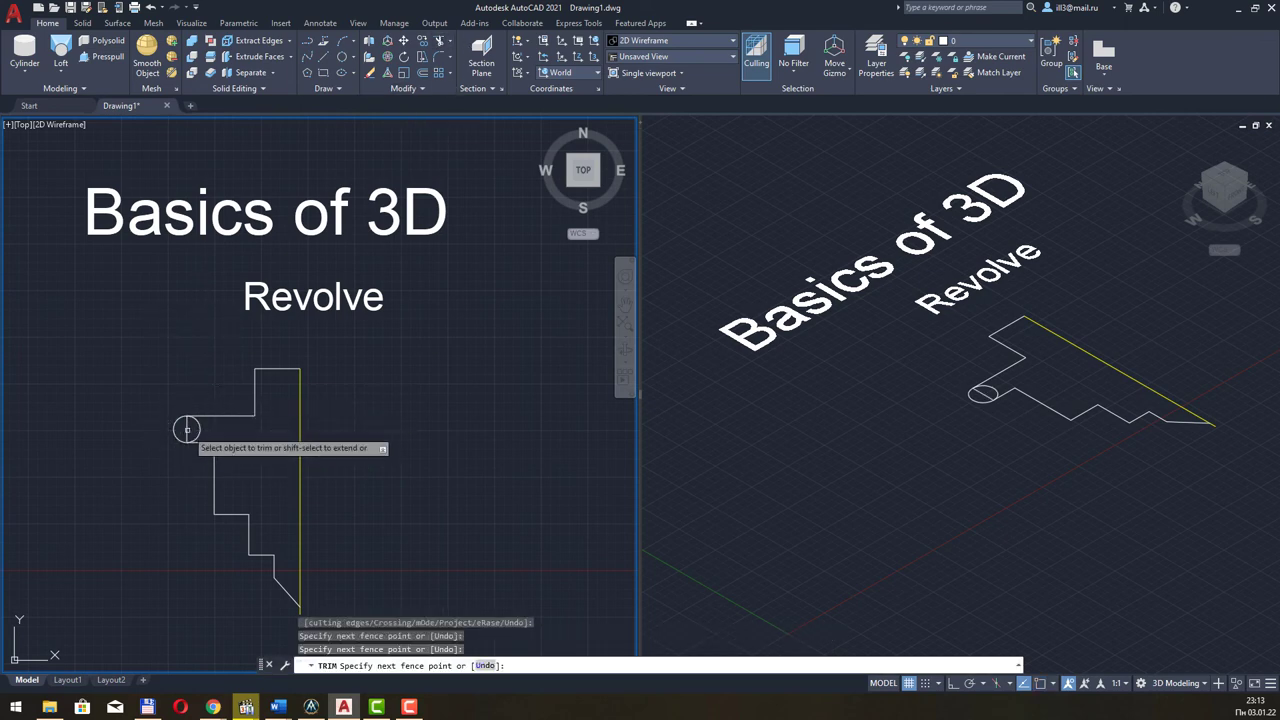
key(Return)
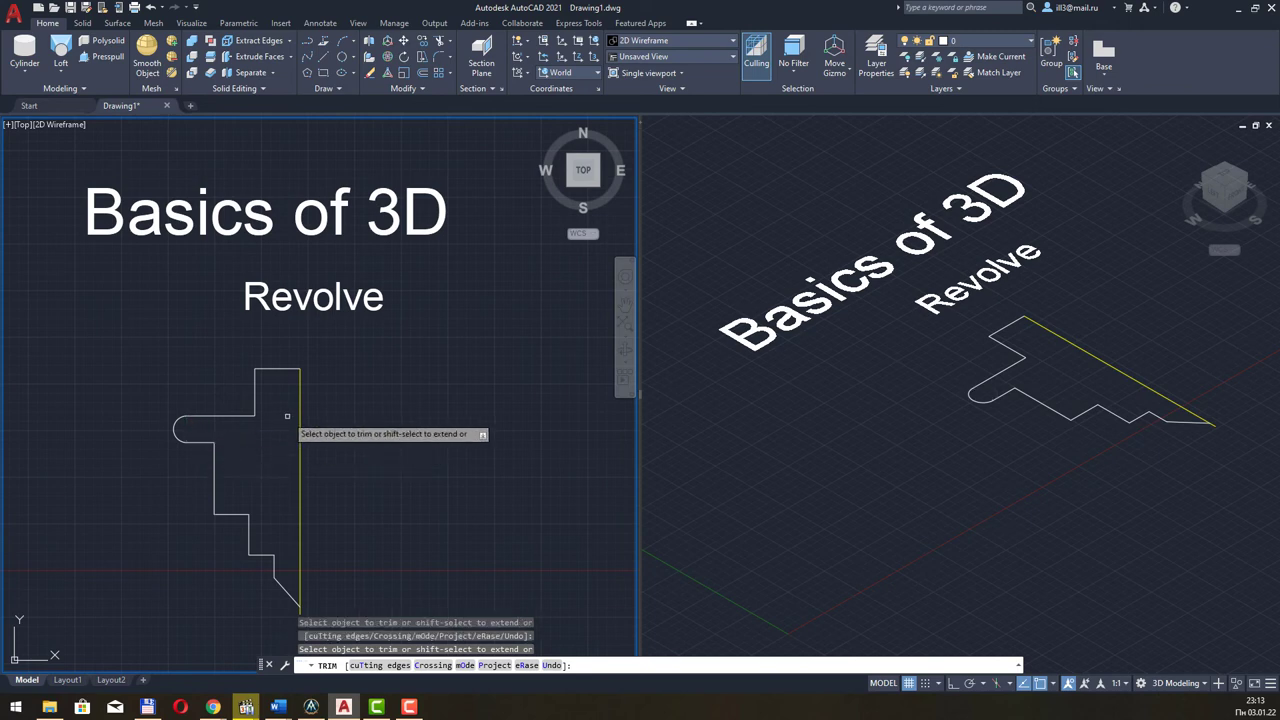
key(Escape)
scroll(363, 394, down, 1)
scroll(359, 390, down, 2)
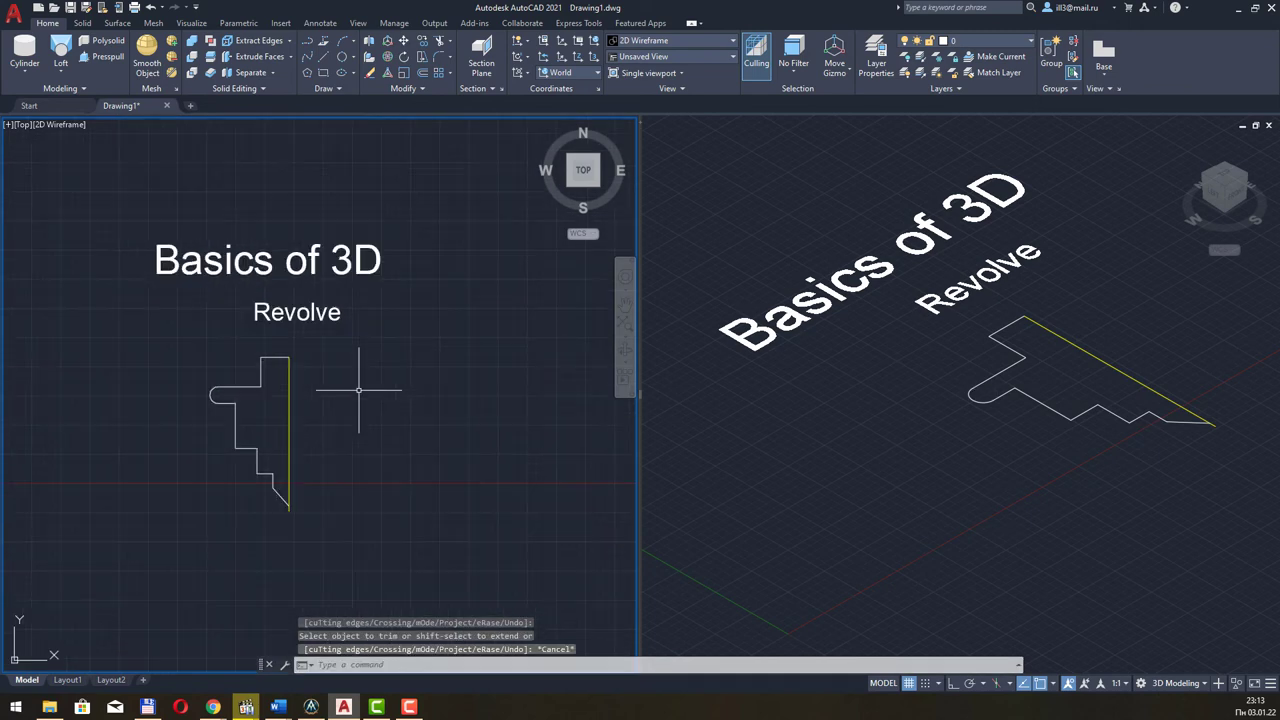
middle_drag(359, 390, 281, 413)
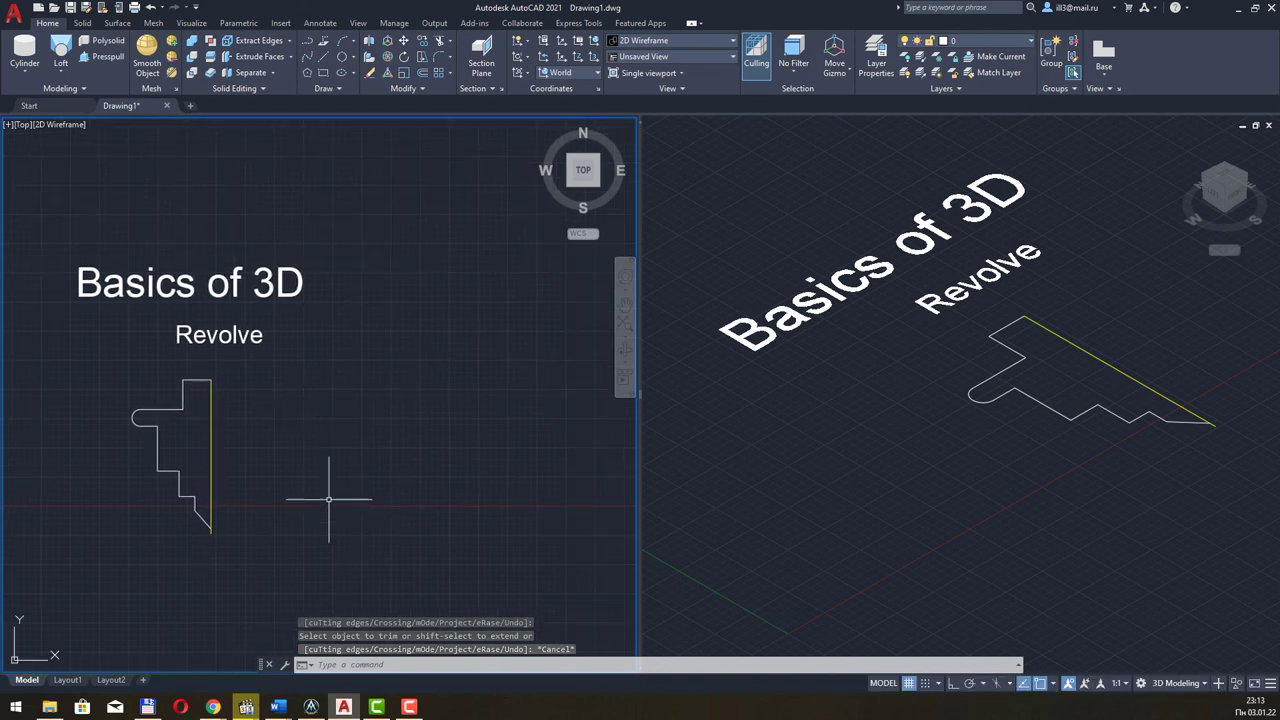
click(263, 367)
click(114, 598)
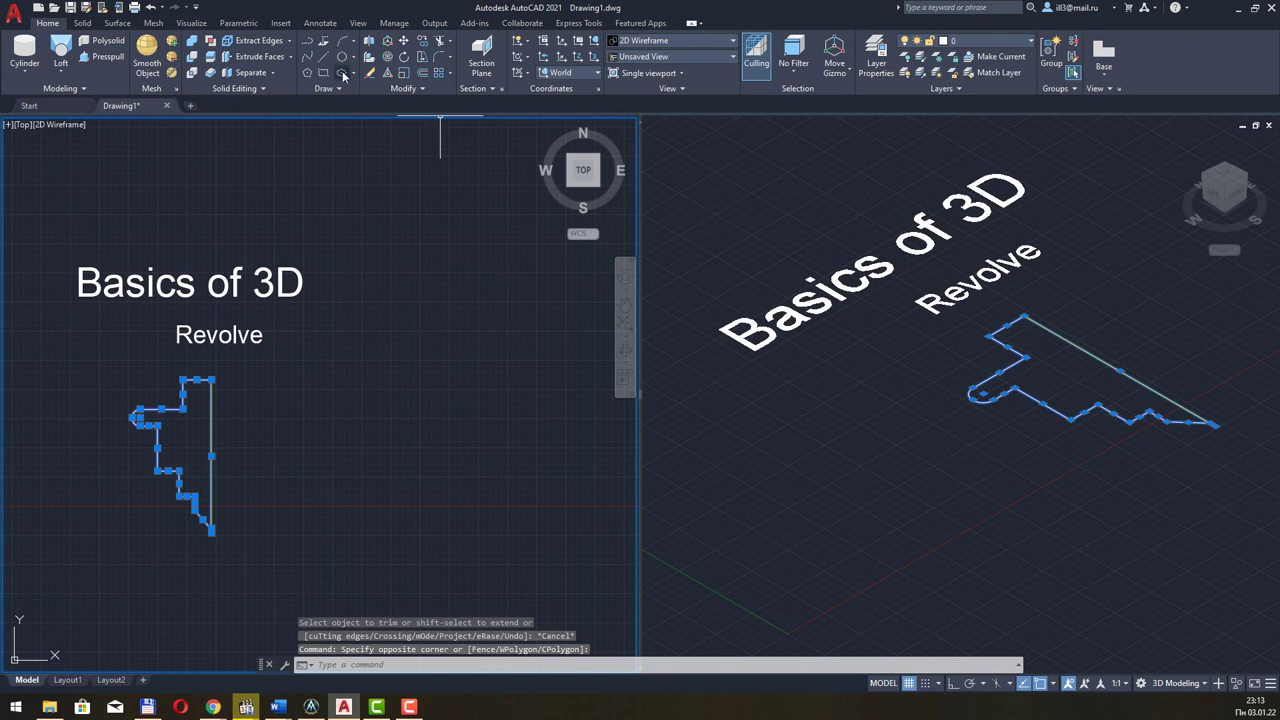
click(421, 57)
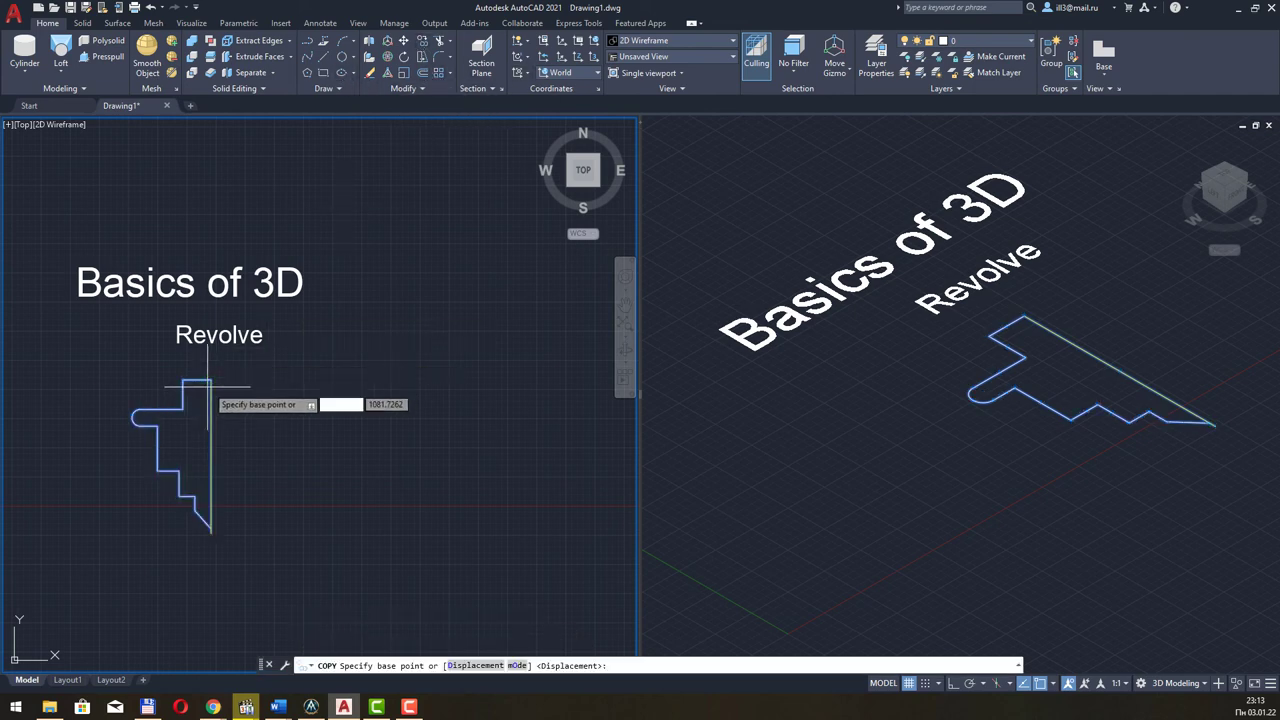
click(211, 380)
key(F8)
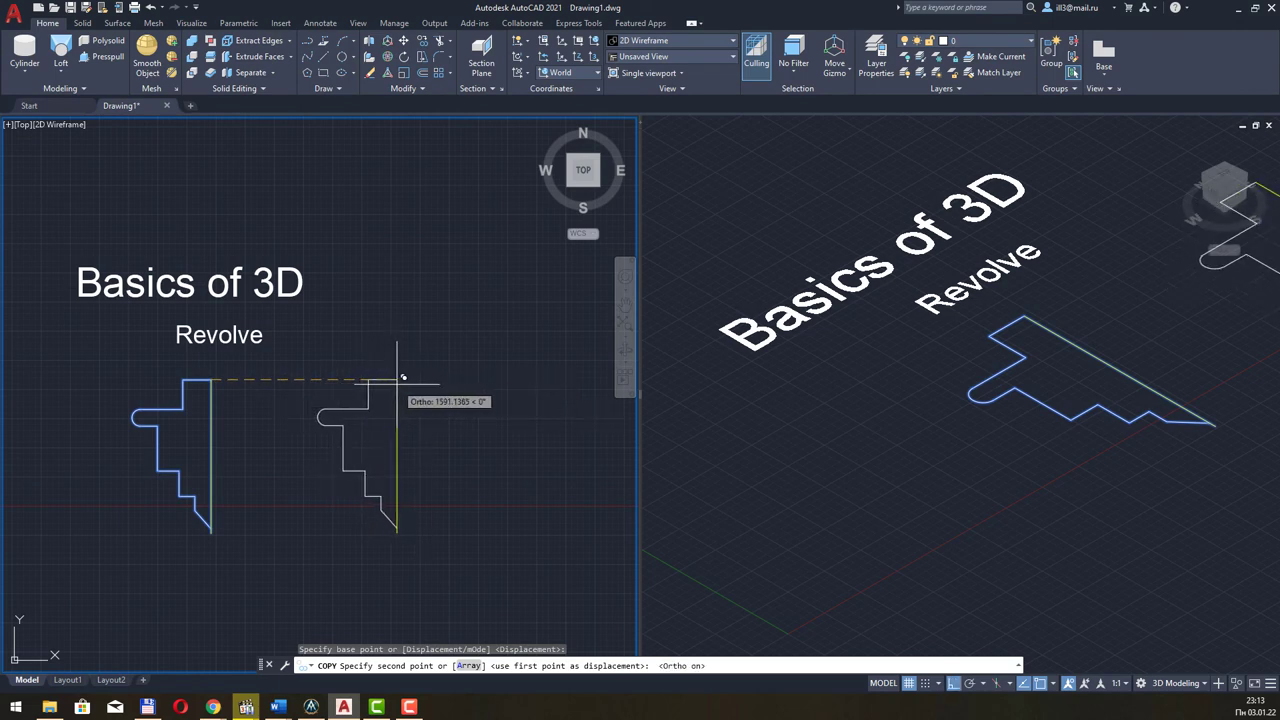
click(400, 379)
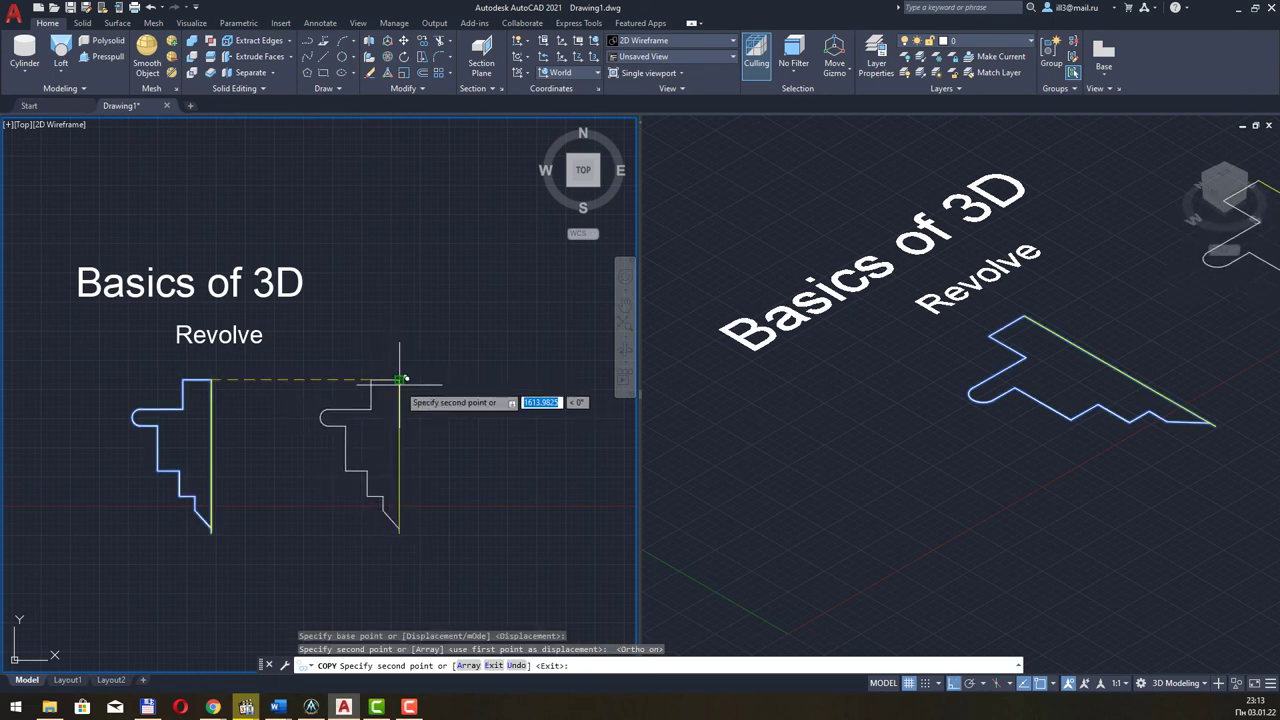
key(Escape)
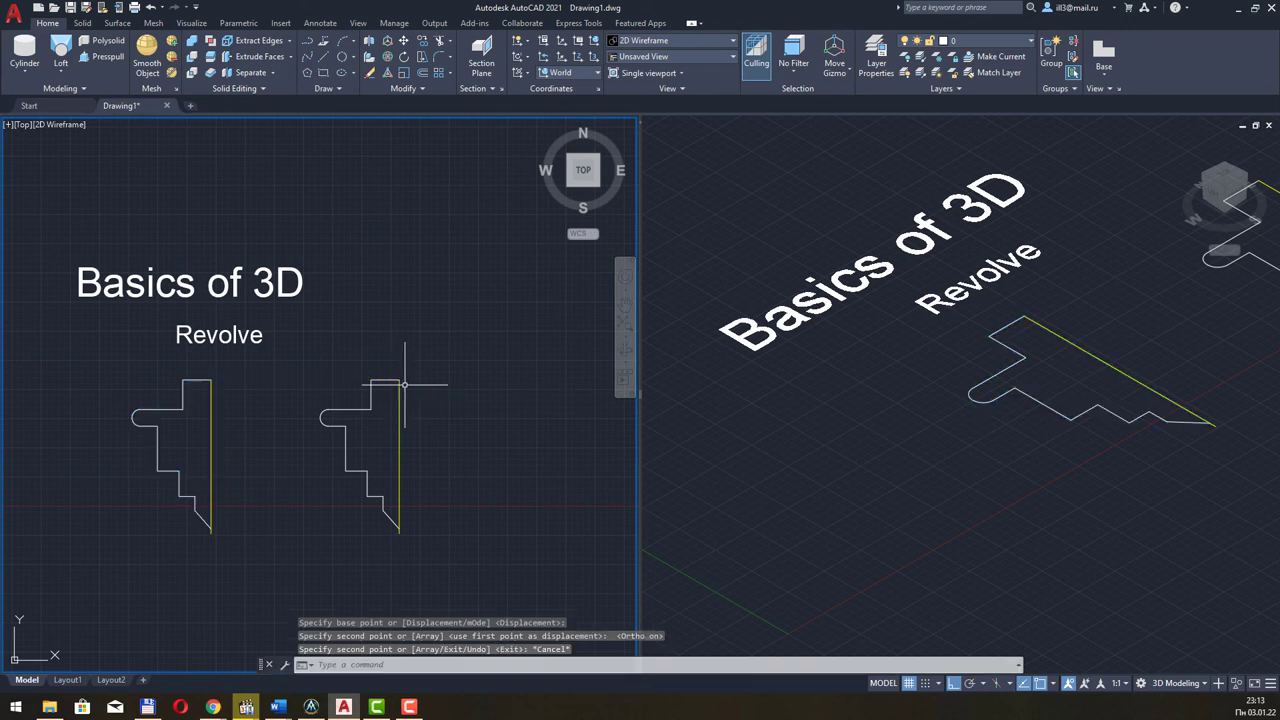
scroll(404, 383, down, 2)
scroll(420, 390, down, 1)
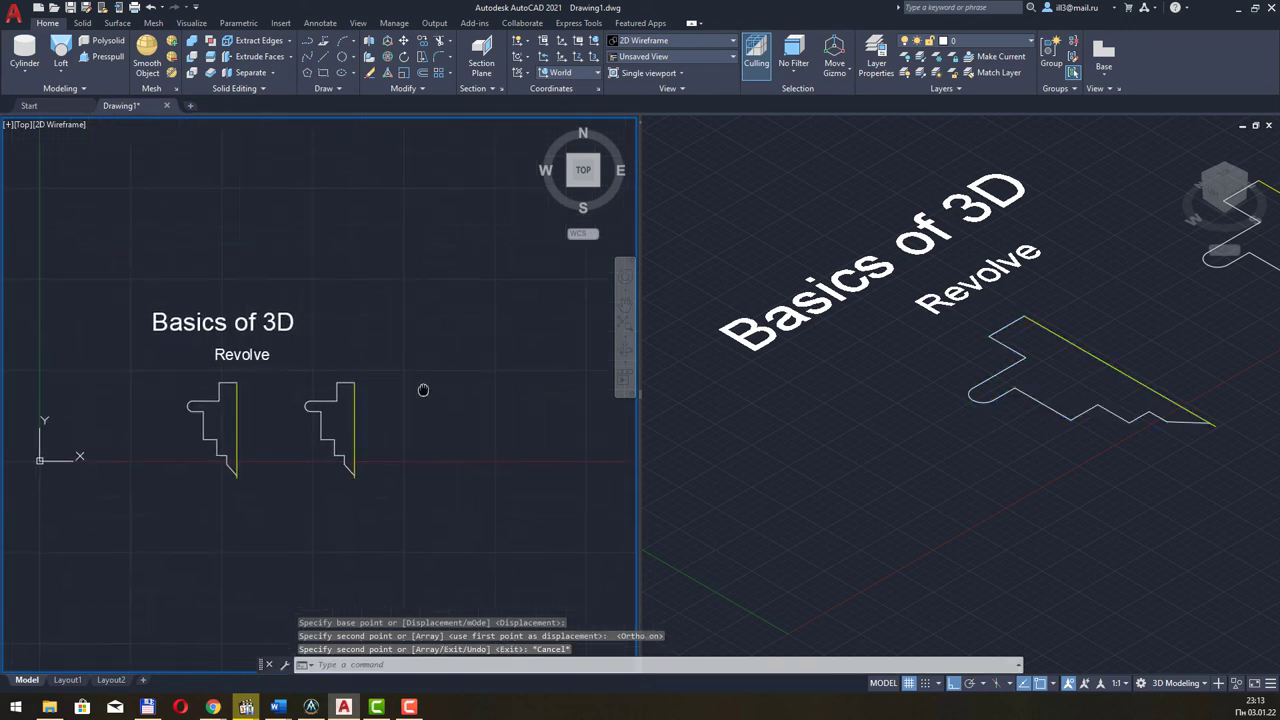
click(141, 324)
click(430, 468)
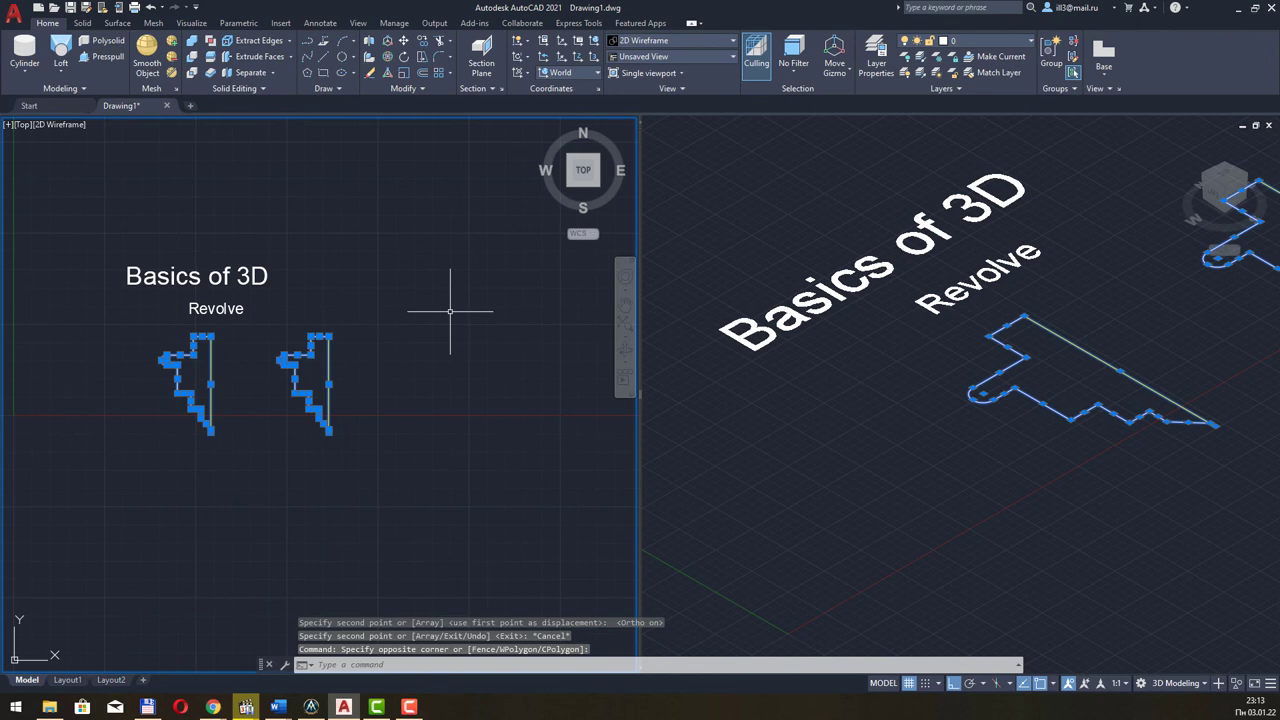
key(Escape)
scroll(258, 333, up, 2)
Crossing-select all segments of the right profile and Join them into one polyline
click(258, 334)
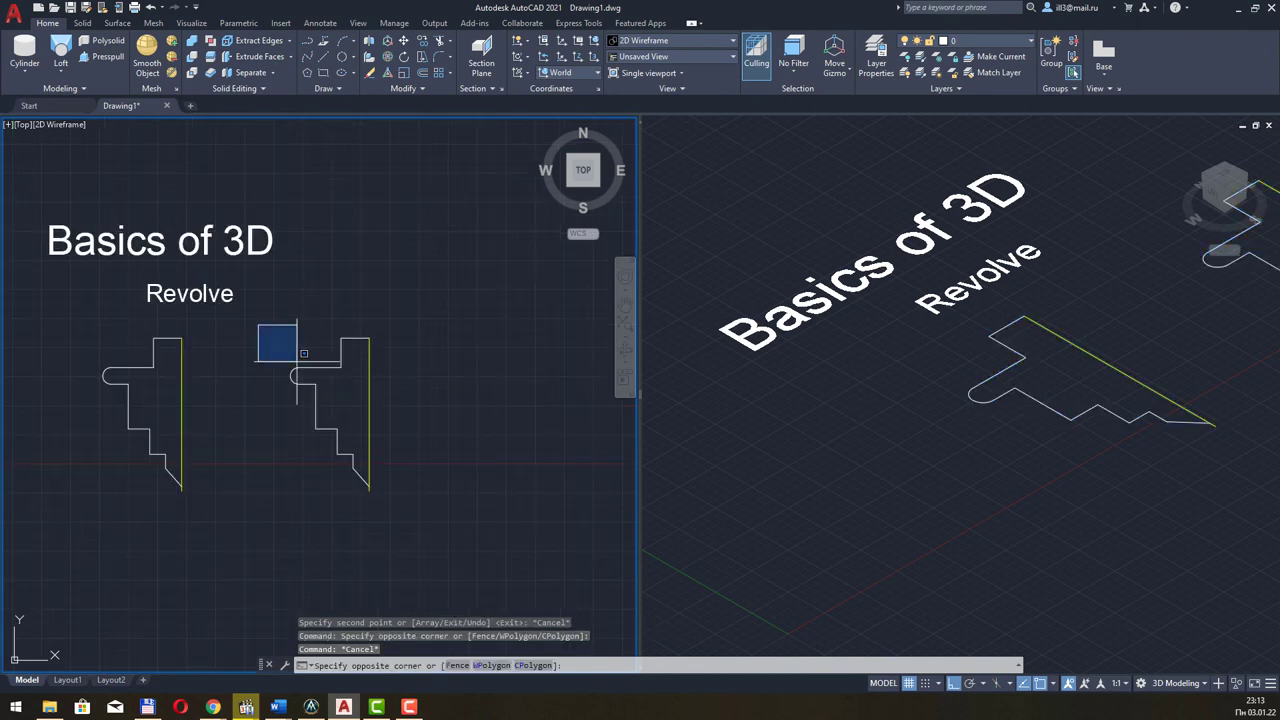
click(416, 518)
key(Escape)
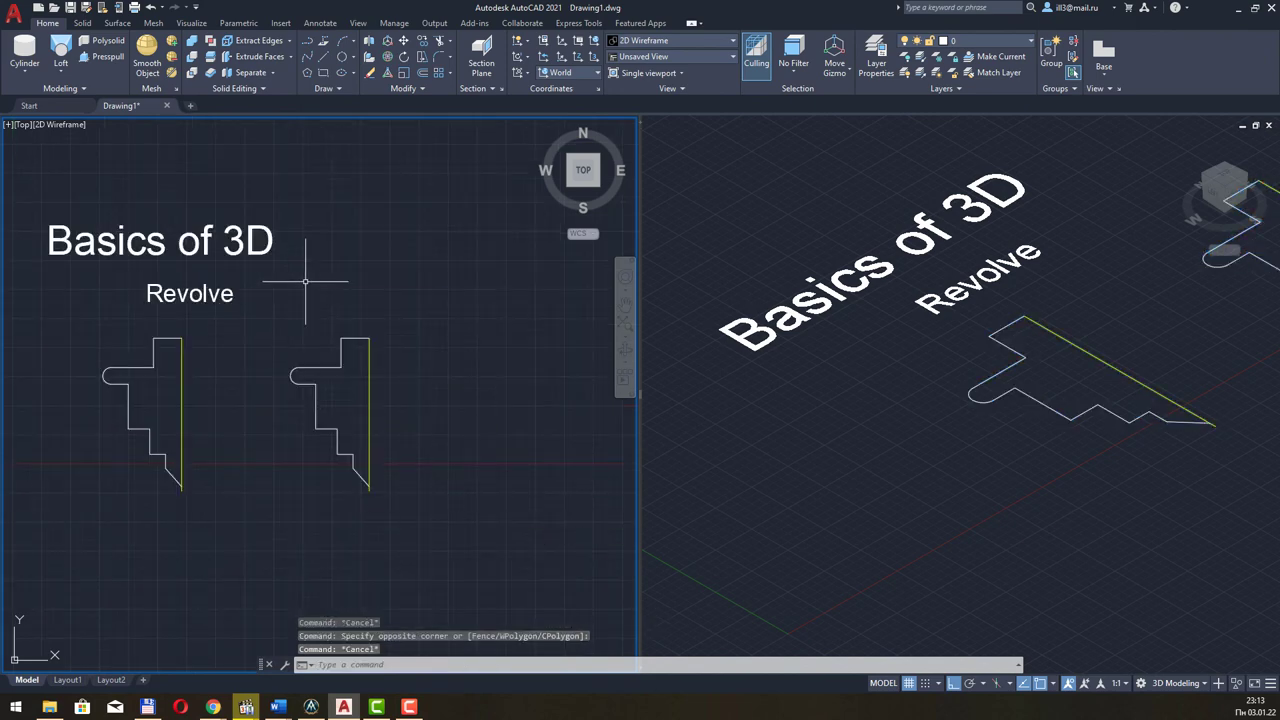
click(306, 279)
click(290, 322)
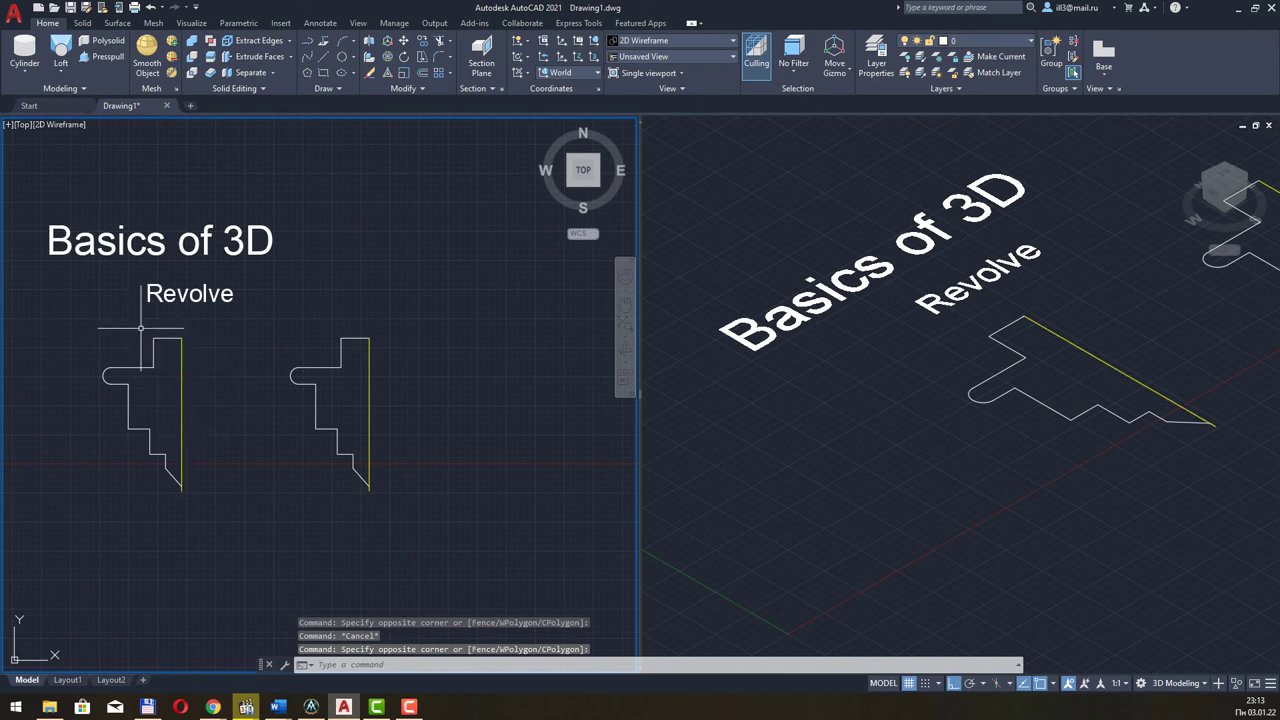
click(355, 298)
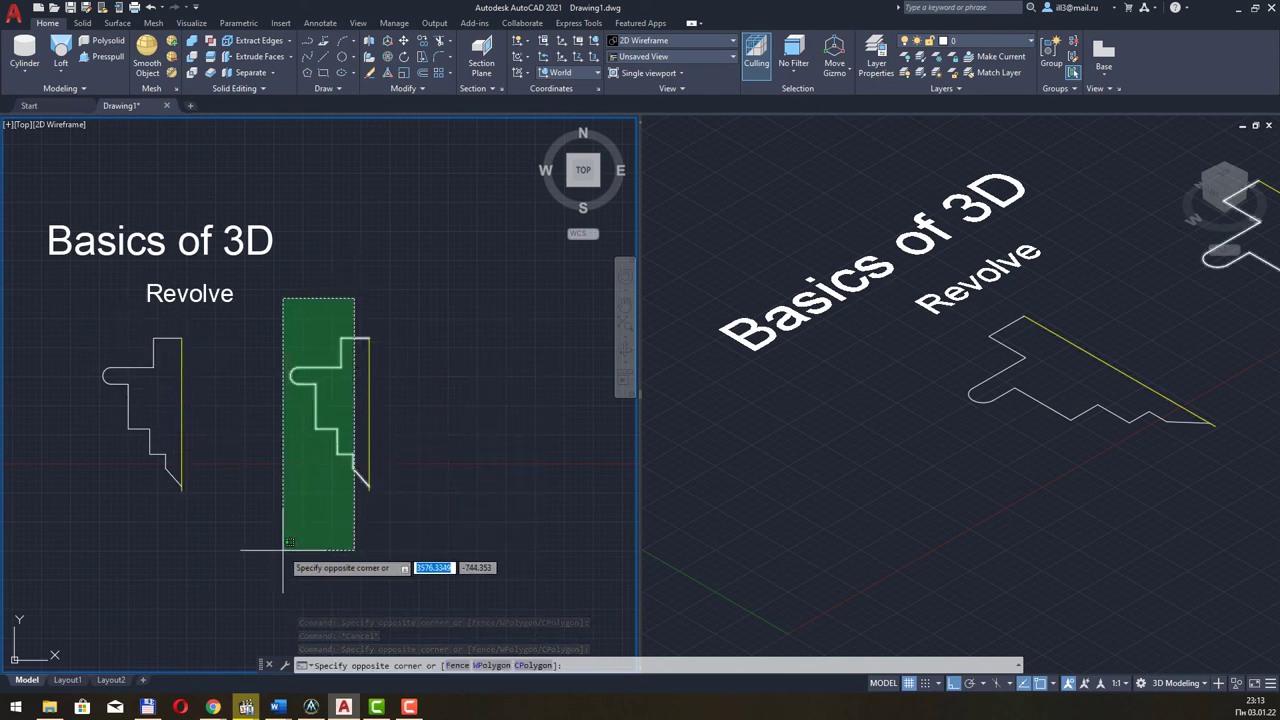
click(283, 549)
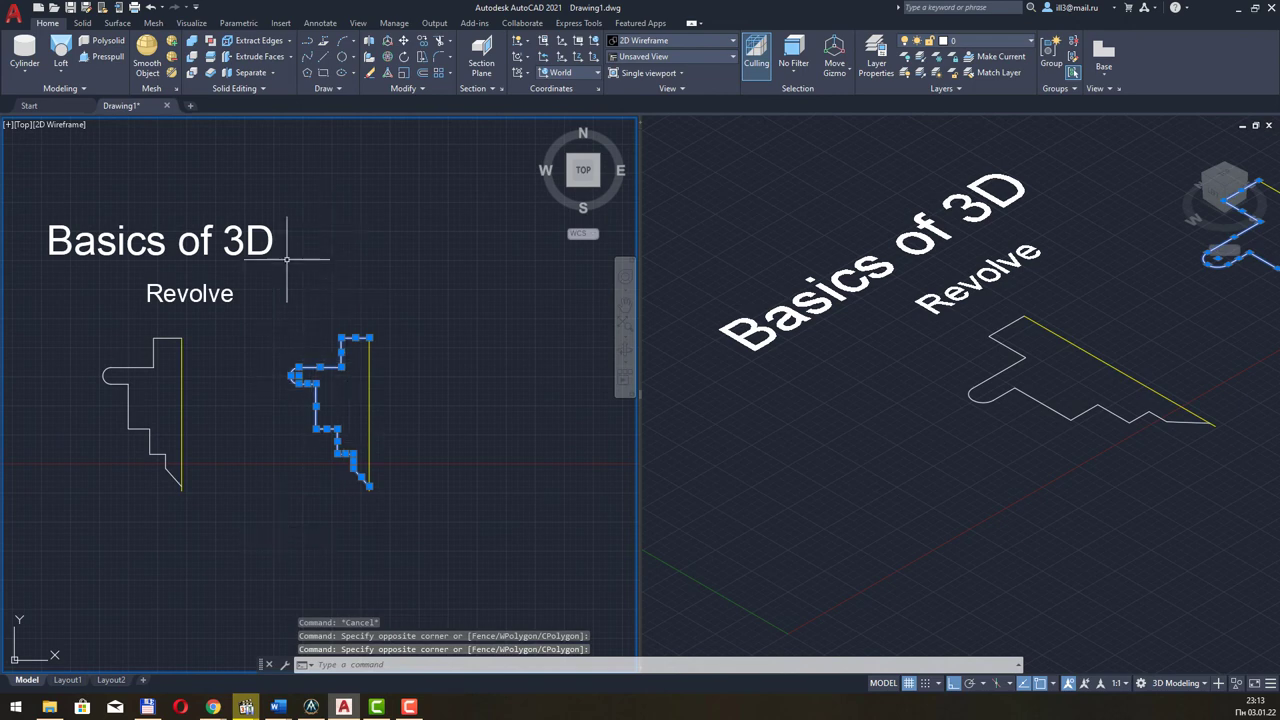
click(406, 89)
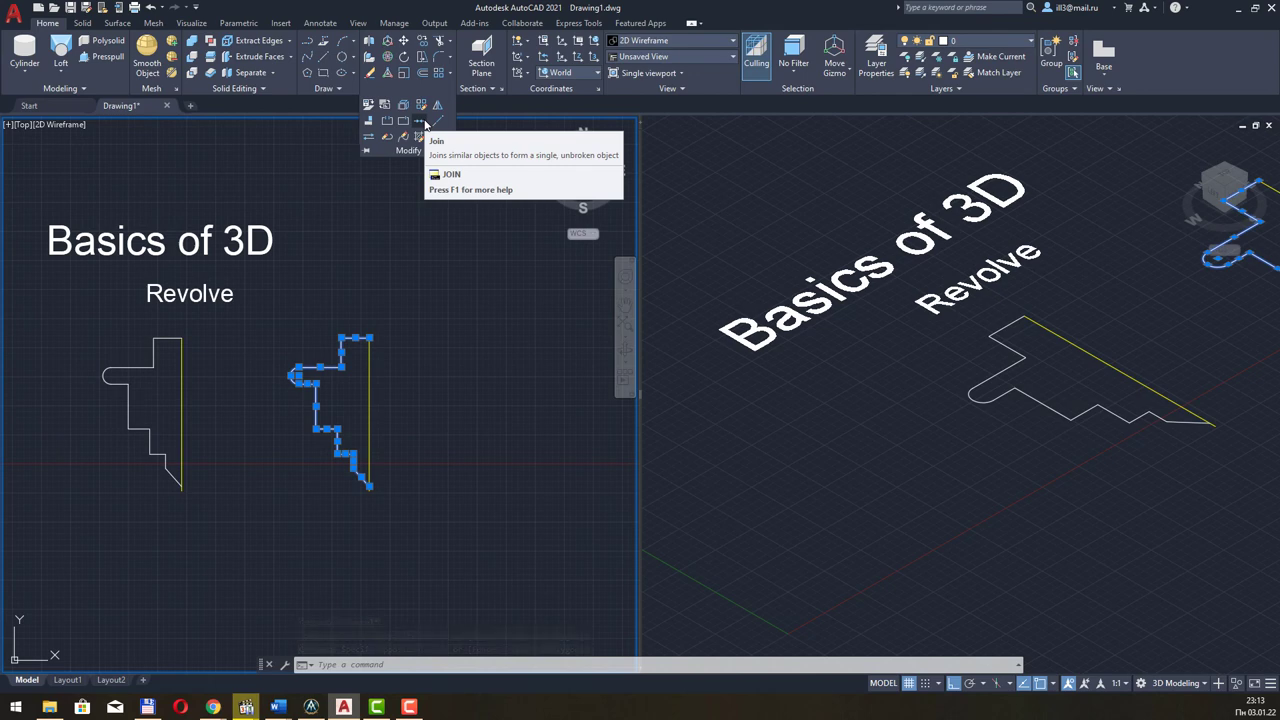
click(424, 121)
click(470, 352)
key(Escape)
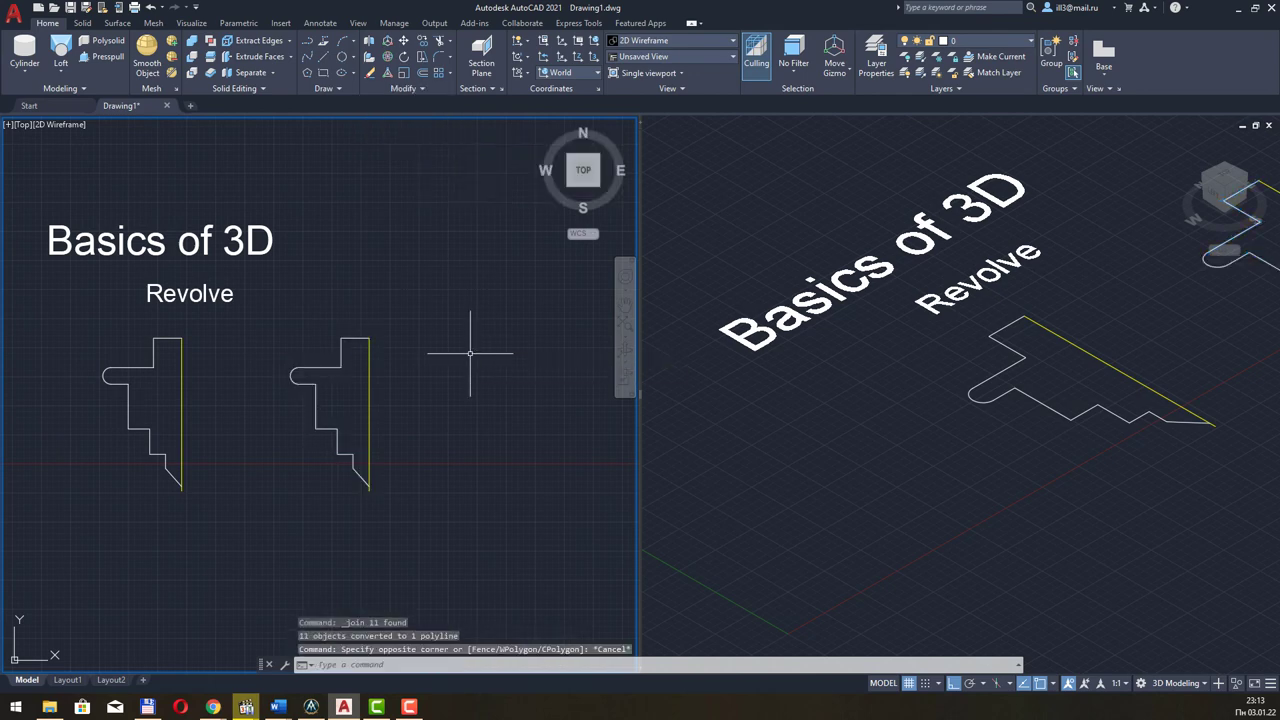
Copy both profiles to the right using the arc as base point, then recentre both views
click(417, 302)
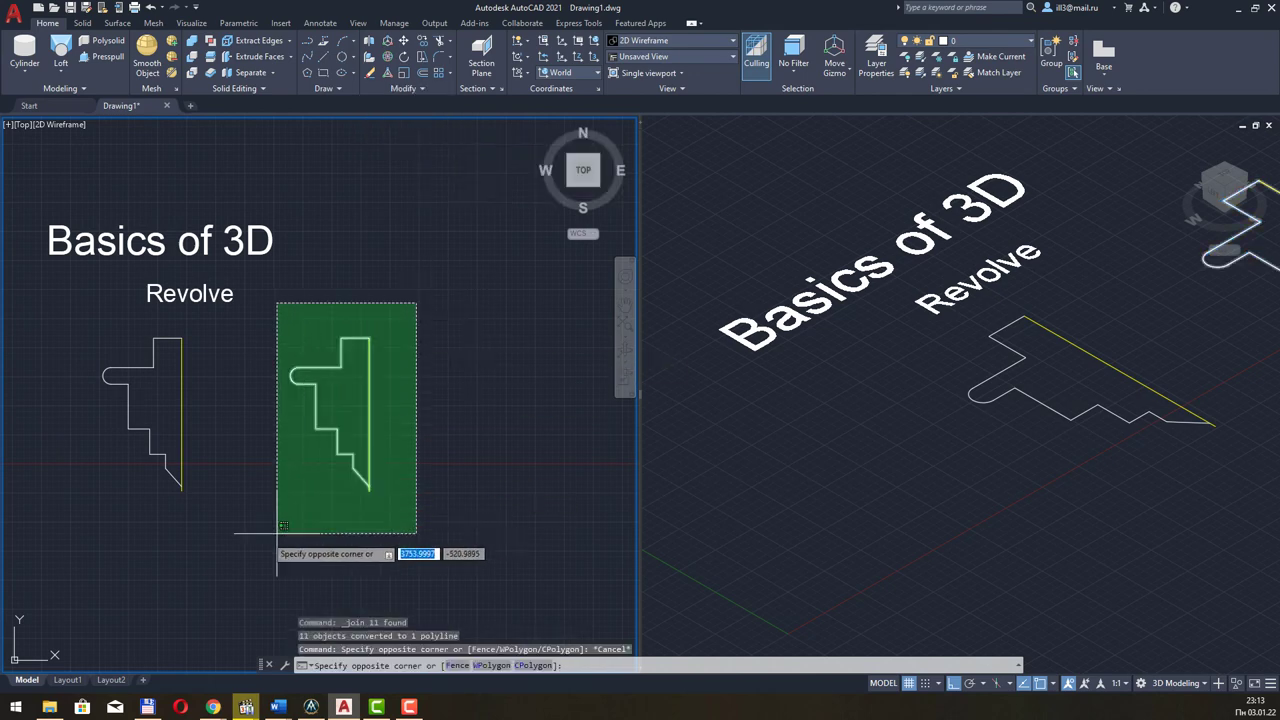
click(101, 567)
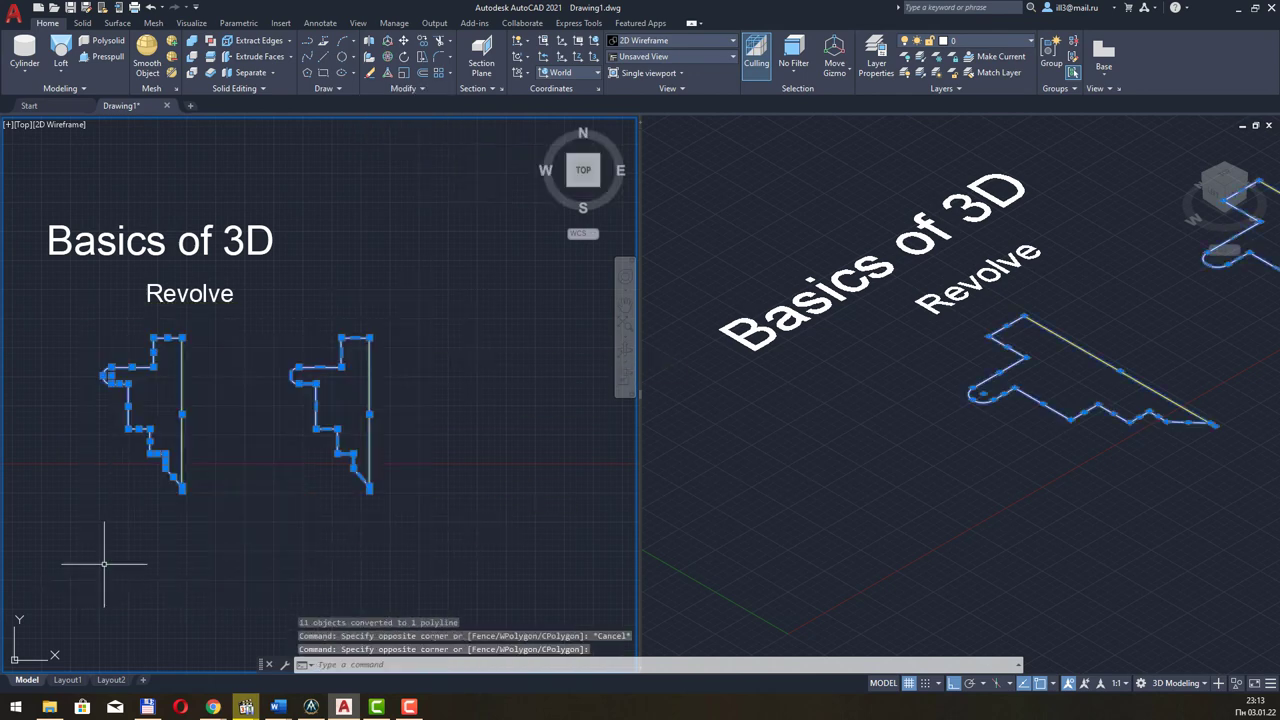
click(422, 42)
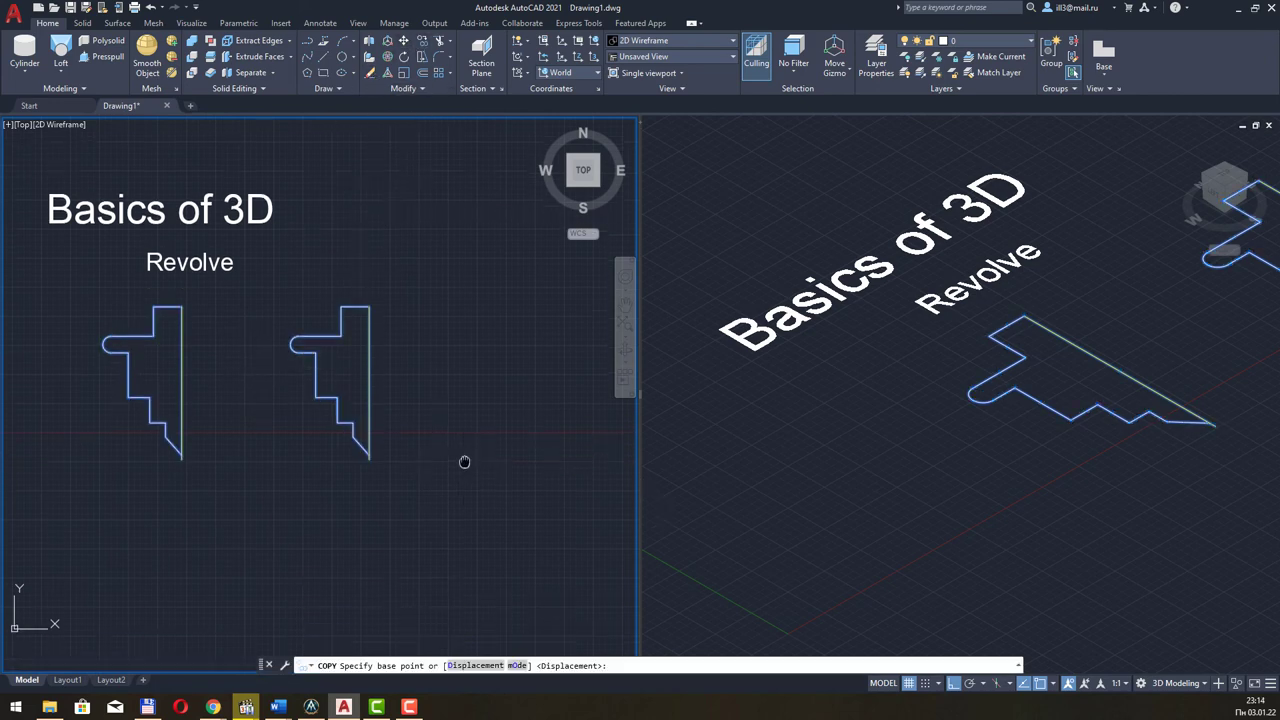
middle_drag(463, 457, 457, 429)
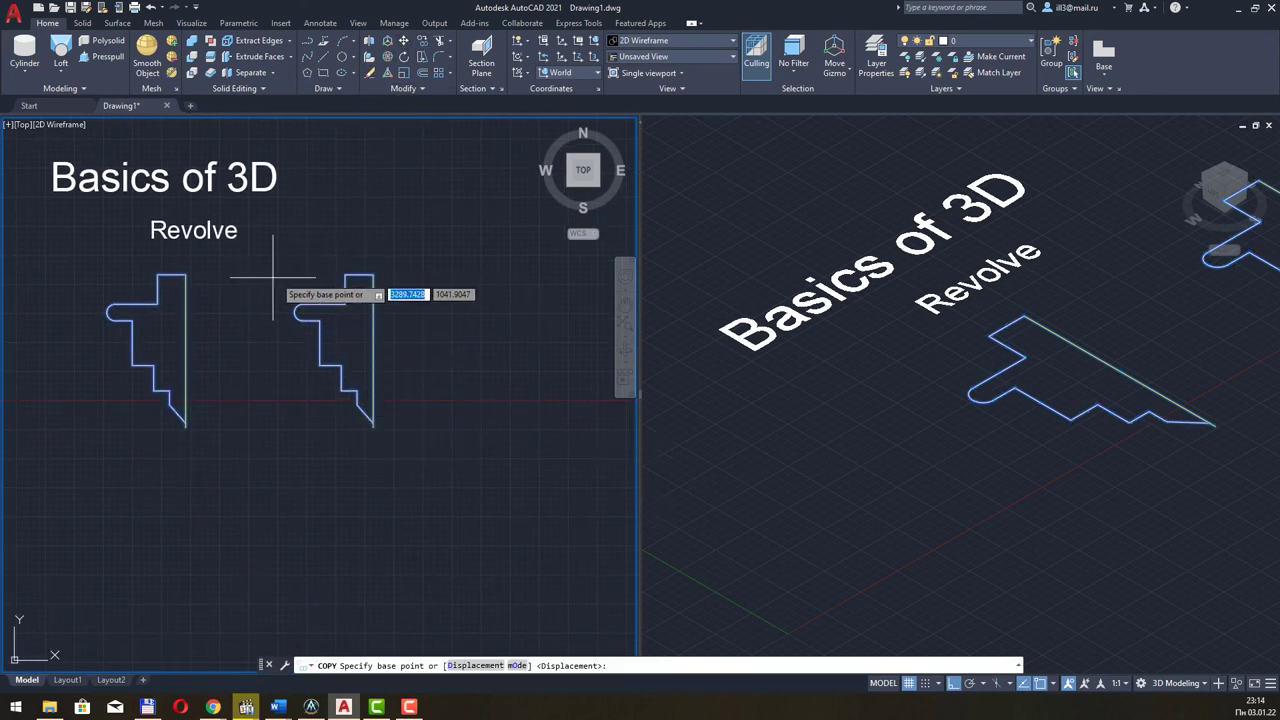
click(114, 312)
click(449, 333)
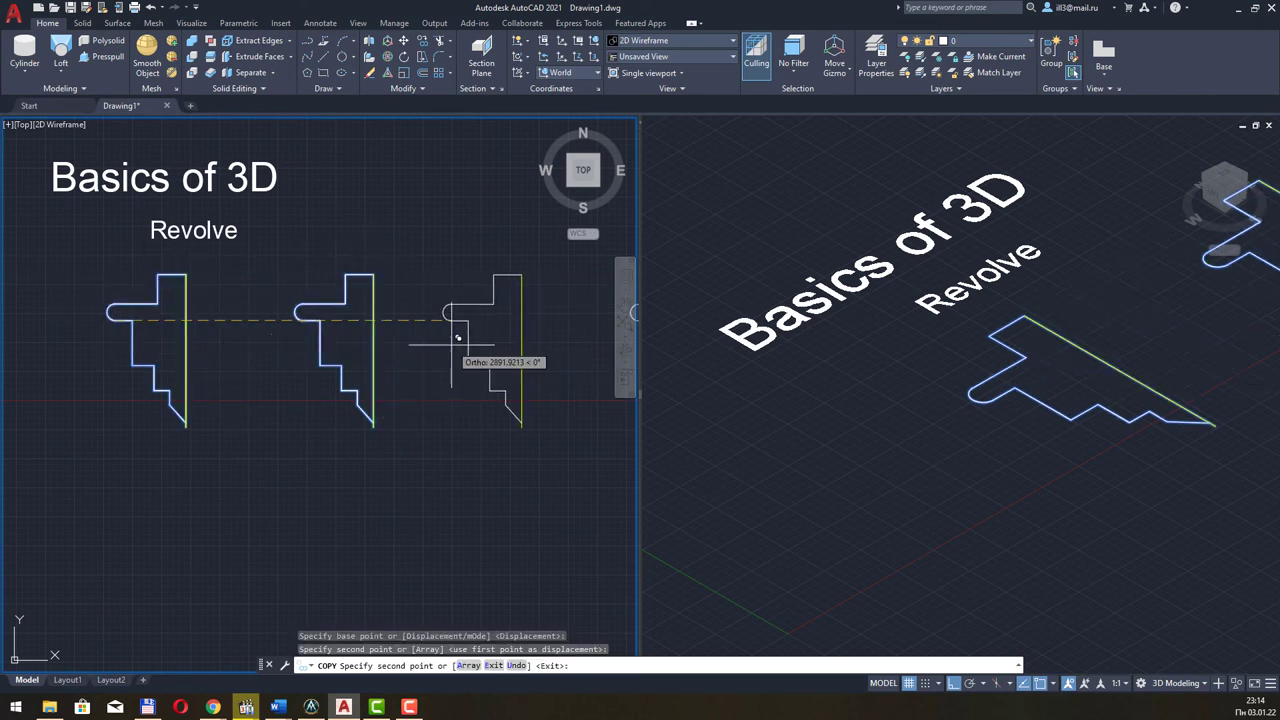
key(Escape)
middle_drag(412, 381, 369, 434)
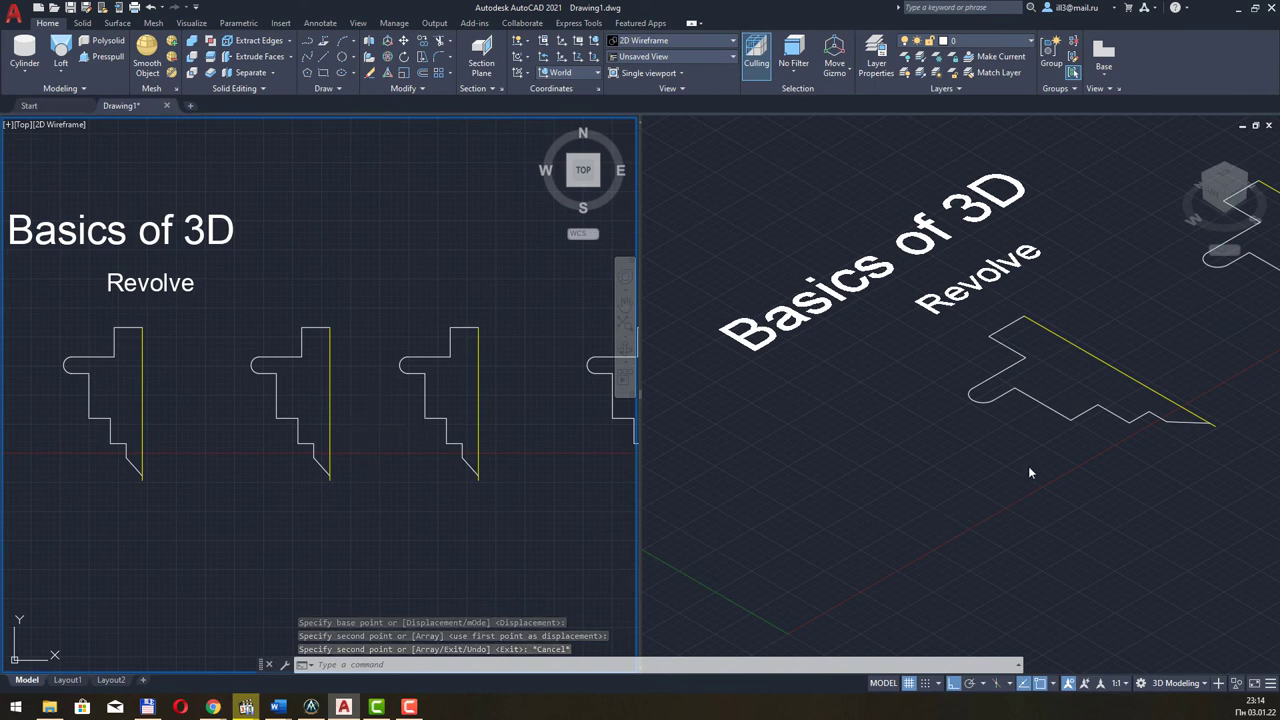
middle_drag(386, 429, 248, 458)
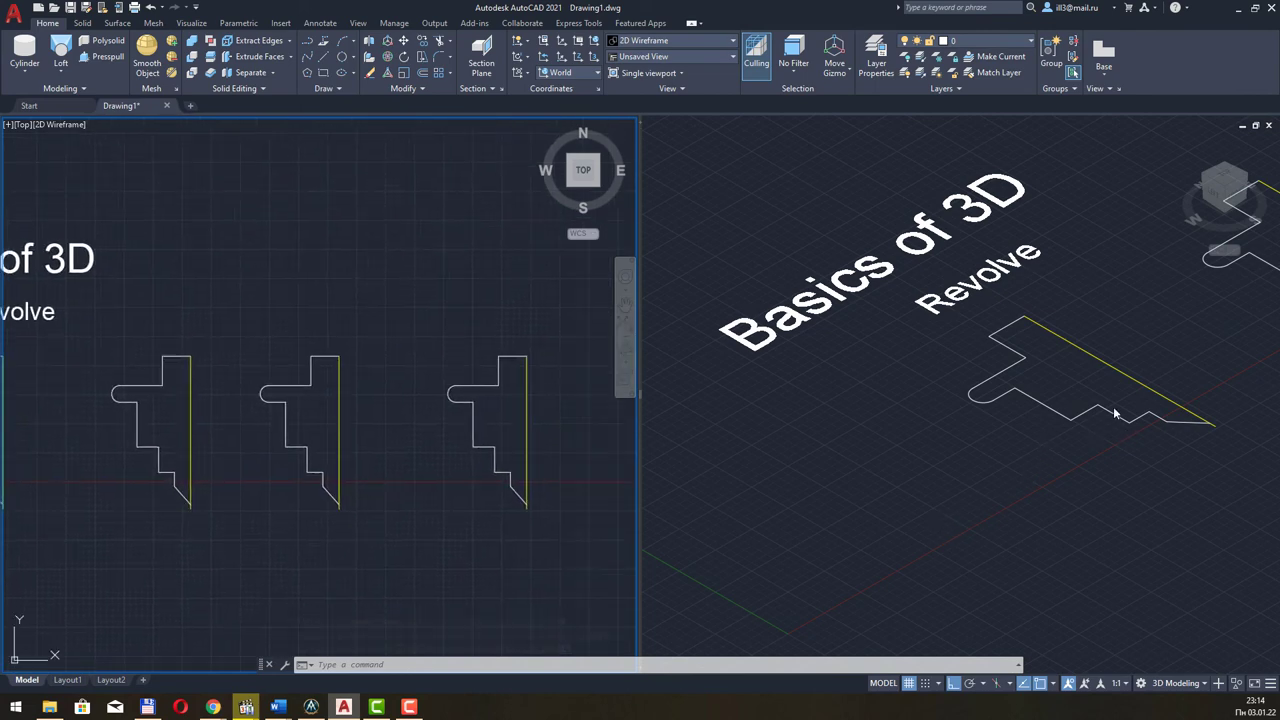
click(1070, 463)
mouse_move(1122, 443)
middle_down()
mouse_move(1047, 468)
mouse_move(929, 479)
mouse_move(917, 518)
middle_up()
Revolve the left front profile a full 360° about its yellow line as the axis
key(Escape)
key(Escape)
key(Escape)
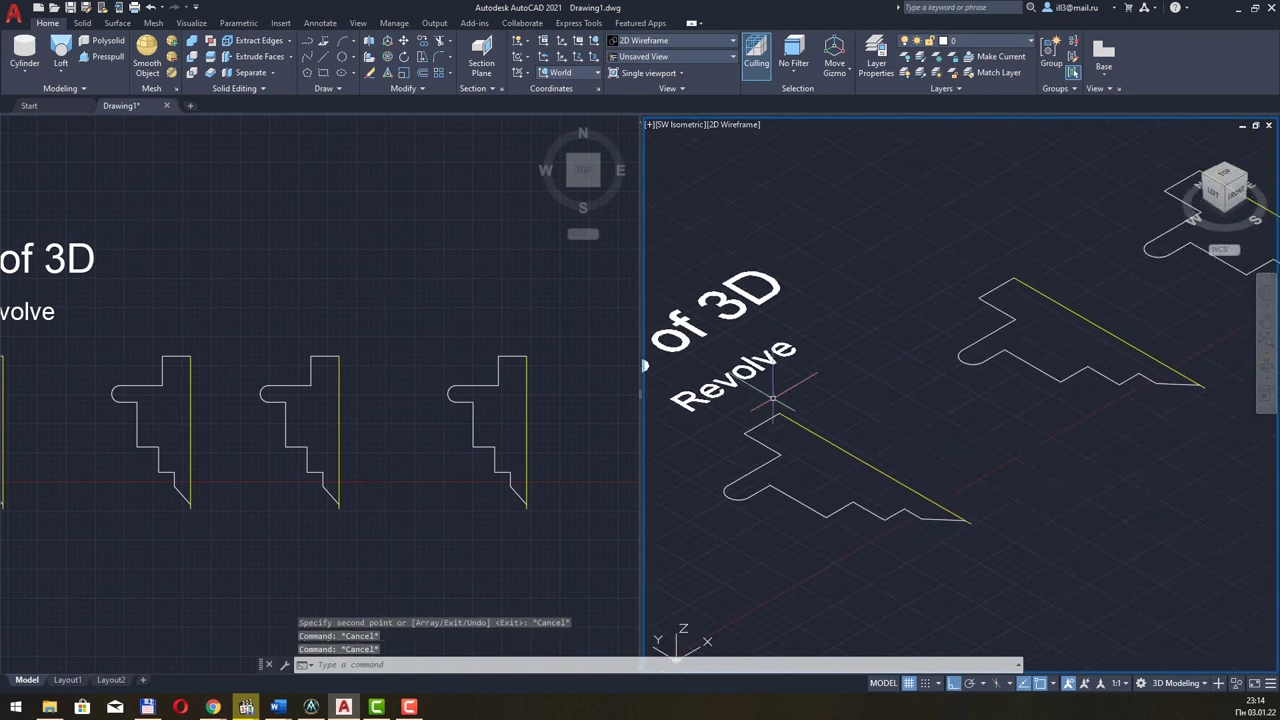
click(64, 76)
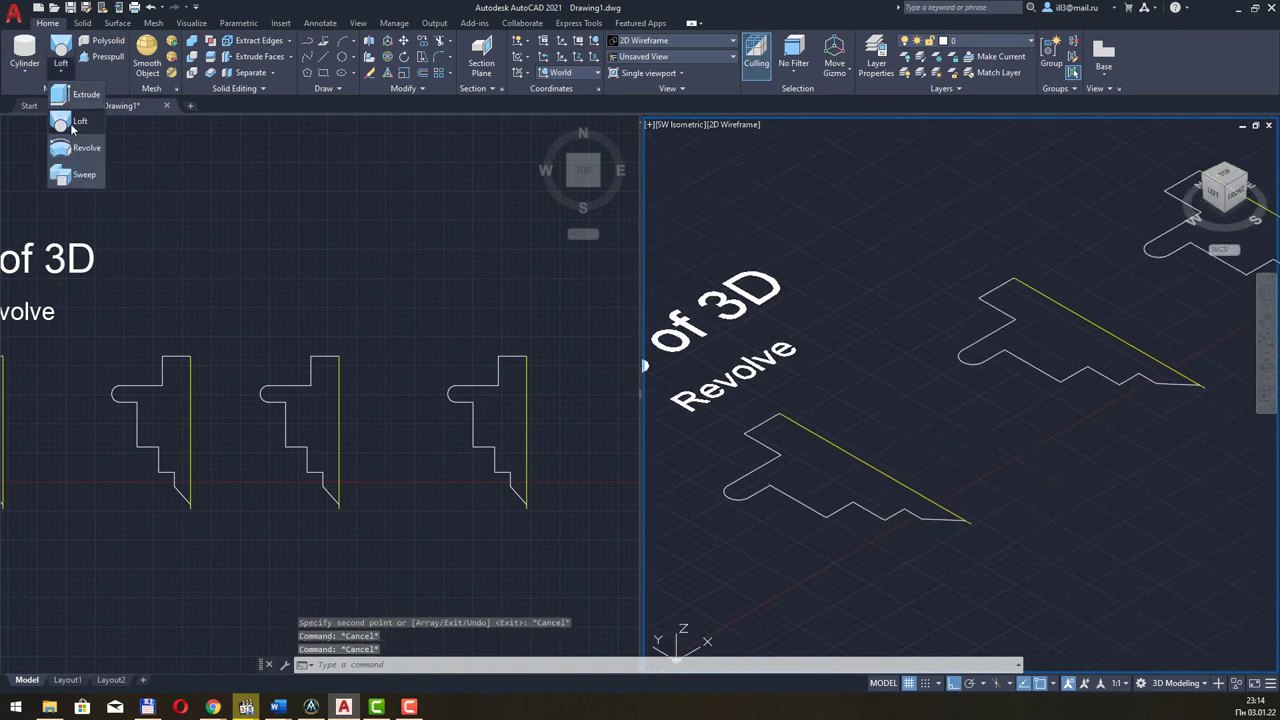
click(77, 152)
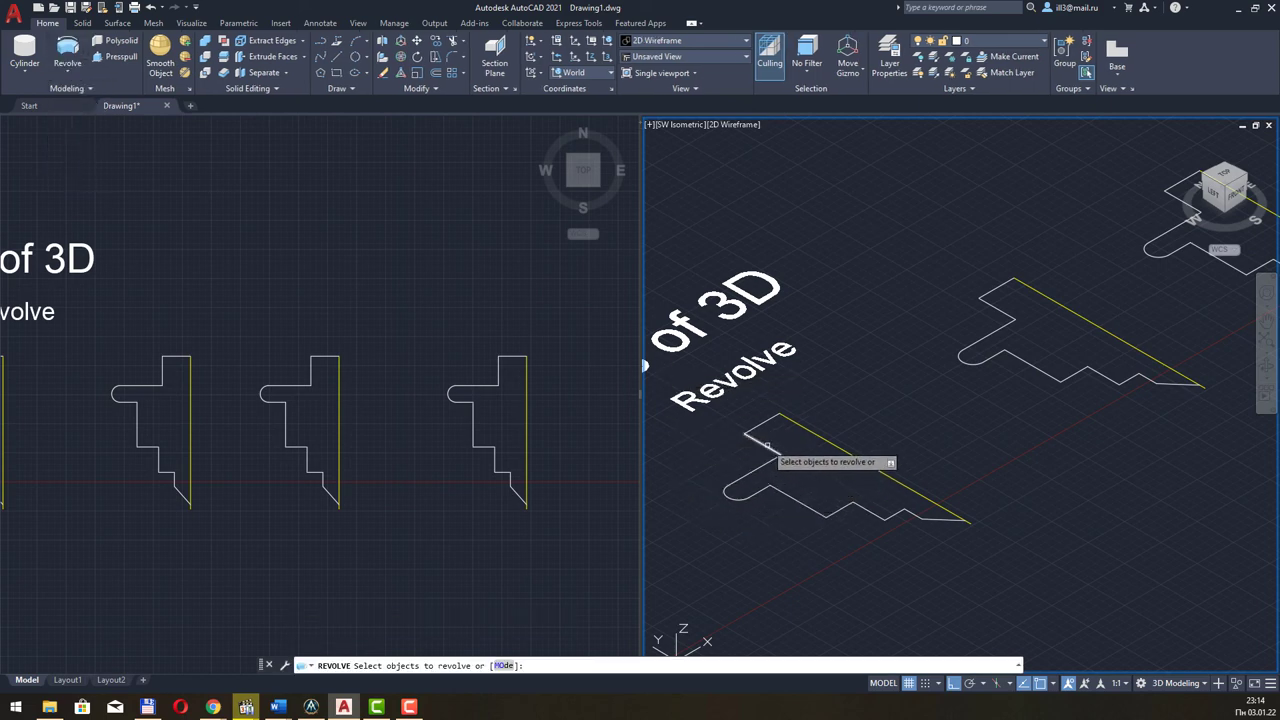
click(893, 542)
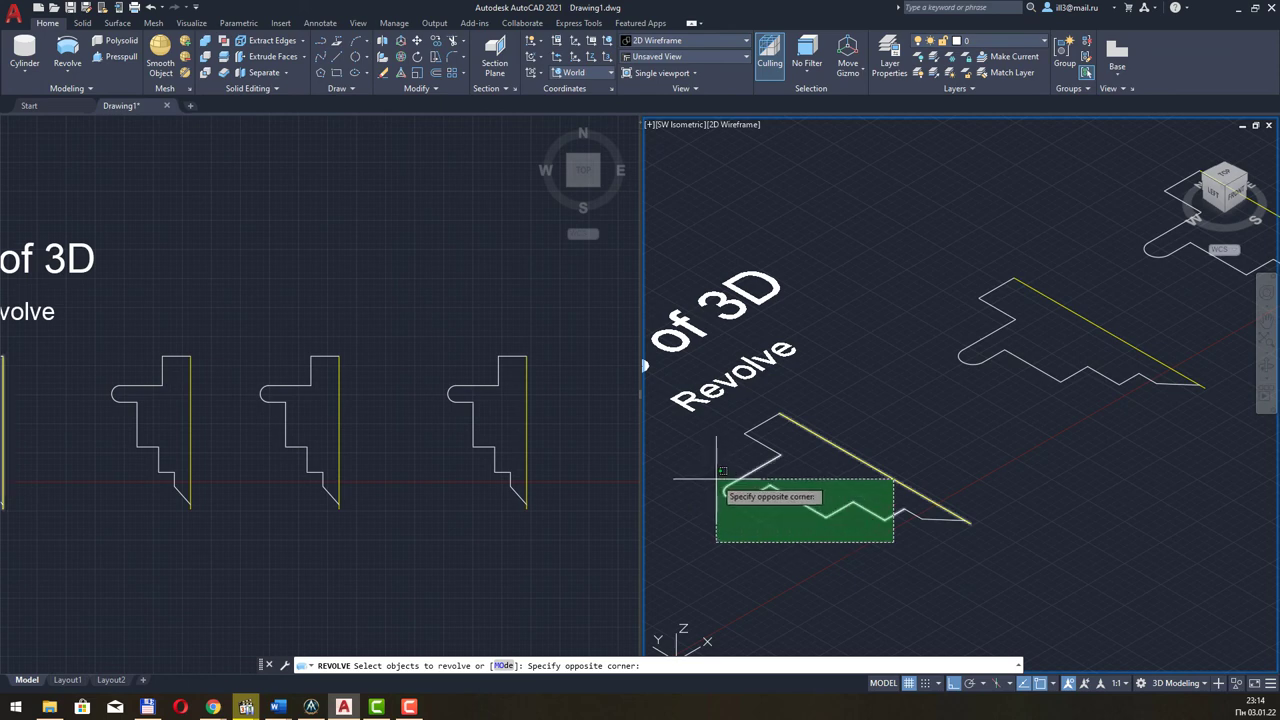
click(716, 420)
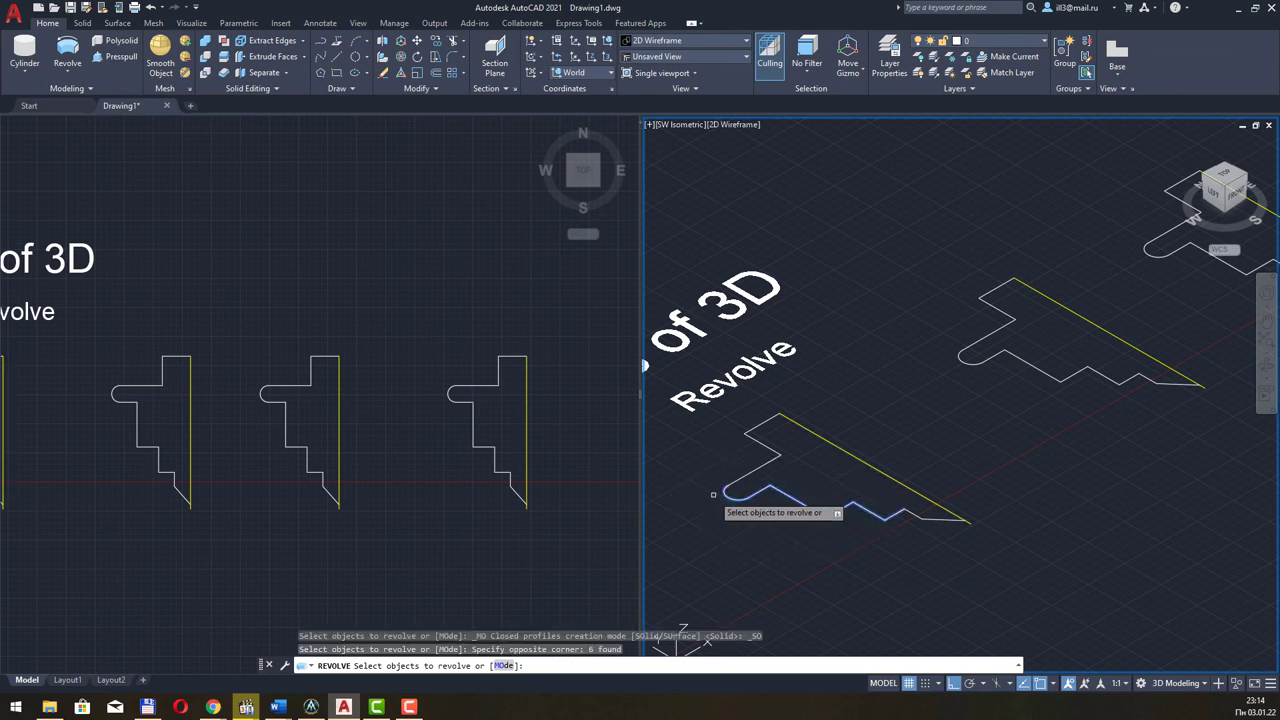
click(808, 525)
click(716, 418)
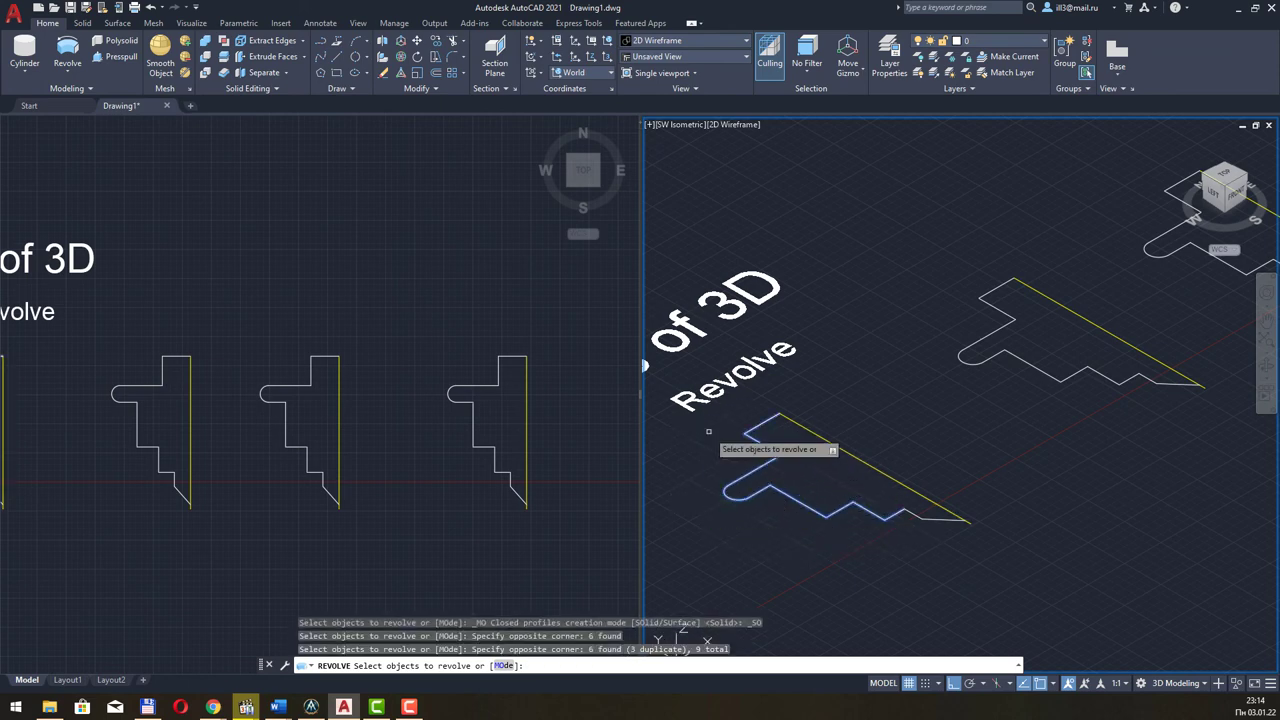
click(905, 518)
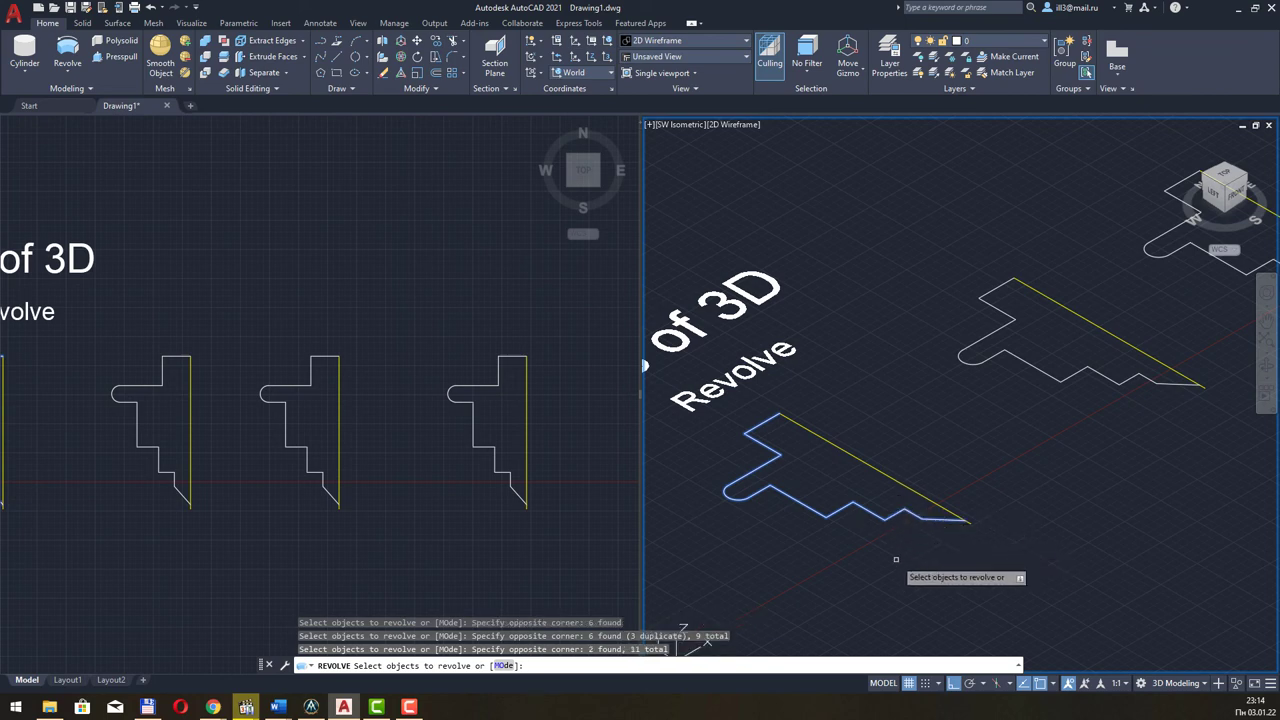
key(Return)
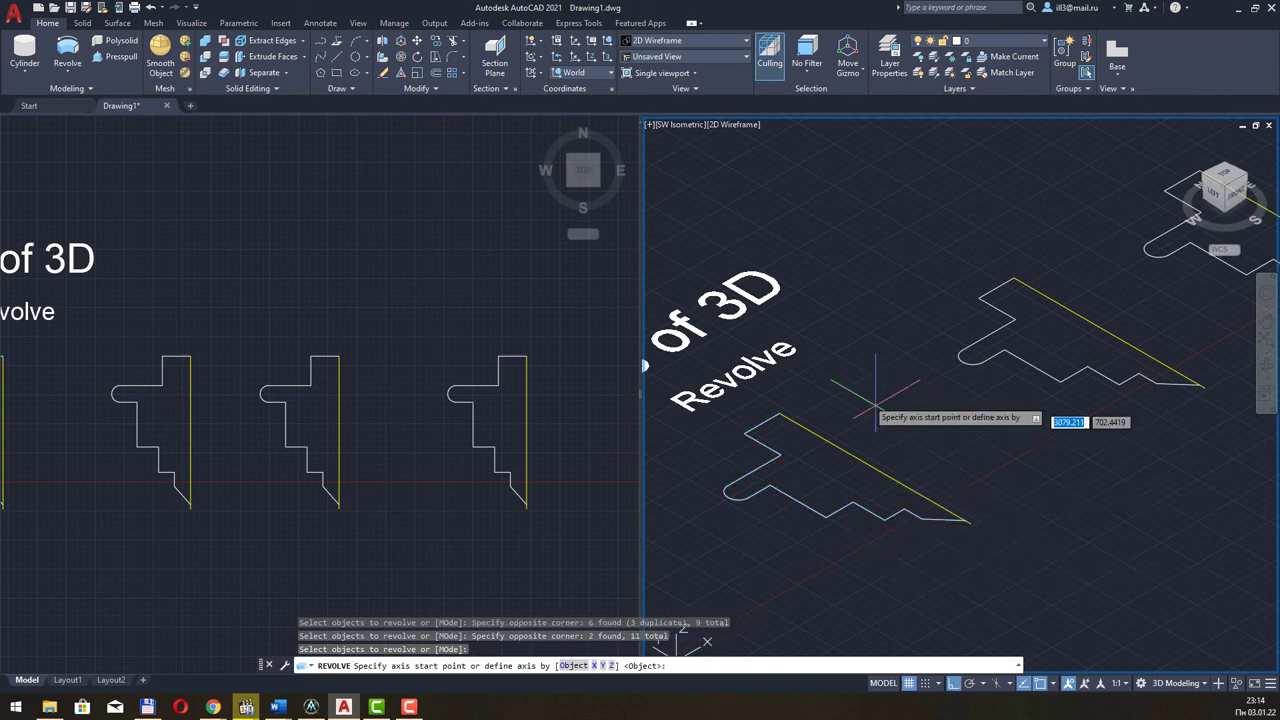
click(779, 413)
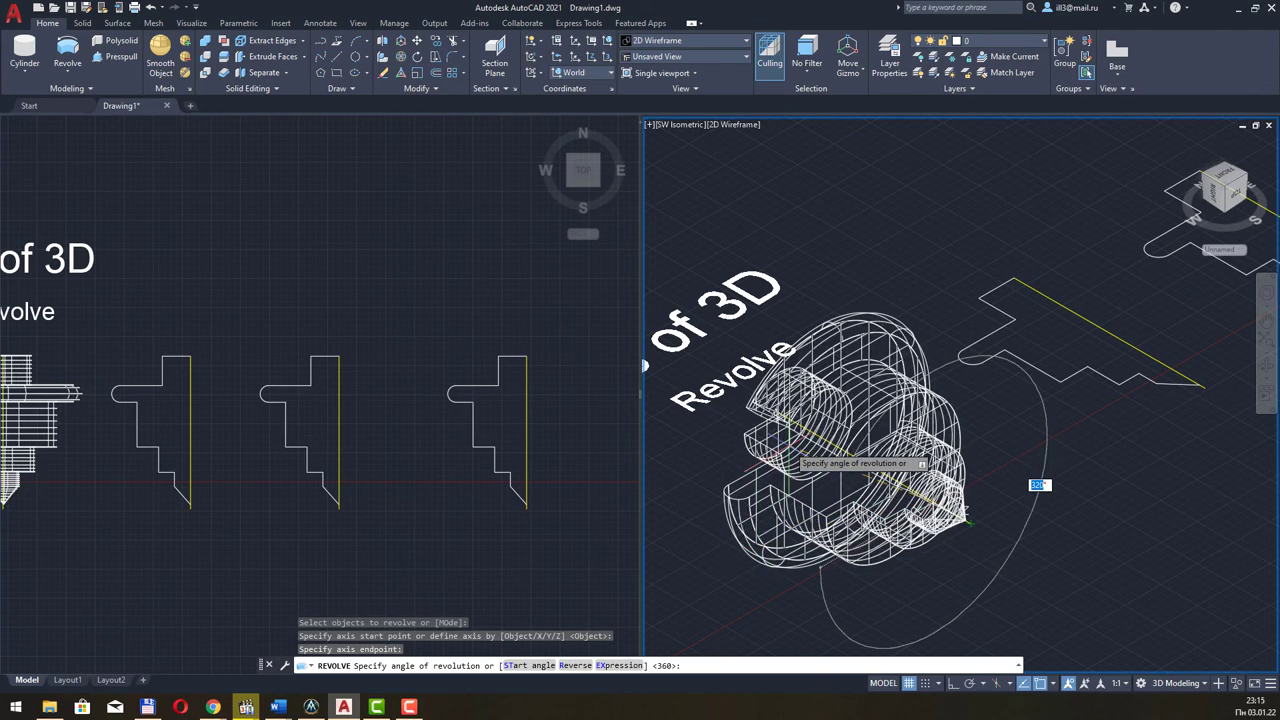
key(Return)
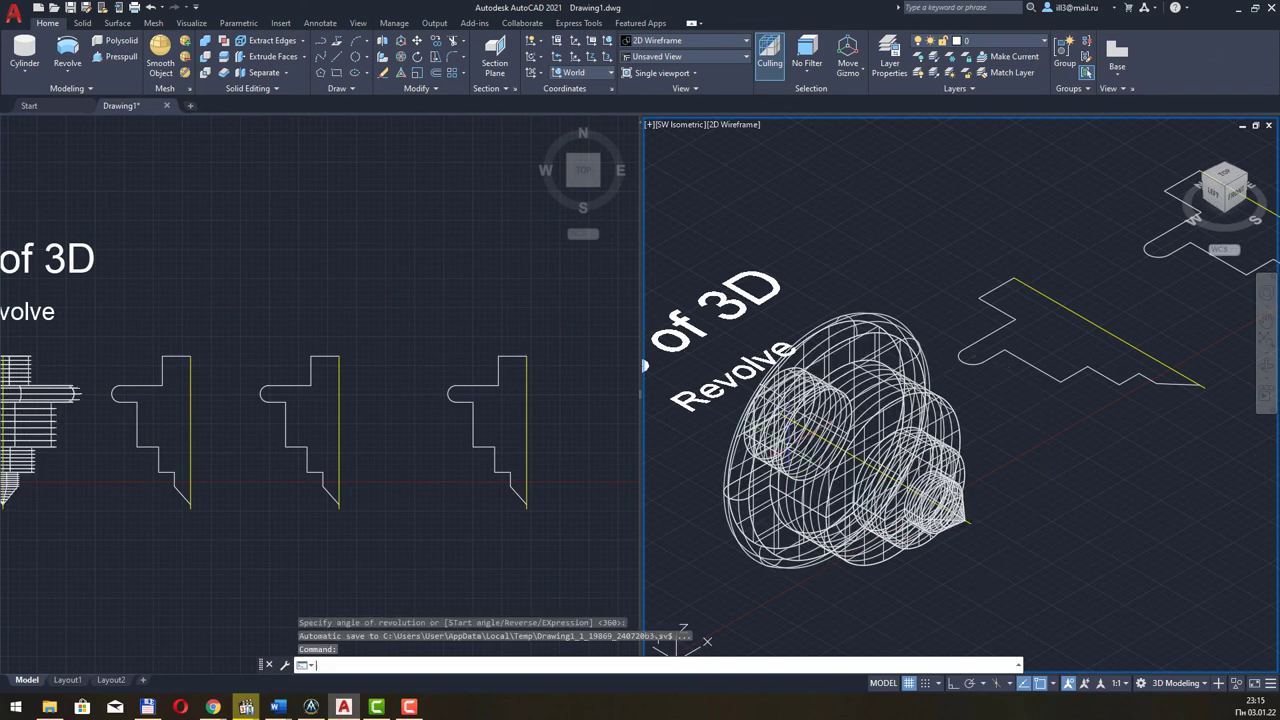
Revolve the joined stepped profile 360° about the axis between its two vertices, then reframe the isometric view
middle_drag(1063, 430, 976, 488)
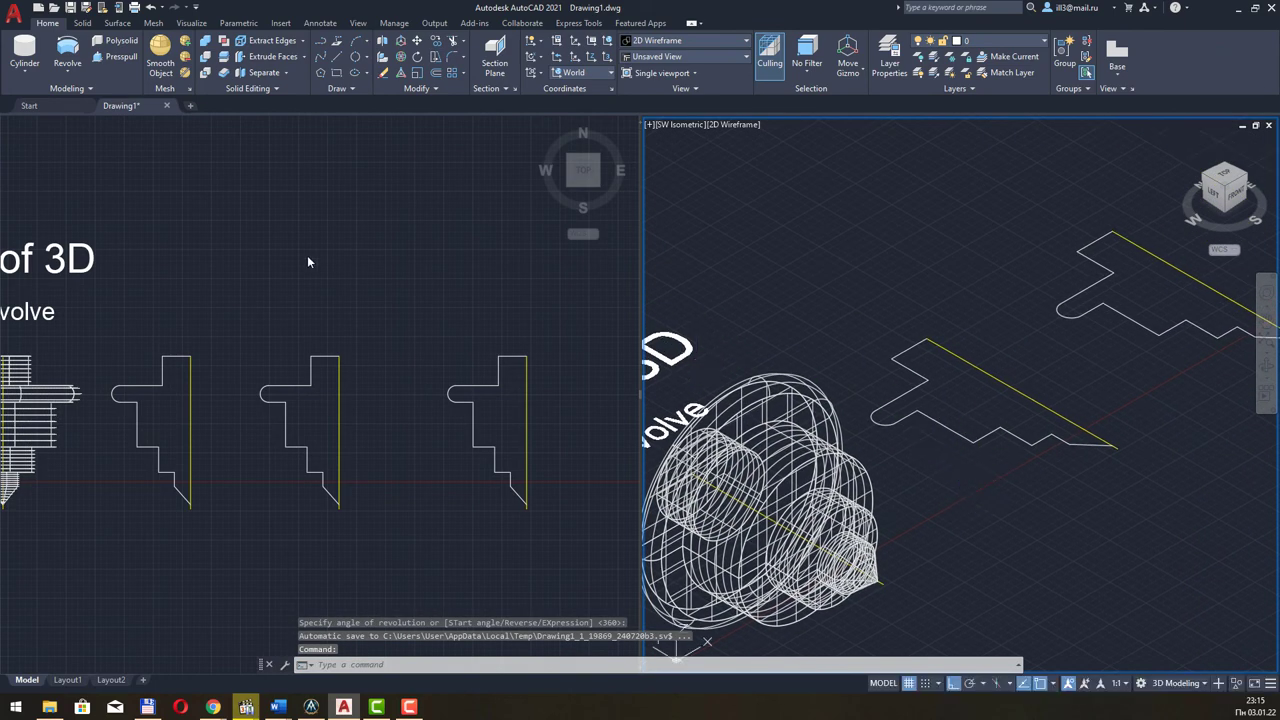
click(67, 52)
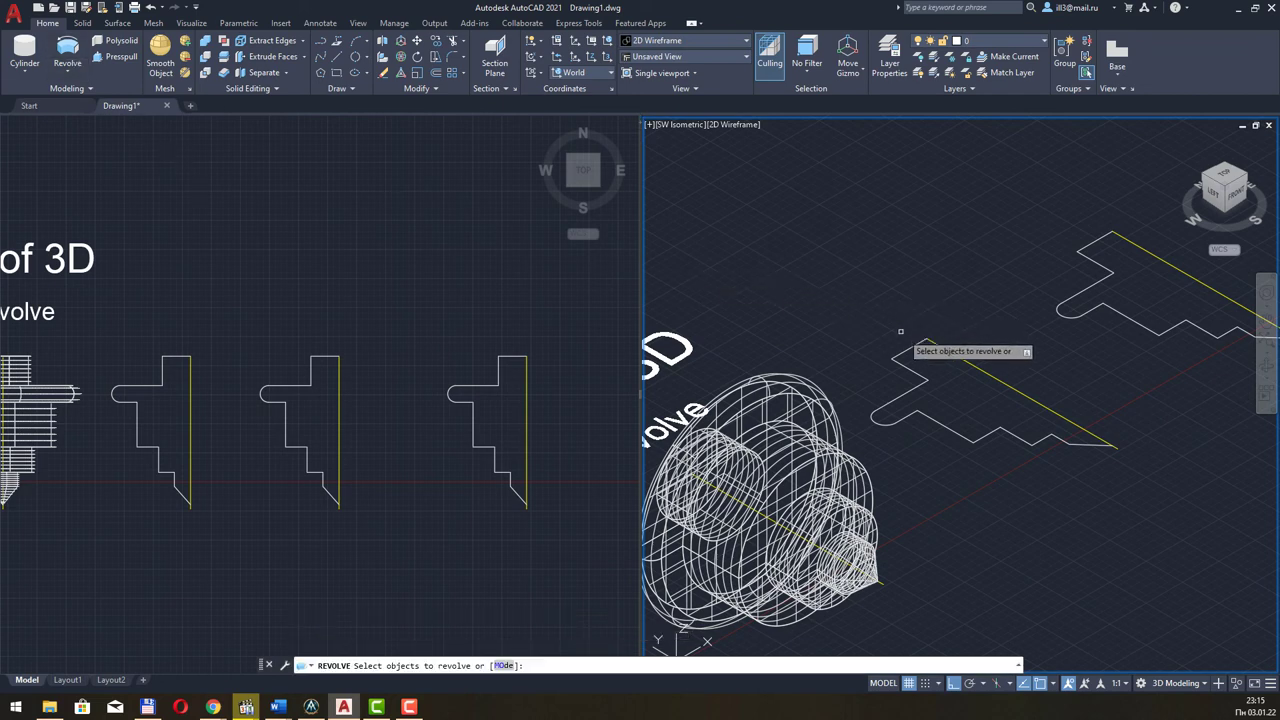
click(968, 438)
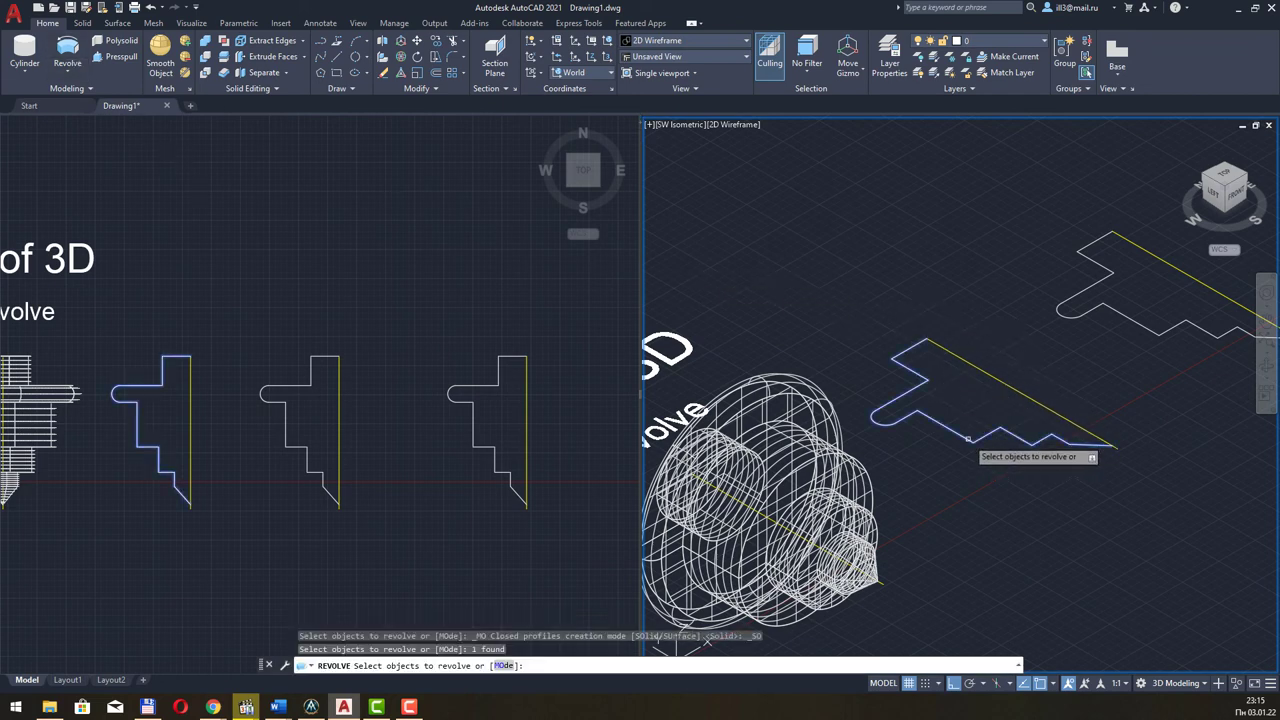
key(Return)
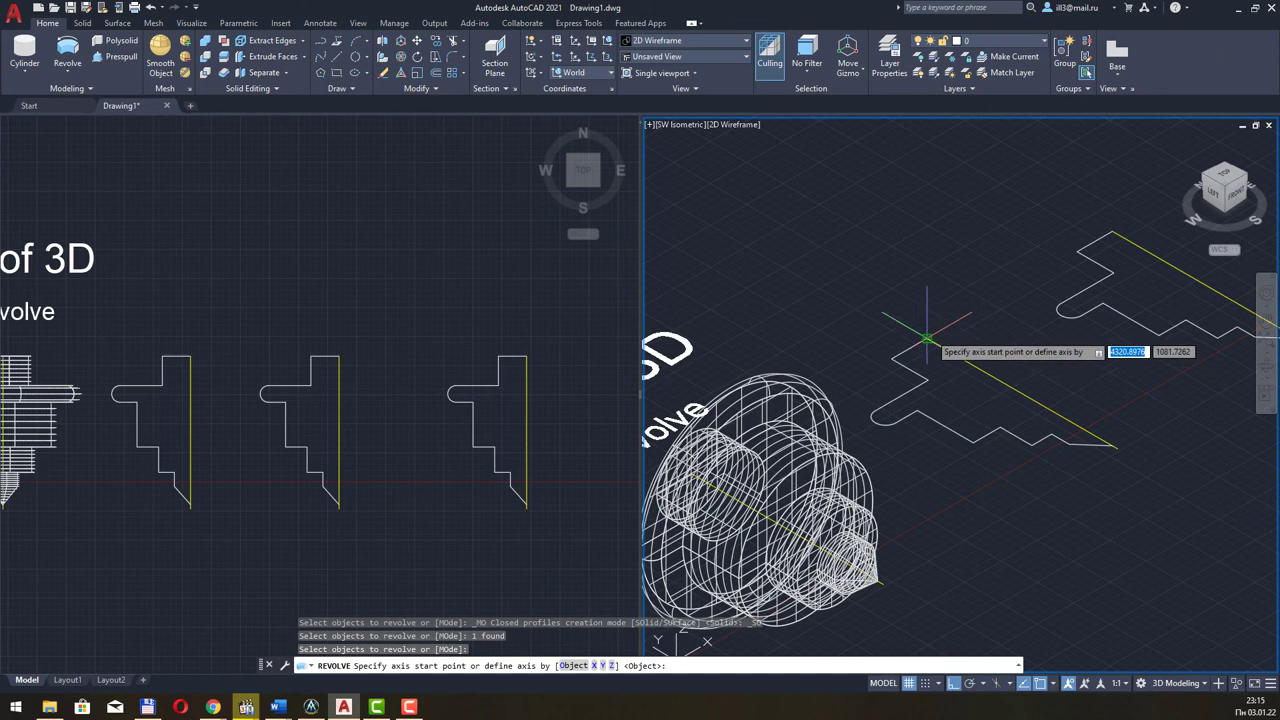
click(928, 341)
click(1108, 445)
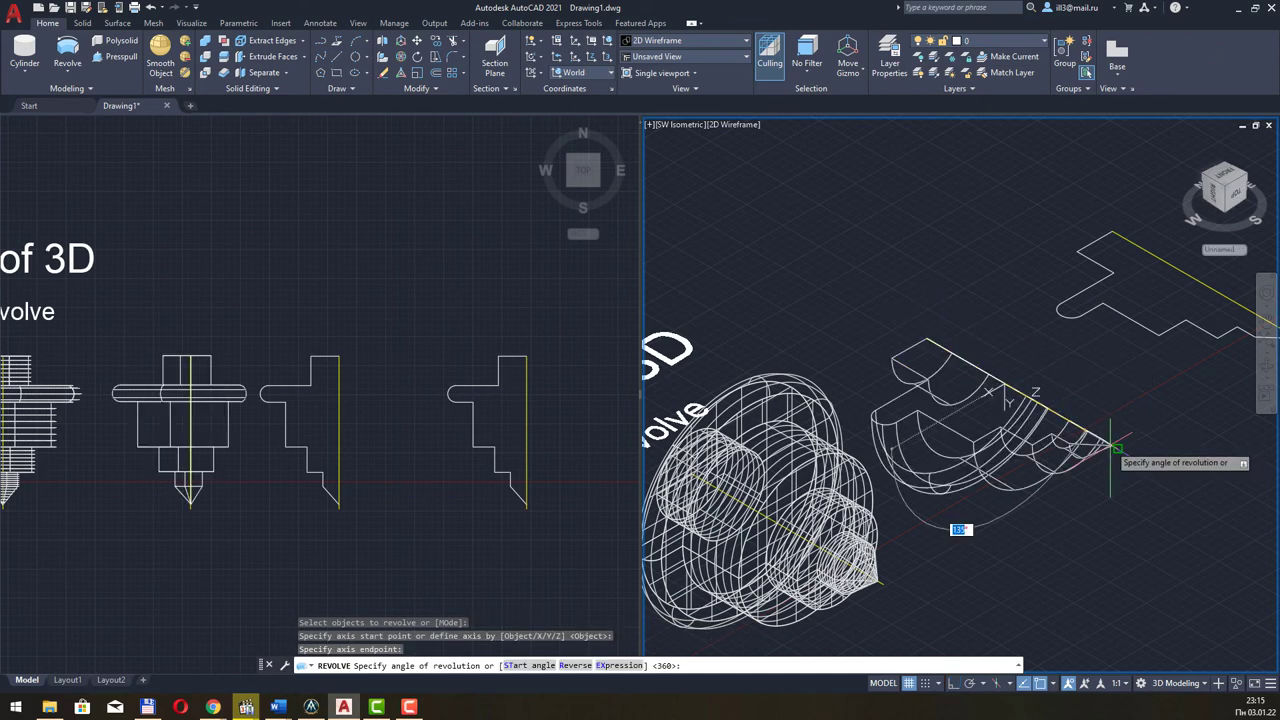
key(Return)
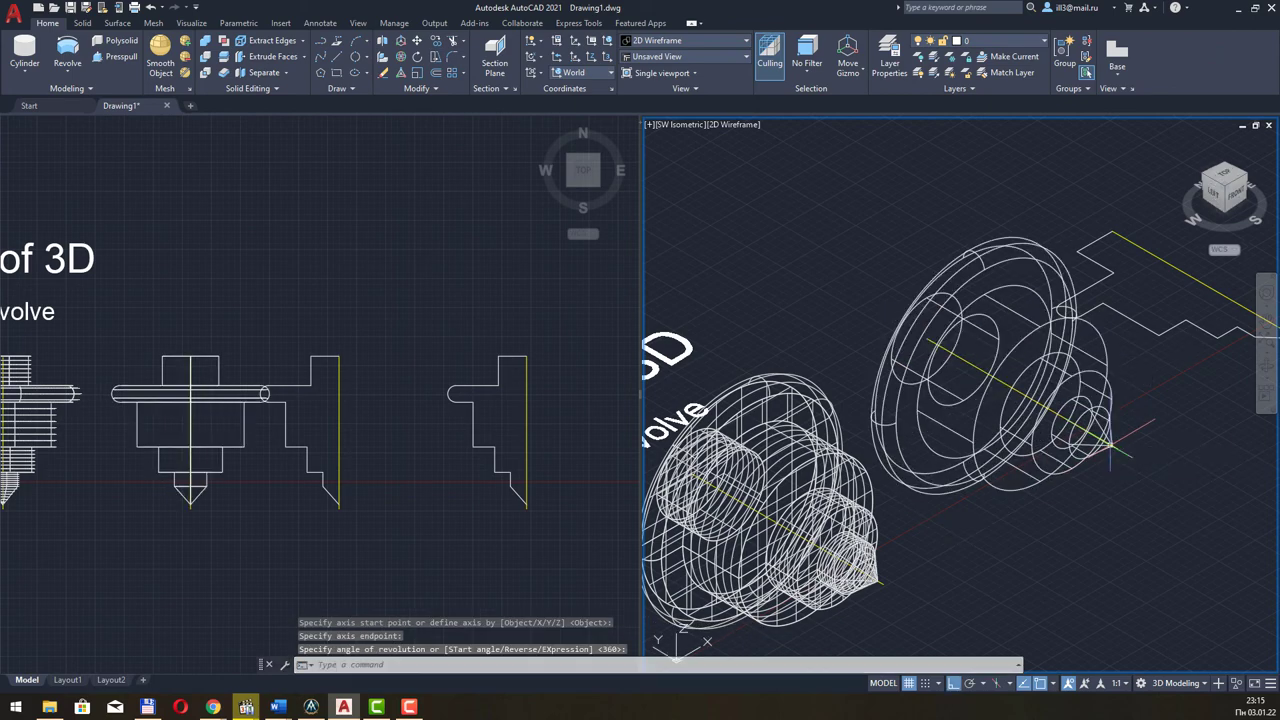
scroll(1100, 430, down, 2)
scroll(1100, 425, down, 2)
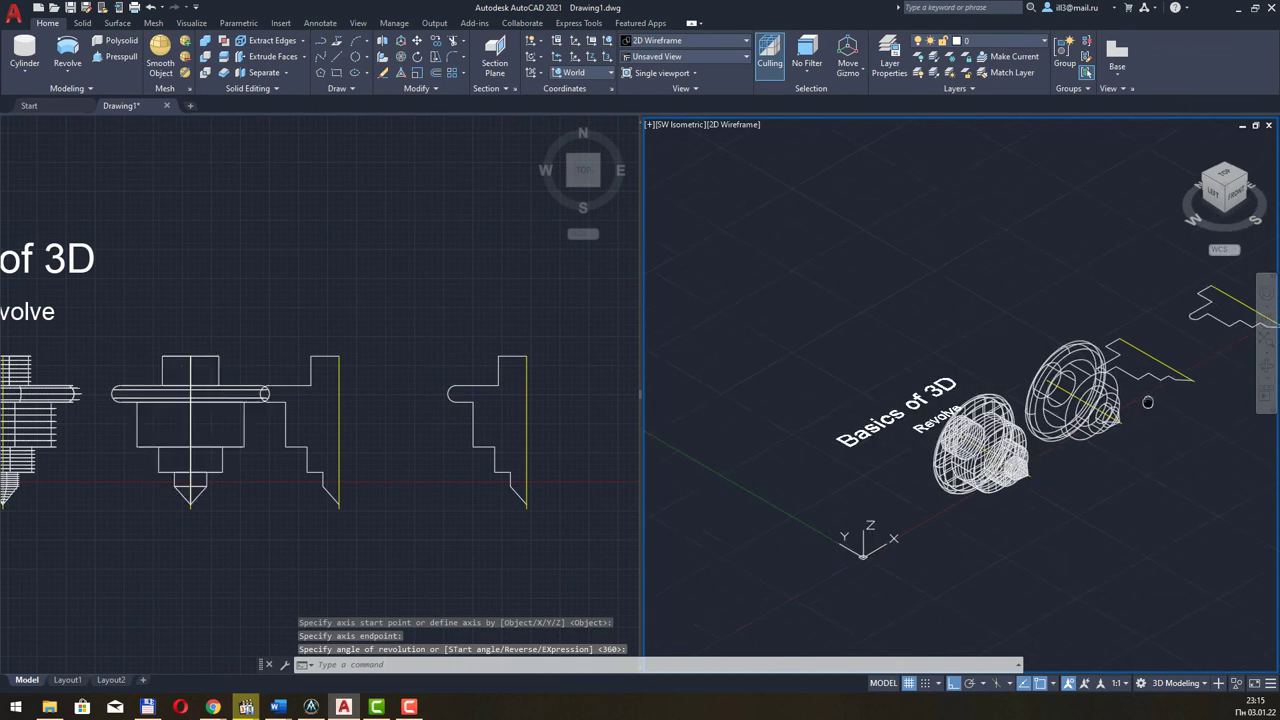
middle_drag(1100, 425, 944, 478)
scroll(944, 478, up, 1)
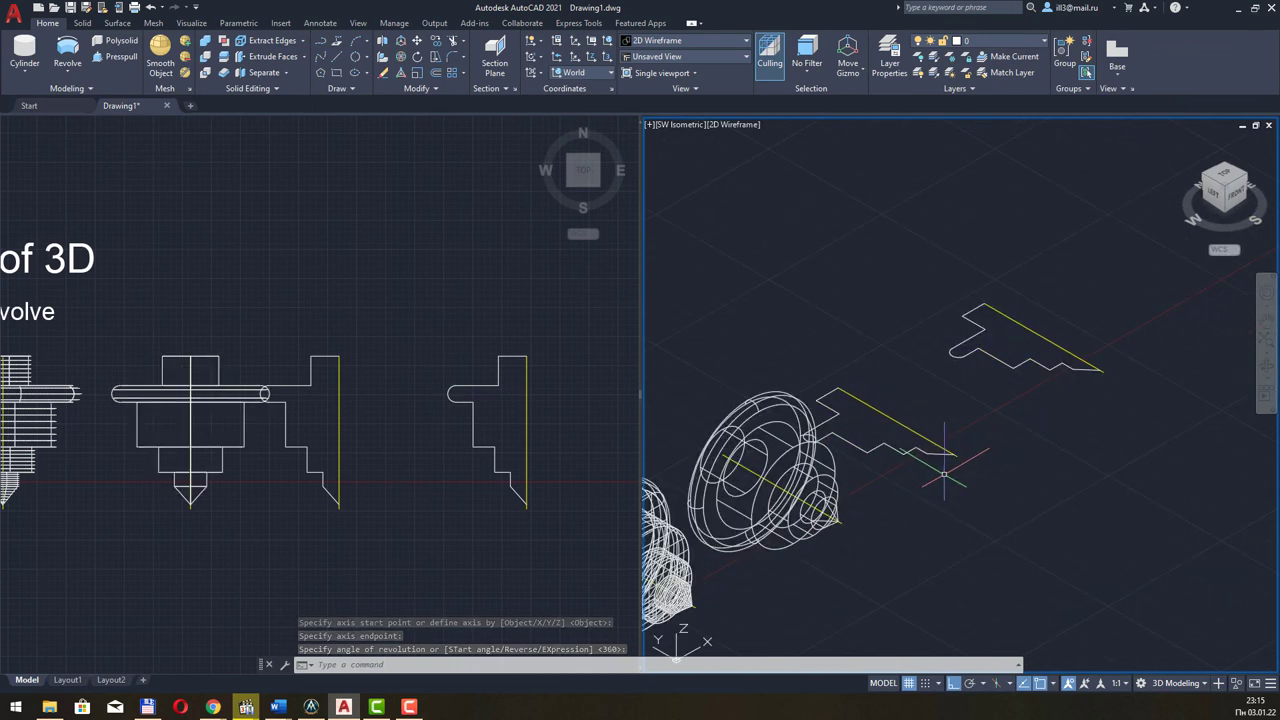
Start REVOLVE and select all the lines of the stepped profile
click(67, 55)
click(901, 466)
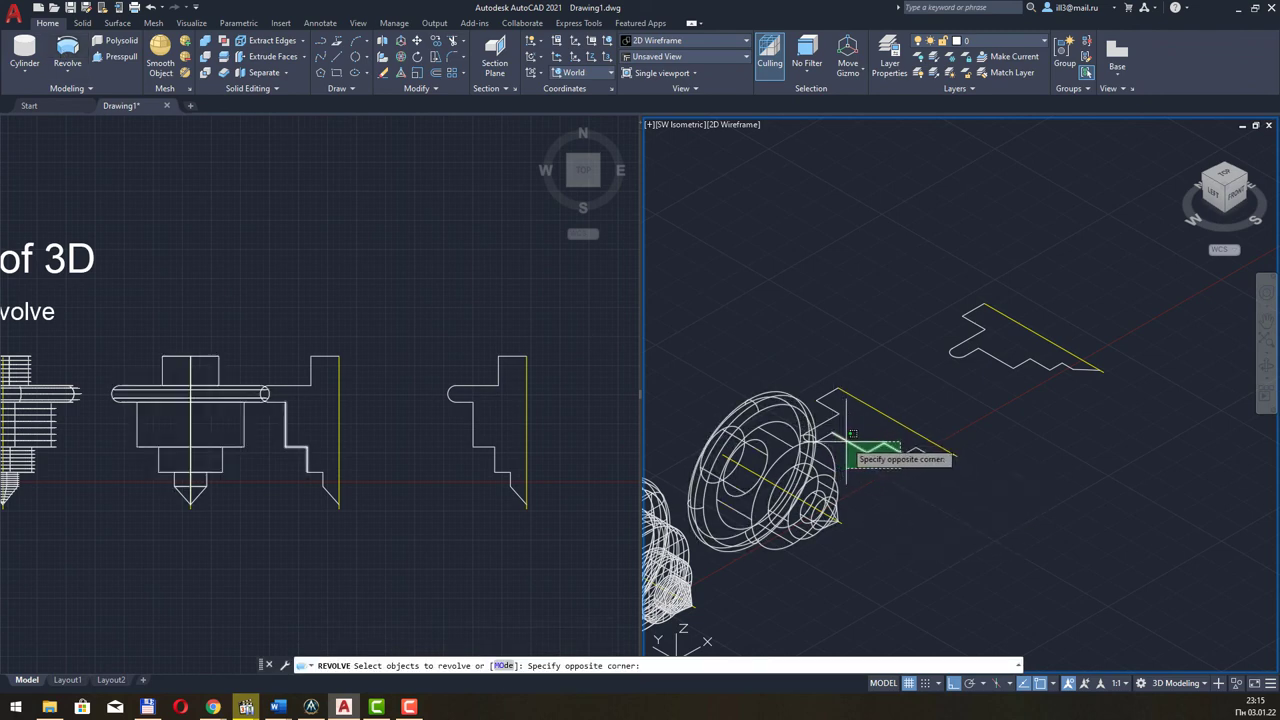
click(848, 433)
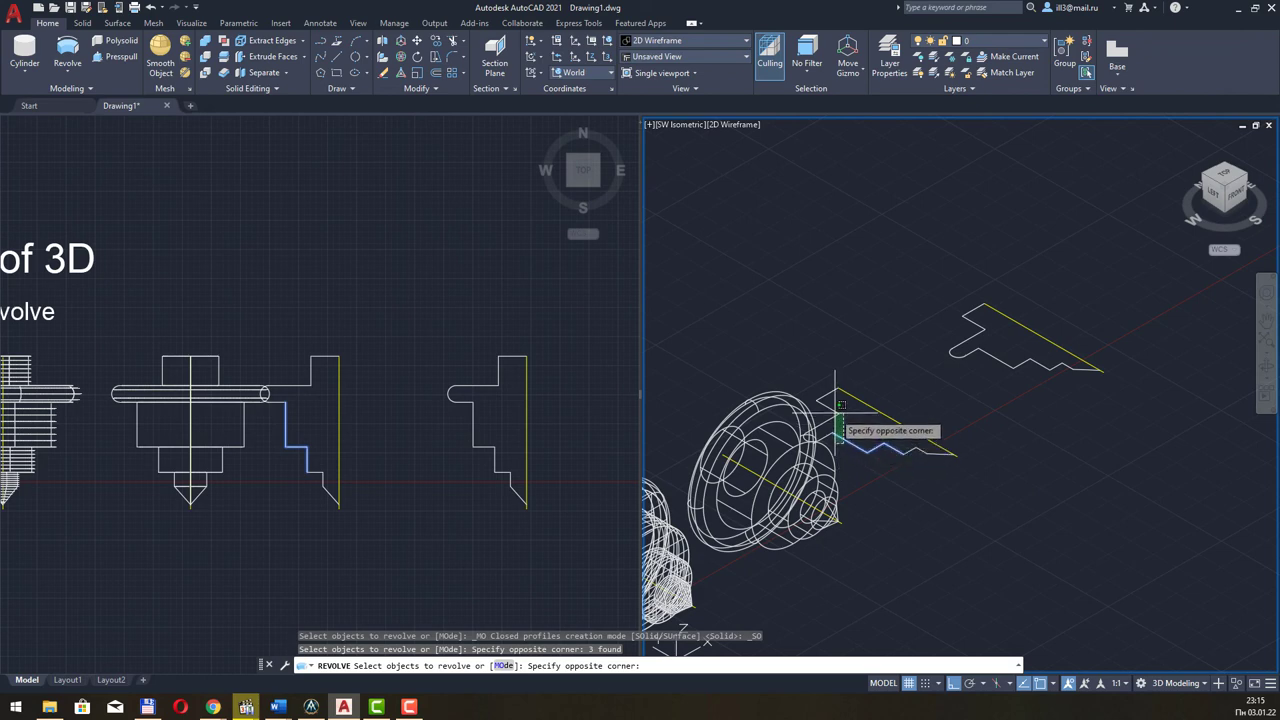
click(832, 418)
click(828, 395)
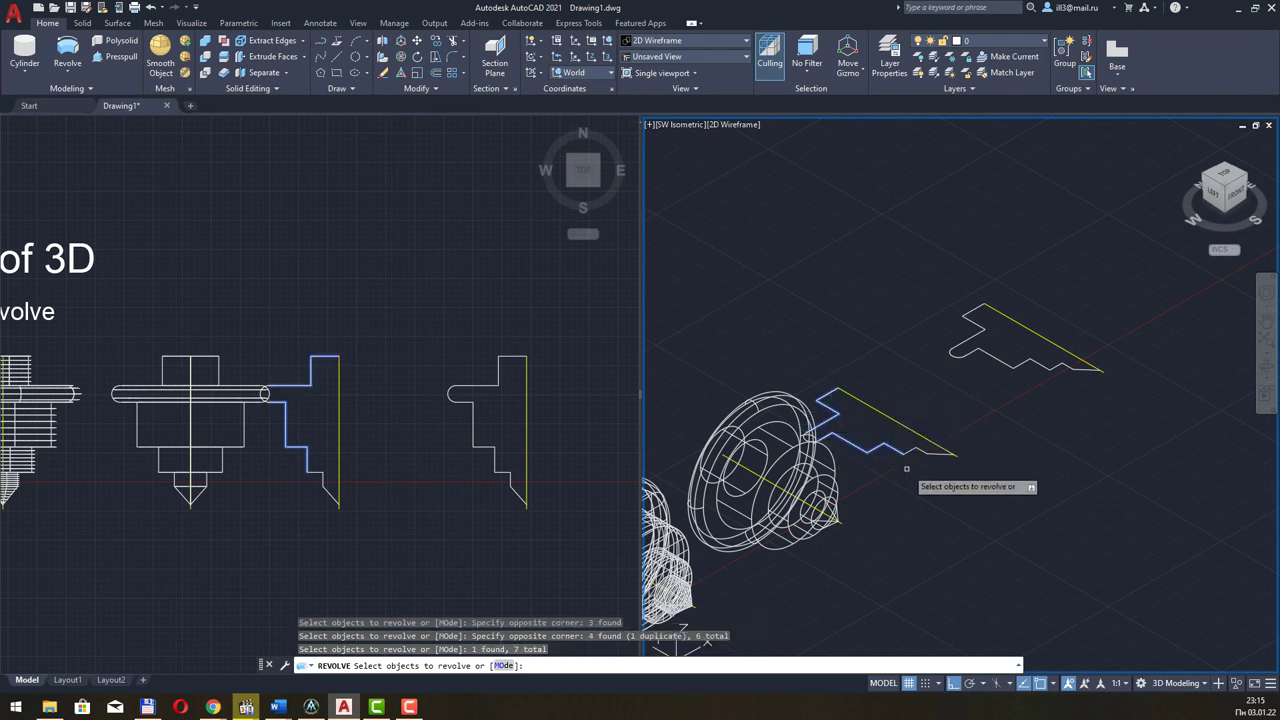
click(910, 451)
drag(910, 451, 924, 455)
click(927, 468)
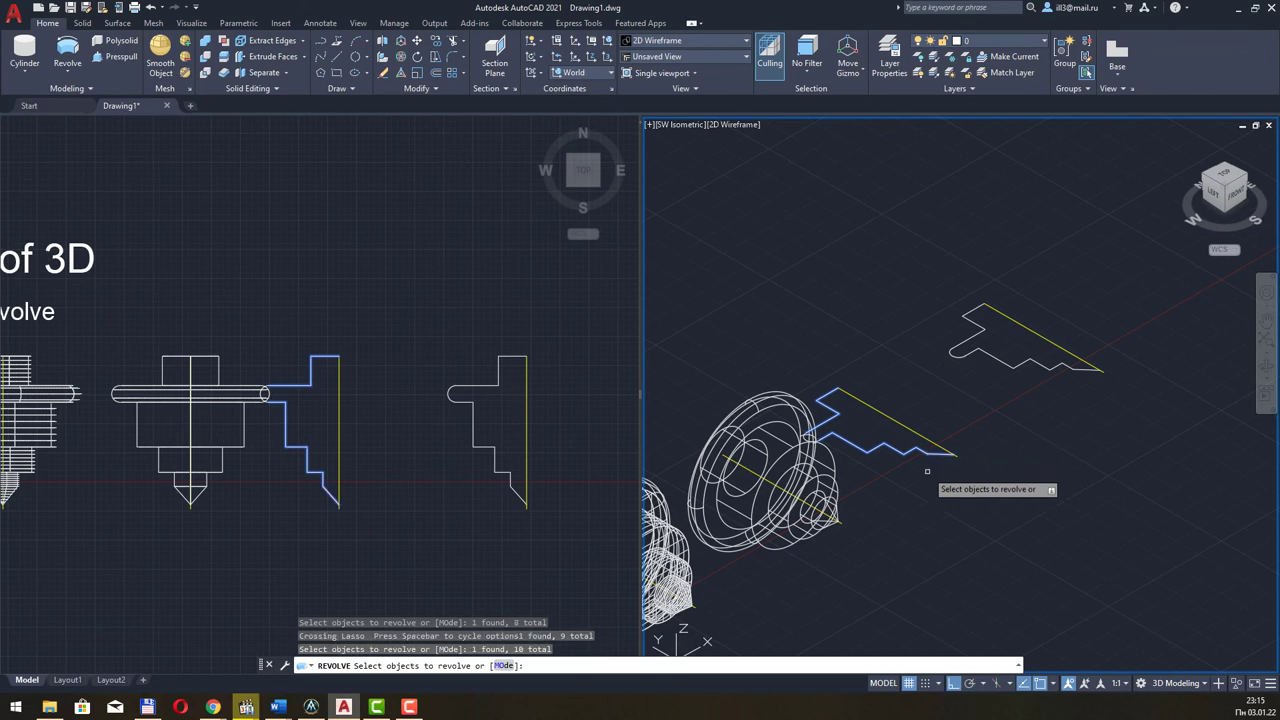
key(Return)
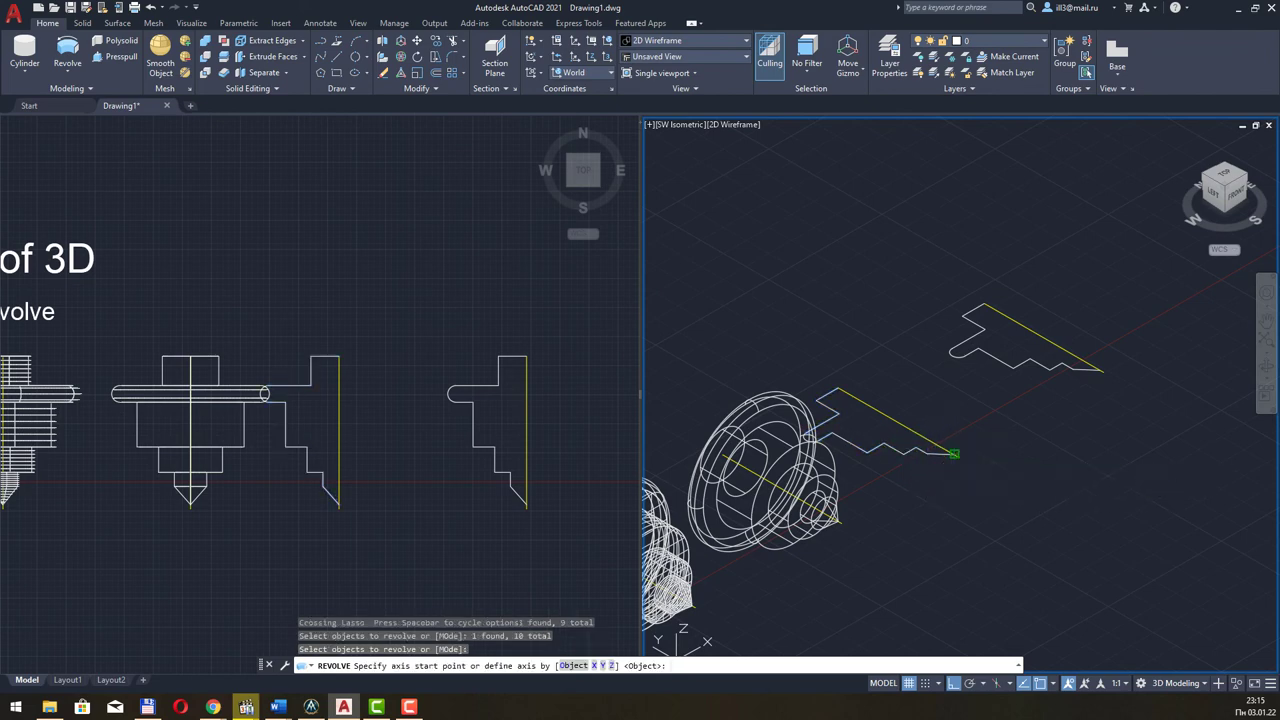
Revolve the selection 90° about the axis from the profile's end to its corner
click(956, 455)
click(838, 389)
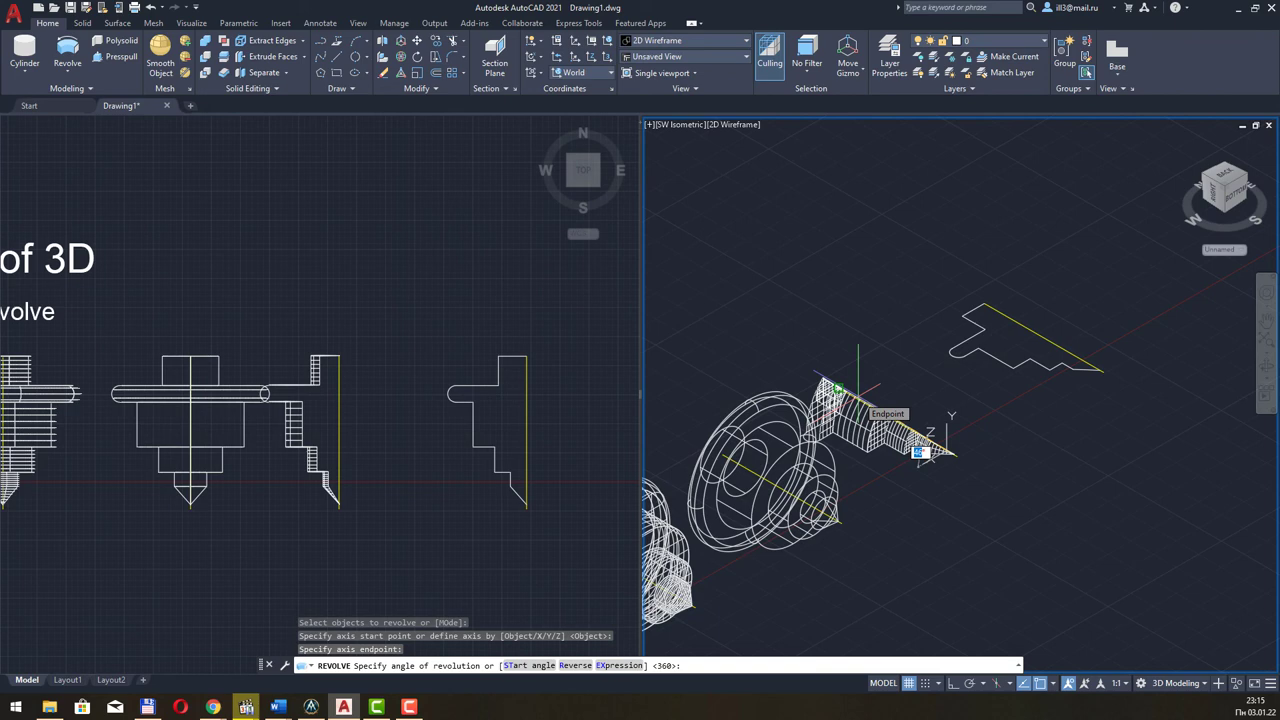
text(9)
text(0)
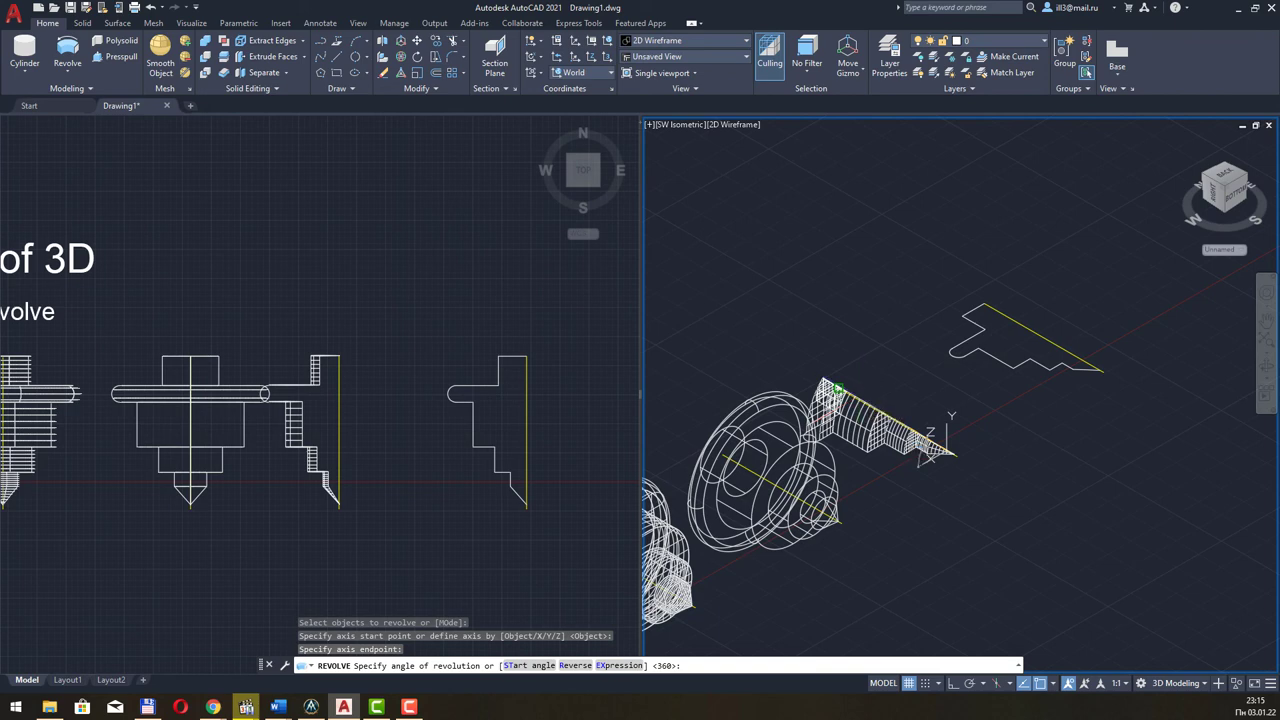
key(Return)
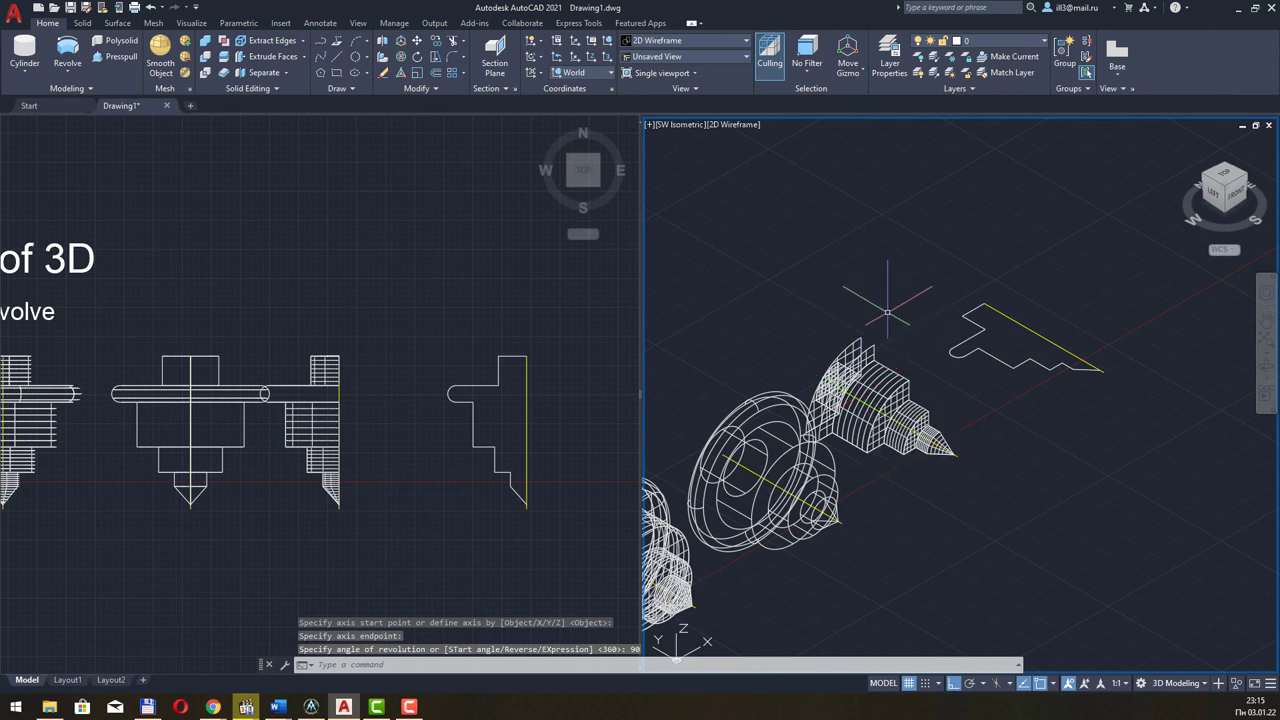
Repeat REVOLVE on the upper stepped profile with a 90° angle about its yellow axis
key(Return)
click(1009, 357)
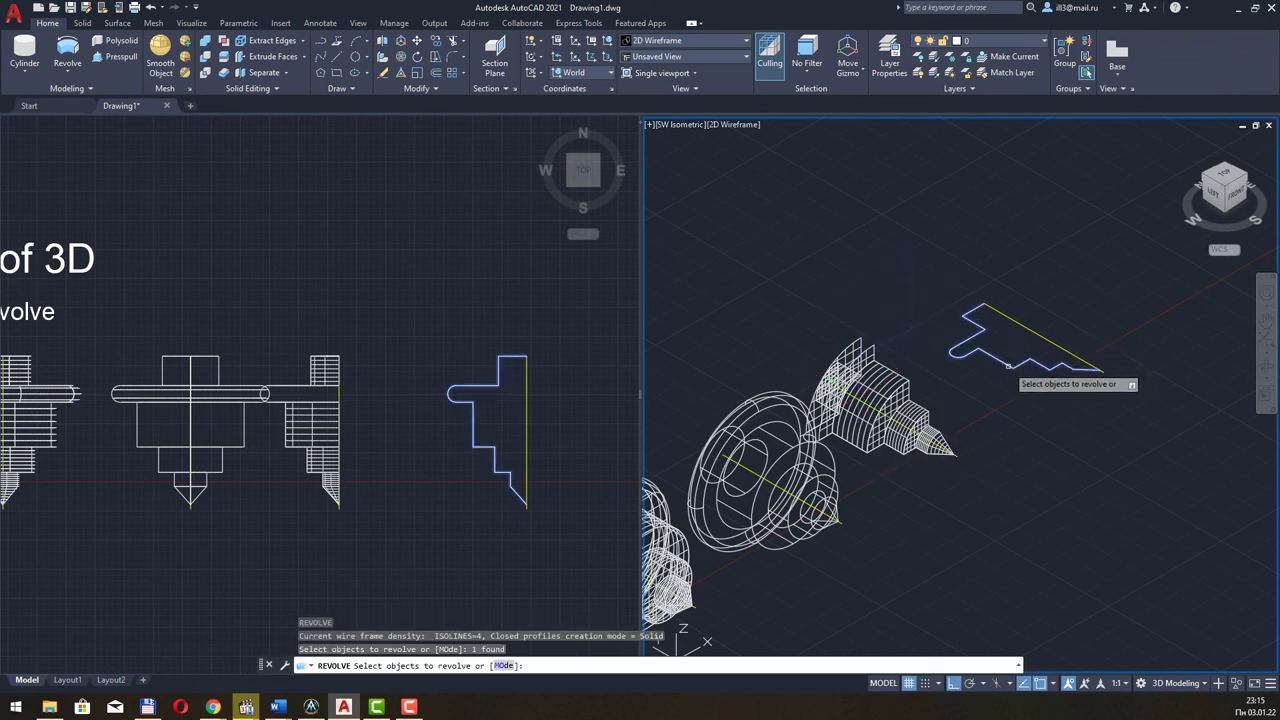
key(Return)
click(1100, 368)
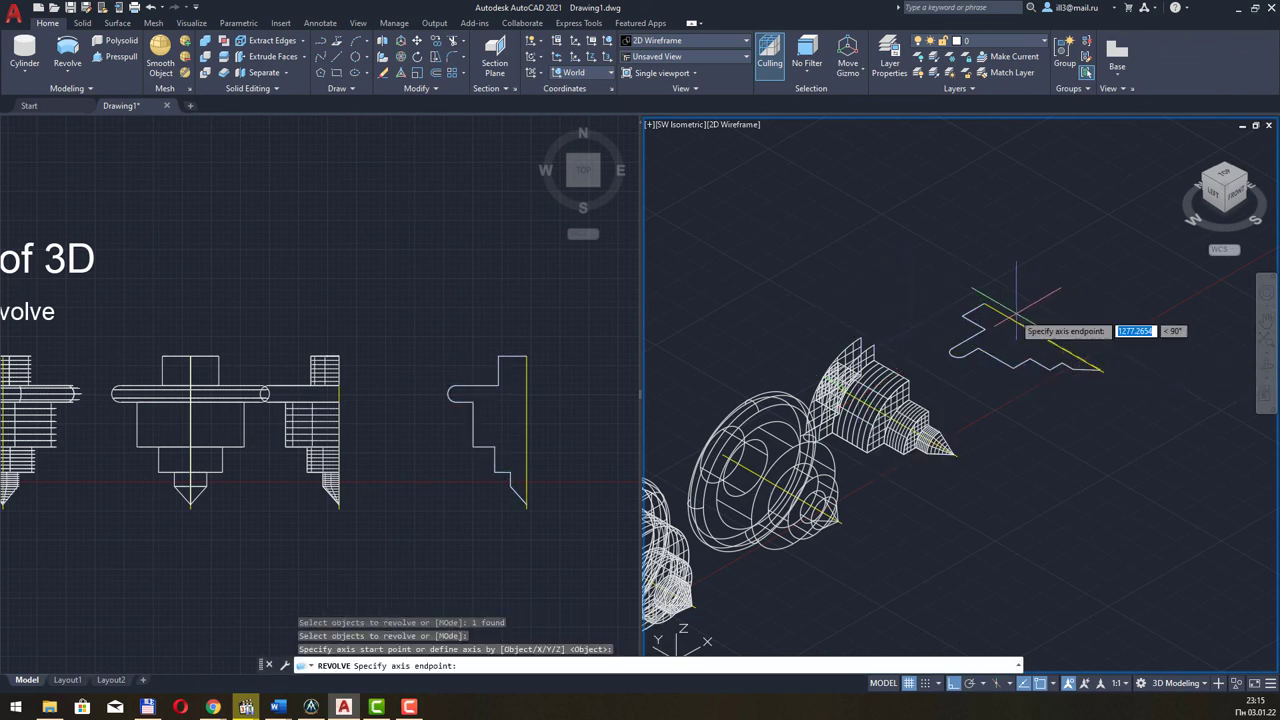
click(987, 305)
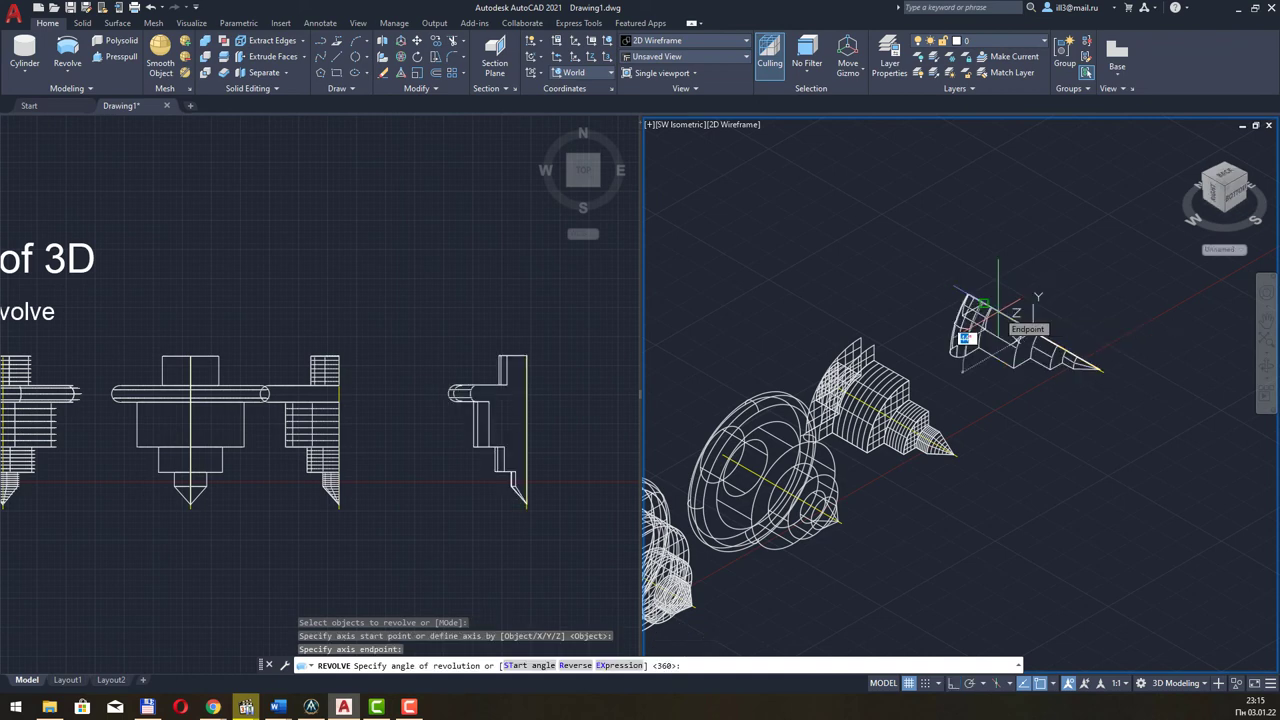
text(90)
key(Return)
scroll(906, 297, down, 2)
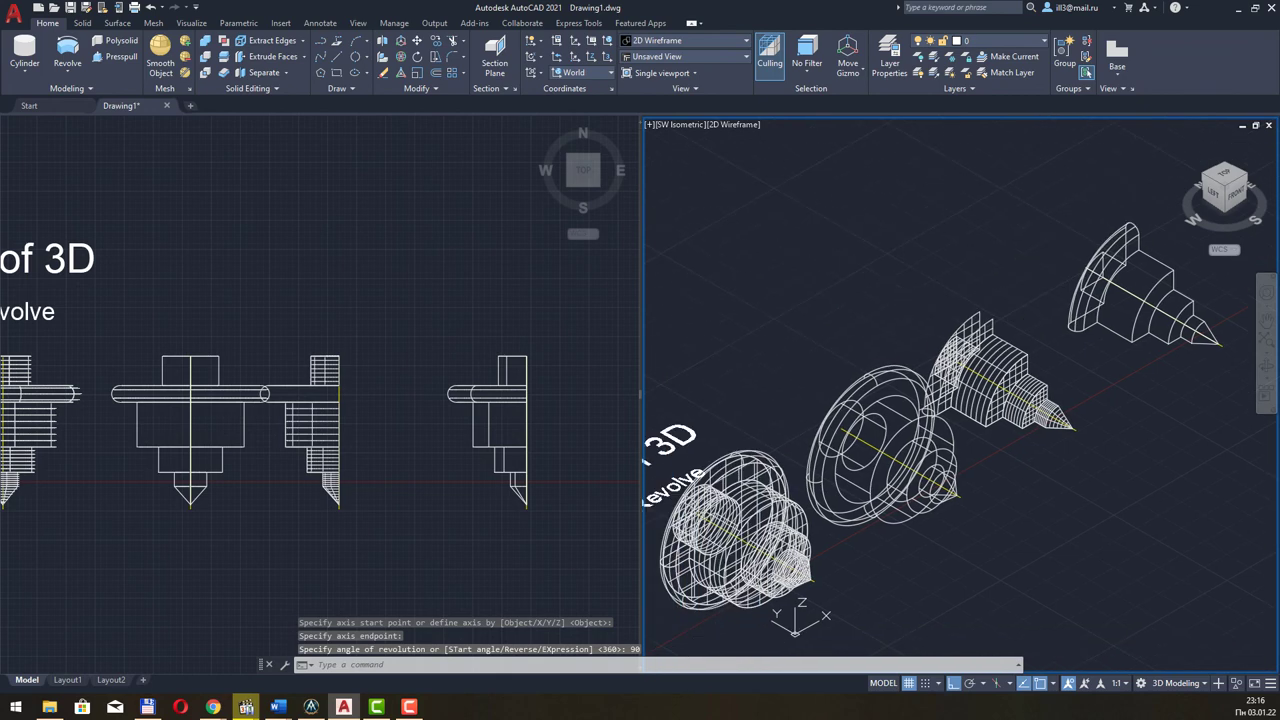
middle_drag(906, 297, 927, 295)
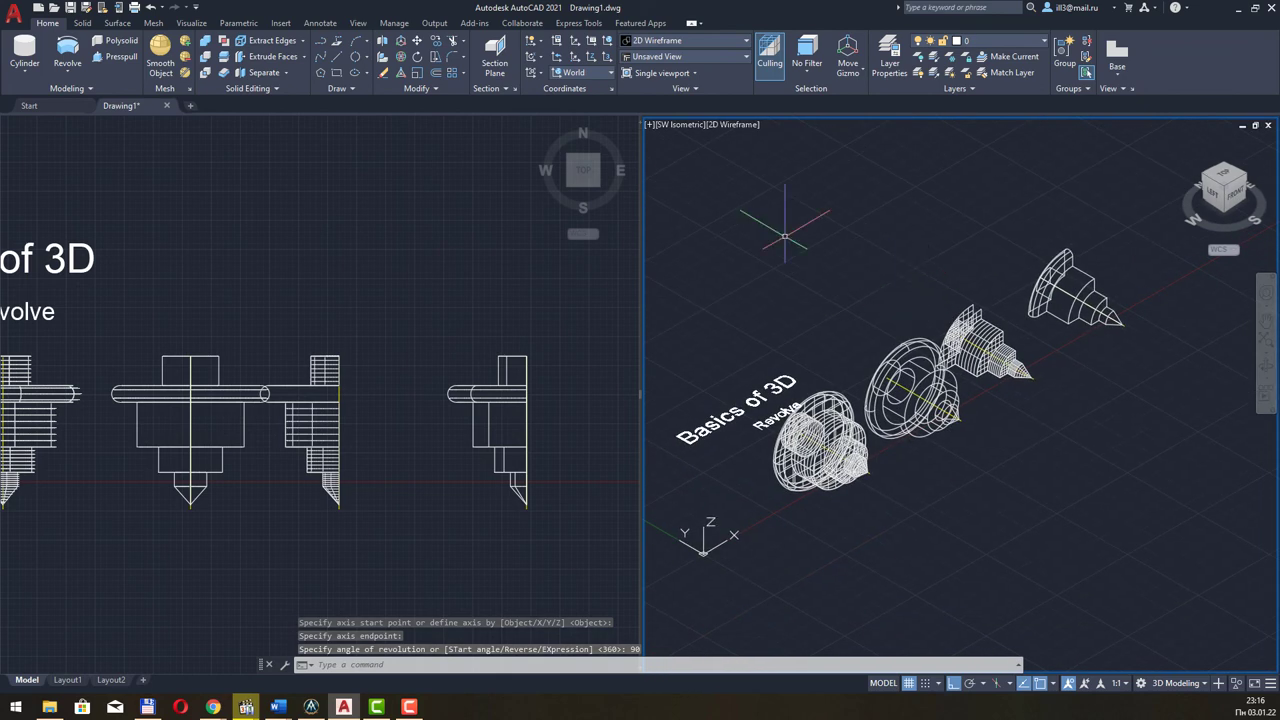
Switch the viewport to the Conceptual visual style and orbit the shaded solids
click(731, 125)
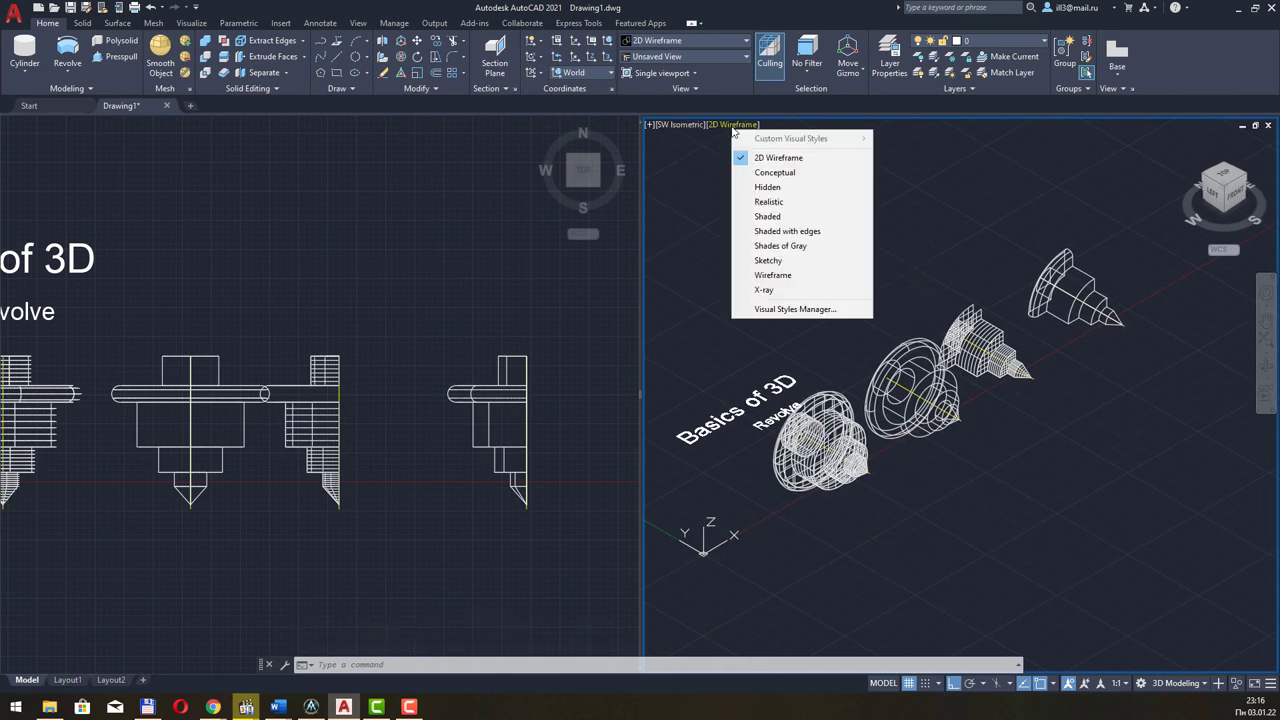
click(792, 174)
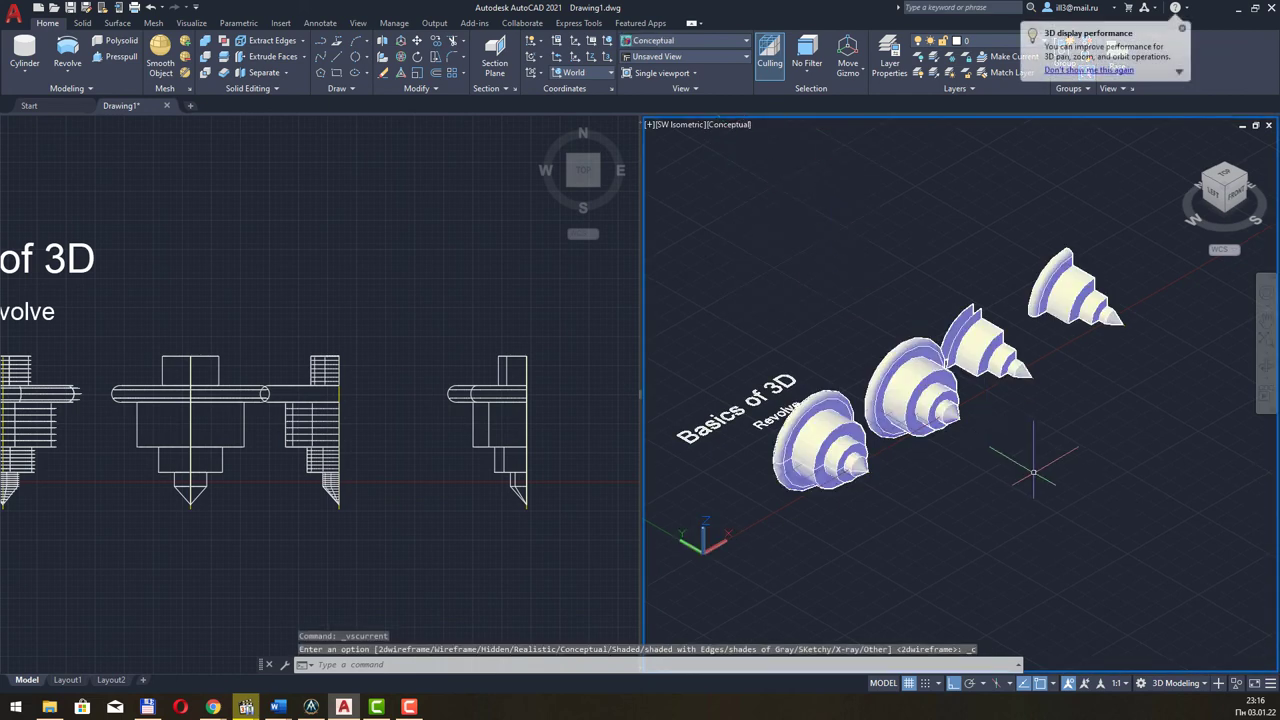
mouse_move(962, 370)
shift+middle_down()
mouse_move(930, 346)
mouse_move(793, 364)
mouse_move(894, 369)
mouse_move(963, 306)
mouse_move(790, 360)
mouse_move(843, 402)
mouse_move(928, 345)
mouse_move(894, 429)
mouse_move(1054, 297)
mouse_move(1040, 346)
mouse_move(955, 362)
mouse_move(1063, 391)
mouse_move(1145, 368)
shift+middle_up()
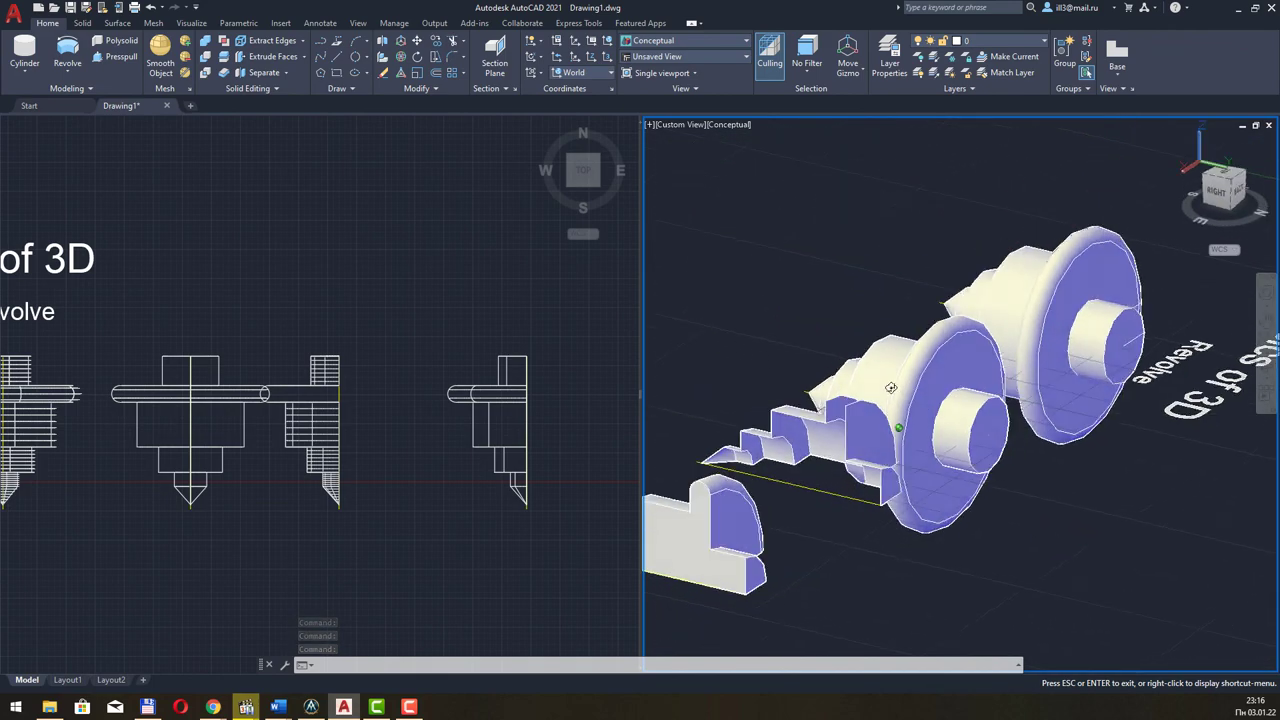
Orbit and zoom around the four revolved solids before leaving the view
shift+middle_drag(1006, 277, 943, 334)
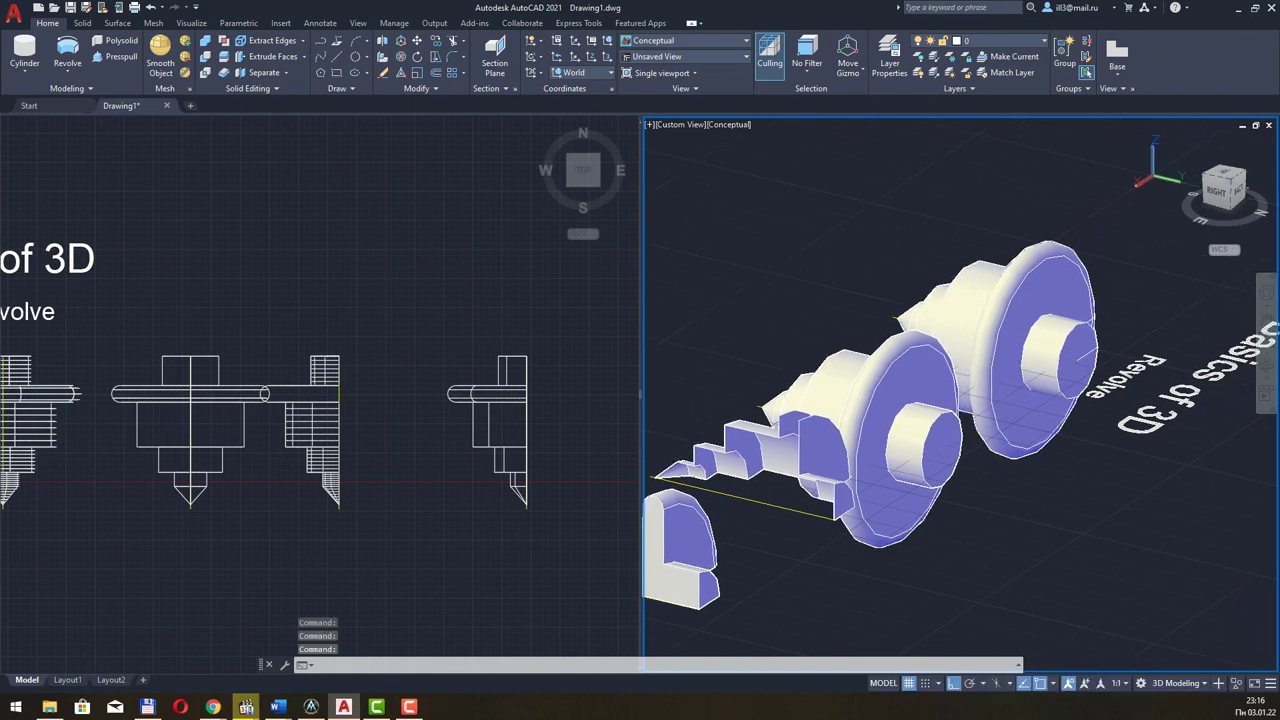
mouse_move(1050, 405)
shift+middle_down()
mouse_move(1022, 395)
mouse_move(1028, 424)
mouse_move(921, 333)
mouse_move(974, 380)
mouse_move(946, 384)
mouse_move(989, 383)
mouse_move(980, 424)
mouse_move(1034, 428)
mouse_move(1000, 409)
mouse_move(1020, 397)
shift+middle_up()
scroll(989, 383, up, 2)
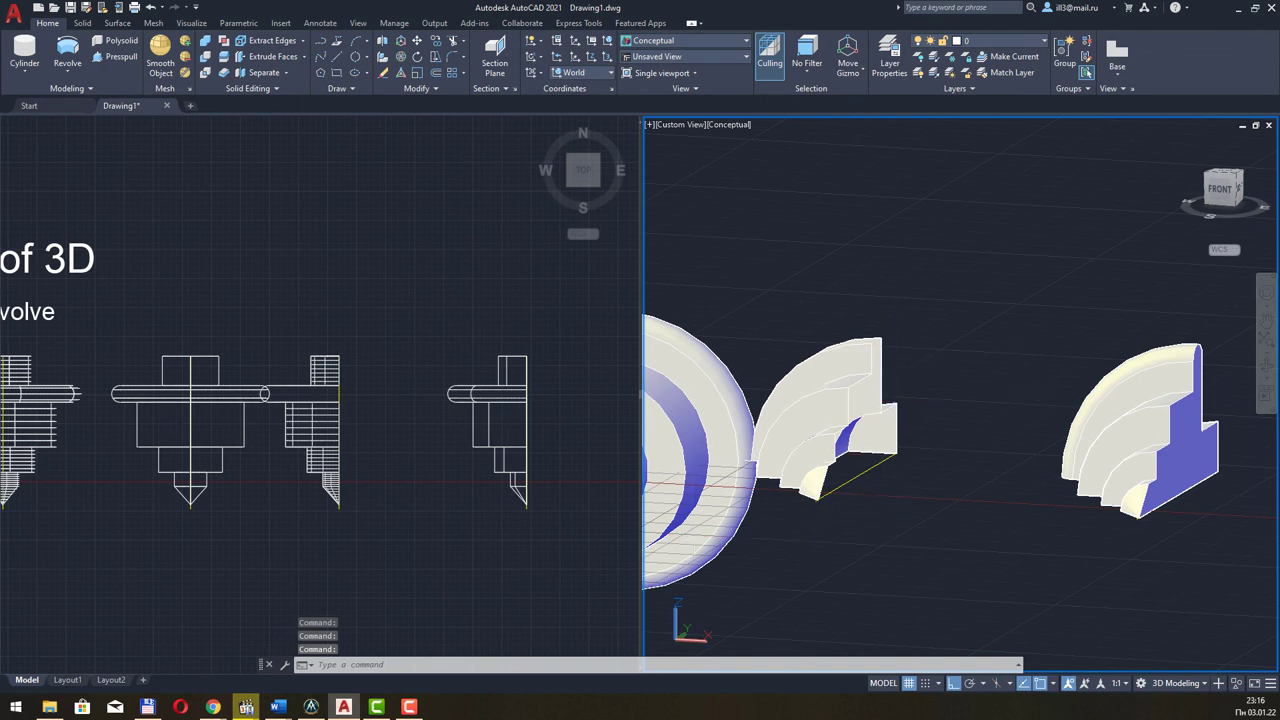
key(F10)
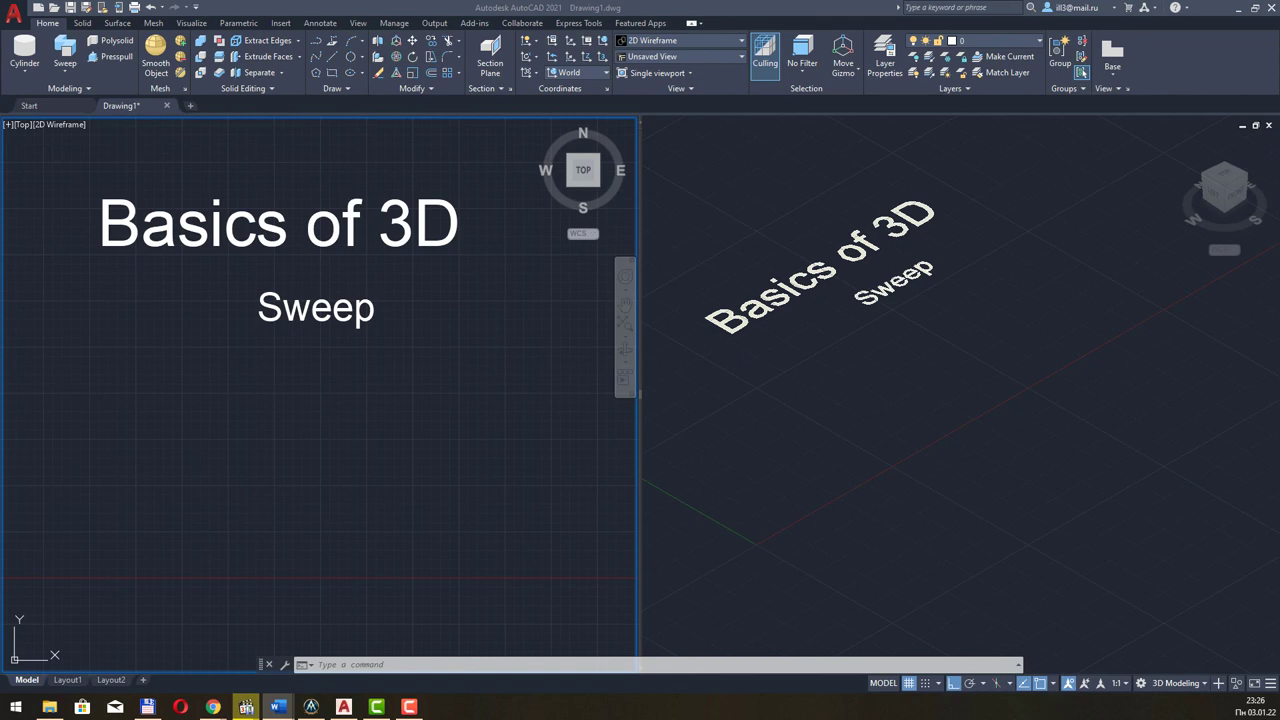
click(66, 82)
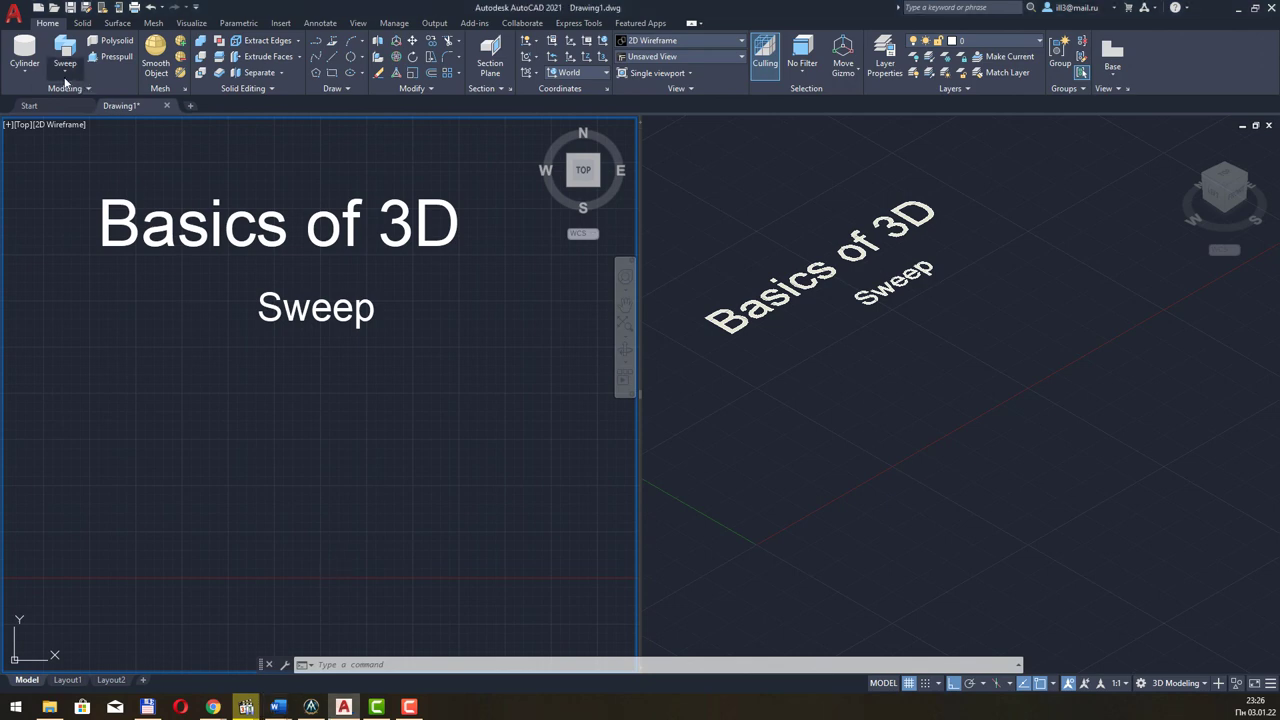
click(65, 74)
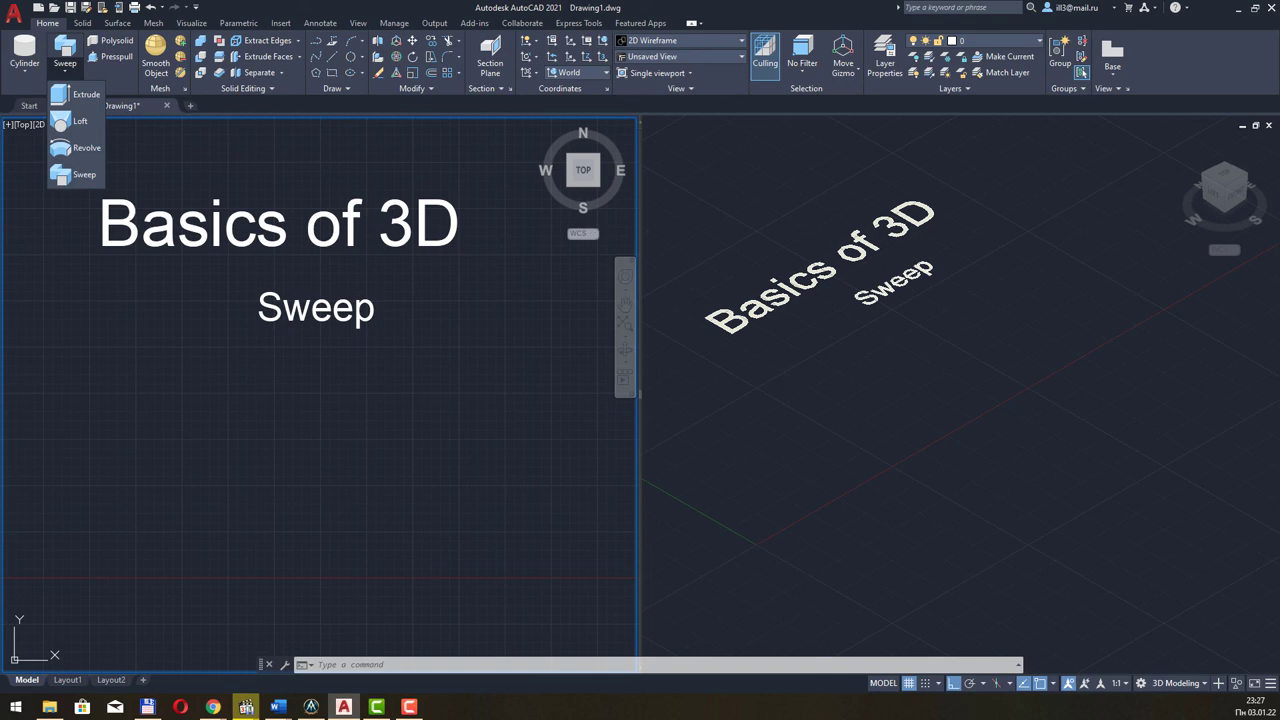
click(332, 57)
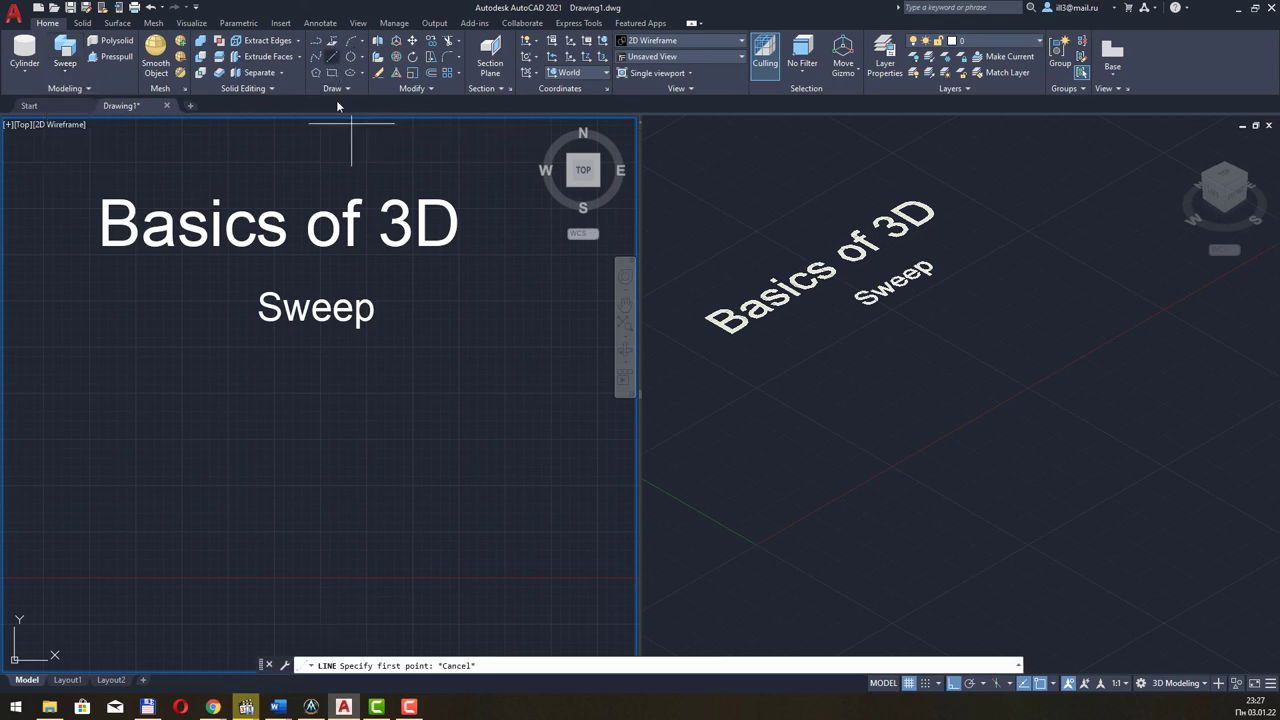
Draw the zigzag path lines: up, right, down, right, up, across and down
key(Return)
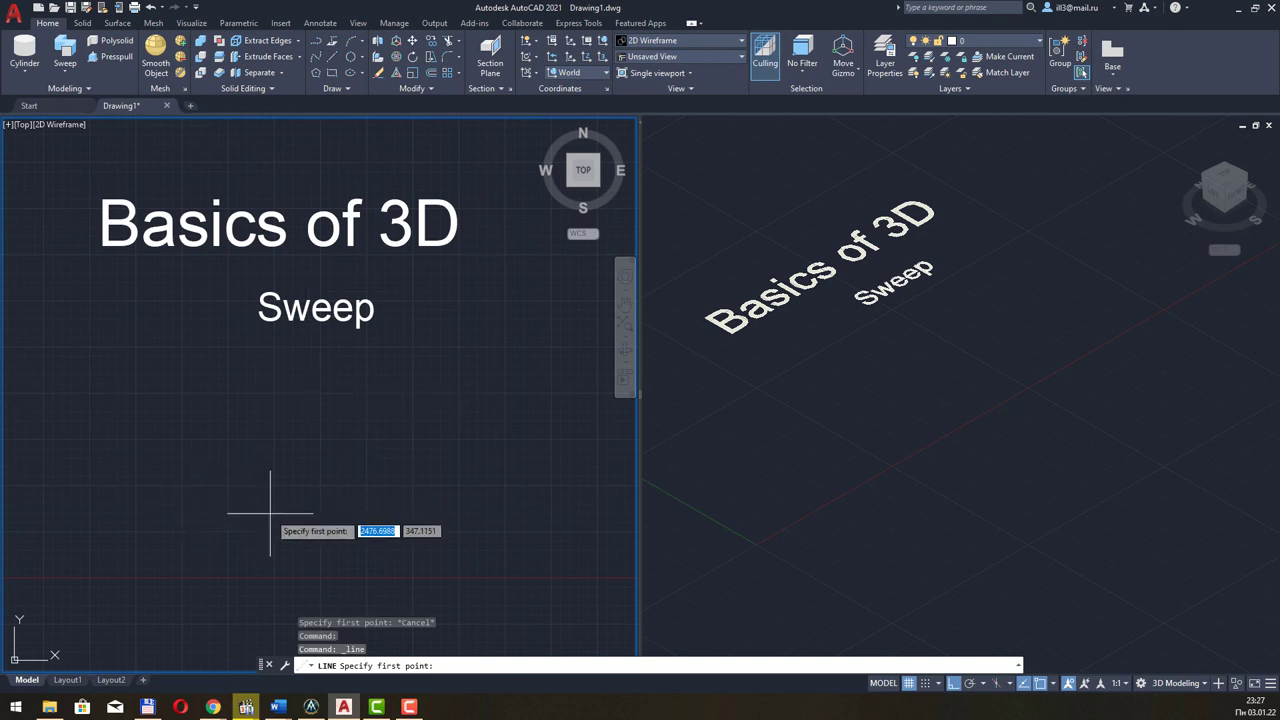
click(270, 514)
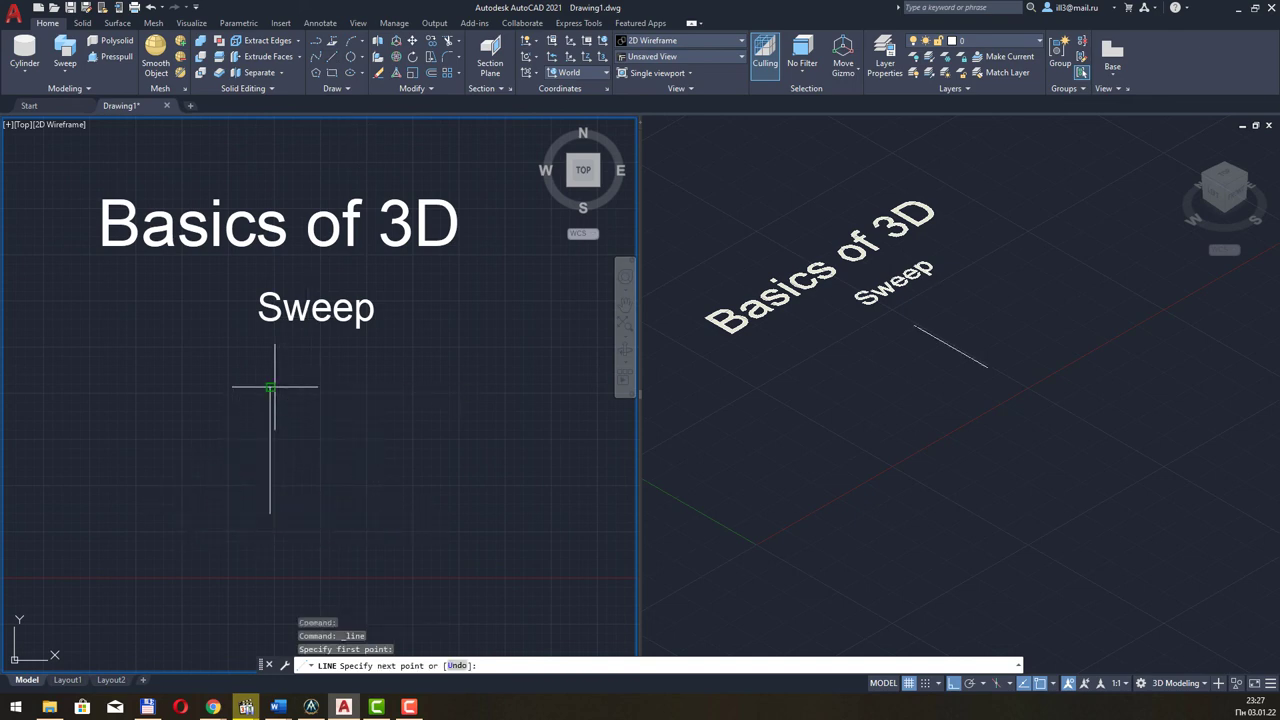
click(270, 387)
click(388, 387)
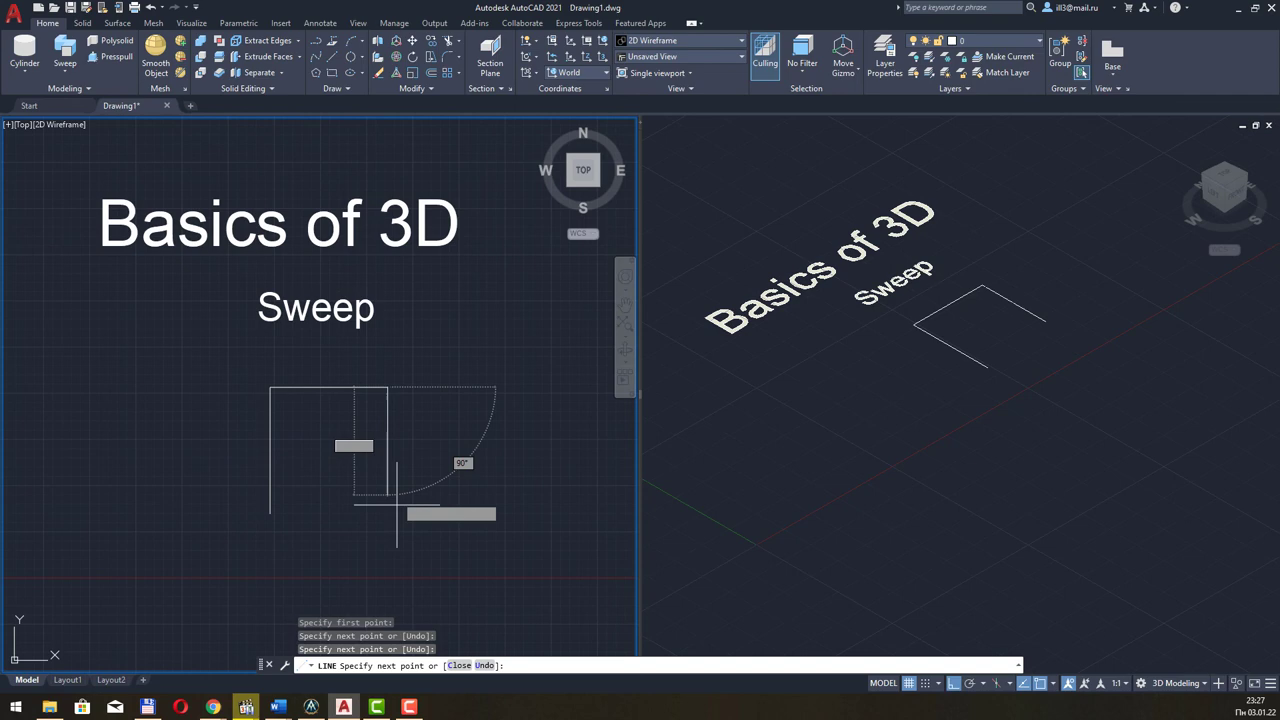
click(388, 586)
click(510, 586)
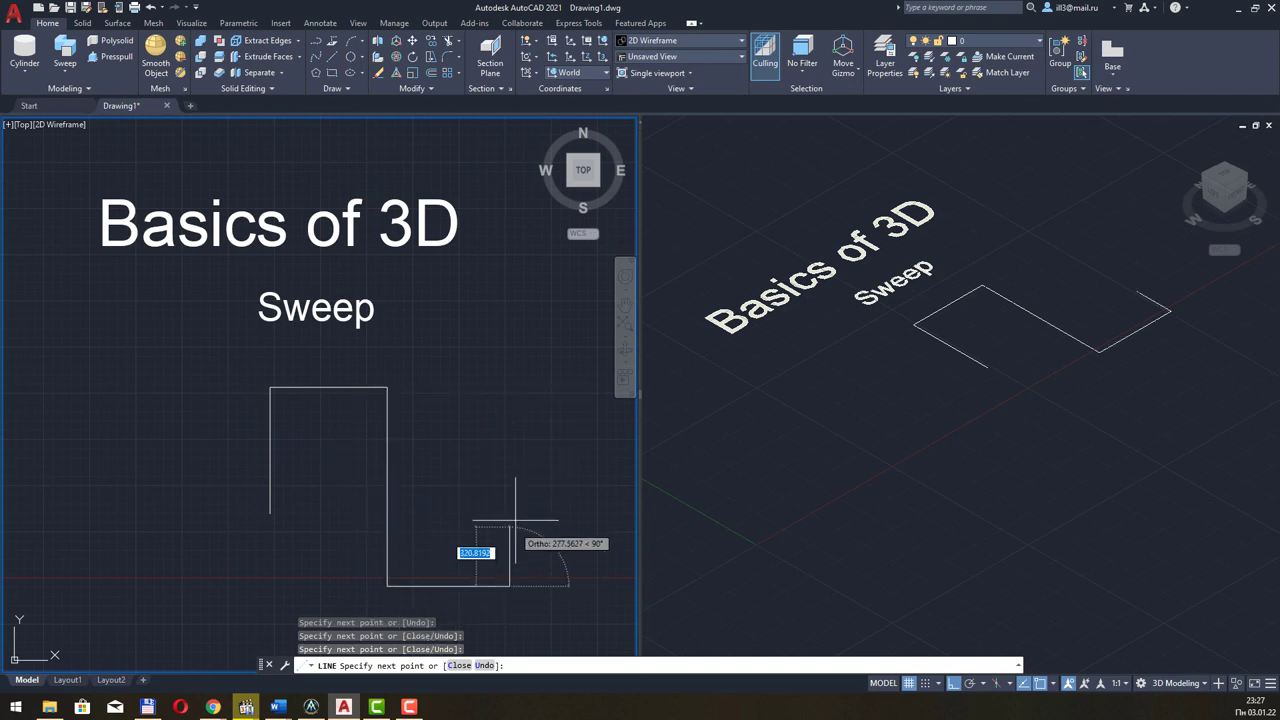
middle_drag(511, 423, 351, 428)
click(349, 427)
click(436, 427)
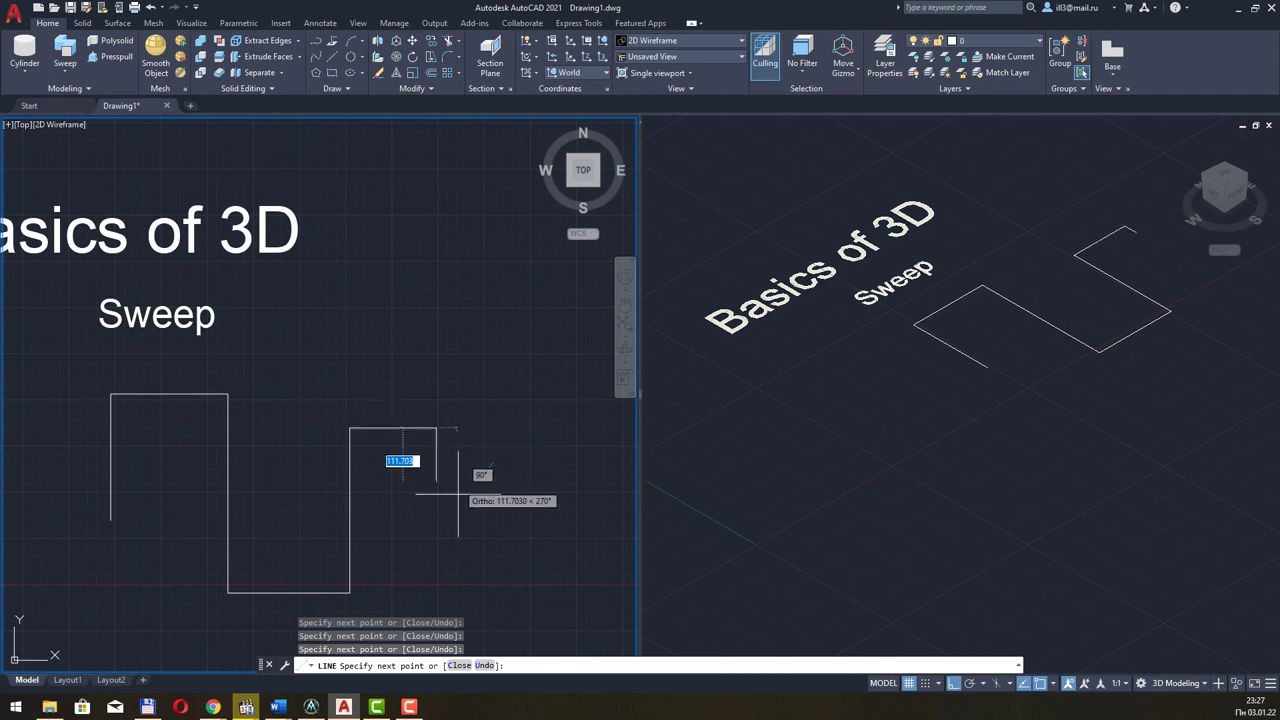
click(457, 552)
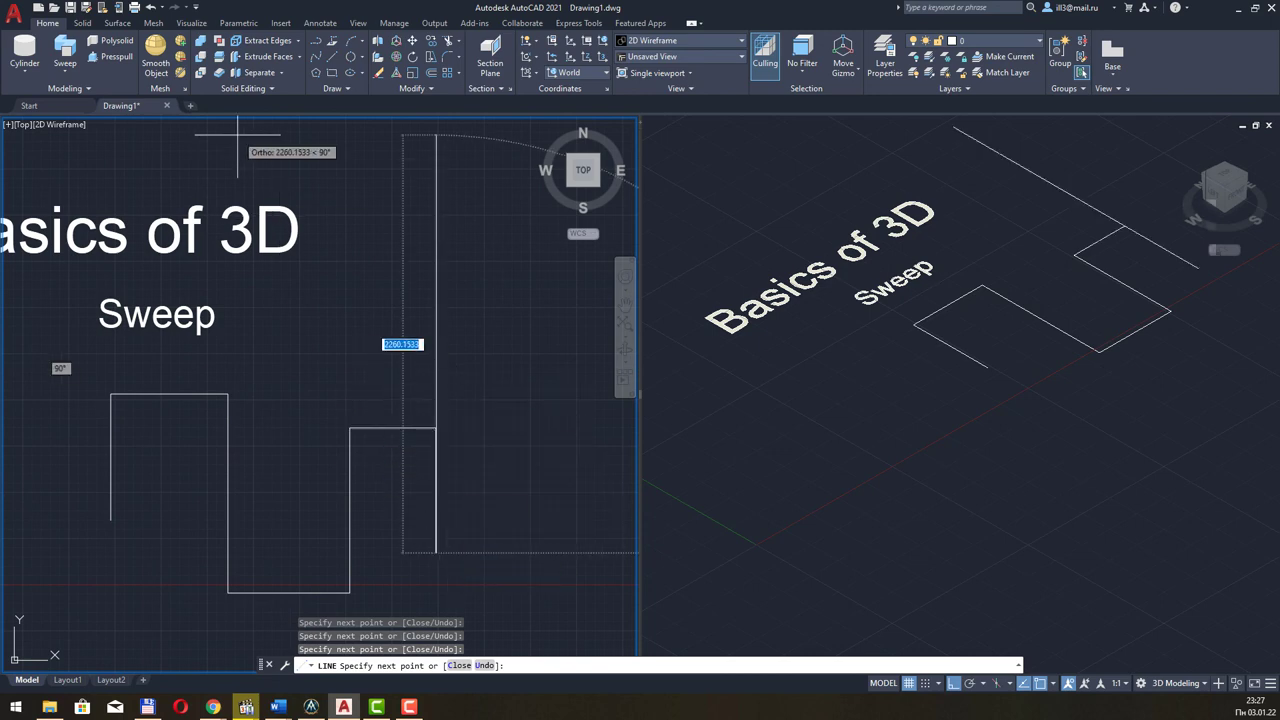
key(Escape)
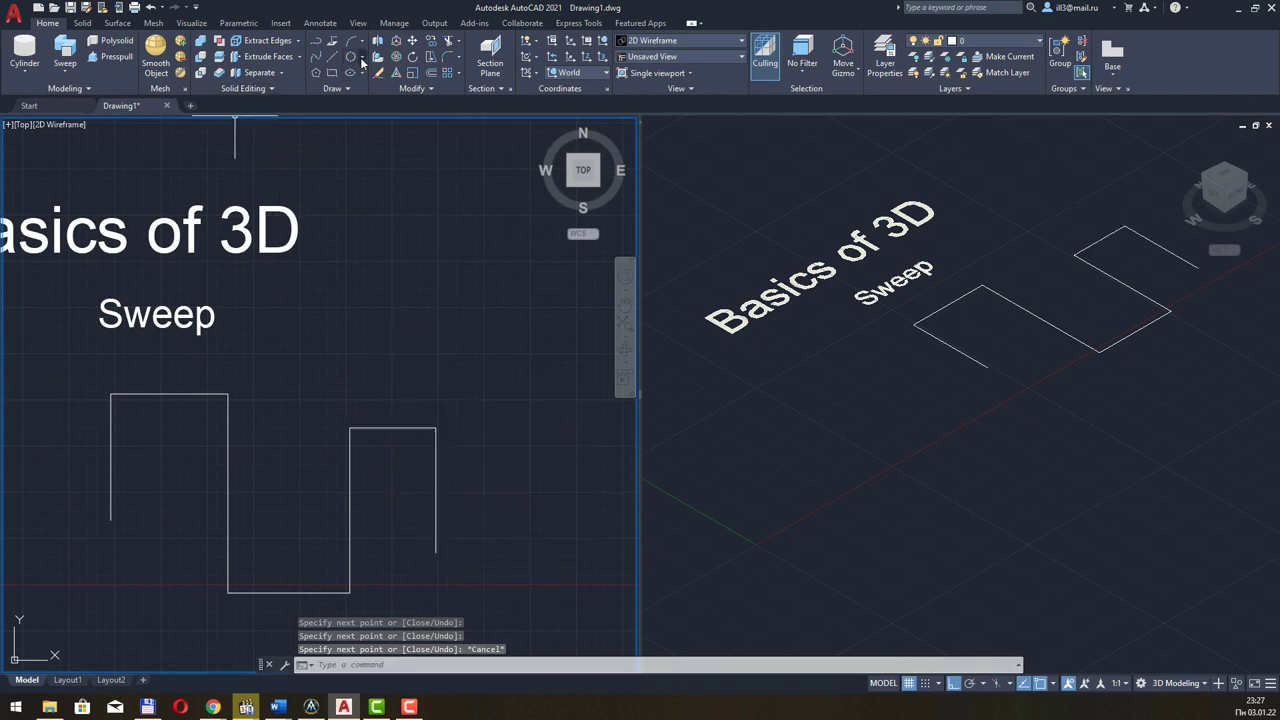
Draw a 2-point circle on the top span and trim its lower half into an arch
click(354, 62)
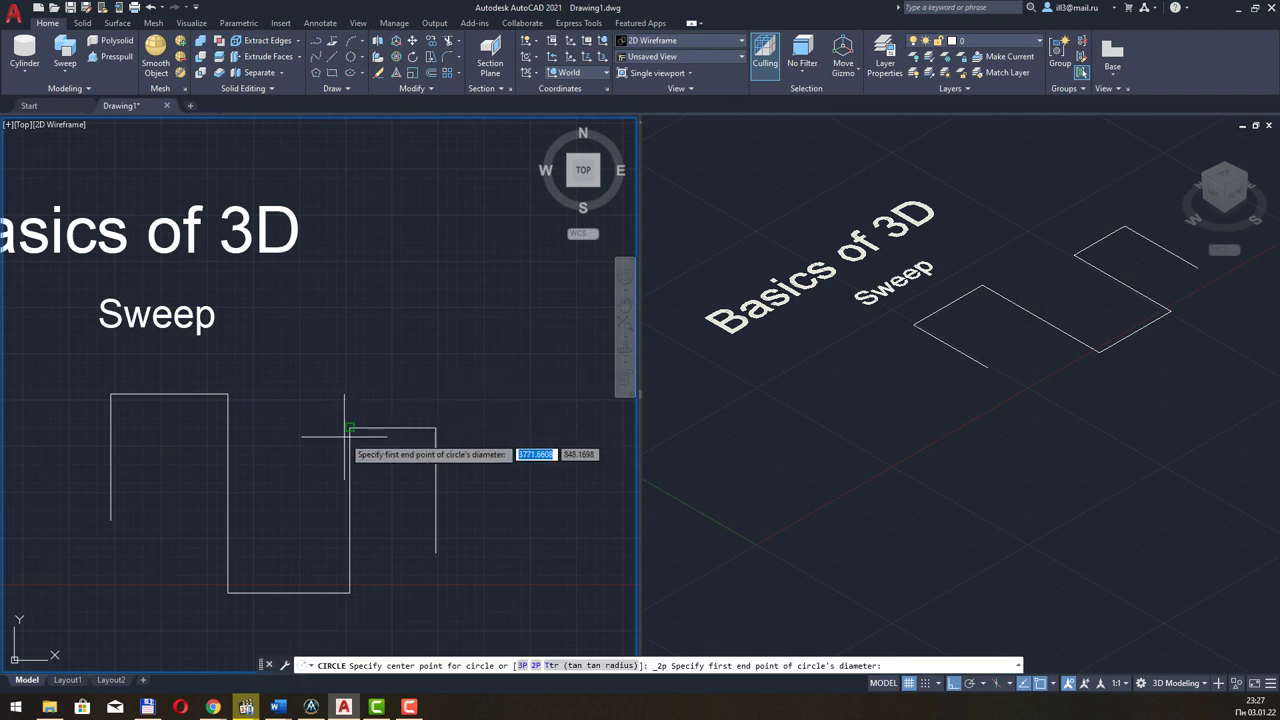
click(349, 427)
click(436, 427)
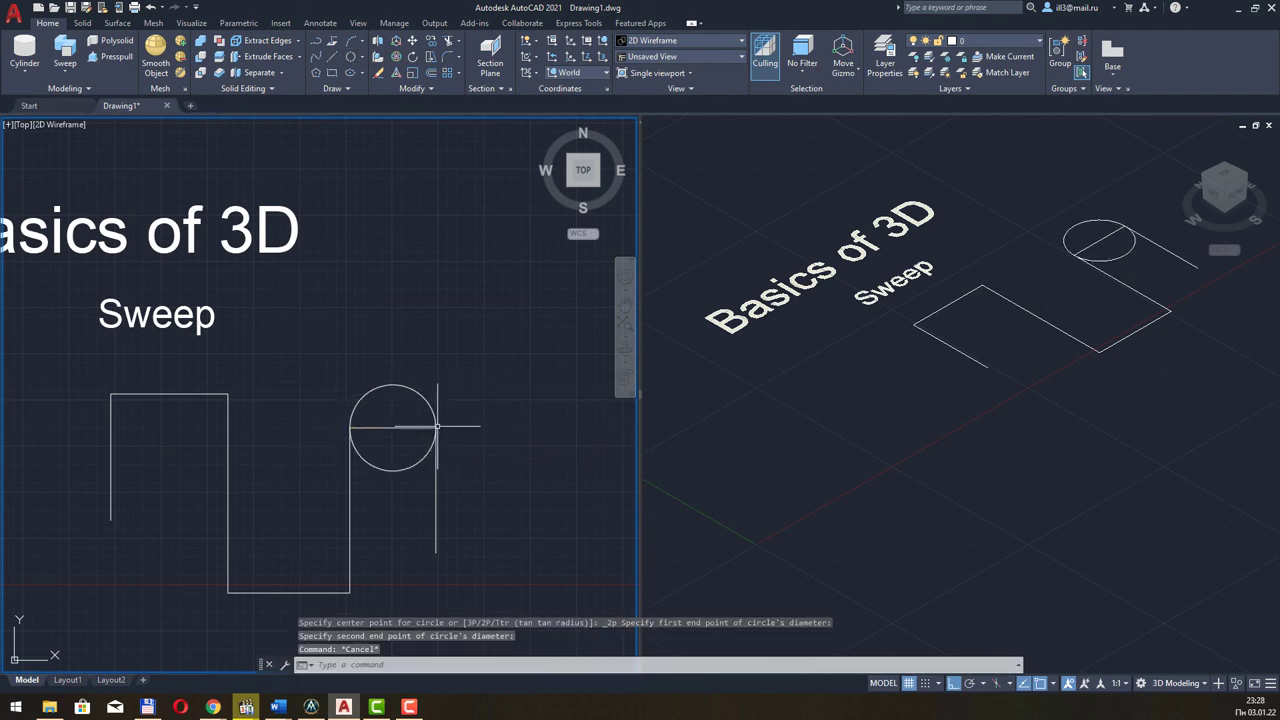
click(447, 40)
click(404, 469)
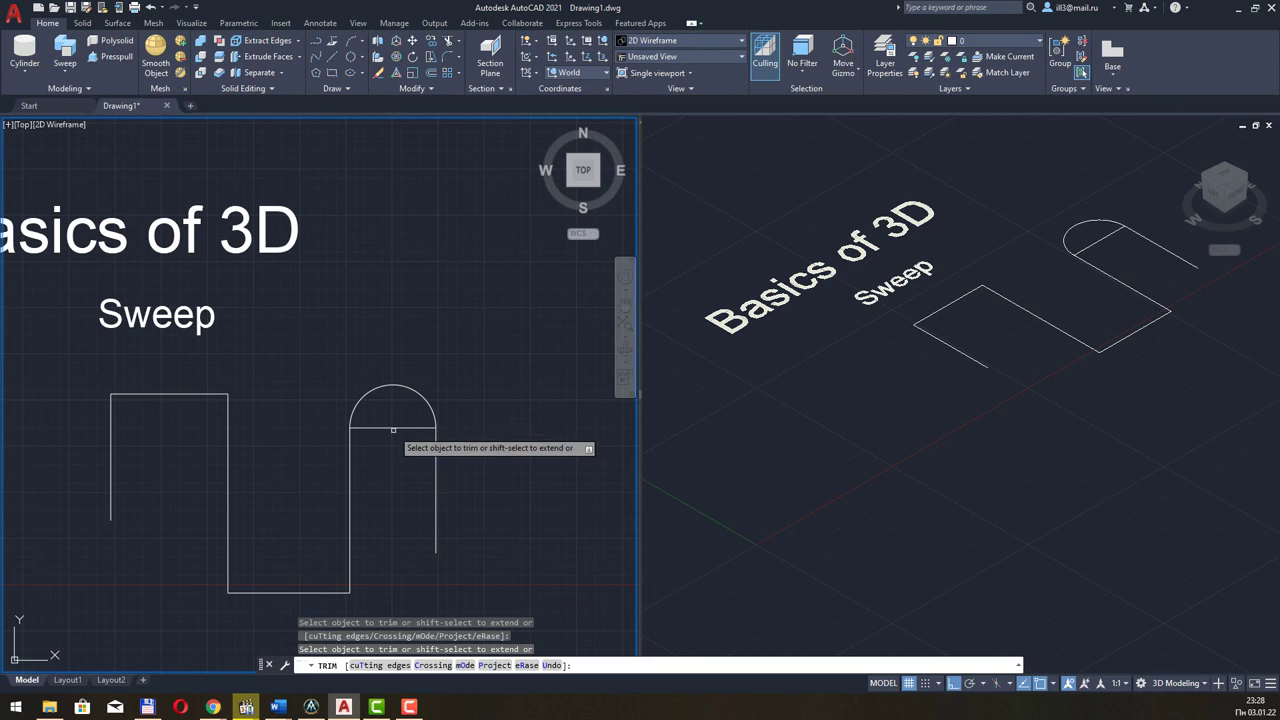
key(Escape)
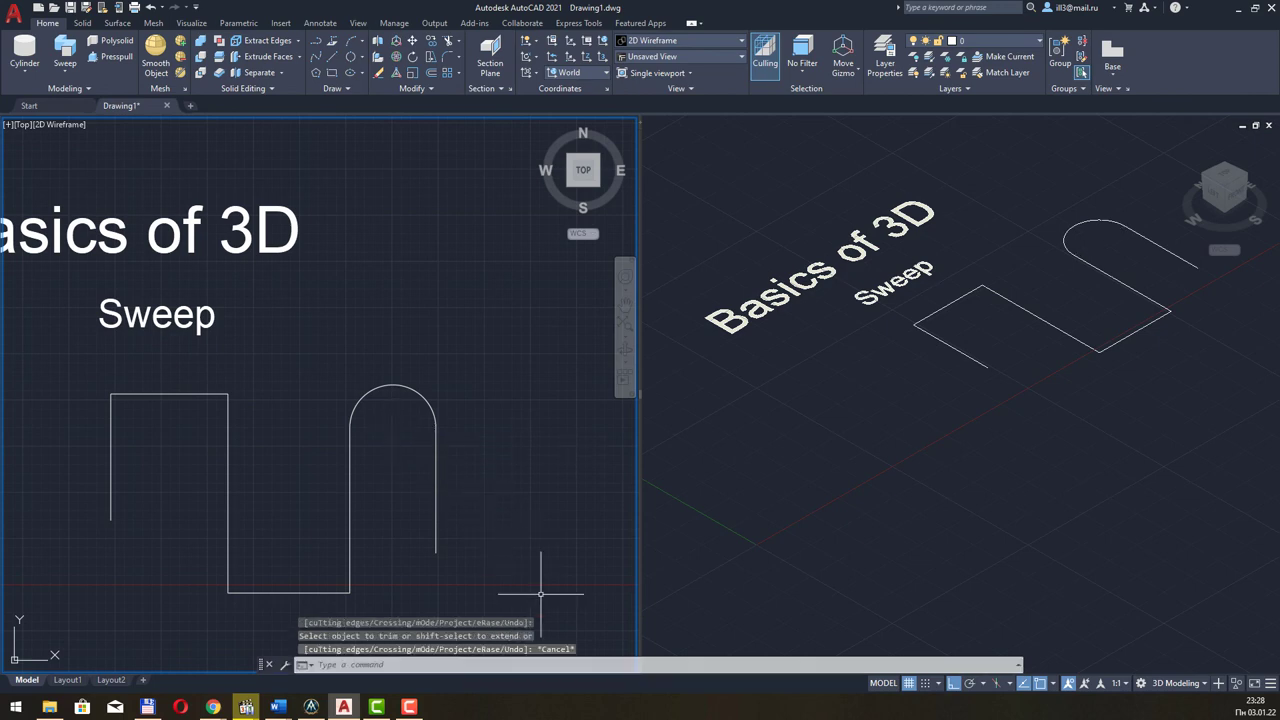
Window-select the seven path pieces, including the arc, and Join them into one polyline
click(547, 607)
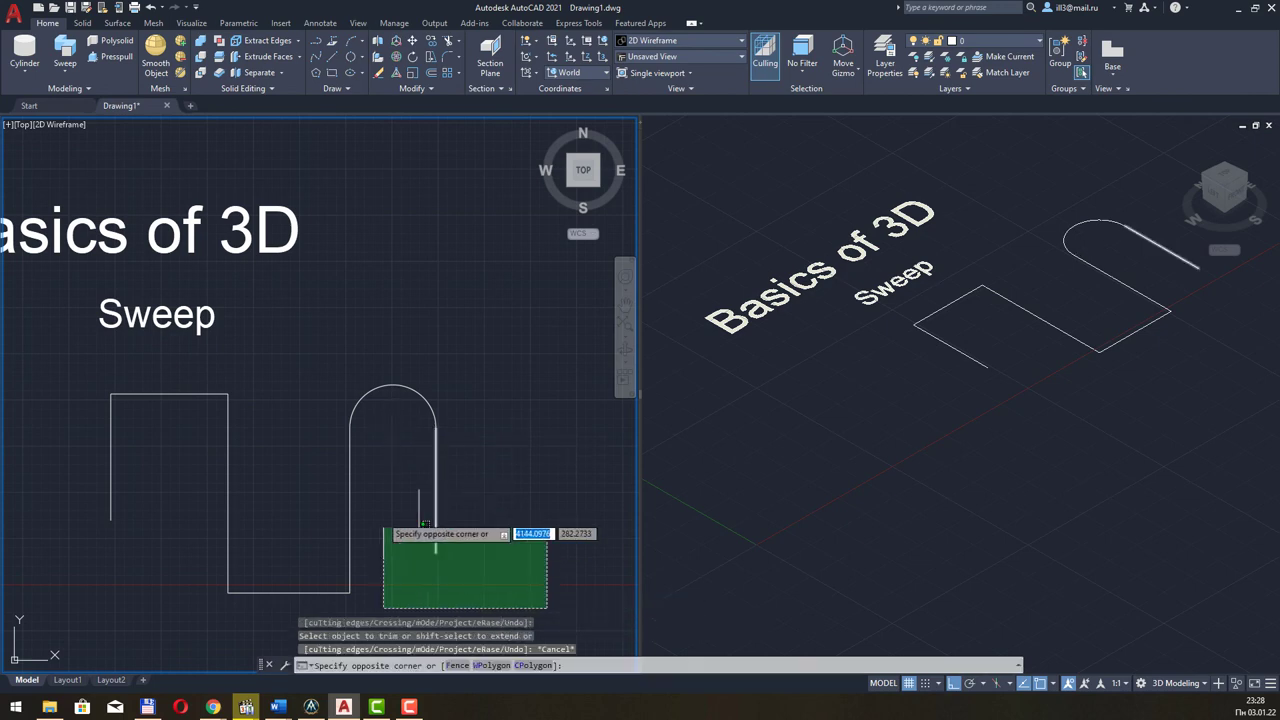
click(99, 368)
click(429, 90)
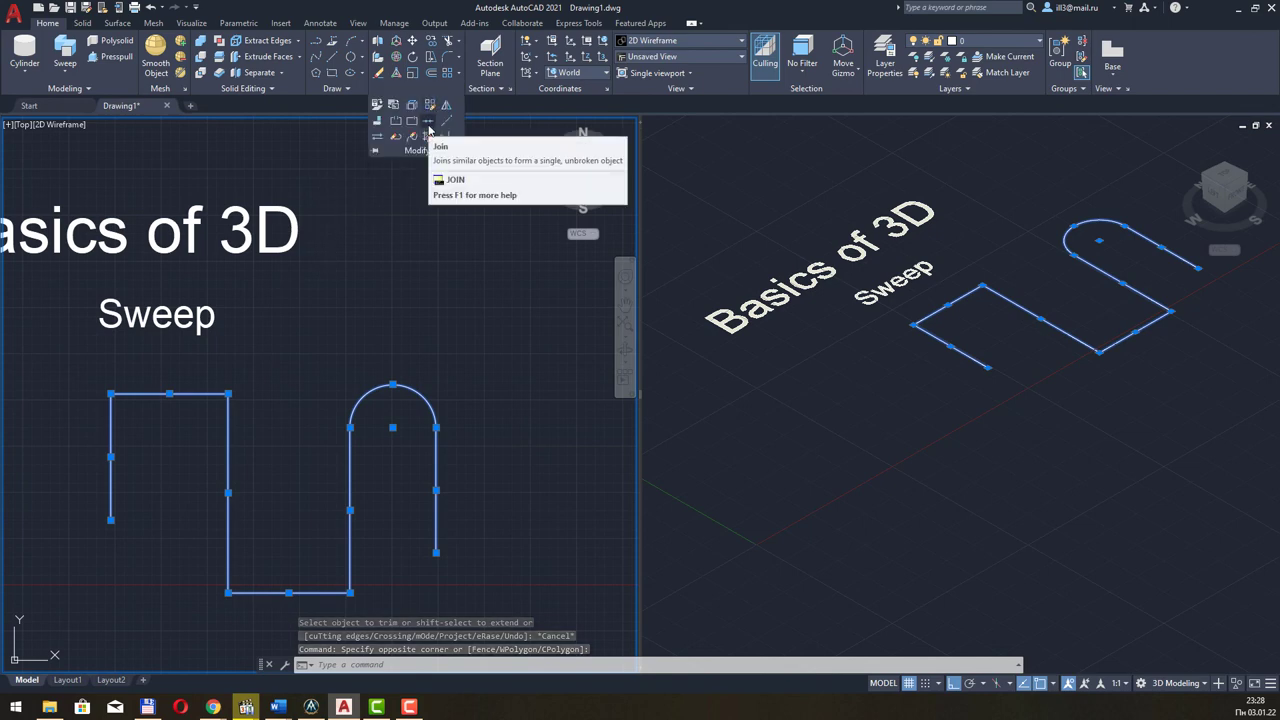
click(428, 122)
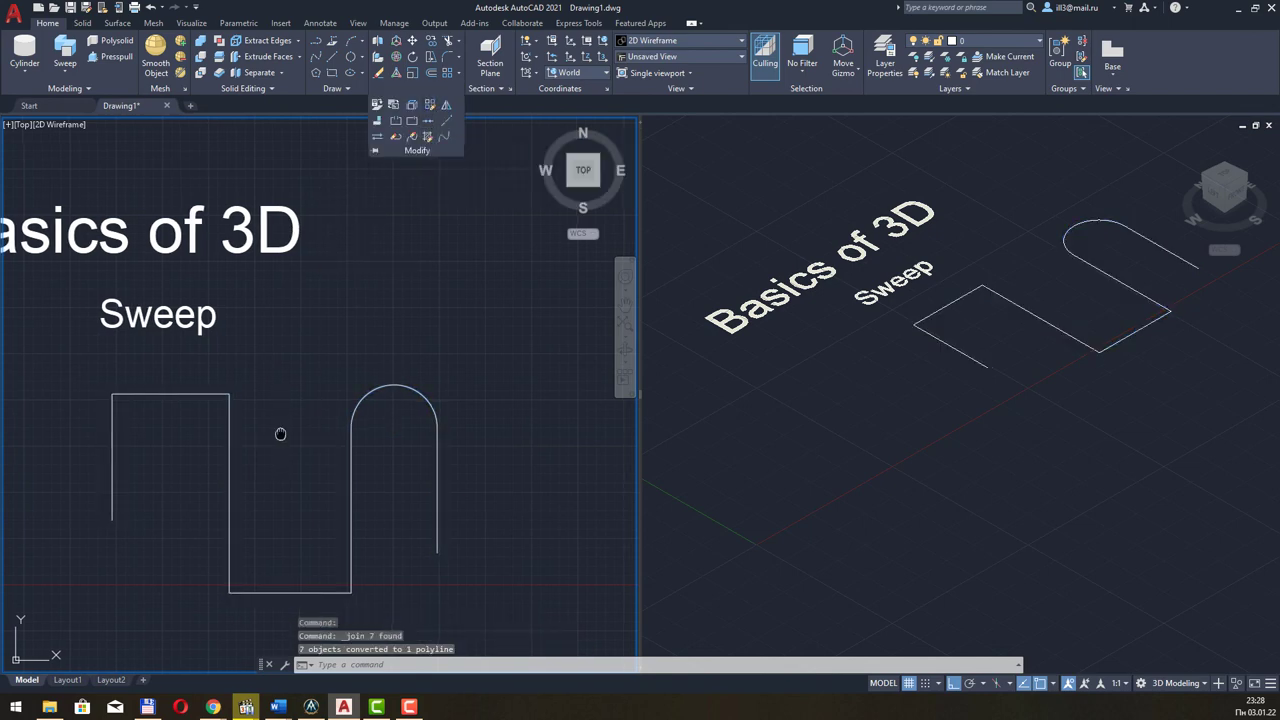
middle_drag(280, 434, 435, 401)
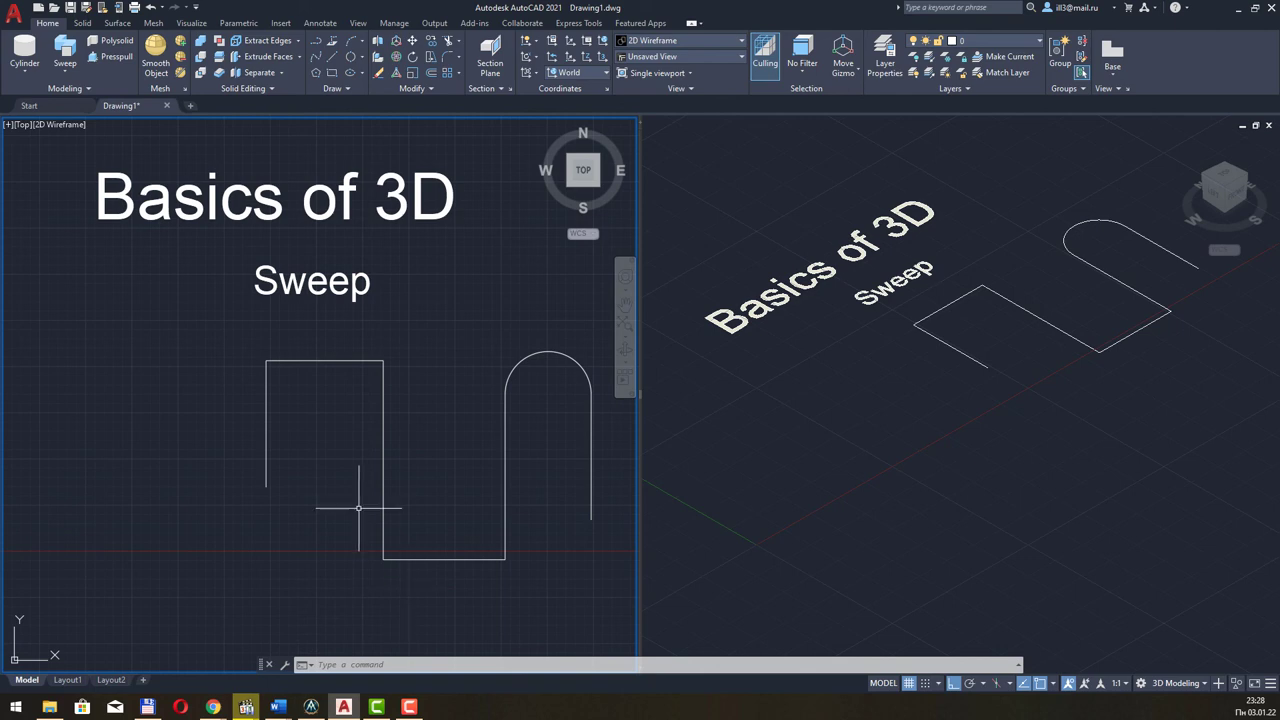
Draw a 2-point circle to the left of the path
click(350, 58)
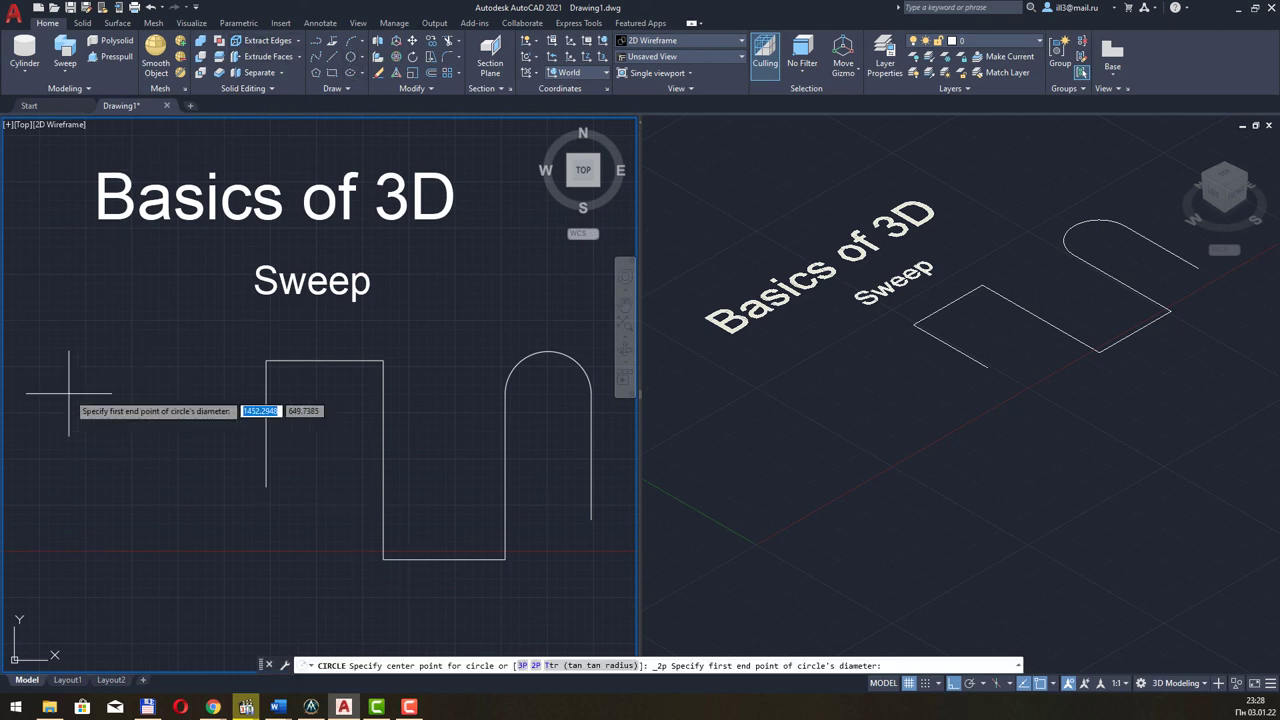
click(77, 363)
click(94, 396)
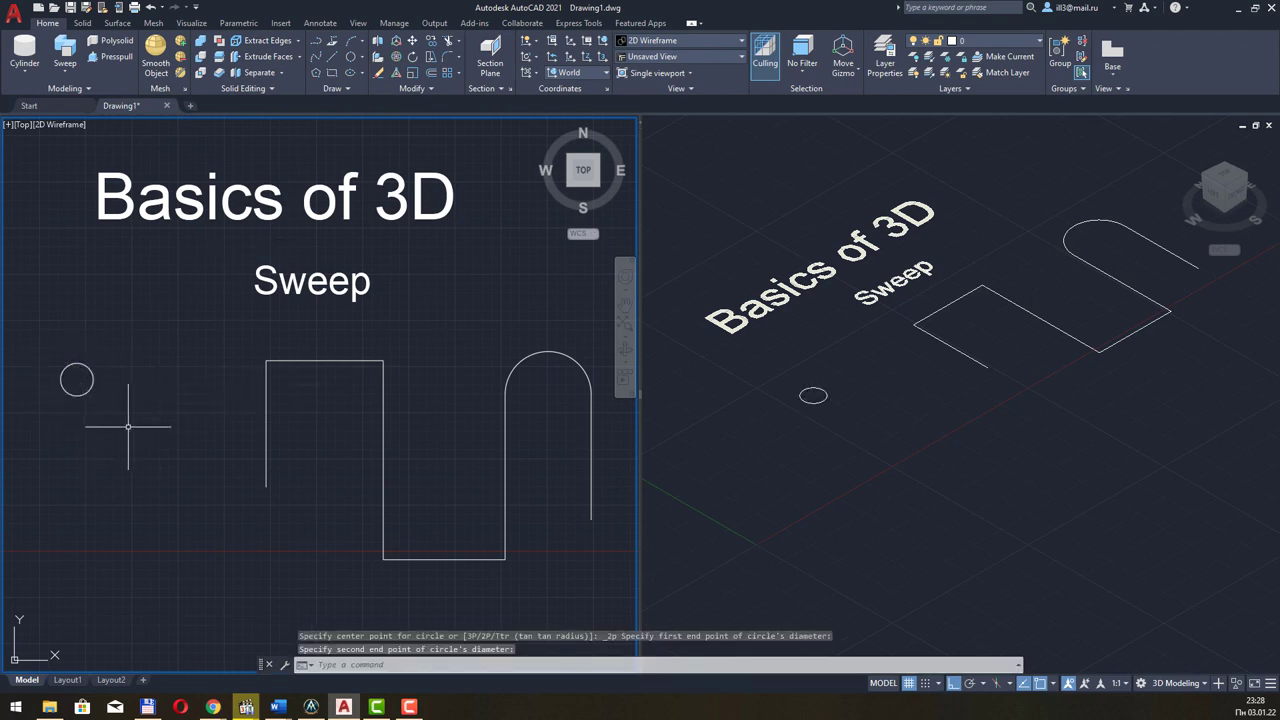
key(space)
click(95, 422)
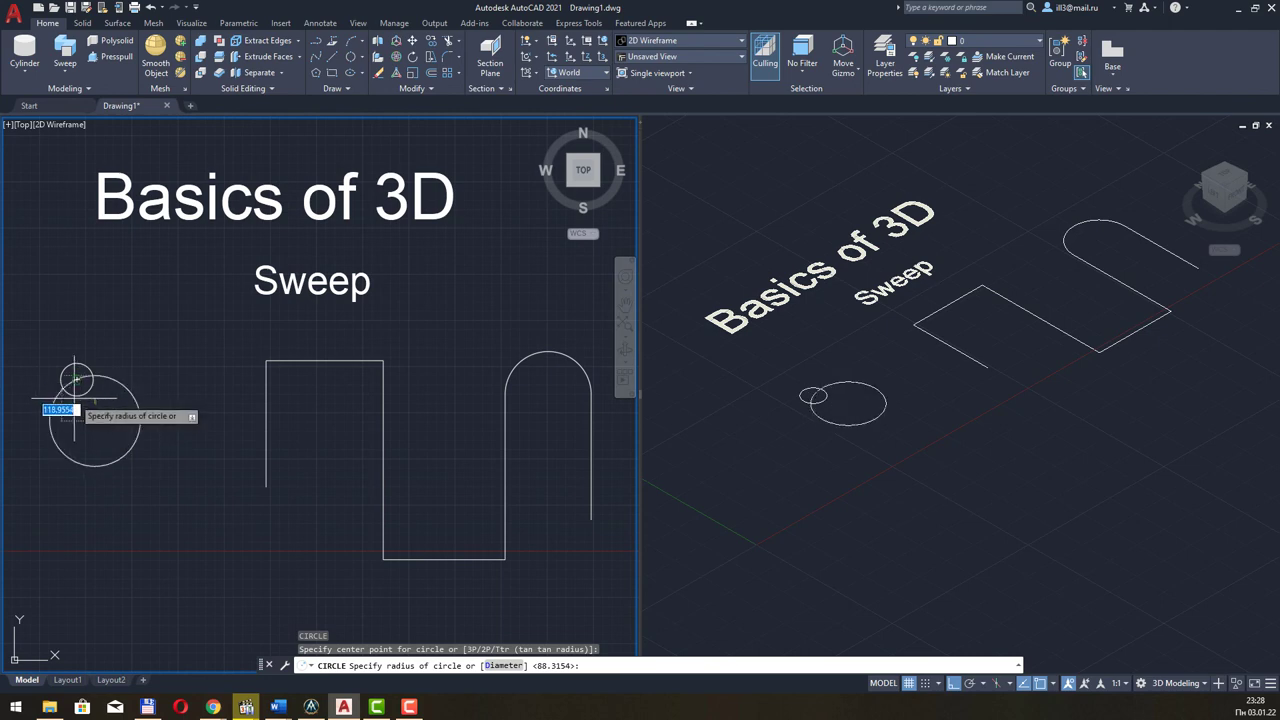
key(Escape)
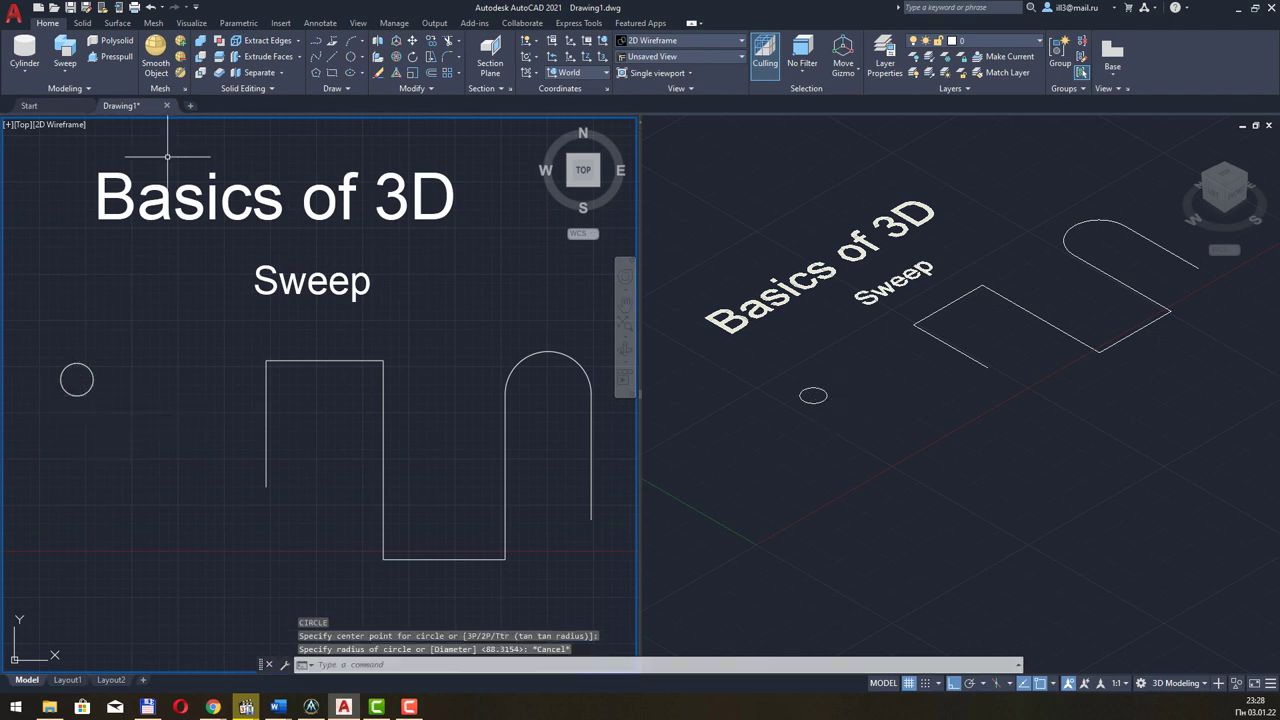
click(362, 60)
click(364, 78)
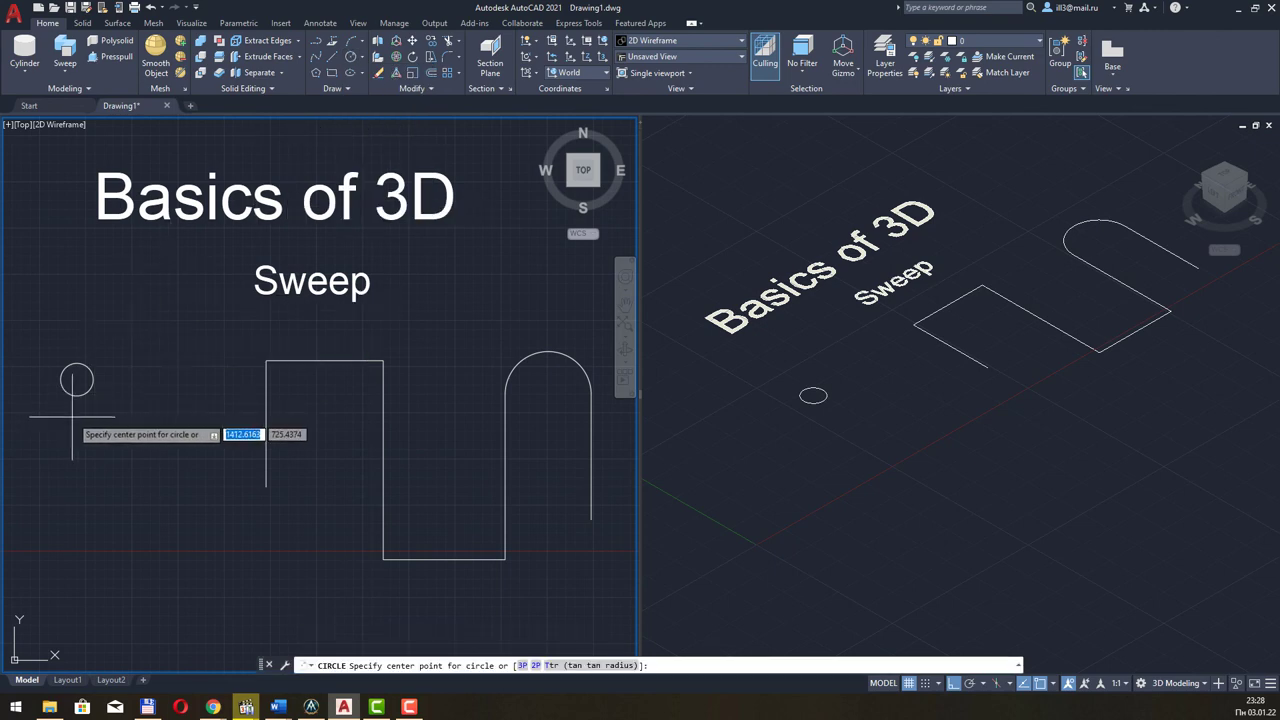
key(Escape)
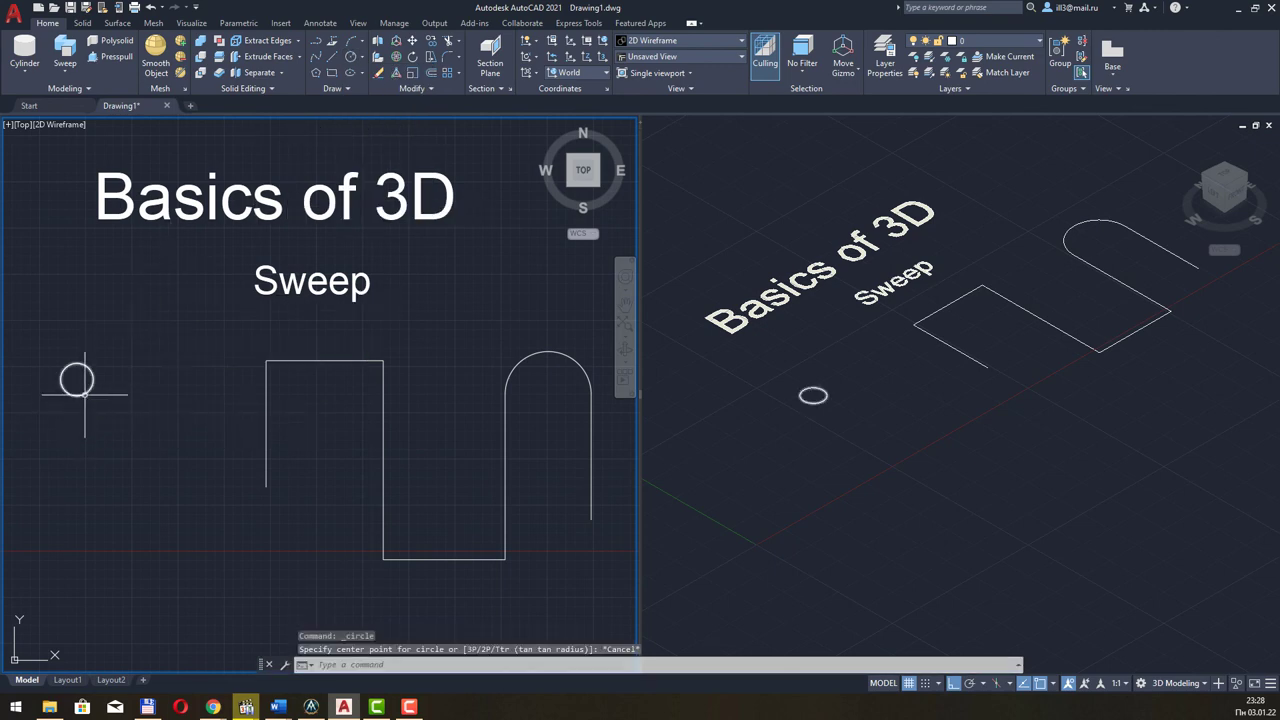
Copy the circle to a spot just below the original
click(85, 394)
text(copy)
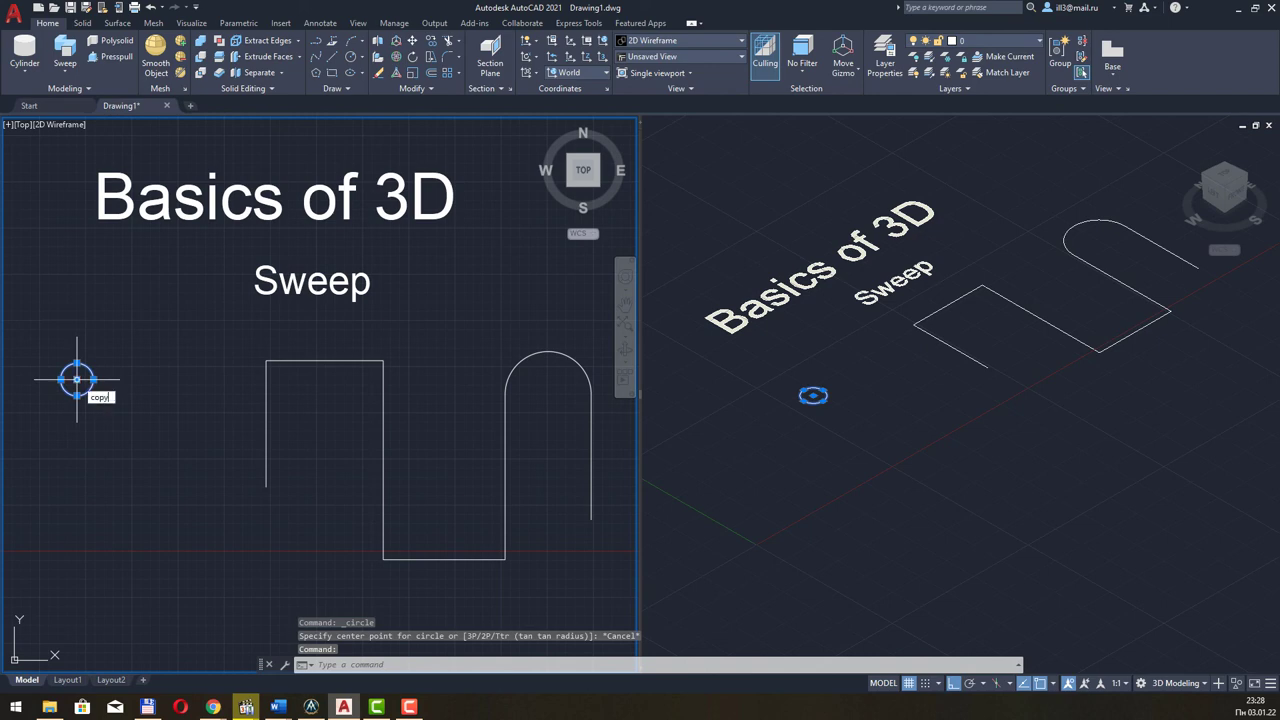
key(Return)
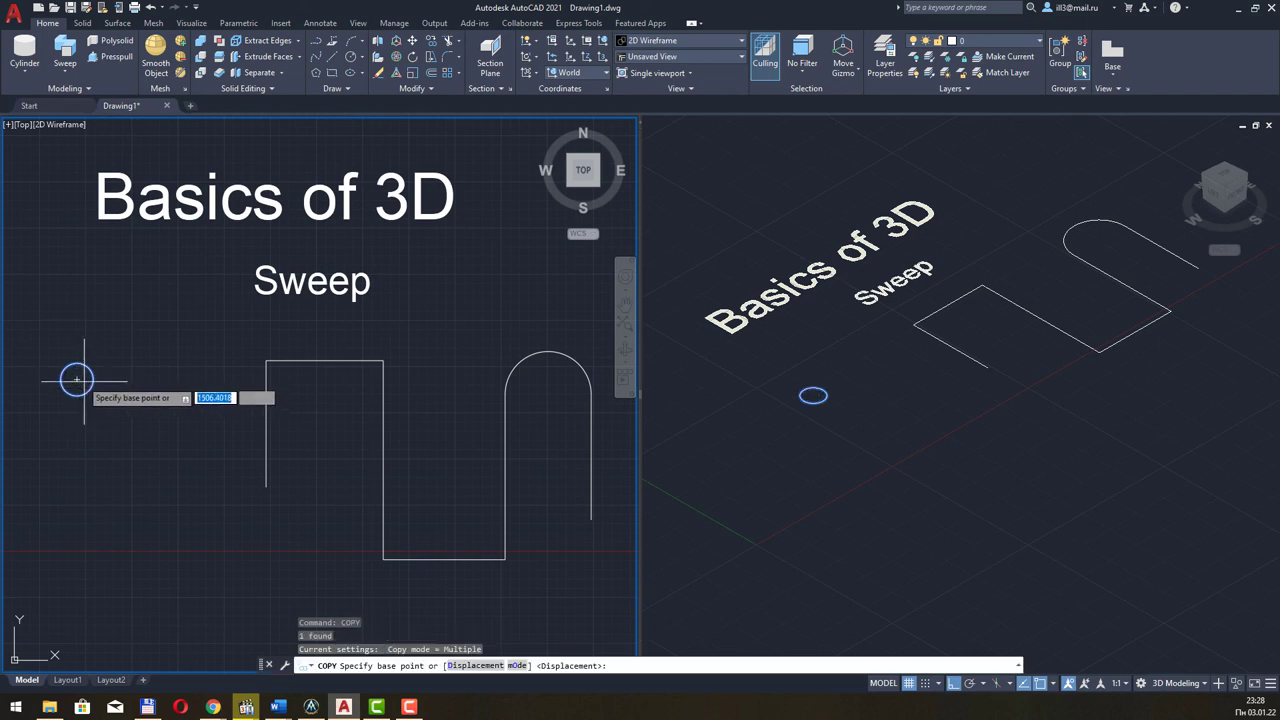
click(76, 380)
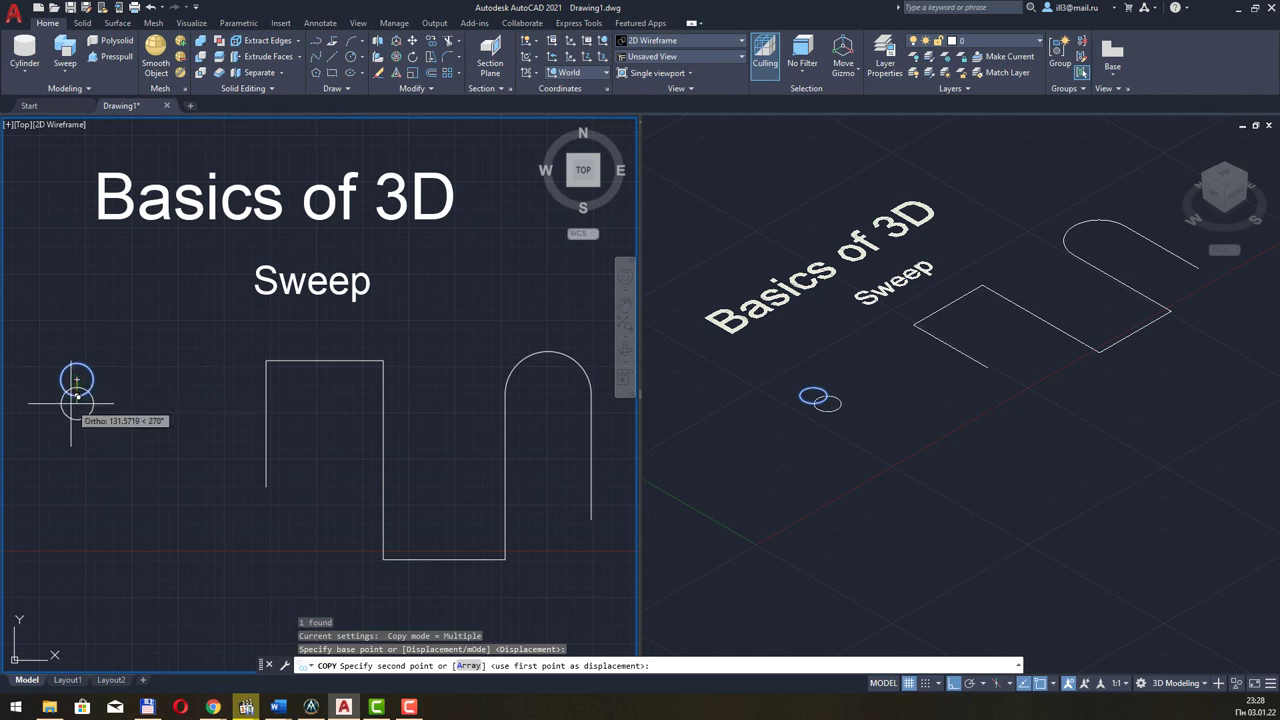
click(86, 405)
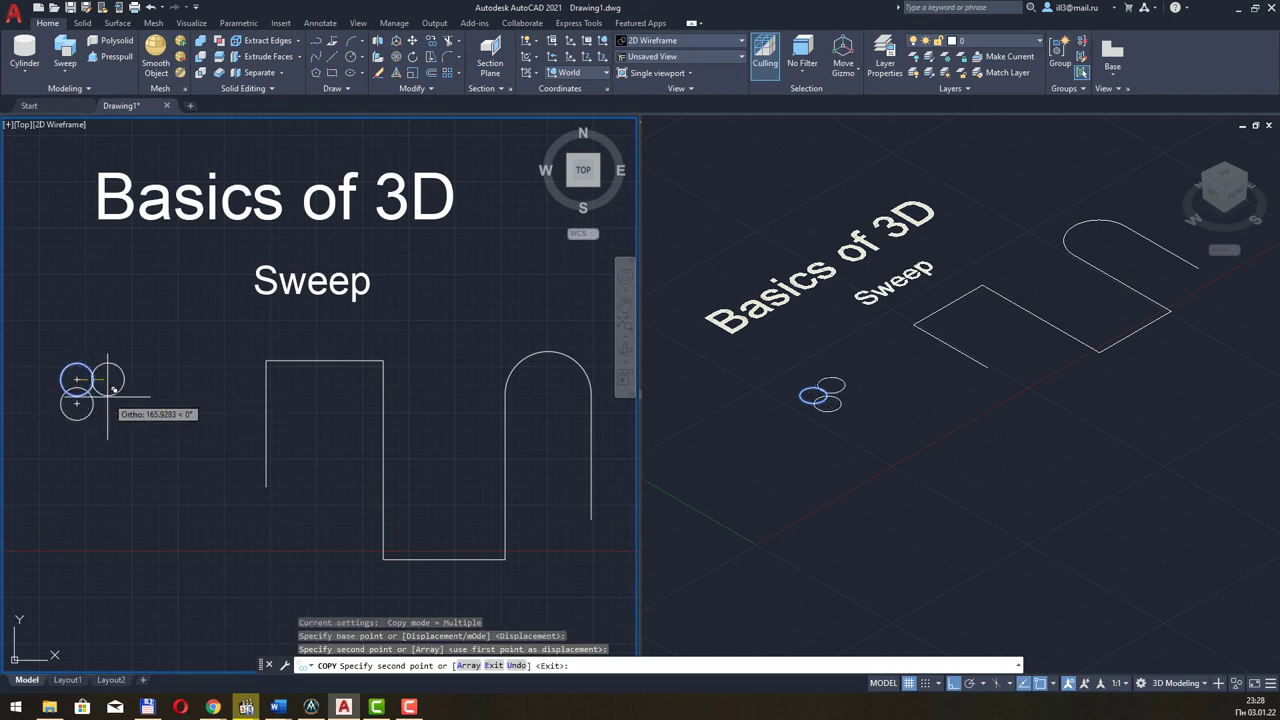
key(Escape)
Scale the lower copy down about its centre into a smaller circle
click(88, 405)
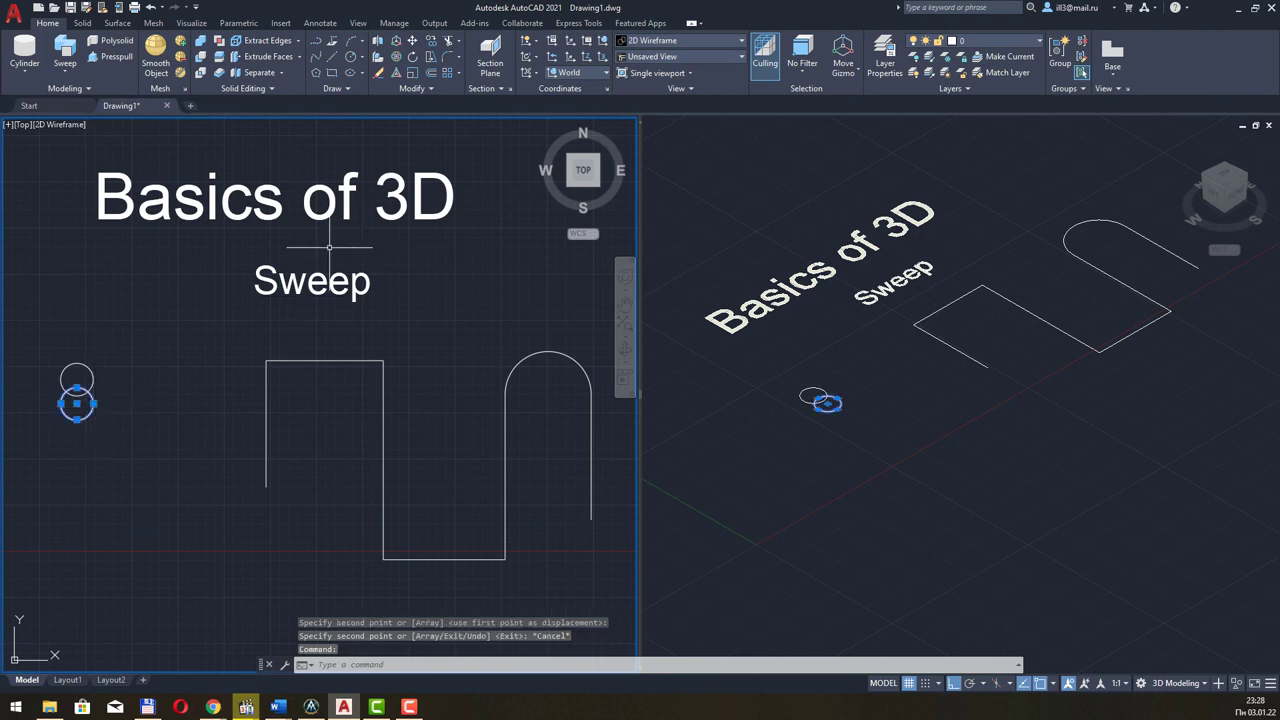
text(scale)
key(Return)
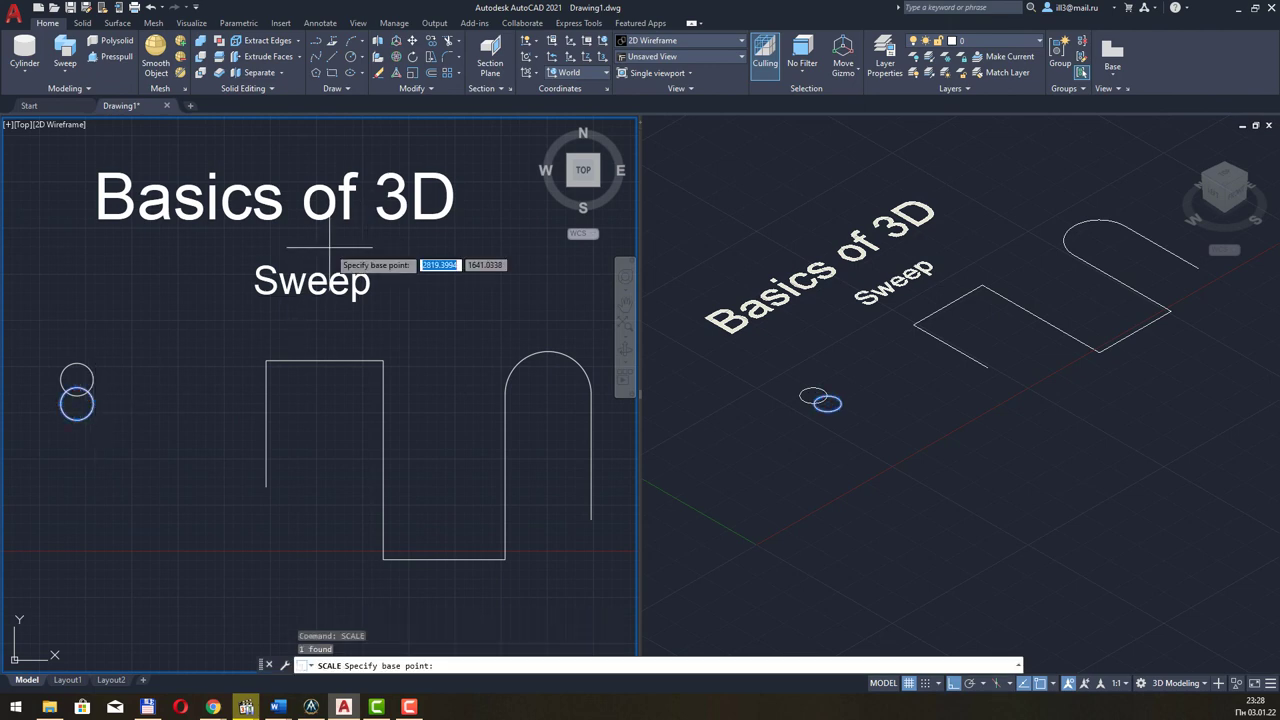
click(79, 404)
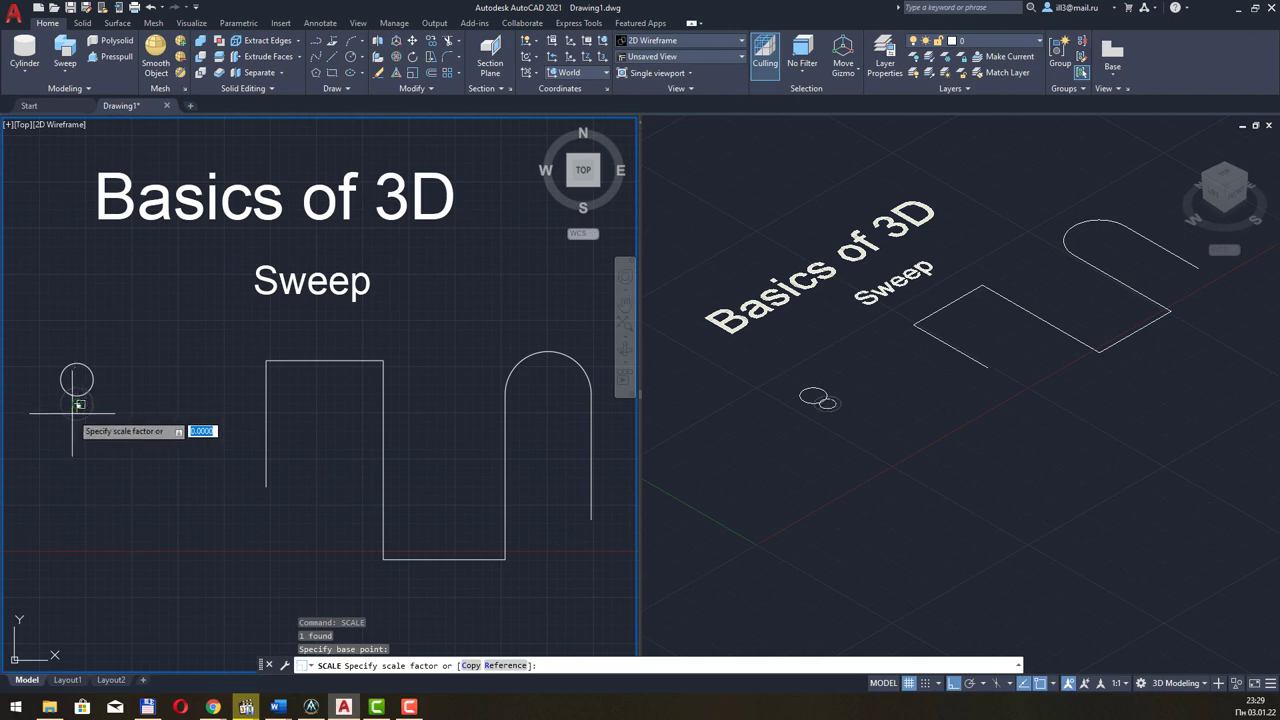
click(79, 404)
click(87, 404)
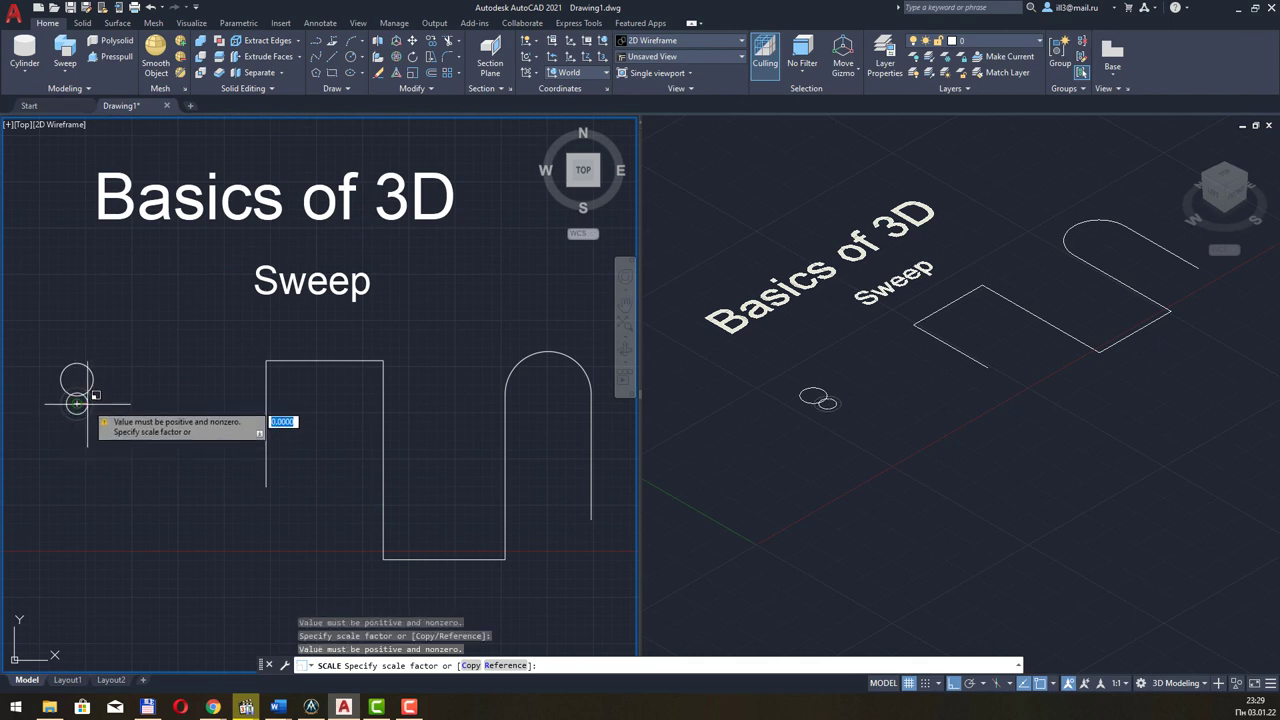
key(Escape)
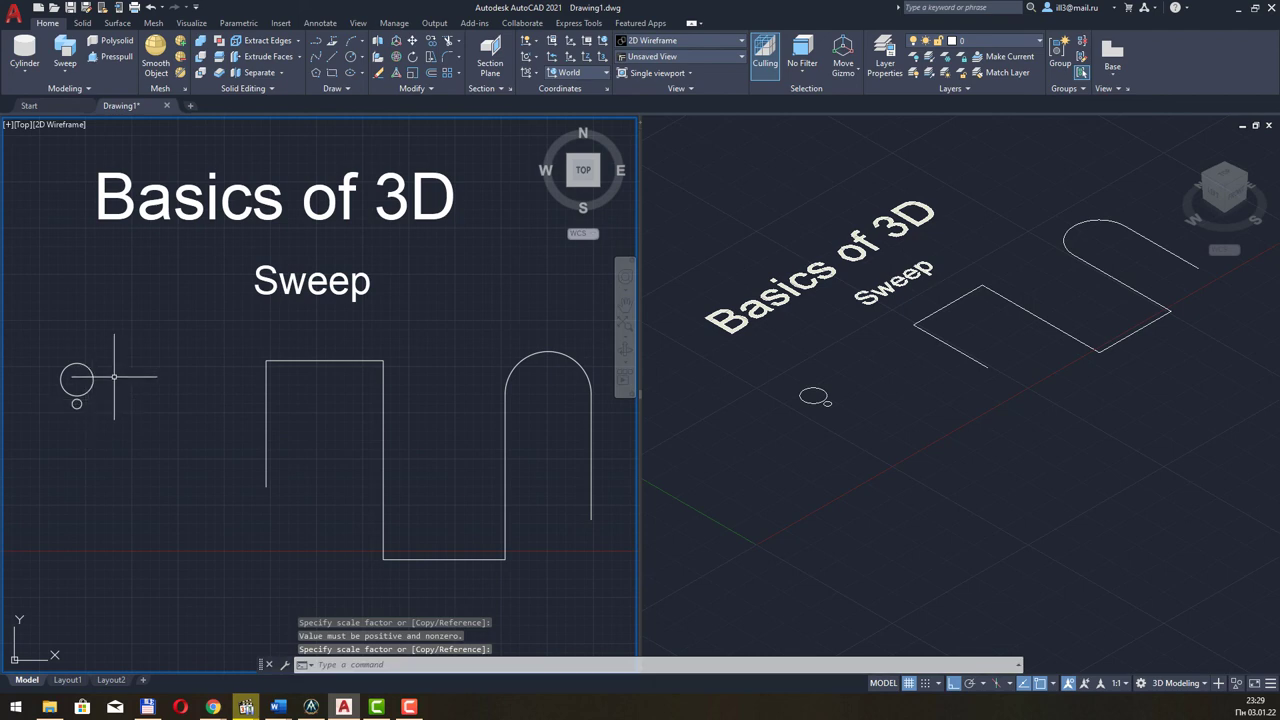
scroll(64, 402, up, 4)
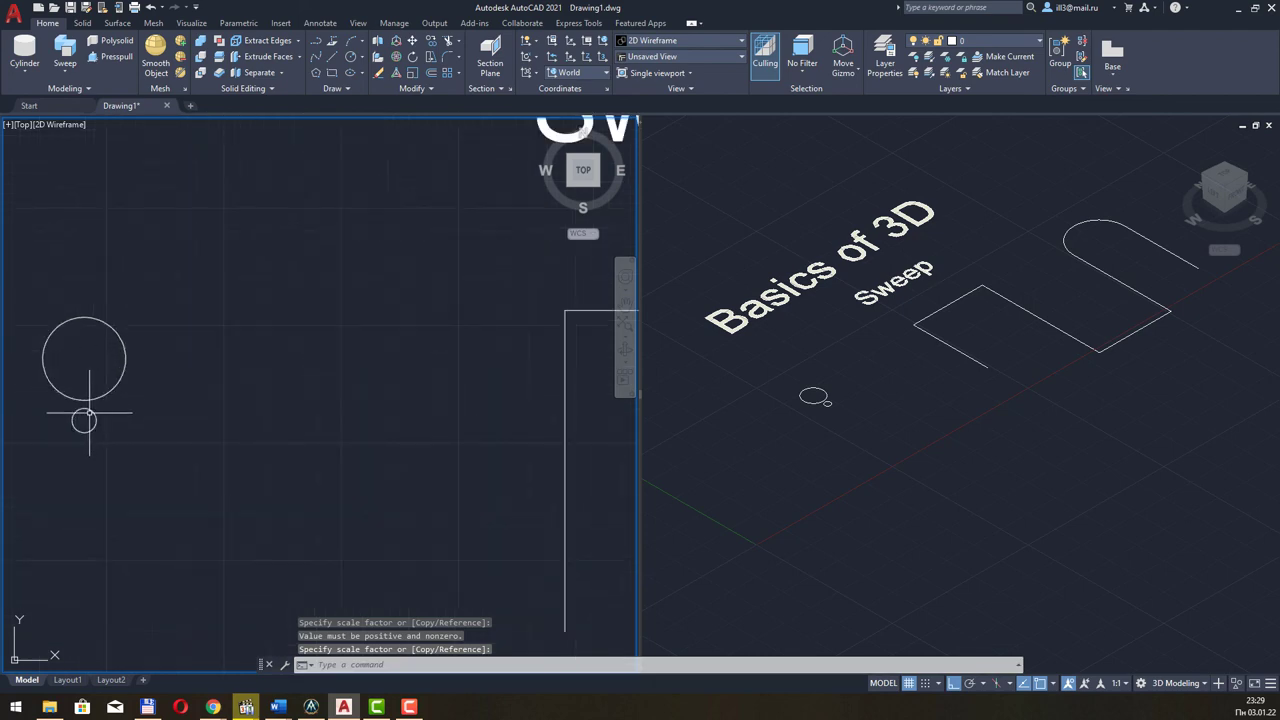
Try moving the small circle up, then turn off OSNAP and OTRACK
click(90, 411)
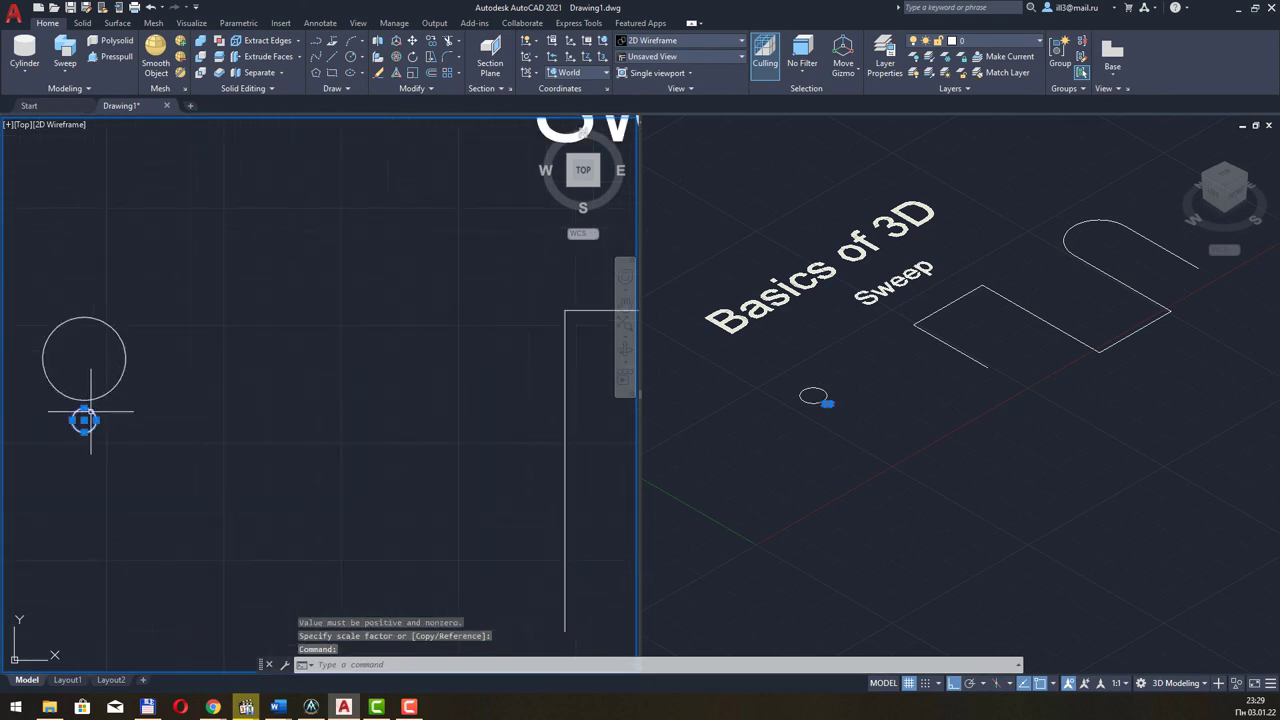
text(move)
key(Return)
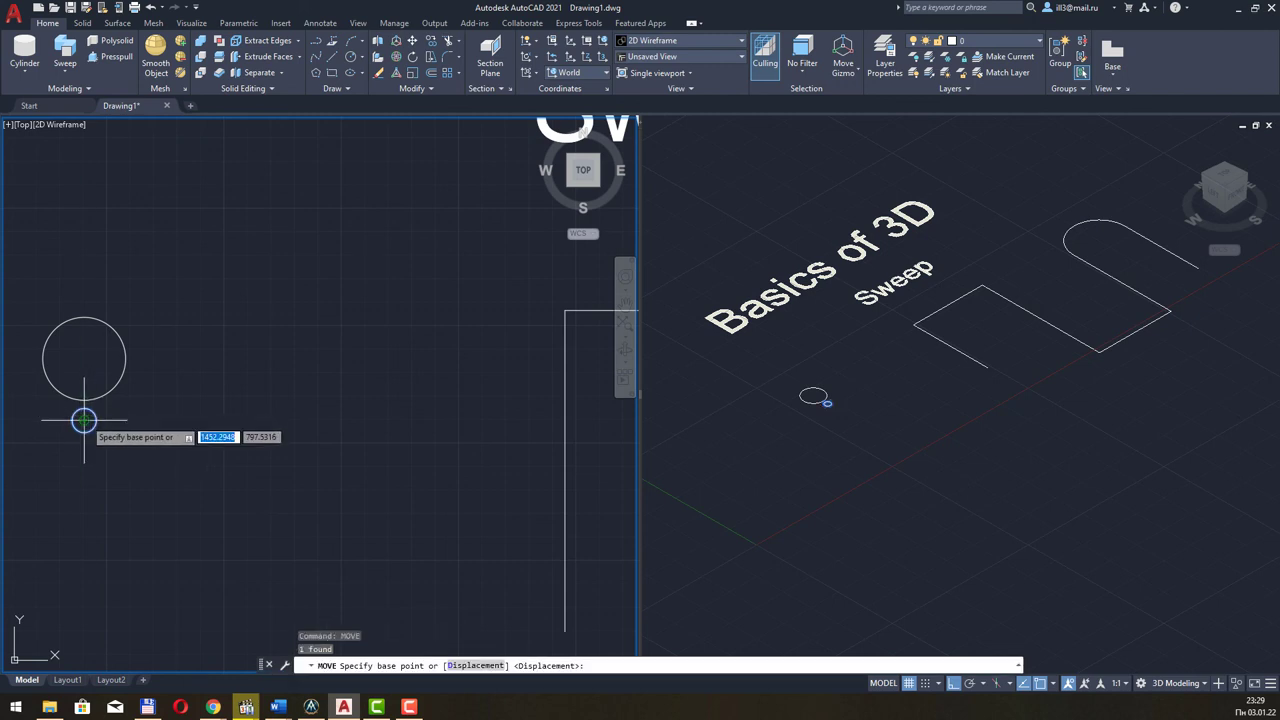
click(84, 412)
click(83, 408)
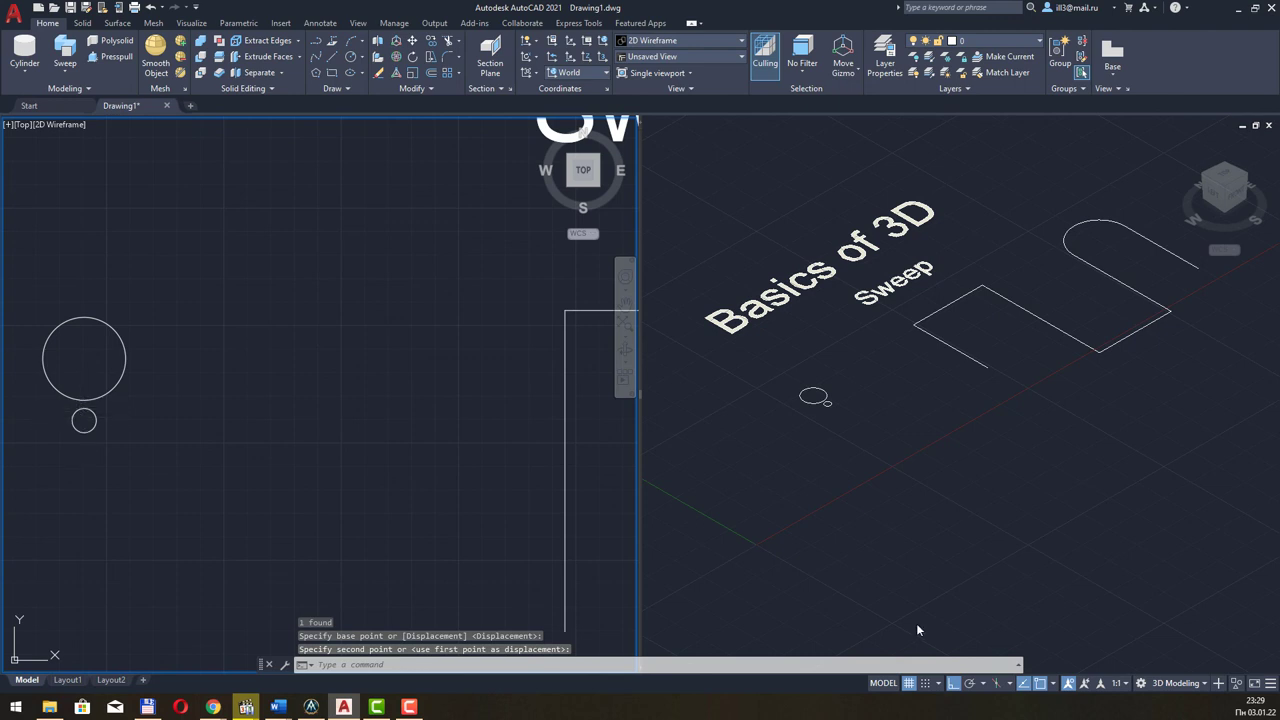
click(1040, 684)
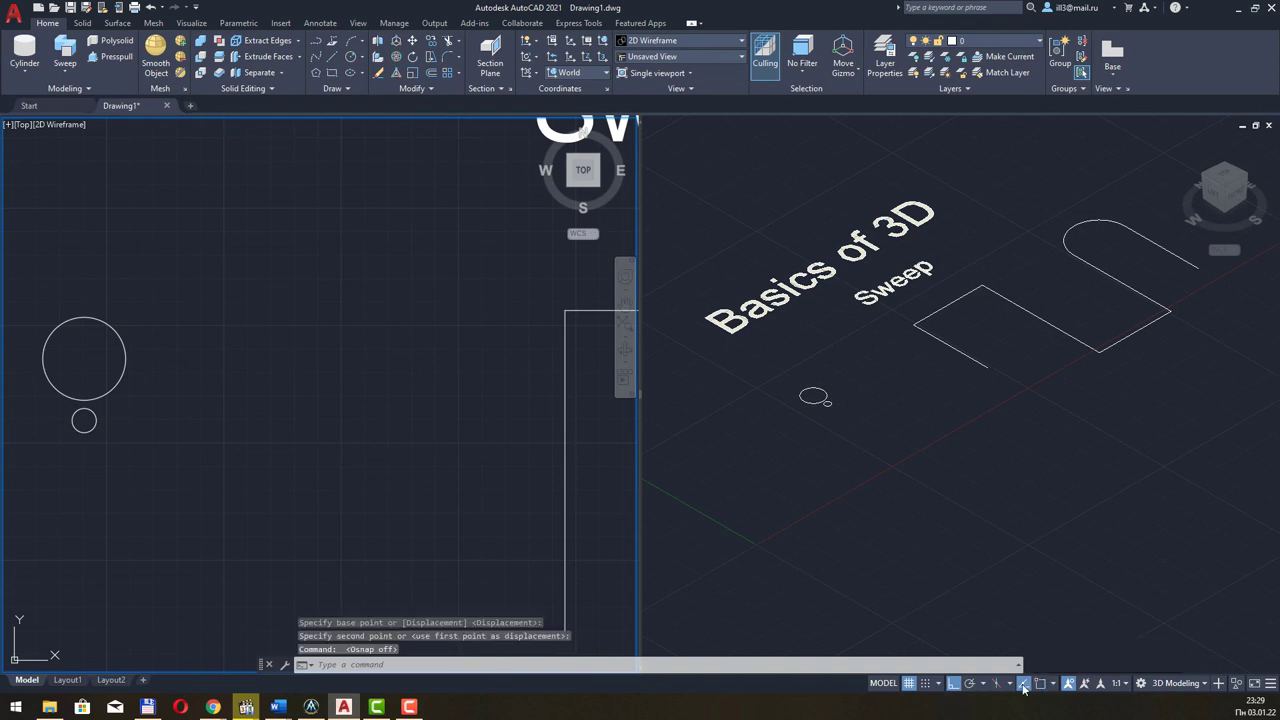
click(1023, 684)
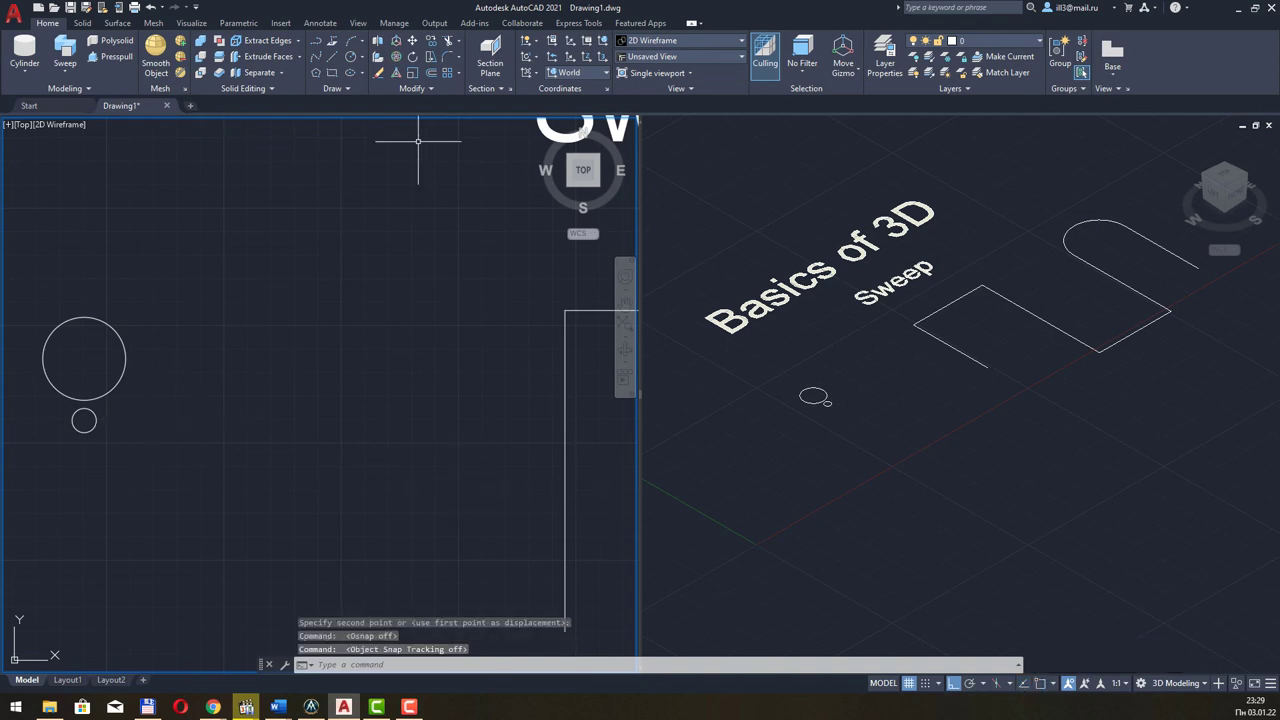
Move the small circle's centre onto the large circle's bottom edge
click(412, 40)
click(86, 413)
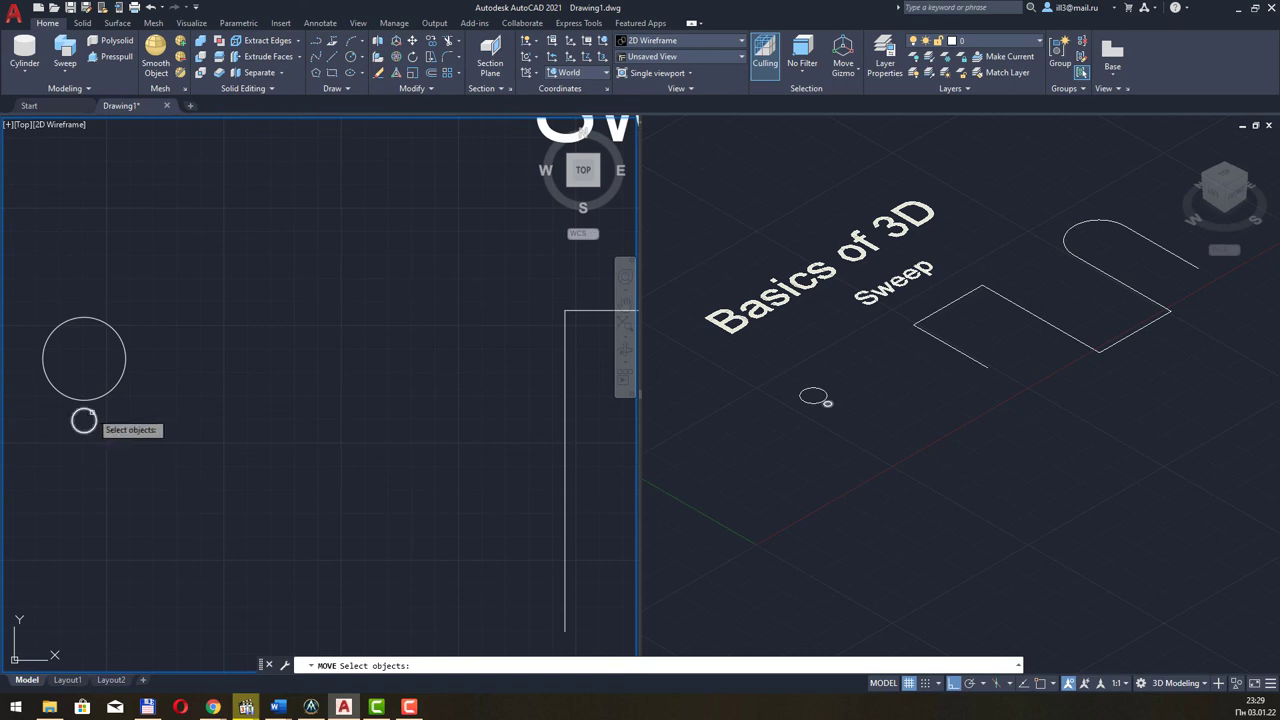
key(Return)
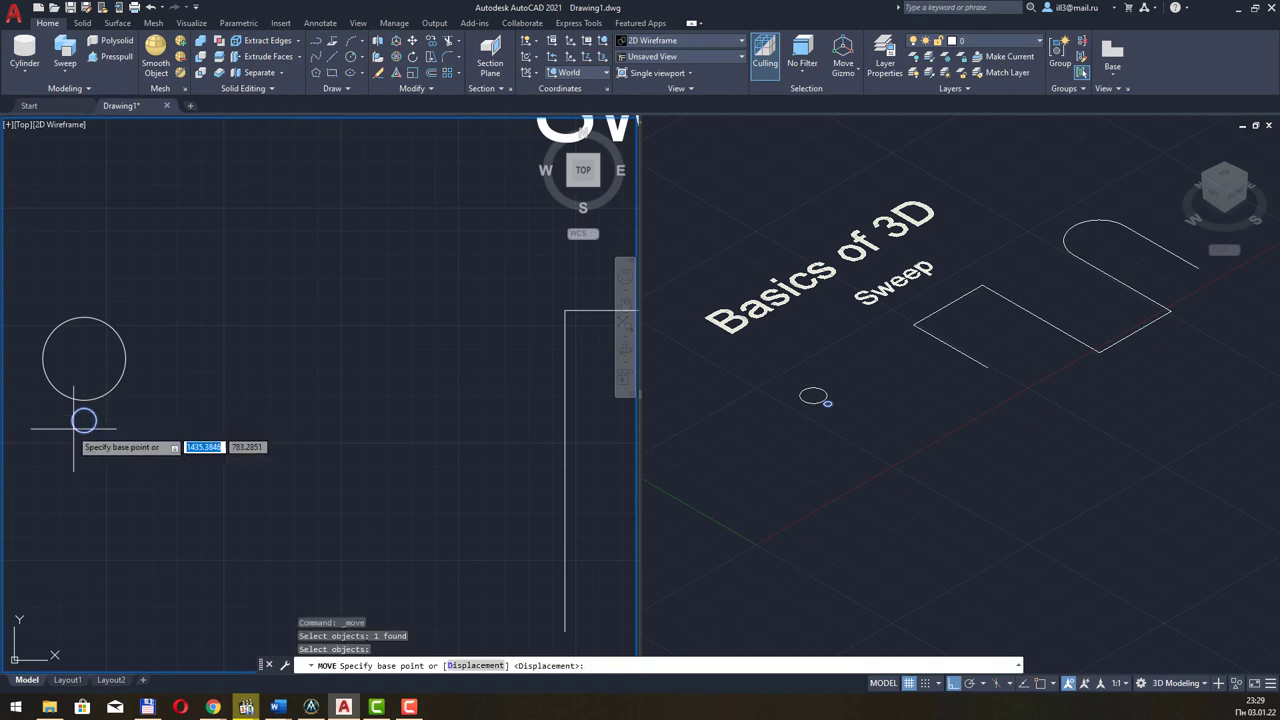
click(84, 422)
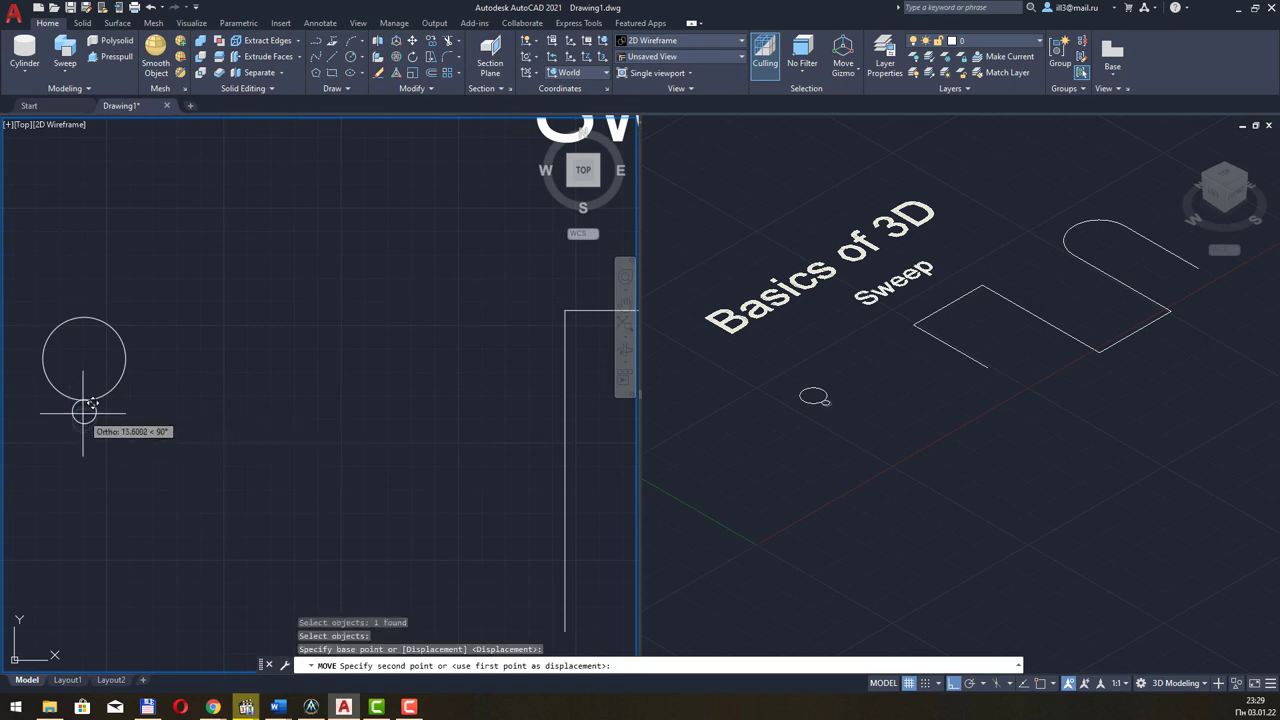
click(83, 406)
key(Escape)
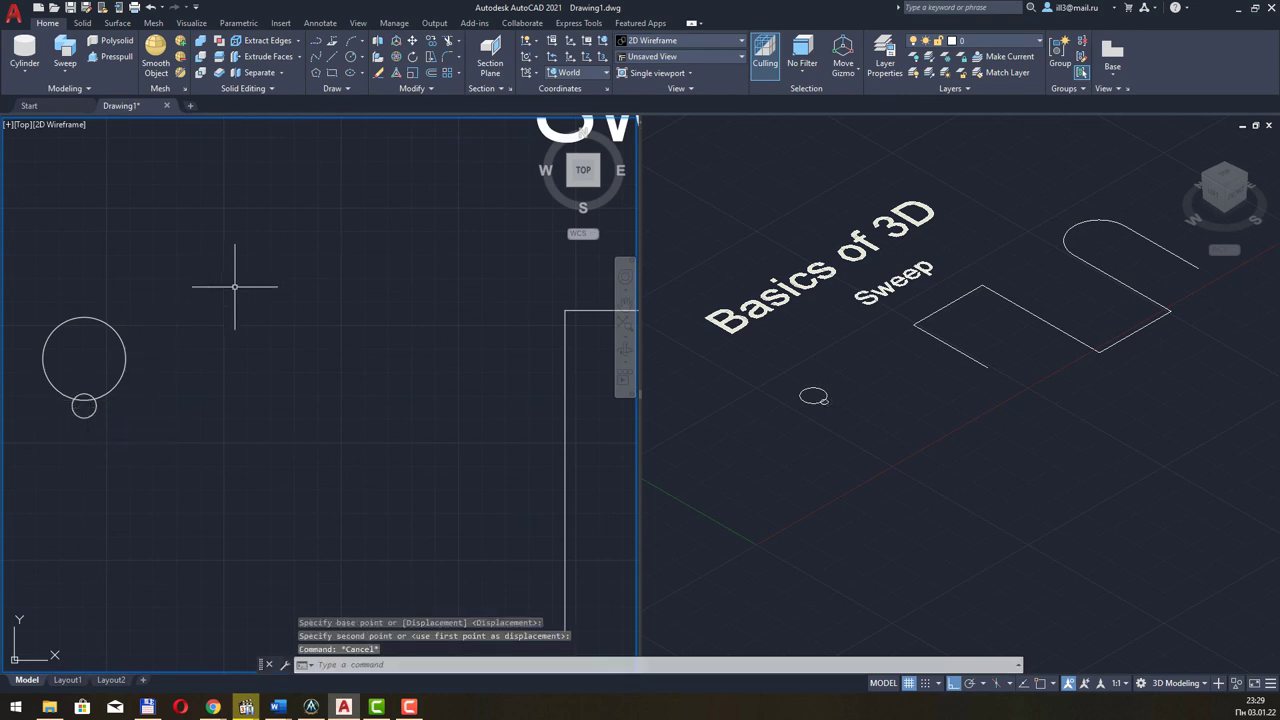
Trim away the overlapping arcs between the two circles
click(447, 42)
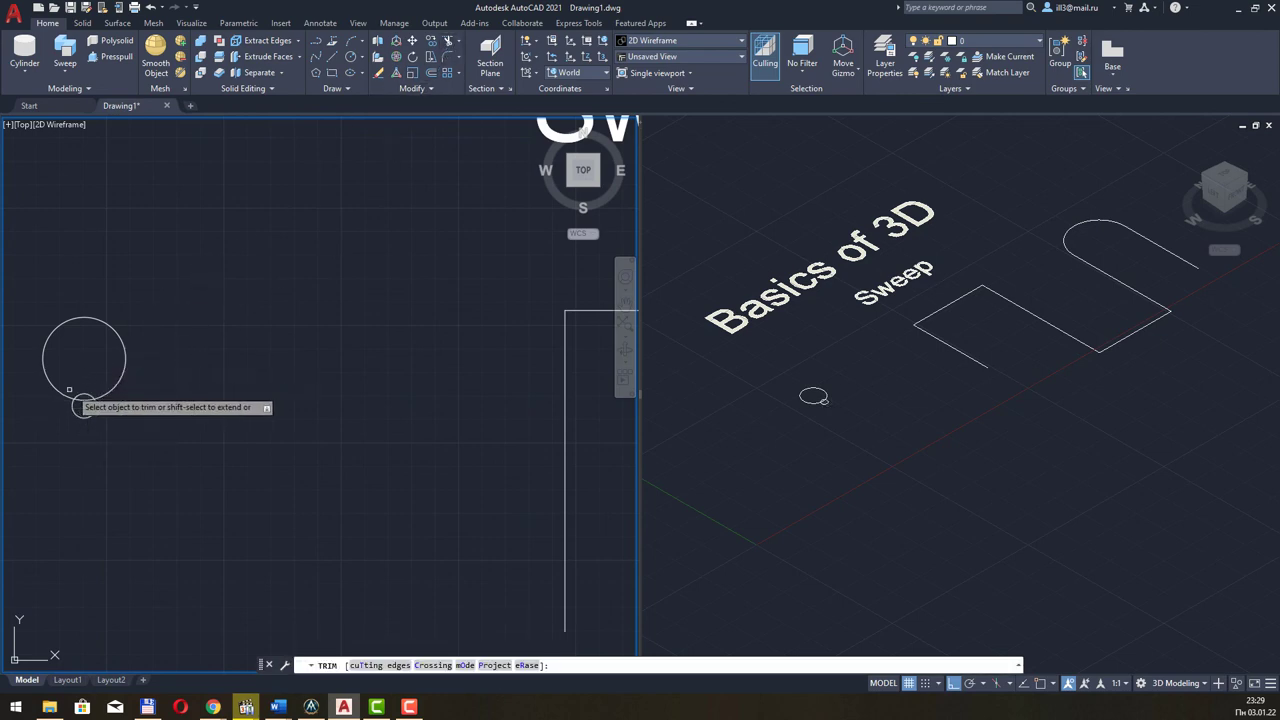
click(82, 396)
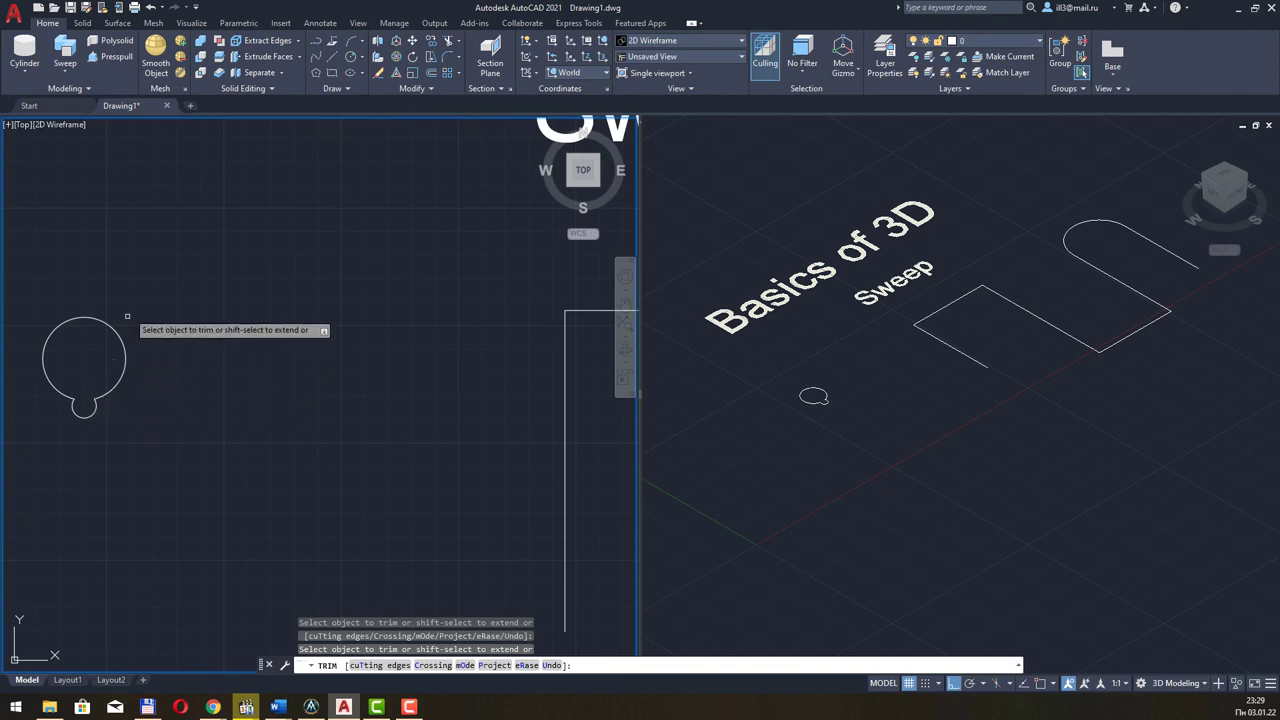
middle_drag(138, 310, 239, 330)
Draw a thin rectangle across the large circle with RECTANG
text(rec)
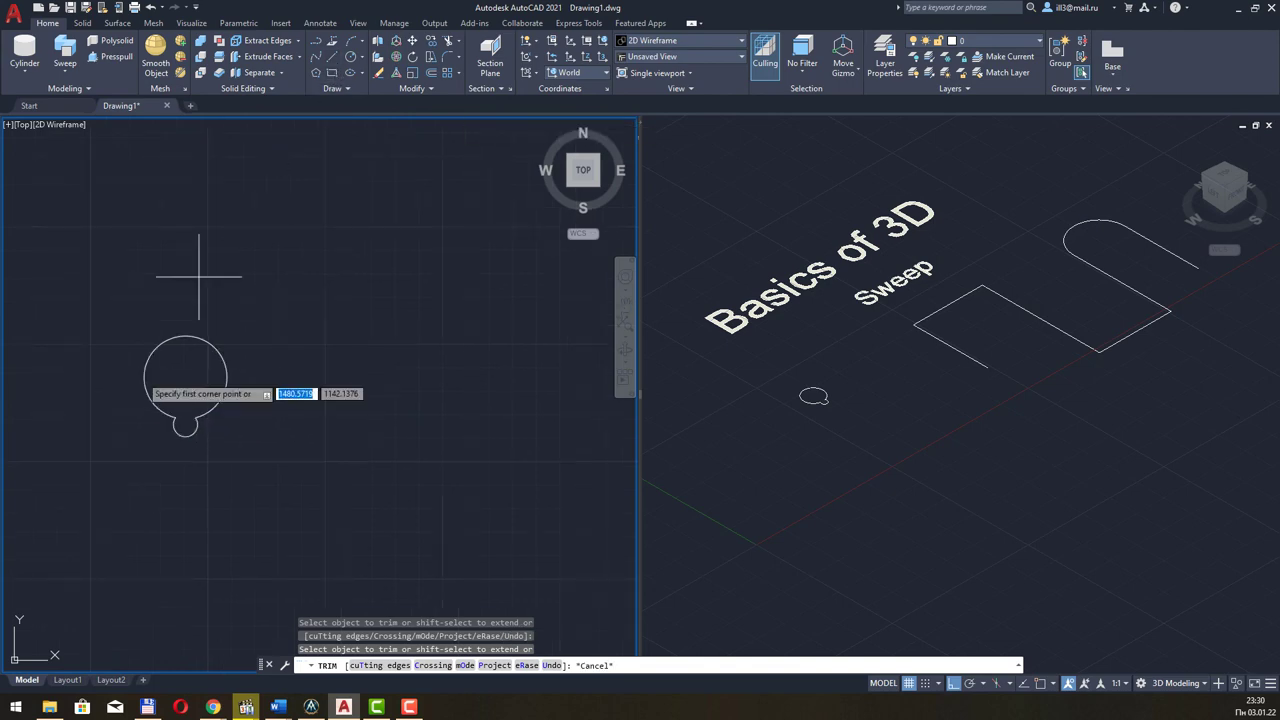
key(Return)
click(122, 368)
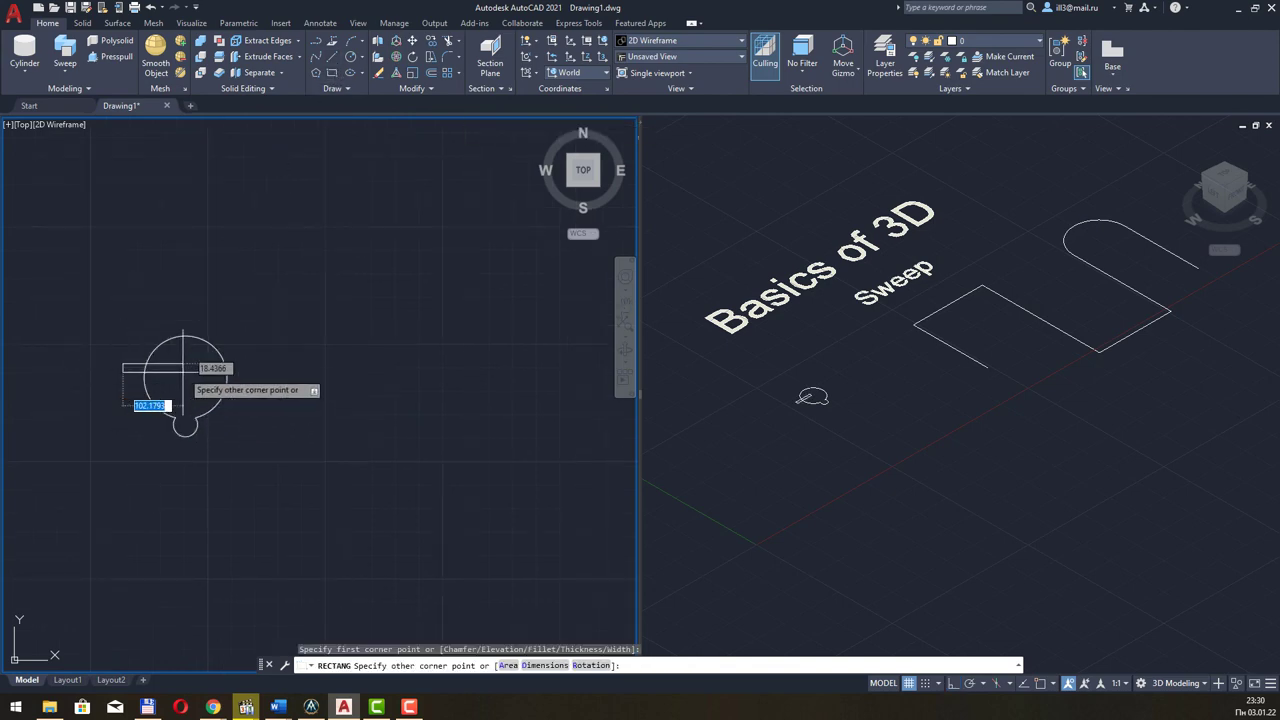
click(245, 369)
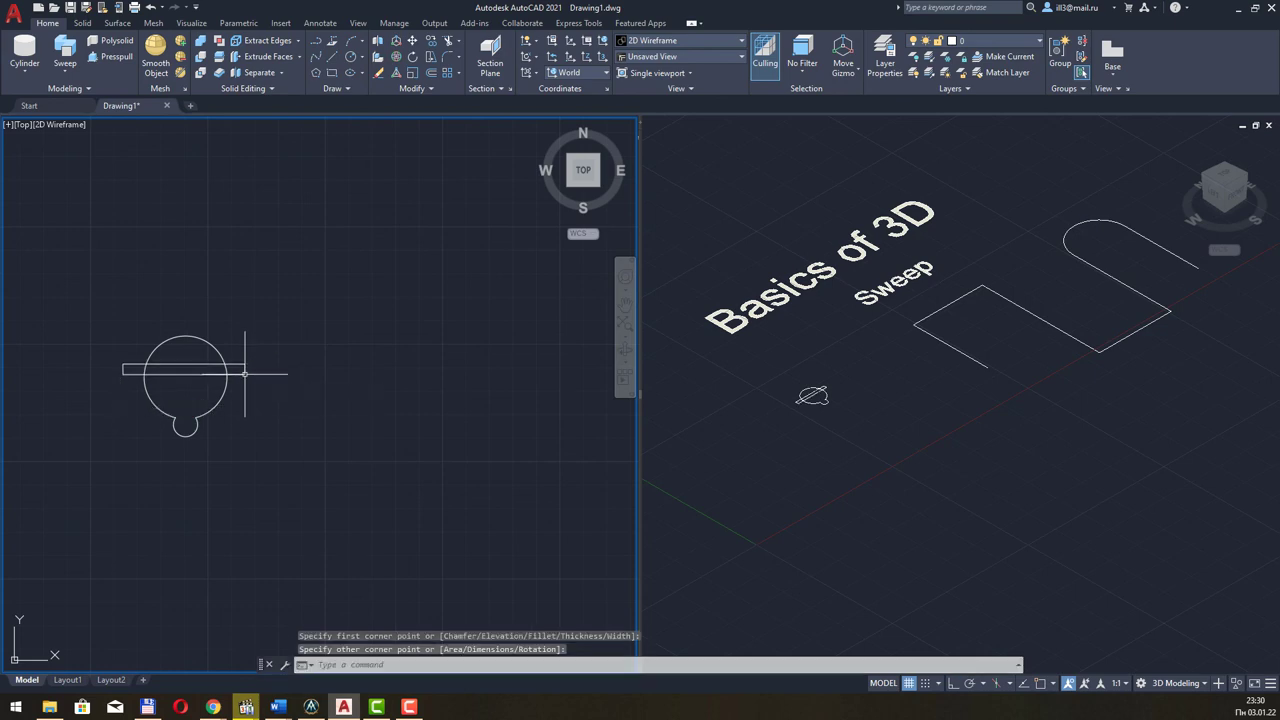
Trim the rectangle lines inside the circle and the circle arcs between the side tabs
click(422, 79)
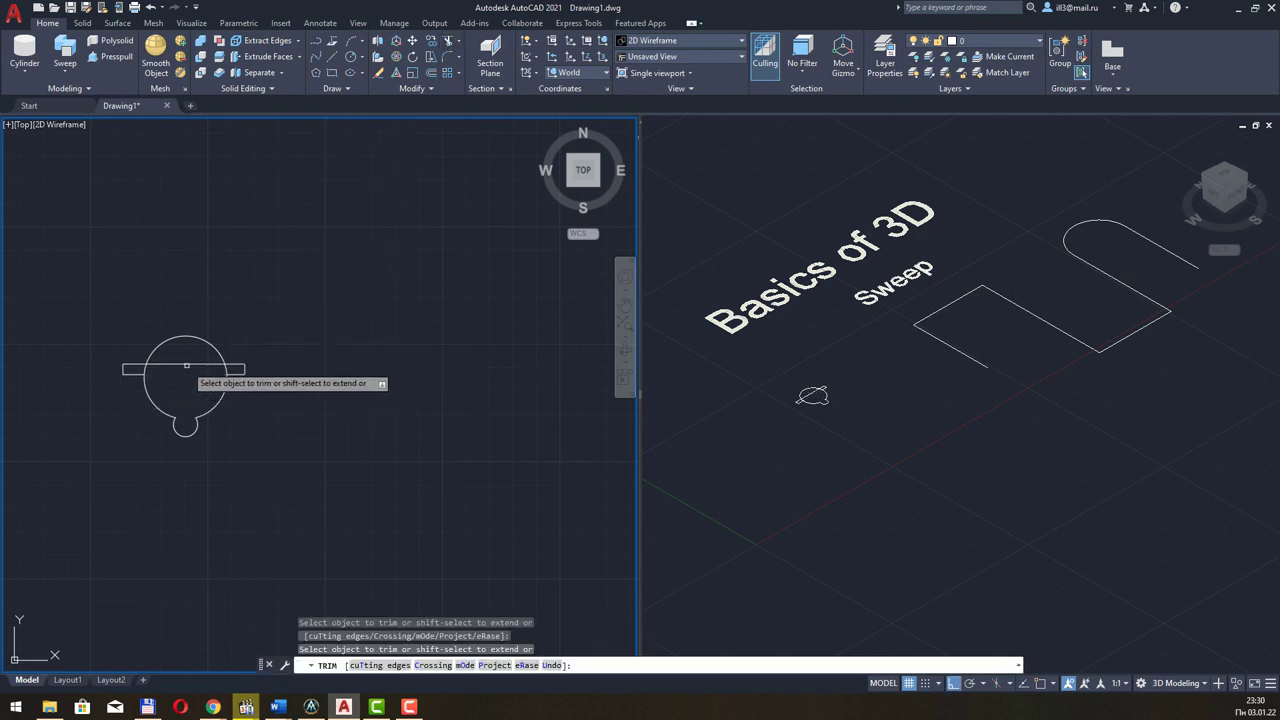
drag(186, 358, 186, 382)
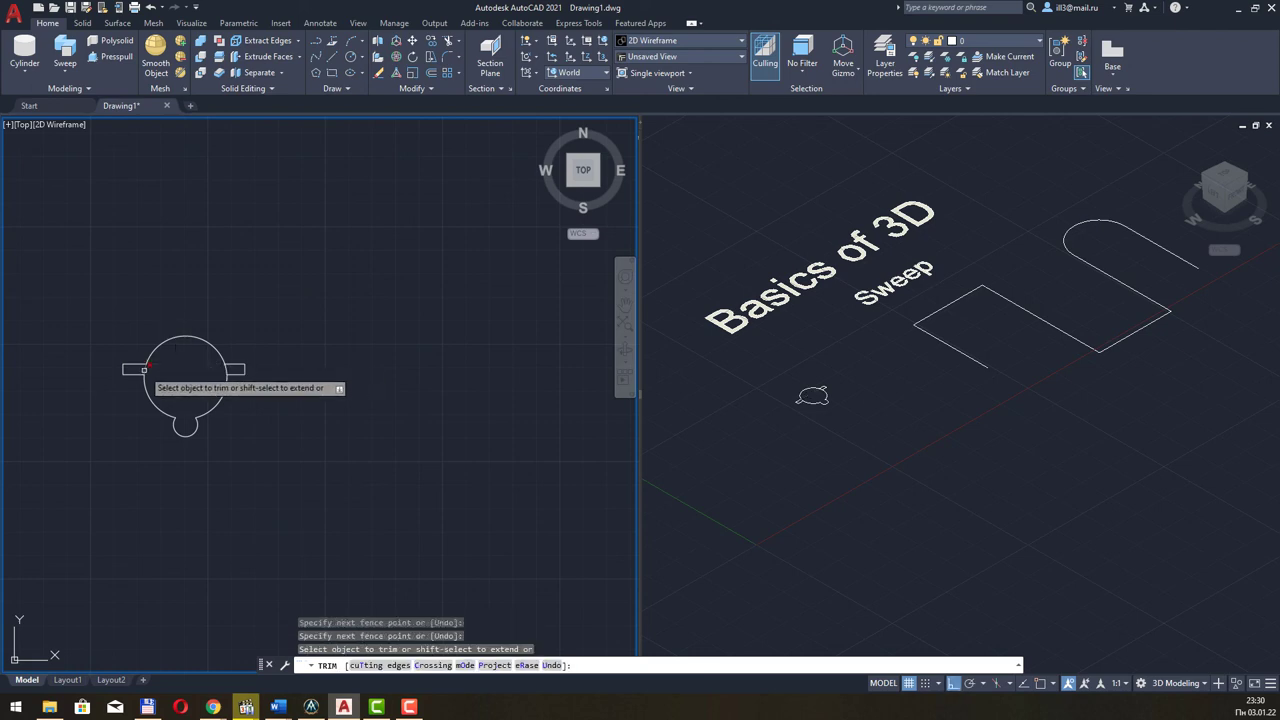
click(145, 370)
click(225, 370)
scroll(256, 325, down, 1)
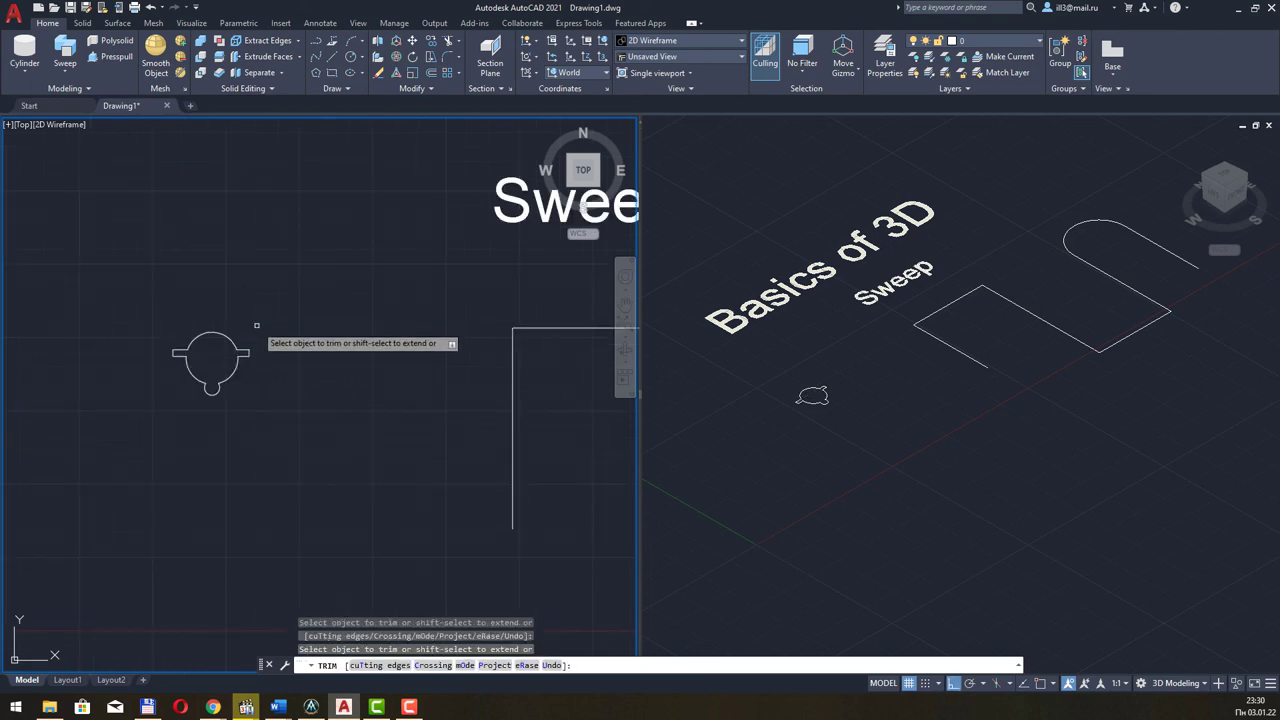
scroll(256, 350, down, 2)
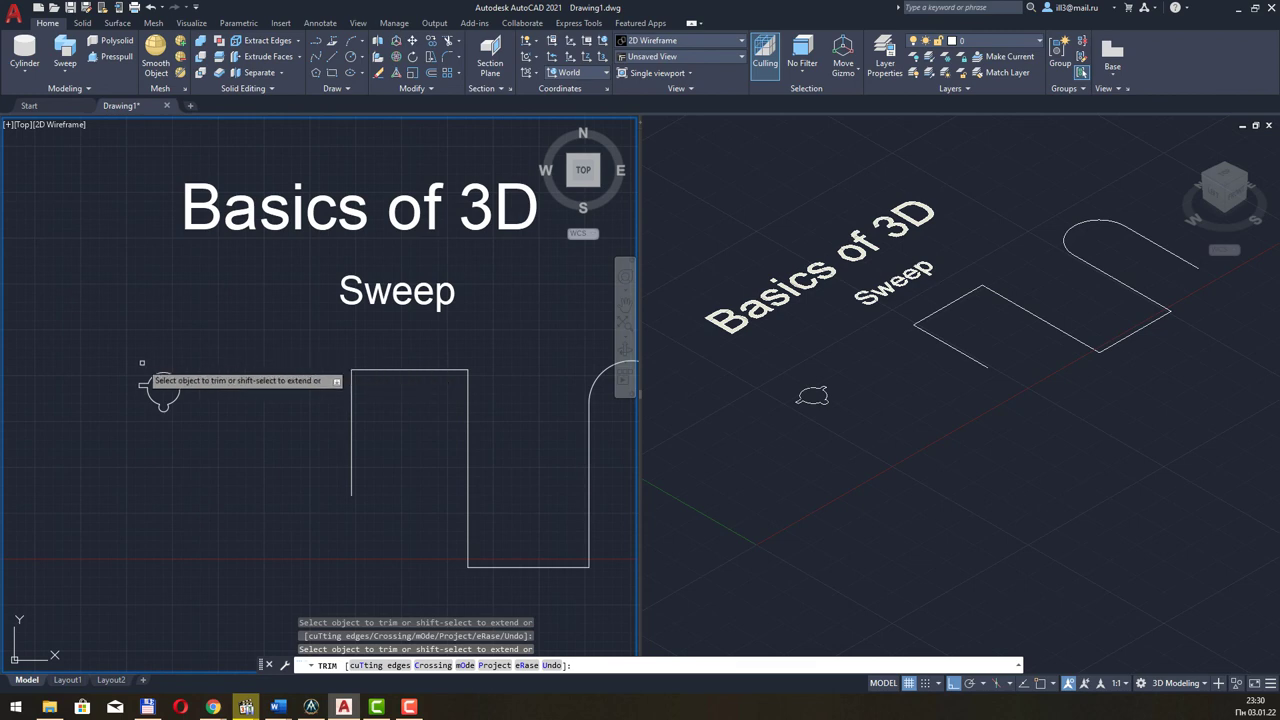
key(Escape)
Join all the trimmed profile pieces into one closed polyline
drag(214, 345, 102, 462)
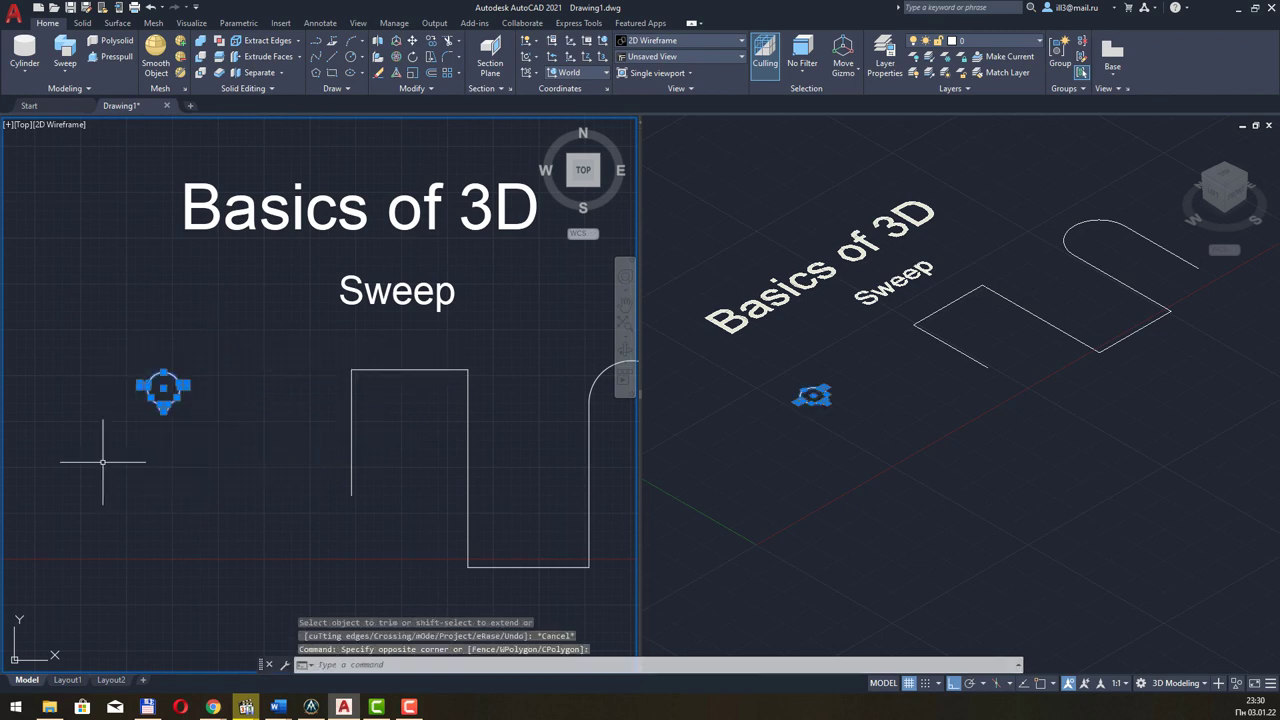
click(418, 90)
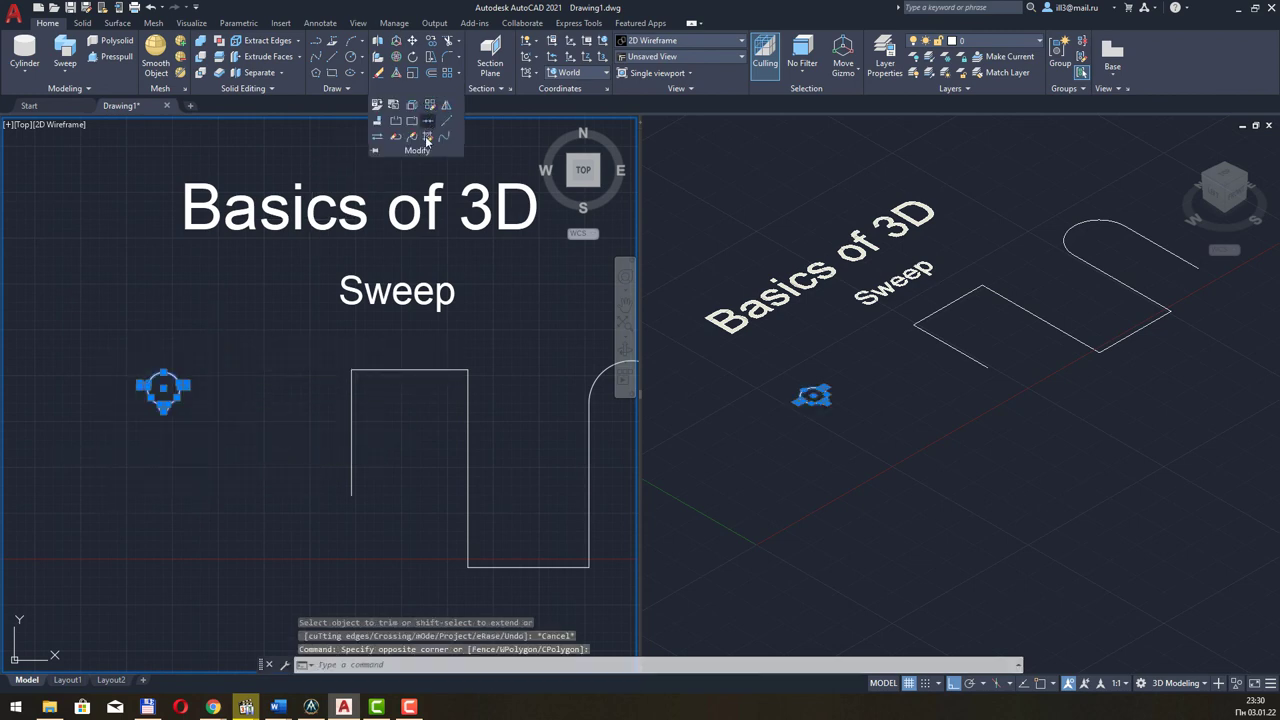
click(427, 141)
middle_drag(309, 337, 228, 357)
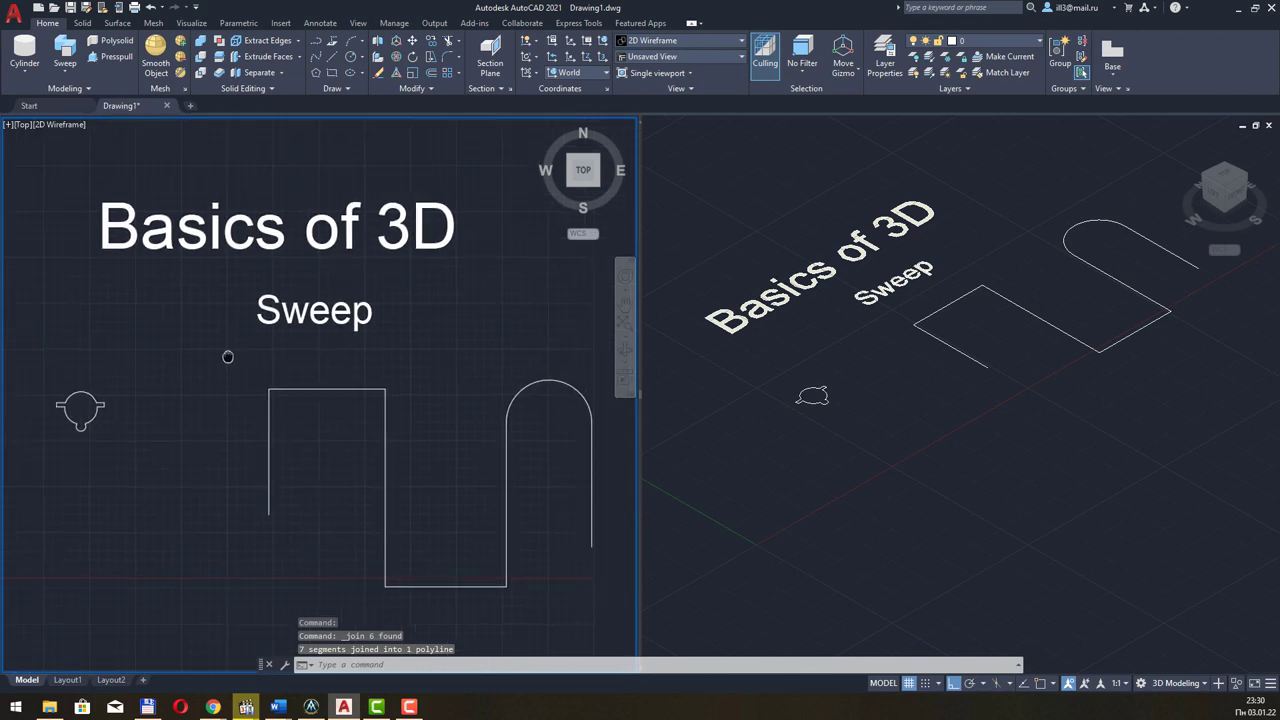
scroll(228, 357, down, 2)
click(114, 357)
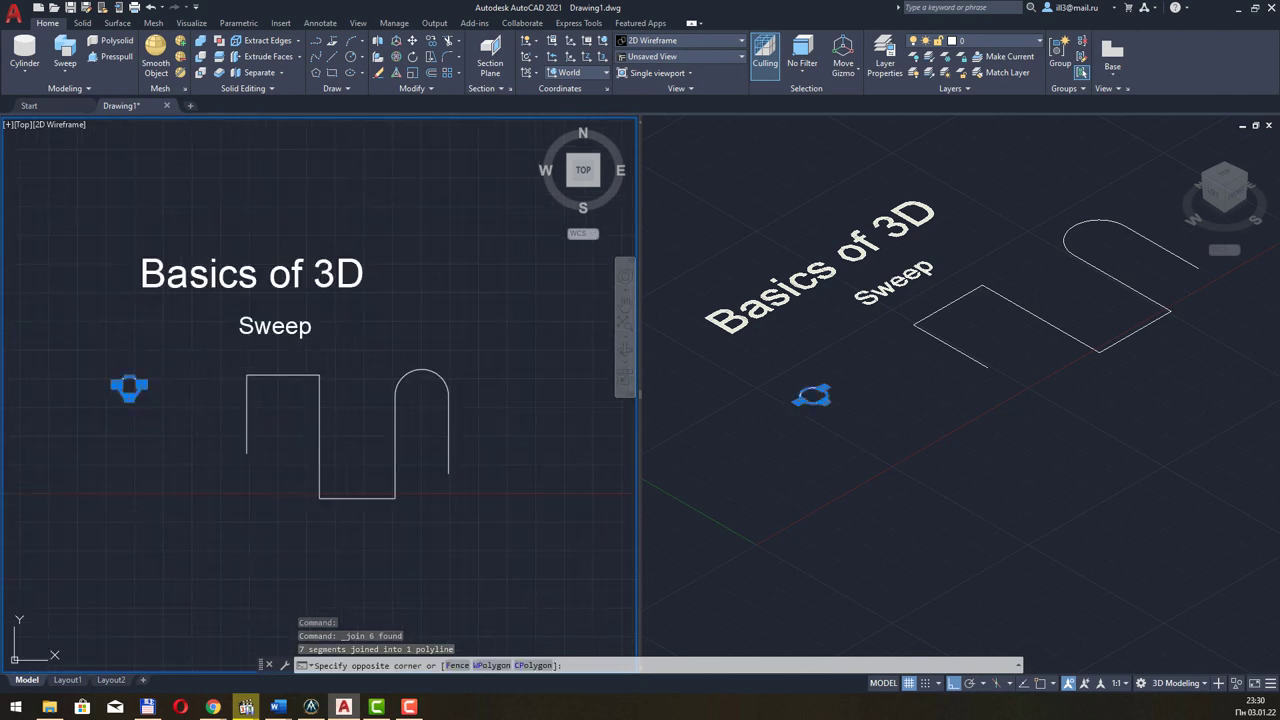
key(Escape)
key(Escape)
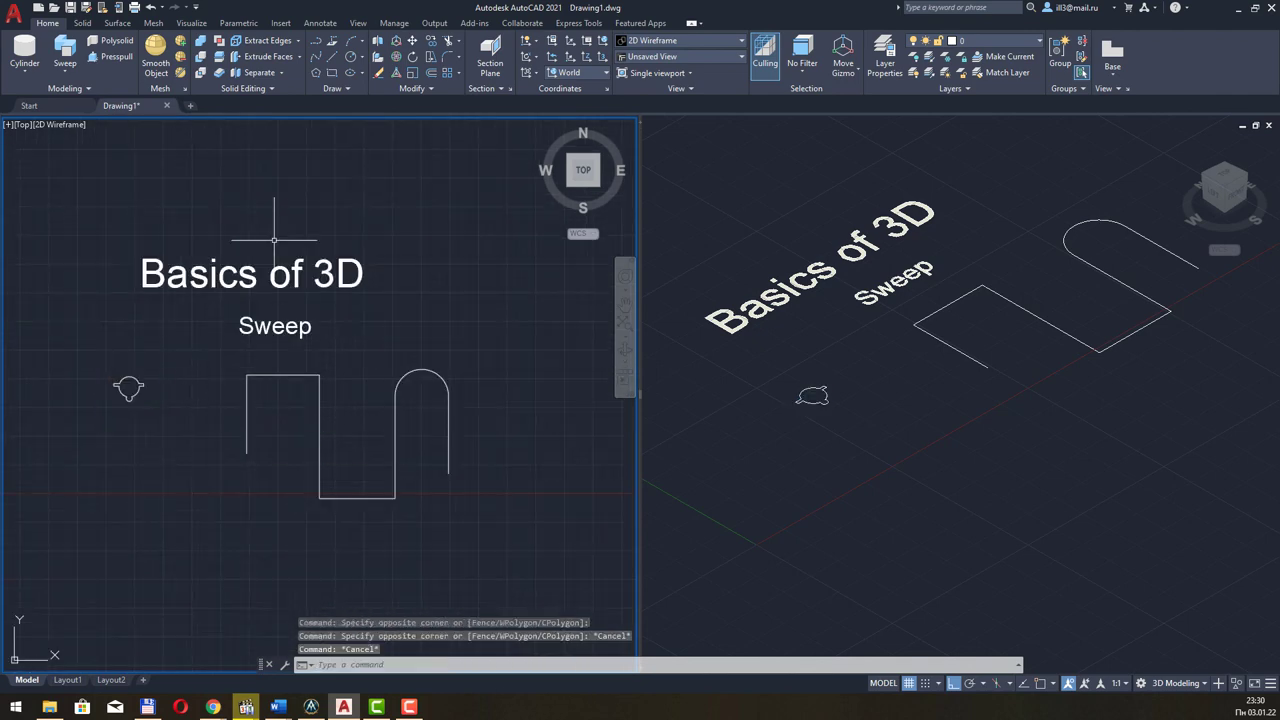
Sweep the joined circle-and-rectangle profile along the joined polyline path to create a 3D solid
click(65, 48)
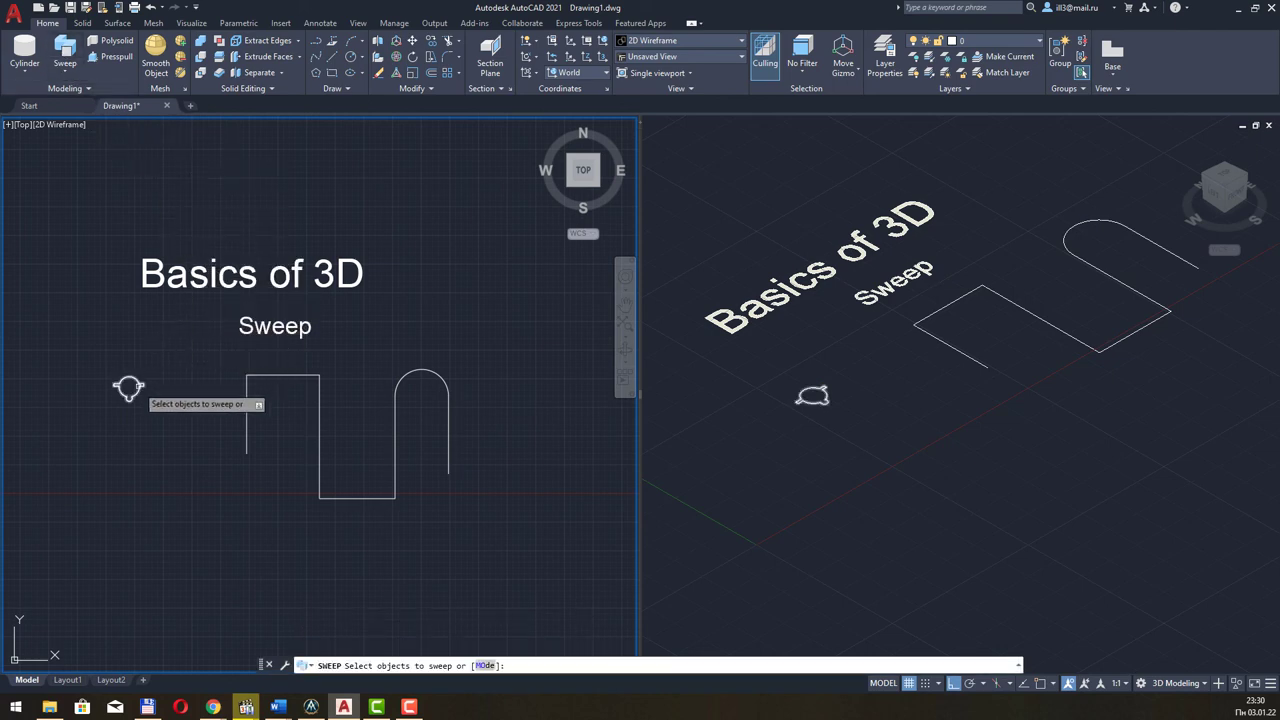
click(137, 387)
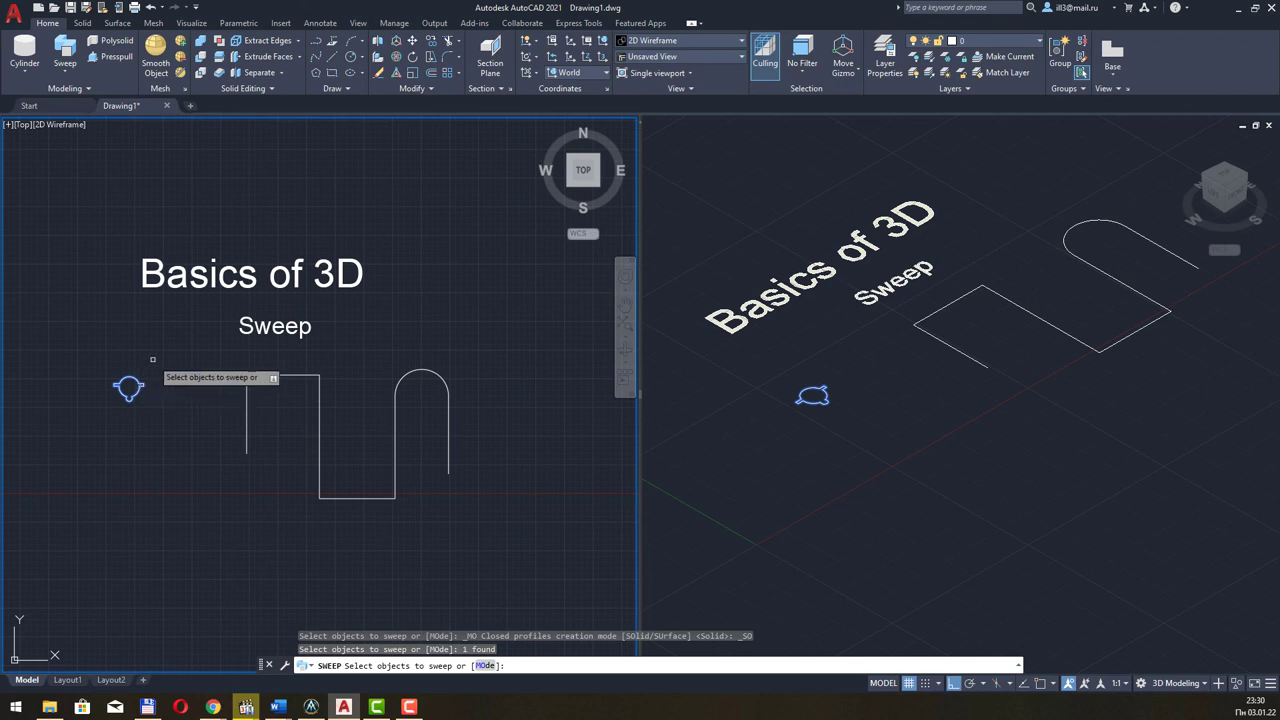
key(Return)
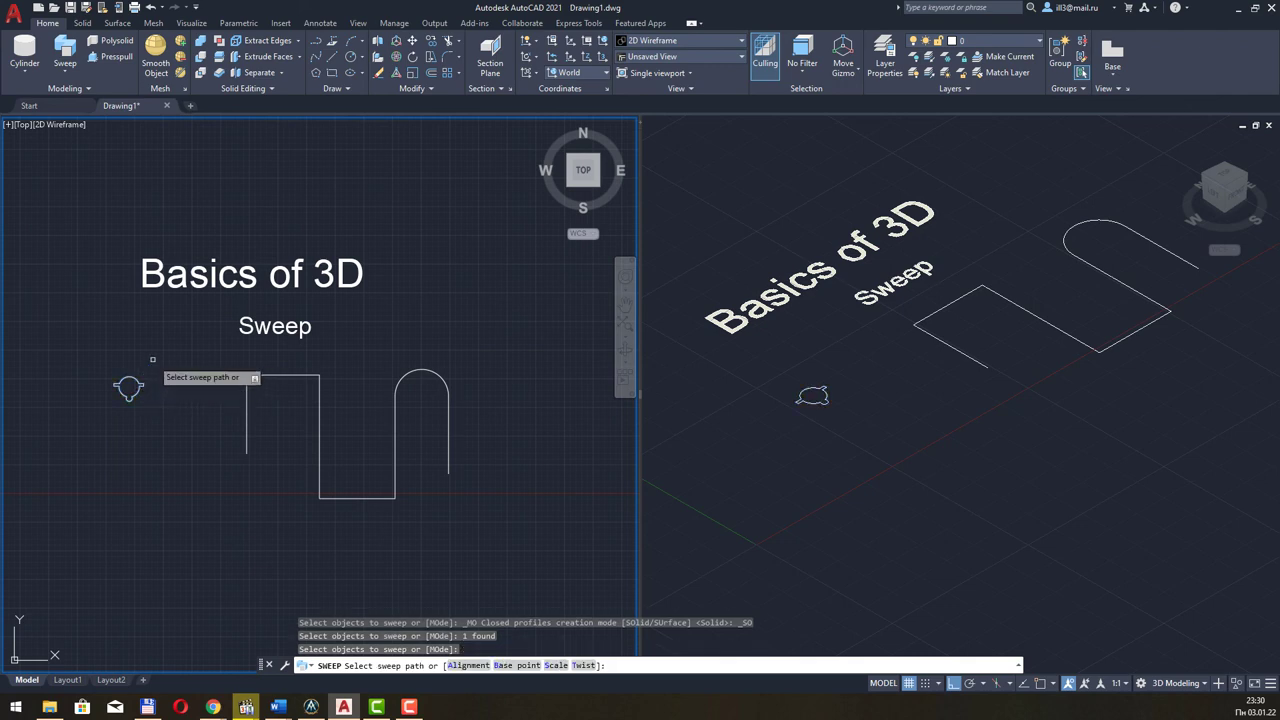
click(246, 410)
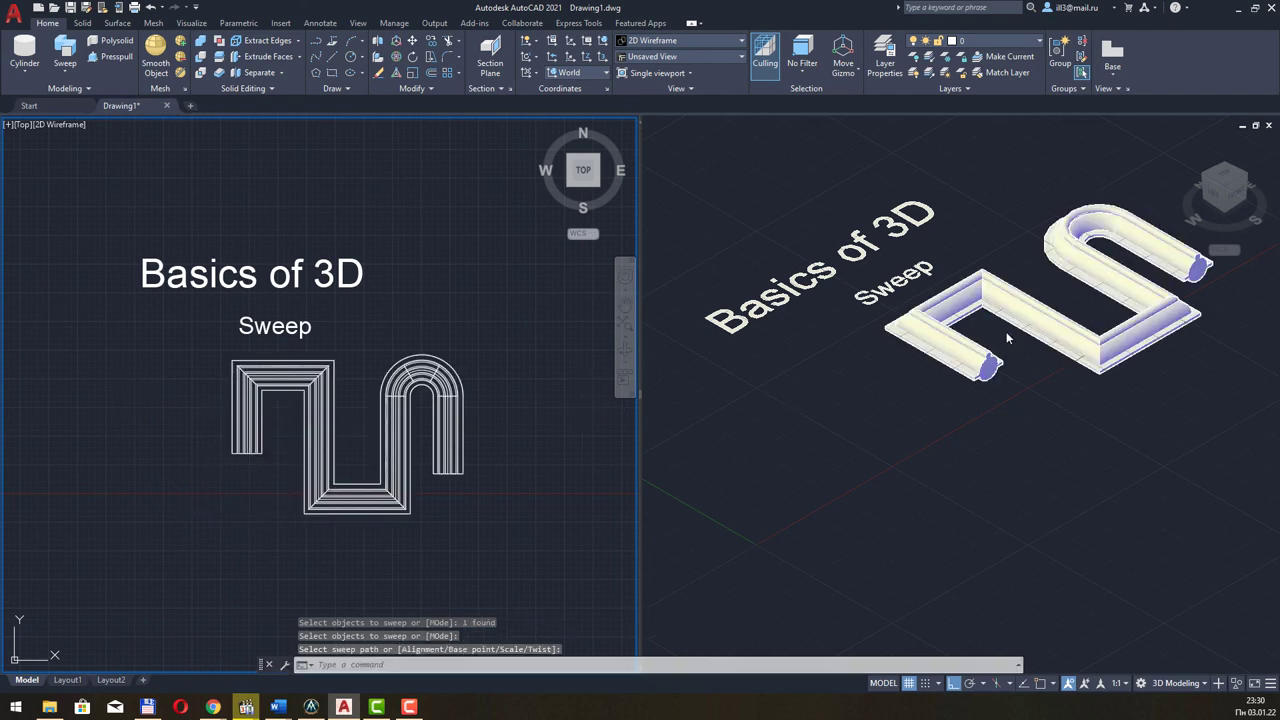
Pan, zoom and orbit the Conceptual 3D viewport to inspect the swept solid from a lower angle
middle_drag(400, 350, 373, 392)
click(1050, 365)
mouse_move(1064, 362)
middle_down()
mouse_move(992, 420)
mouse_move(981, 400)
middle_up()
scroll(832, 392, up, 2)
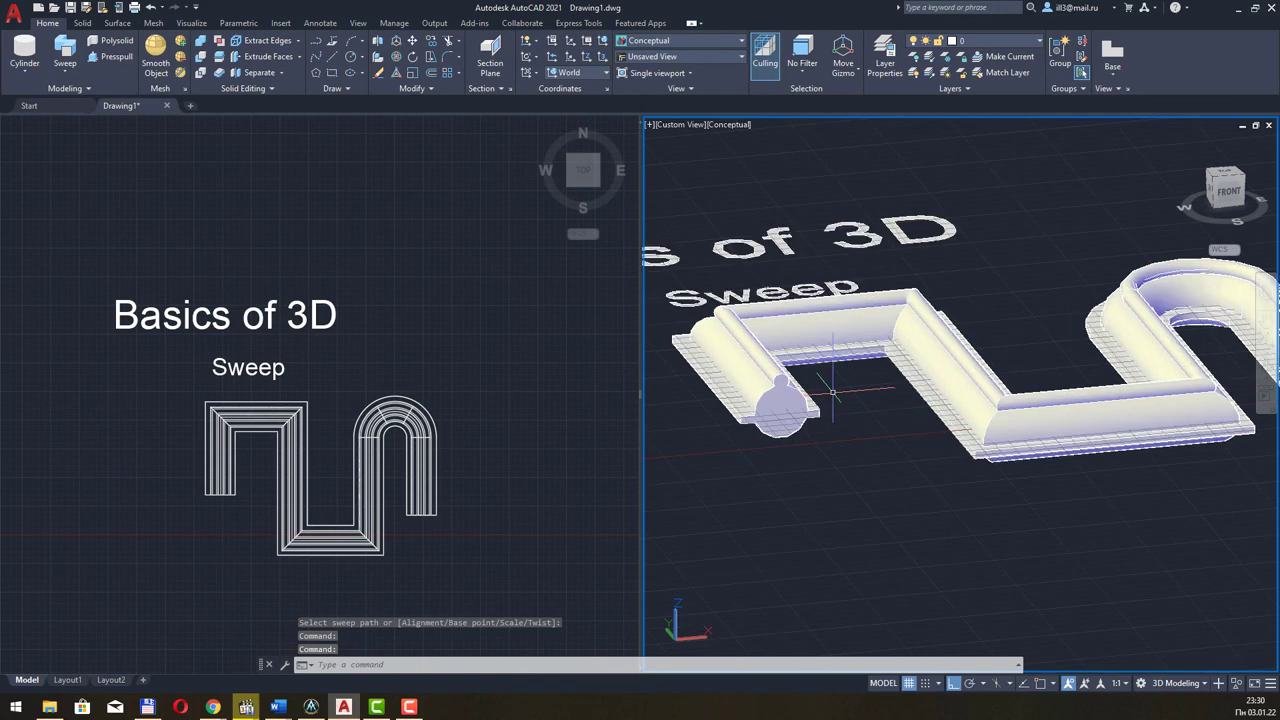
mouse_move(953, 335)
shift+middle_down()
mouse_move(914, 363)
mouse_move(1080, 360)
shift+middle_up()
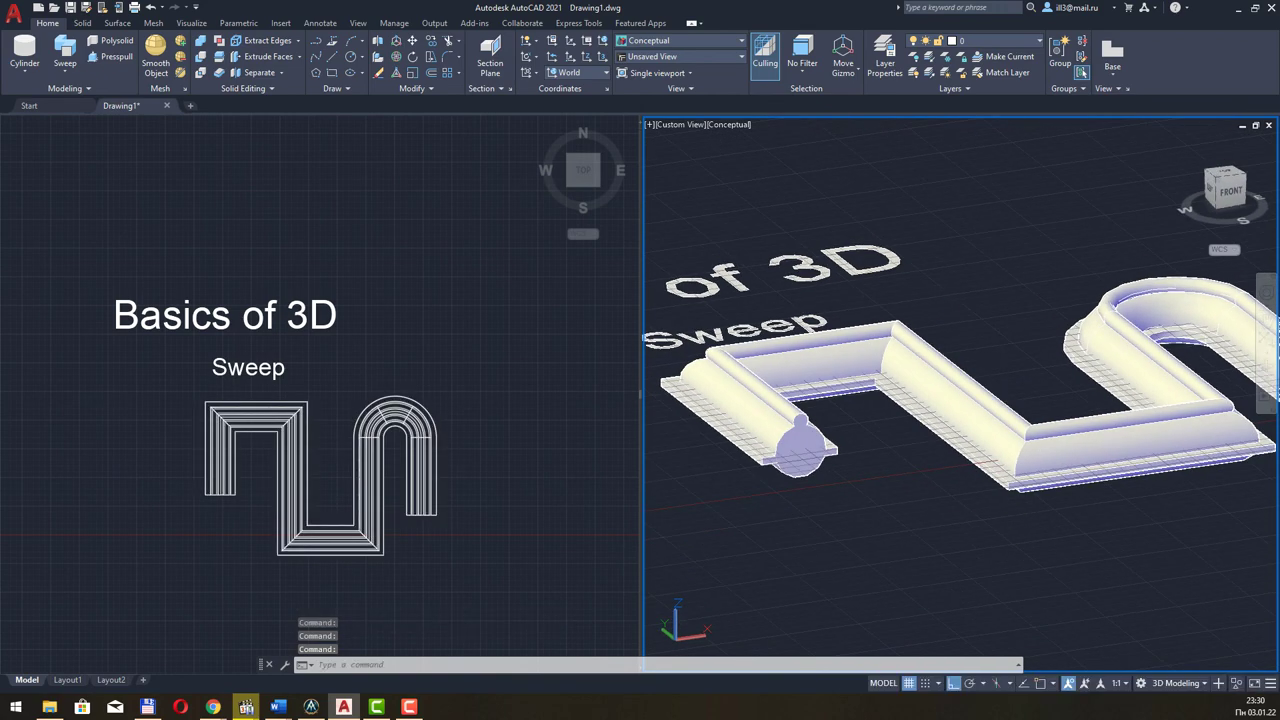